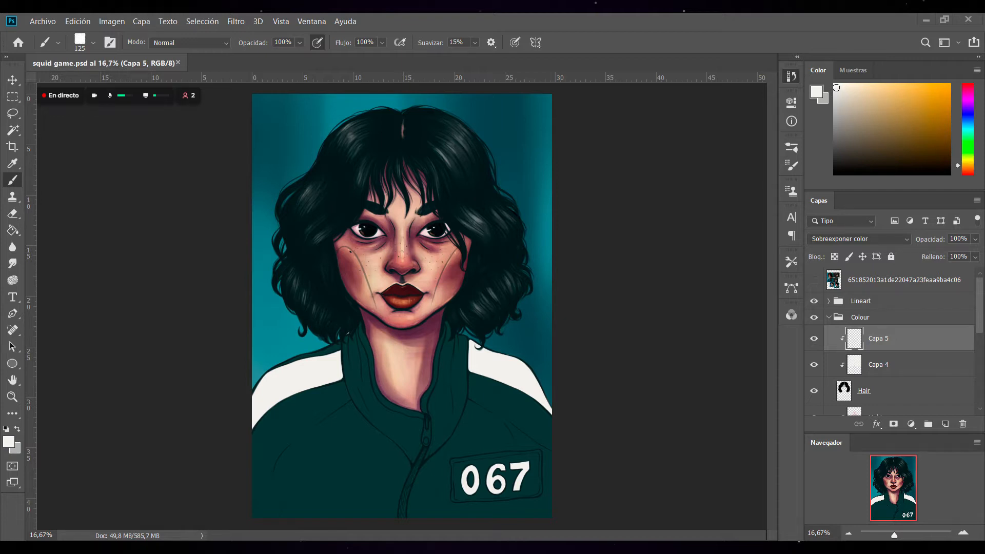
# Compare the hair with and without its clipped layers by hiding and reshowing Capa 5 and Capa 4.
pyautogui.click(814, 339)
pyautogui.click(815, 363)
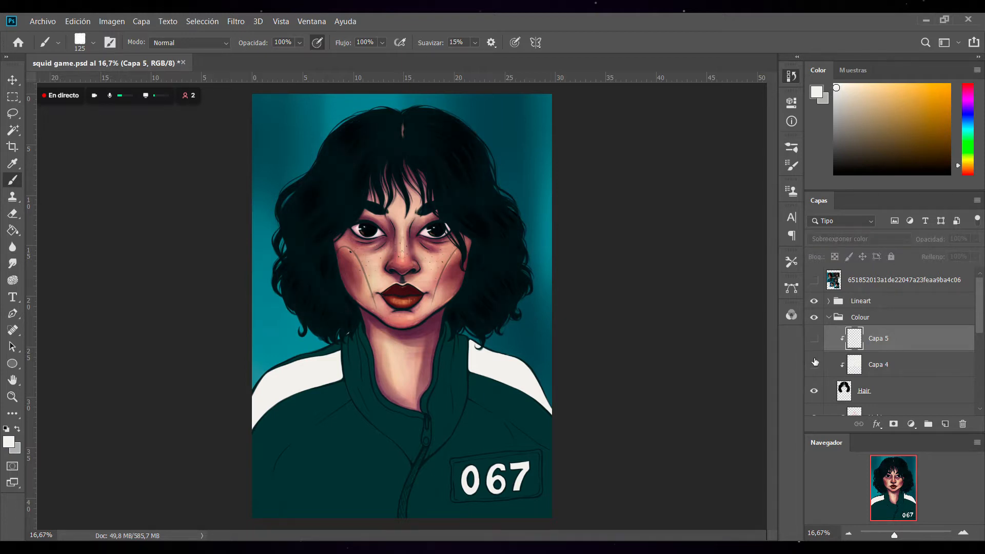
pyautogui.click(814, 338)
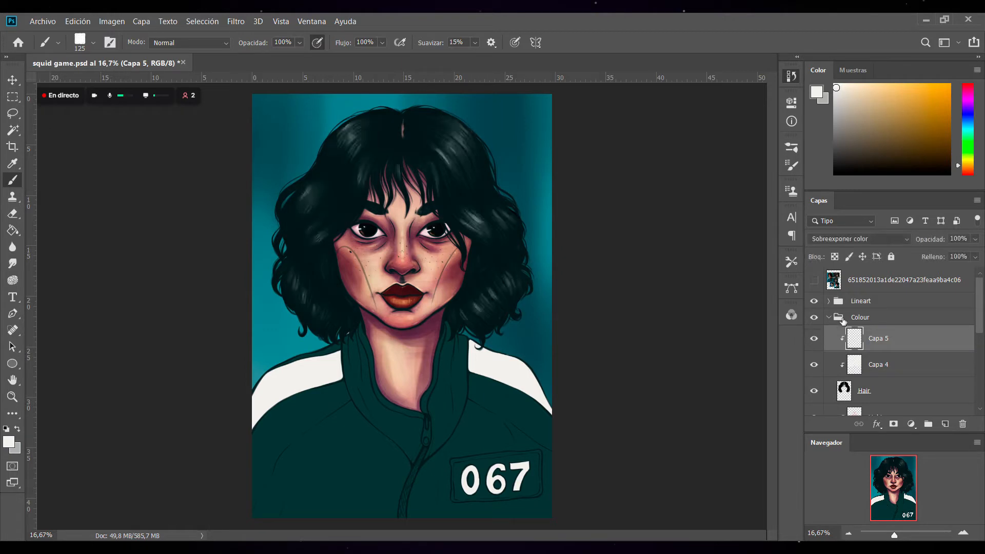
# Hide the Light, Capa 3, Shadow and Blush layers clipped to Skin, then show them again to examine each one's effect.
pyautogui.moveTo(982, 327); pyautogui.dragTo(981, 369)
pyautogui.moveTo(815, 386); pyautogui.dragTo(819, 328)
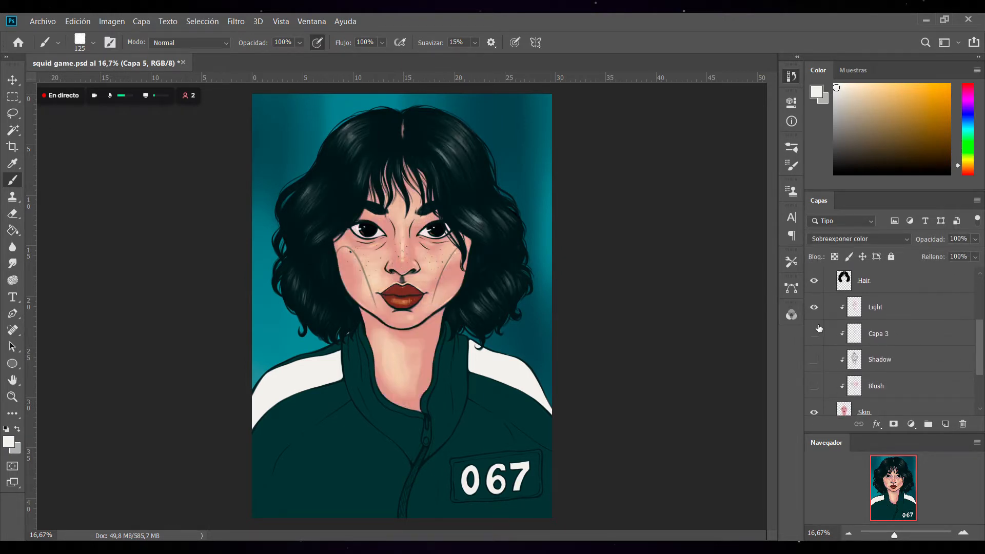
pyautogui.click(814, 307)
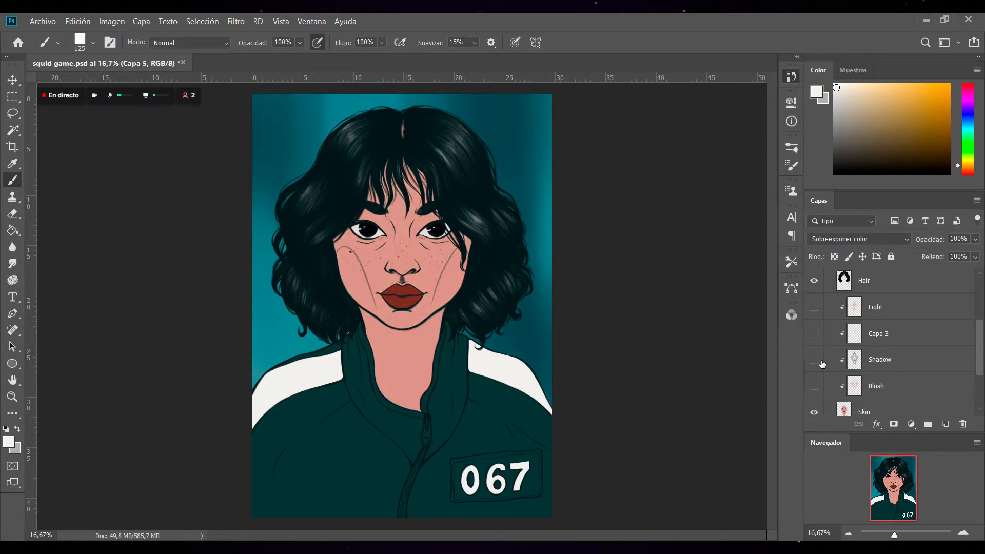
pyautogui.click(814, 359)
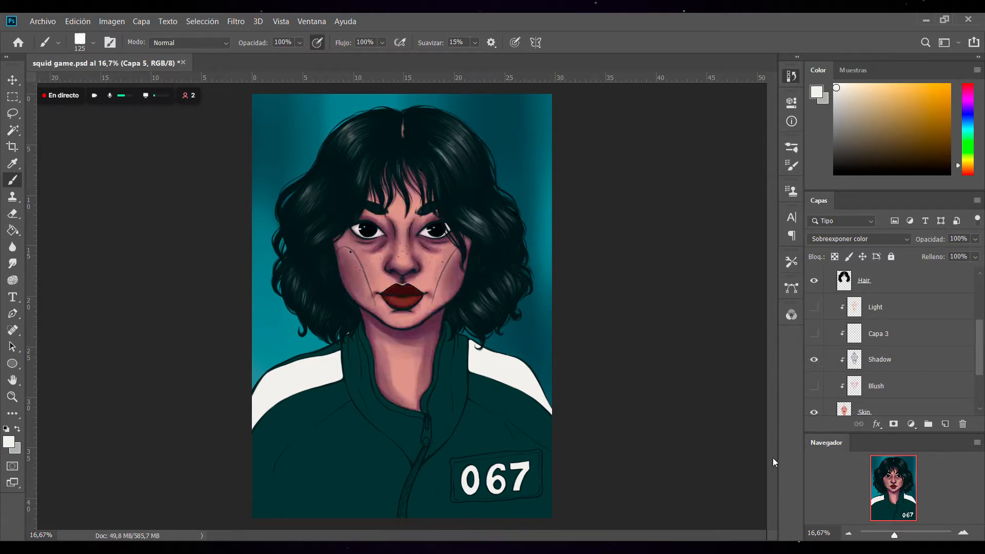
pyautogui.click(816, 388)
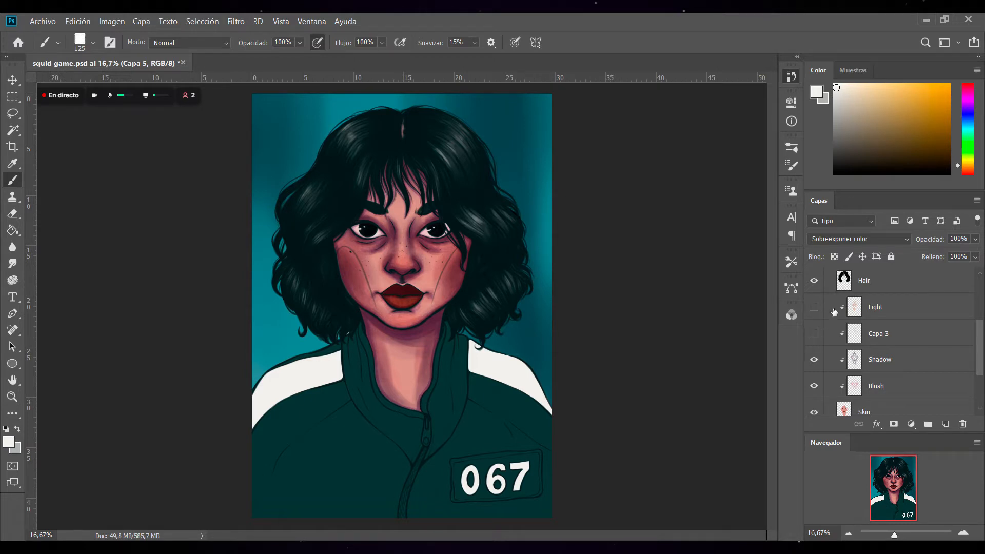
pyautogui.click(814, 333)
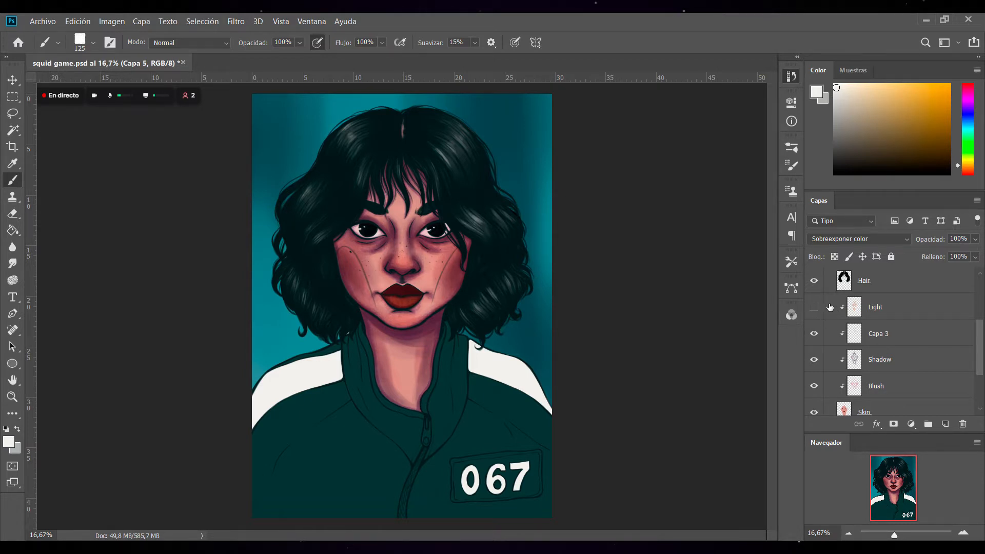
pyautogui.click(818, 334)
pyautogui.click(820, 335)
pyautogui.click(815, 308)
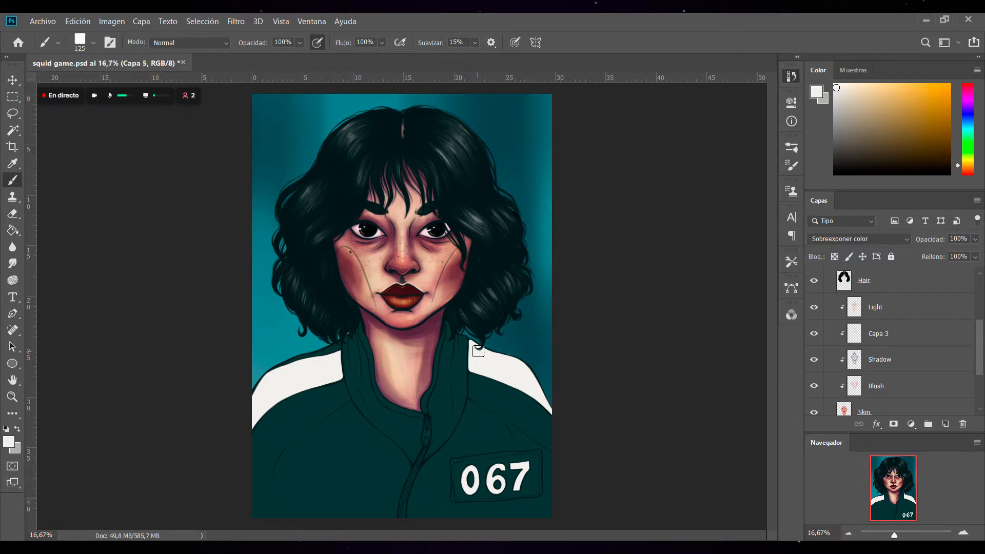
# Add a new layer directly above the clothes layer and clip it to clothes as a clipping mask.
pyautogui.scroll(-3, 982, 359)
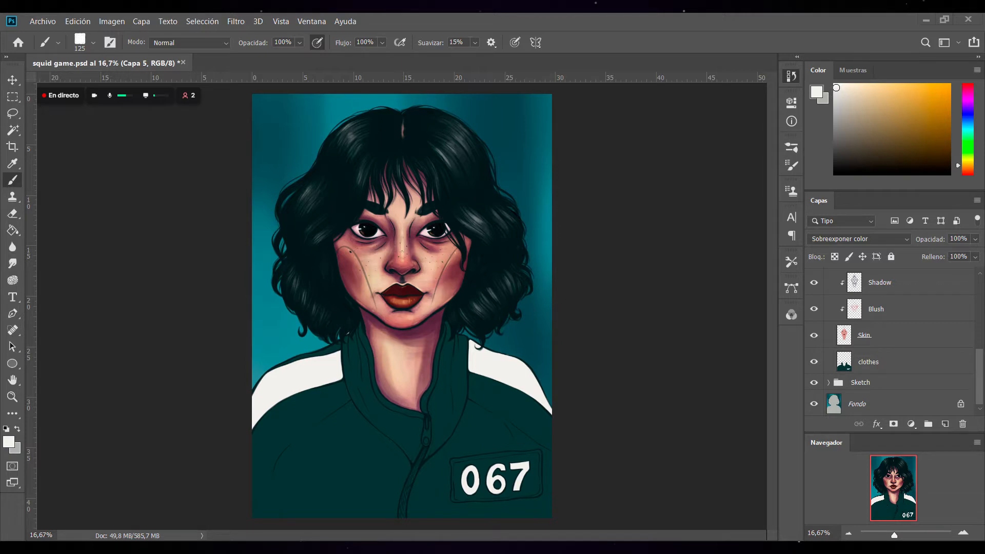
pyautogui.moveTo(980, 379)
pyautogui.mouseDown()
pyautogui.moveTo(980, 352)
pyautogui.moveTo(980, 380)
pyautogui.mouseUp()
pyautogui.click(903, 362)
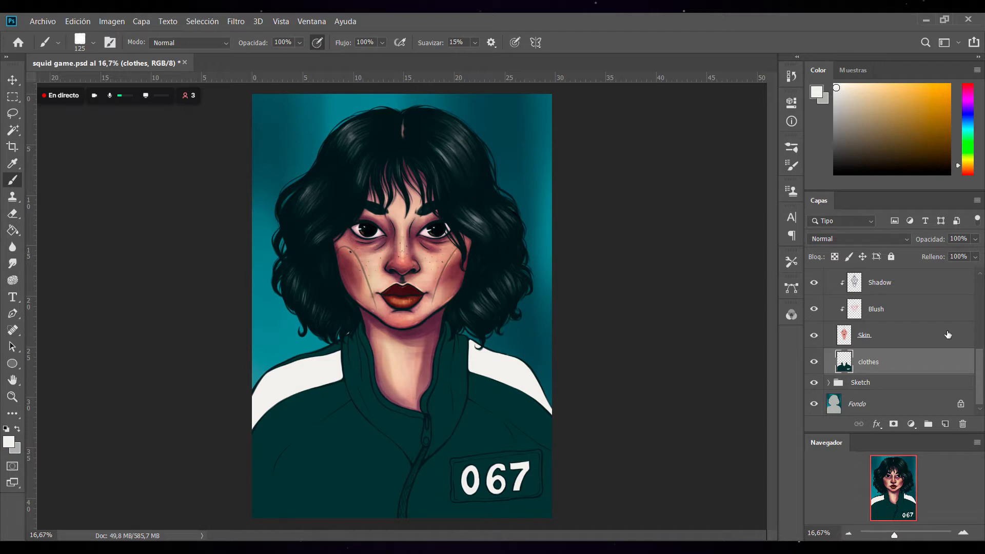
pyautogui.click(945, 424)
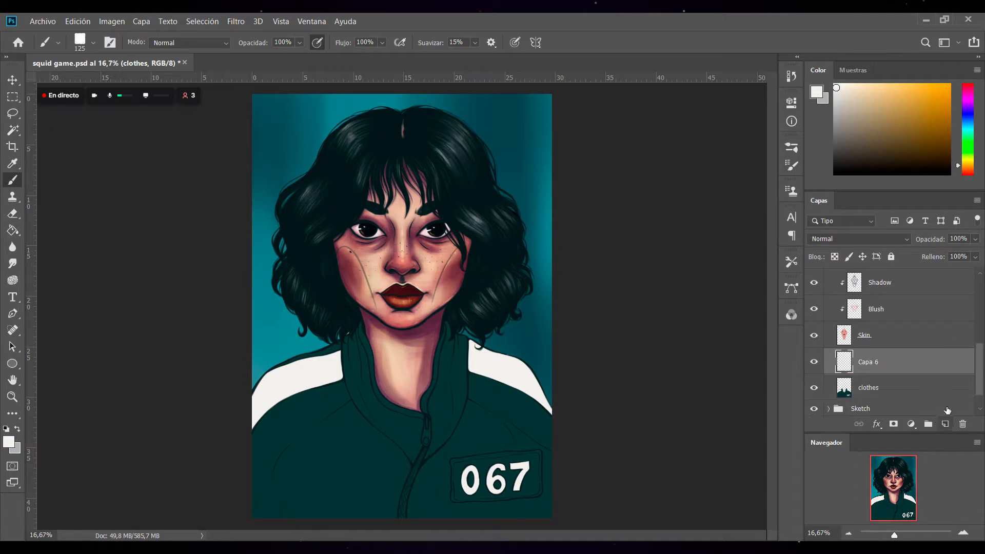
pyautogui.hotkey('ctrl', 'alt', 'g')
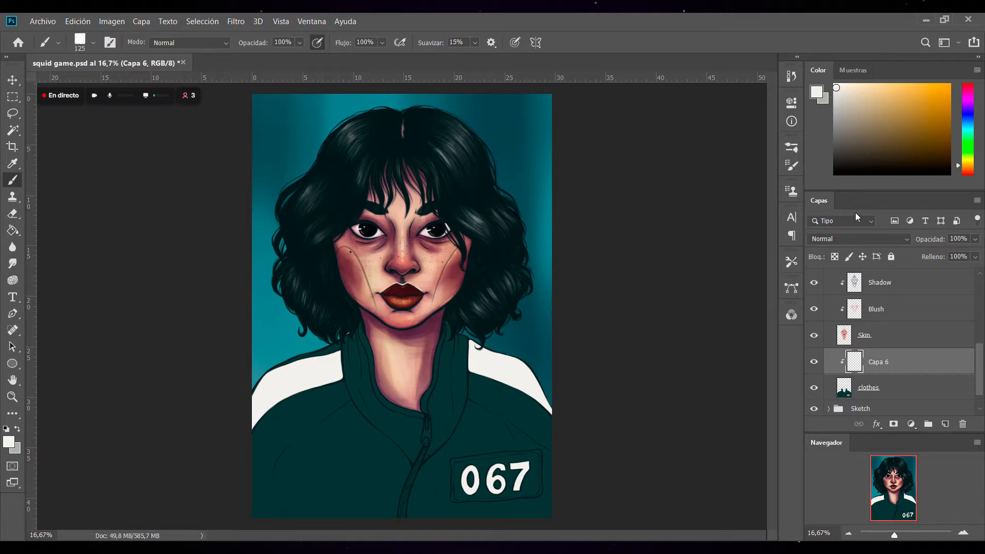
# Pick a dark saturated purple as the painting colour and set the new clipped layer's blend mode to Multiplicar.
pyautogui.click(970, 103)
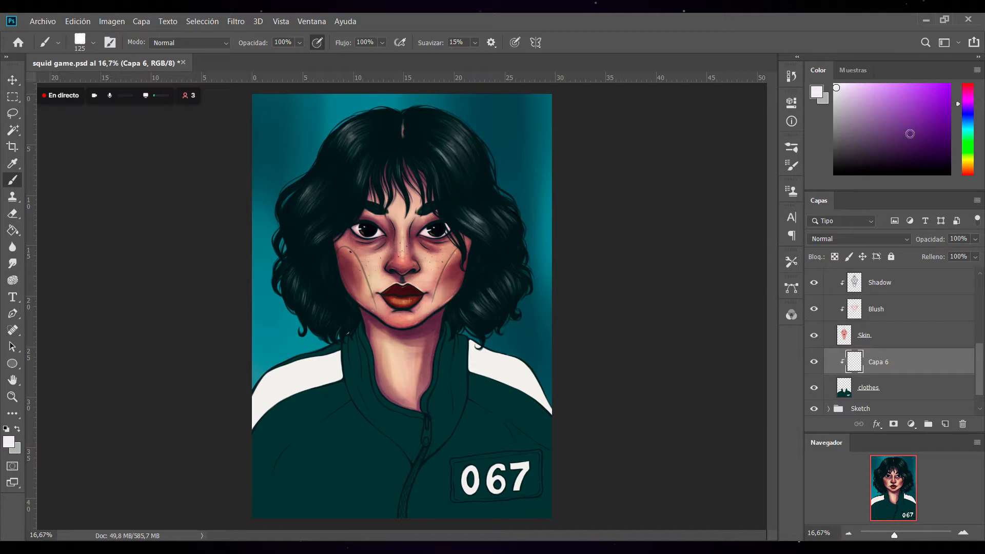
pyautogui.click(939, 120)
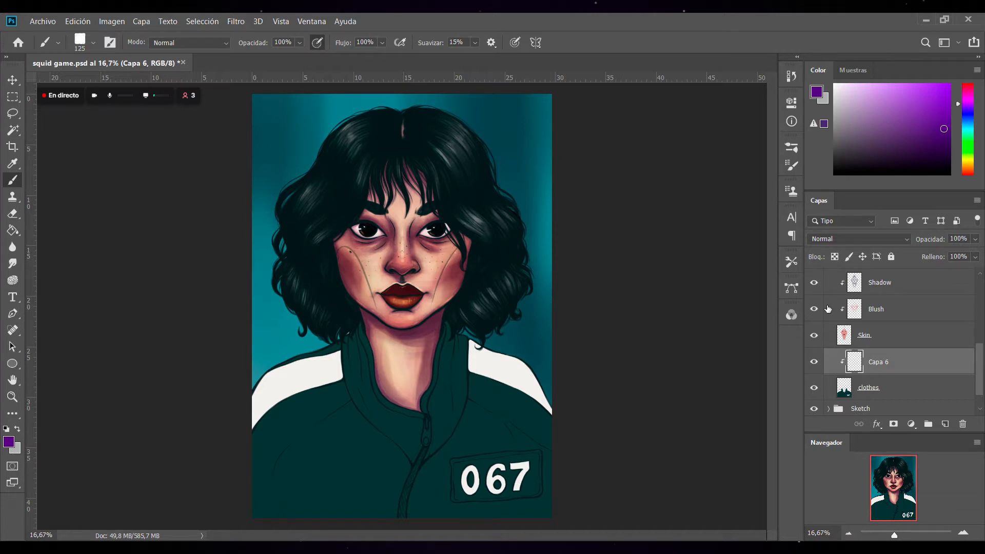
pyautogui.click(842, 240)
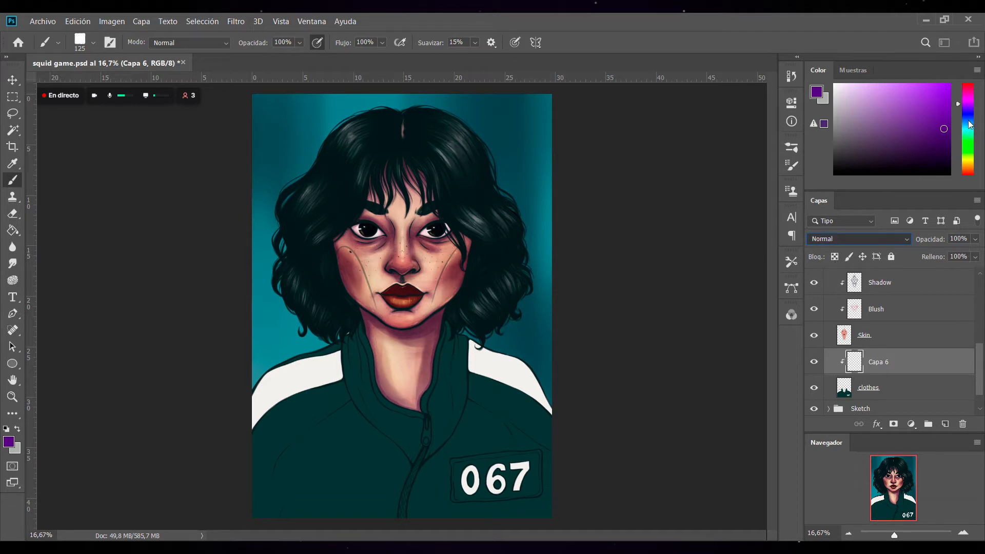
pyautogui.press('Down')
pyautogui.press('Down')
pyautogui.press('Down')
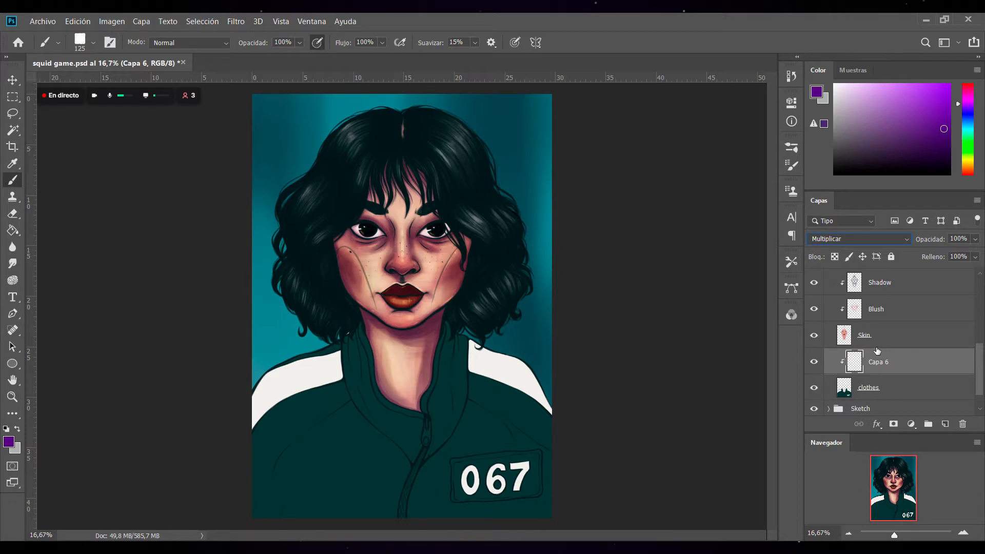
pyautogui.moveTo(981, 357); pyautogui.dragTo(981, 366)
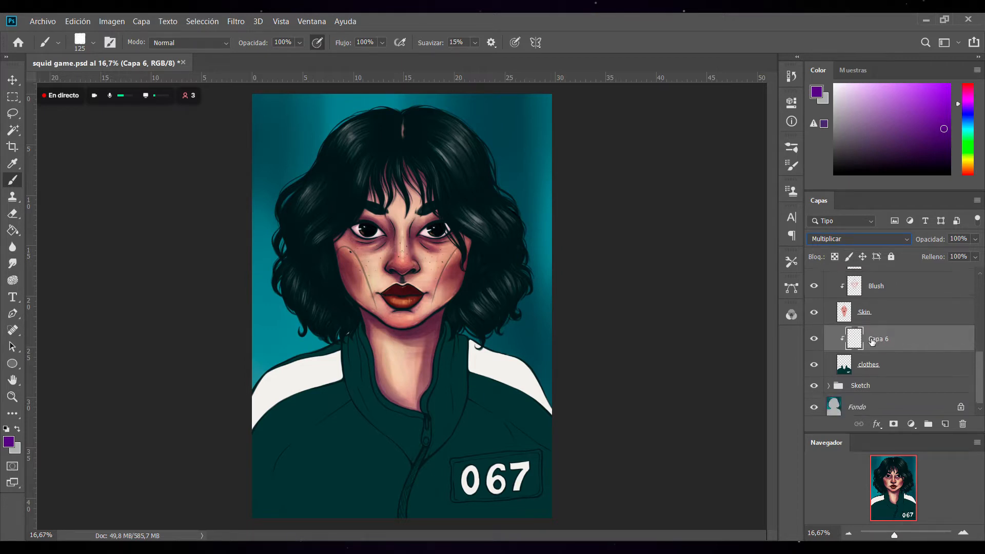
pyautogui.moveTo(479, 410); pyautogui.dragTo(522, 363)
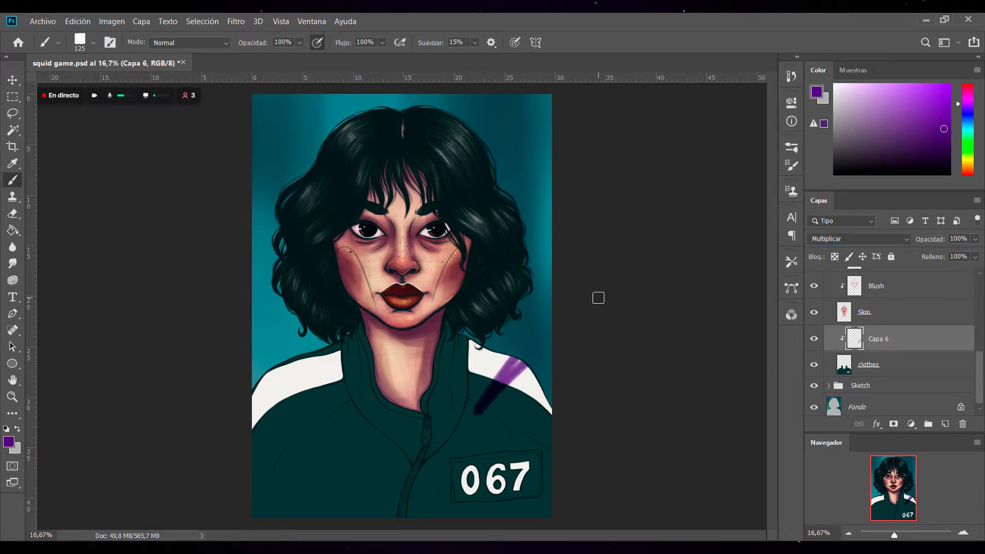
pyautogui.hotkey('ctrl', 'z')
pyautogui.moveTo(513, 385); pyautogui.dragTo(496, 378)
pyautogui.moveTo(537, 406); pyautogui.dragTo(554, 420)
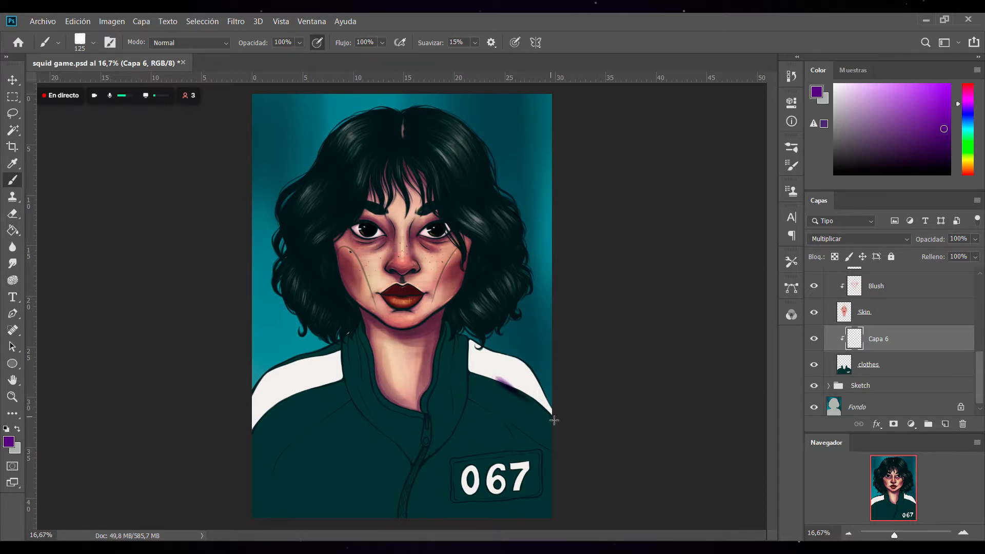
pyautogui.moveTo(508, 385); pyautogui.dragTo(567, 436)
pyautogui.hotkey('ctrl', 'z')
pyautogui.hotkey('ctrl', 'z')
pyautogui.hotkey('ctrl', 'z')
pyautogui.hotkey('ctrl', 'z')
# Paint purple shadow with a size 80 brush along the collar's outer edge on the image's right side, down to the zipper.
pyautogui.hotkey('ctrl', '+')
pyautogui.hotkey('ctrl', '+')
pyautogui.moveTo(774, 215)
pyautogui.mouseDown()
pyautogui.moveTo(774, 316)
pyautogui.moveTo(762, 331)
pyautogui.mouseUp()
pyautogui.moveTo(537, 111)
pyautogui.mouseDown()
pyautogui.moveTo(537, 209)
pyautogui.moveTo(535, 165)
pyautogui.moveTo(524, 265)
pyautogui.mouseUp()
pyautogui.moveTo(538, 158); pyautogui.dragTo(530, 243)
pyautogui.moveTo(535, 188); pyautogui.dragTo(502, 305)
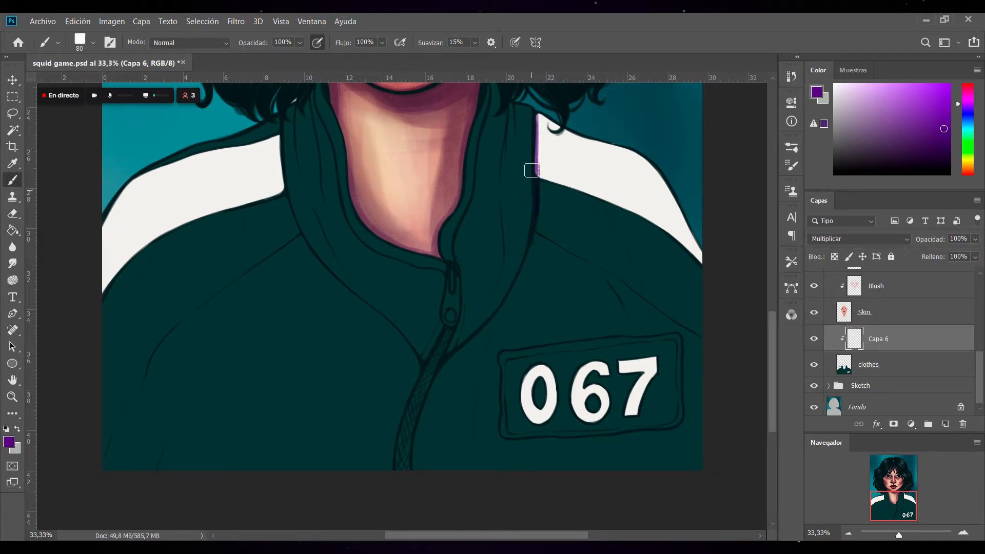
pyautogui.moveTo(531, 118); pyautogui.dragTo(535, 190)
pyautogui.moveTo(531, 117); pyautogui.dragTo(522, 267)
pyautogui.moveTo(540, 177)
pyautogui.mouseDown()
pyautogui.moveTo(529, 251)
pyautogui.moveTo(533, 179)
pyautogui.moveTo(504, 290)
pyautogui.mouseUp()
pyautogui.moveTo(534, 219); pyautogui.dragTo(506, 292)
pyautogui.moveTo(526, 245); pyautogui.dragTo(499, 303)
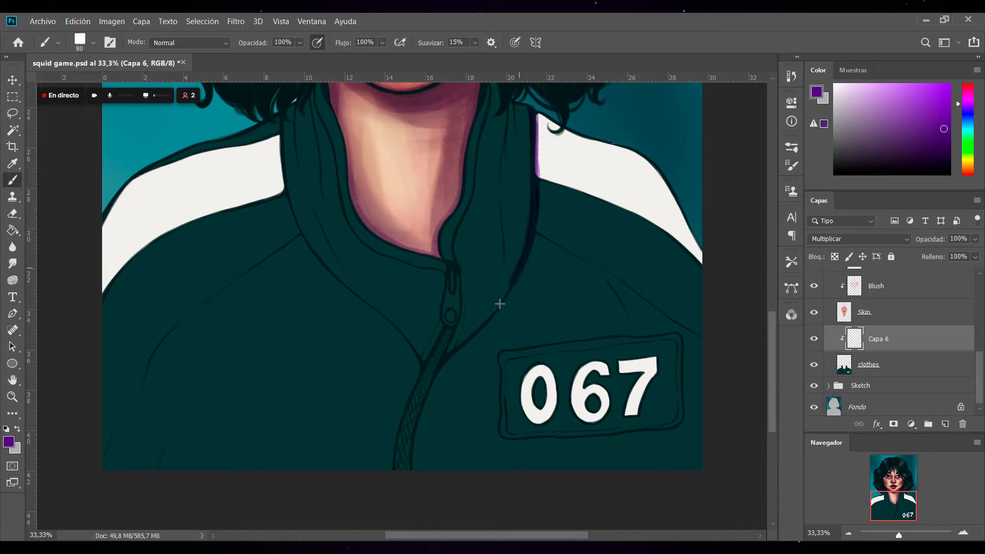
pyautogui.moveTo(528, 247)
pyautogui.mouseDown()
pyautogui.moveTo(471, 338)
pyautogui.moveTo(490, 315)
pyautogui.moveTo(426, 382)
pyautogui.moveTo(489, 318)
pyautogui.moveTo(425, 405)
pyautogui.mouseUp()
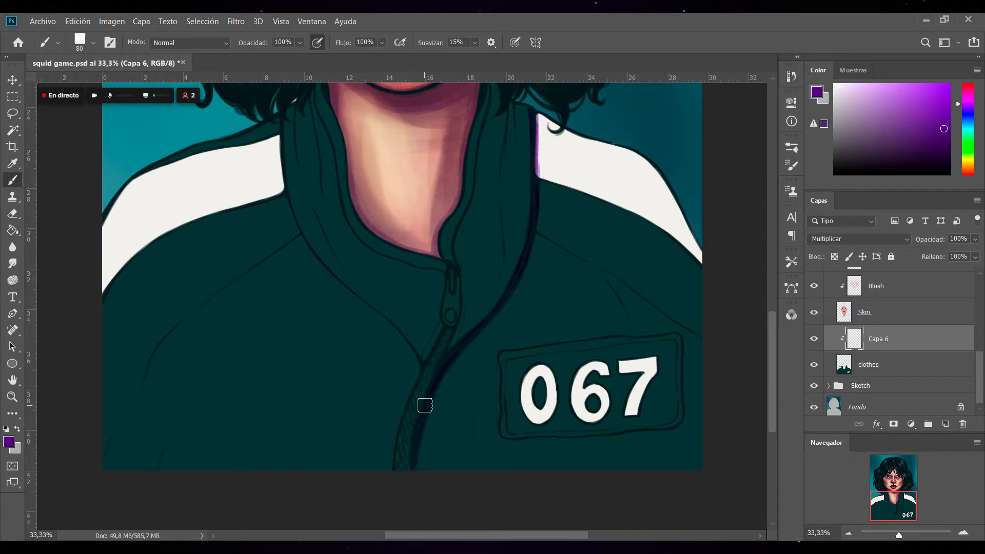
# Shade the zipper pull and the full zipper strip down to the bottom of the jacket in purple.
pyautogui.moveTo(459, 286)
pyautogui.mouseDown()
pyautogui.moveTo(454, 343)
pyautogui.moveTo(414, 405)
pyautogui.mouseUp()
pyautogui.moveTo(445, 267)
pyautogui.mouseDown()
pyautogui.moveTo(442, 326)
pyautogui.moveTo(457, 328)
pyautogui.moveTo(457, 315)
pyautogui.mouseUp()
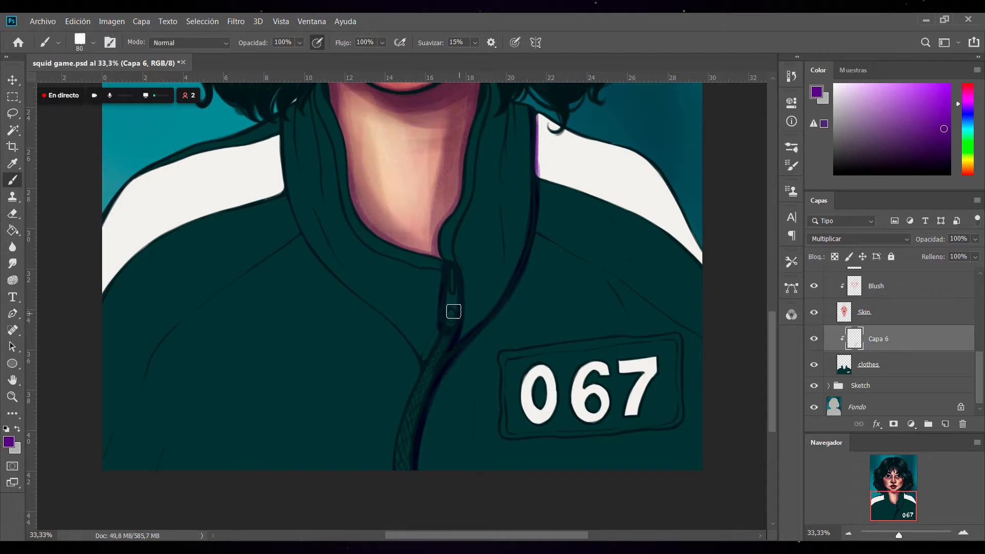
pyautogui.moveTo(445, 332); pyautogui.dragTo(393, 460)
pyautogui.moveTo(424, 369); pyautogui.dragTo(394, 487)
pyautogui.moveTo(416, 383); pyautogui.dragTo(393, 500)
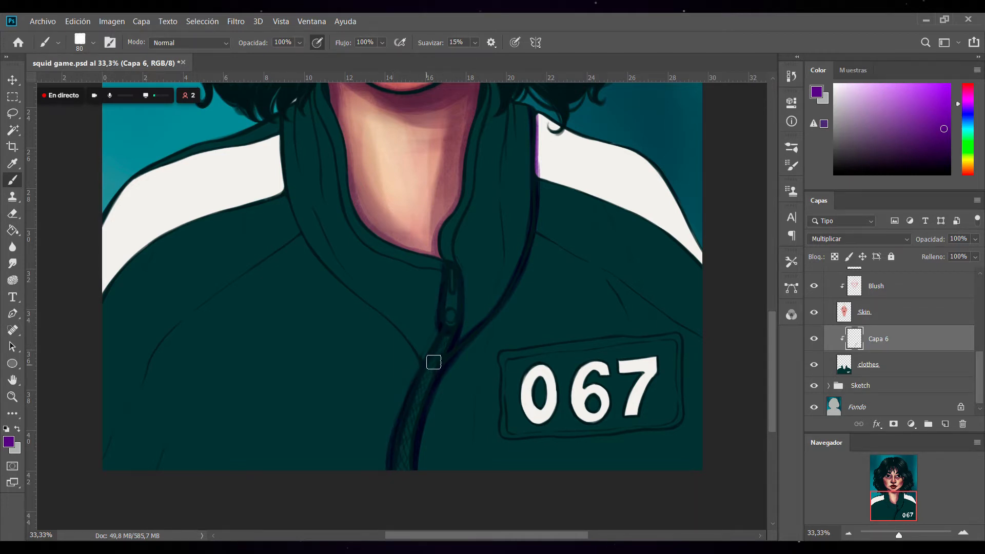
pyautogui.moveTo(453, 330)
pyautogui.mouseDown()
pyautogui.moveTo(423, 381)
pyautogui.moveTo(408, 497)
pyautogui.moveTo(450, 338)
pyautogui.moveTo(407, 498)
pyautogui.mouseUp()
pyautogui.moveTo(425, 379); pyautogui.dragTo(398, 498)
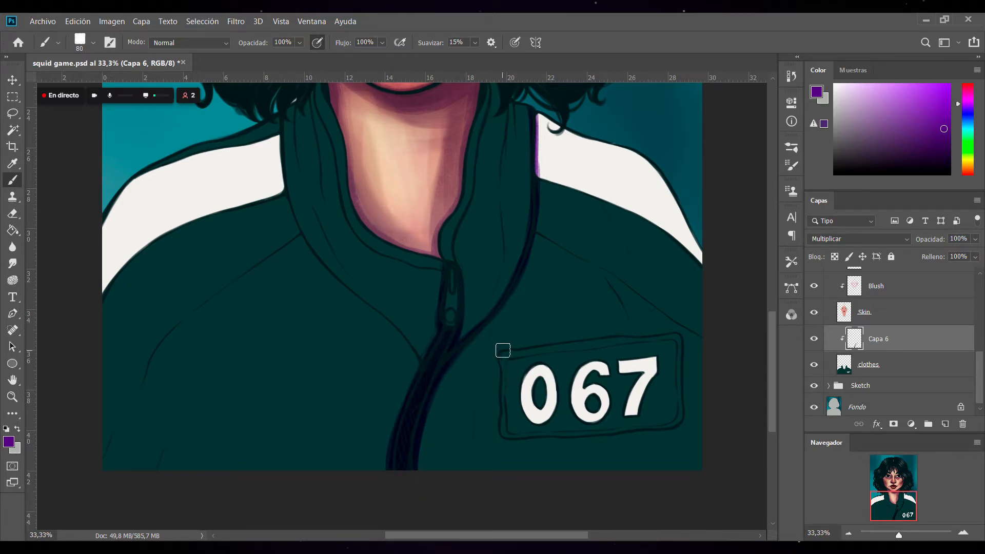
# Paint purple shadow around the outer and inner borders of the 067 number patch.
pyautogui.moveTo(498, 360)
pyautogui.mouseDown()
pyautogui.moveTo(499, 436)
pyautogui.moveTo(498, 417)
pyautogui.moveTo(557, 436)
pyautogui.moveTo(502, 436)
pyautogui.moveTo(547, 440)
pyautogui.moveTo(511, 444)
pyautogui.moveTo(686, 421)
pyautogui.mouseUp()
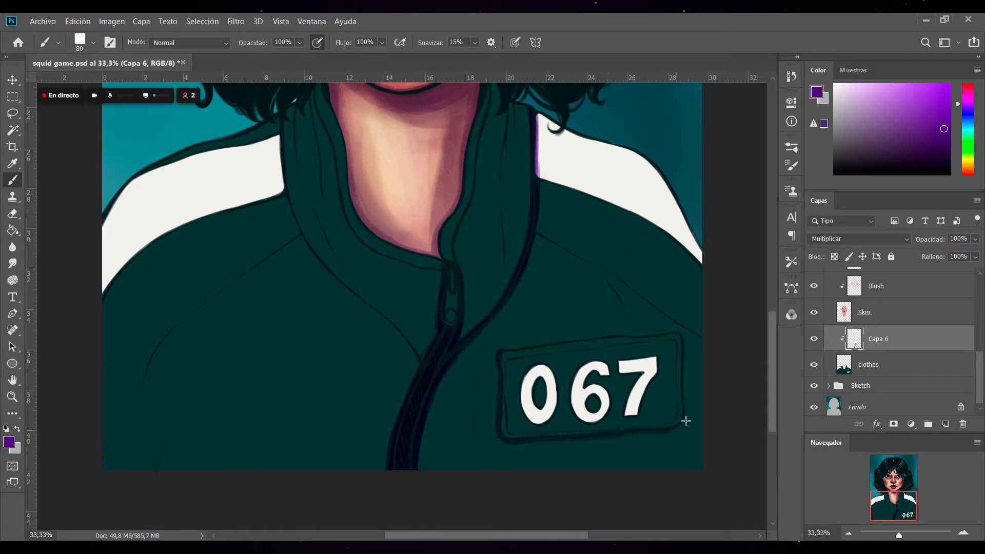
pyautogui.moveTo(682, 341); pyautogui.dragTo(684, 424)
pyautogui.moveTo(508, 363); pyautogui.dragTo(508, 425)
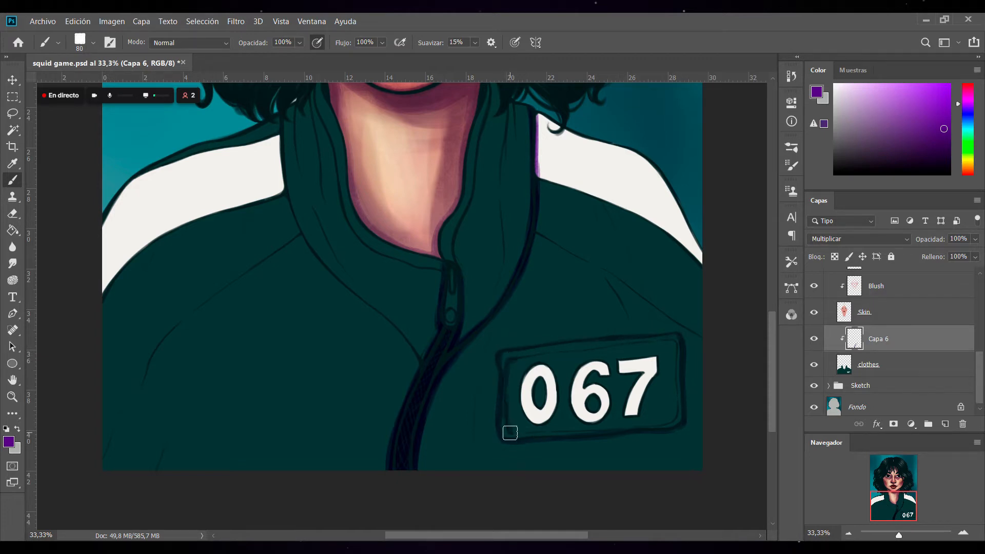
pyautogui.moveTo(674, 376)
pyautogui.mouseDown()
pyautogui.moveTo(672, 423)
pyautogui.moveTo(598, 433)
pyautogui.mouseUp()
pyautogui.moveTo(585, 350); pyautogui.dragTo(675, 343)
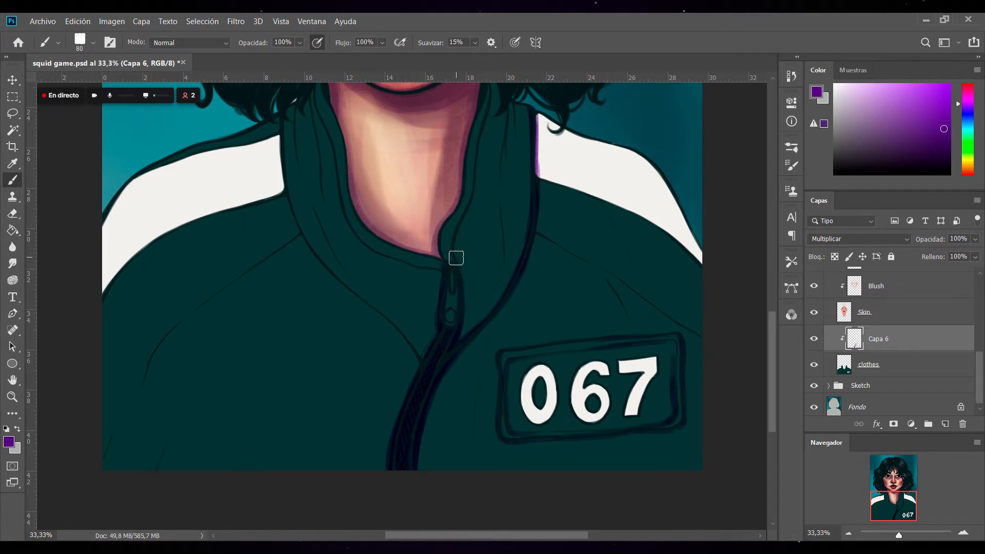
# Shade the collar's inner edge on the image's right side from under the hair to the zipper, raising the brush size to 90.
pyautogui.moveTo(459, 214); pyautogui.dragTo(464, 285)
pyautogui.scroll(2, 775, 320)
pyautogui.moveTo(492, 127); pyautogui.dragTo(473, 220)
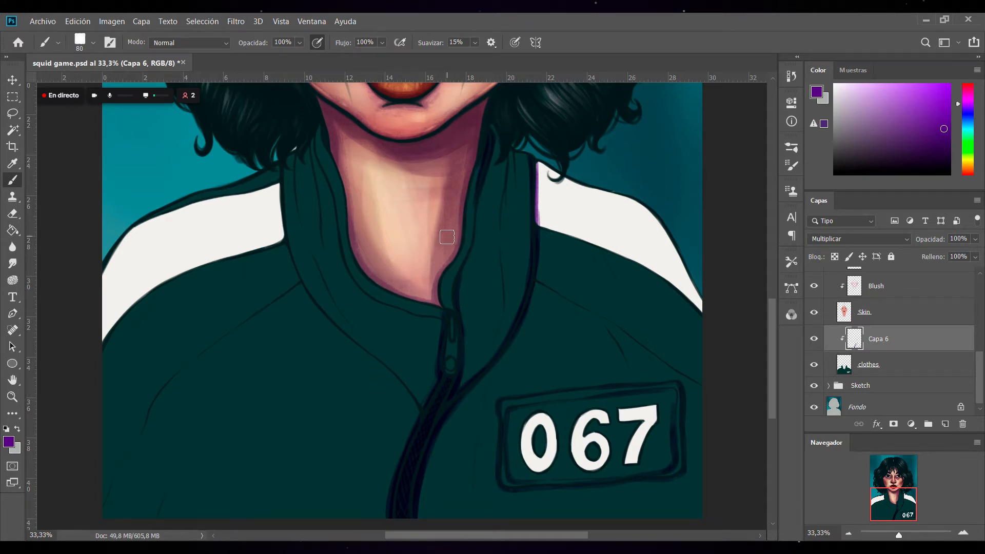
pyautogui.press(']')
pyautogui.moveTo(480, 171); pyautogui.dragTo(458, 285)
pyautogui.moveTo(469, 200); pyautogui.dragTo(451, 269)
pyautogui.moveTo(463, 221); pyautogui.dragTo(445, 272)
pyautogui.moveTo(464, 238)
pyautogui.mouseDown()
pyautogui.moveTo(440, 293)
pyautogui.moveTo(446, 309)
pyautogui.moveTo(442, 290)
pyautogui.mouseUp()
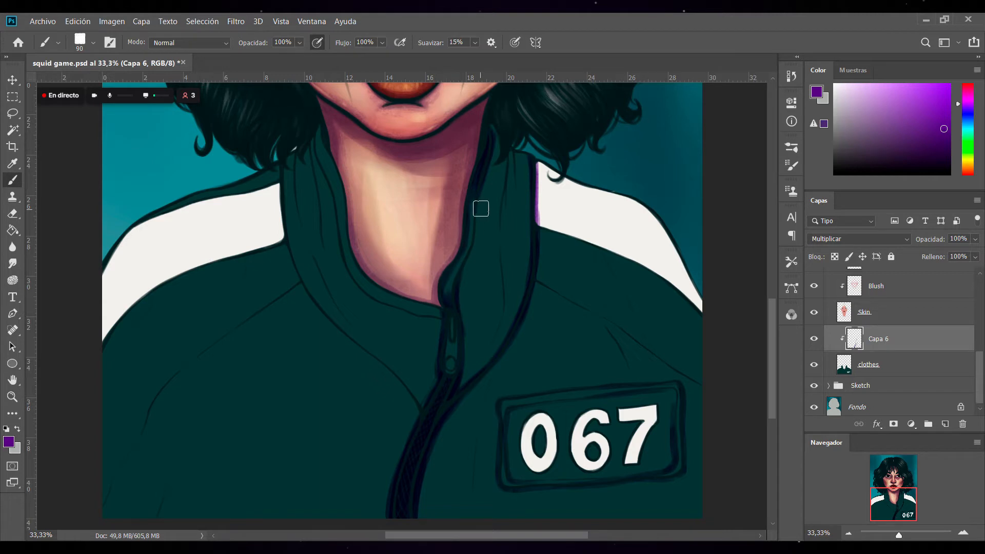
pyautogui.moveTo(478, 212); pyautogui.dragTo(451, 299)
pyautogui.moveTo(489, 121); pyautogui.dragTo(497, 159)
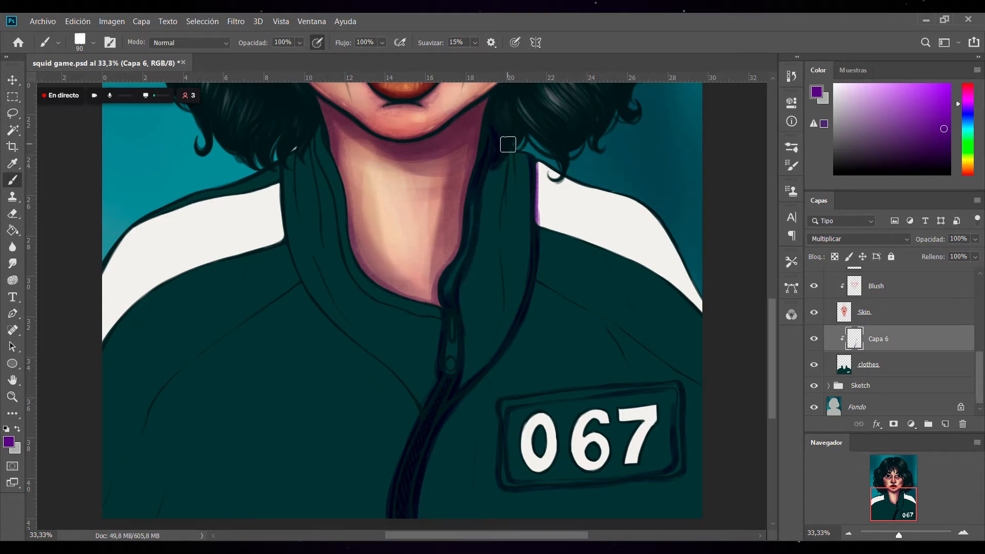
# Shade the collar's outer edge on the image's left side down to the zipper, plus the edges of the adjacent white shoulder stripe.
pyautogui.click(848, 532)
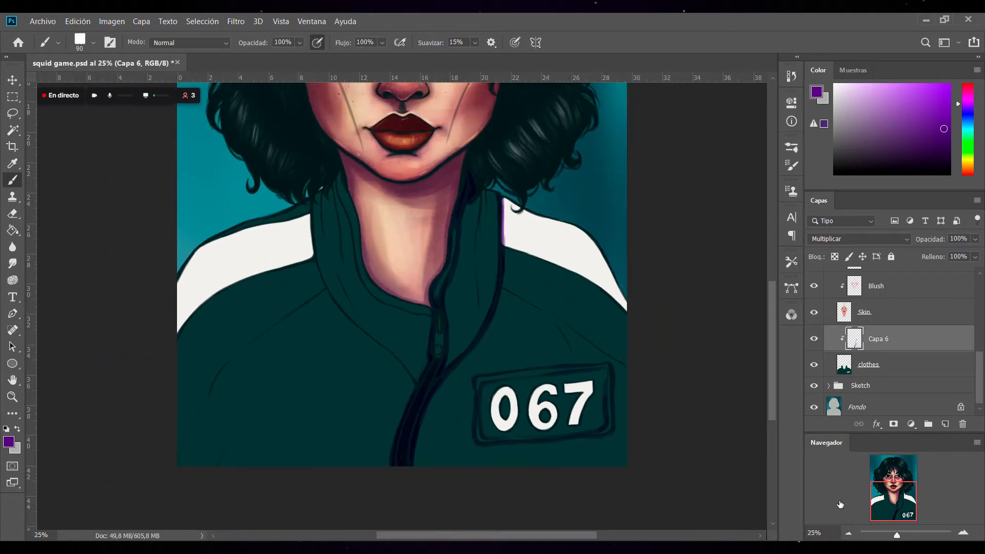
pyautogui.moveTo(310, 214)
pyautogui.mouseDown()
pyautogui.moveTo(311, 254)
pyautogui.moveTo(330, 290)
pyautogui.mouseUp()
pyautogui.moveTo(314, 248)
pyautogui.mouseDown()
pyautogui.moveTo(373, 342)
pyautogui.moveTo(336, 299)
pyautogui.moveTo(394, 361)
pyautogui.mouseUp()
pyautogui.moveTo(357, 324); pyautogui.dragTo(418, 385)
pyautogui.moveTo(385, 347); pyautogui.dragTo(423, 399)
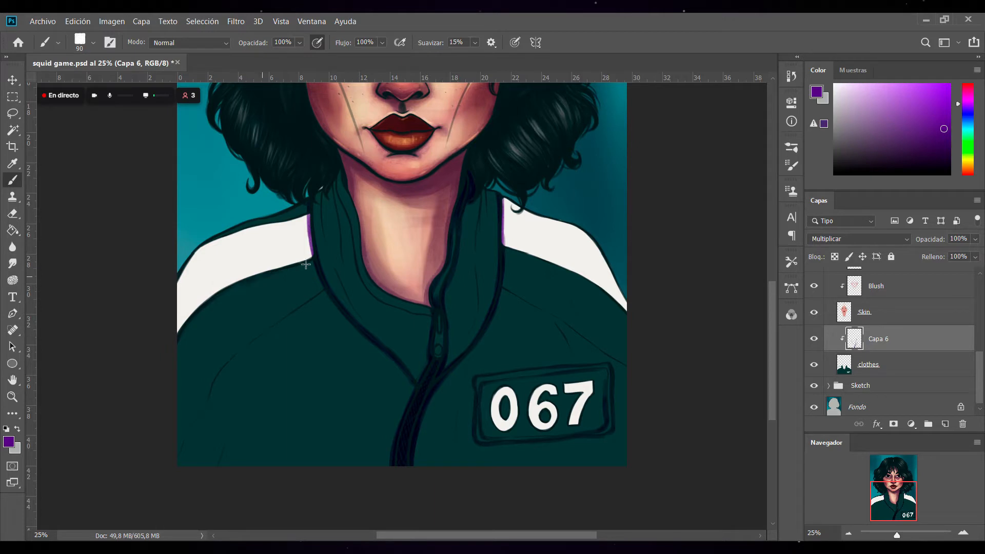
pyautogui.moveTo(197, 248)
pyautogui.mouseDown()
pyautogui.moveTo(311, 208)
pyautogui.moveTo(314, 261)
pyautogui.moveTo(314, 239)
pyautogui.moveTo(293, 269)
pyautogui.mouseUp()
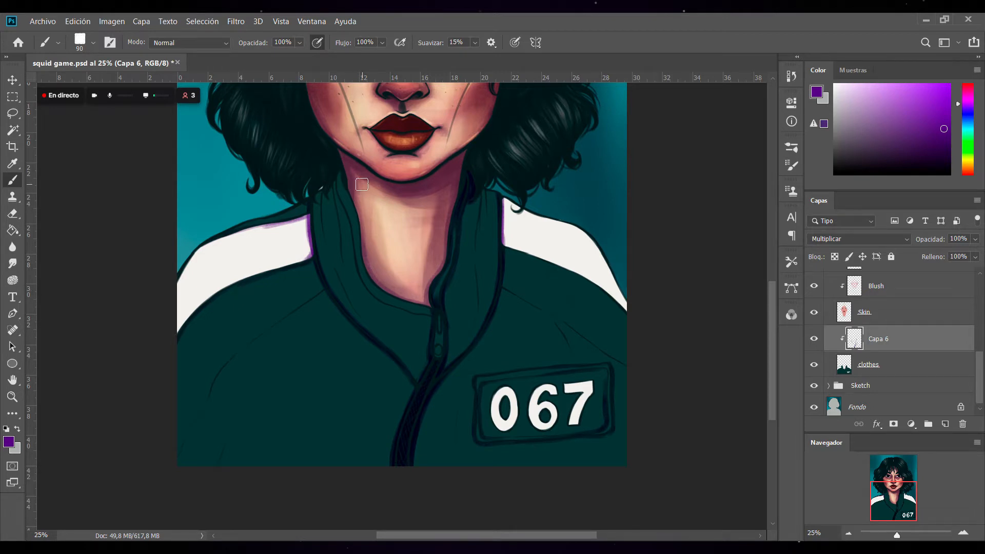
# Save the document and shade the collar's inner edge on the image's left side from the neck down to the zipper.
pyautogui.click(814, 408)
pyautogui.click(814, 408)
pyautogui.hotkey('ctrl', 's')
pyautogui.moveTo(337, 177)
pyautogui.mouseDown()
pyautogui.moveTo(353, 251)
pyautogui.moveTo(396, 315)
pyautogui.moveTo(372, 297)
pyautogui.moveTo(422, 312)
pyautogui.moveTo(373, 298)
pyautogui.moveTo(438, 324)
pyautogui.moveTo(432, 298)
pyautogui.moveTo(428, 364)
pyautogui.mouseUp()
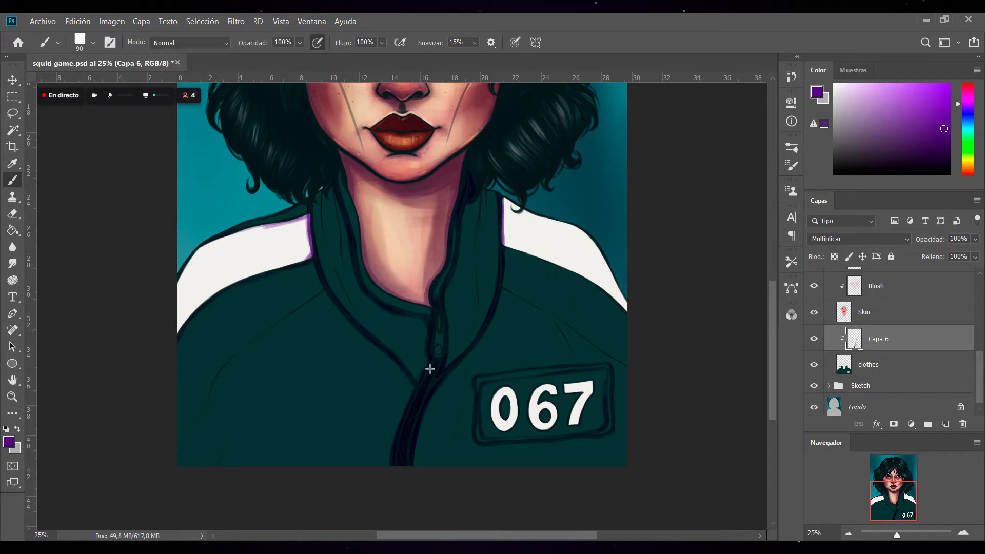
# Shade the zipper pull, plus the shoulder seam and lower sleeve fold on the image's left side of the jacket.
pyautogui.moveTo(448, 325); pyautogui.dragTo(449, 359)
pyautogui.moveTo(443, 306); pyautogui.dragTo(442, 375)
pyautogui.moveTo(179, 465)
pyautogui.mouseDown()
pyautogui.moveTo(221, 363)
pyautogui.moveTo(211, 390)
pyautogui.moveTo(275, 321)
pyautogui.moveTo(266, 329)
pyautogui.moveTo(327, 288)
pyautogui.mouseUp()
pyautogui.moveTo(247, 388); pyautogui.dragTo(191, 502)
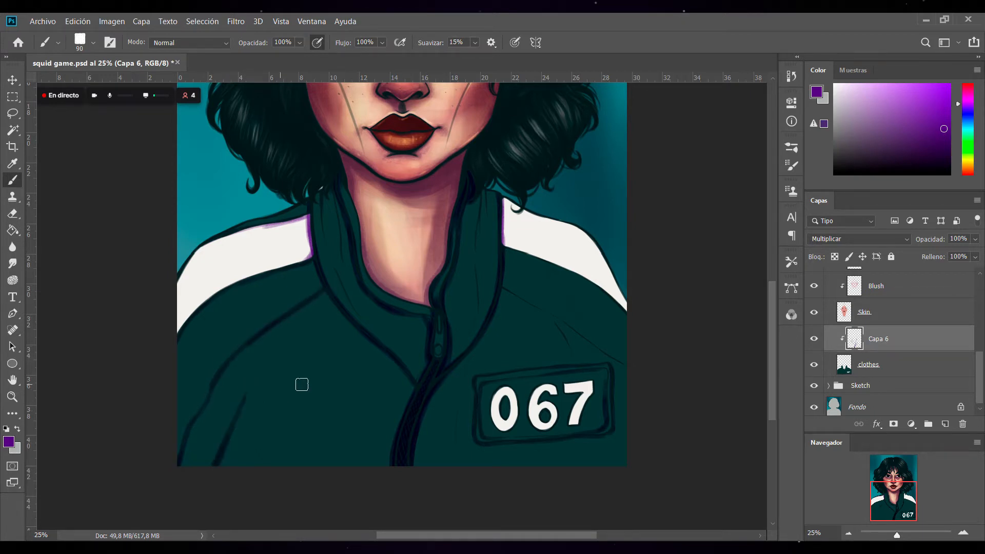
# Shade the fold between zipper and number patch, the chest crease above the patch and the shoulder seam on the image's right side.
pyautogui.moveTo(479, 339); pyautogui.dragTo(454, 470)
pyautogui.moveTo(556, 319); pyautogui.dragTo(576, 362)
pyautogui.moveTo(502, 283); pyautogui.dragTo(664, 394)
# Shade the lower edge of the white stripe on the image's right side and the outer edges of the opposite stripe.
pyautogui.moveTo(505, 247); pyautogui.dragTo(609, 296)
pyautogui.moveTo(571, 271)
pyautogui.mouseDown()
pyautogui.moveTo(644, 327)
pyautogui.moveTo(605, 261)
pyautogui.mouseUp()
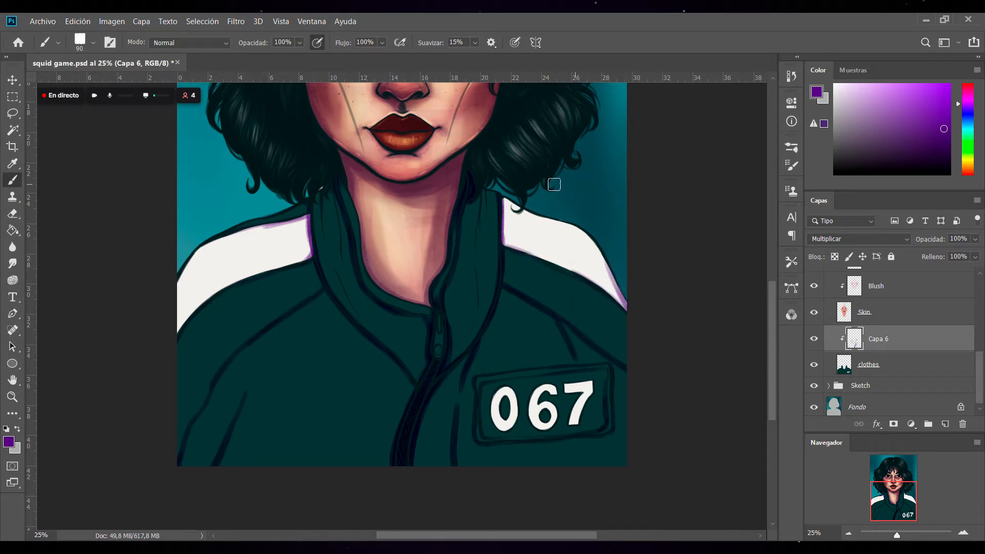
pyautogui.moveTo(179, 333); pyautogui.dragTo(209, 300)
pyautogui.moveTo(256, 276)
pyautogui.mouseDown()
pyautogui.moveTo(174, 341)
pyautogui.moveTo(190, 256)
pyautogui.moveTo(179, 290)
pyautogui.mouseUp()
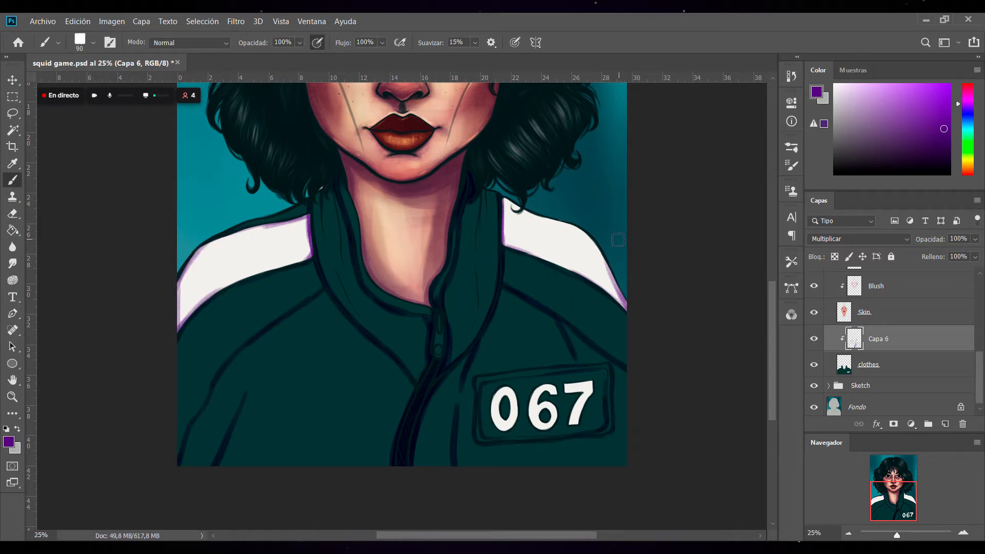
# Reduce the brush size to 35 and paint thin purple shadows along the edges of the 067 digits.
pyautogui.press(']')
pyautogui.press(']')
pyautogui.press(']')
pyautogui.press(']')
pyautogui.press('[')
pyautogui.press('[')
pyautogui.press('[')
pyautogui.press('[')
pyautogui.press('[')
pyautogui.press('[')
pyautogui.press('[')
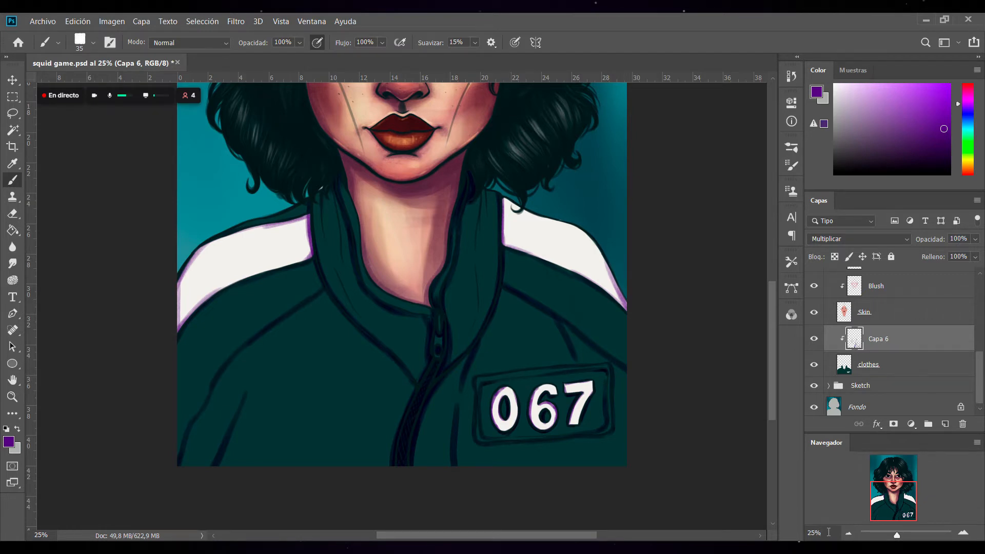
# Raise the brush size to 150 and paint a fold shadow just below the white stripe on the image's right side.
pyautogui.click(849, 534)
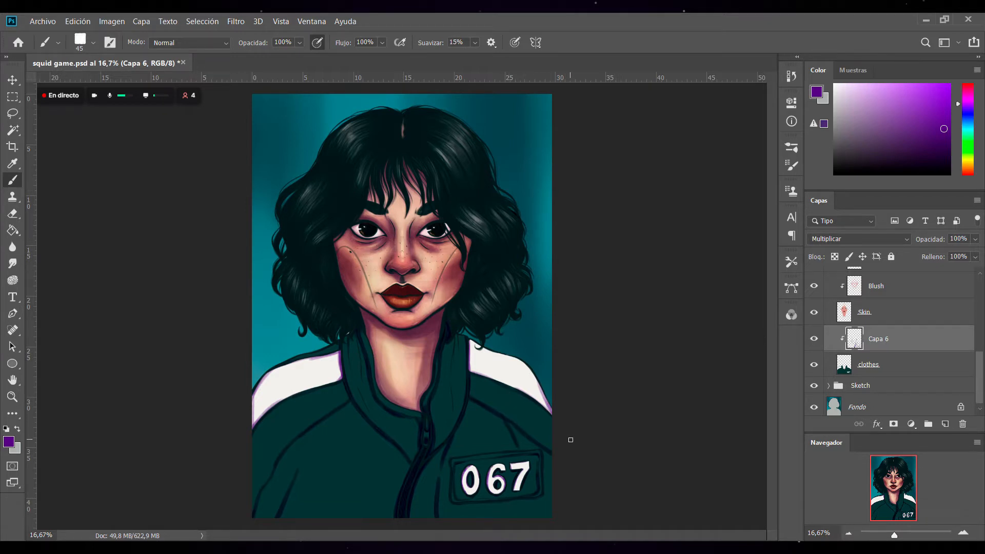
pyautogui.click(962, 532)
pyautogui.moveTo(772, 265); pyautogui.dragTo(771, 311)
pyautogui.press(']')
pyautogui.press(']')
pyautogui.press(']')
pyautogui.moveTo(557, 294); pyautogui.dragTo(572, 331)
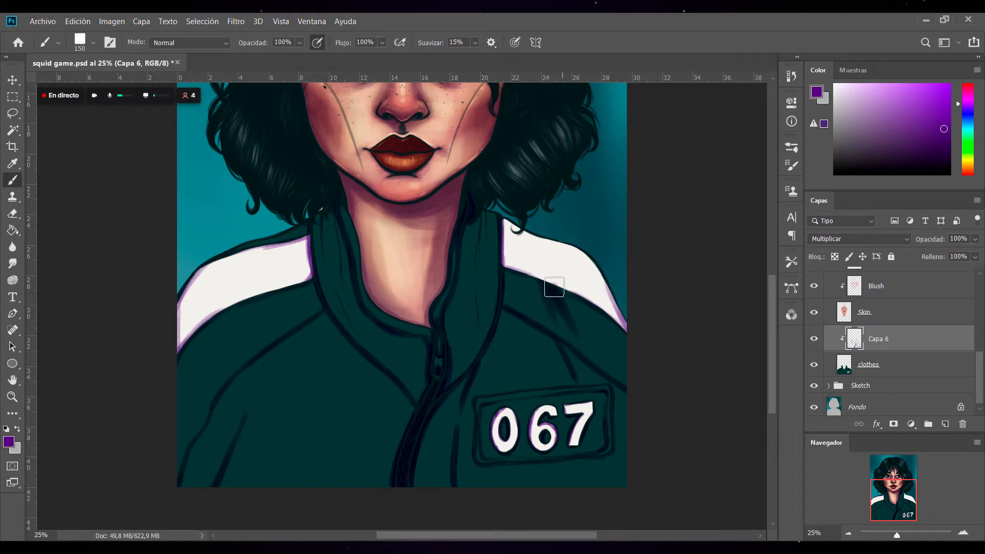
# Raise the brush size to 300 and add a broad shadow down the collar on the image's left side.
pyautogui.press(']')
pyautogui.press(']')
pyautogui.press('[')
pyautogui.press('[')
pyautogui.press(']')
pyautogui.press(']')
pyautogui.press(']')
pyautogui.press(']')
pyautogui.press(']')
pyautogui.press(']')
pyautogui.press(']')
pyautogui.hotkey('ctrl', '-')
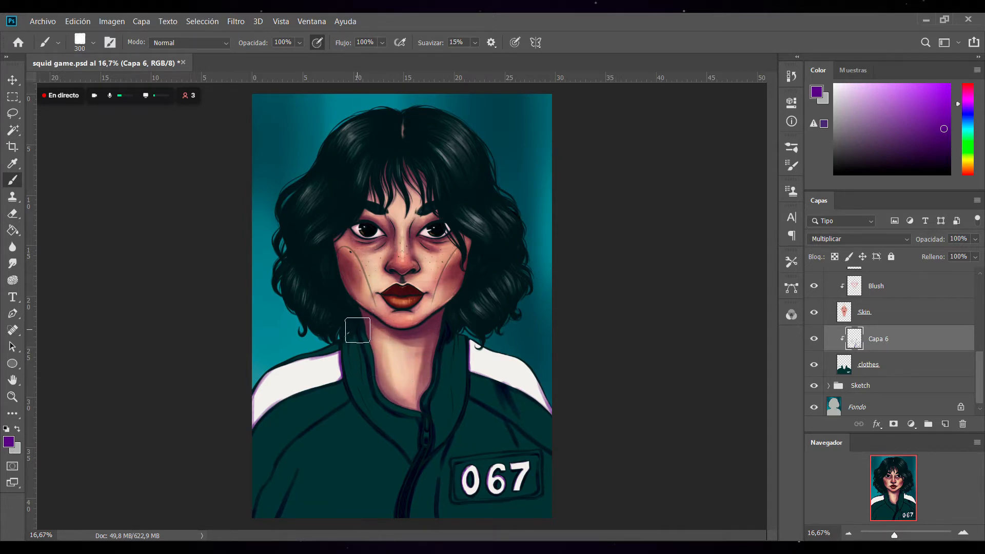
pyautogui.moveTo(359, 329); pyautogui.dragTo(380, 405)
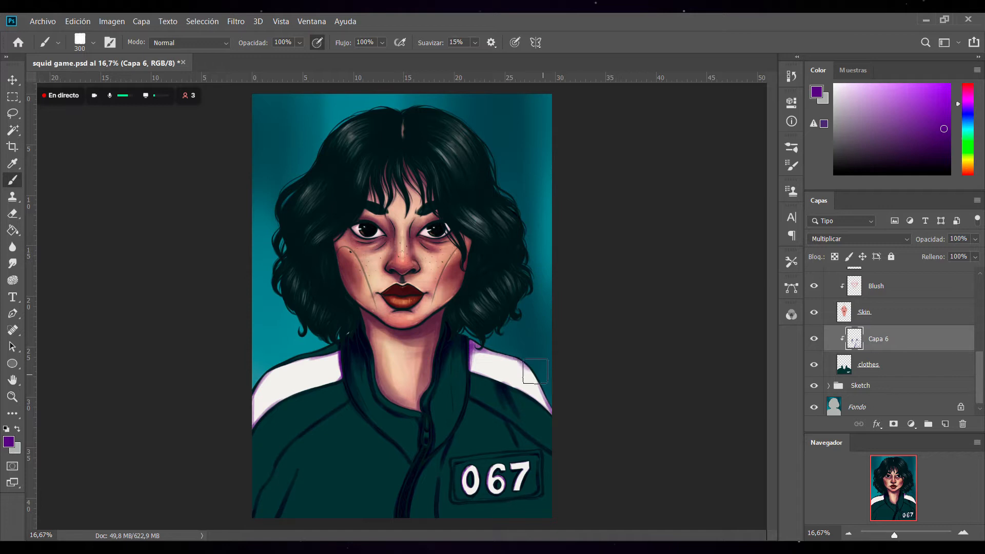
# Add broad purple shadows over both white shoulder stripes and the shoulder below the stripe on the image's left side.
pyautogui.moveTo(482, 349); pyautogui.dragTo(547, 384)
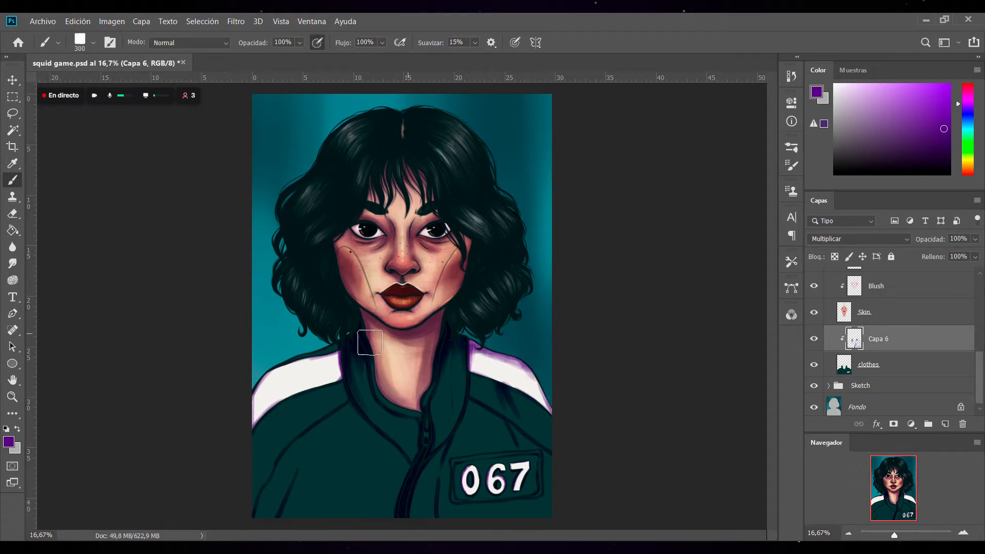
pyautogui.moveTo(254, 394); pyautogui.dragTo(320, 354)
pyautogui.moveTo(251, 436)
pyautogui.mouseDown()
pyautogui.moveTo(261, 399)
pyautogui.moveTo(328, 345)
pyautogui.mouseUp()
pyautogui.moveTo(276, 374); pyautogui.dragTo(353, 344)
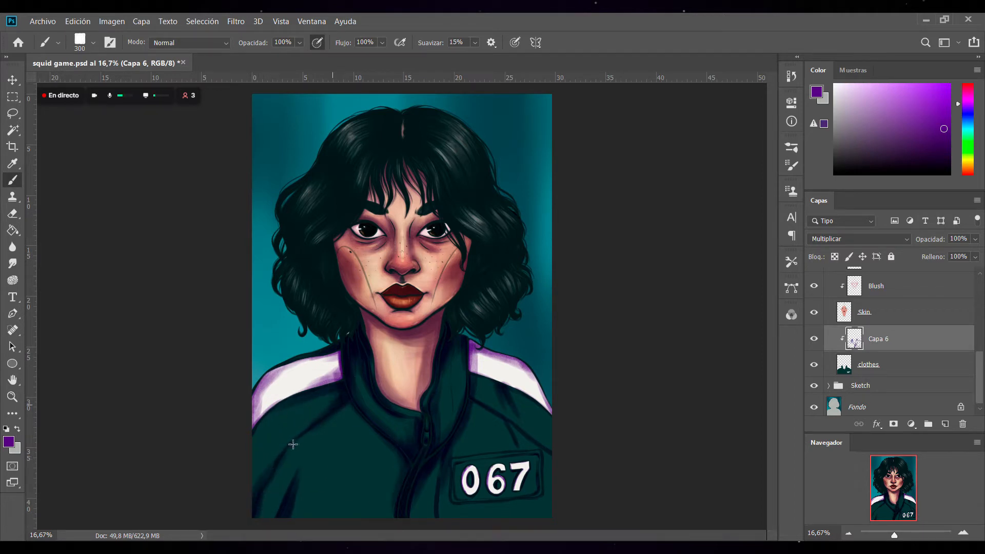
# Broaden the shadows on the chest folds around the number patch and along the sleeve edge on the image's right side.
pyautogui.moveTo(497, 415); pyautogui.dragTo(521, 454)
pyautogui.moveTo(501, 389)
pyautogui.mouseDown()
pyautogui.moveTo(519, 422)
pyautogui.moveTo(512, 404)
pyautogui.mouseUp()
pyautogui.moveTo(440, 455); pyautogui.dragTo(434, 492)
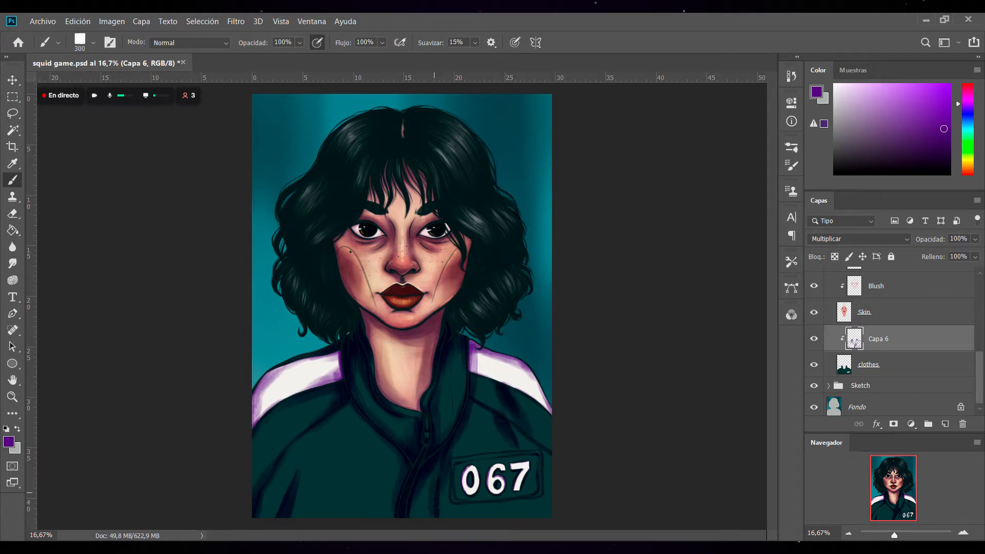
pyautogui.moveTo(451, 525); pyautogui.dragTo(440, 489)
pyautogui.moveTo(525, 429)
pyautogui.mouseDown()
pyautogui.moveTo(564, 470)
pyautogui.moveTo(567, 506)
pyautogui.mouseUp()
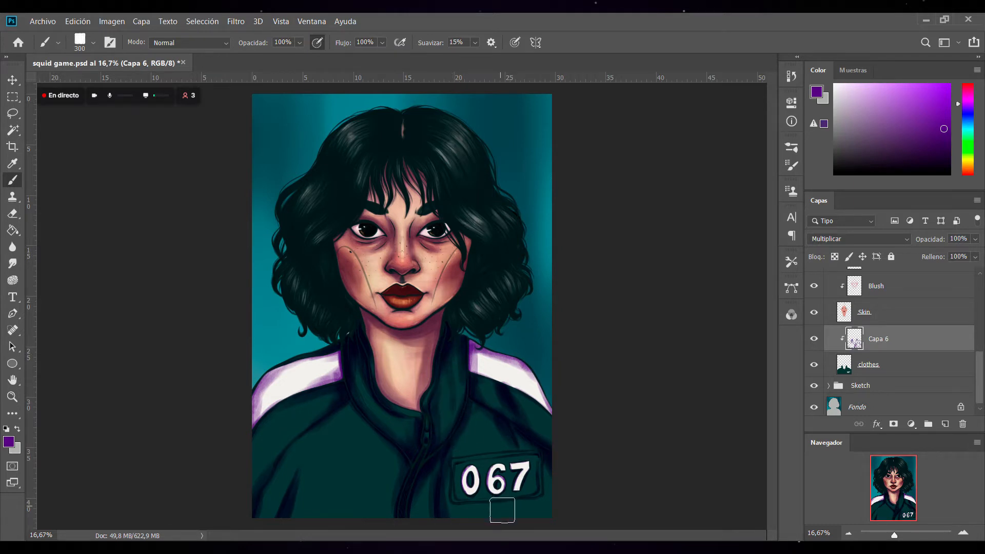
# Raise the brush size to 1400 and add a broad shadow over the lower part of the jacket.
pyautogui.press(']')
pyautogui.press(']')
pyautogui.press(']')
pyautogui.press(']')
pyautogui.press(']')
pyautogui.press(']')
pyautogui.press(']')
pyautogui.press(']')
pyautogui.press(']')
pyautogui.press(']')
pyautogui.press(']')
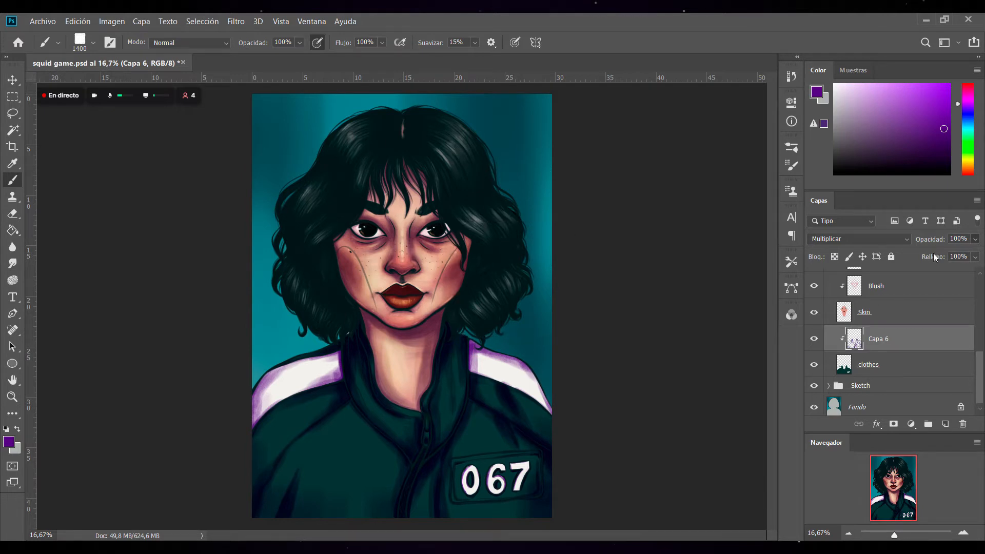
# Compare the jacket with and without the multiply shadows, try several layer opacities and set the opacity to 30%.
pyautogui.press('3')
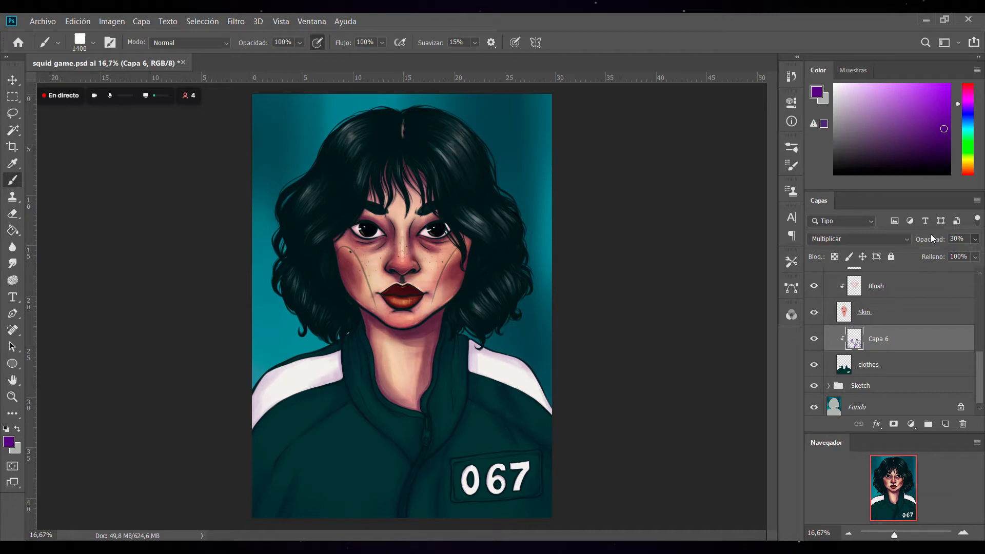
pyautogui.click(816, 341)
pyautogui.click(821, 339)
pyautogui.moveTo(926, 253)
pyautogui.mouseDown()
pyautogui.moveTo(916, 255)
pyautogui.moveTo(929, 244)
pyautogui.mouseUp()
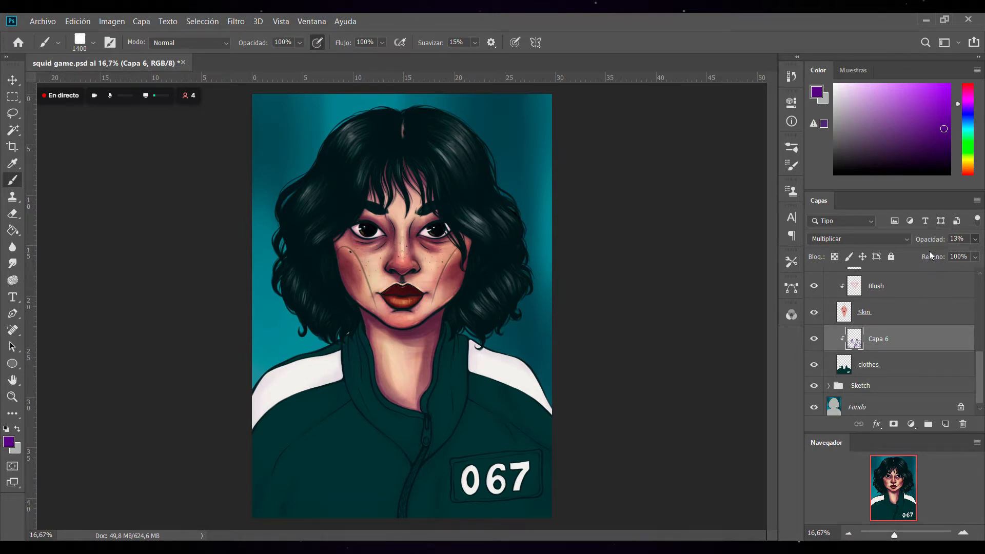
pyautogui.moveTo(932, 254); pyautogui.dragTo(931, 254)
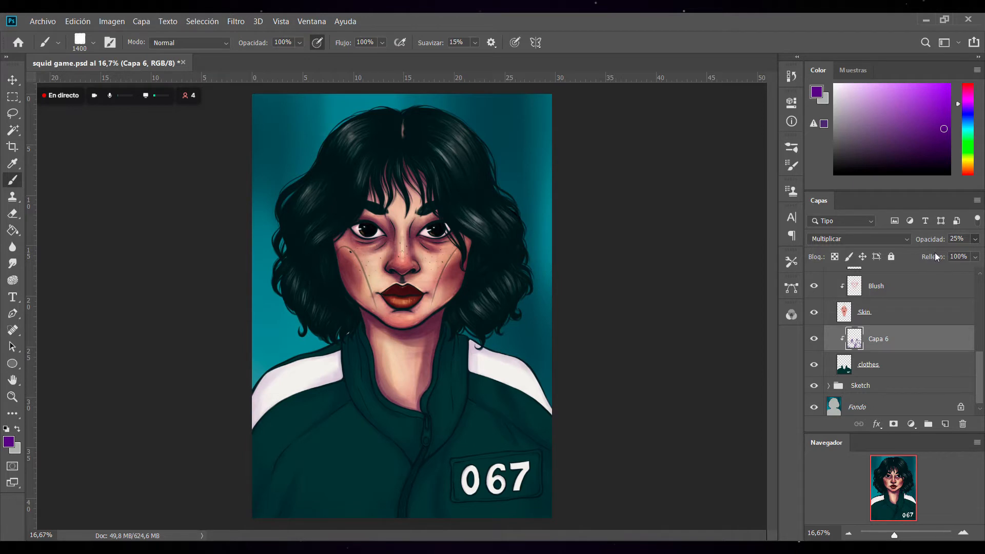
pyautogui.moveTo(952, 256)
pyautogui.mouseDown()
pyautogui.moveTo(962, 254)
pyautogui.moveTo(938, 252)
pyautogui.moveTo(950, 251)
pyautogui.mouseUp()
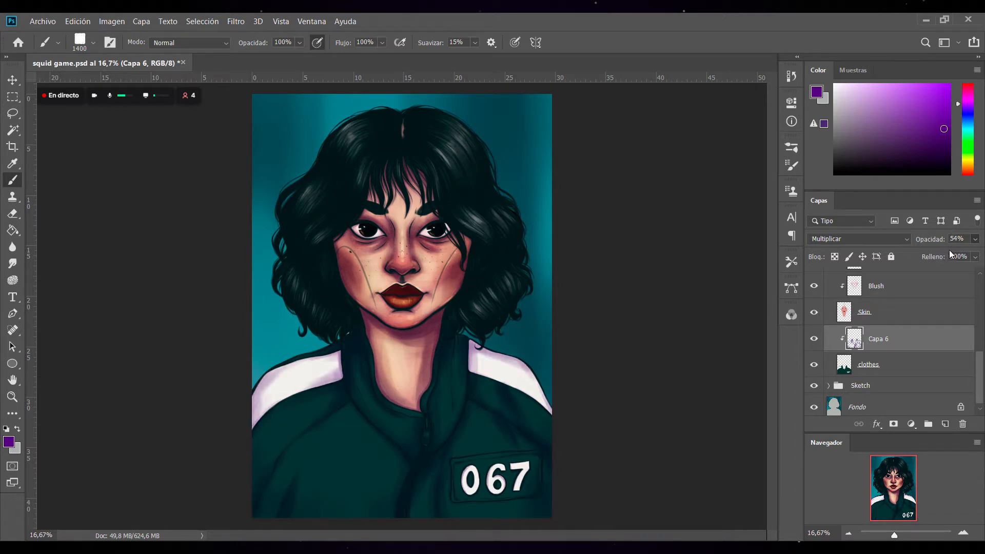
pyautogui.moveTo(937, 253); pyautogui.dragTo(934, 255)
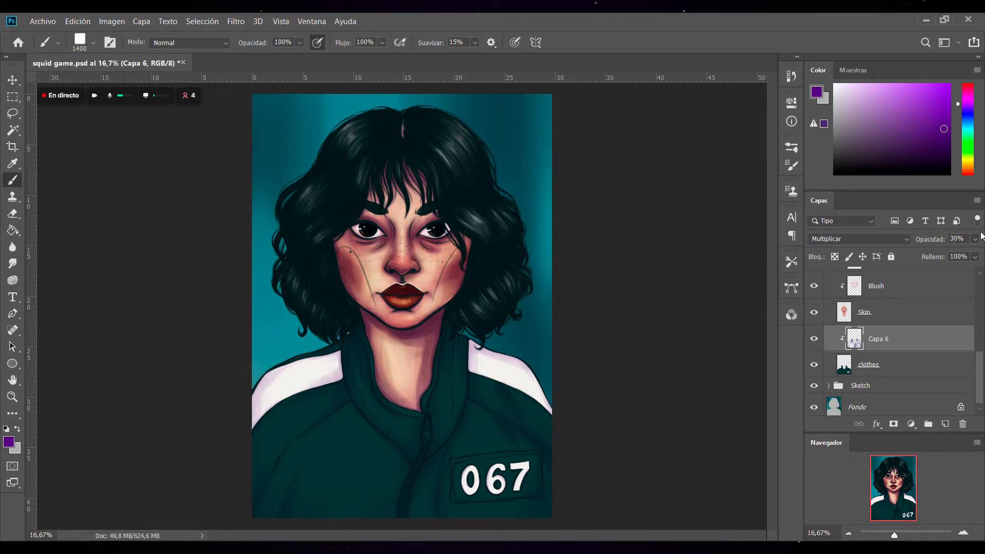
# Add a new layer clipped to the clothes above the multiply layer, and rename the multiply layer Shadow.
pyautogui.click(946, 424)
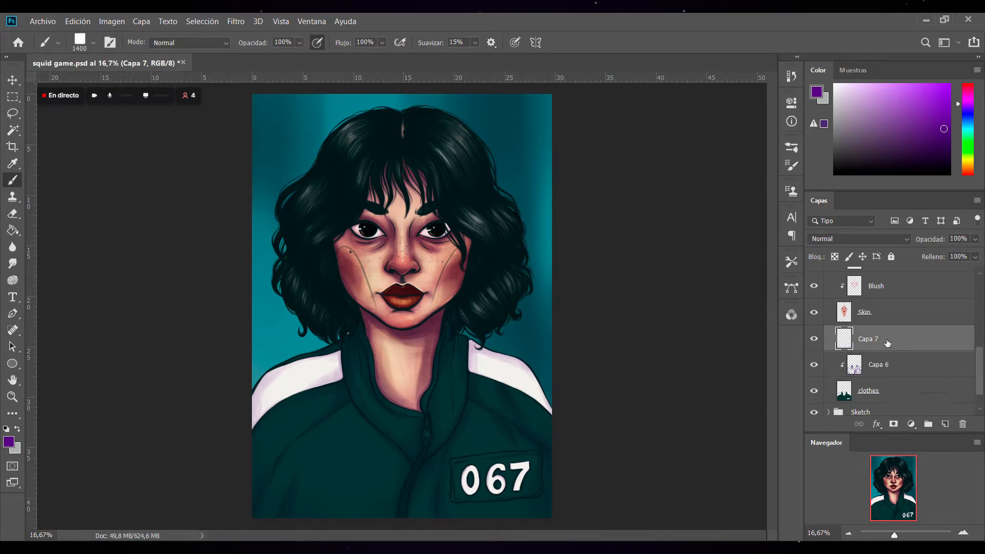
pyautogui.keyDown('alt'); pyautogui.click(882, 352); pyautogui.keyUp('alt')
pyautogui.doubleClick(893, 363)
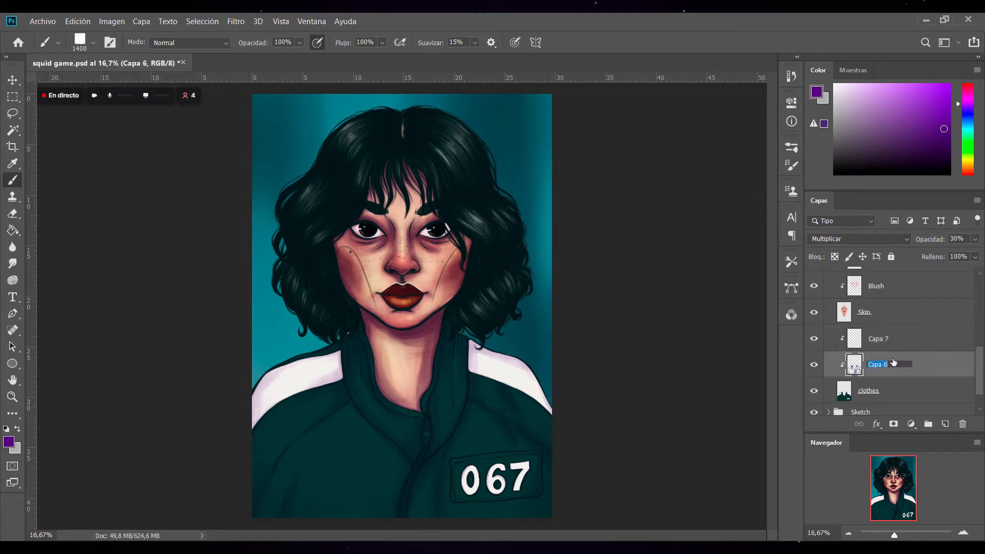
pyautogui.write('Shadow')
pyautogui.press('Return')
# Make the new clipped layer active, reduce the brush size to 175 and save the document.
pyautogui.click(902, 339)
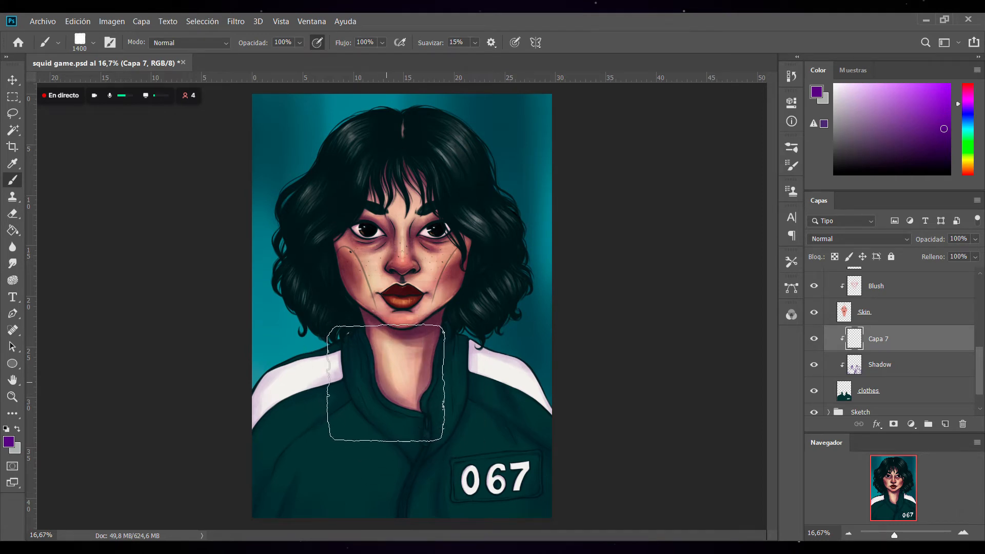
pyautogui.press('[')
pyautogui.press('[')
pyautogui.press('[')
pyautogui.press('[')
pyautogui.press('[')
pyautogui.press('[')
pyautogui.press('[')
pyautogui.press('[')
pyautogui.press('[')
pyautogui.press('[')
pyautogui.press('[')
pyautogui.press('[')
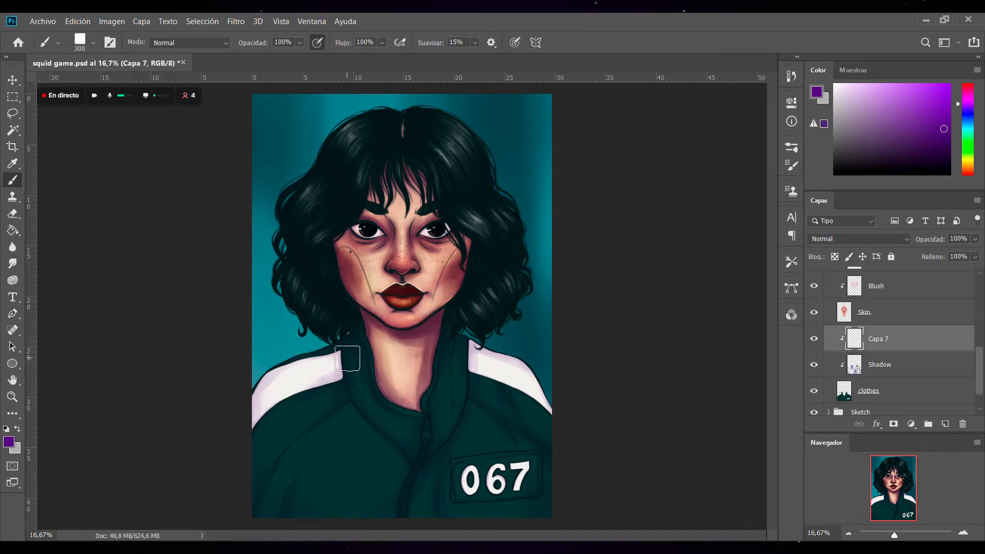
pyautogui.press('[')
pyautogui.press('[')
pyautogui.press('[')
pyautogui.click(963, 532)
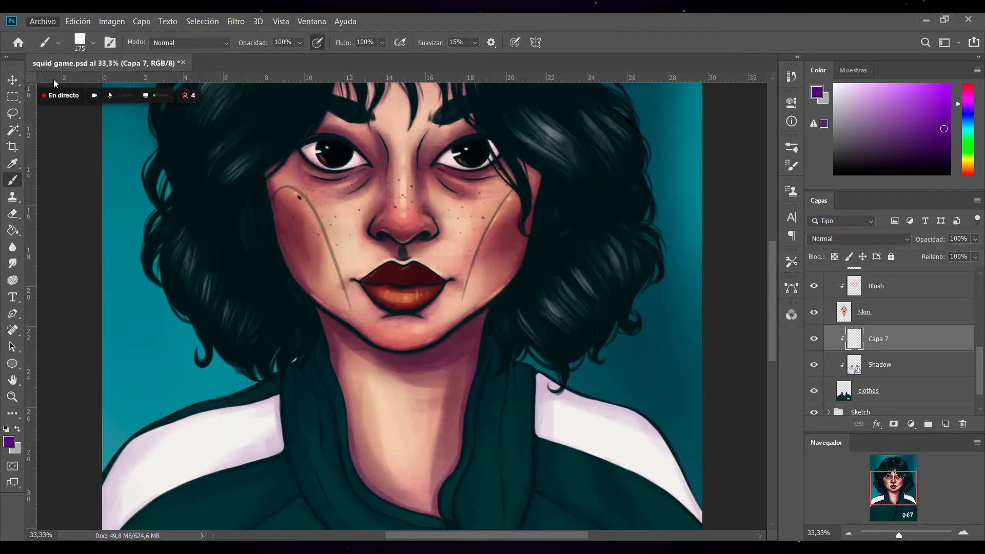
pyautogui.hotkey('ctrl', 's')
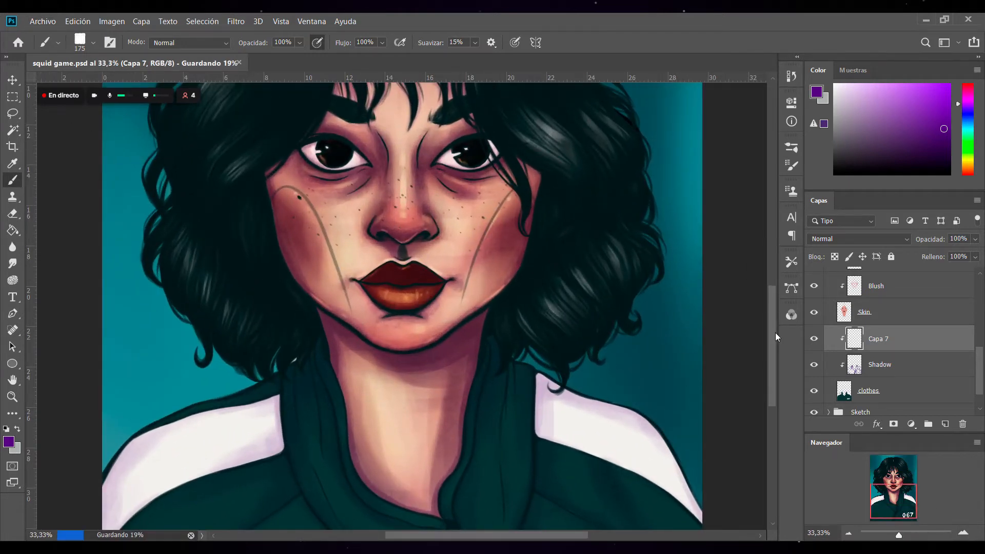
# Reduce the brush size to 40 and paint purple in the zipper pull's hole and along the pull's edge.
pyautogui.scroll(-5, 774, 332)
pyautogui.scroll(-2, 772, 302)
pyautogui.press('[')
pyautogui.press('[')
pyautogui.press('[')
pyautogui.press('[')
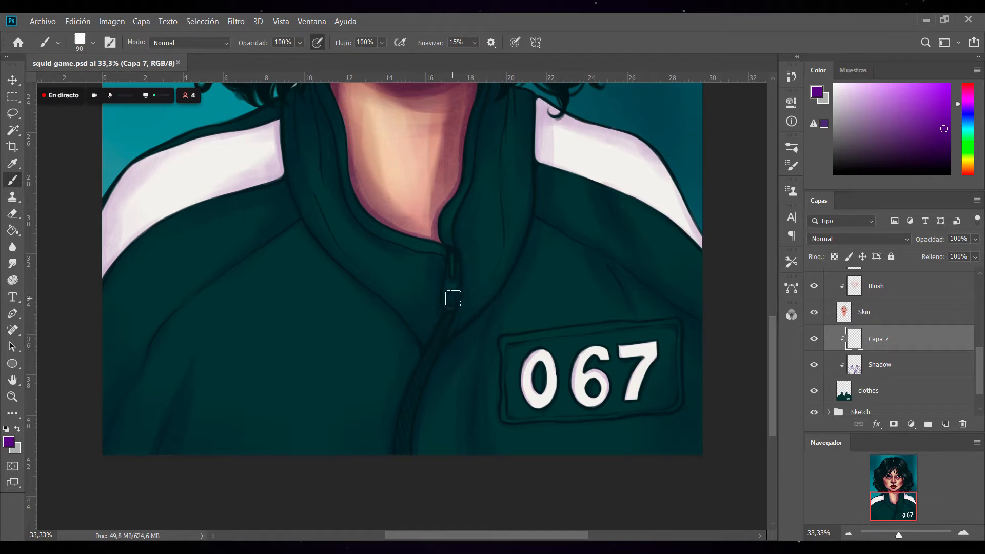
pyautogui.press('[')
pyautogui.press('[')
pyautogui.press('[')
pyautogui.press('[')
pyautogui.press('[')
pyautogui.click(963, 533)
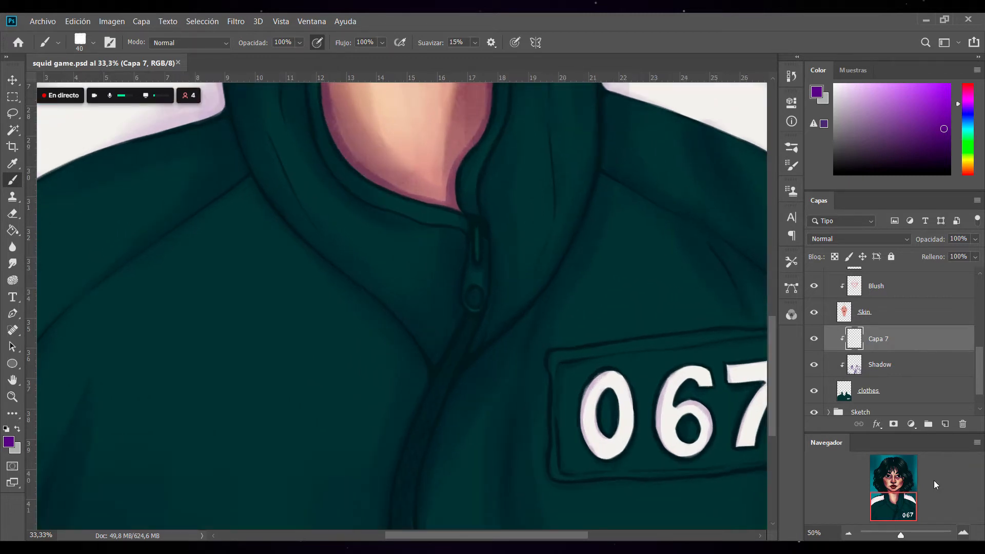
pyautogui.moveTo(478, 301); pyautogui.dragTo(473, 292)
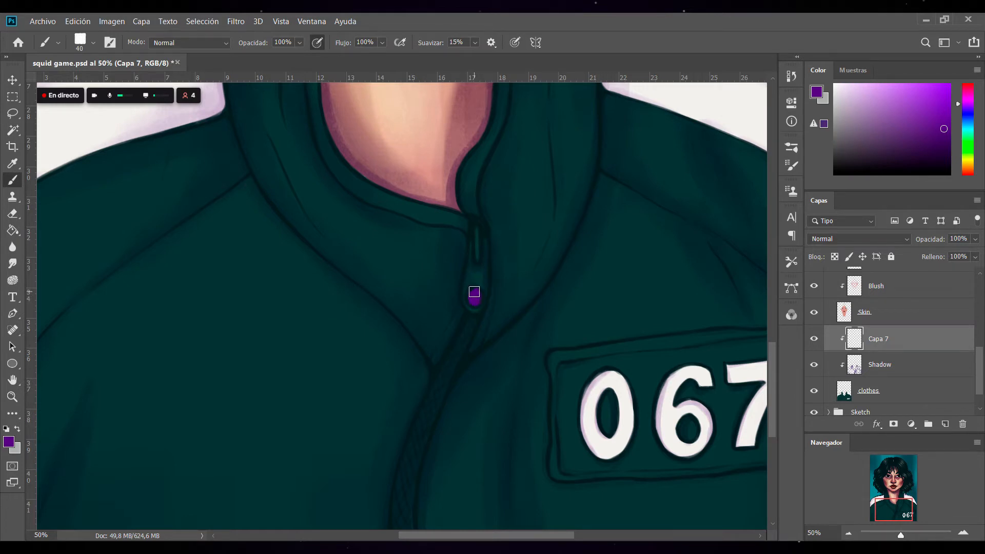
pyautogui.moveTo(483, 237); pyautogui.dragTo(487, 286)
pyautogui.moveTo(485, 253)
pyautogui.mouseDown()
pyautogui.moveTo(478, 314)
pyautogui.moveTo(463, 292)
pyautogui.moveTo(486, 306)
pyautogui.mouseUp()
# Set the new layer's blend mode to Multiply and shade beside the zipper from the collar opening down to the collar's lower seam.
pyautogui.scroll(-1, 857, 239)
pyautogui.click(863, 266)
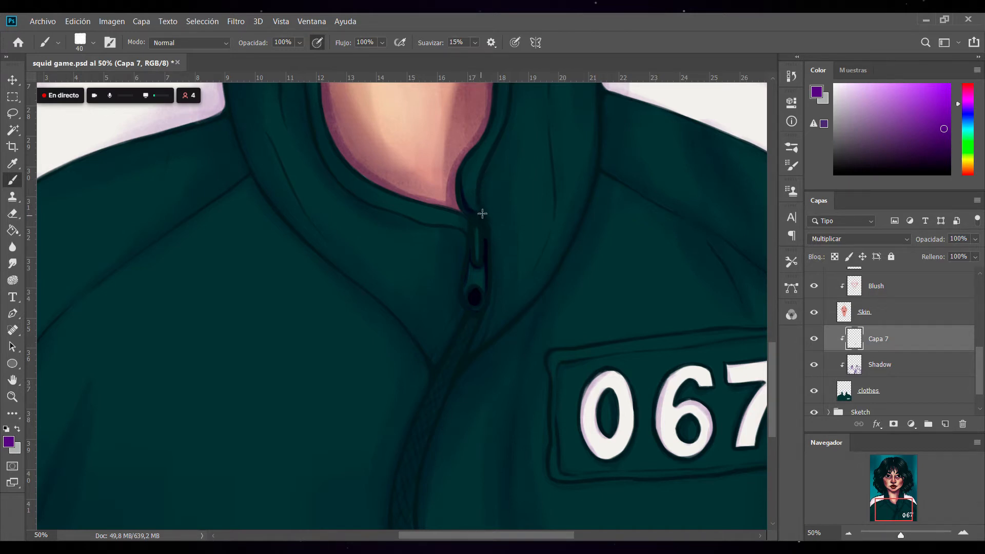
pyautogui.moveTo(477, 213); pyautogui.dragTo(495, 142)
pyautogui.moveTo(484, 208); pyautogui.dragTo(491, 324)
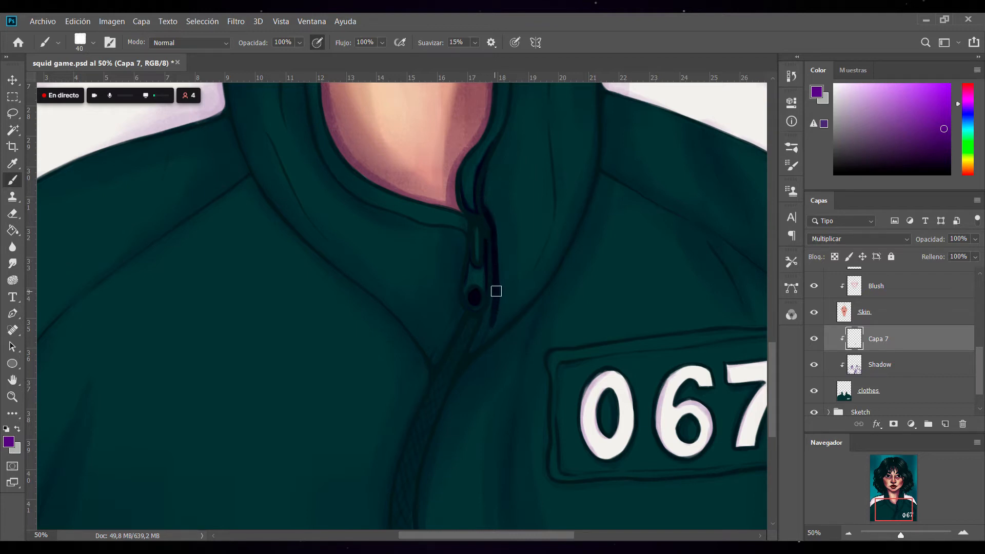
pyautogui.moveTo(491, 291)
pyautogui.mouseDown()
pyautogui.moveTo(468, 364)
pyautogui.moveTo(471, 345)
pyautogui.moveTo(501, 328)
pyautogui.moveTo(470, 353)
pyautogui.moveTo(521, 309)
pyautogui.mouseUp()
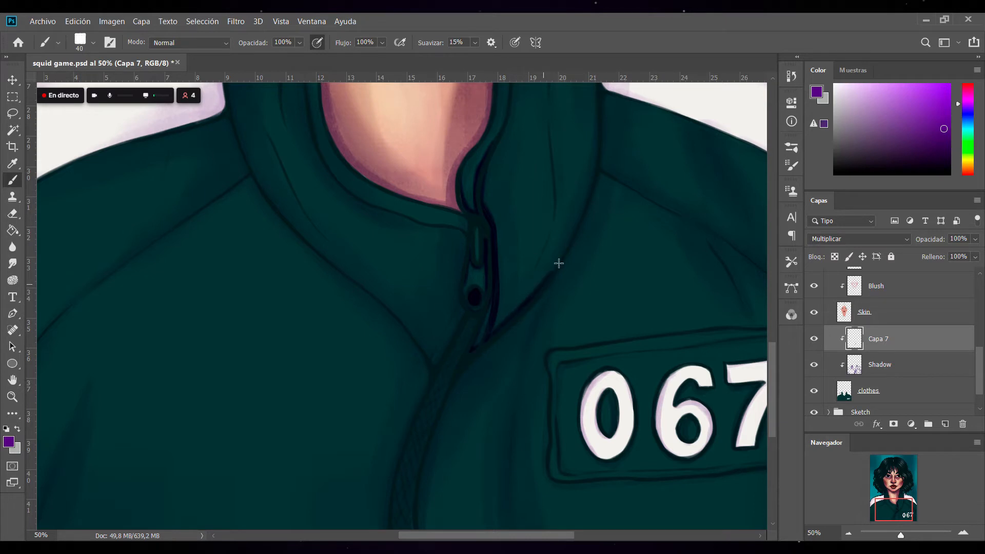
# Darken the collar's inner edge on the image's right side from under the hair down to the zipper.
pyautogui.moveTo(773, 359); pyautogui.dragTo(778, 320)
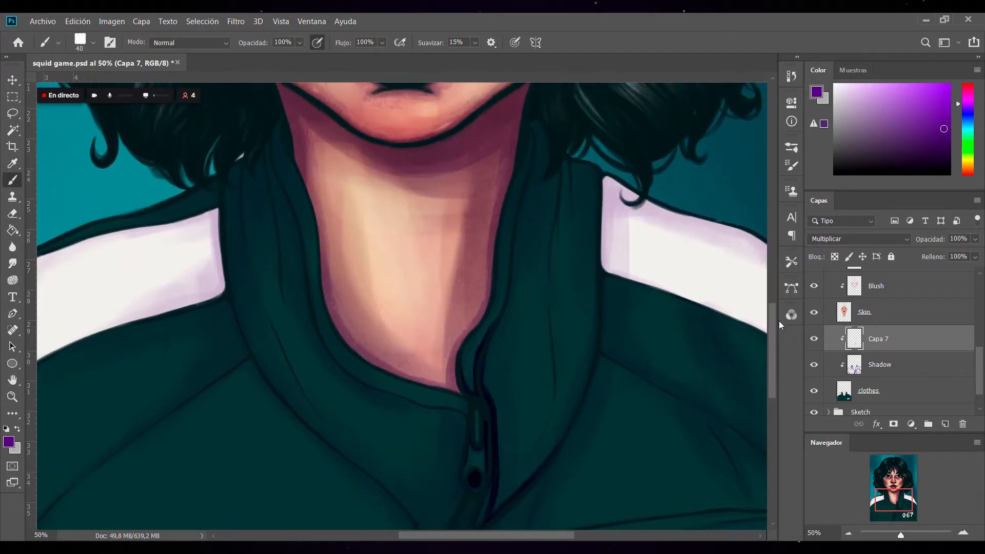
pyautogui.moveTo(547, 535); pyautogui.dragTo(591, 533)
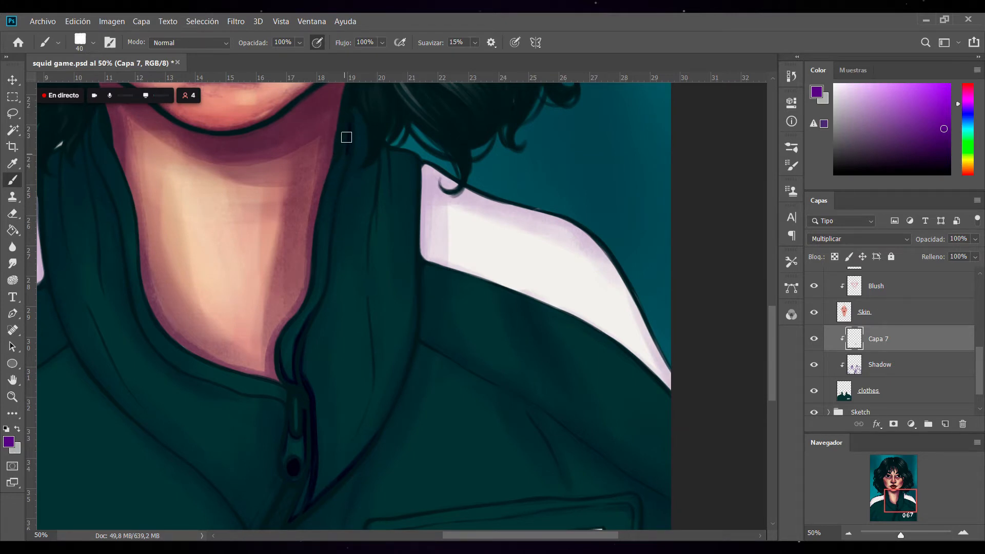
pyautogui.moveTo(349, 135)
pyautogui.mouseDown()
pyautogui.moveTo(305, 330)
pyautogui.moveTo(341, 149)
pyautogui.moveTo(333, 180)
pyautogui.mouseUp()
pyautogui.moveTo(343, 148)
pyautogui.mouseDown()
pyautogui.moveTo(308, 303)
pyautogui.moveTo(316, 270)
pyautogui.moveTo(296, 318)
pyautogui.moveTo(316, 281)
pyautogui.moveTo(278, 366)
pyautogui.mouseUp()
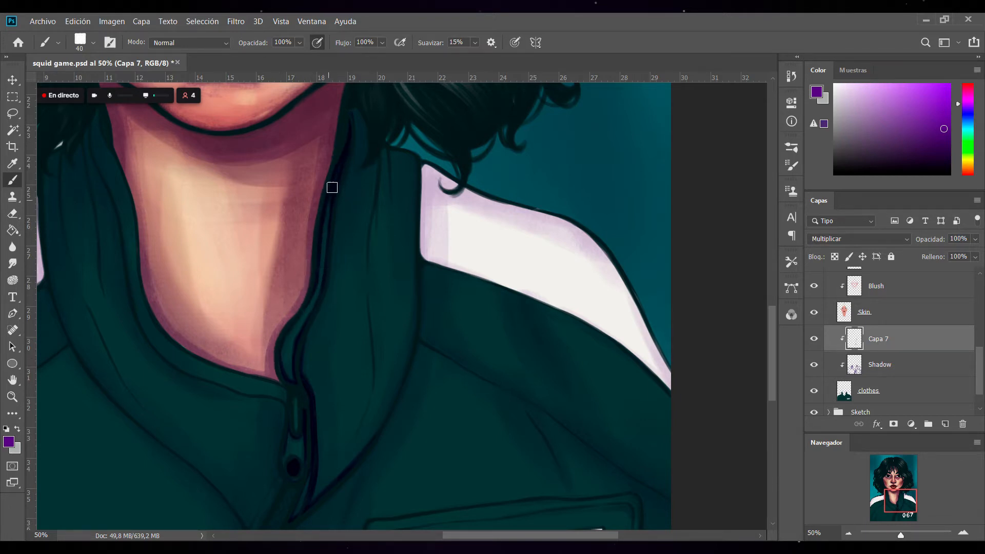
pyautogui.moveTo(351, 110); pyautogui.dragTo(346, 189)
pyautogui.moveTo(355, 135); pyautogui.dragTo(330, 229)
pyautogui.moveTo(346, 177); pyautogui.dragTo(330, 255)
pyautogui.moveTo(326, 294); pyautogui.dragTo(304, 359)
pyautogui.moveTo(351, 112); pyautogui.dragTo(366, 138)
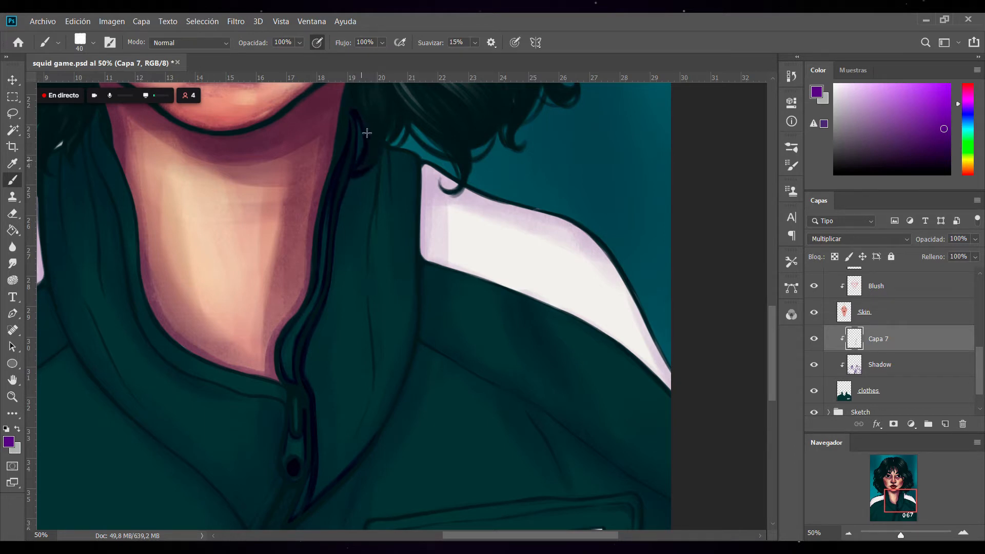
# Shade the vertical fold below the hair in the middle of the collar on the image's right side.
pyautogui.moveTo(376, 158); pyautogui.dragTo(368, 302)
pyautogui.moveTo(382, 150); pyautogui.dragTo(378, 251)
pyautogui.moveTo(385, 154); pyautogui.dragTo(376, 215)
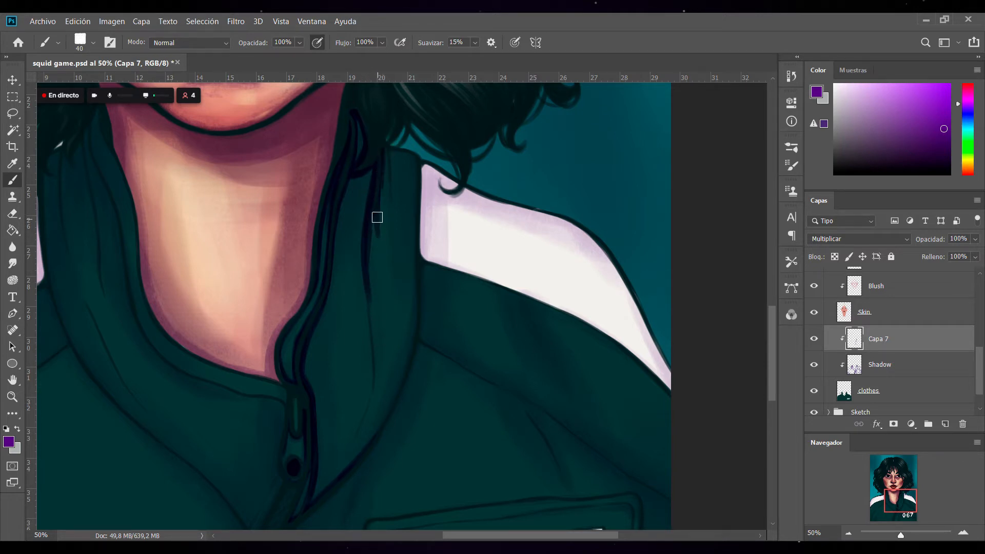
# Redo the shadow of the short collar fold under the hair and darken the collar's upper outer corner on the image's right side.
pyautogui.moveTo(384, 149); pyautogui.dragTo(396, 227)
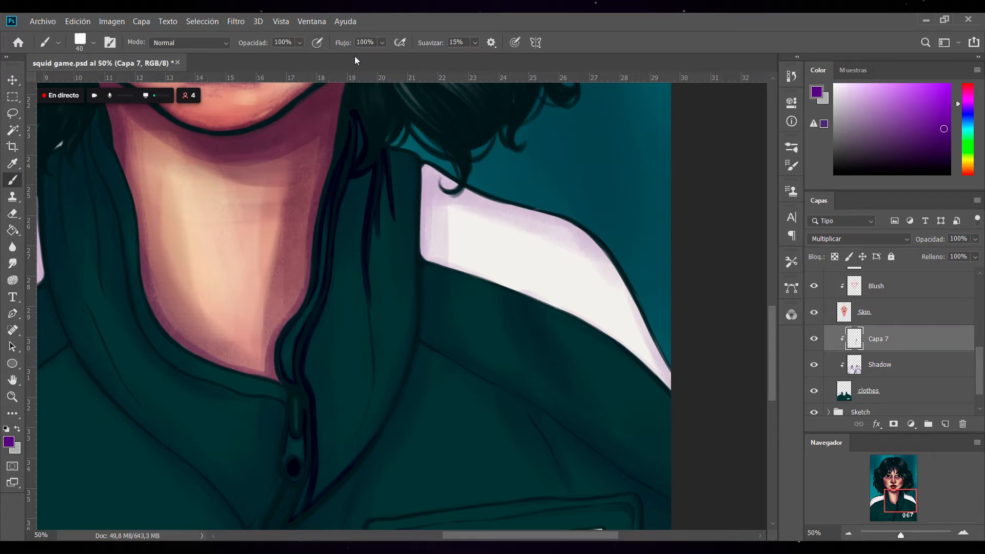
pyautogui.hotkey('ctrl', 'z')
pyautogui.hotkey('ctrl', 'z')
pyautogui.moveTo(385, 153); pyautogui.dragTo(396, 226)
pyautogui.moveTo(397, 149)
pyautogui.mouseDown()
pyautogui.moveTo(390, 181)
pyautogui.moveTo(391, 156)
pyautogui.moveTo(416, 157)
pyautogui.moveTo(390, 155)
pyautogui.moveTo(418, 172)
pyautogui.moveTo(405, 161)
pyautogui.moveTo(416, 183)
pyautogui.mouseUp()
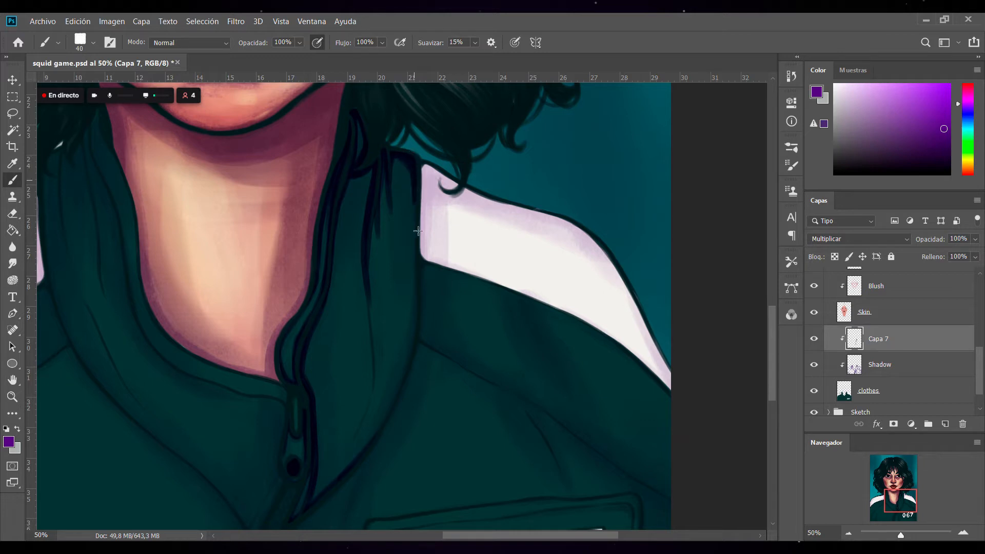
# Extend the collar's middle fold shadow down towards the lower seam on the image's right side and touch up the collar's outer edge.
pyautogui.moveTo(368, 288)
pyautogui.mouseDown()
pyautogui.moveTo(378, 373)
pyautogui.moveTo(342, 454)
pyautogui.mouseUp()
pyautogui.moveTo(375, 320); pyautogui.dragTo(378, 385)
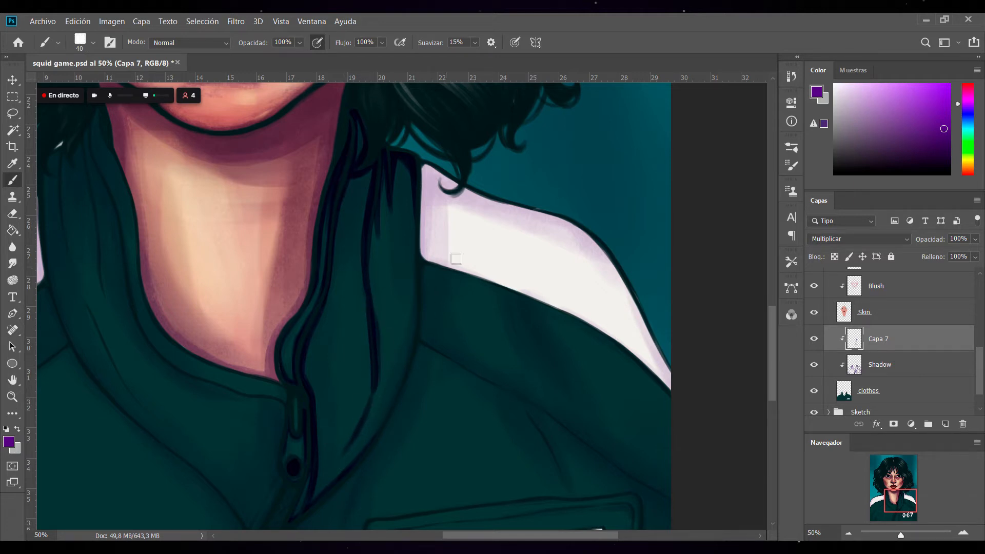
pyautogui.moveTo(411, 177); pyautogui.dragTo(411, 213)
# Darken the collar's outer edge and lower seam on the image's right side, from beside the white stripe down to the zipper.
pyautogui.moveTo(770, 312); pyautogui.dragTo(769, 329)
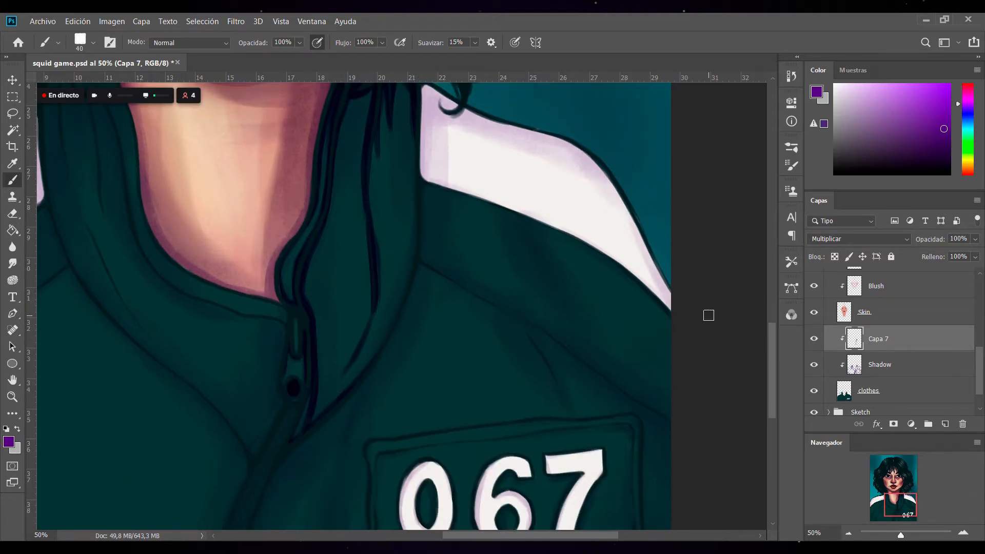
pyautogui.moveTo(413, 129)
pyautogui.mouseDown()
pyautogui.moveTo(416, 229)
pyautogui.moveTo(390, 336)
pyautogui.mouseUp()
pyautogui.moveTo(269, 492); pyautogui.dragTo(338, 409)
pyautogui.moveTo(286, 466); pyautogui.dragTo(378, 363)
pyautogui.moveTo(309, 444)
pyautogui.mouseDown()
pyautogui.moveTo(394, 347)
pyautogui.moveTo(363, 385)
pyautogui.moveTo(394, 340)
pyautogui.moveTo(425, 256)
pyautogui.moveTo(402, 319)
pyautogui.mouseUp()
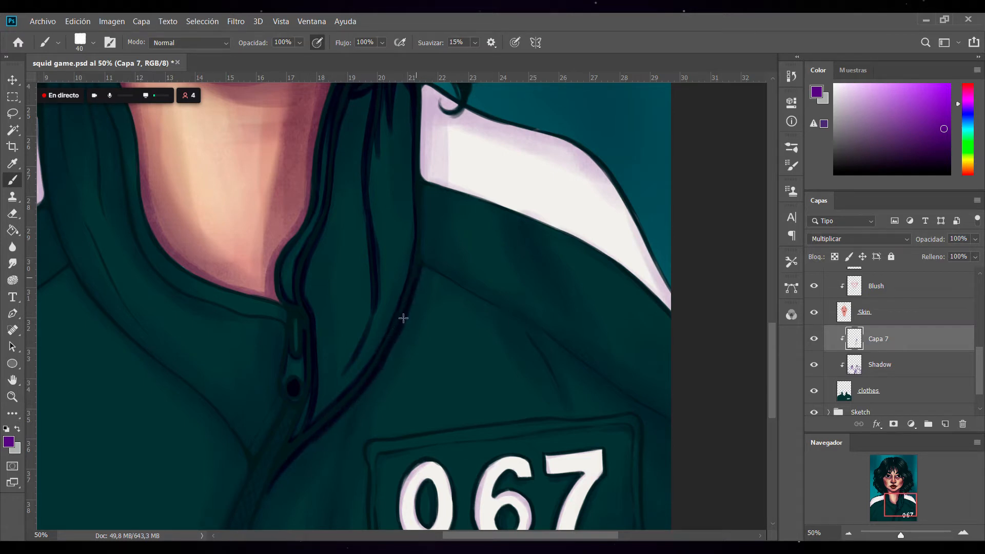
pyautogui.moveTo(423, 184); pyautogui.dragTo(411, 293)
# Paint purple shadows along the edges of the white shoulder stripe on the image's right side and under the hair curl crossing it.
pyautogui.moveTo(418, 163)
pyautogui.mouseDown()
pyautogui.moveTo(447, 190)
pyautogui.moveTo(444, 178)
pyautogui.moveTo(422, 173)
pyautogui.moveTo(579, 238)
pyautogui.moveTo(500, 197)
pyautogui.moveTo(600, 252)
pyautogui.moveTo(636, 286)
pyautogui.mouseUp()
pyautogui.moveTo(643, 241); pyautogui.dragTo(688, 330)
pyautogui.moveTo(657, 268); pyautogui.dragTo(693, 350)
pyautogui.moveTo(628, 209); pyautogui.dragTo(648, 260)
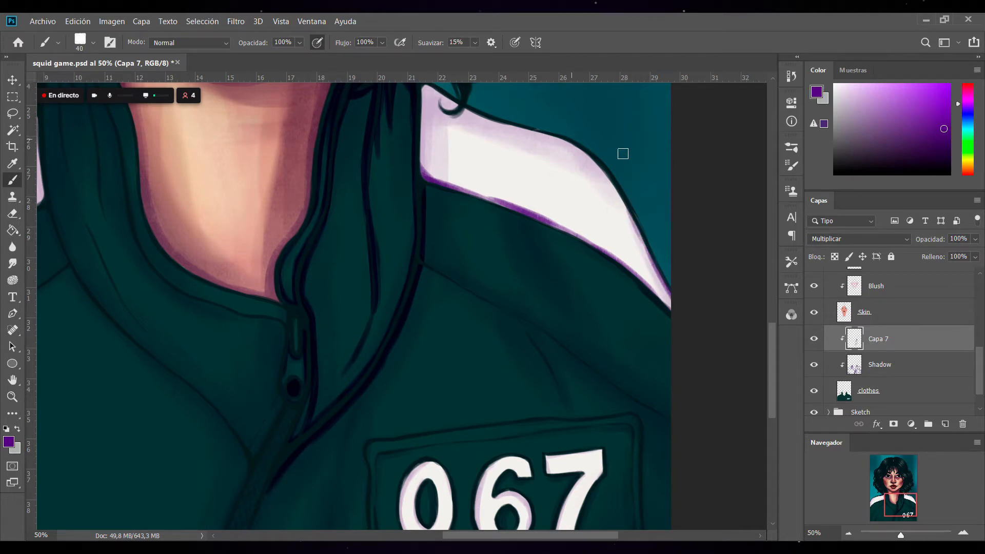
pyautogui.scroll(3, 774, 344)
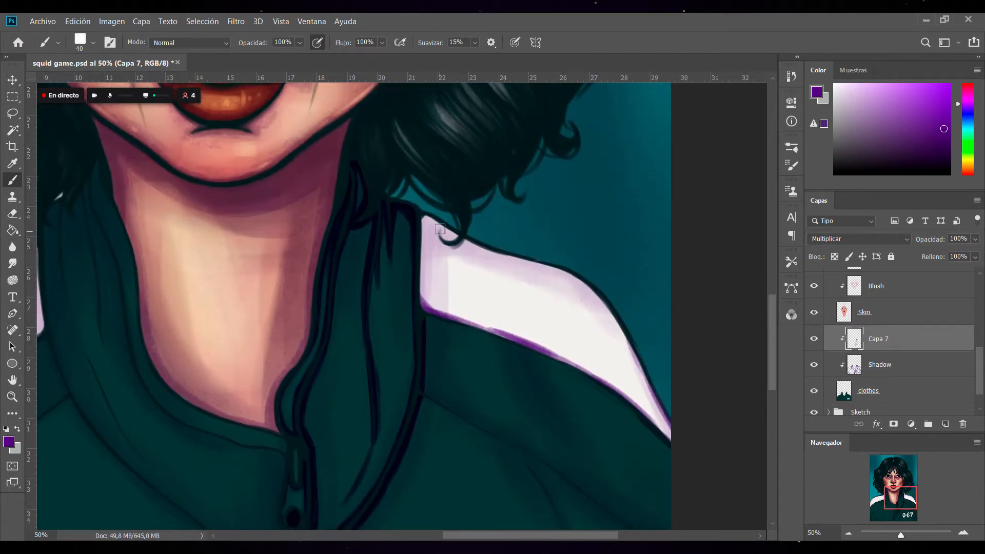
pyautogui.moveTo(441, 233)
pyautogui.mouseDown()
pyautogui.moveTo(449, 249)
pyautogui.moveTo(465, 237)
pyautogui.moveTo(418, 263)
pyautogui.moveTo(422, 314)
pyautogui.mouseUp()
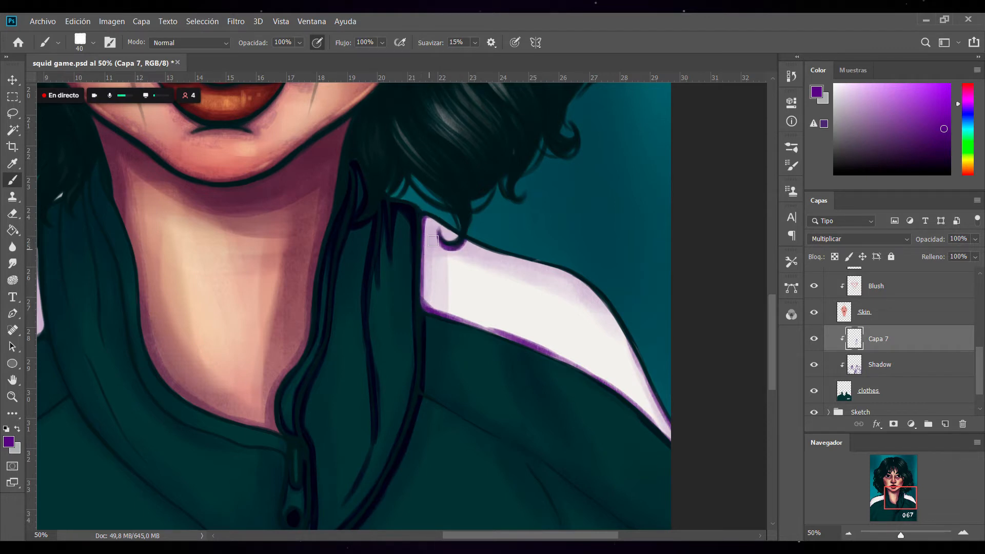
pyautogui.moveTo(426, 211)
pyautogui.mouseDown()
pyautogui.moveTo(471, 245)
pyautogui.moveTo(470, 237)
pyautogui.moveTo(515, 256)
pyautogui.mouseUp()
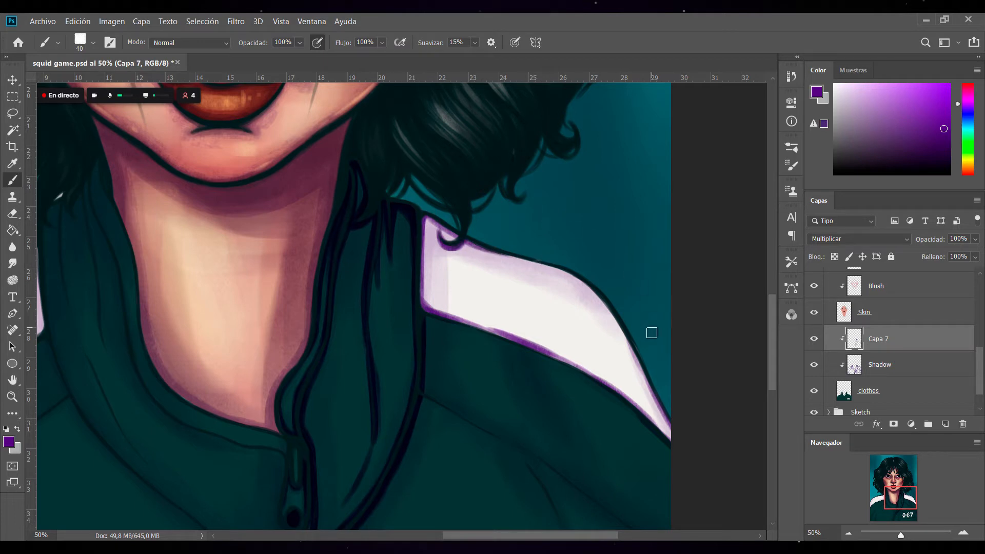
# Shade the shoulder seam from the collar to the canvas edge on the image's right side, plus the fold branching towards the number patch.
pyautogui.scroll(-5, 761, 301)
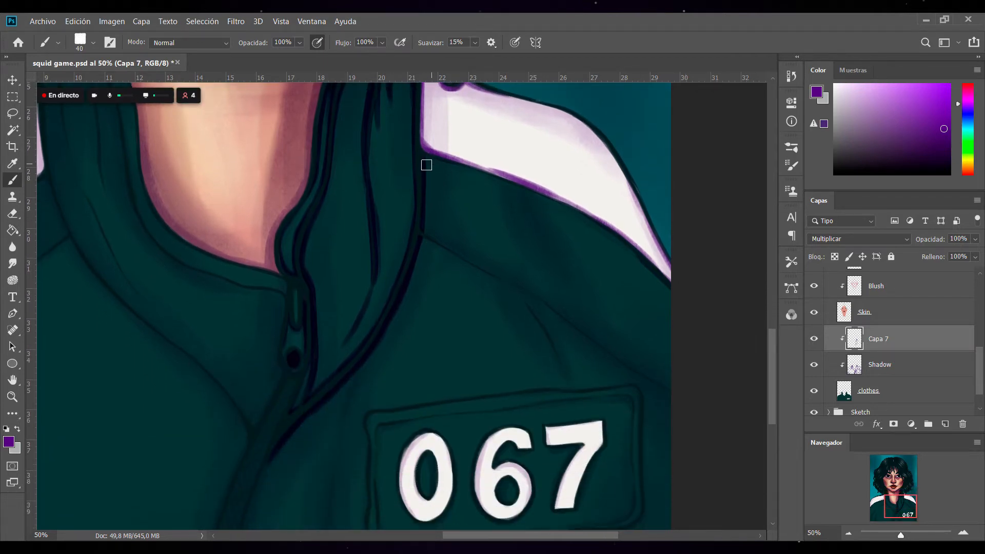
pyautogui.moveTo(424, 229); pyautogui.dragTo(472, 267)
pyautogui.moveTo(418, 235)
pyautogui.mouseDown()
pyautogui.moveTo(541, 307)
pyautogui.moveTo(517, 298)
pyautogui.moveTo(559, 359)
pyautogui.moveTo(514, 292)
pyautogui.moveTo(567, 376)
pyautogui.mouseUp()
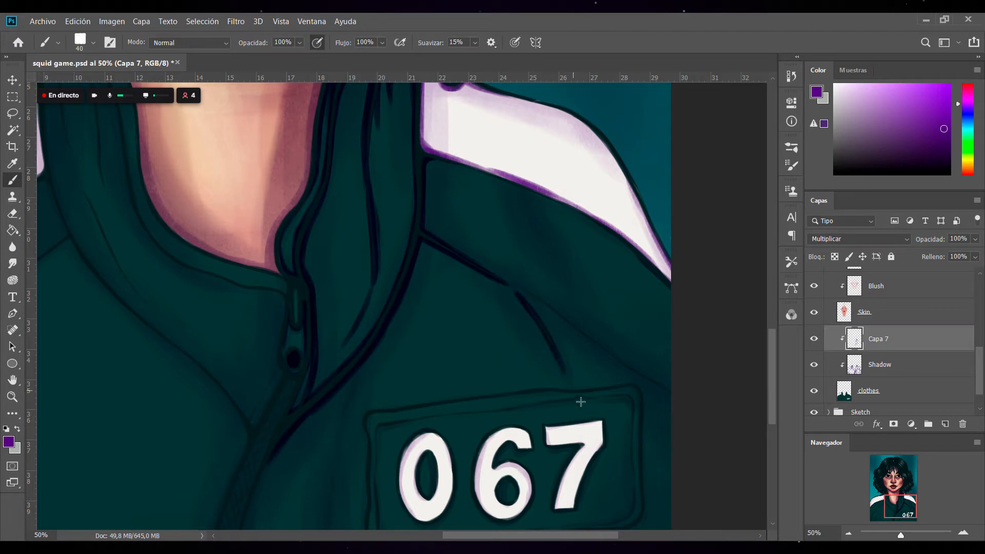
pyautogui.moveTo(515, 288); pyautogui.dragTo(683, 404)
pyautogui.moveTo(600, 351); pyautogui.dragTo(695, 406)
pyautogui.moveTo(568, 327); pyautogui.dragTo(689, 397)
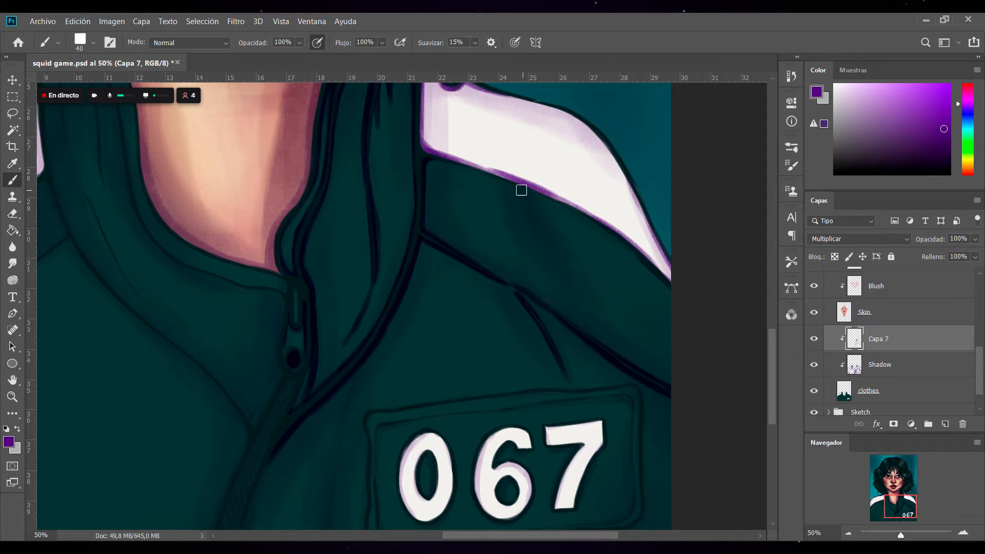
# Paint fold shadows running from the white stripe's lower edge down across the green sleeve on the image's right side.
pyautogui.moveTo(513, 181); pyautogui.dragTo(540, 226)
pyautogui.moveTo(510, 176); pyautogui.dragTo(532, 217)
pyautogui.moveTo(501, 175); pyautogui.dragTo(531, 279)
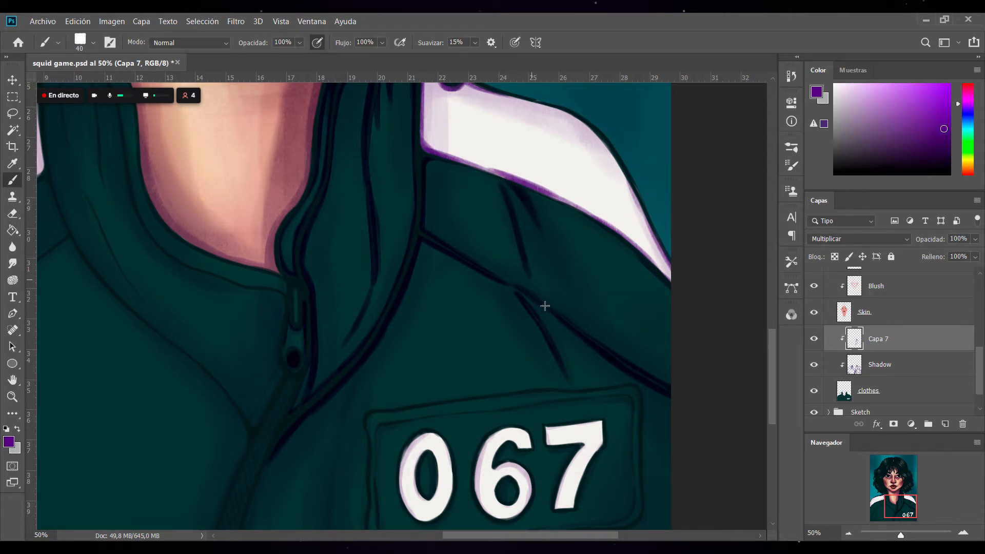
pyautogui.moveTo(539, 233); pyautogui.dragTo(595, 337)
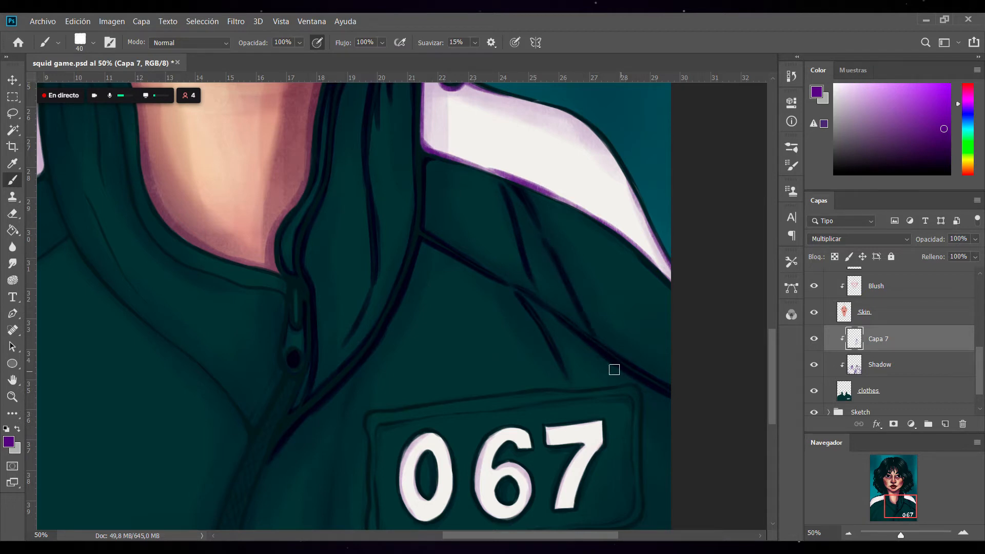
# Darken the border of the 067 number patch around its corners and lower edge.
pyautogui.moveTo(773, 331); pyautogui.dragTo(771, 372)
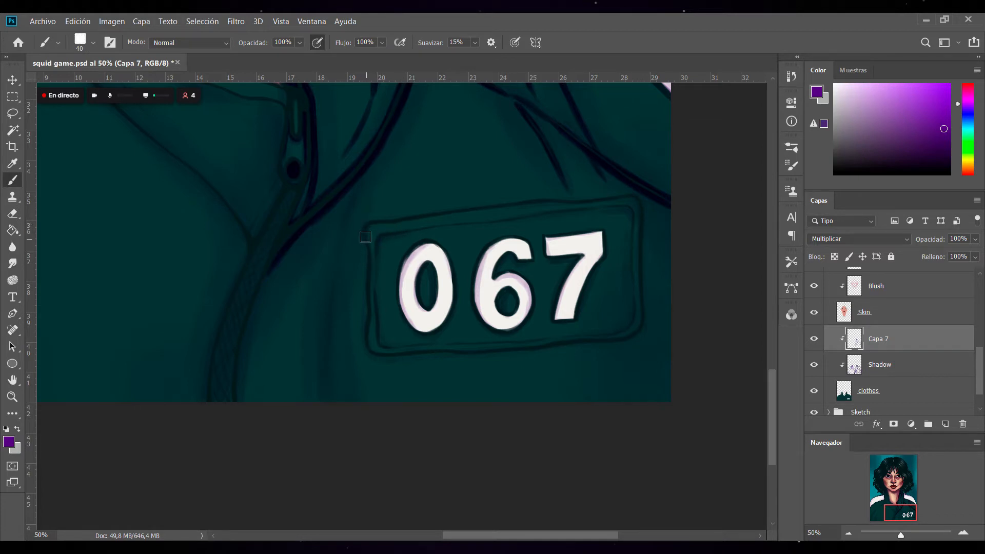
pyautogui.moveTo(368, 309)
pyautogui.mouseDown()
pyautogui.moveTo(366, 349)
pyautogui.moveTo(366, 321)
pyautogui.moveTo(384, 359)
pyautogui.mouseUp()
pyautogui.moveTo(394, 356); pyautogui.dragTo(442, 353)
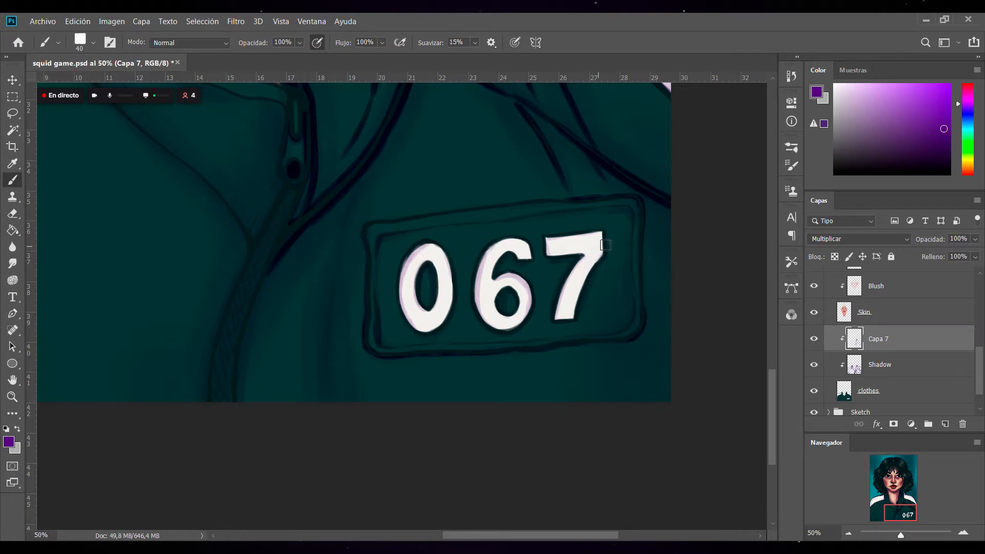
# Add purple shadows along the left-hand edges of the digits 7, 6 and 0 on the number patch.
pyautogui.moveTo(547, 237)
pyautogui.mouseDown()
pyautogui.moveTo(554, 265)
pyautogui.moveTo(579, 279)
pyautogui.moveTo(584, 257)
pyautogui.moveTo(556, 319)
pyautogui.mouseUp()
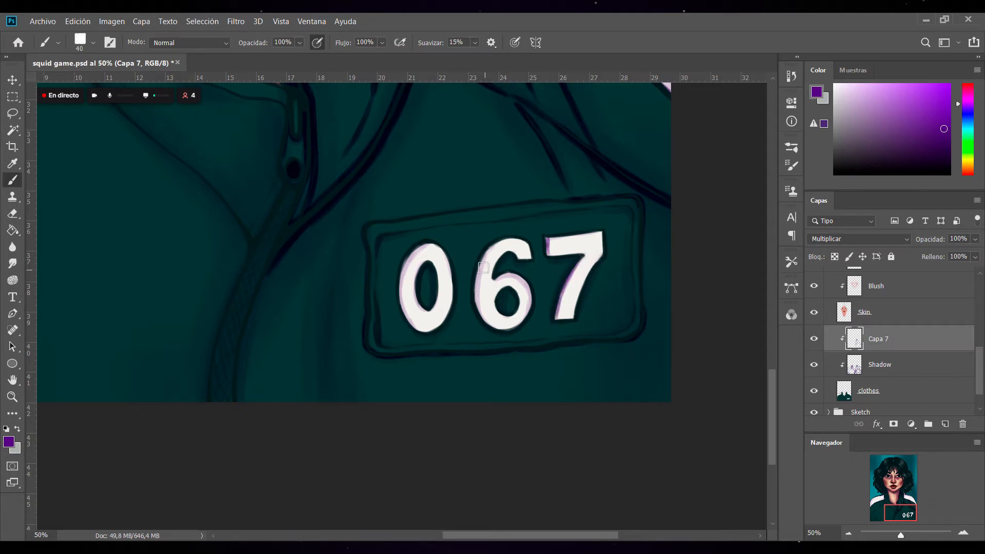
pyautogui.moveTo(496, 244)
pyautogui.mouseDown()
pyautogui.moveTo(479, 266)
pyautogui.moveTo(487, 254)
pyautogui.moveTo(474, 310)
pyautogui.moveTo(479, 295)
pyautogui.moveTo(476, 322)
pyautogui.mouseUp()
pyautogui.moveTo(479, 280)
pyautogui.mouseDown()
pyautogui.moveTo(480, 316)
pyautogui.moveTo(494, 325)
pyautogui.mouseUp()
pyautogui.moveTo(423, 244)
pyautogui.mouseDown()
pyautogui.moveTo(398, 285)
pyautogui.moveTo(417, 245)
pyautogui.moveTo(401, 302)
pyautogui.moveTo(402, 281)
pyautogui.moveTo(410, 330)
pyautogui.mouseUp()
# Shade both edges and the teeth of the zipper from the canvas's lower edge up to the zipper pull.
pyautogui.moveTo(238, 408)
pyautogui.mouseDown()
pyautogui.moveTo(239, 348)
pyautogui.moveTo(235, 393)
pyautogui.moveTo(280, 246)
pyautogui.mouseUp()
pyautogui.moveTo(231, 404)
pyautogui.mouseDown()
pyautogui.moveTo(251, 289)
pyautogui.moveTo(285, 217)
pyautogui.mouseUp()
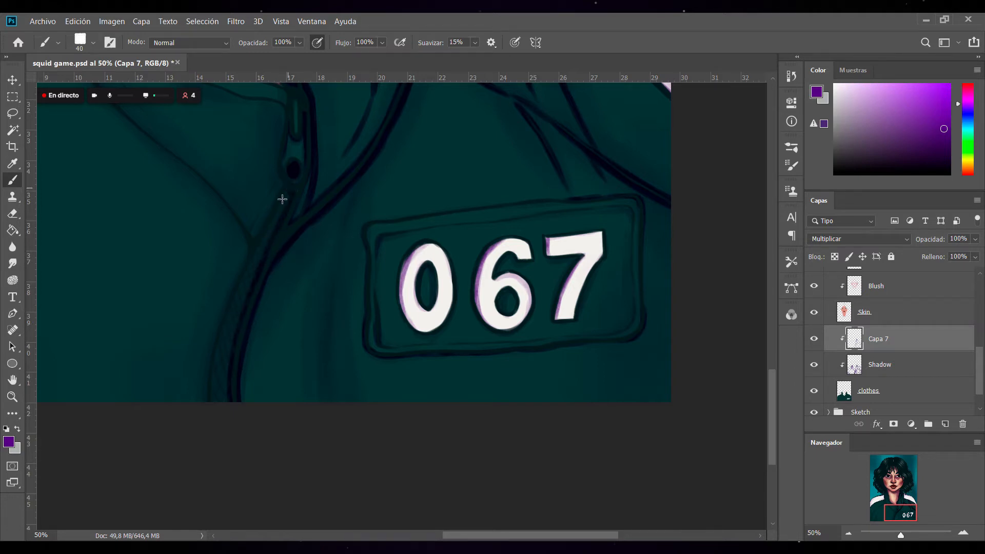
pyautogui.moveTo(241, 289); pyautogui.dragTo(214, 408)
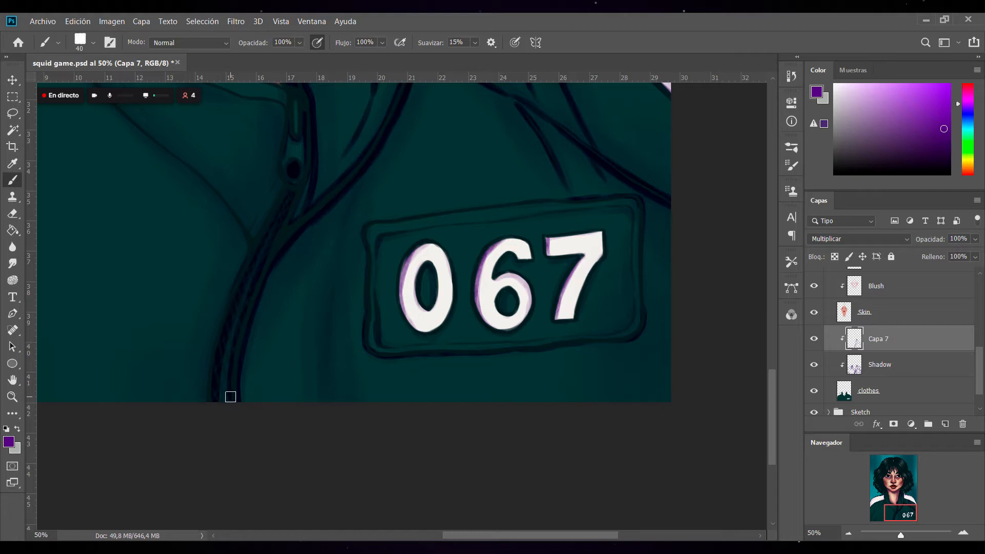
pyautogui.moveTo(207, 401); pyautogui.dragTo(254, 238)
pyautogui.moveTo(226, 303); pyautogui.dragTo(271, 206)
pyautogui.moveTo(286, 174); pyautogui.dragTo(238, 246)
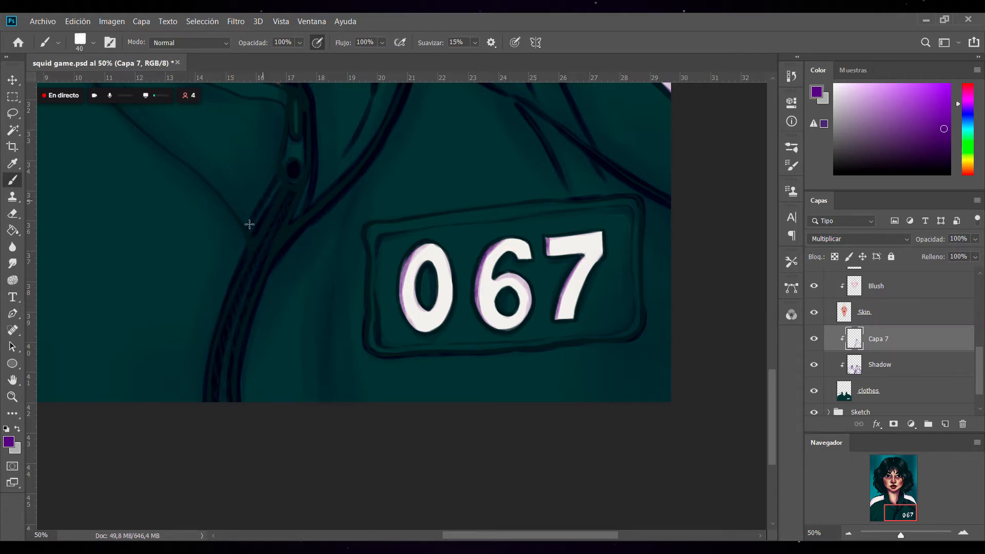
pyautogui.moveTo(275, 166); pyautogui.dragTo(287, 111)
# Paint the sleeve folds and the shoulder seam up to the collar on the image's left side.
pyautogui.moveTo(771, 378)
pyautogui.mouseDown()
pyautogui.moveTo(772, 303)
pyautogui.moveTo(789, 367)
pyautogui.moveTo(772, 383)
pyautogui.mouseUp()
pyautogui.moveTo(566, 539); pyautogui.dragTo(481, 536)
pyautogui.moveTo(773, 404); pyautogui.dragTo(775, 386)
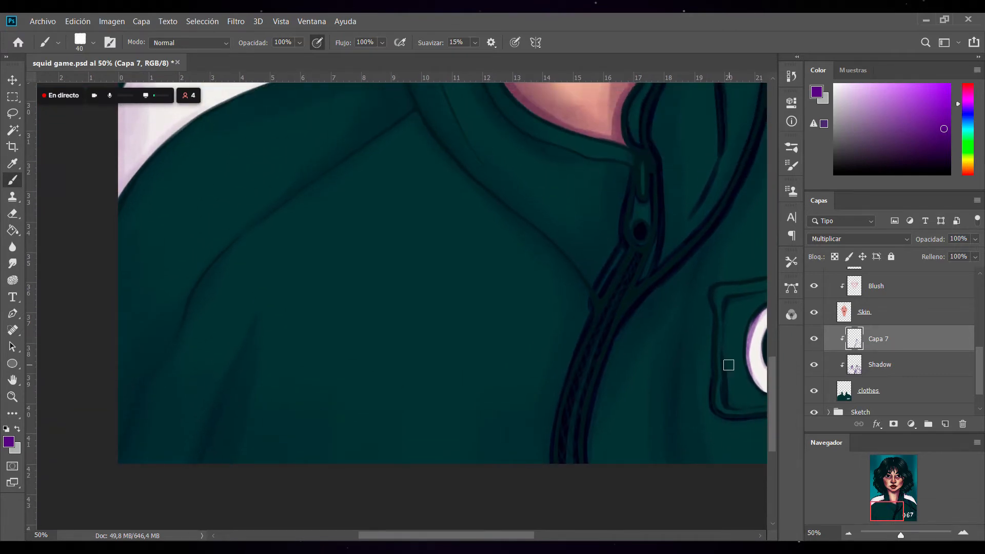
pyautogui.moveTo(199, 469); pyautogui.dragTo(246, 344)
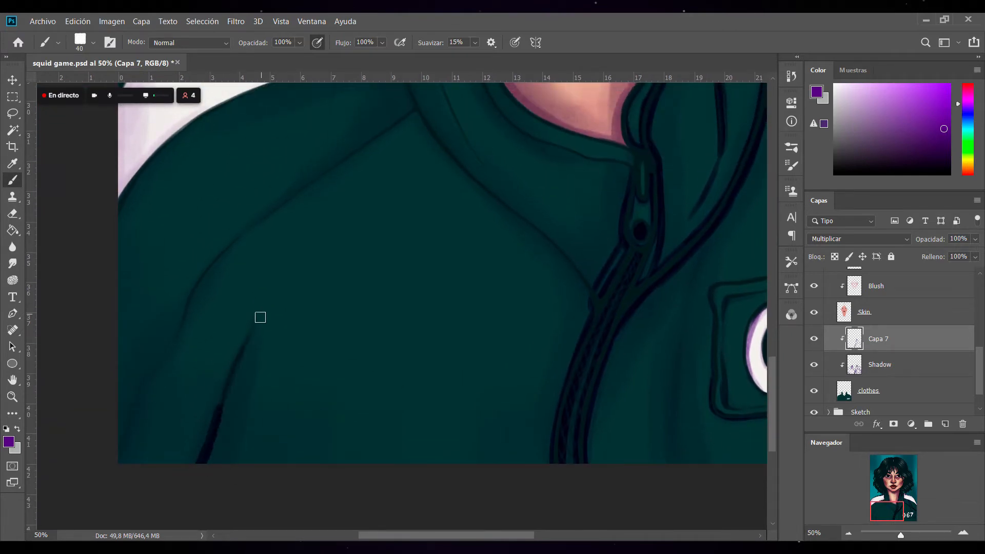
pyautogui.moveTo(119, 453)
pyautogui.mouseDown()
pyautogui.moveTo(133, 402)
pyautogui.moveTo(131, 422)
pyautogui.moveTo(244, 226)
pyautogui.mouseUp()
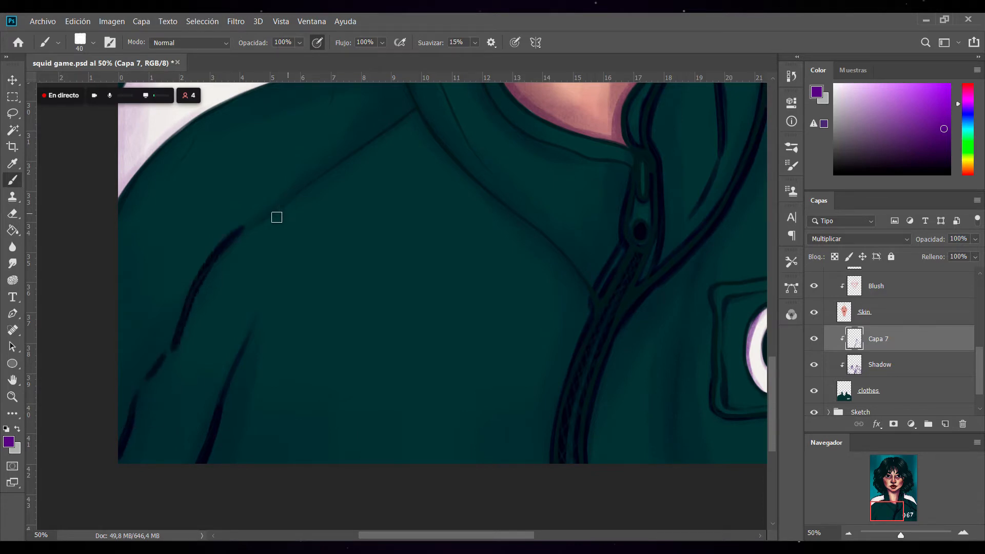
pyautogui.moveTo(257, 284); pyautogui.dragTo(300, 201)
pyautogui.moveTo(249, 227); pyautogui.dragTo(414, 114)
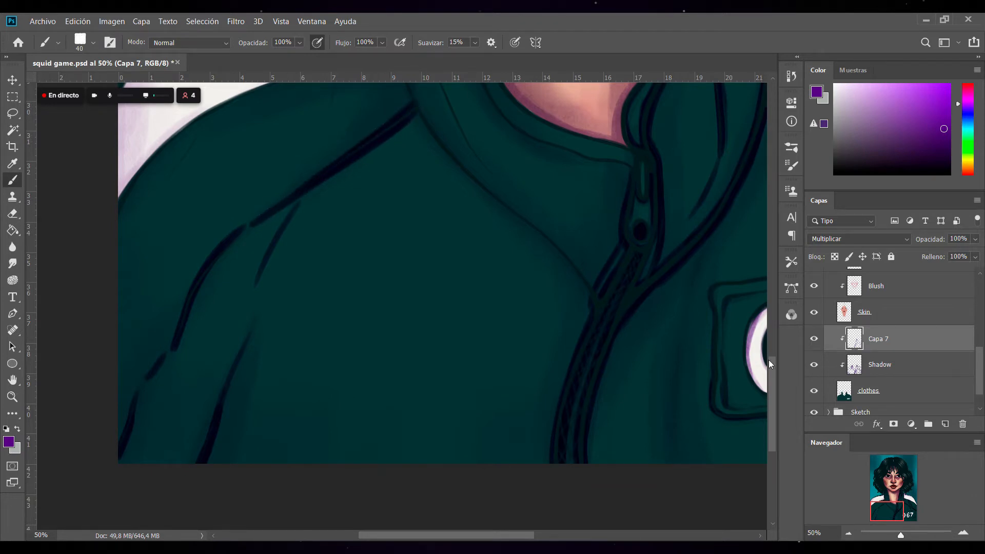
# Darken the collar's lower seam down to the zipper and its inner neckline seam on the image's left side.
pyautogui.moveTo(415, 114)
pyautogui.mouseDown()
pyautogui.moveTo(467, 177)
pyautogui.moveTo(585, 277)
pyautogui.mouseUp()
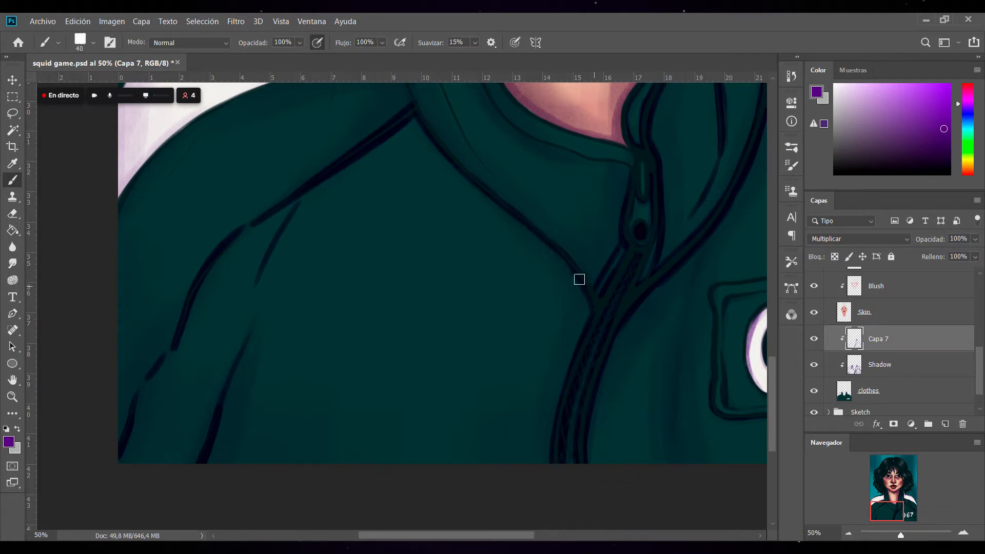
pyautogui.moveTo(418, 103)
pyautogui.mouseDown()
pyautogui.moveTo(488, 193)
pyautogui.moveTo(557, 251)
pyautogui.moveTo(549, 245)
pyautogui.mouseUp()
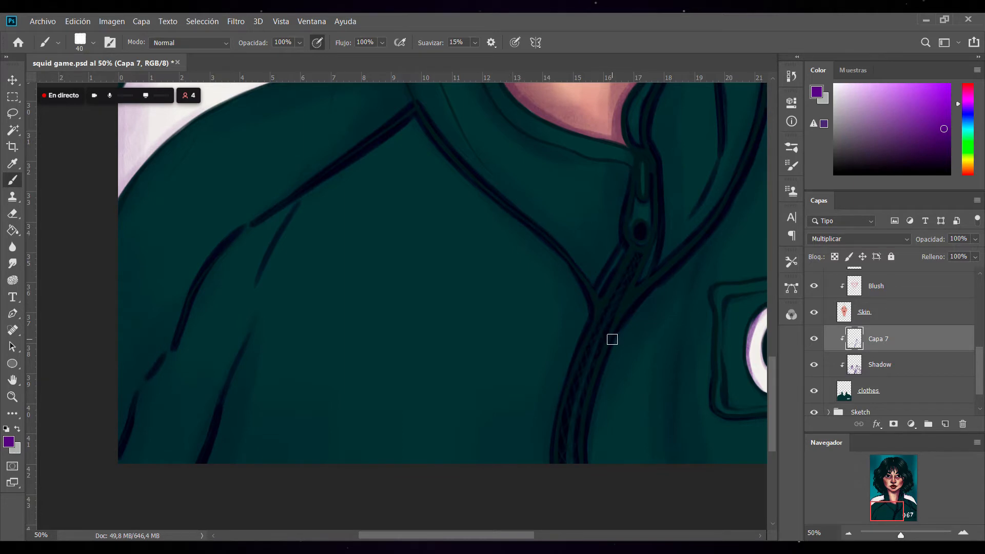
pyautogui.moveTo(771, 358); pyautogui.dragTo(772, 331)
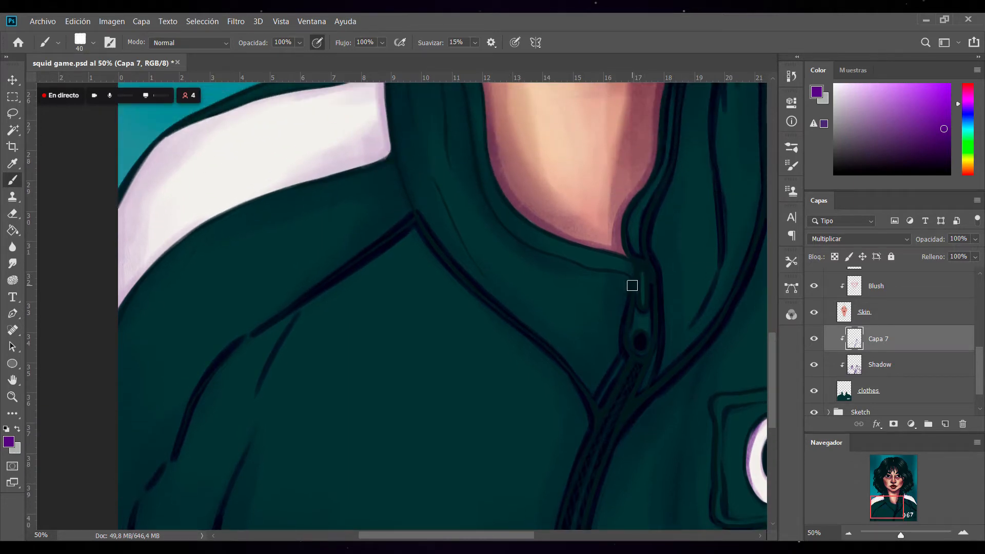
pyautogui.moveTo(528, 248)
pyautogui.mouseDown()
pyautogui.moveTo(579, 264)
pyautogui.moveTo(513, 237)
pyautogui.moveTo(632, 284)
pyautogui.mouseUp()
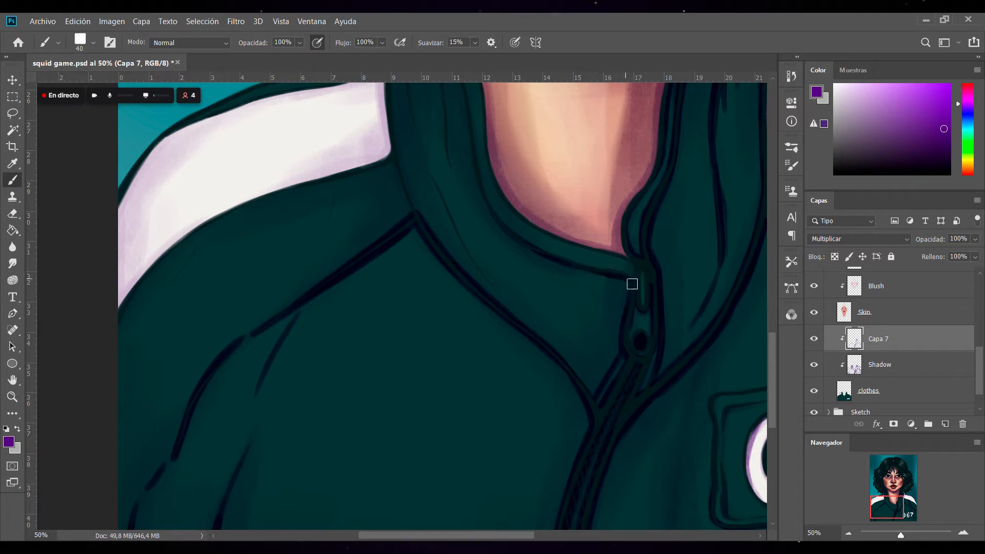
# Shade the lower edge of the white shoulder stripe on the image's left side from the canvas edge to the collar.
pyautogui.moveTo(129, 304)
pyautogui.mouseDown()
pyautogui.moveTo(178, 240)
pyautogui.moveTo(241, 202)
pyautogui.mouseUp()
pyautogui.moveTo(172, 249); pyautogui.dragTo(272, 192)
pyautogui.moveTo(227, 214); pyautogui.dragTo(333, 176)
pyautogui.moveTo(261, 198); pyautogui.dragTo(391, 152)
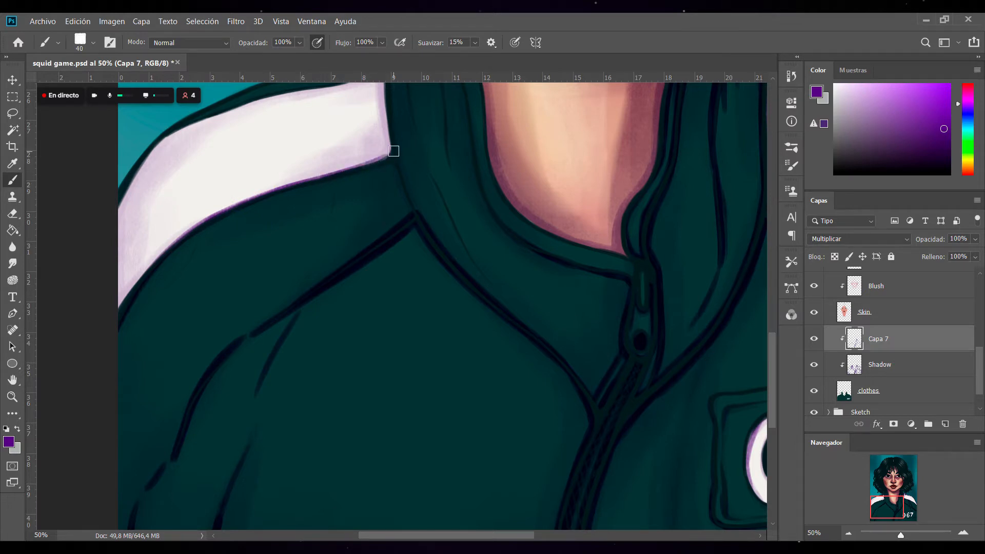
pyautogui.moveTo(155, 273)
pyautogui.mouseDown()
pyautogui.moveTo(236, 212)
pyautogui.moveTo(310, 186)
pyautogui.mouseUp()
pyautogui.moveTo(235, 214); pyautogui.dragTo(370, 168)
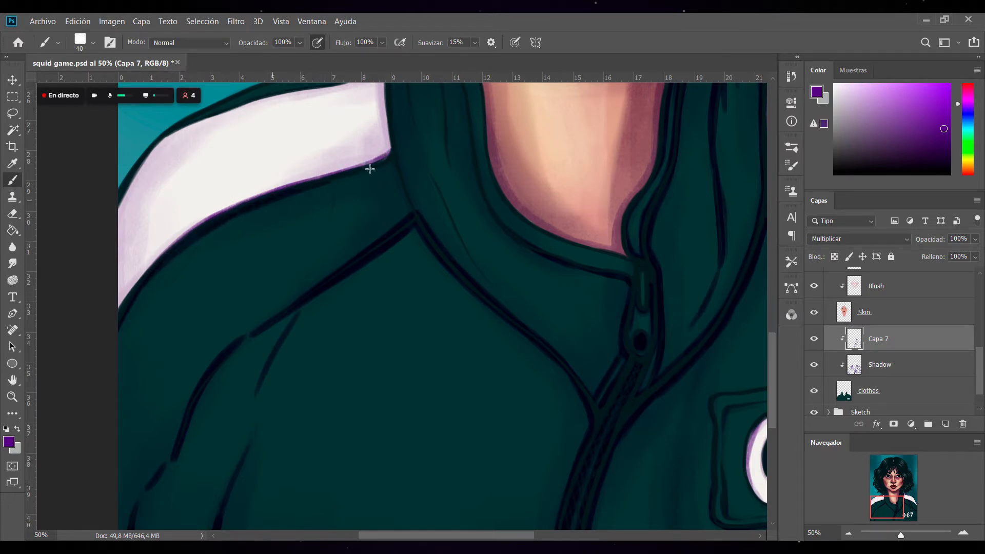
# Add two short fold shadows below the white stripe on the image's left side and shade purple along the stripe's outer end.
pyautogui.moveTo(201, 241); pyautogui.dragTo(174, 280)
pyautogui.moveTo(332, 204); pyautogui.dragTo(322, 240)
pyautogui.moveTo(118, 200); pyautogui.dragTo(117, 271)
pyautogui.moveTo(133, 173)
pyautogui.mouseDown()
pyautogui.moveTo(117, 216)
pyautogui.moveTo(157, 141)
pyautogui.mouseUp()
pyautogui.moveTo(122, 201); pyautogui.dragTo(163, 137)
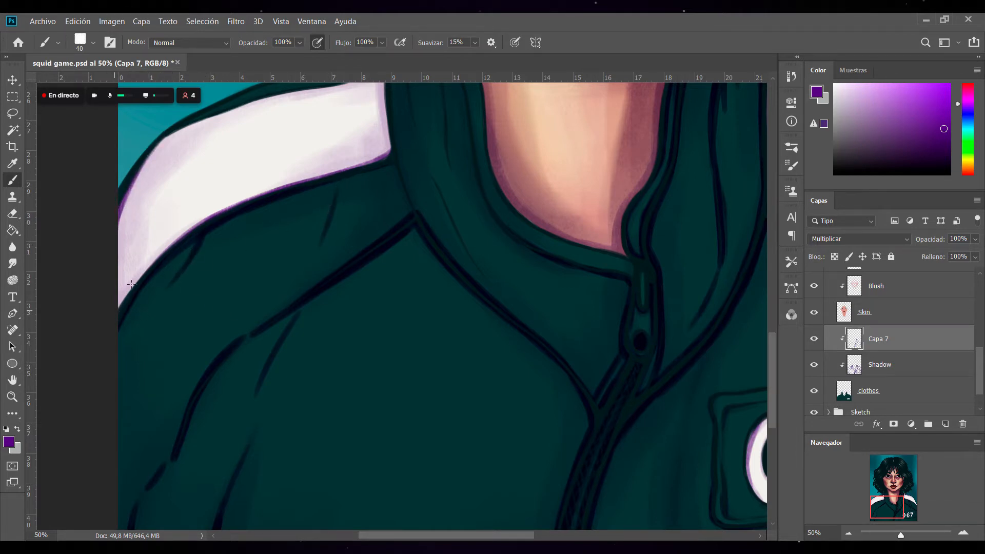
pyautogui.moveTo(119, 305); pyautogui.dragTo(193, 230)
# Darken the collar's outer edge on the image's left side from beside the white stripe down to the shoulder seam.
pyautogui.scroll(3, 765, 316)
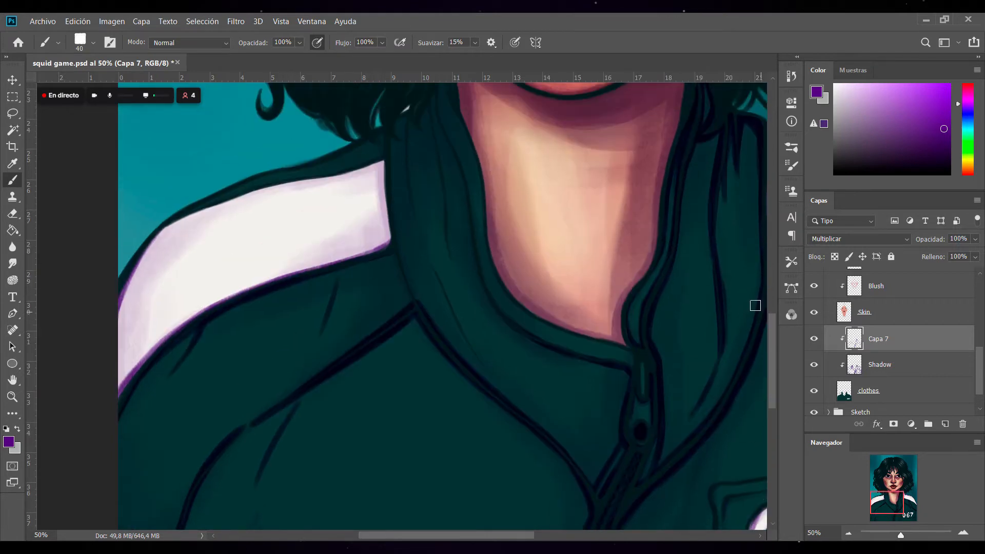
pyautogui.moveTo(390, 188)
pyautogui.mouseDown()
pyautogui.moveTo(398, 260)
pyautogui.moveTo(419, 310)
pyautogui.mouseUp()
pyautogui.moveTo(395, 234)
pyautogui.mouseDown()
pyautogui.moveTo(426, 326)
pyautogui.moveTo(409, 309)
pyautogui.mouseUp()
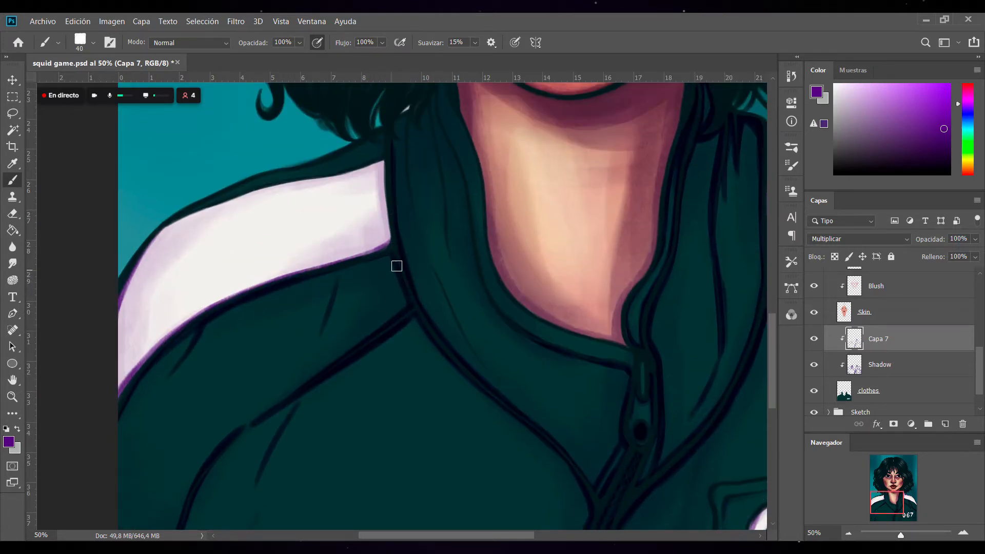
pyautogui.moveTo(384, 253); pyautogui.dragTo(345, 262)
# Darken the shoulder edge above the white stripe on the image's left side and add fold shadows down that side of the collar.
pyautogui.moveTo(203, 205)
pyautogui.mouseDown()
pyautogui.moveTo(383, 150)
pyautogui.moveTo(385, 131)
pyautogui.mouseUp()
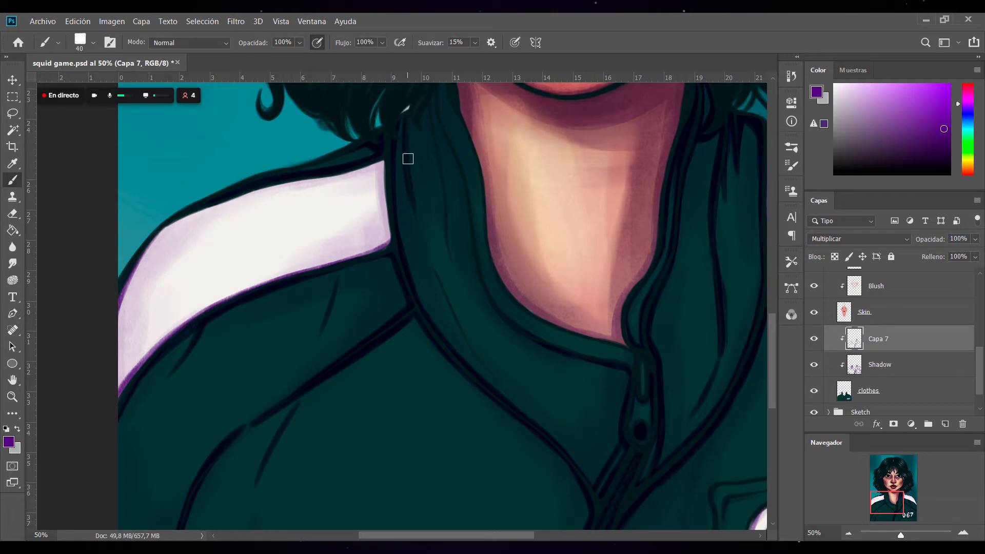
pyautogui.moveTo(432, 269); pyautogui.dragTo(484, 368)
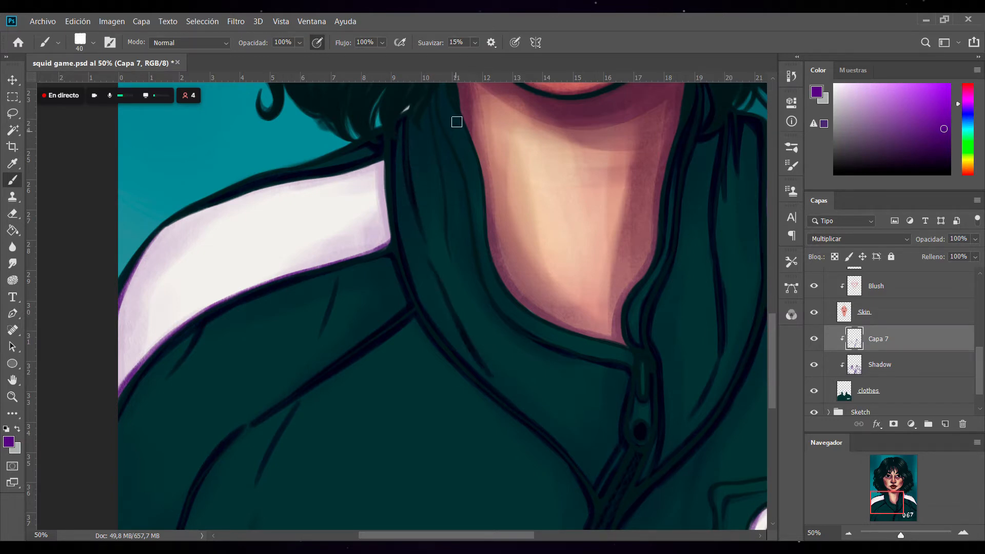
pyautogui.moveTo(428, 99); pyautogui.dragTo(444, 202)
pyautogui.moveTo(435, 141); pyautogui.dragTo(460, 277)
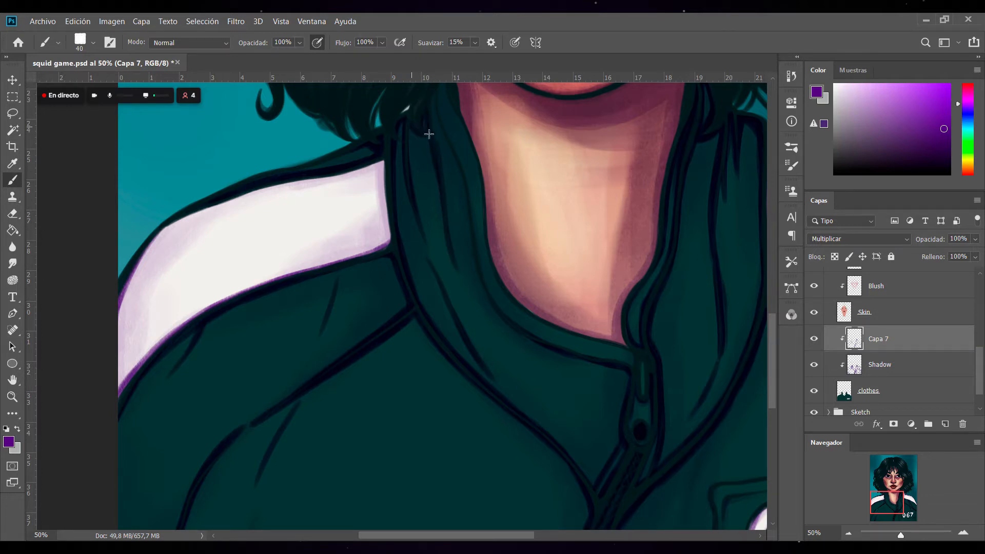
# Add thin fold shadows at the collar's upper end under the hair on the image's left side.
pyautogui.scroll(3, 719, 265)
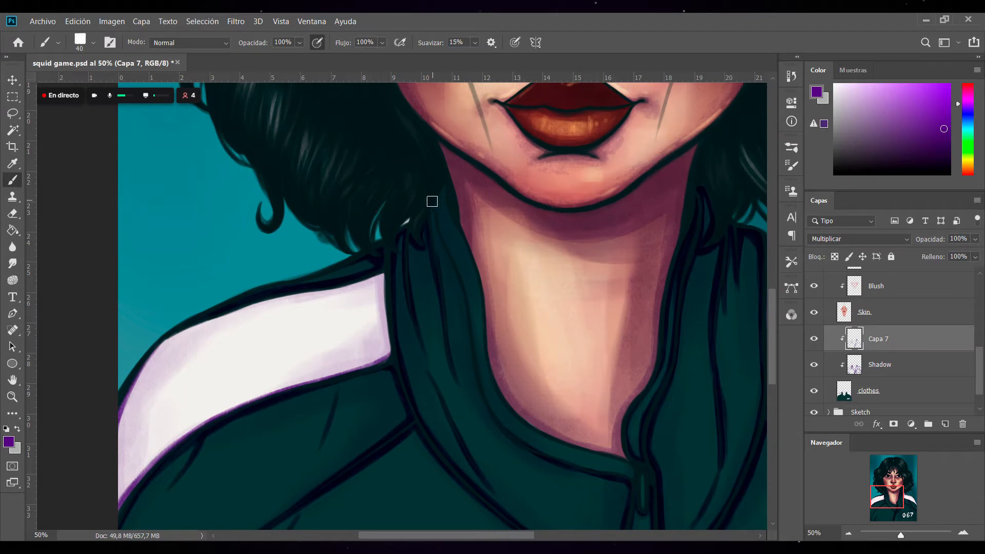
pyautogui.moveTo(432, 202)
pyautogui.mouseDown()
pyautogui.moveTo(437, 244)
pyautogui.moveTo(472, 310)
pyautogui.mouseUp()
pyautogui.moveTo(442, 186); pyautogui.dragTo(455, 271)
pyautogui.moveTo(442, 203); pyautogui.dragTo(468, 249)
pyautogui.moveTo(447, 182); pyautogui.dragTo(475, 251)
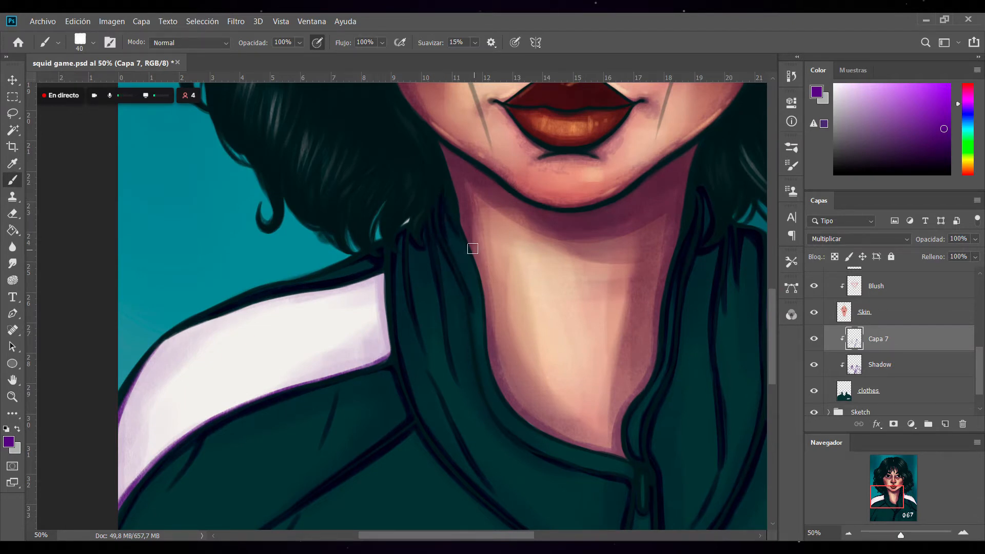
# Deepen the collar's inner fold and neckline edge on the image's left side, from the hair down to the zipper.
pyautogui.moveTo(770, 308); pyautogui.dragTo(773, 330)
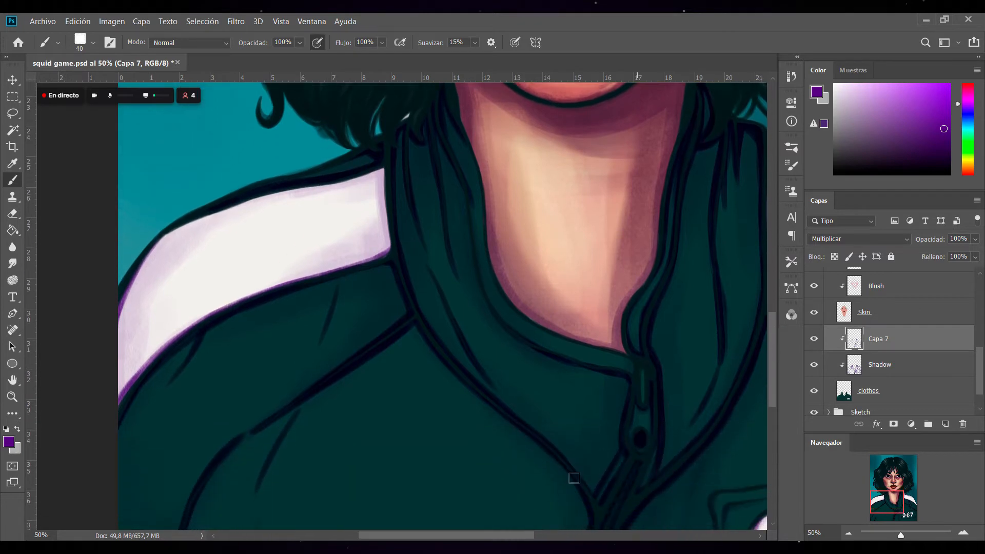
pyautogui.moveTo(525, 536); pyautogui.dragTo(547, 538)
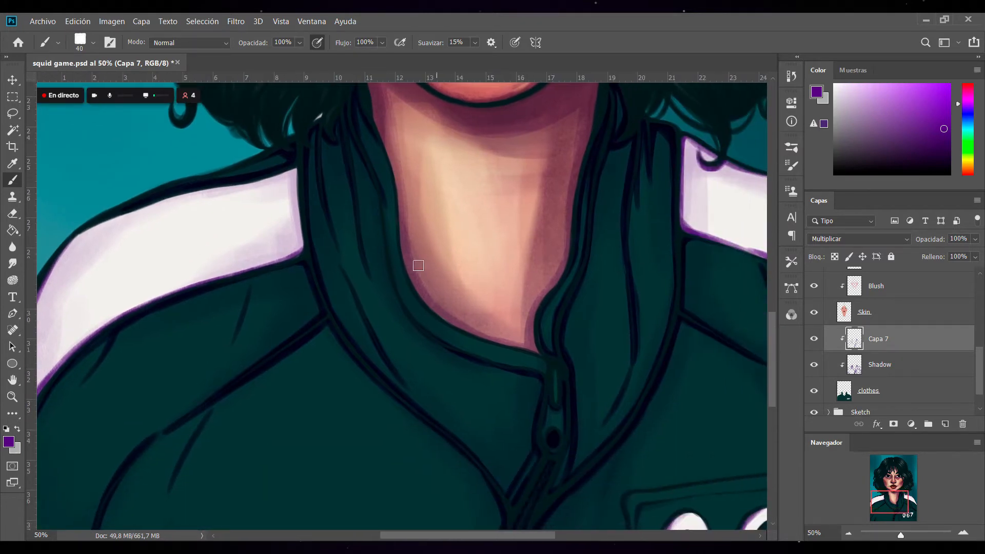
pyautogui.moveTo(360, 141)
pyautogui.mouseDown()
pyautogui.moveTo(385, 203)
pyautogui.moveTo(384, 233)
pyautogui.mouseUp()
pyautogui.moveTo(375, 190); pyautogui.dragTo(397, 296)
pyautogui.moveTo(387, 263)
pyautogui.mouseDown()
pyautogui.moveTo(418, 324)
pyautogui.moveTo(469, 354)
pyautogui.mouseUp()
pyautogui.moveTo(363, 123); pyautogui.dragTo(396, 185)
pyautogui.moveTo(377, 141); pyautogui.dragTo(402, 256)
pyautogui.moveTo(392, 182)
pyautogui.mouseDown()
pyautogui.moveTo(415, 297)
pyautogui.moveTo(449, 323)
pyautogui.moveTo(523, 344)
pyautogui.moveTo(558, 406)
pyautogui.mouseUp()
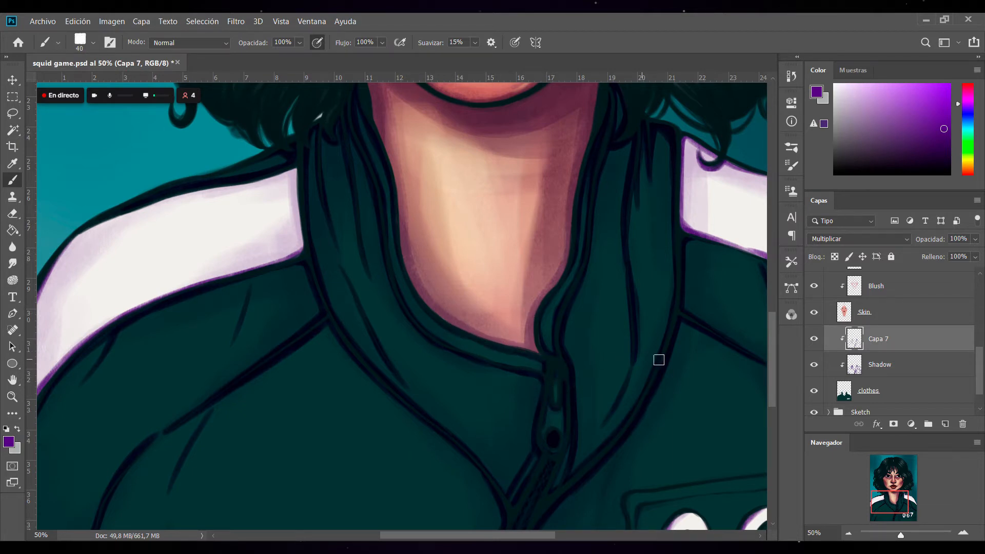
# Enlarge the brush to 200 and add broad shadows to the collar on the image's right side, including its edge beside the white stripe.
pyautogui.click(849, 534)
pyautogui.click(848, 534)
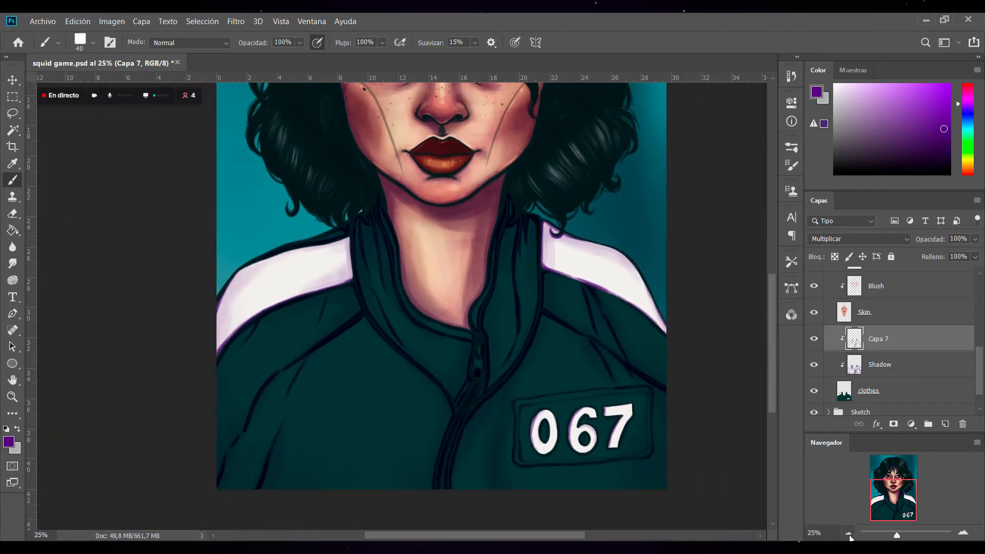
pyautogui.click(849, 534)
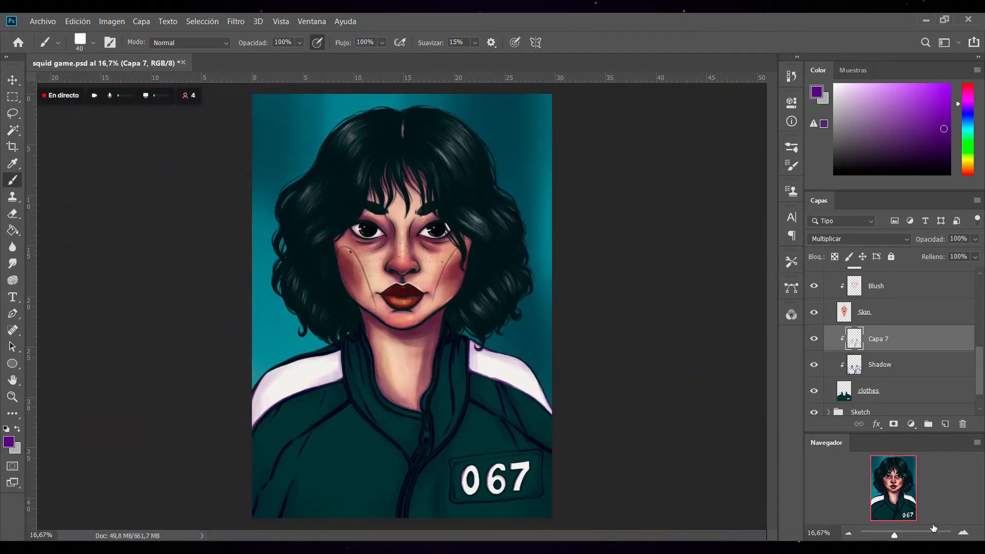
pyautogui.click(962, 534)
pyautogui.moveTo(772, 252); pyautogui.dragTo(772, 314)
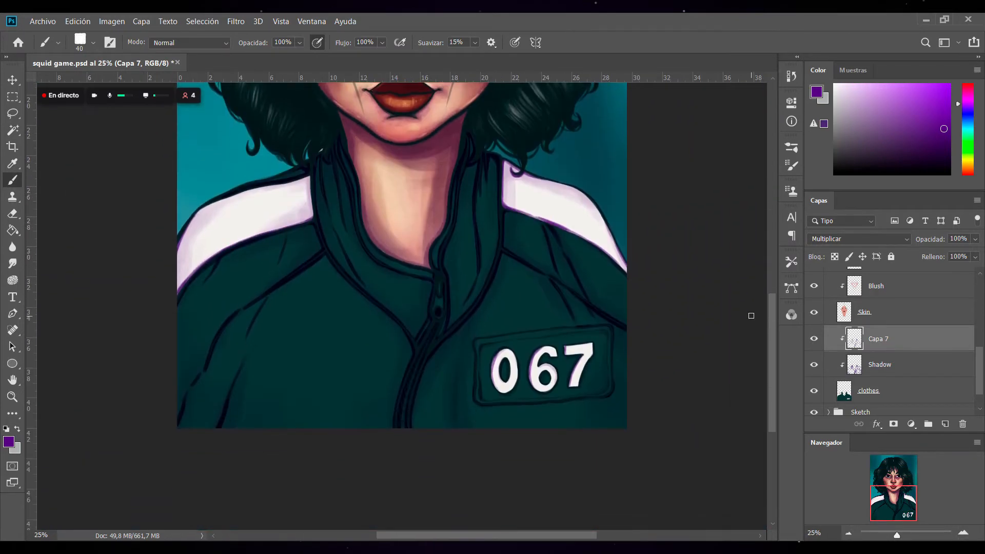
pyautogui.press(']')
pyautogui.press(']')
pyautogui.press(']')
pyautogui.press(']')
pyautogui.press(']')
pyautogui.press(']')
pyautogui.press(']')
pyautogui.press(']')
pyautogui.press(']')
pyautogui.press(']')
pyautogui.press('[')
pyautogui.press(']')
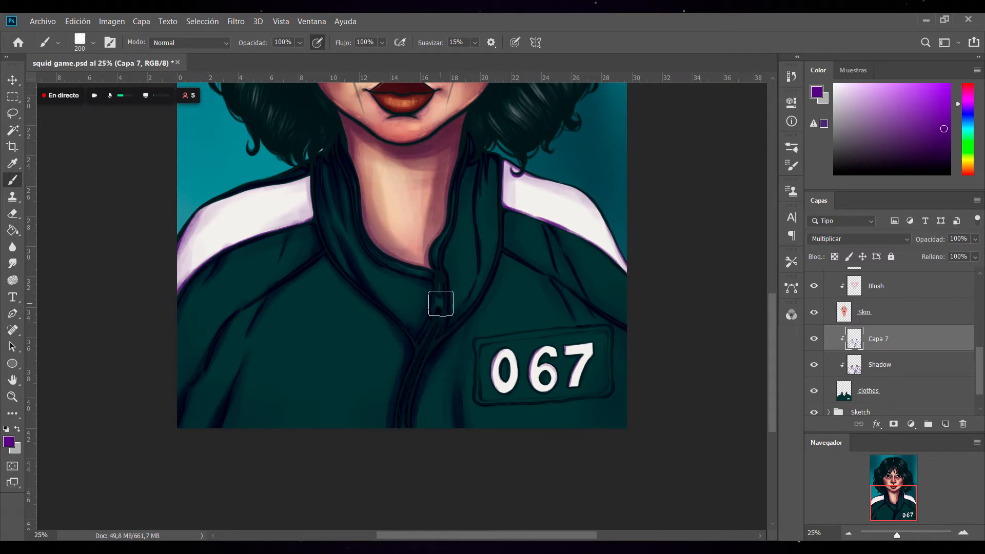
pyautogui.moveTo(482, 178)
pyautogui.mouseDown()
pyautogui.moveTo(480, 267)
pyautogui.moveTo(474, 203)
pyautogui.mouseUp()
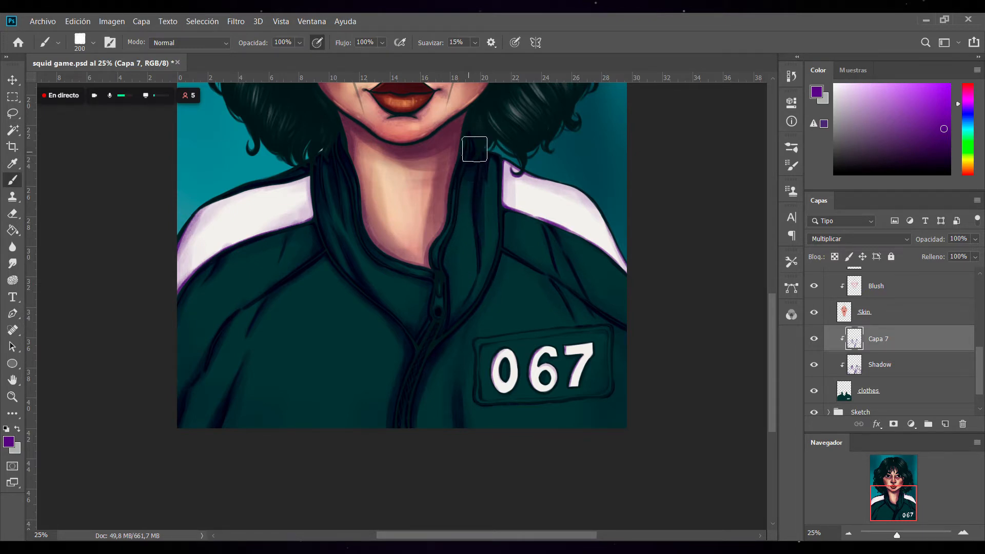
pyautogui.moveTo(490, 154)
pyautogui.mouseDown()
pyautogui.moveTo(486, 221)
pyautogui.moveTo(504, 155)
pyautogui.moveTo(505, 247)
pyautogui.moveTo(502, 205)
pyautogui.mouseUp()
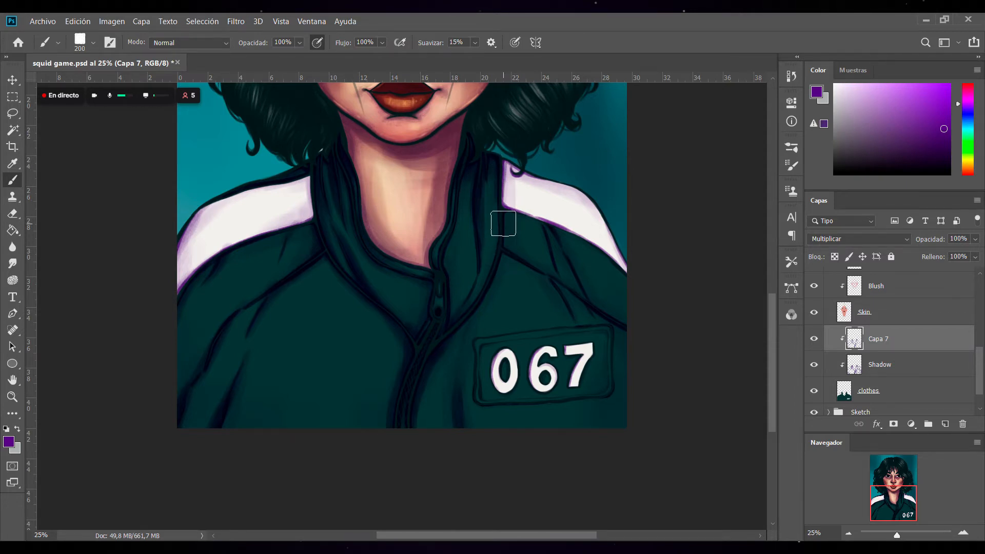
pyautogui.moveTo(498, 268); pyautogui.dragTo(503, 211)
pyautogui.moveTo(499, 191); pyautogui.dragTo(499, 231)
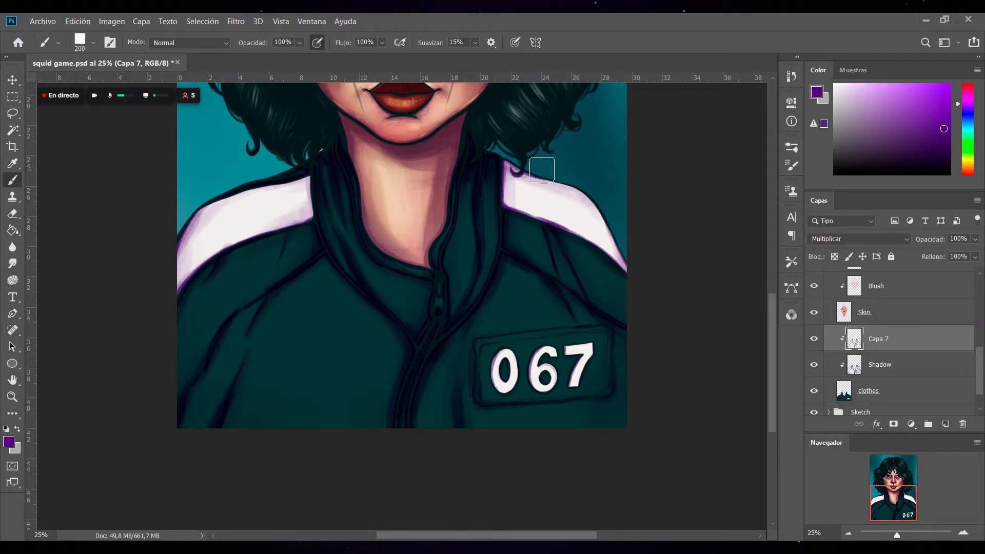
# Lower the opacity of the Capa 7 shadow layer to 34%.
pyautogui.click(849, 533)
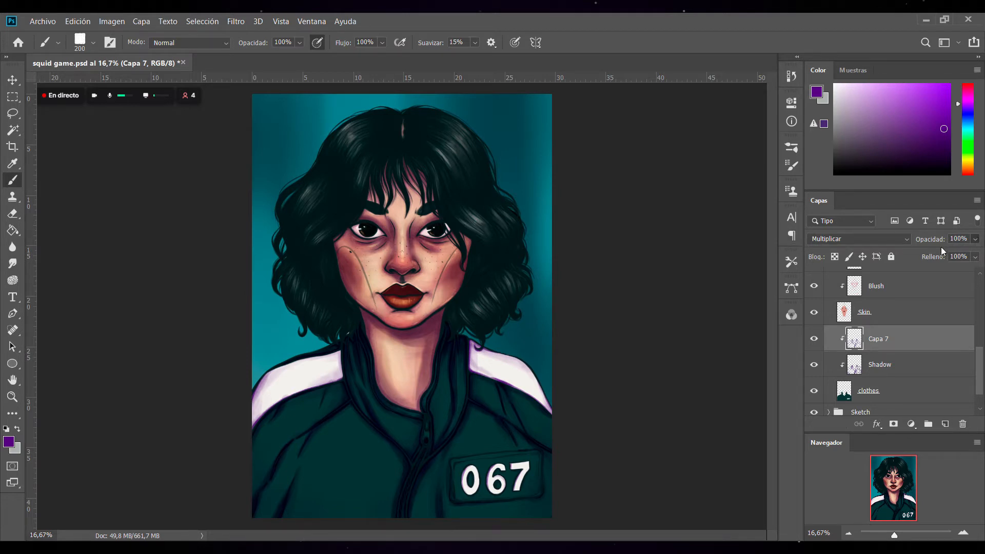
pyautogui.moveTo(953, 254)
pyautogui.mouseDown()
pyautogui.moveTo(913, 264)
pyautogui.moveTo(940, 256)
pyautogui.mouseUp()
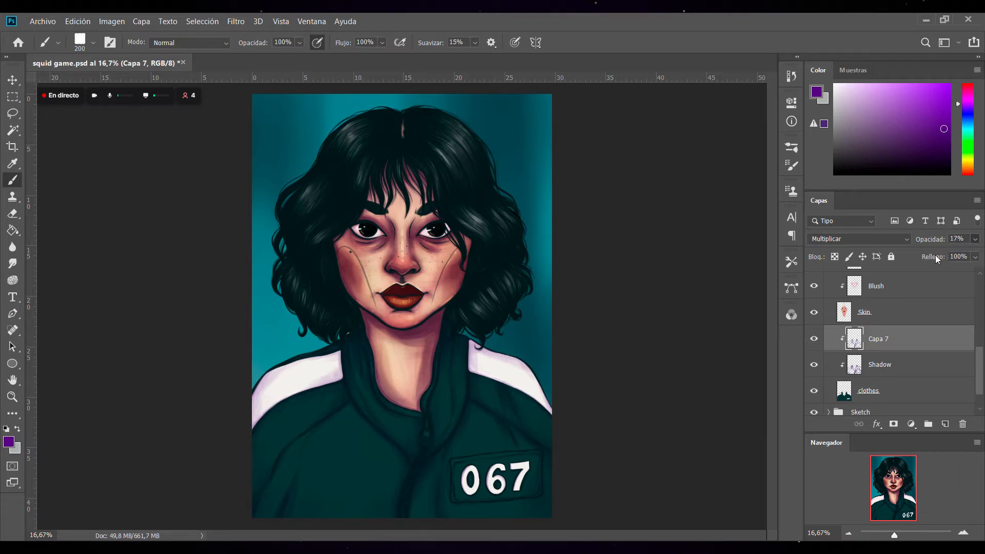
pyautogui.moveTo(915, 256); pyautogui.dragTo(937, 254)
pyautogui.moveTo(923, 253); pyautogui.dragTo(930, 254)
pyautogui.write('16')
pyautogui.write('30')
pyautogui.write('53')
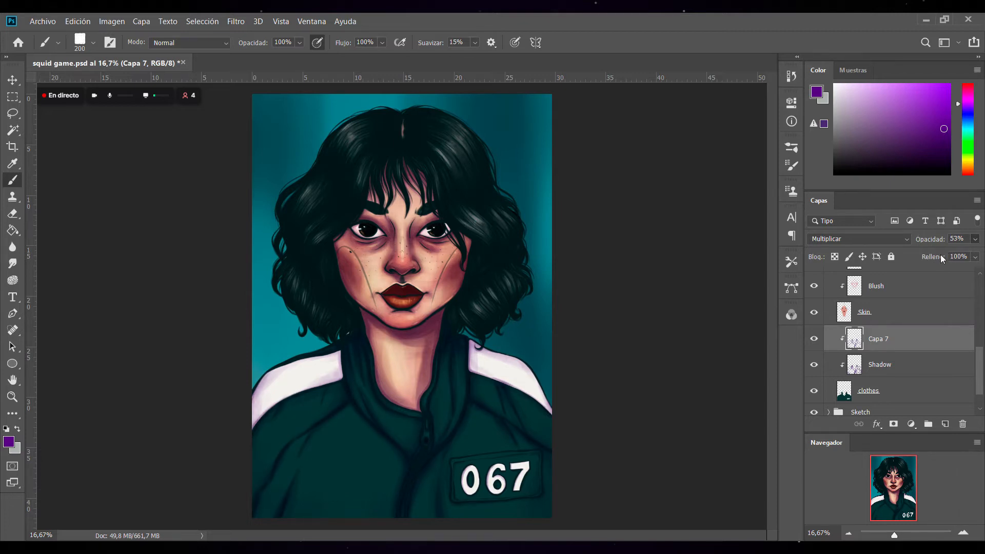
pyautogui.moveTo(940, 255); pyautogui.dragTo(937, 255)
pyautogui.moveTo(943, 240); pyautogui.dragTo(932, 241)
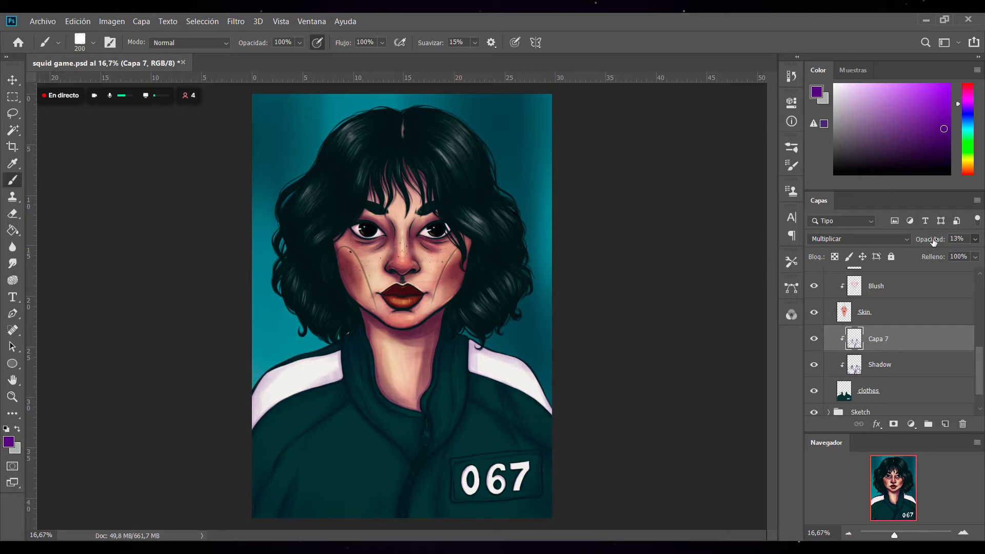
pyautogui.moveTo(930, 255); pyautogui.dragTo(934, 257)
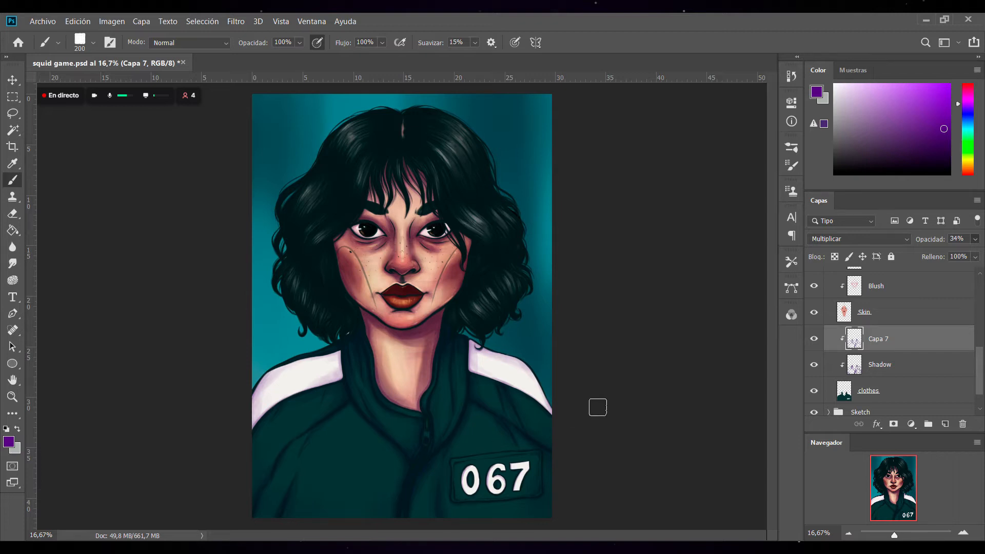
# Add a new layer clipped to the clothes above Capa 7 and check the blend settings of the skin's Light layer.
pyautogui.click(946, 423)
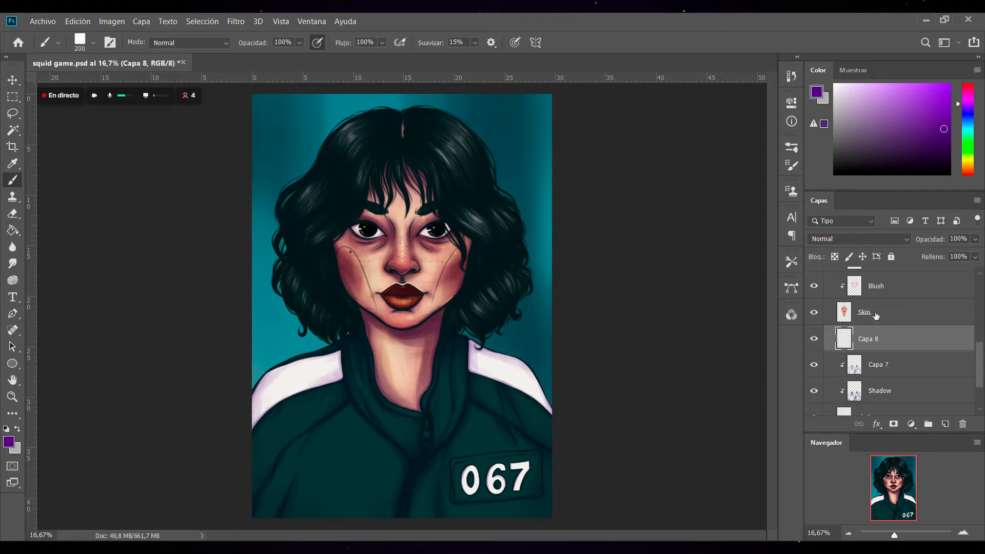
pyautogui.hotkey('ctrl', 'alt', 'g')
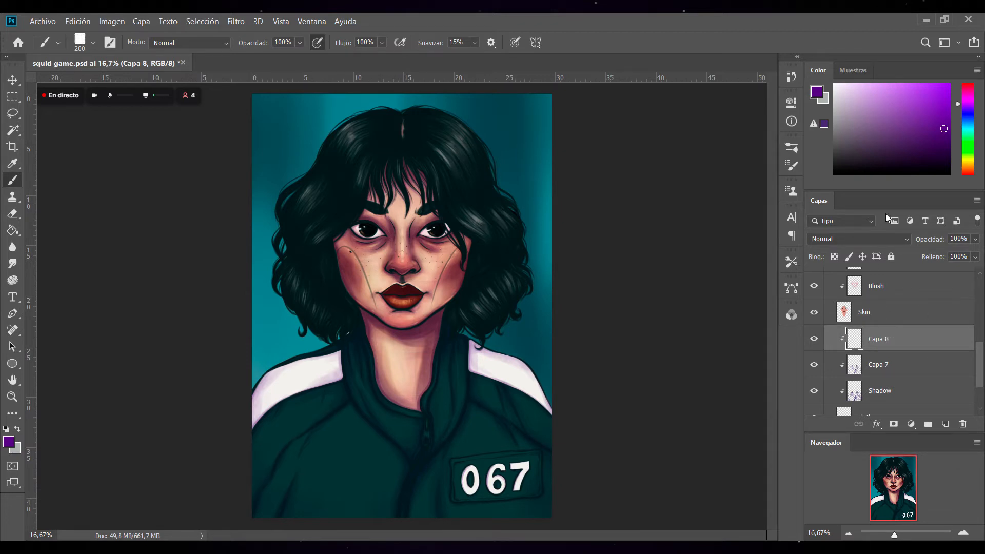
pyautogui.moveTo(980, 360); pyautogui.dragTo(979, 341)
pyautogui.click(896, 291)
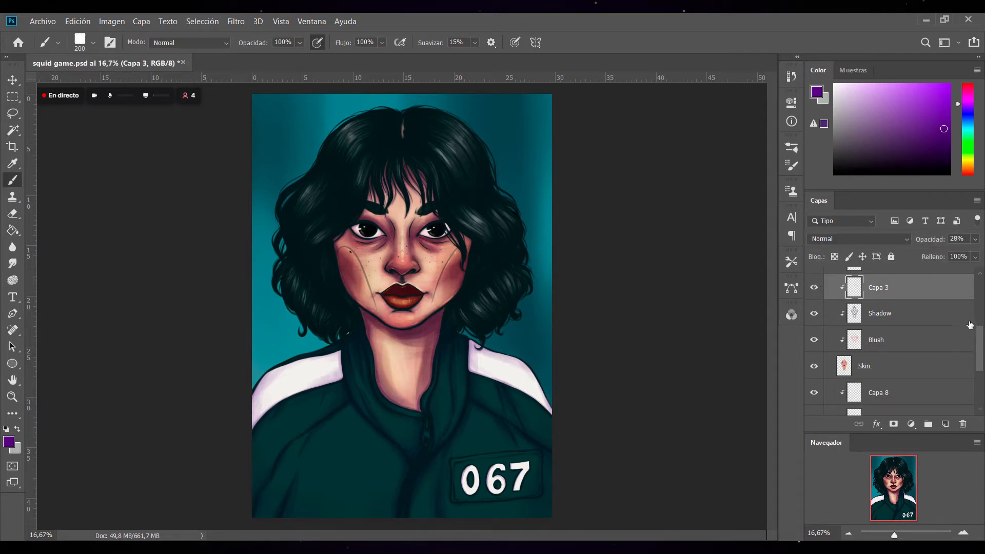
pyautogui.hotkey('alt', ']')
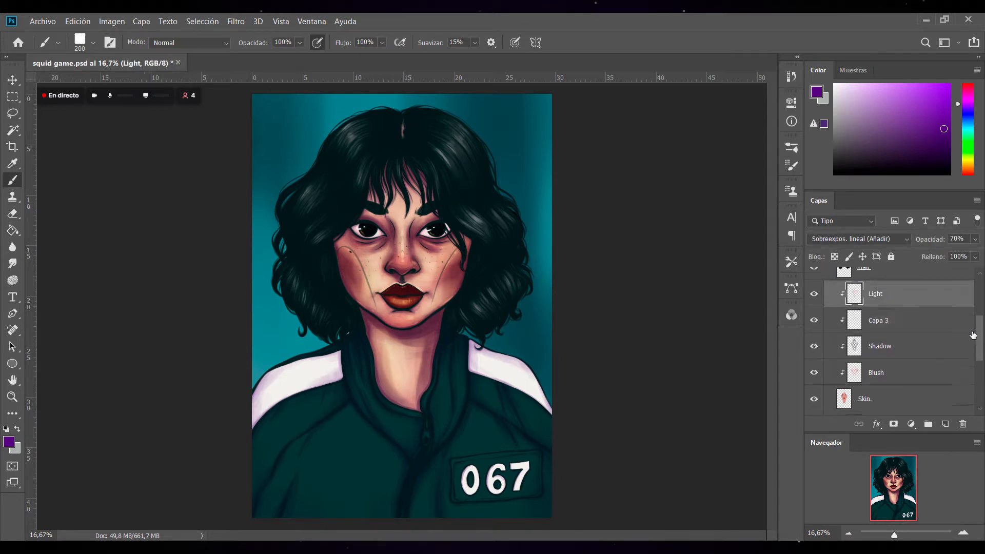
pyautogui.moveTo(978, 336); pyautogui.dragTo(978, 357)
pyautogui.click(926, 353)
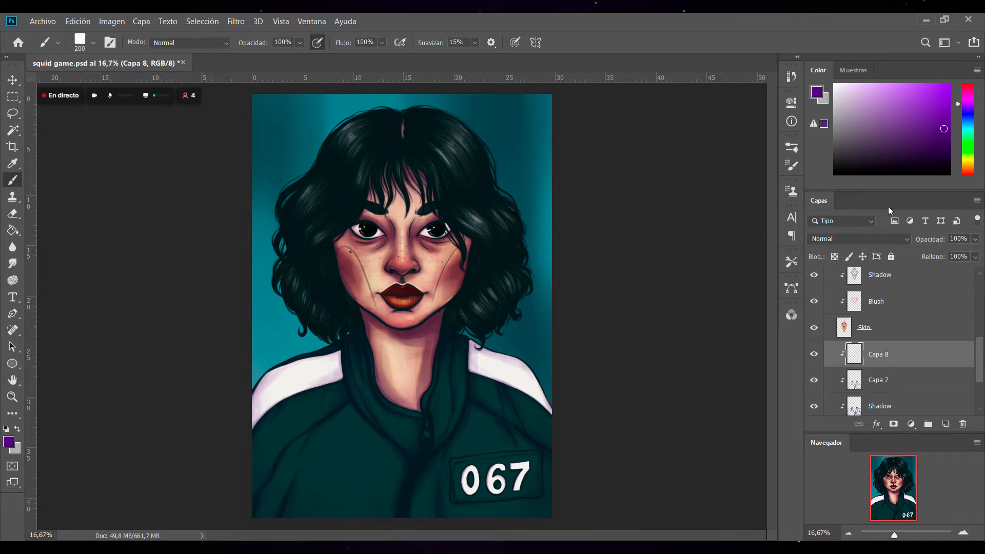
# Sample the teal beside the shoulder from the Fondo layer, reduce the brush to 50 and return to the empty clipped clothes layer.
pyautogui.hotkey('ctrl', '+')
pyautogui.hotkey('ctrl', '+')
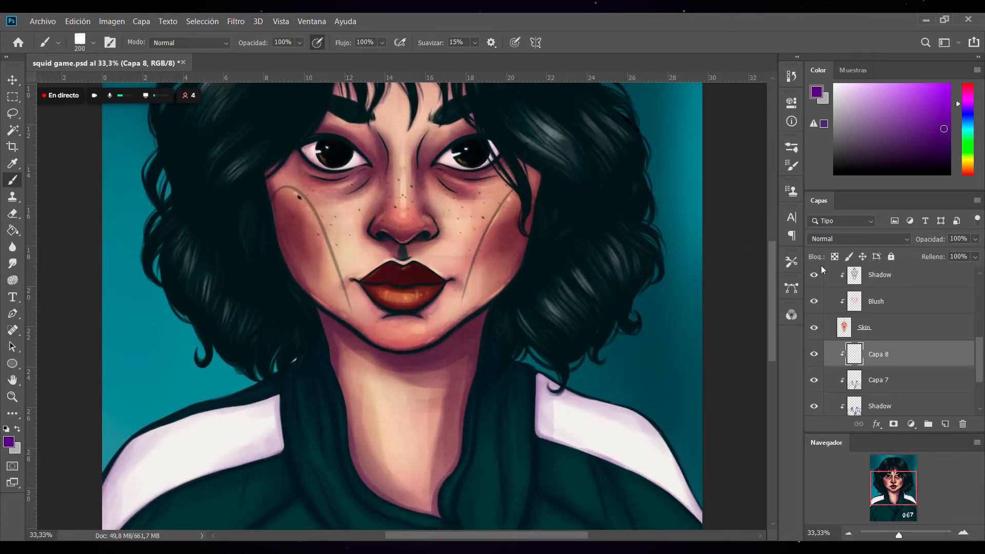
pyautogui.moveTo(978, 362); pyautogui.dragTo(980, 402)
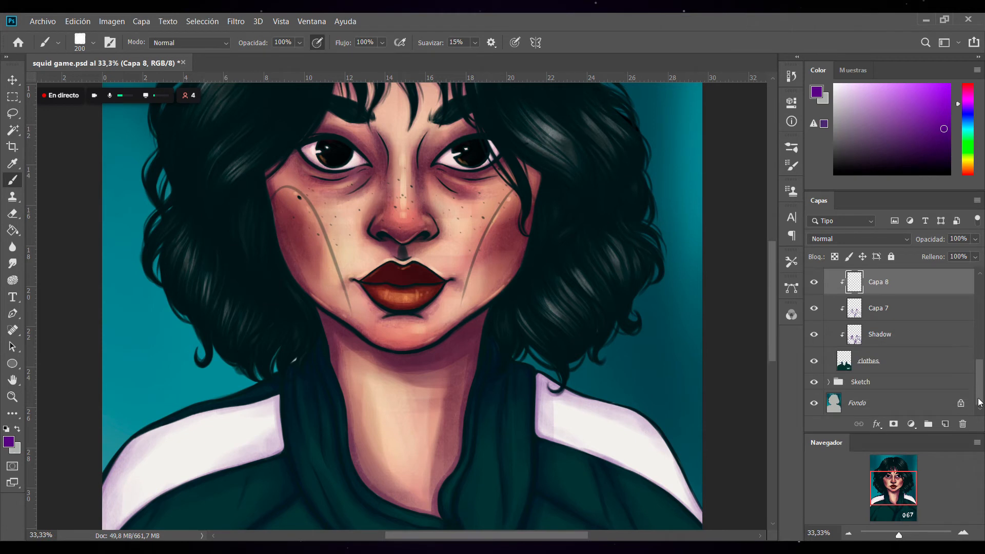
pyautogui.click(881, 402)
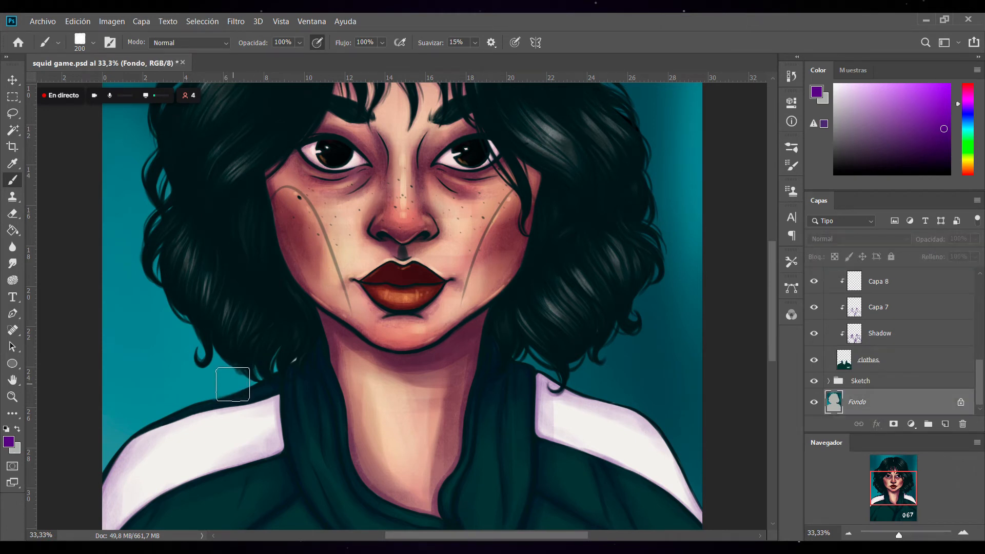
pyautogui.keyDown('alt'); pyautogui.click(236, 382); pyautogui.keyUp('alt')
pyautogui.press('[')
pyautogui.press('[')
pyautogui.press('[')
pyautogui.press('[')
pyautogui.press('[')
pyautogui.press('[')
pyautogui.press('[')
pyautogui.press('[')
pyautogui.press('[')
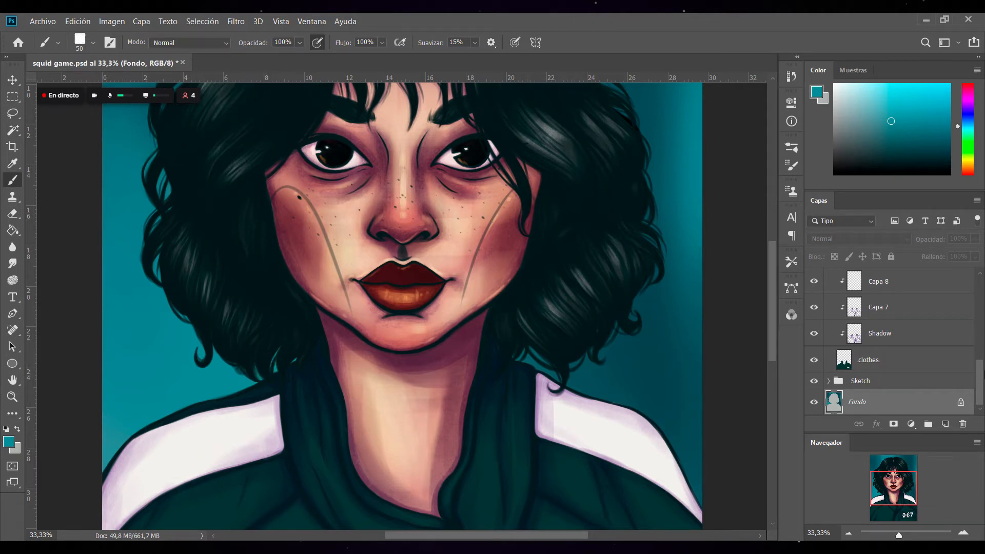
pyautogui.scroll(2, 953, 352)
pyautogui.click(892, 324)
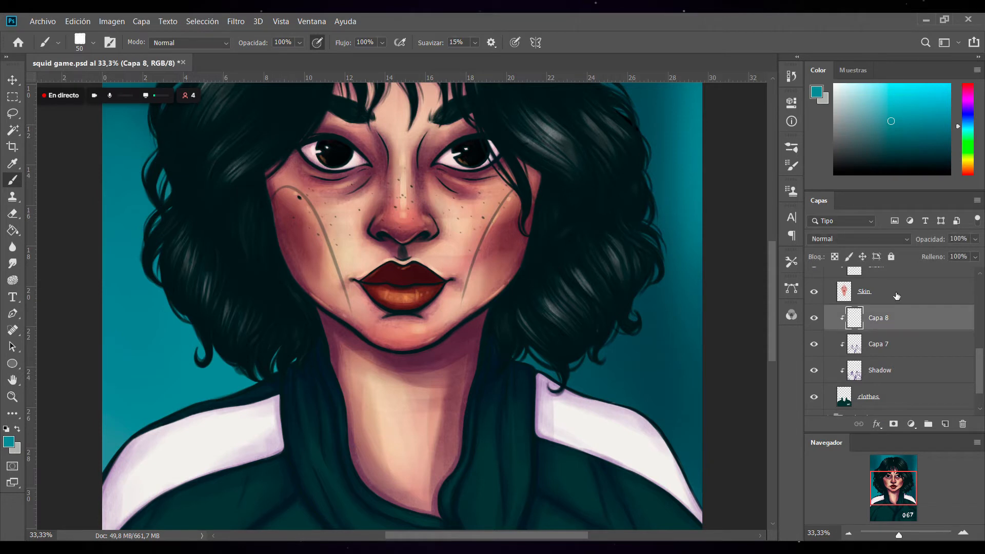
# Choose a light orange as the painting colour and enlarge the brush to 400.
pyautogui.click(850, 535)
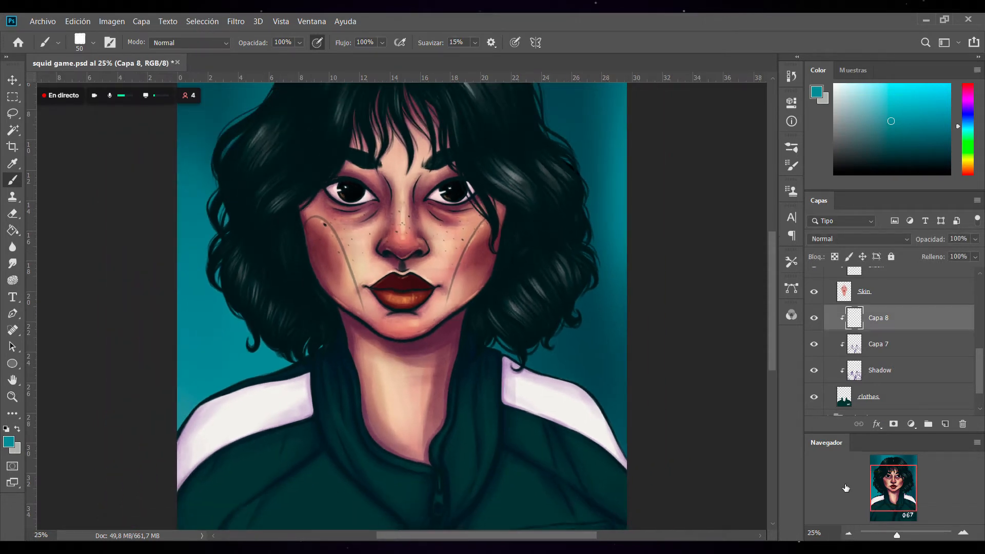
pyautogui.click(848, 534)
pyautogui.click(971, 166)
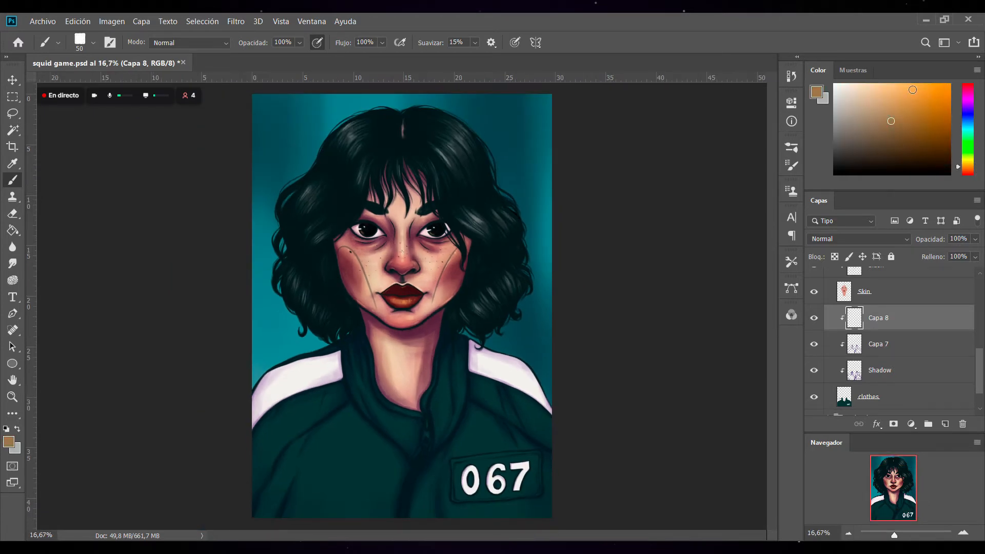
pyautogui.click(909, 96)
pyautogui.press(']')
pyautogui.press(']')
pyautogui.press(']')
pyautogui.press(']')
pyautogui.press(']')
pyautogui.press(']')
pyautogui.press(']')
pyautogui.press(']')
pyautogui.press(']')
pyautogui.press(']')
pyautogui.press(']')
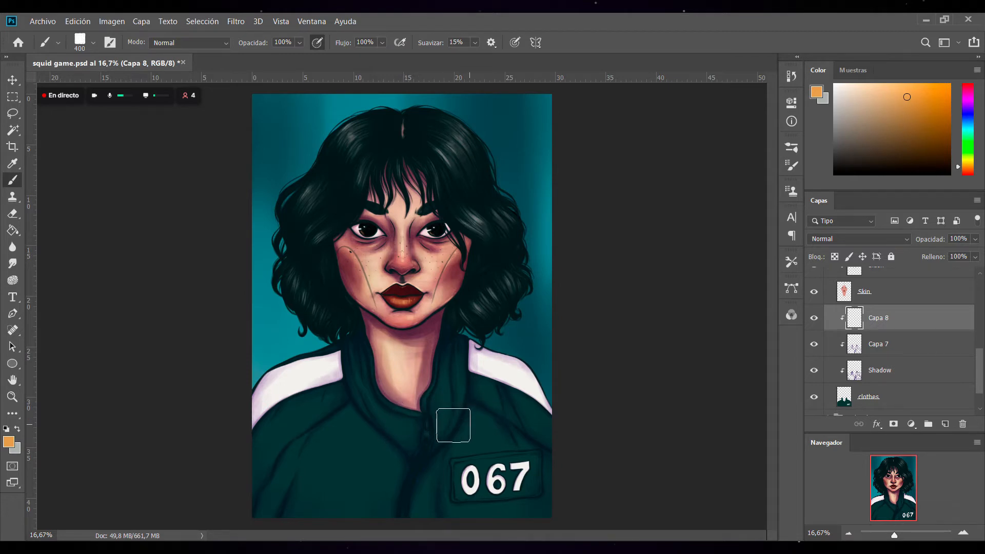
# Paint thin orange highlights on the jacket's zipper pull and down the zipper teeth on Capa 8 with a size 50 brush.
pyautogui.press('[')
pyautogui.press('[')
pyautogui.press('[')
pyautogui.press('[')
pyautogui.press('[')
pyautogui.press('[')
pyautogui.press('[')
pyautogui.press('[')
pyautogui.hotkey('ctrl', '+')
pyautogui.hotkey('ctrl', '+')
pyautogui.moveTo(767, 282); pyautogui.dragTo(773, 377)
pyautogui.hotkey('ctrl', '+')
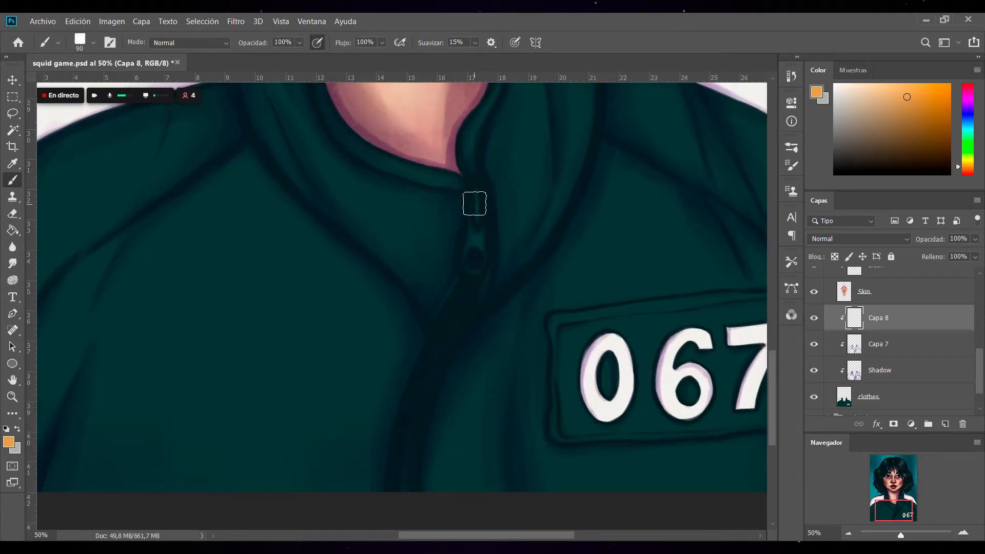
pyautogui.press('[')
pyautogui.press('[')
pyautogui.press('[')
pyautogui.press('[')
pyautogui.moveTo(476, 191)
pyautogui.mouseDown()
pyautogui.moveTo(464, 244)
pyautogui.moveTo(478, 273)
pyautogui.mouseUp()
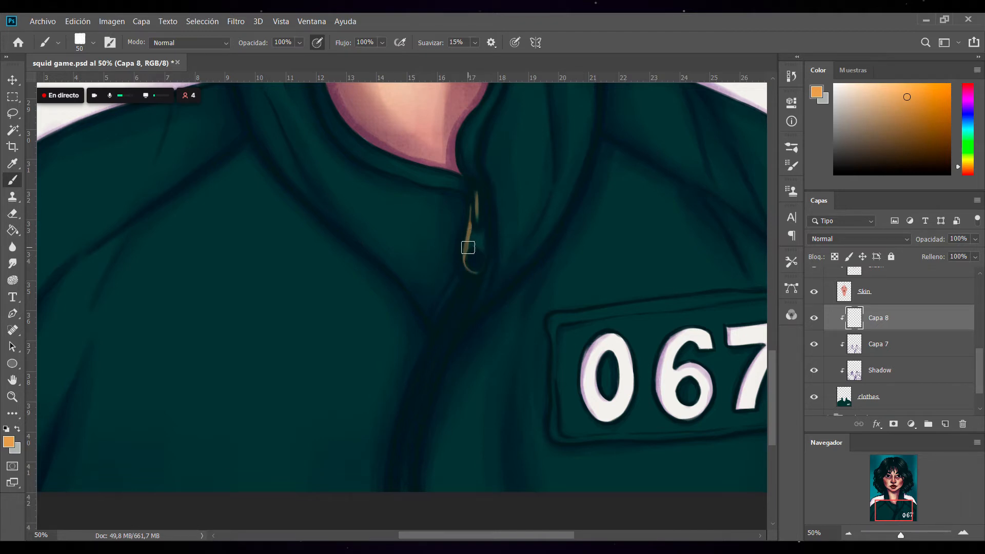
pyautogui.moveTo(464, 251)
pyautogui.mouseDown()
pyautogui.moveTo(470, 230)
pyautogui.moveTo(488, 225)
pyautogui.moveTo(479, 270)
pyautogui.moveTo(474, 237)
pyautogui.mouseUp()
pyautogui.moveTo(467, 293)
pyautogui.mouseDown()
pyautogui.moveTo(424, 378)
pyautogui.moveTo(405, 470)
pyautogui.moveTo(409, 513)
pyautogui.mouseUp()
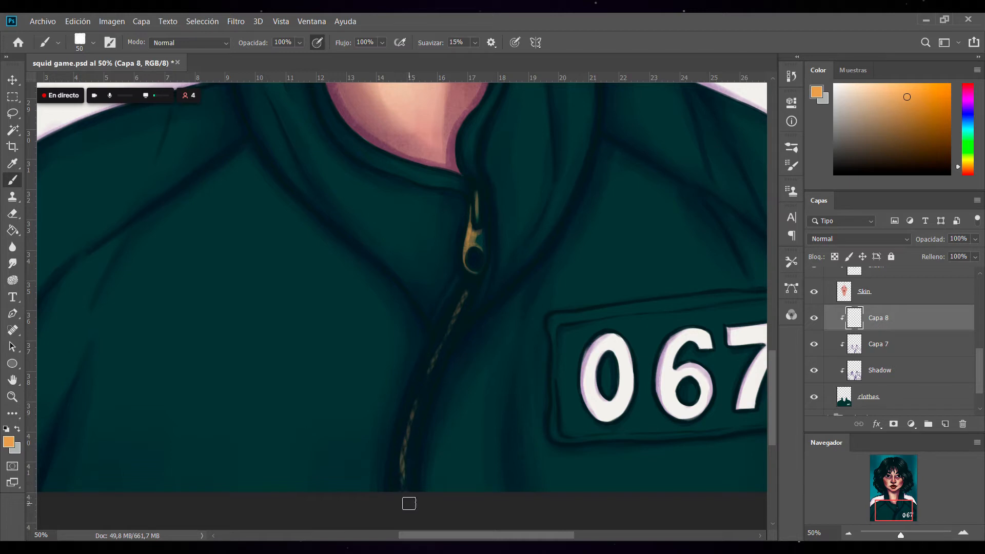
# Brush orange highlights along the right-hand edges of the white 067 digits.
pyautogui.moveTo(622, 340); pyautogui.dragTo(630, 391)
pyautogui.moveTo(705, 343)
pyautogui.mouseDown()
pyautogui.moveTo(670, 351)
pyautogui.moveTo(681, 341)
pyautogui.moveTo(666, 373)
pyautogui.mouseUp()
pyautogui.moveTo(537, 535); pyautogui.dragTo(584, 535)
pyautogui.moveTo(589, 328); pyautogui.dragTo(561, 404)
pyautogui.moveTo(584, 353); pyautogui.dragTo(561, 424)
pyautogui.moveTo(509, 370); pyautogui.dragTo(503, 418)
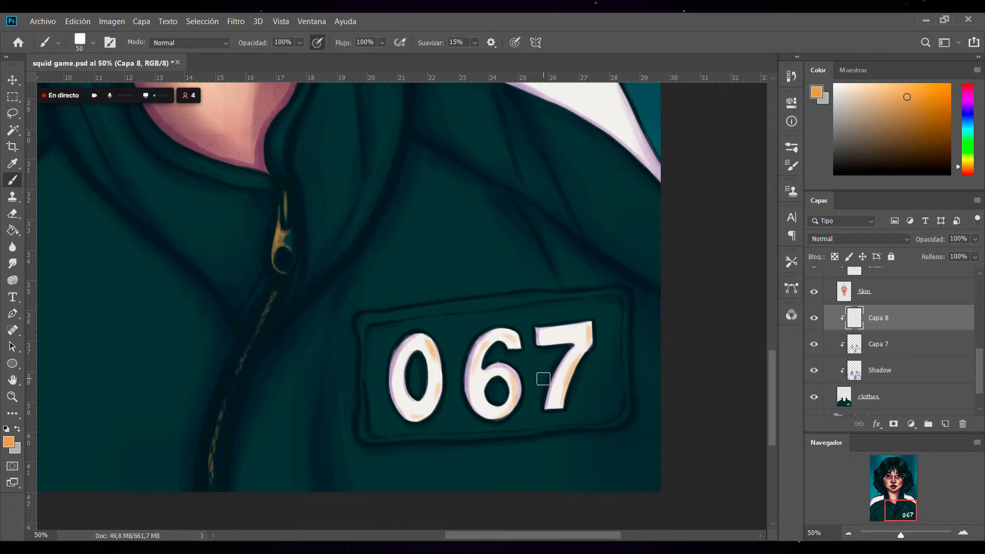
# Trace thin orange highlights around the border of the number patch and along the inner edge of the collar.
pyautogui.click(848, 533)
pyautogui.click(848, 534)
pyautogui.scroll(2, 761, 318)
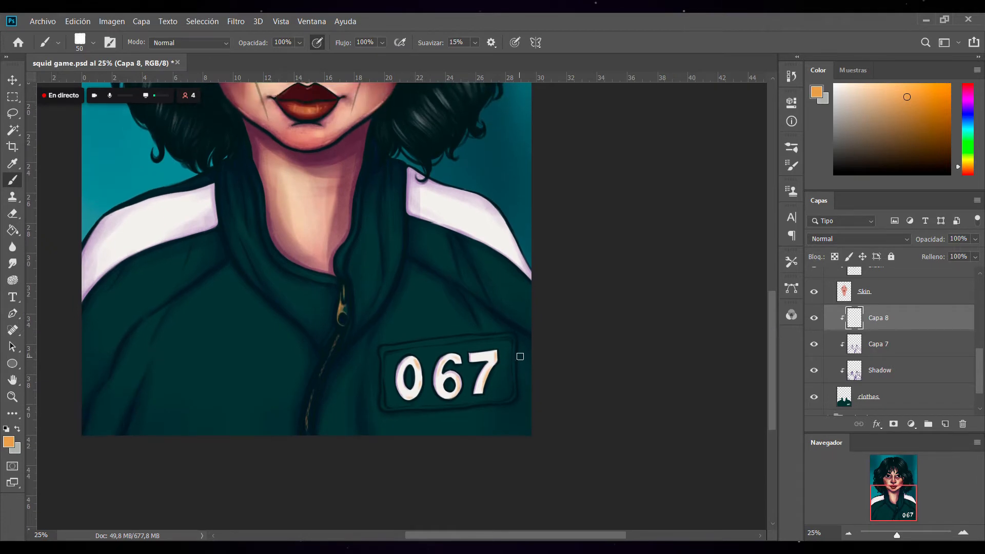
pyautogui.moveTo(383, 351); pyautogui.dragTo(383, 404)
pyautogui.moveTo(388, 349)
pyautogui.mouseDown()
pyautogui.moveTo(508, 334)
pyautogui.moveTo(514, 348)
pyautogui.moveTo(492, 408)
pyautogui.mouseUp()
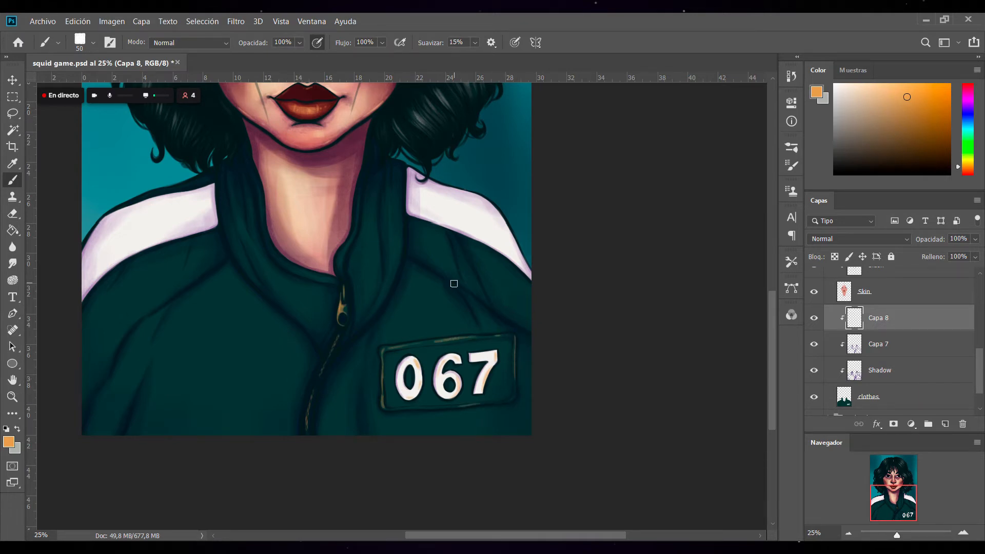
pyautogui.moveTo(342, 253); pyautogui.dragTo(360, 207)
pyautogui.moveTo(271, 242)
pyautogui.mouseDown()
pyautogui.moveTo(282, 262)
pyautogui.moveTo(341, 285)
pyautogui.mouseUp()
# Enlarge the brush to 200 and paint orange highlights over the folds on both sides of the collar.
pyautogui.press(']')
pyautogui.press(']')
pyautogui.press(']')
pyautogui.press(']')
pyautogui.press(']')
pyautogui.press(']')
pyautogui.press(']')
pyautogui.press(']')
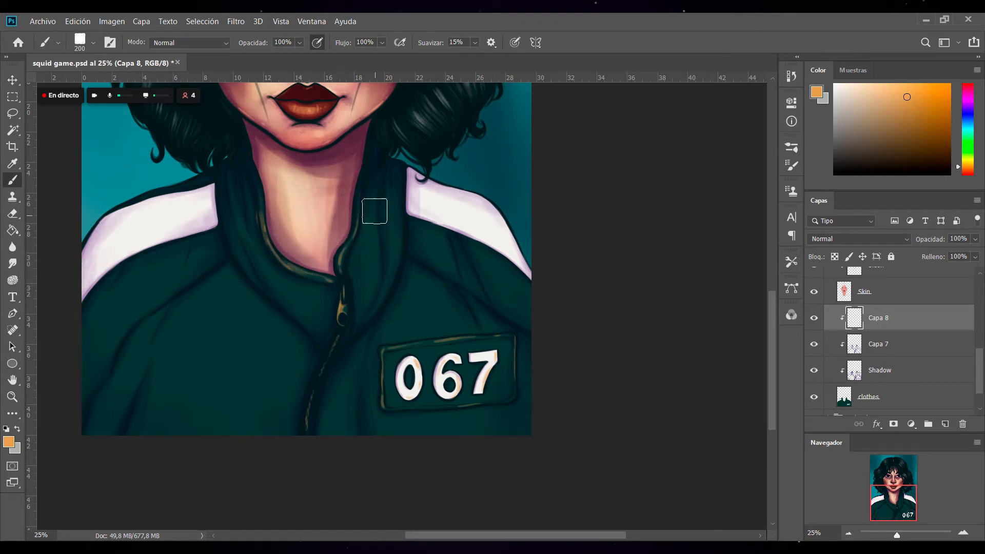
pyautogui.moveTo(373, 199); pyautogui.dragTo(368, 263)
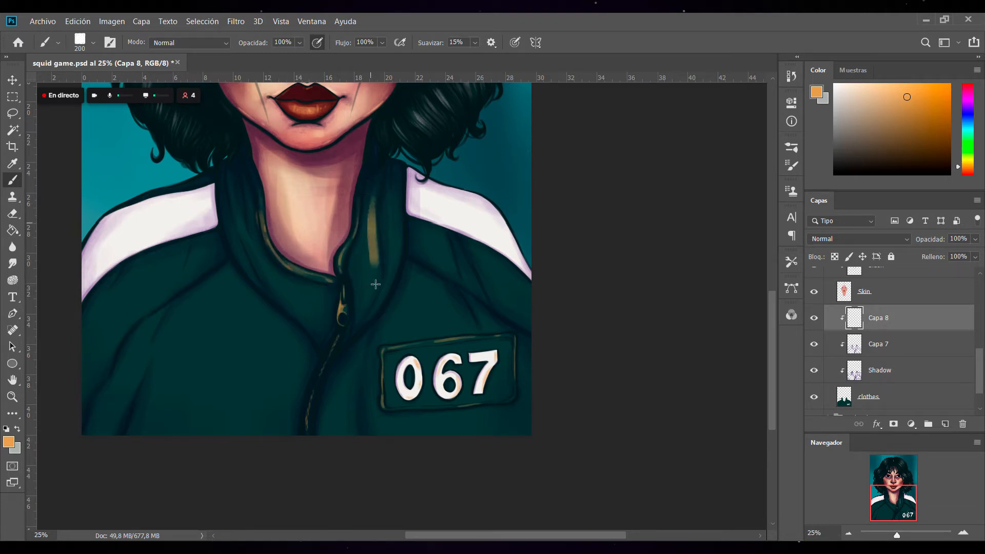
pyautogui.moveTo(372, 221)
pyautogui.mouseDown()
pyautogui.moveTo(364, 314)
pyautogui.moveTo(367, 206)
pyautogui.moveTo(356, 309)
pyautogui.mouseUp()
pyautogui.moveTo(394, 225); pyautogui.dragTo(391, 280)
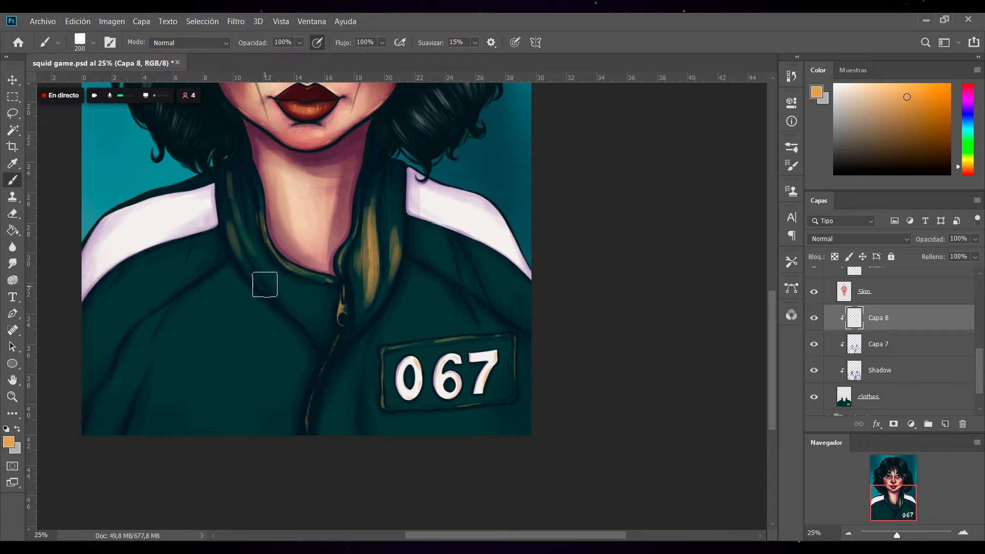
pyautogui.moveTo(252, 249)
pyautogui.mouseDown()
pyautogui.moveTo(303, 302)
pyautogui.moveTo(259, 256)
pyautogui.moveTo(325, 298)
pyautogui.moveTo(260, 256)
pyautogui.moveTo(327, 318)
pyautogui.moveTo(266, 270)
pyautogui.moveTo(337, 304)
pyautogui.moveTo(278, 283)
pyautogui.moveTo(311, 304)
pyautogui.mouseUp()
# Enlarge the brush to 700 and glaze soft orange light over the white shoulder stripes.
pyautogui.press(']')
pyautogui.press(']')
pyautogui.press(']')
pyautogui.press(']')
pyautogui.press(']')
pyautogui.press(']')
pyautogui.press(']')
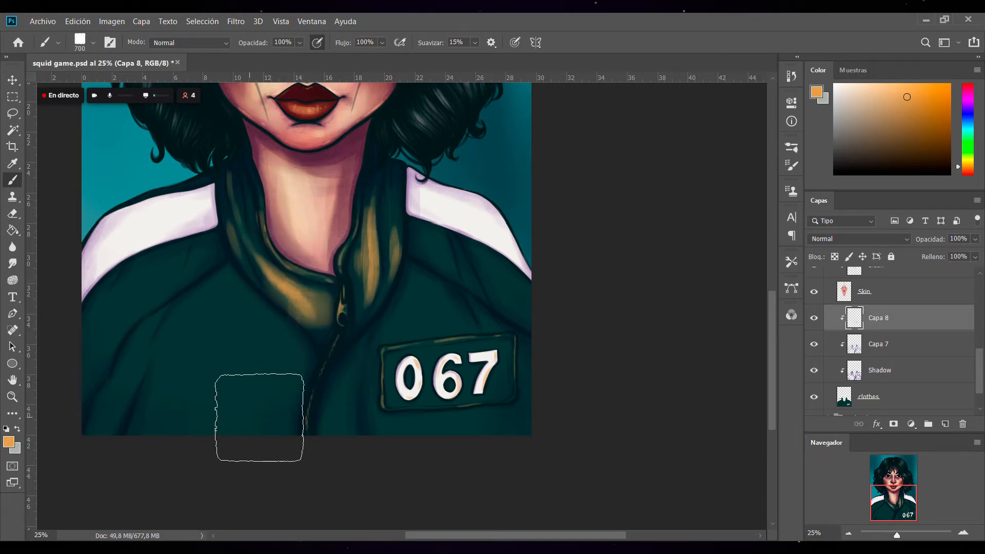
pyautogui.moveTo(132, 226); pyautogui.dragTo(201, 192)
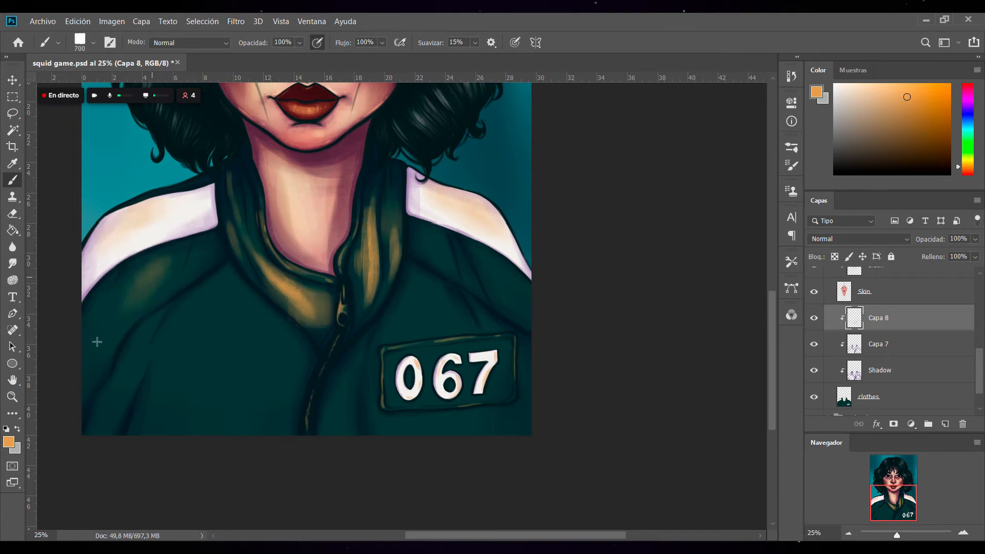
# Paint broad orange highlights over both green shoulders and sleeves, below the white stripes.
pyautogui.moveTo(148, 277); pyautogui.dragTo(74, 412)
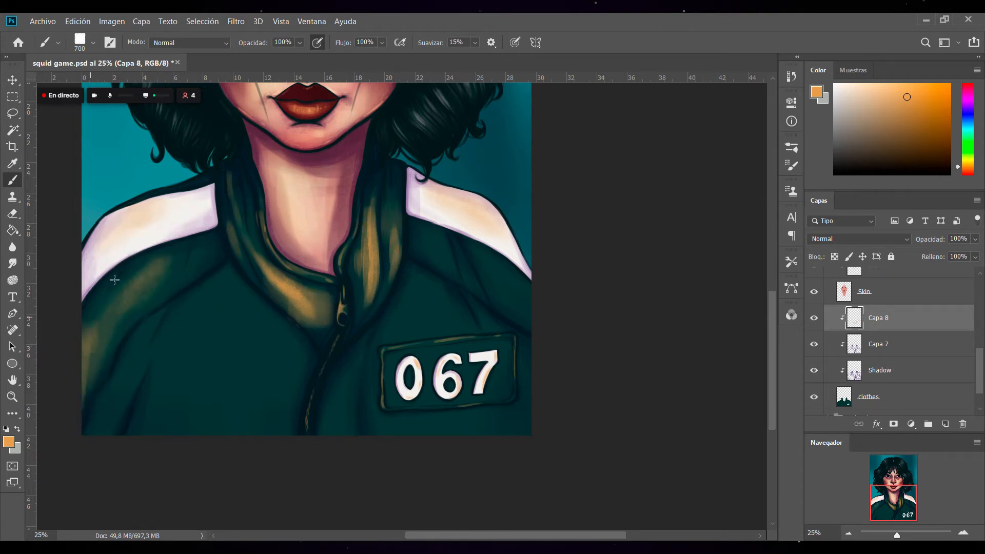
pyautogui.moveTo(99, 299); pyautogui.dragTo(76, 381)
pyautogui.moveTo(122, 286); pyautogui.dragTo(84, 338)
pyautogui.moveTo(207, 242); pyautogui.dragTo(139, 298)
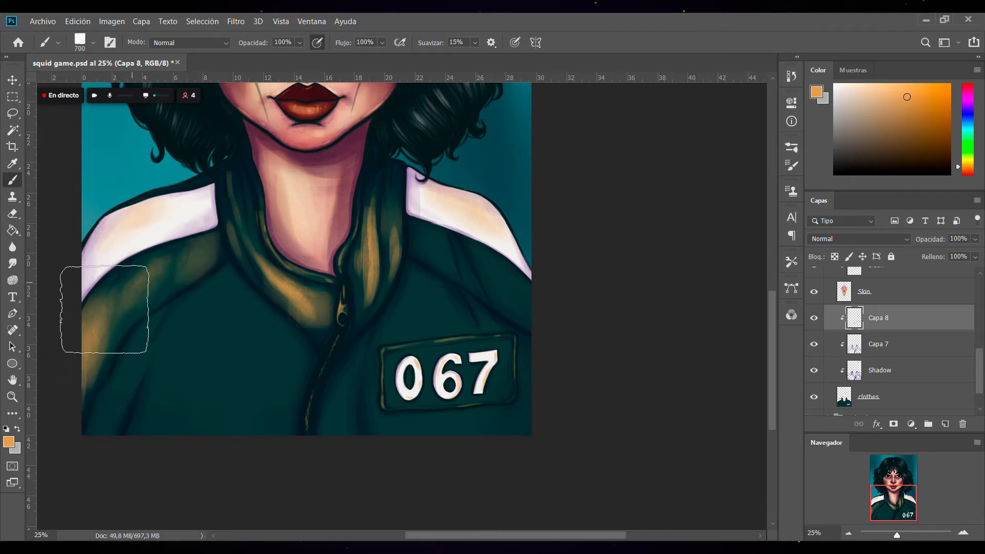
pyautogui.moveTo(98, 436); pyautogui.dragTo(126, 377)
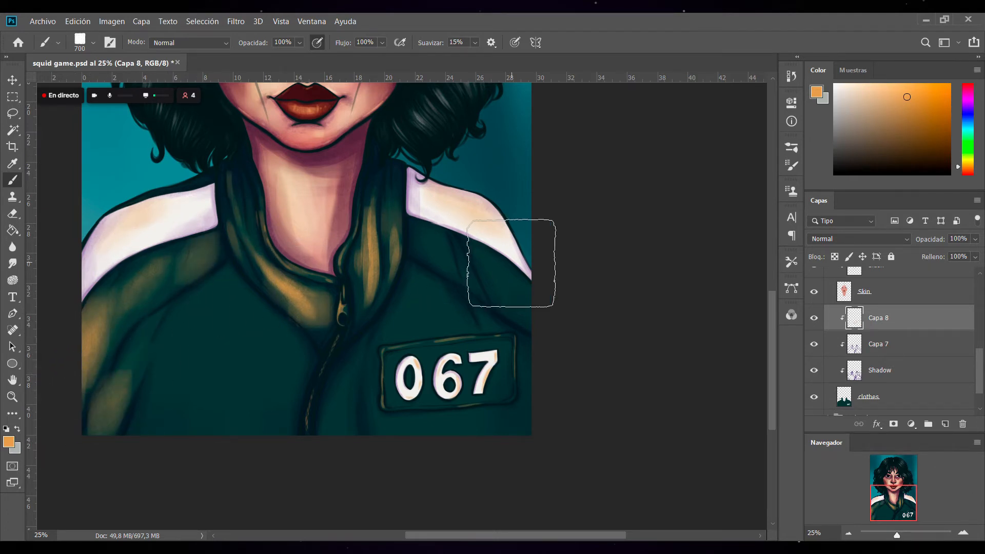
pyautogui.moveTo(500, 288); pyautogui.dragTo(554, 328)
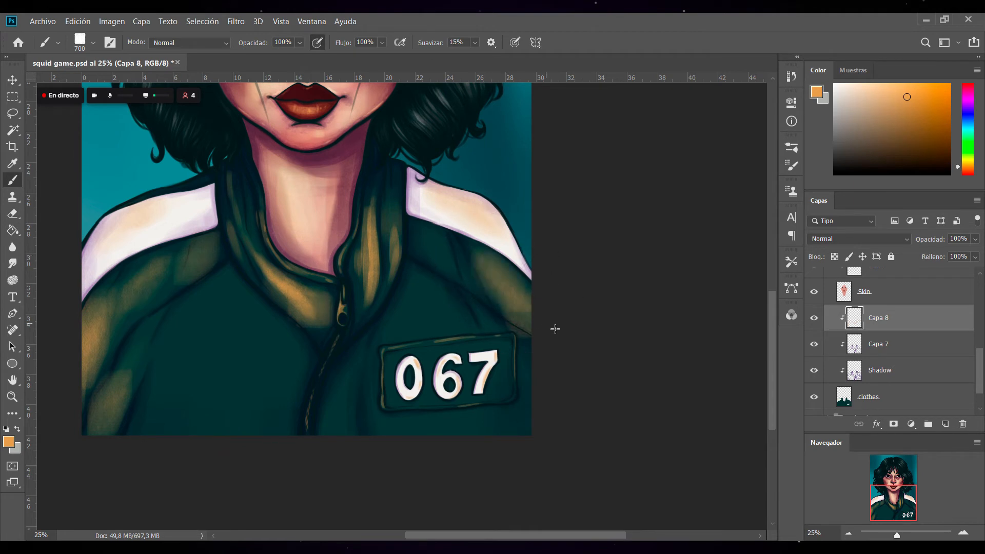
pyautogui.moveTo(416, 228); pyautogui.dragTo(487, 308)
pyautogui.moveTo(421, 284); pyautogui.dragTo(366, 357)
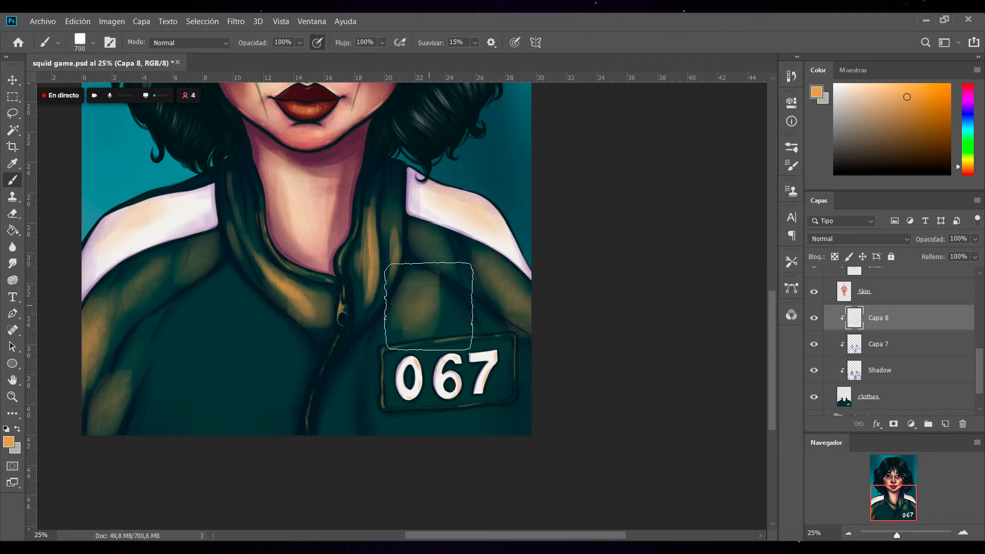
pyautogui.hotkey('ctrl', 'z')
pyautogui.hotkey('ctrl', 'z')
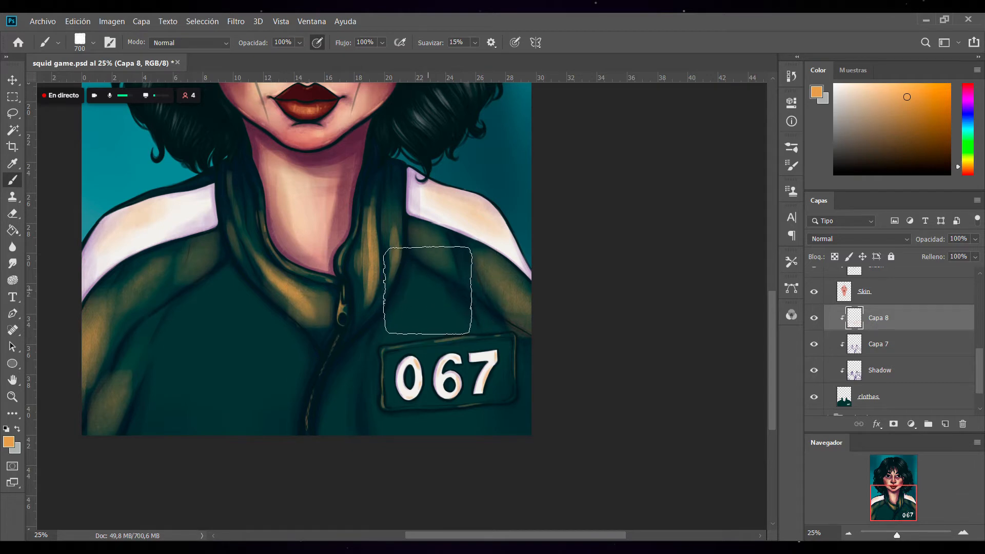
# Paint orange highlights on the chest panel around the number patch and beside the zipper, undoing and repainting the zipper-side strokes.
pyautogui.moveTo(425, 287); pyautogui.dragTo(360, 358)
pyautogui.moveTo(436, 304)
pyautogui.mouseDown()
pyautogui.moveTo(387, 352)
pyautogui.moveTo(403, 341)
pyautogui.mouseUp()
pyautogui.moveTo(330, 449); pyautogui.dragTo(379, 322)
pyautogui.moveTo(339, 432)
pyautogui.mouseDown()
pyautogui.moveTo(341, 399)
pyautogui.moveTo(385, 315)
pyautogui.mouseUp()
pyautogui.hotkey('ctrl', 'z')
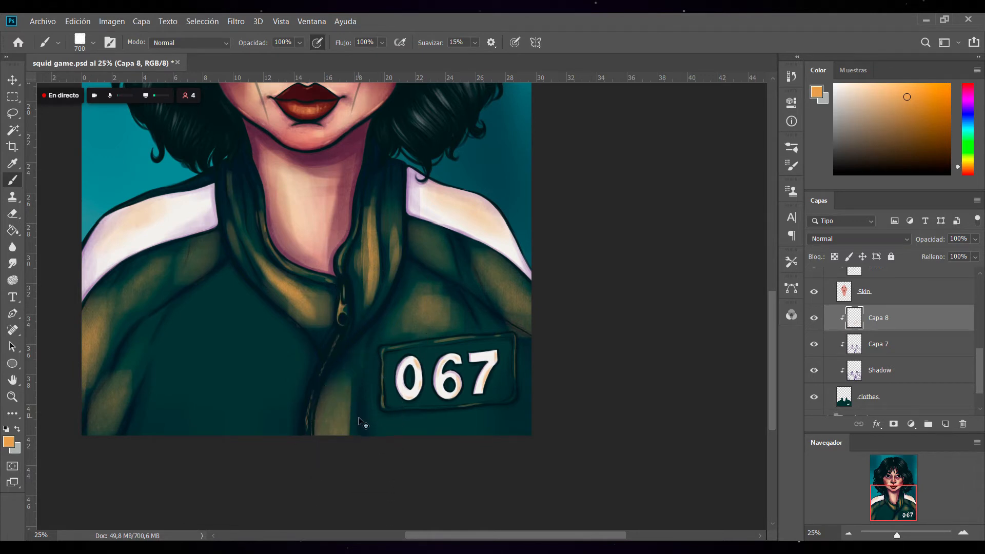
pyautogui.hotkey('ctrl', 'z')
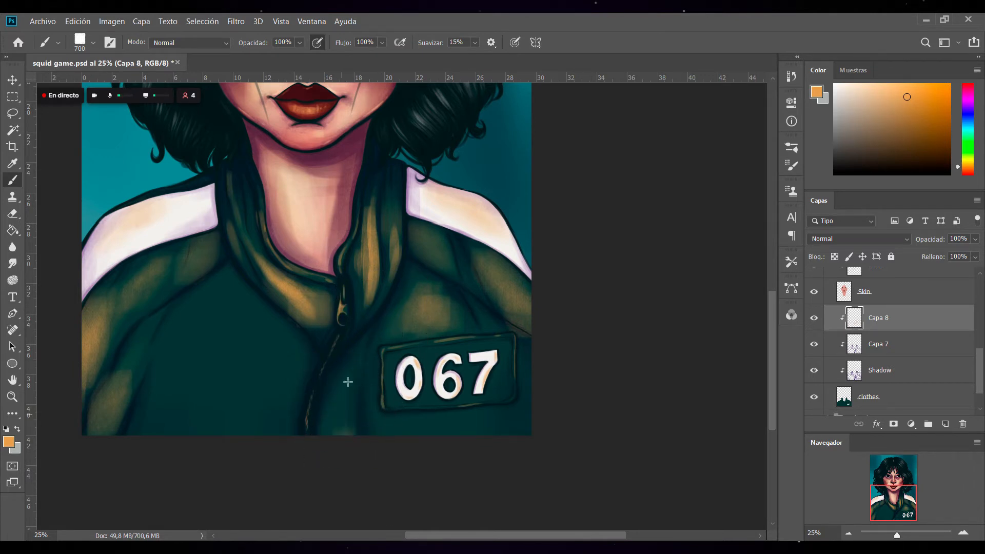
pyautogui.moveTo(341, 427); pyautogui.dragTo(384, 325)
pyautogui.moveTo(331, 448); pyautogui.dragTo(372, 338)
pyautogui.moveTo(336, 423); pyautogui.dragTo(374, 333)
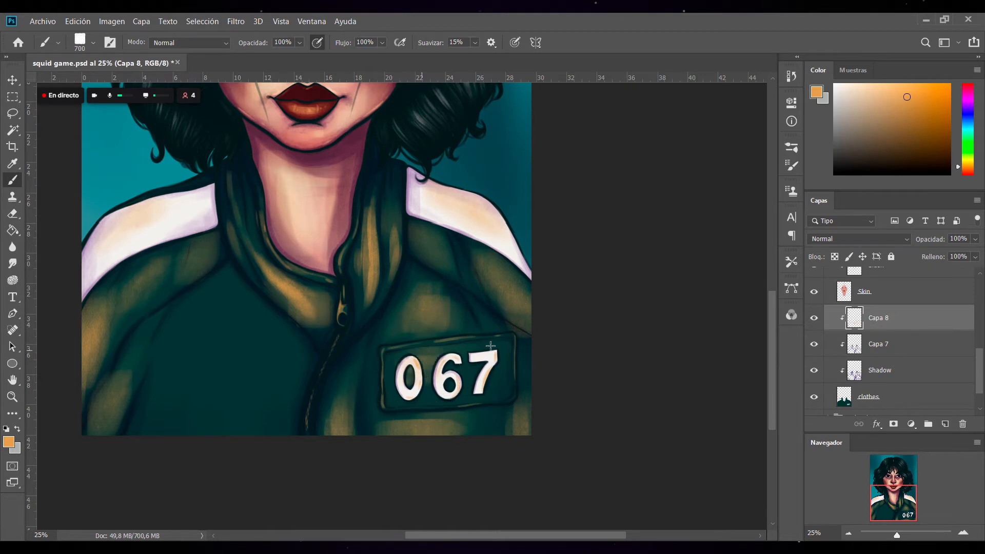
# Enlarge the brush to 1400 and fill the large chest panel opposite the number patch with broad orange highlights.
pyautogui.press(']')
pyautogui.press(']')
pyautogui.press(']')
pyautogui.press(']')
pyautogui.press(']')
pyautogui.moveTo(200, 434)
pyautogui.mouseDown()
pyautogui.moveTo(223, 308)
pyautogui.moveTo(166, 449)
pyautogui.mouseUp()
pyautogui.moveTo(238, 327)
pyautogui.mouseDown()
pyautogui.moveTo(262, 434)
pyautogui.moveTo(239, 377)
pyautogui.moveTo(221, 345)
pyautogui.mouseUp()
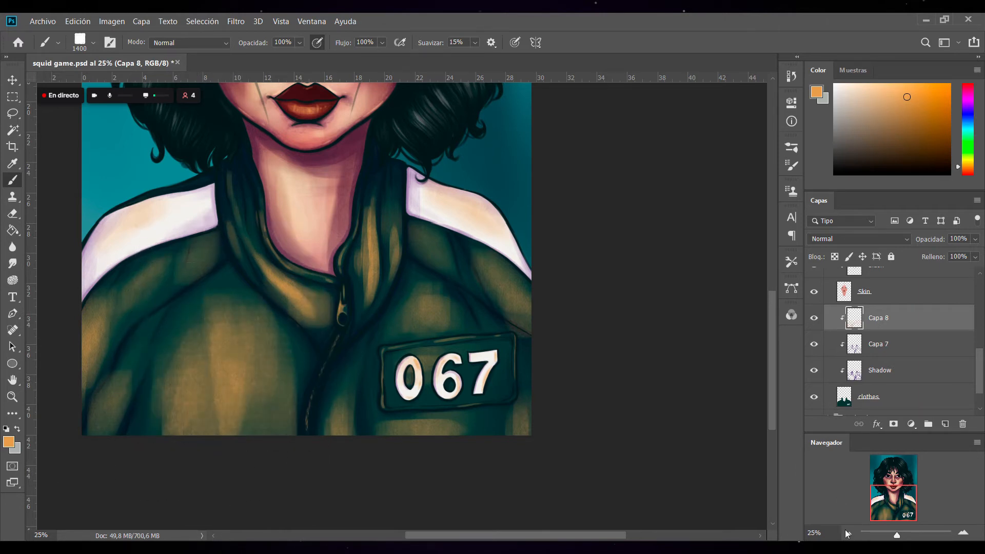
# With the whole portrait in view, try blend modes such as Aclarar, Disolver and Subexposición lineal on Capa 8.
pyautogui.click(846, 528)
pyautogui.click(846, 529)
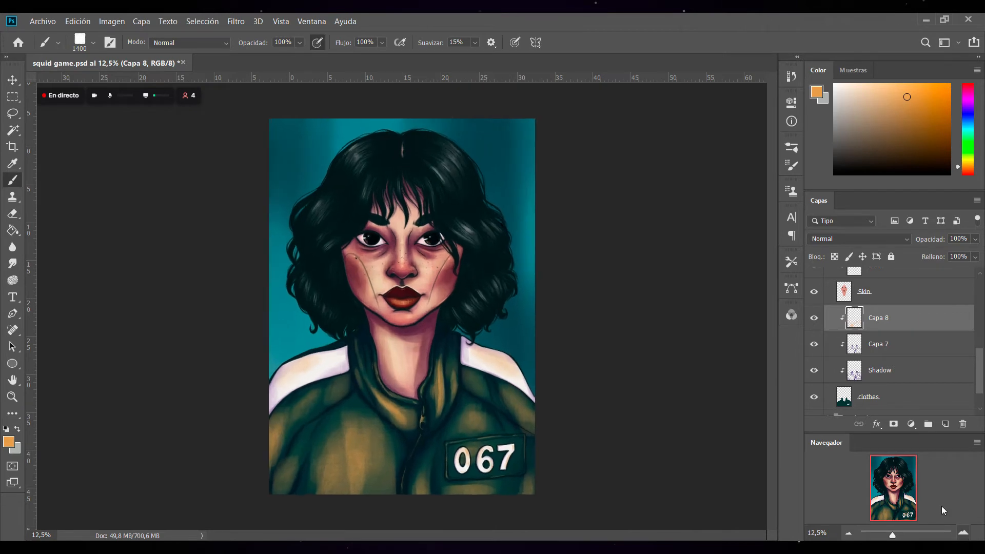
pyautogui.hotkey('ctrl', '+')
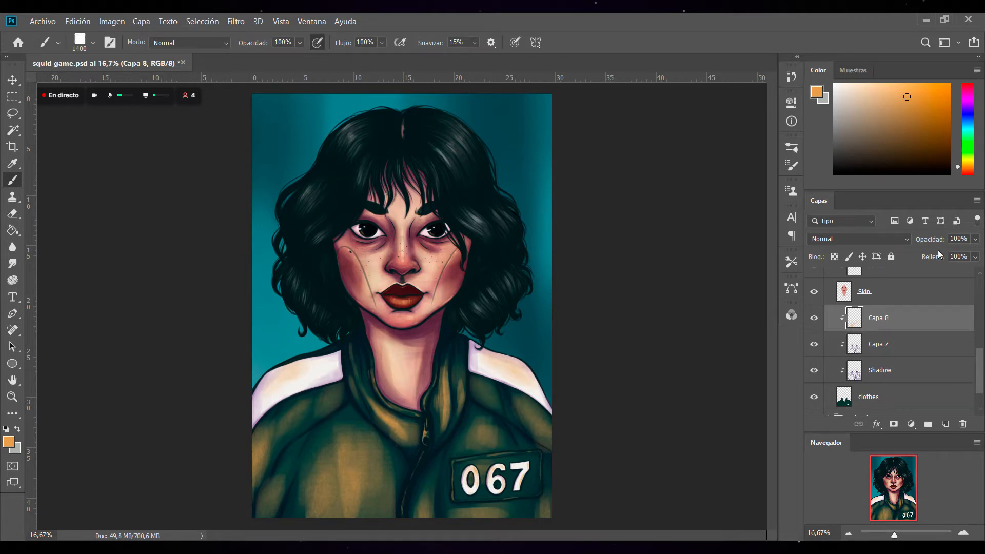
pyautogui.click(867, 241)
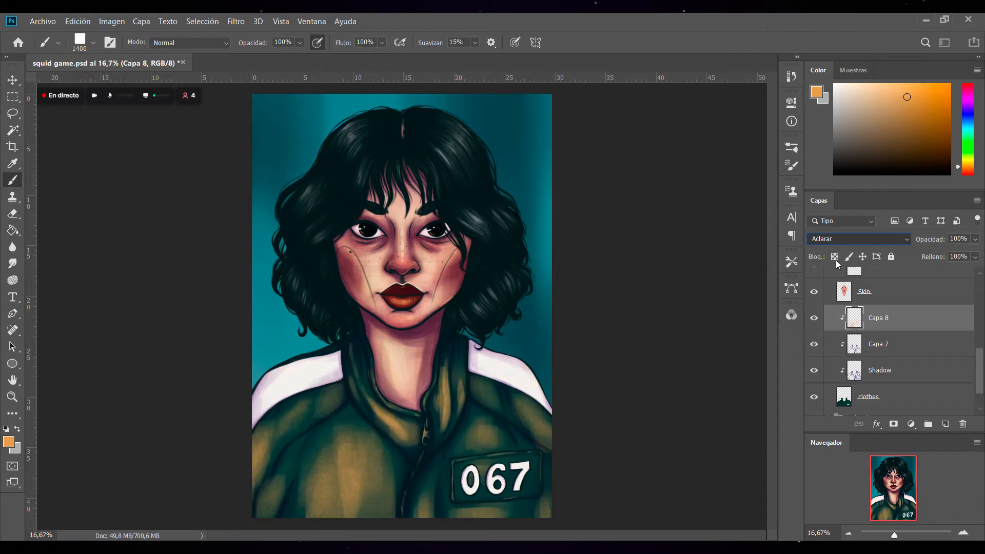
pyautogui.press('Up')
pyautogui.press('Up')
pyautogui.press('Up')
pyautogui.press('Up')
pyautogui.press('Up')
pyautogui.press('Up')
pyautogui.press('Up')
pyautogui.press('Down')
pyautogui.press('Down')
pyautogui.press('Up')
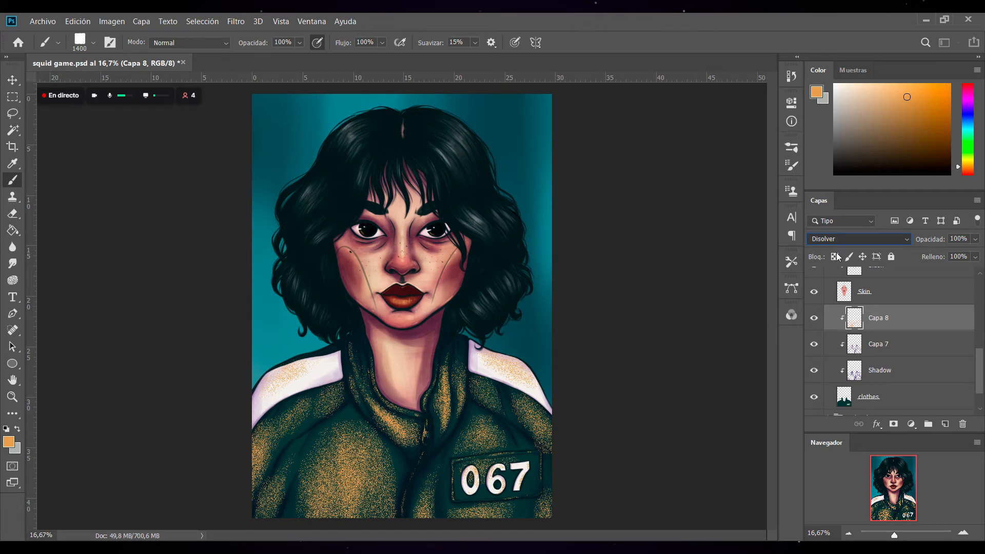
pyautogui.press('Down')
pyautogui.press('Down')
pyautogui.press('Down')
pyautogui.press('Down')
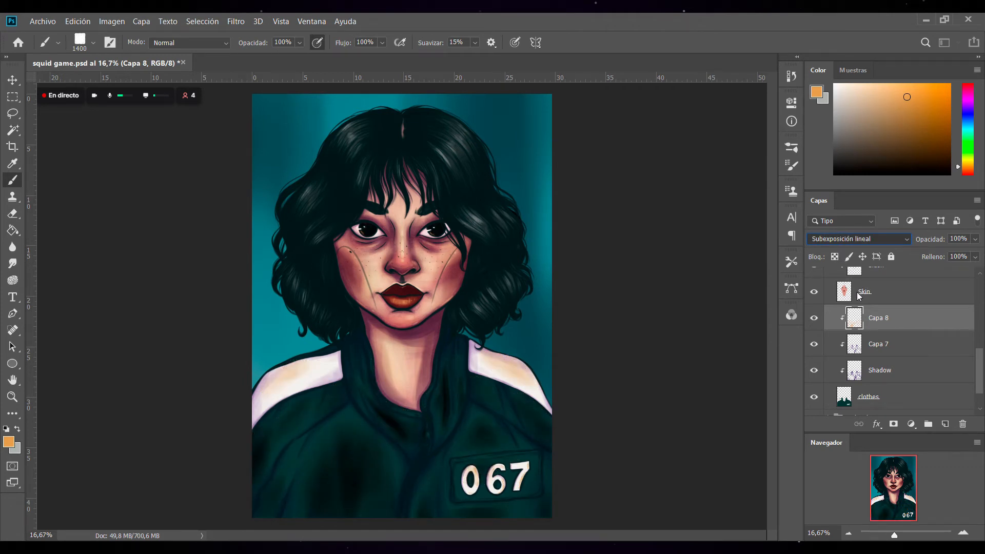
# Try the Sobreexponer color, Sobreexpos. lineal (Añadir), Color más claro and Superponer blend modes on Capa 8.
pyautogui.press('Down')
pyautogui.press('Down')
pyautogui.press('Down')
pyautogui.press('Down')
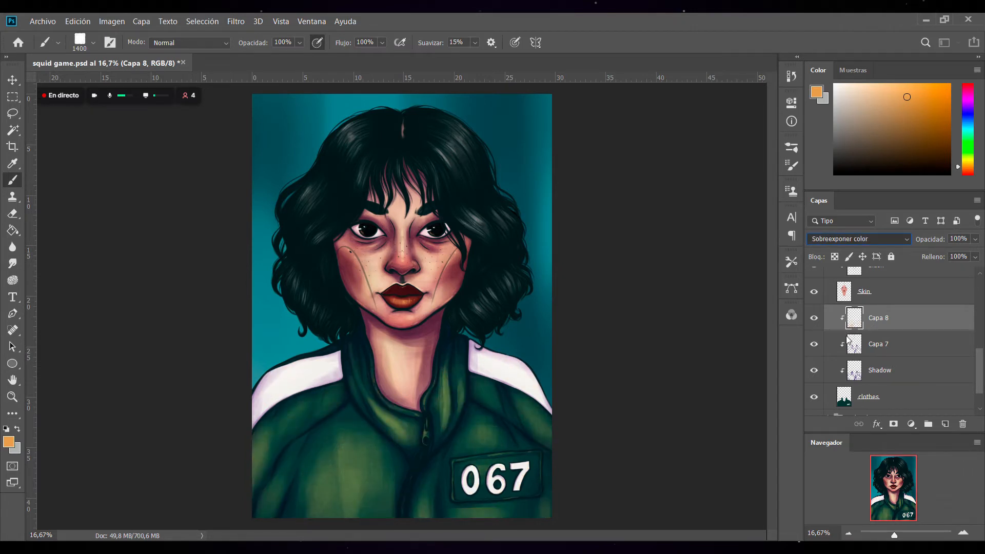
pyautogui.press('Down')
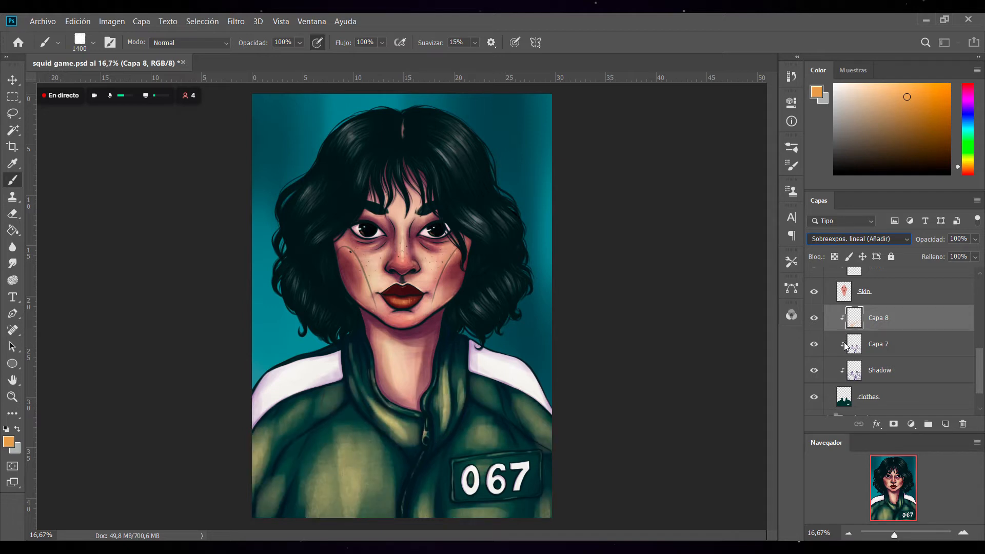
pyautogui.press('Down')
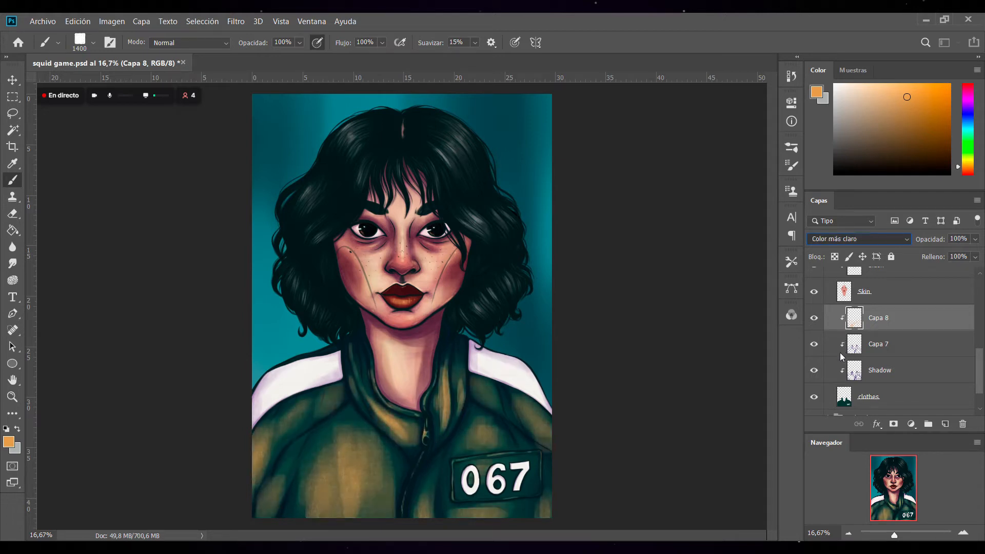
pyautogui.press('Down')
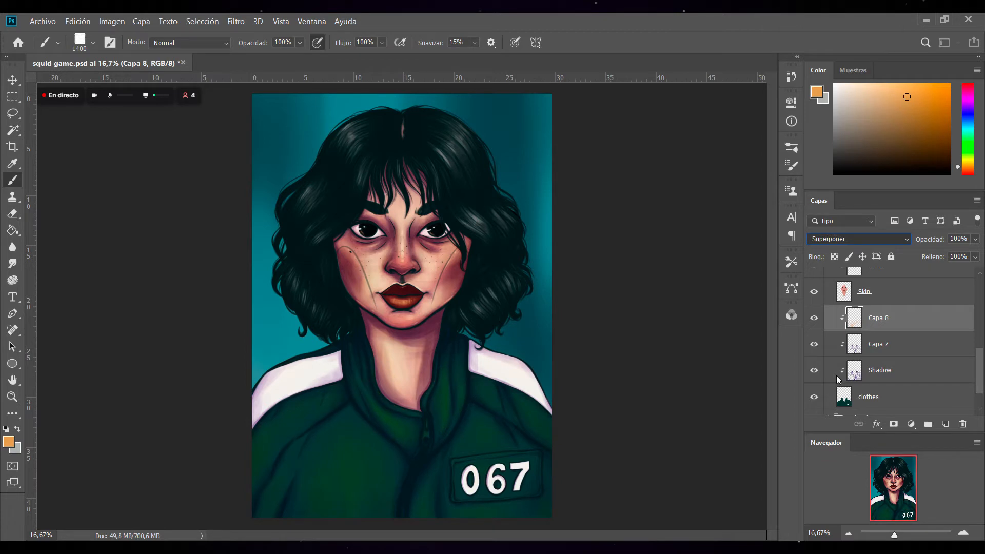
# Compare Sobreexponer color, Color más claro and Superponer once more as blend modes for the orange highlight layer.
pyautogui.press('Up')
pyautogui.press('Up')
pyautogui.press('Up')
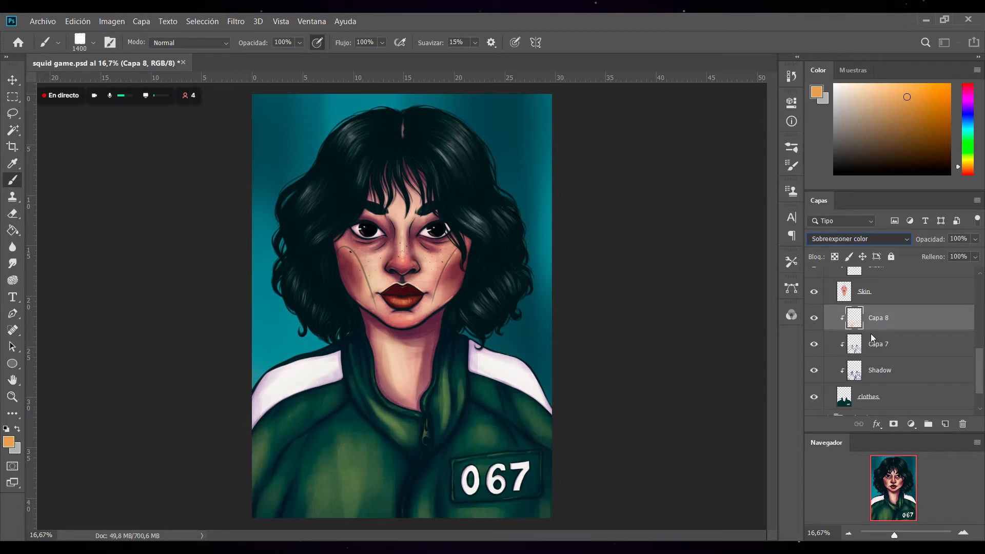
pyautogui.press('Down')
pyautogui.press('Down')
pyautogui.press('Down')
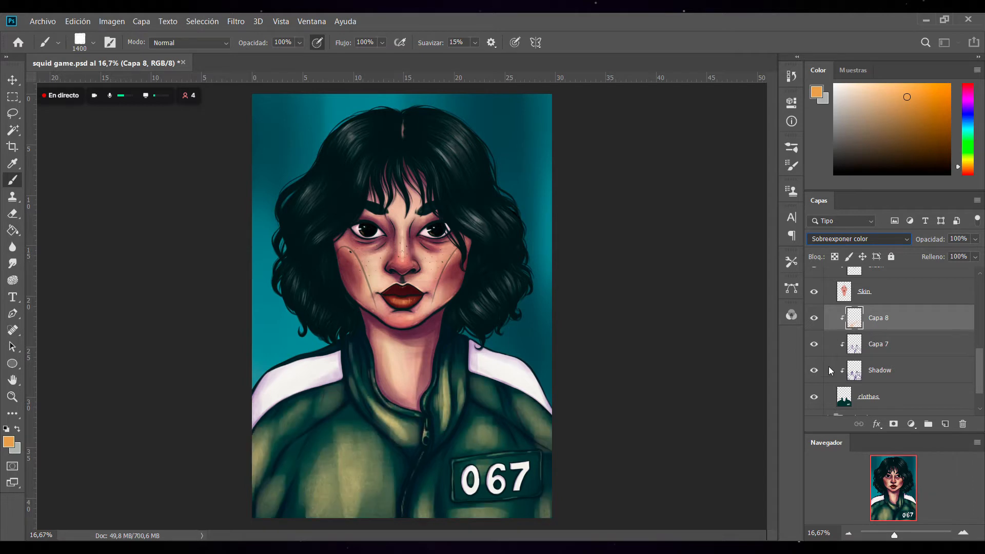
pyautogui.press('Up')
pyautogui.press('Up')
pyautogui.press('Down')
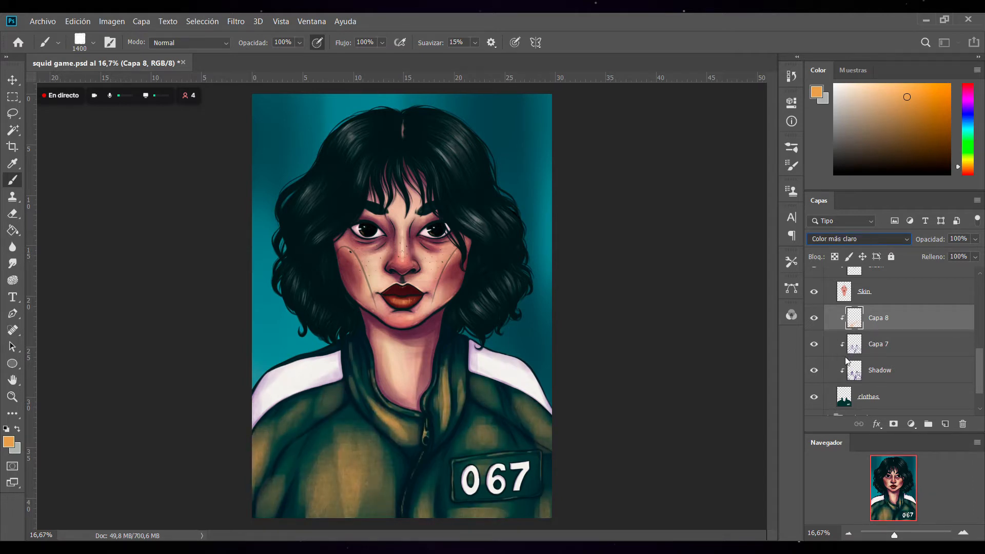
pyautogui.press('Down')
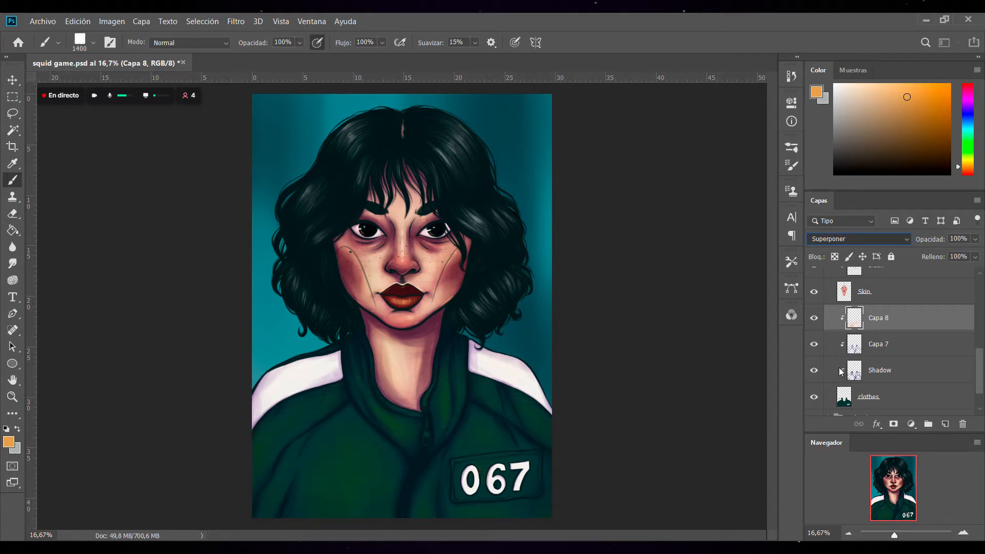
# Try further blend modes on Capa 8, such as Luz fuerte and Dividir, to judge the orange highlights.
pyautogui.press('Up')
pyautogui.press('Down')
pyautogui.press('Down')
pyautogui.press('Down')
pyautogui.press('Up')
pyautogui.press('Down')
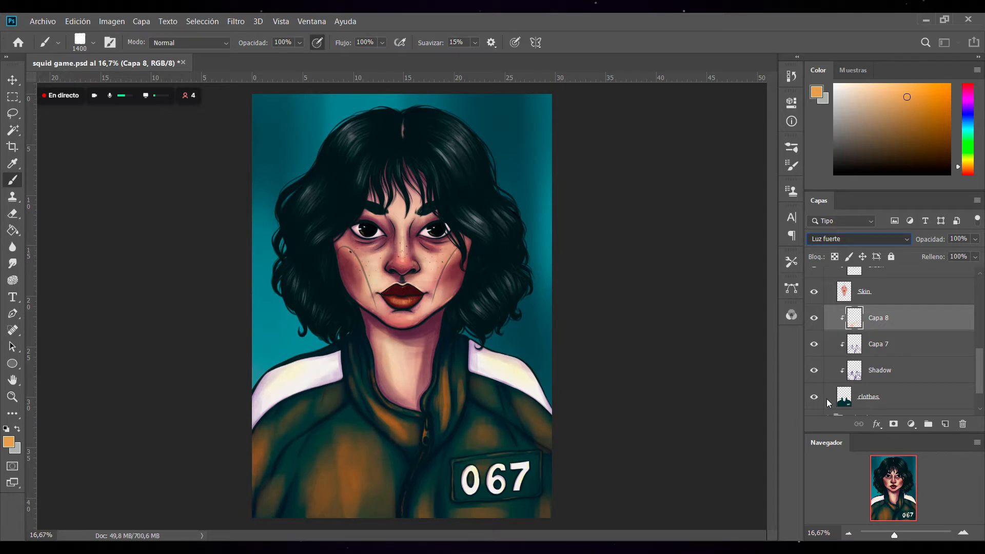
pyautogui.press('Down')
pyautogui.press('Down')
pyautogui.press('Down')
pyautogui.press('Down')
pyautogui.press('Down')
pyautogui.press('Down')
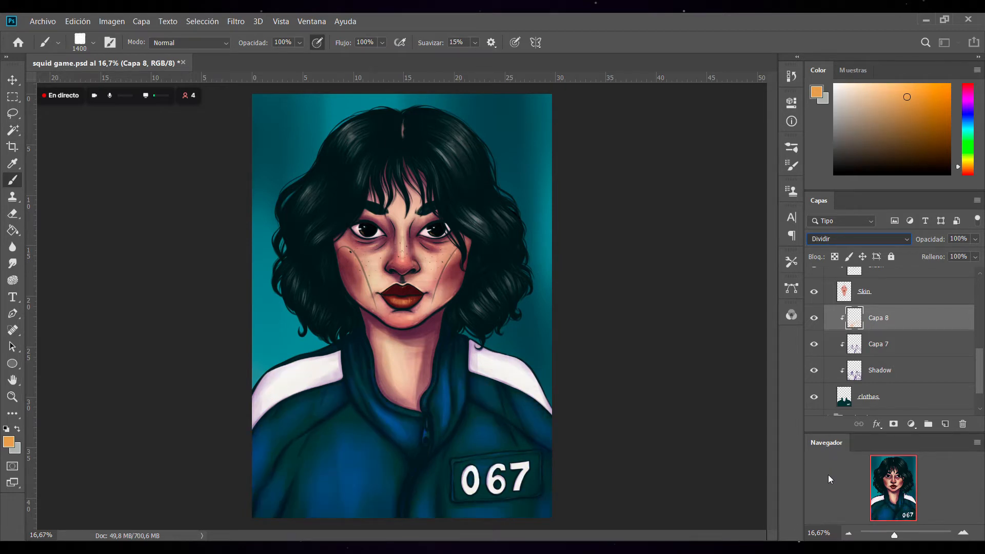
# Try the Luminosidad, Color and Saturación blend modes on the orange highlight layer Capa 8.
pyautogui.press('Down')
pyautogui.press('Down')
pyautogui.press('Down')
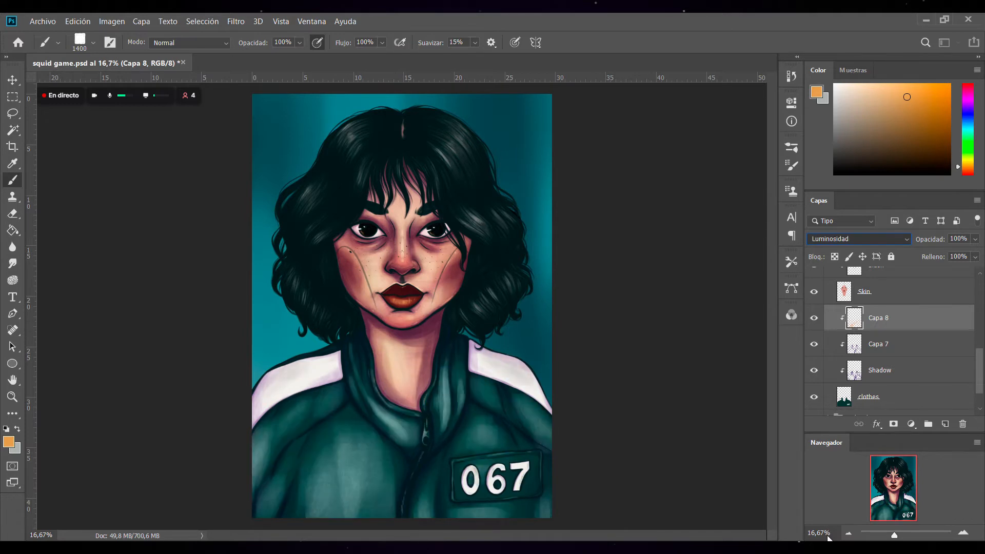
pyautogui.press('Down')
pyautogui.press('Up')
pyautogui.press('Down')
pyautogui.press('Up')
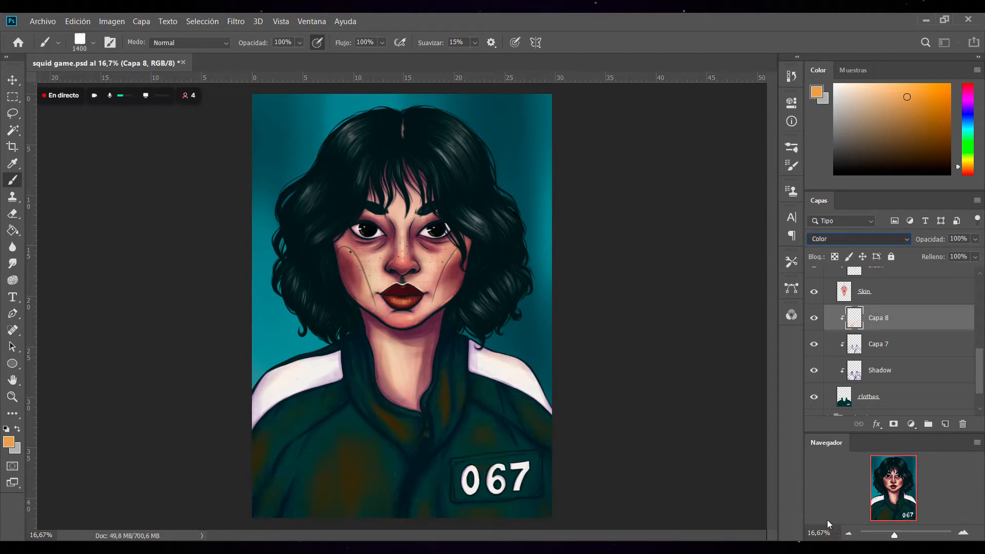
pyautogui.press('Up')
pyautogui.press('Down')
pyautogui.press('Up')
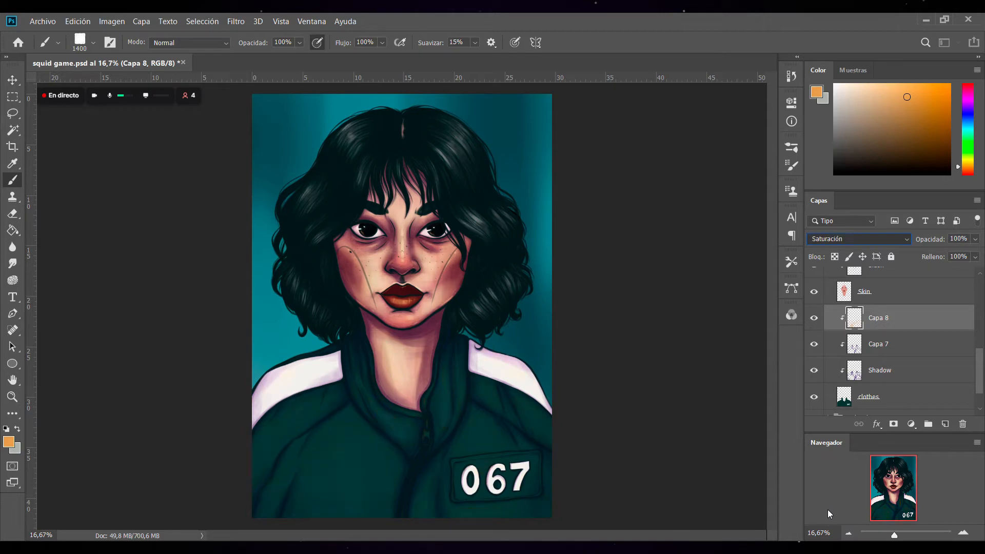
# Go back through the blend modes of Capa 8, trying Exclusión and Luz intensa.
pyautogui.press('Up')
pyautogui.press('Up')
pyautogui.press('Up')
pyautogui.press('Up')
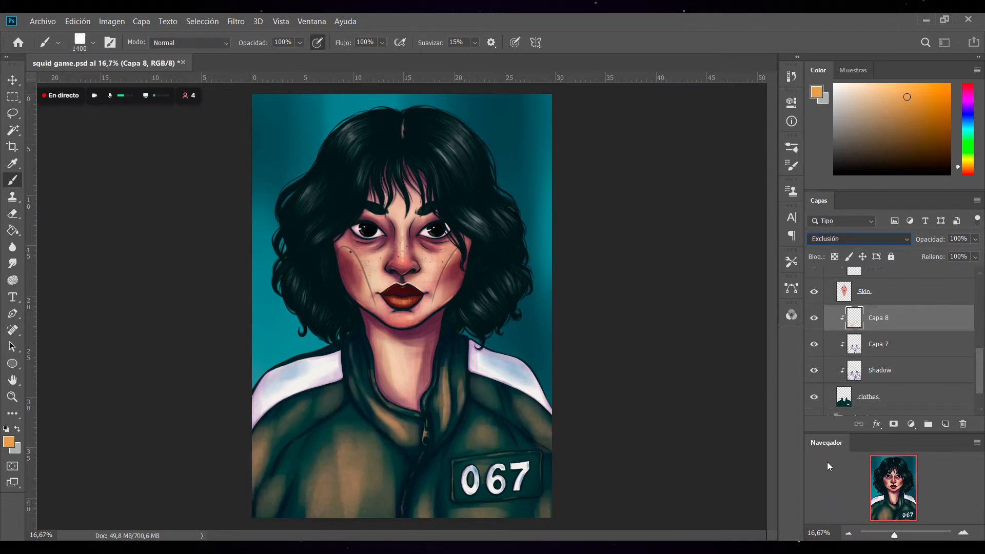
pyautogui.press('Up')
pyautogui.press('Up')
pyautogui.press('Up')
pyautogui.press('Up')
pyautogui.press('Up')
pyautogui.press('Up')
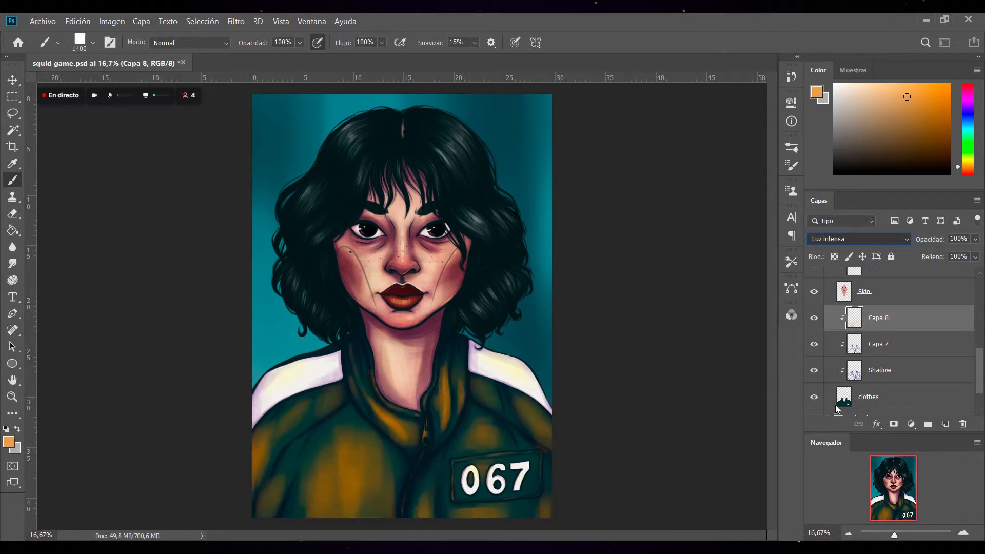
# Compare Luz suave, Sobreexponer color, Color más claro and Superponer as blend modes for Capa 8.
pyautogui.press('Up')
pyautogui.press('Up')
pyautogui.press('Up')
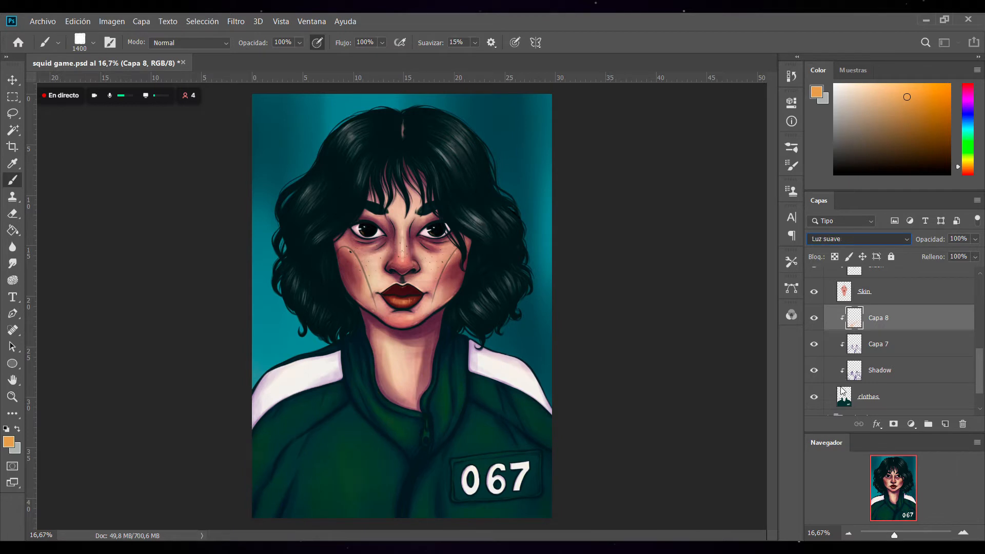
pyautogui.press('Up')
pyautogui.press('Up')
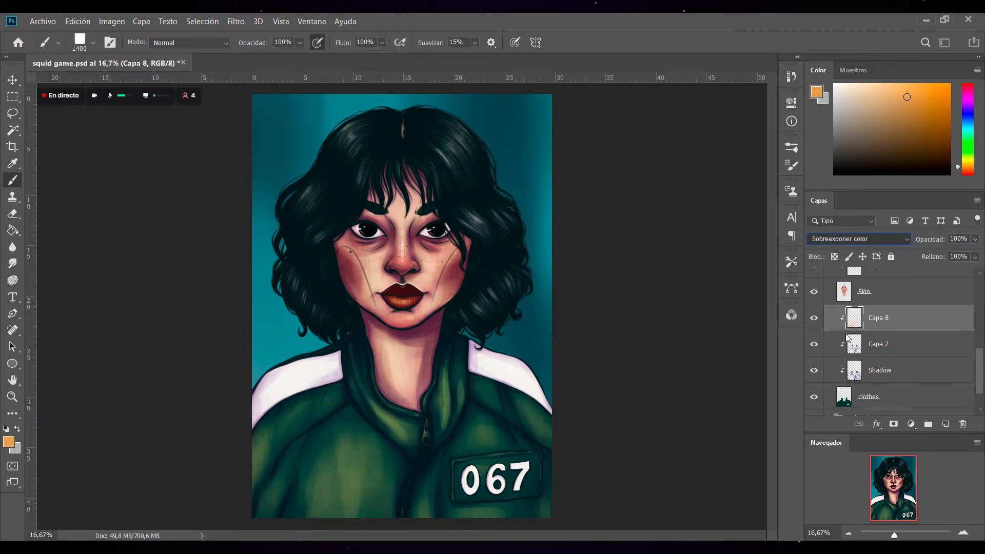
pyautogui.press('Down')
pyautogui.press('Down')
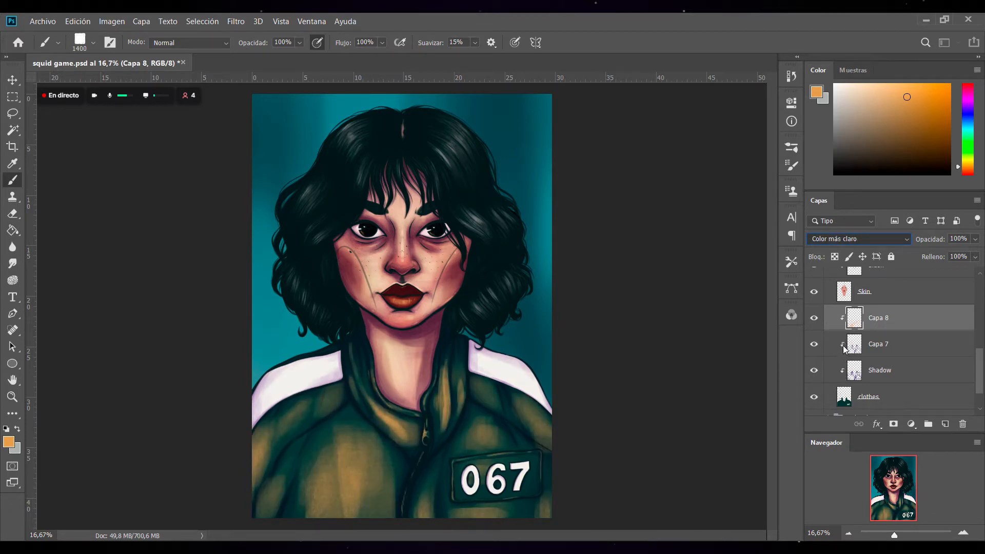
pyautogui.press('Up')
pyautogui.press('Up')
pyautogui.press('Down')
pyautogui.press('Up')
pyautogui.press('Down')
pyautogui.press('Down')
pyautogui.press('Down')
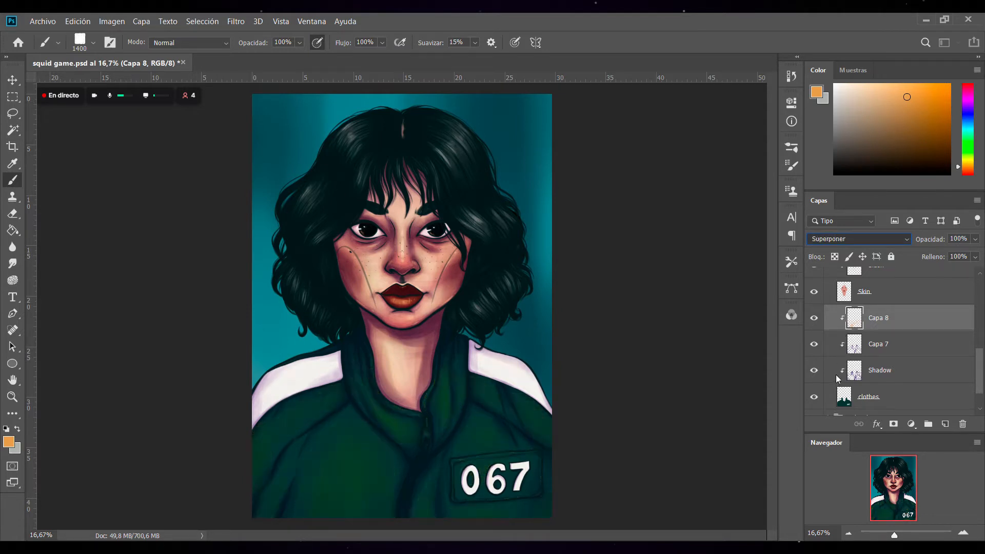
# Set Capa 8 to Color más claro at 21% opacity and compare the jacket with the layer hidden and shown.
pyautogui.press('Up')
pyautogui.press('Up')
pyautogui.press('Down')
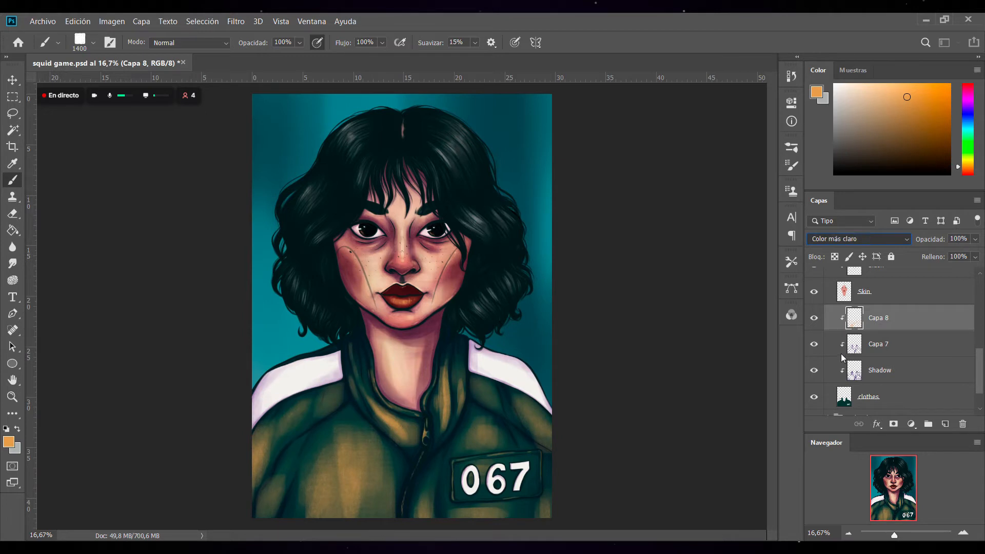
pyautogui.press('Up')
pyautogui.press('Down')
pyautogui.press('Up')
pyautogui.press('Down')
pyautogui.press('Return')
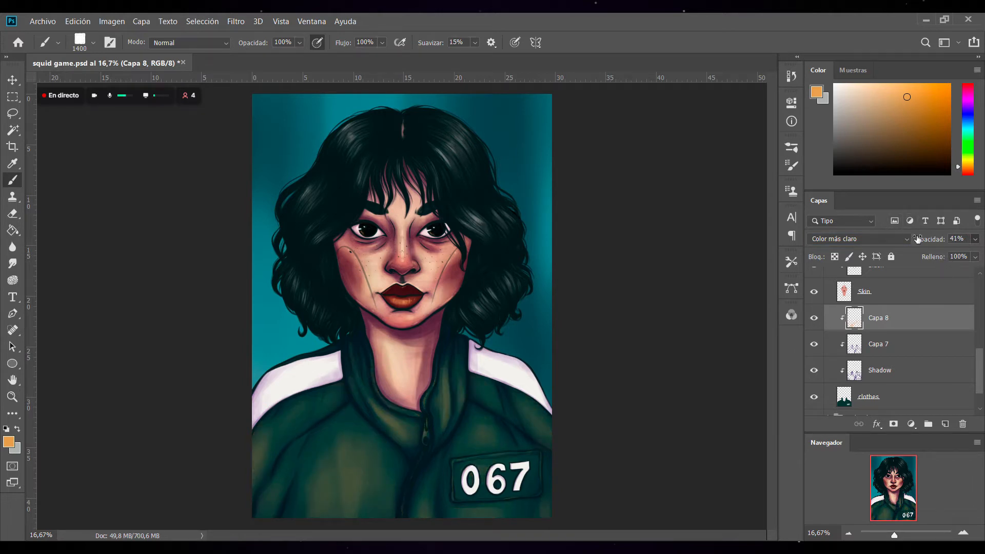
pyautogui.click(930, 255)
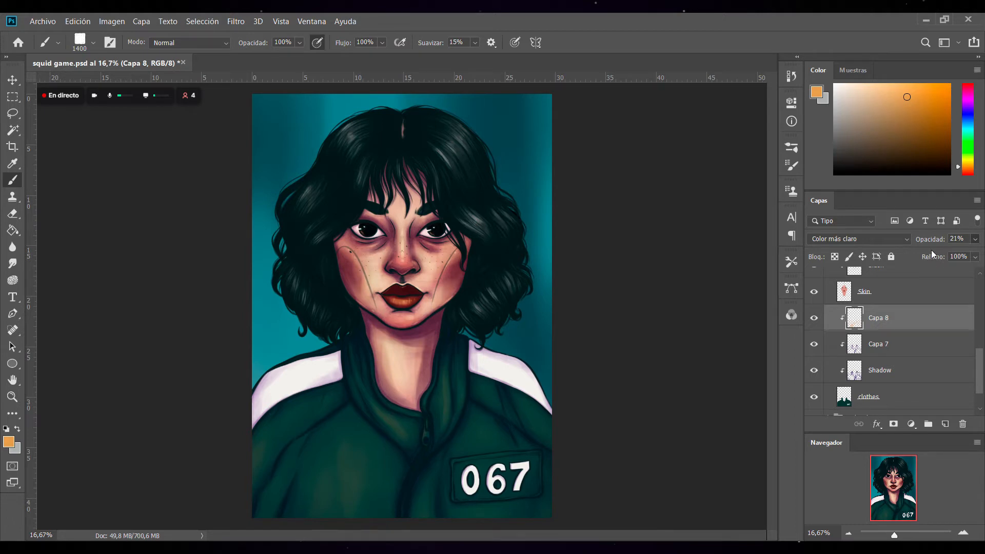
pyautogui.click(819, 321)
pyautogui.click(815, 320)
# At the reduced opacity, try other blend modes on Capa 8, such as Sobreexpos. lineal (Añadir) and Mezcla definida.
pyautogui.click(909, 239)
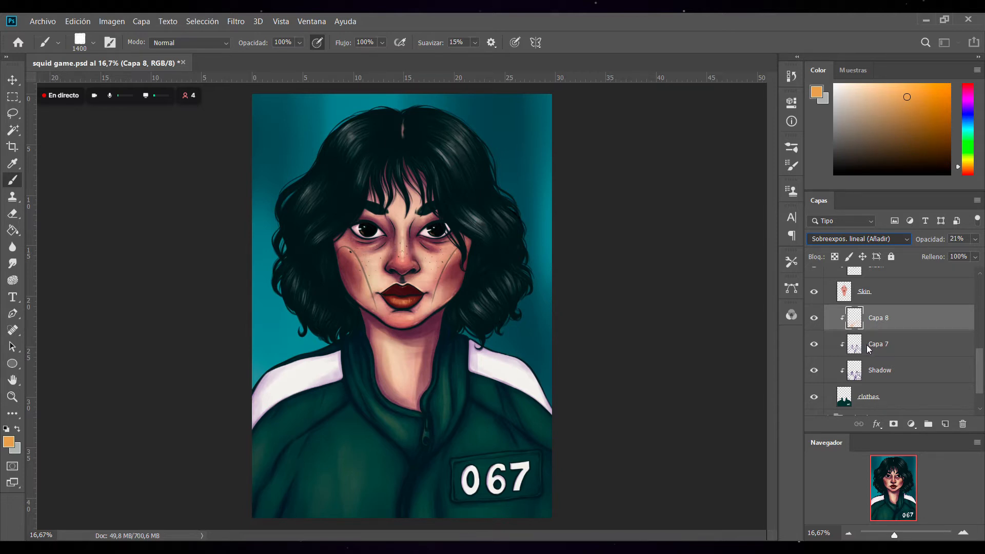
pyautogui.press('Down')
pyautogui.press('Down')
pyautogui.press('Down')
pyautogui.press('Down')
pyautogui.press('Down')
pyautogui.press('Down')
pyautogui.press('Up')
pyautogui.press('Up')
pyautogui.press('Up')
pyautogui.press('Up')
pyautogui.press('Up')
pyautogui.press('Up')
pyautogui.press('Up')
pyautogui.press('Up')
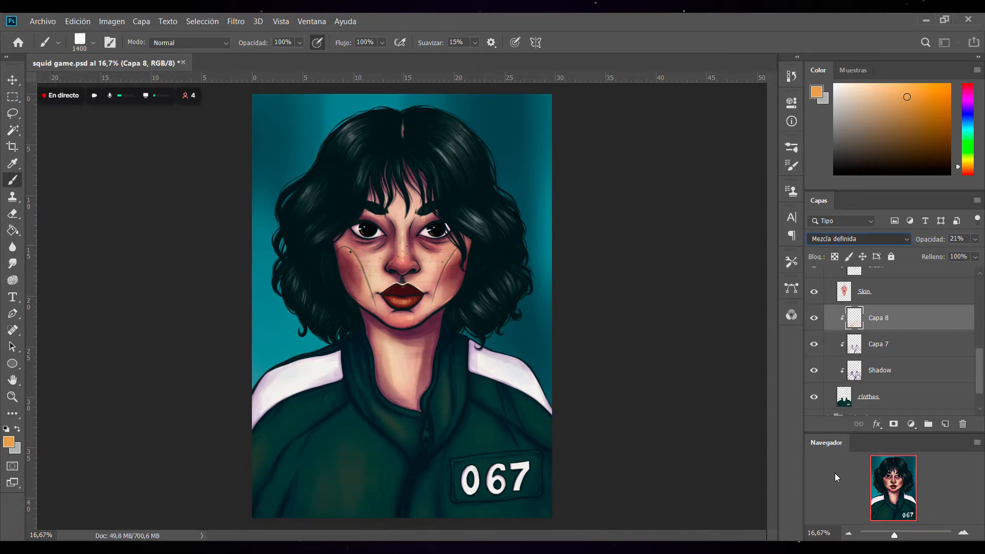
# Compare Sobreexponer color with Color más claro on Capa 8, keep Color más claro and set the opacity to 28%.
pyautogui.press('Down')
pyautogui.press('Down')
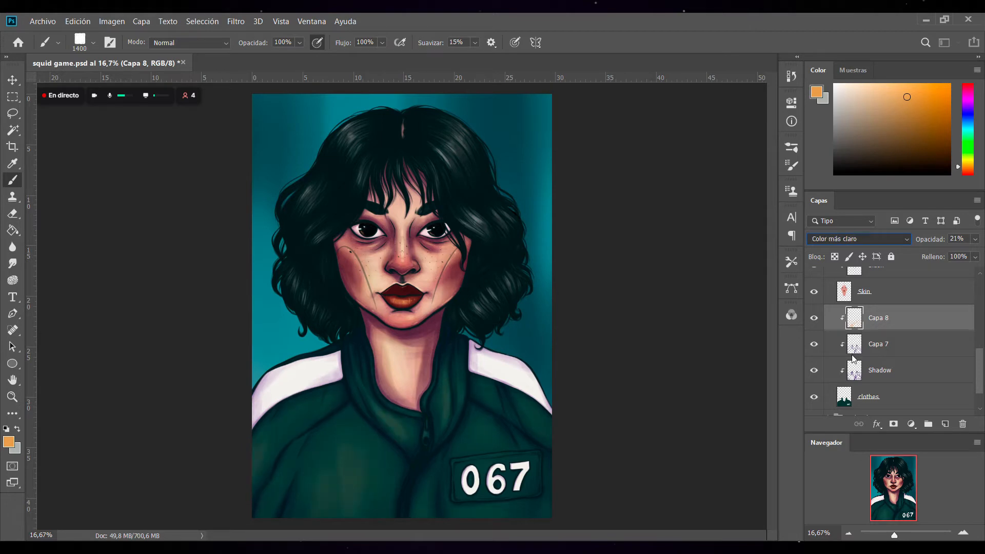
pyautogui.press('Up')
pyautogui.press('Down')
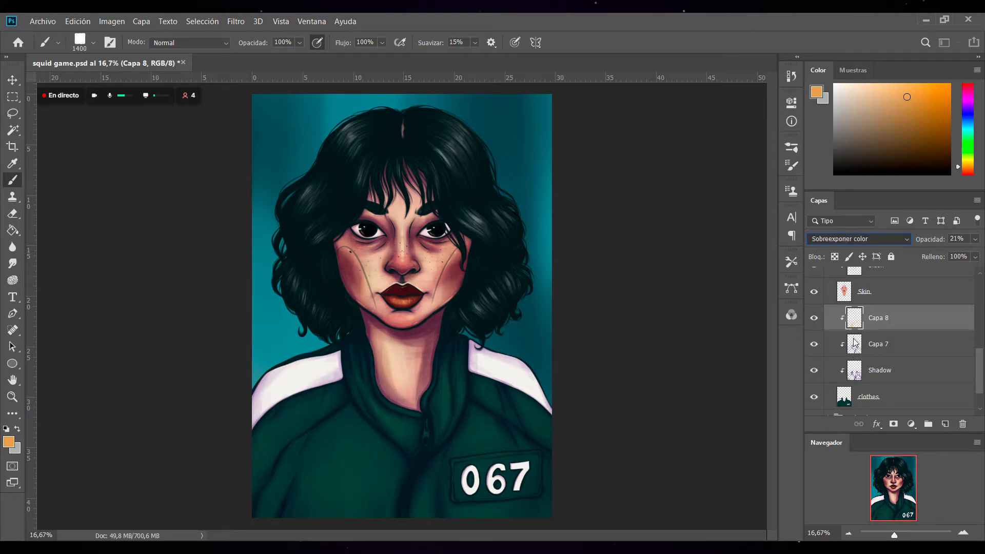
pyautogui.press('Return')
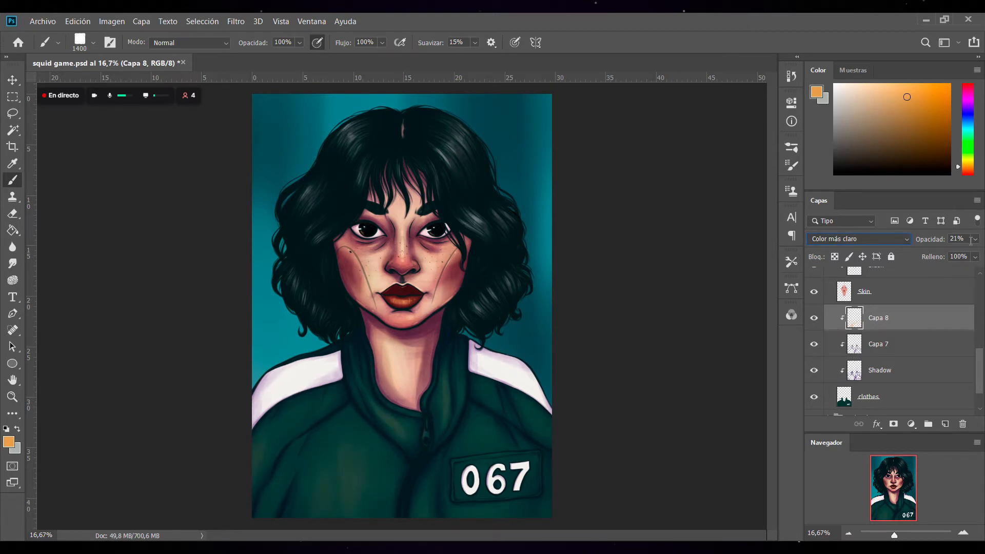
pyautogui.moveTo(938, 256); pyautogui.dragTo(938, 255)
# Add a new clipped layer above Capa 8 and set its blend mode to Sobreexponer color.
pyautogui.click(945, 424)
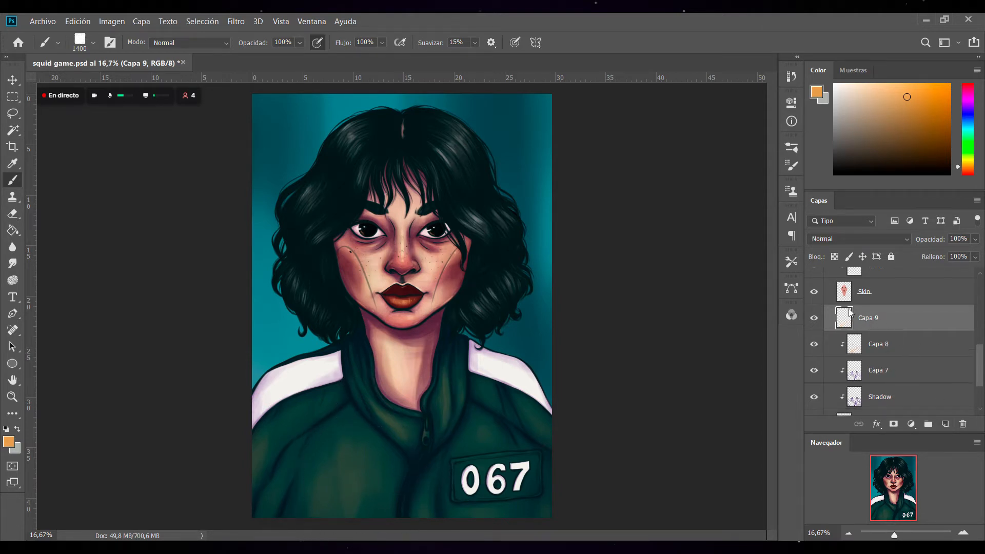
pyautogui.hotkey('ctrl', 'alt', 'g')
pyautogui.click(876, 245)
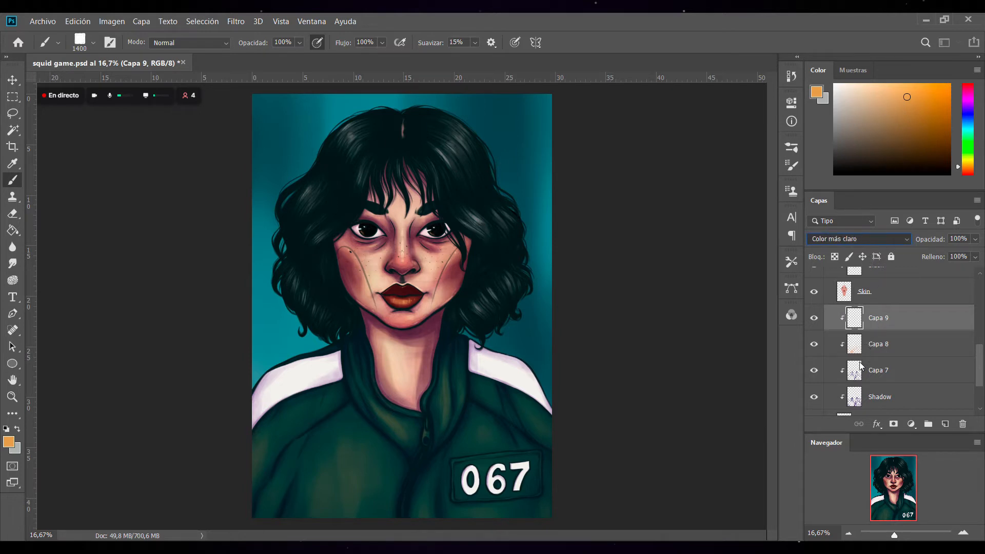
pyautogui.click(860, 334)
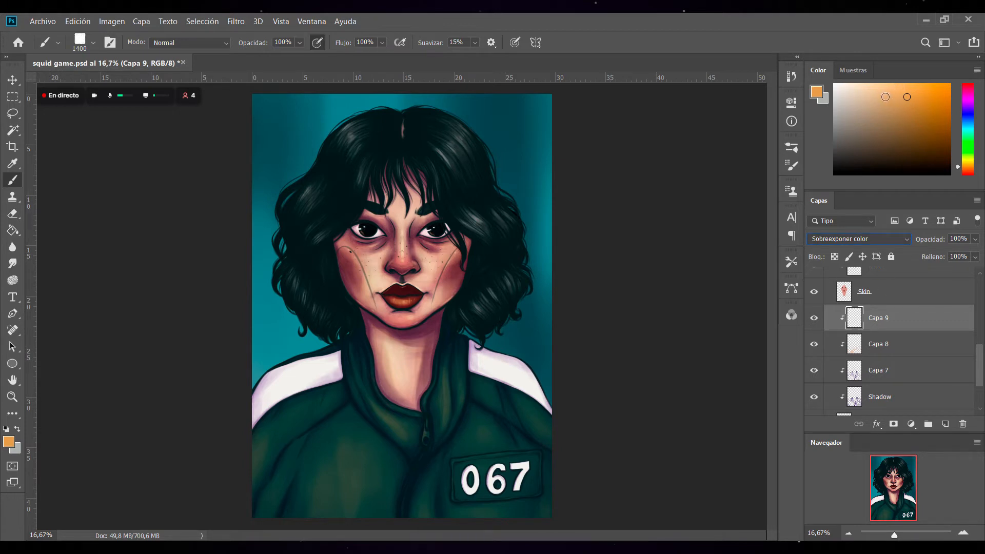
# Choose a deeper orange and paint broad highlights on Capa 9 over the collar, chest and sleeve around the number patch.
pyautogui.click(933, 102)
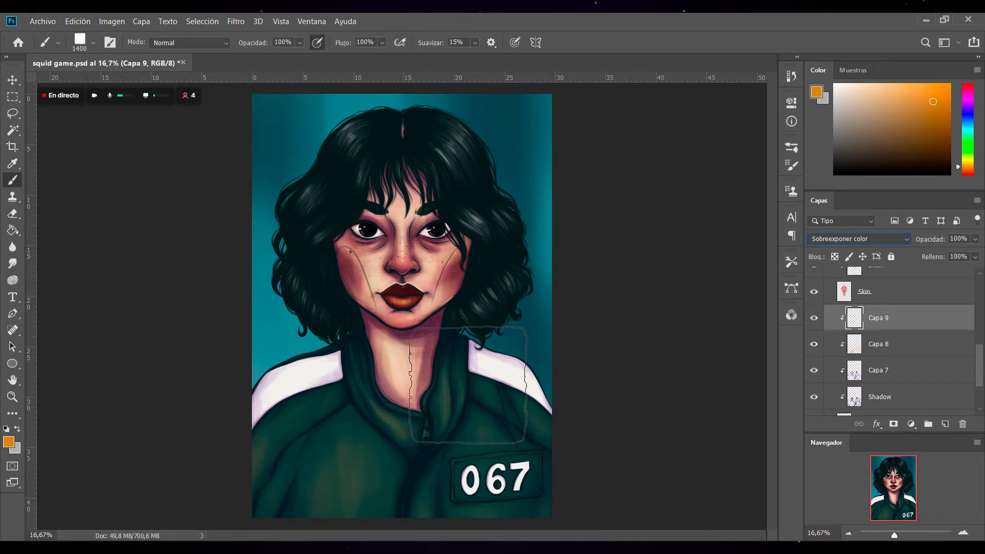
pyautogui.moveTo(467, 391); pyautogui.dragTo(455, 492)
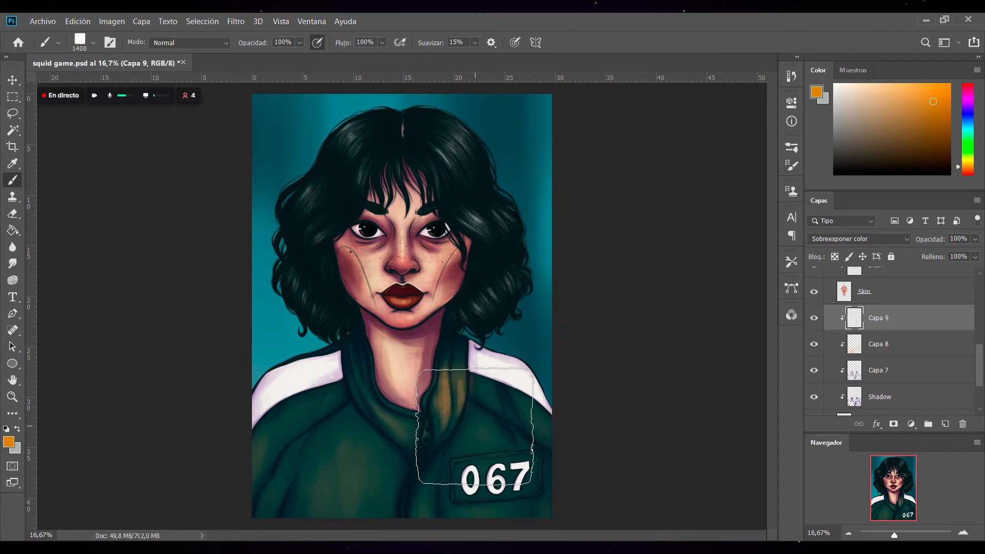
pyautogui.moveTo(464, 351)
pyautogui.mouseDown()
pyautogui.moveTo(462, 379)
pyautogui.moveTo(532, 411)
pyautogui.mouseUp()
pyautogui.moveTo(485, 389); pyautogui.dragTo(485, 454)
pyautogui.moveTo(496, 487)
pyautogui.mouseDown()
pyautogui.moveTo(492, 514)
pyautogui.moveTo(477, 512)
pyautogui.moveTo(541, 485)
pyautogui.mouseUp()
# Try stronger orange highlights across the collar and the opposite chest panel, saving the document before undoing those strokes.
pyautogui.moveTo(395, 516); pyautogui.dragTo(418, 429)
pyautogui.moveTo(348, 341); pyautogui.dragTo(364, 437)
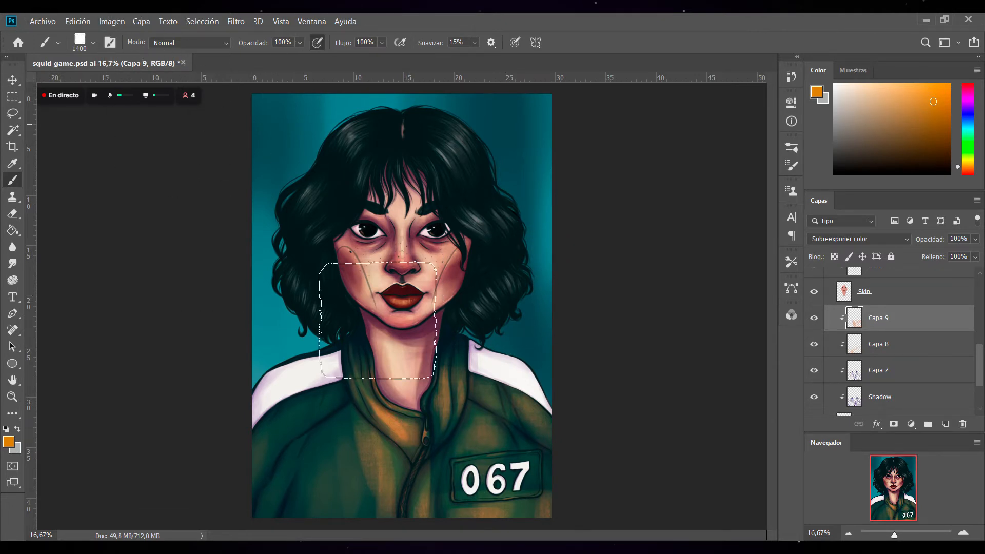
pyautogui.hotkey('ctrl', 'shift', 'z')
pyautogui.hotkey('ctrl', 'shift', 'z')
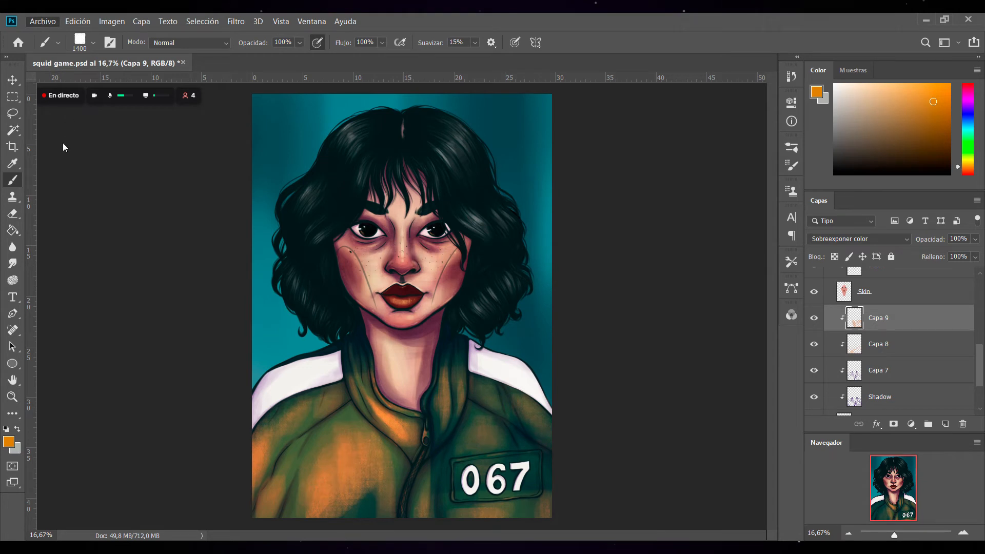
pyautogui.hotkey('ctrl', 's')
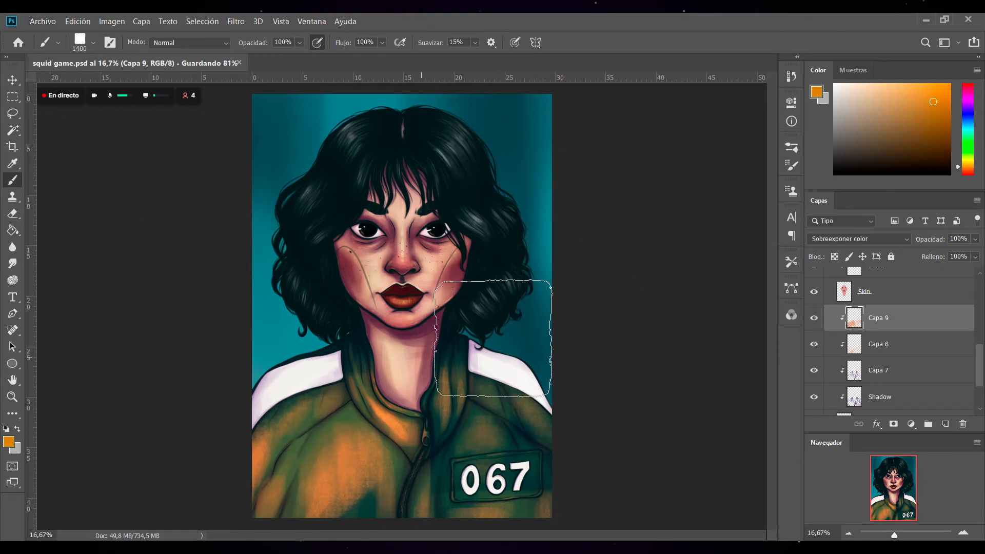
pyautogui.hotkey('ctrl', 'z')
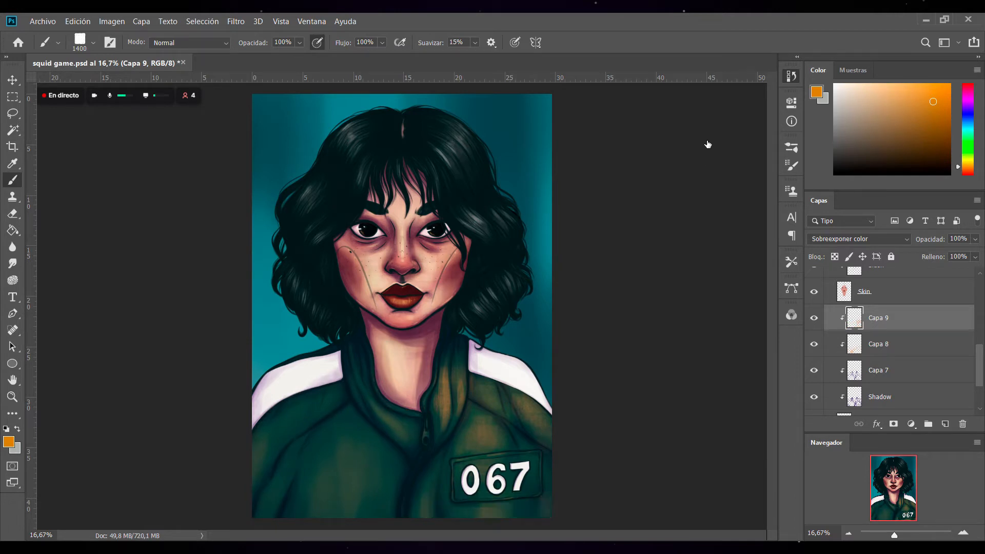
# Paint orange highlights on Capa 9 over the chest panel, sleeve and shoulder opposite the number patch.
pyautogui.moveTo(320, 513)
pyautogui.mouseDown()
pyautogui.moveTo(339, 454)
pyautogui.moveTo(363, 440)
pyautogui.moveTo(365, 502)
pyautogui.mouseUp()
pyautogui.moveTo(347, 423)
pyautogui.mouseDown()
pyautogui.moveTo(374, 440)
pyautogui.moveTo(395, 435)
pyautogui.mouseUp()
pyautogui.moveTo(269, 463); pyautogui.dragTo(317, 387)
pyautogui.moveTo(240, 476)
pyautogui.mouseDown()
pyautogui.moveTo(321, 394)
pyautogui.moveTo(311, 445)
pyautogui.mouseUp()
pyautogui.moveTo(362, 391); pyautogui.dragTo(360, 392)
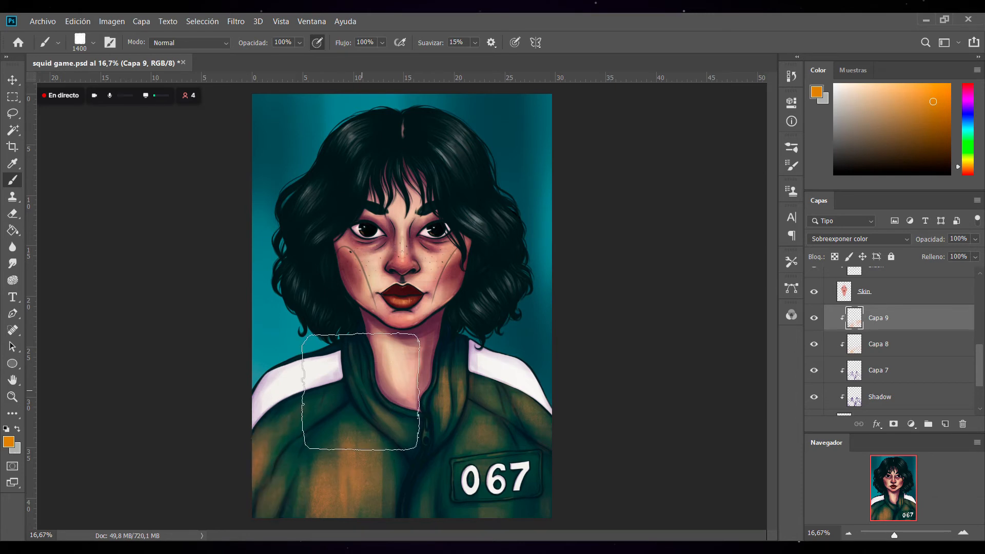
pyautogui.moveTo(257, 414); pyautogui.dragTo(343, 353)
# Reduce the brush size to 175 and paint an orange highlight on the jacket's zip pull.
pyautogui.press('[')
pyautogui.press('[')
pyautogui.press('[')
pyautogui.press('[')
pyautogui.press('[')
pyautogui.press('[')
pyautogui.press('[')
pyautogui.press('[')
pyautogui.press('[')
pyautogui.press('[')
pyautogui.press('[')
pyautogui.press('[')
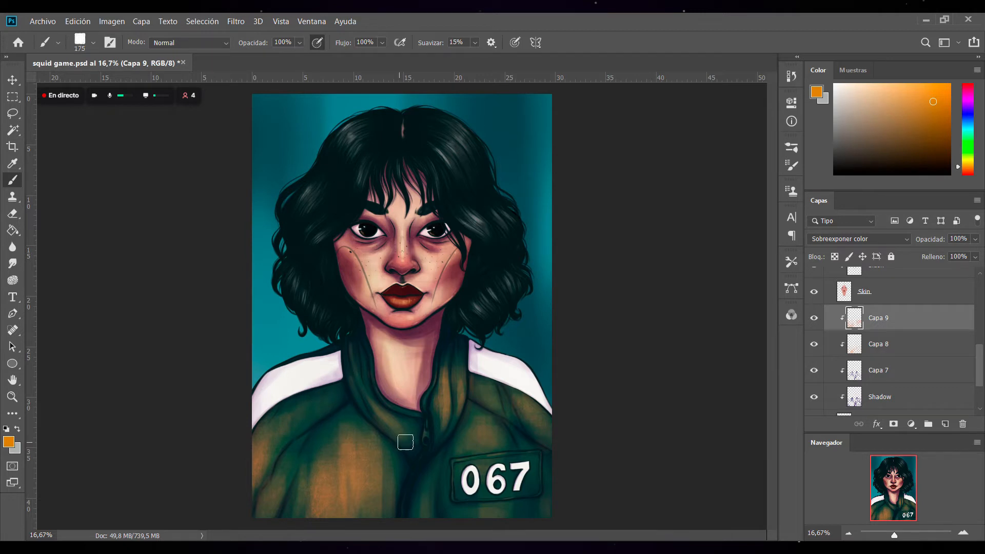
pyautogui.moveTo(425, 431); pyautogui.dragTo(425, 447)
# Compare blend modes for the highlight layers, including Sobreexponer color and Normal on Capa 8, and lower Capa 9's opacity to 54%.
pyautogui.click(891, 237)
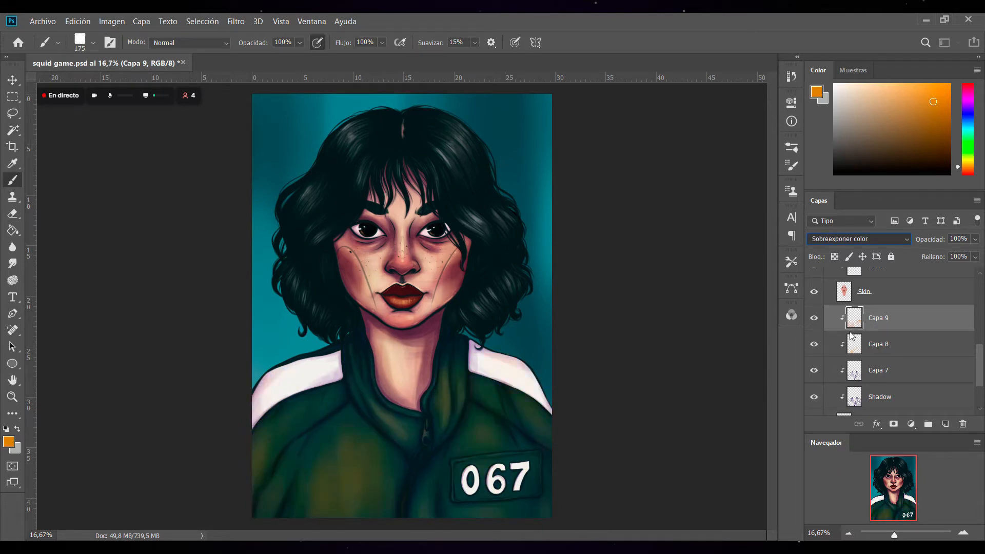
pyautogui.click(883, 344)
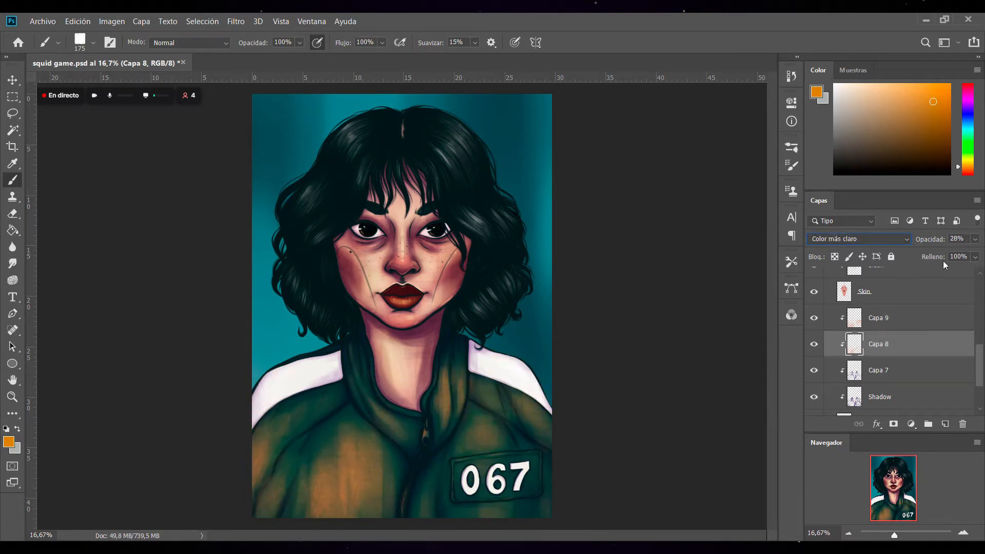
pyautogui.scroll(2, 887, 239)
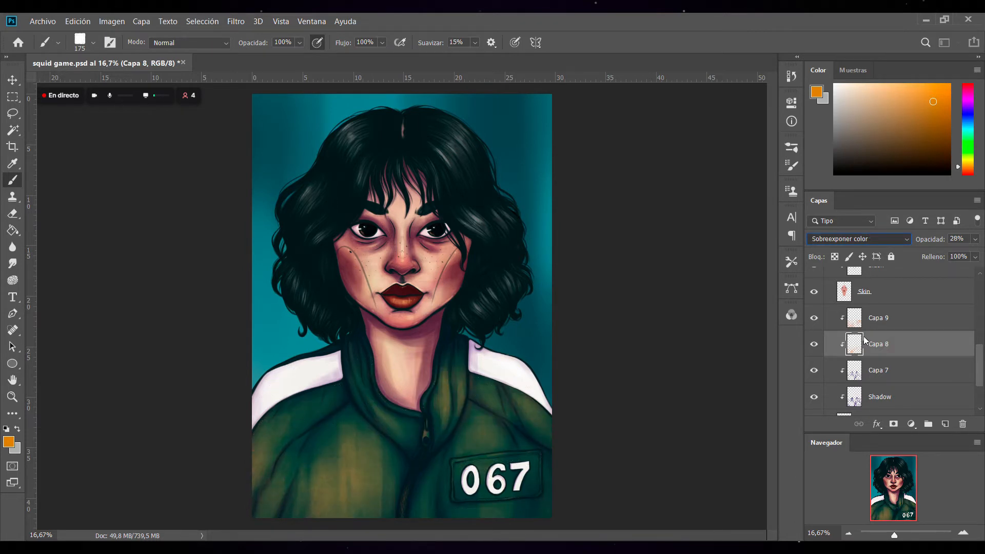
pyautogui.scroll(9, 852, 239)
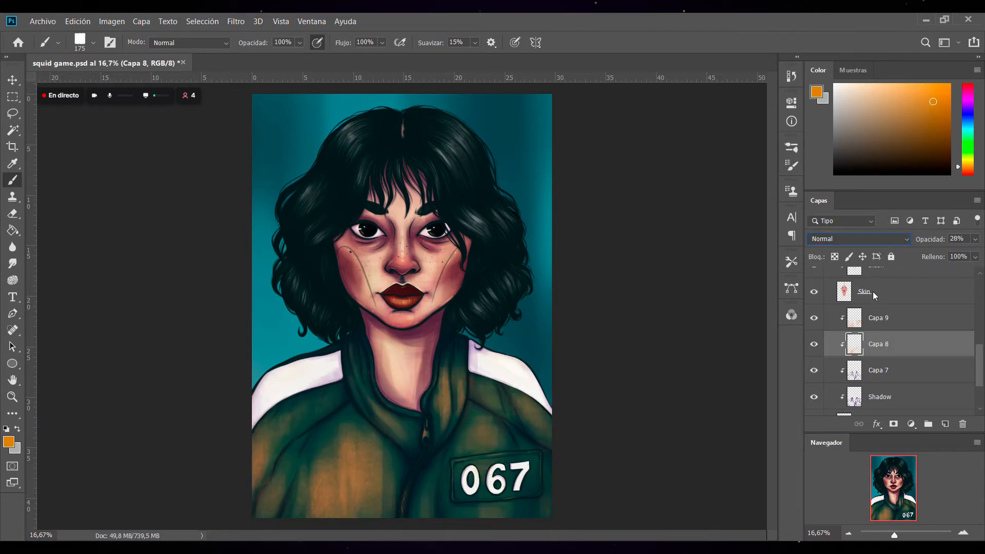
pyautogui.click(897, 321)
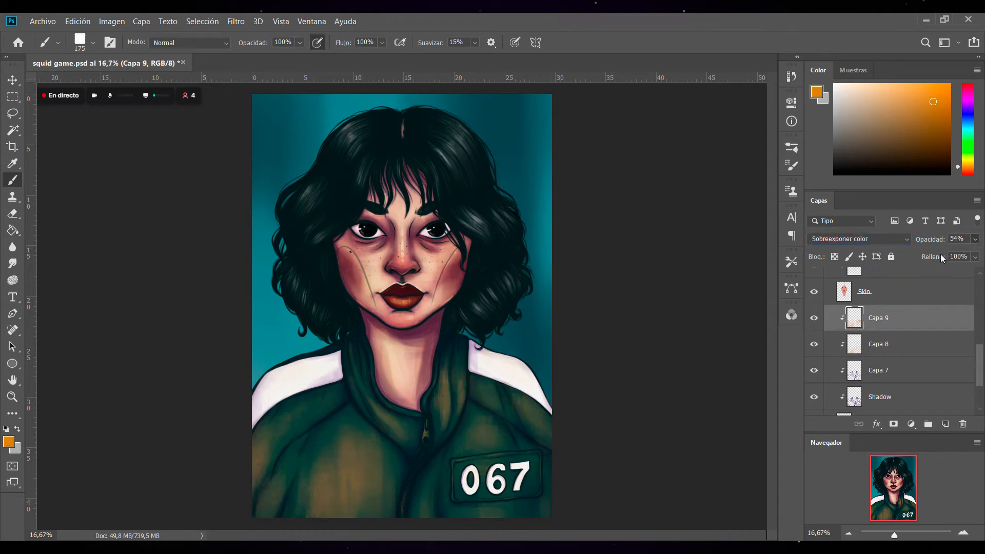
# Lower Capa 9's opacity to 23% and toggle its visibility to compare the jacket with and without its orange highlights.
pyautogui.moveTo(931, 254); pyautogui.dragTo(929, 255)
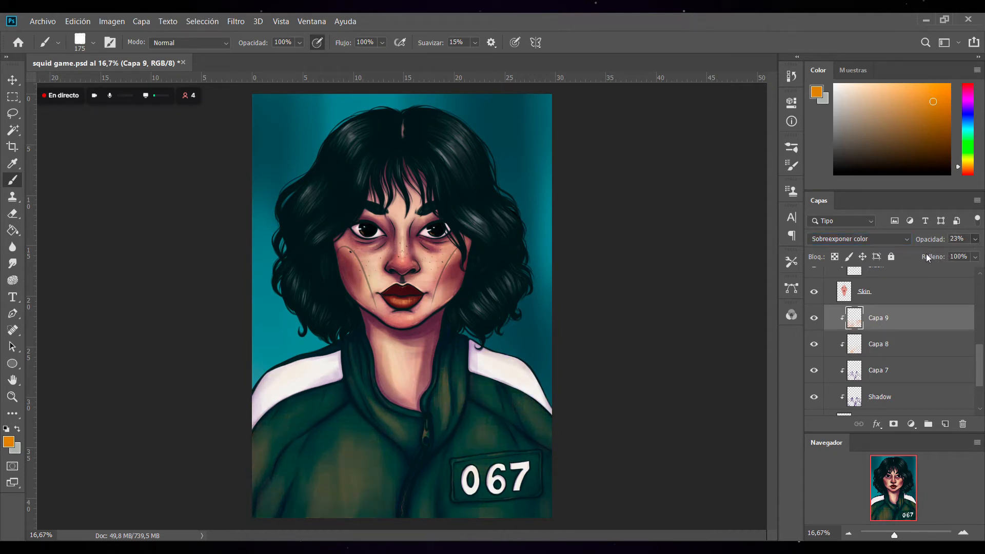
pyautogui.click(817, 322)
pyautogui.click(817, 321)
pyautogui.click(815, 323)
pyautogui.click(815, 323)
pyautogui.click(816, 322)
pyautogui.click(815, 318)
pyautogui.scroll(-1, 873, 243)
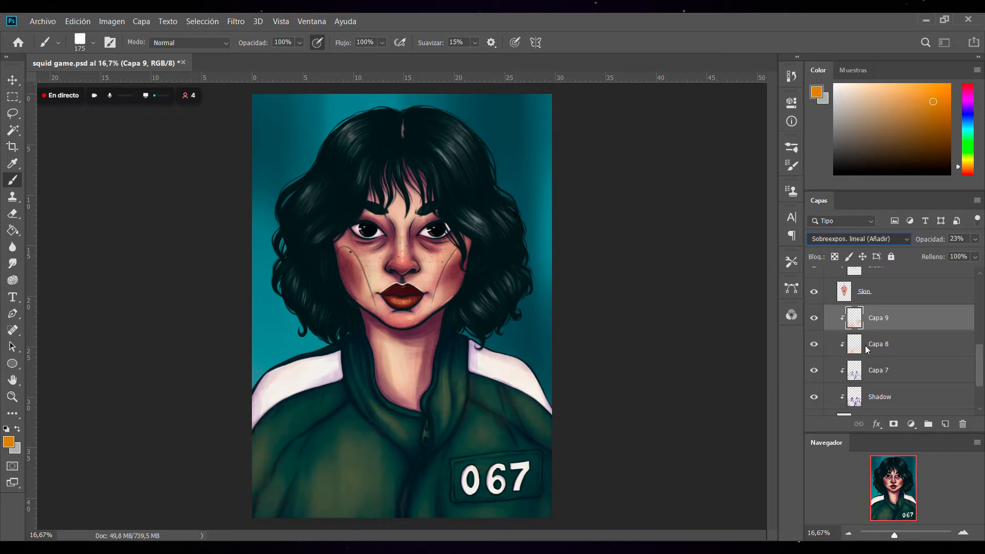
# Compare blend modes on Capa 9, including Superponer, Sobreexpos. lineal (Añadir) and Oscurecer, checking the jacket with the layer hidden and shown.
pyautogui.press('Down')
pyautogui.press('Down')
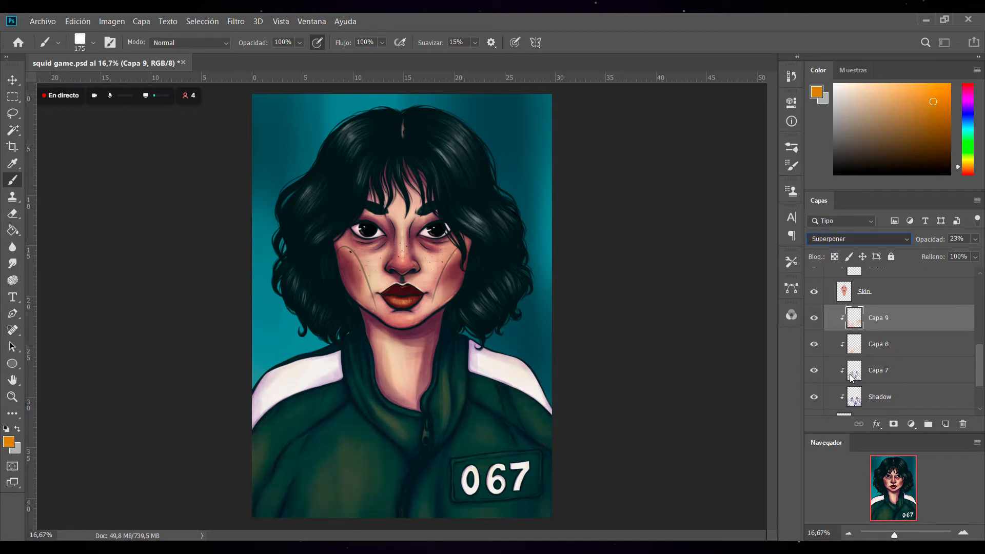
pyautogui.press('Down')
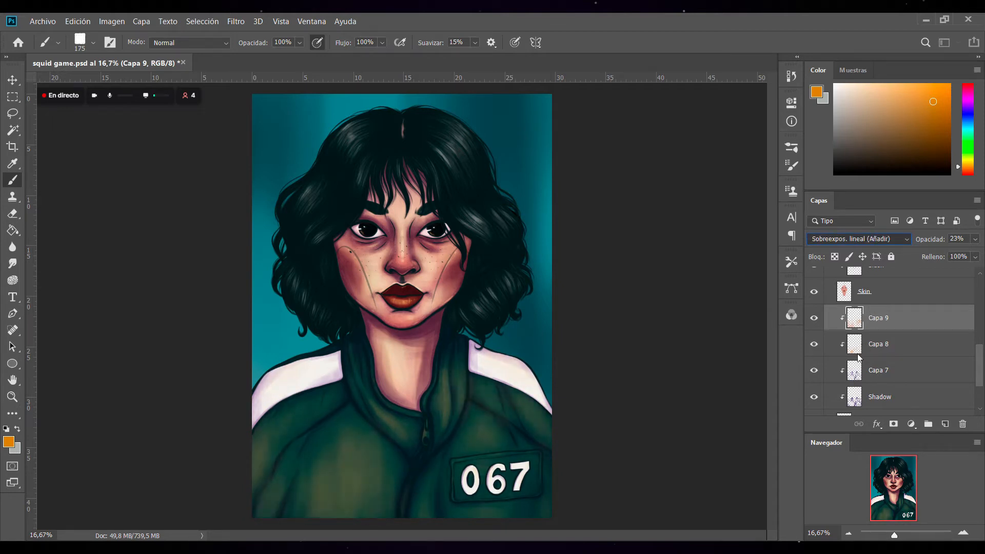
pyautogui.press('Up')
pyautogui.press('Return')
pyautogui.click(813, 317)
pyautogui.click(816, 318)
pyautogui.click(815, 319)
pyautogui.click(815, 321)
pyautogui.scroll(1, 876, 245)
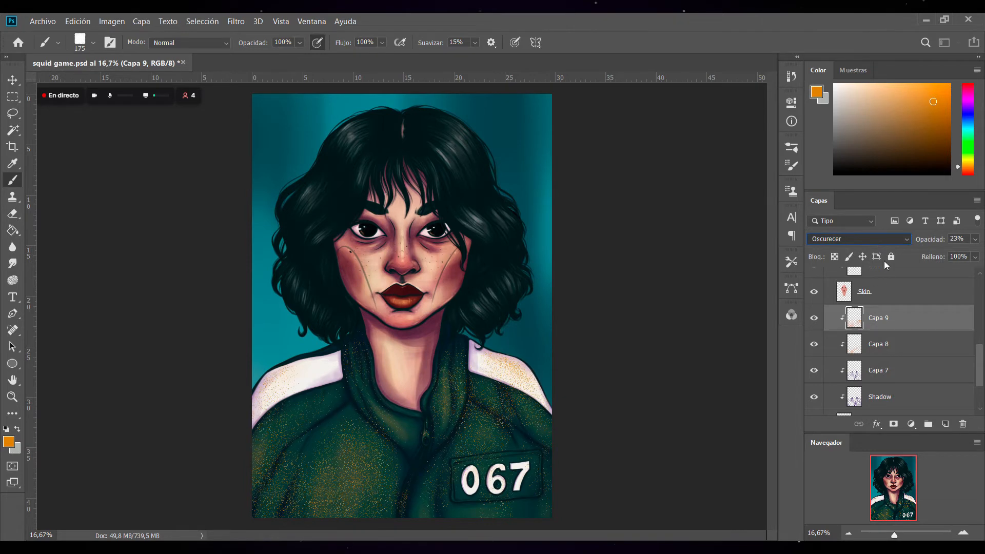
pyautogui.press('Up')
pyautogui.press('Up')
pyautogui.press('Down')
# Set Capa 8's blend mode to Sobreexpos. lineal (Añadir) and Capa 9's blend mode to Superponer.
pyautogui.click(874, 352)
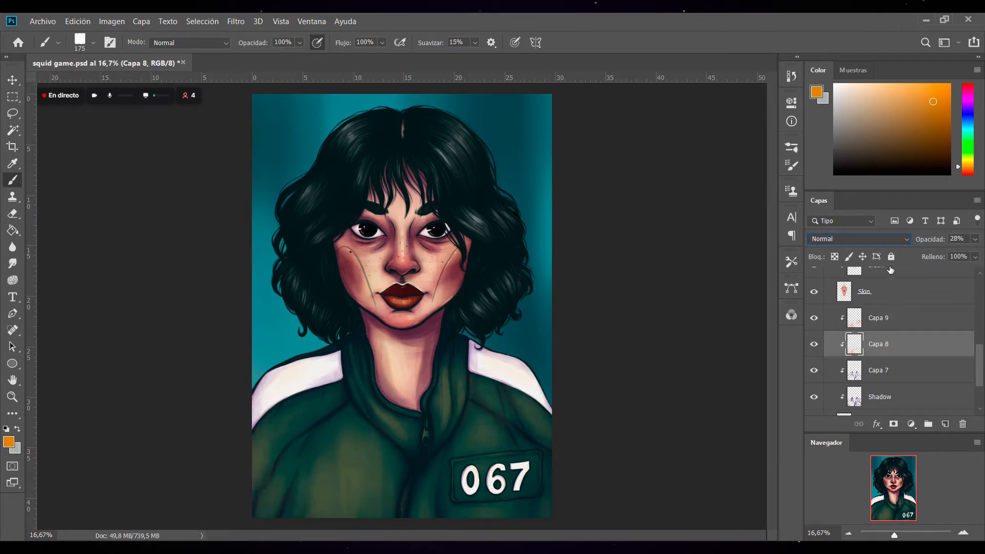
pyautogui.click(883, 240)
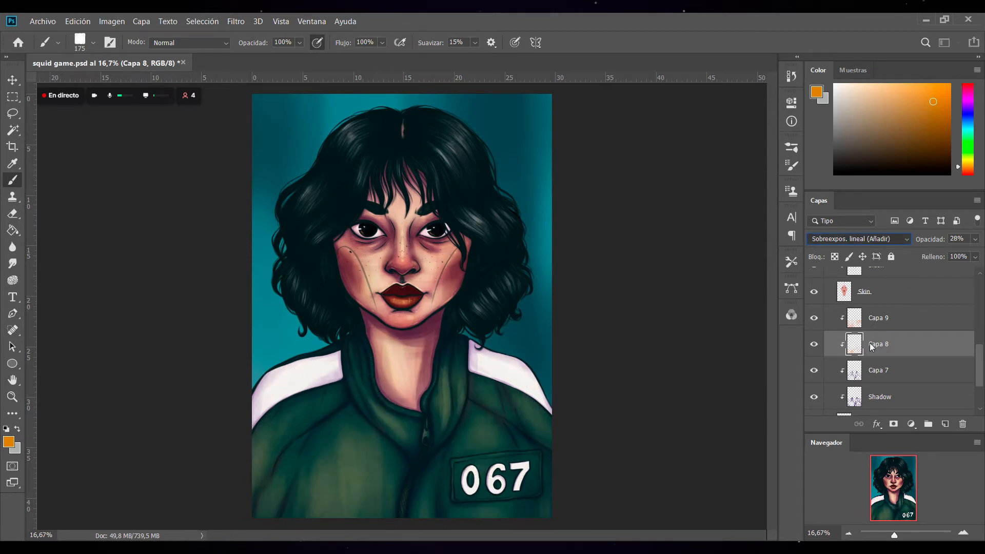
pyautogui.click(880, 319)
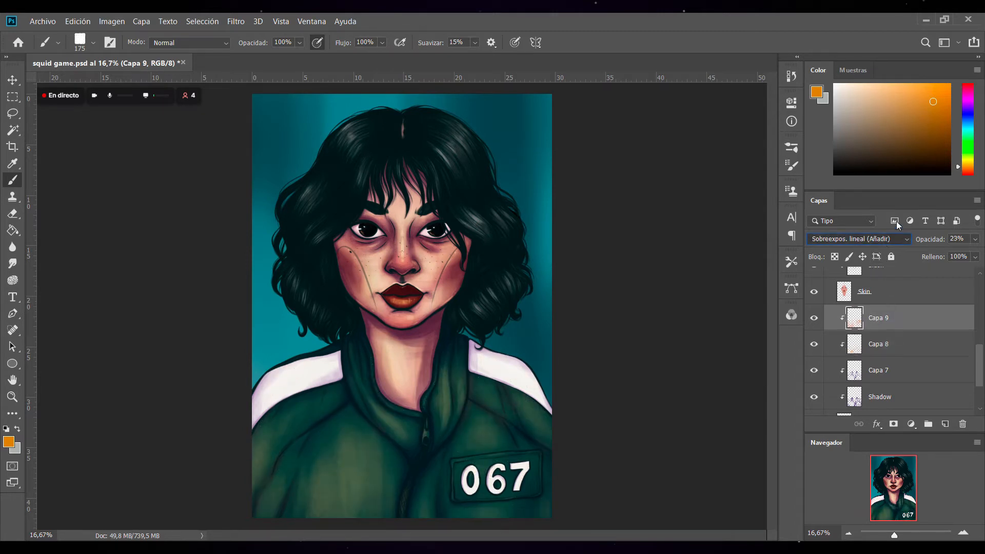
pyautogui.scroll(1, 892, 242)
pyautogui.press('Down')
pyautogui.press('Up')
pyautogui.press('Down')
pyautogui.press('Down')
pyautogui.press('Down')
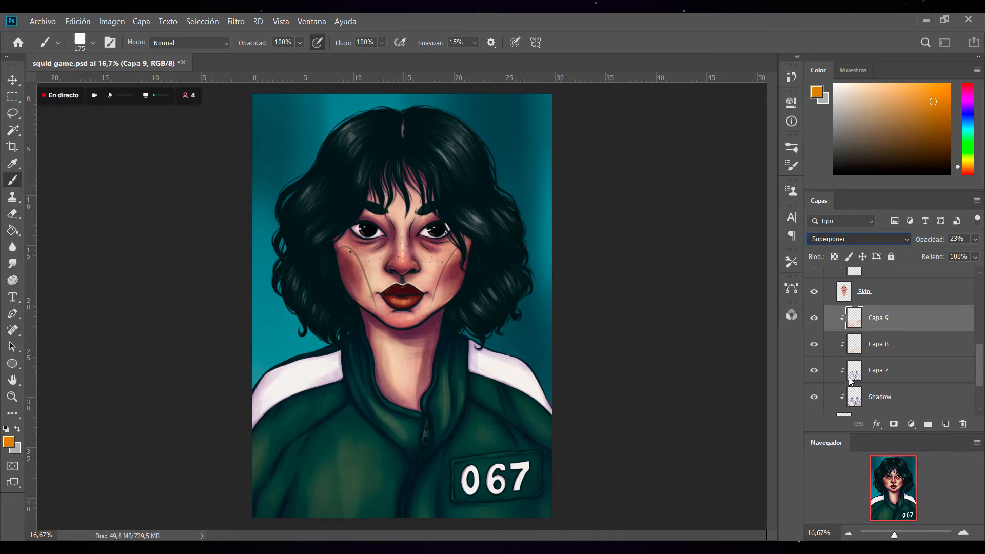
# Raise Capa 9's opacity to 29% and toggle its visibility to check the effect on the jacket.
pyautogui.click(816, 319)
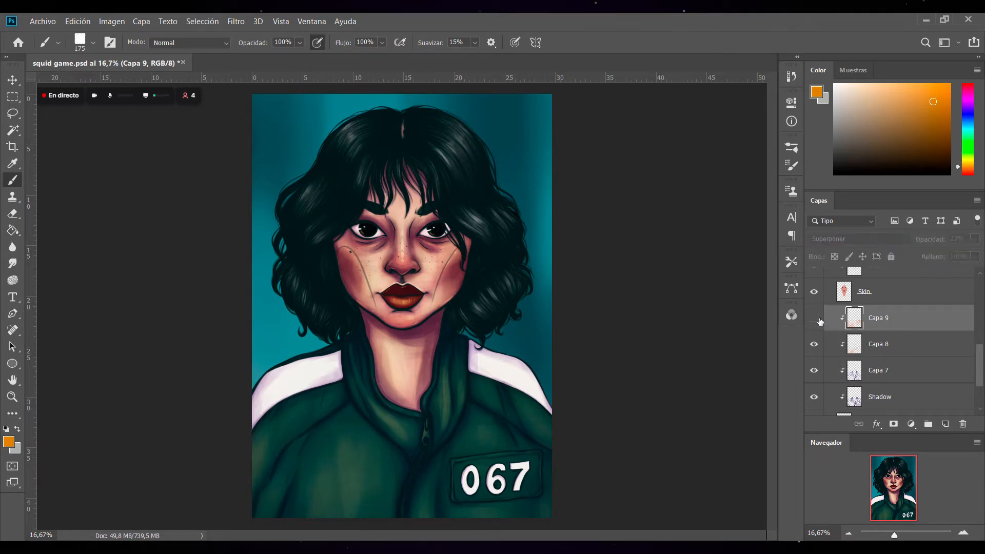
pyautogui.click(815, 318)
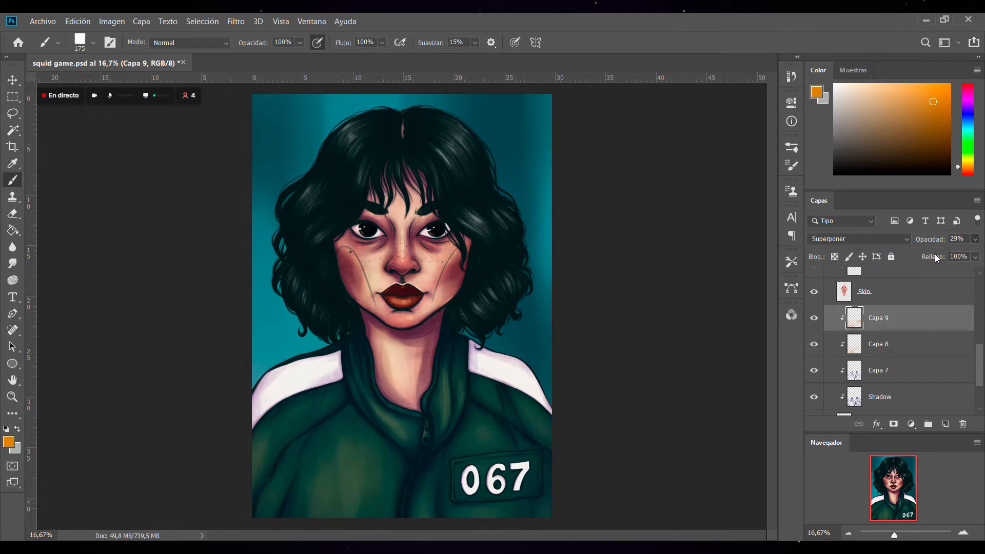
pyautogui.click(814, 318)
pyautogui.click(815, 318)
# Try merging Capa 9 into Capa 8, undo that, and merge Capa 7 into the Shadow layer instead.
pyautogui.press('Delete')
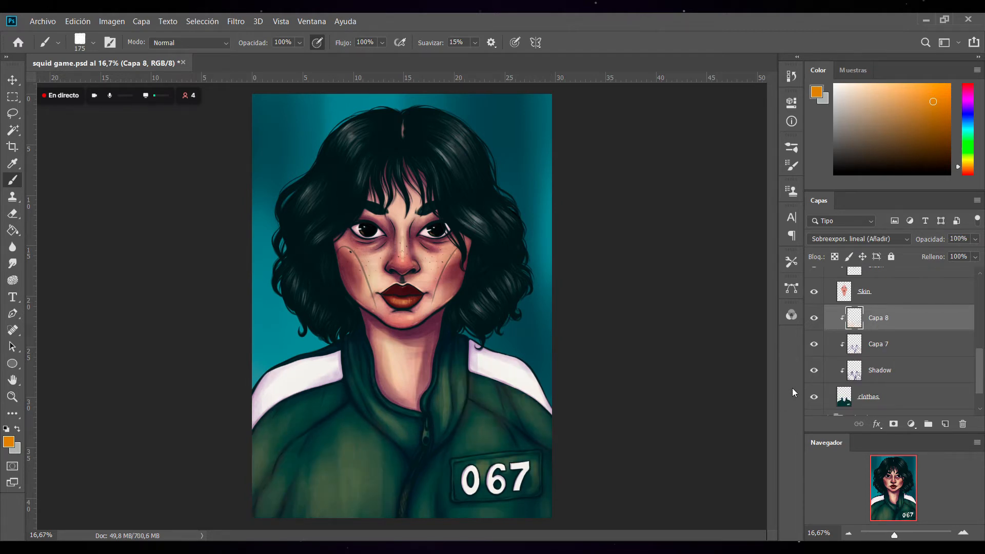
pyautogui.hotkey('ctrl', 'z')
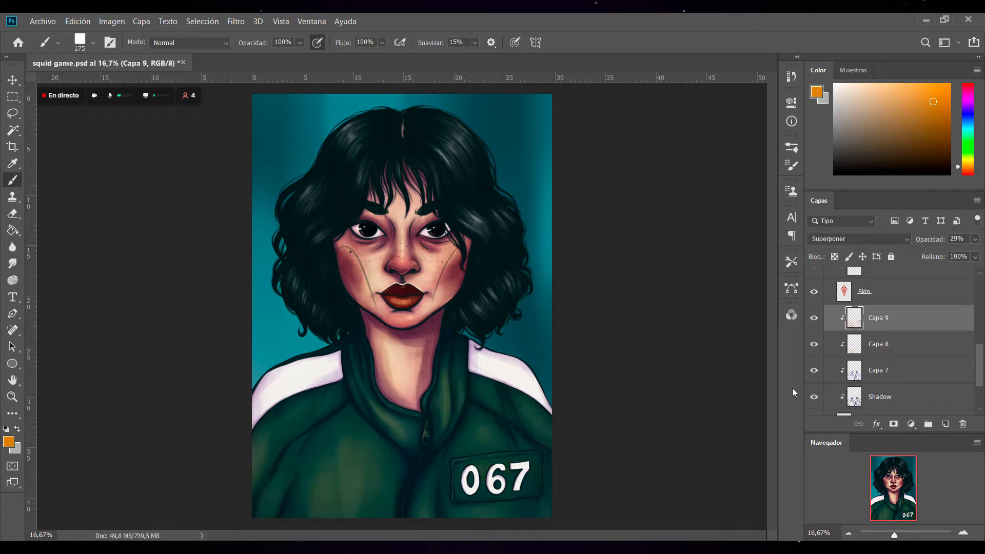
pyautogui.click(892, 373)
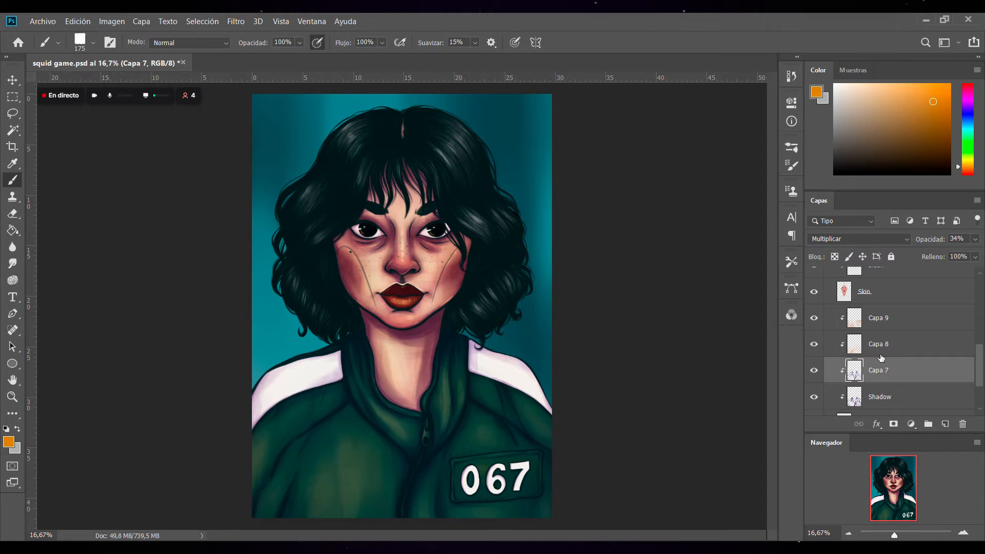
pyautogui.click(893, 396)
pyautogui.click(899, 374)
pyautogui.press('Delete')
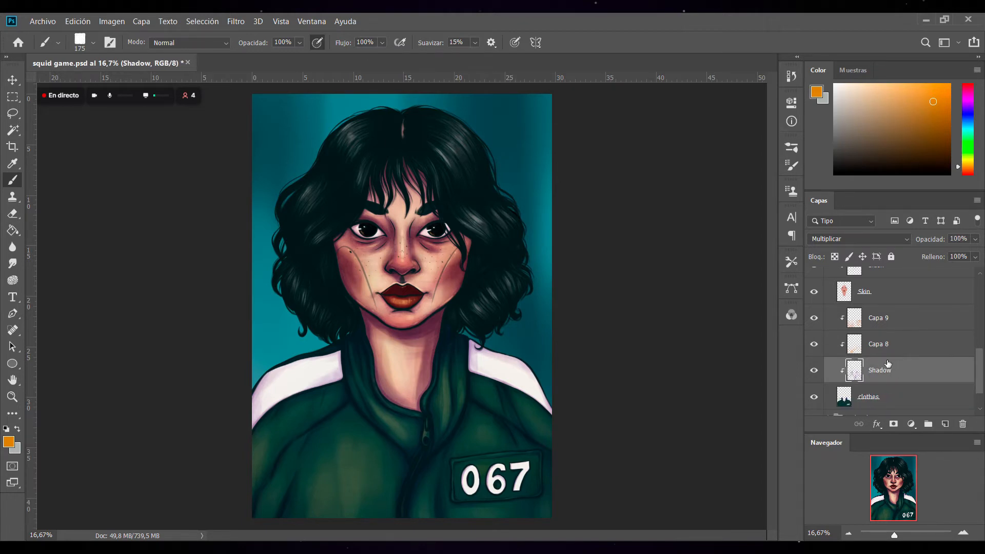
# Rename Capa 8 as Light, reselect Capa 9 and save the document.
pyautogui.click(893, 348)
pyautogui.doubleClick(883, 345)
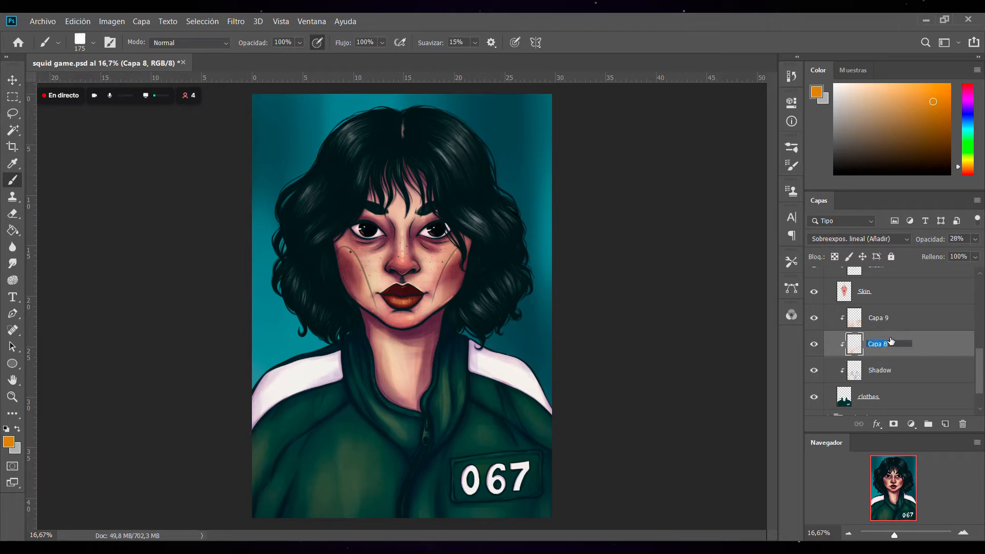
pyautogui.write('Light')
pyautogui.click(933, 328)
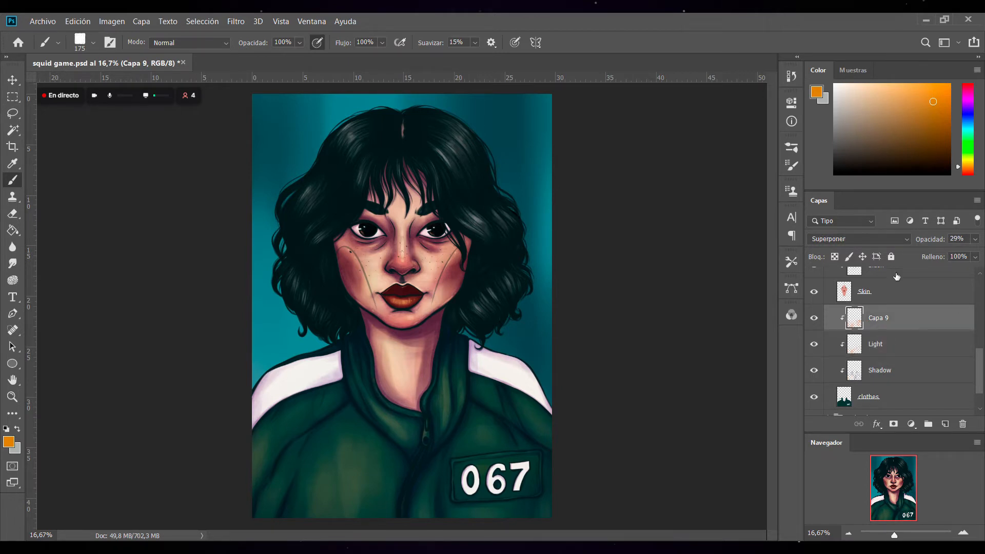
pyautogui.hotkey('ctrl', 's')
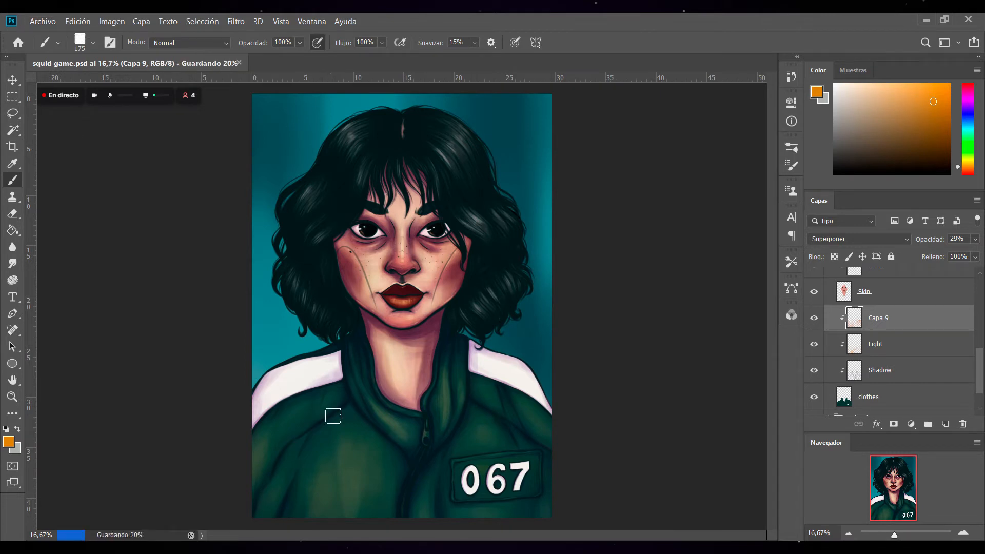
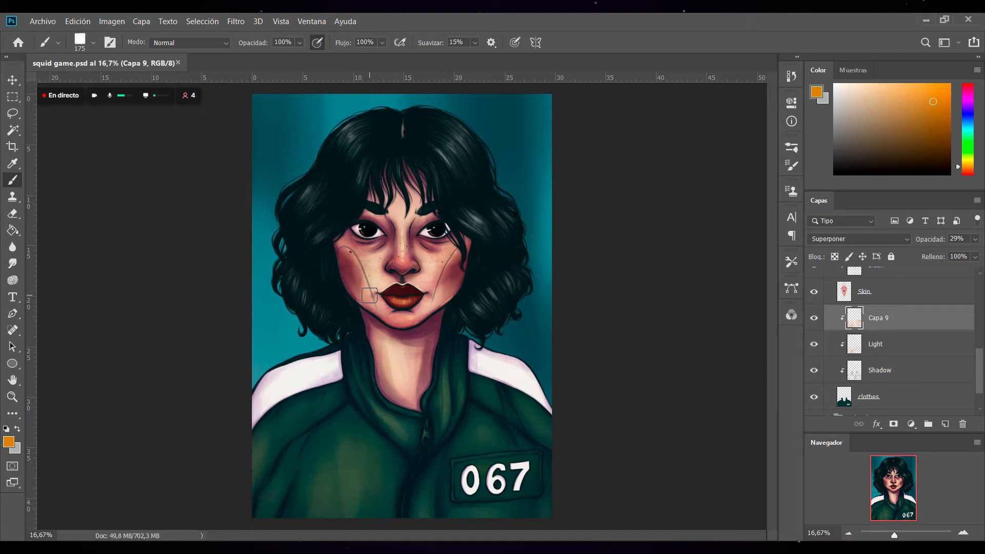
# Collapse the Colour group and create a group named Effects above it, containing a new empty layer.
pyautogui.moveTo(981, 359); pyautogui.dragTo(981, 292)
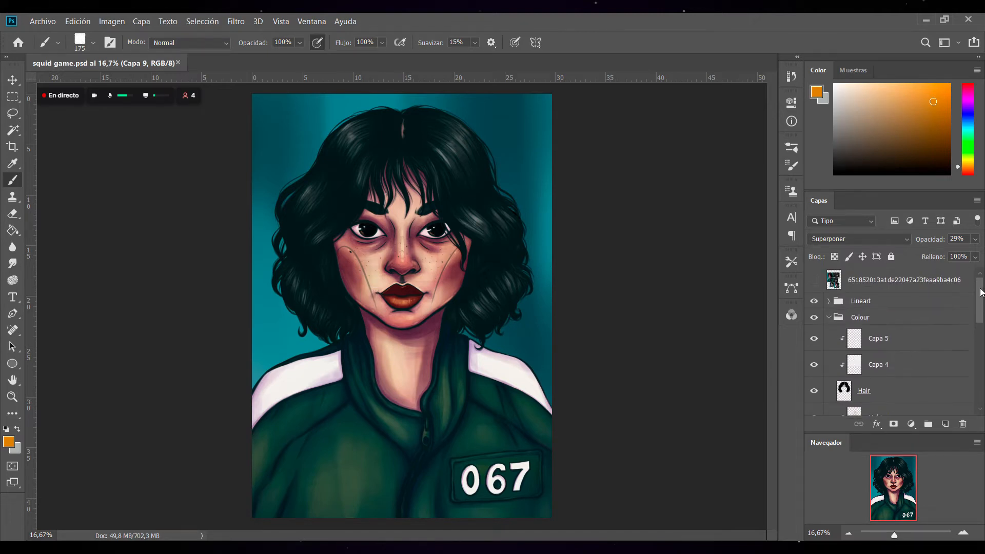
pyautogui.click(829, 317)
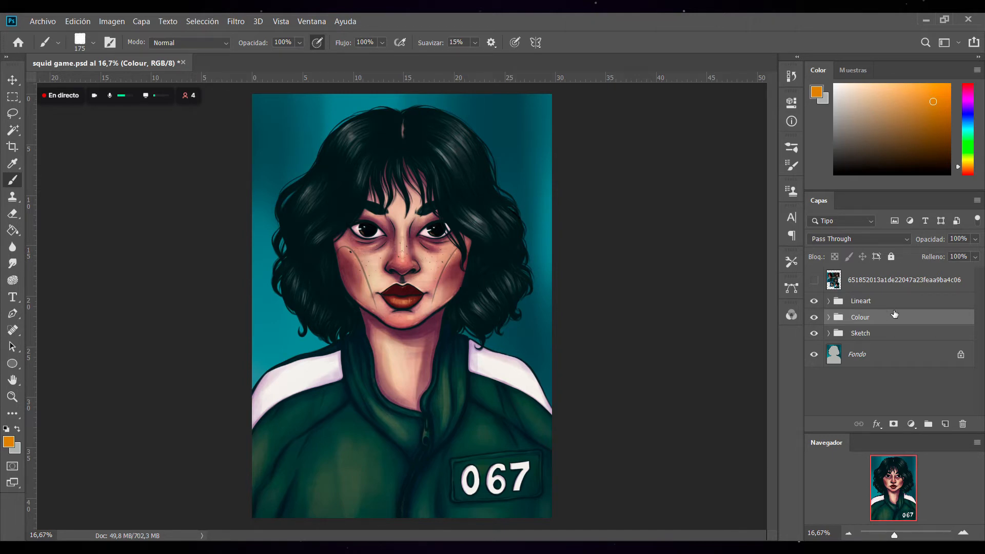
pyautogui.click(828, 318)
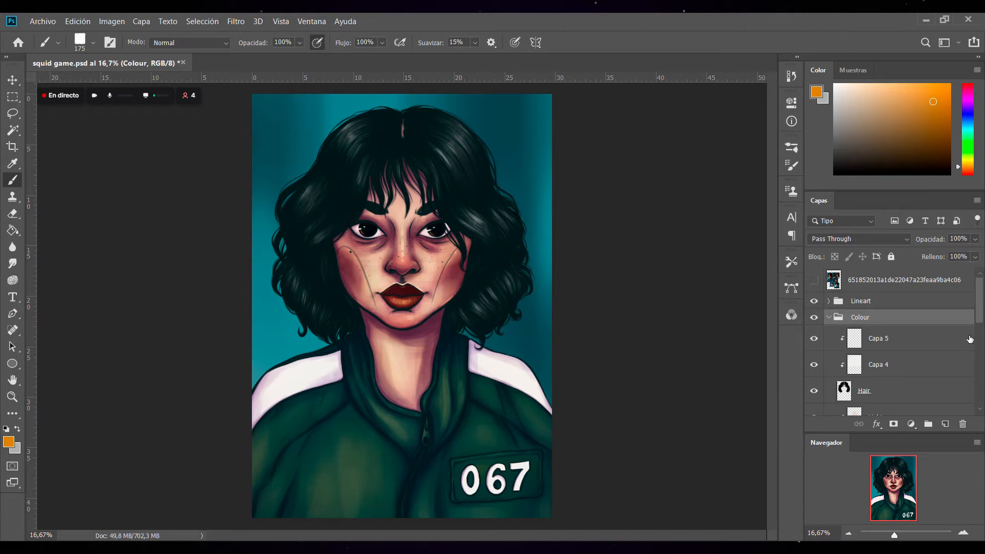
pyautogui.click(829, 318)
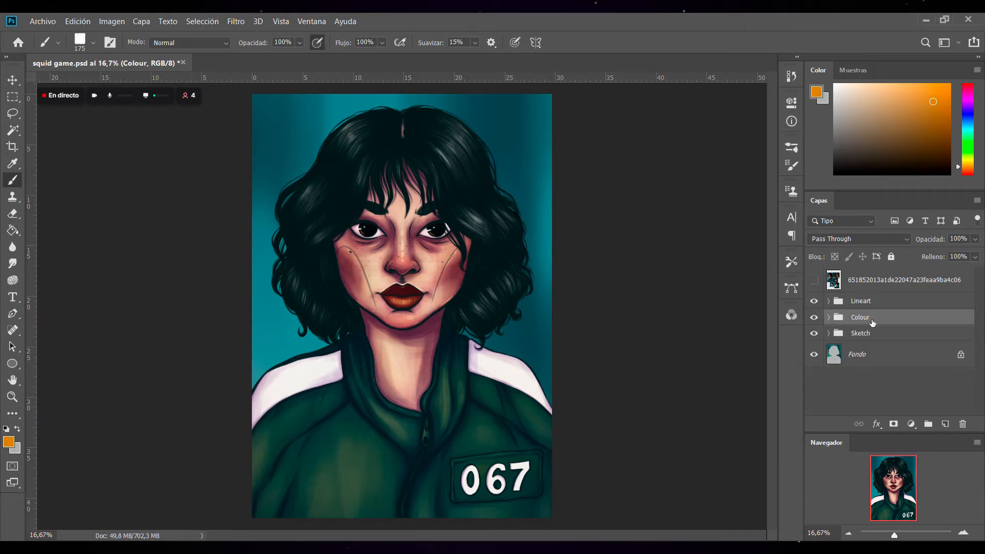
pyautogui.click(947, 425)
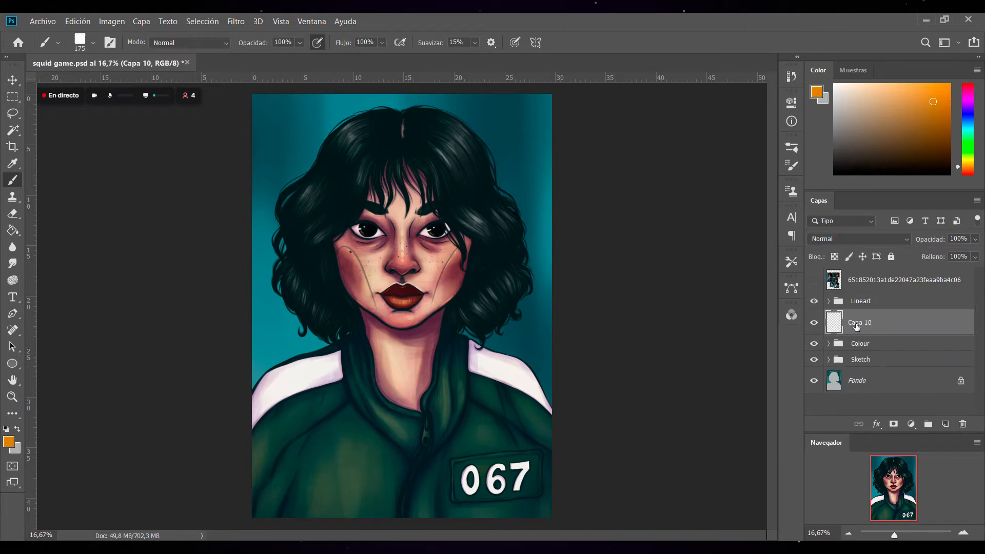
pyautogui.click(928, 424)
pyautogui.doubleClick(863, 317)
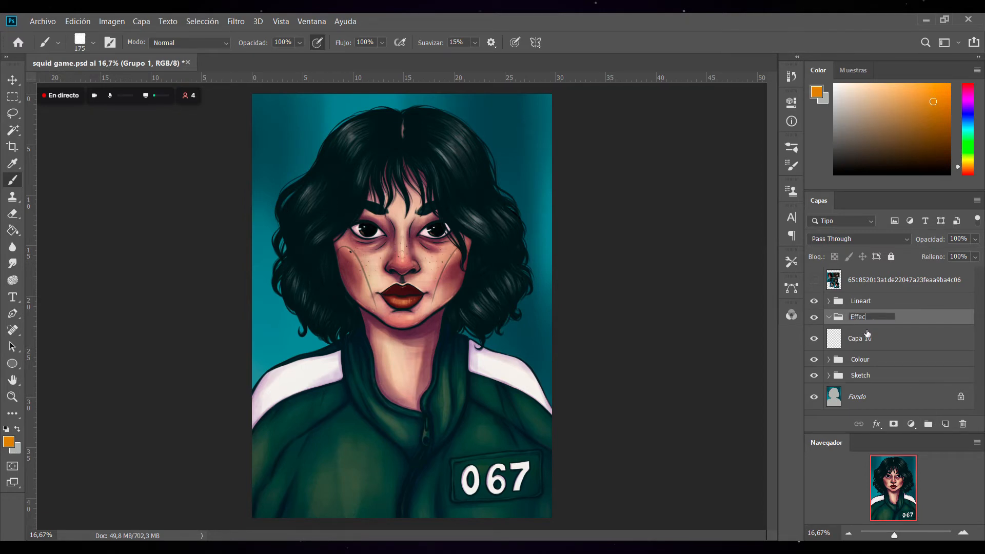
pyautogui.write('Effects')
pyautogui.moveTo(888, 342); pyautogui.dragTo(903, 313)
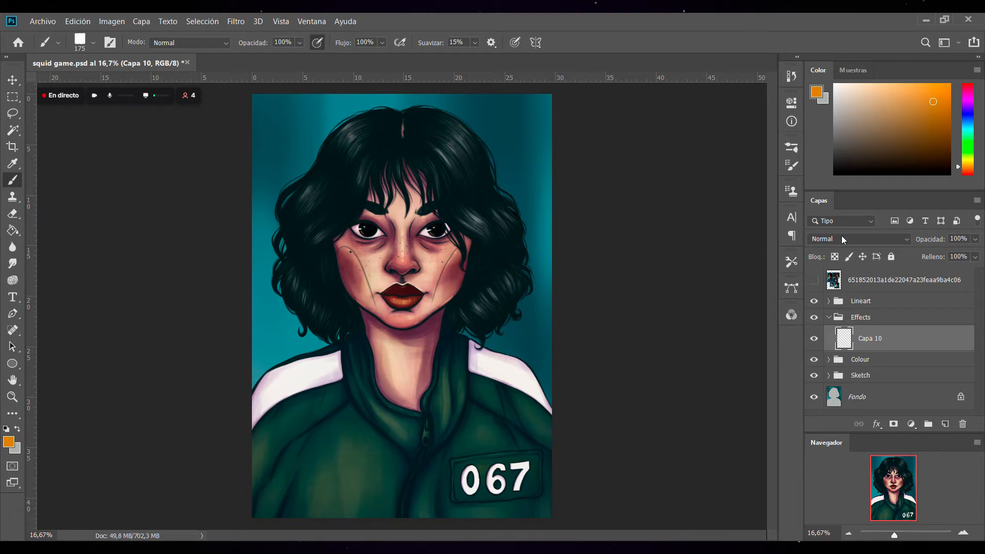
# Set Capa 10's blend mode to Sobreexponer color and try an orange stroke over the hair and cheek, undoing it.
pyautogui.click(866, 333)
pyautogui.moveTo(498, 210); pyautogui.dragTo(403, 300)
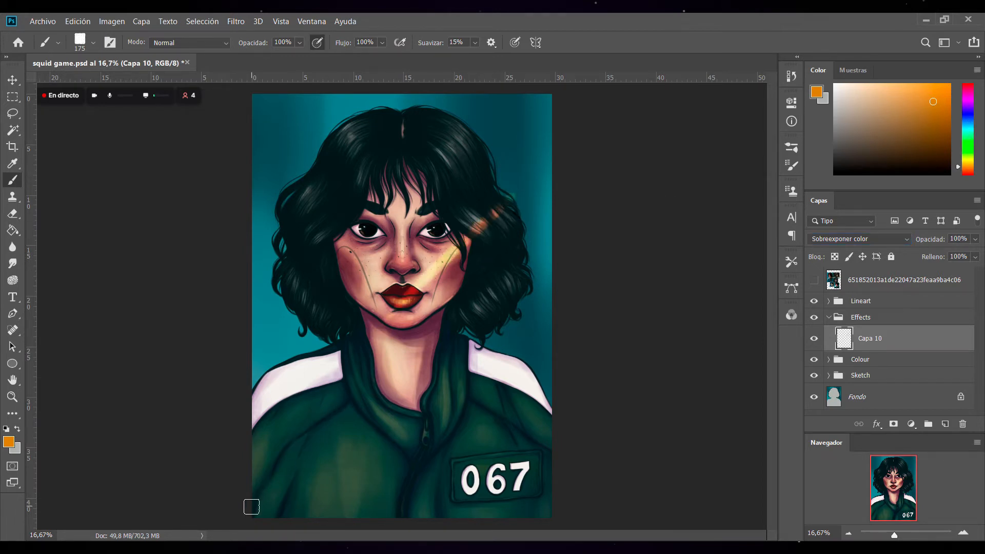
pyautogui.hotkey('ctrl', 'z')
# Enlarge the brush to 1700.
pyautogui.press(']')
pyautogui.press(']')
pyautogui.press(']')
pyautogui.press(']')
pyautogui.press(']')
pyautogui.press(']')
pyautogui.press(']')
pyautogui.press(']')
pyautogui.press(']')
pyautogui.press(']')
pyautogui.press(']')
pyautogui.press(']')
pyautogui.press(']')
pyautogui.press(']')
pyautogui.press(']')
pyautogui.press(']')
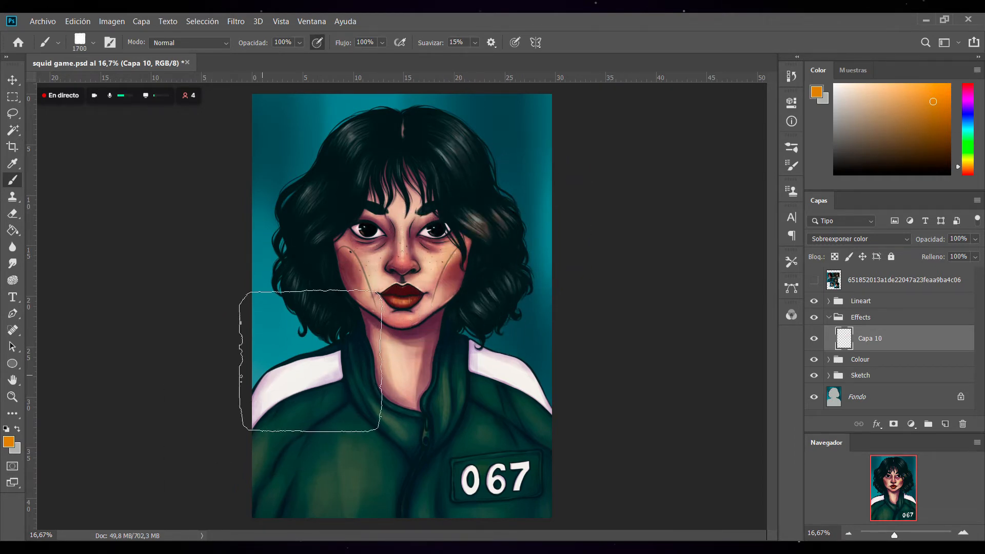
# Paint a broad diagonal band of orange light across the portrait on Capa 10 and lower the layer's opacity to 38%.
pyautogui.click(480, 232)
pyautogui.click(513, 203)
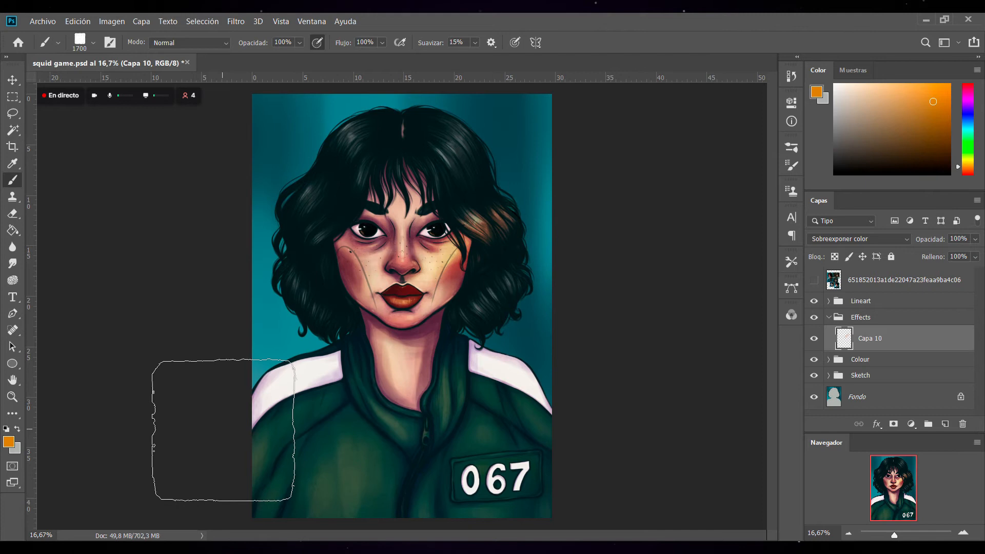
pyautogui.moveTo(242, 431)
pyautogui.mouseDown()
pyautogui.moveTo(675, 108)
pyautogui.moveTo(505, 214)
pyautogui.moveTo(169, 484)
pyautogui.mouseUp()
pyautogui.moveTo(199, 411)
pyautogui.mouseDown()
pyautogui.moveTo(663, 93)
pyautogui.moveTo(229, 502)
pyautogui.mouseUp()
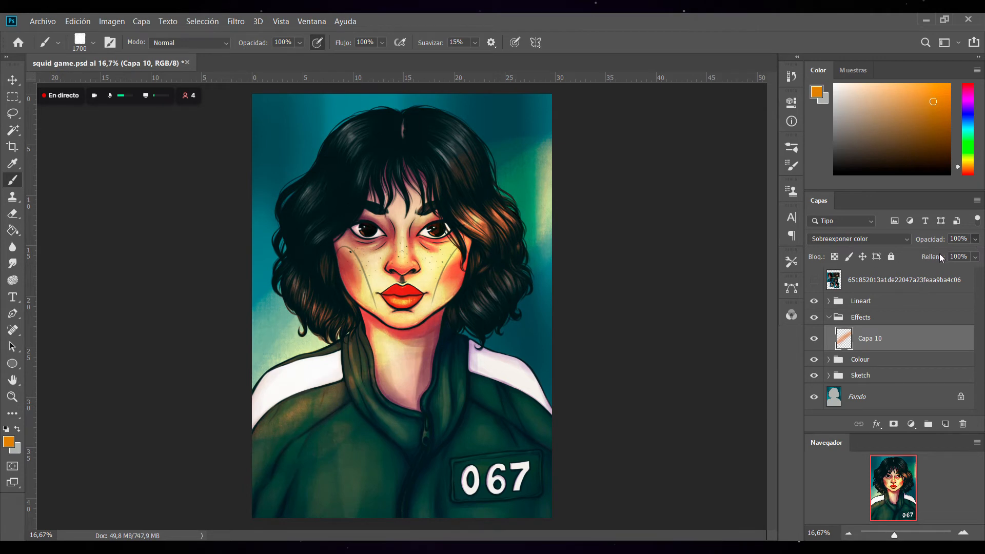
pyautogui.hotkey('ctrl', 'z')
# Add a second Effects layer in Sobreexponer color mode and paint a diagonal orange light across the portrait at 77% opacity.
pyautogui.click(945, 424)
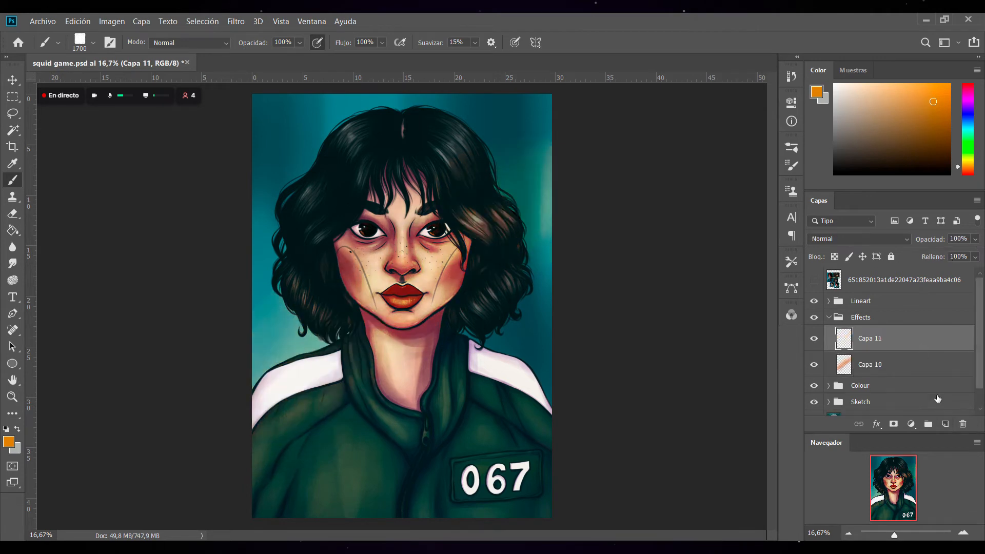
pyautogui.click(872, 239)
pyautogui.click(863, 341)
pyautogui.moveTo(198, 435); pyautogui.dragTo(638, 117)
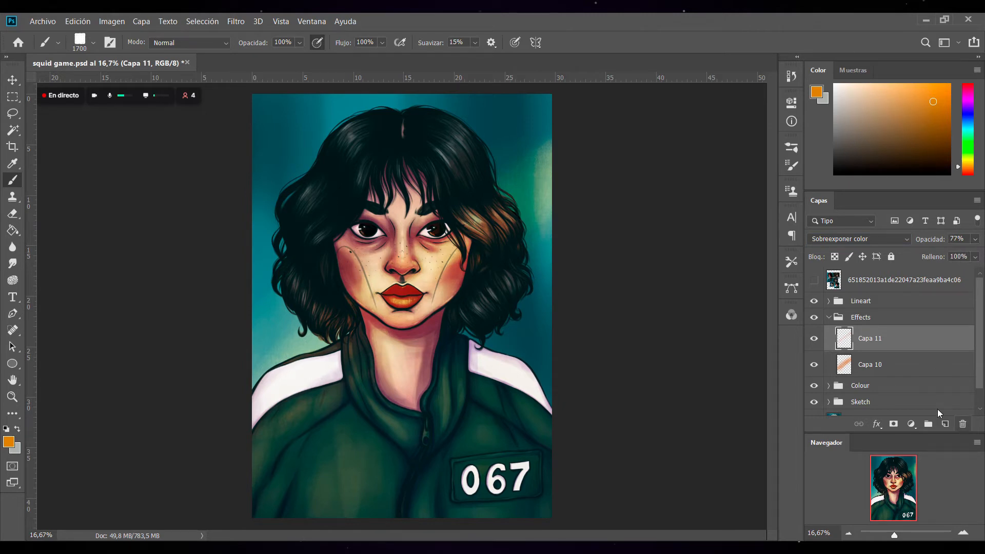
# Delete the two orange light layers from the Effects group and add a fresh empty layer there.
pyautogui.press('Delete')
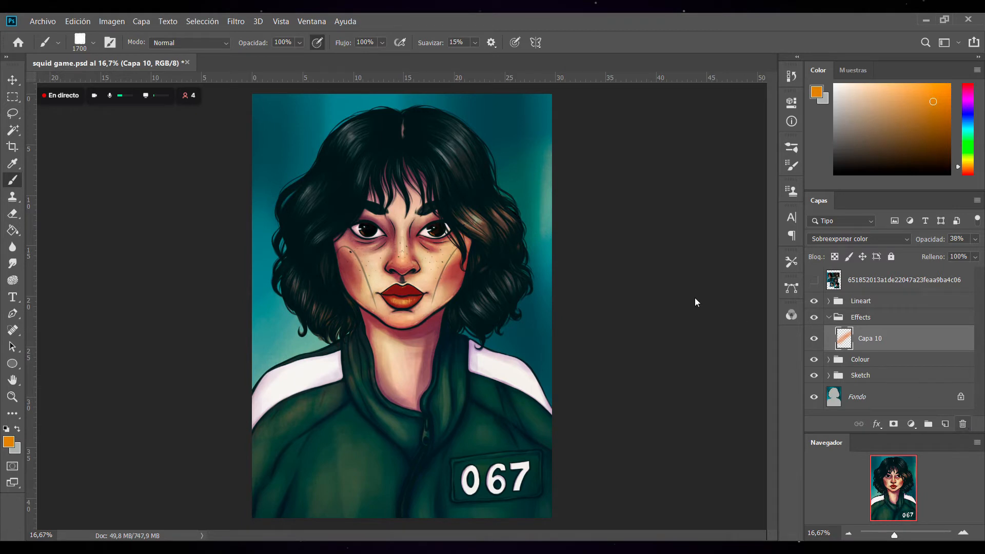
pyautogui.press('Delete')
pyautogui.click(945, 424)
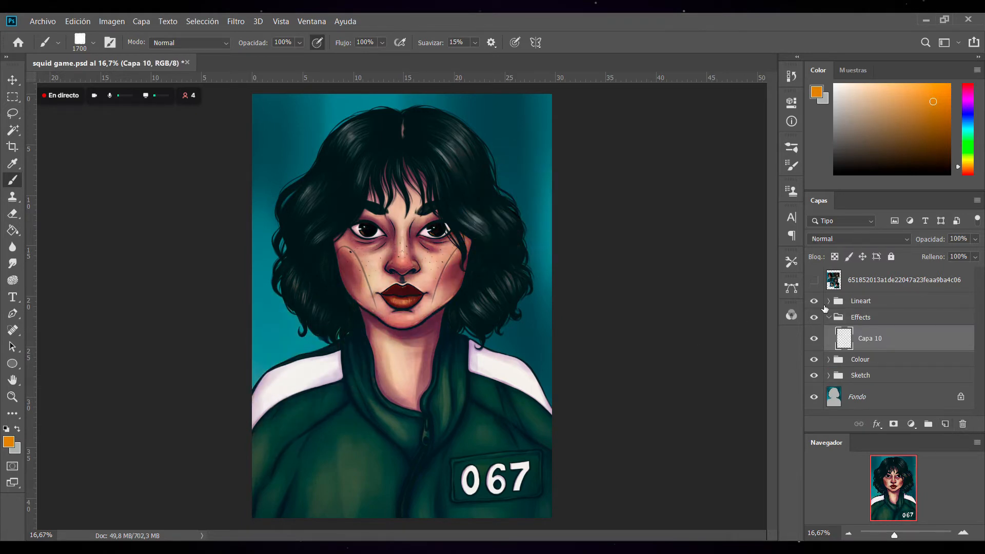
# Set the new Effects layer's blend mode to Sobreexponer color.
pyautogui.click(863, 243)
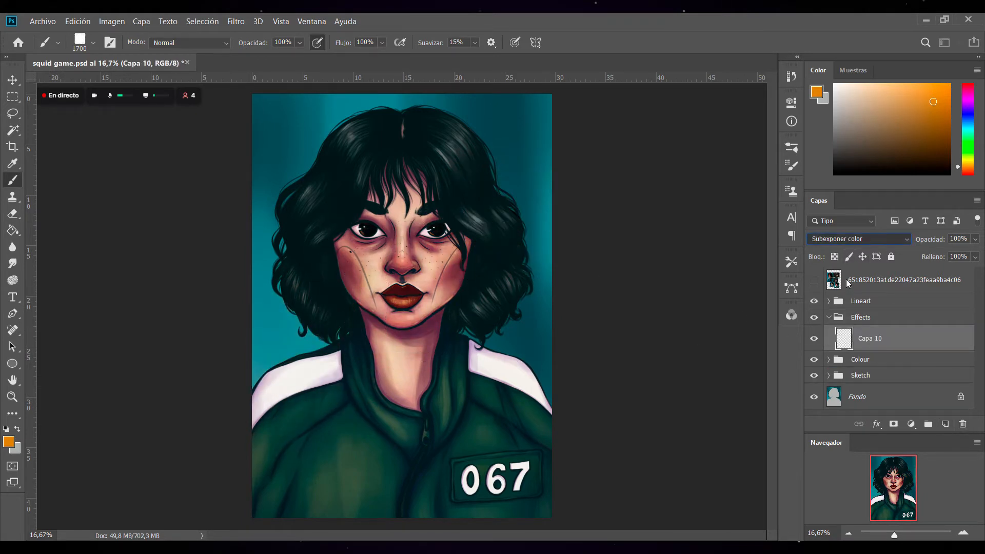
pyautogui.press('Down')
pyautogui.press('Down')
pyautogui.press('Down')
pyautogui.press('Down')
pyautogui.press('Down')
pyautogui.press('Down')
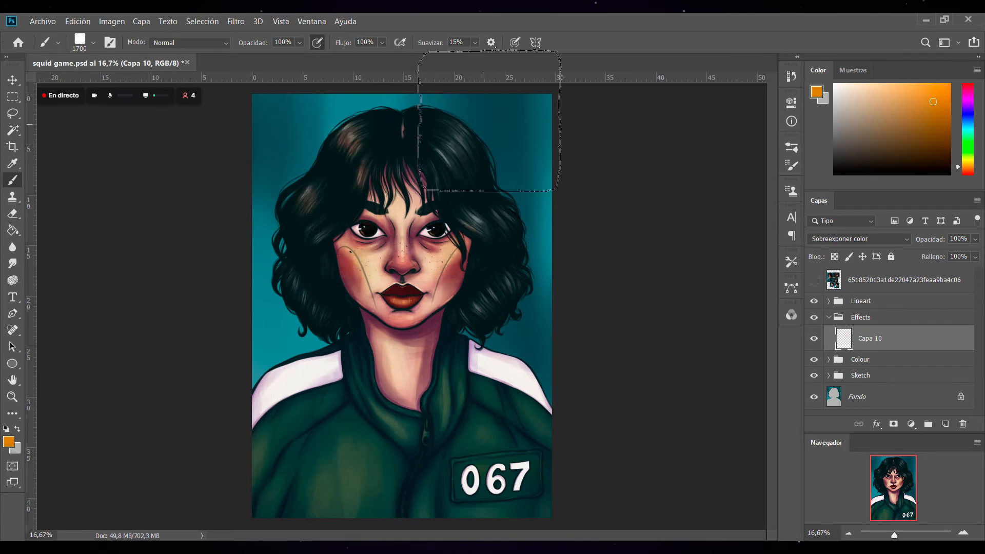
# Paint soft orange light with the size 1700 brush over the hair, the collar and the green jacket on Capa 10.
pyautogui.moveTo(466, 146)
pyautogui.mouseDown()
pyautogui.moveTo(473, 169)
pyautogui.moveTo(427, 137)
pyautogui.moveTo(490, 247)
pyautogui.moveTo(475, 215)
pyautogui.mouseUp()
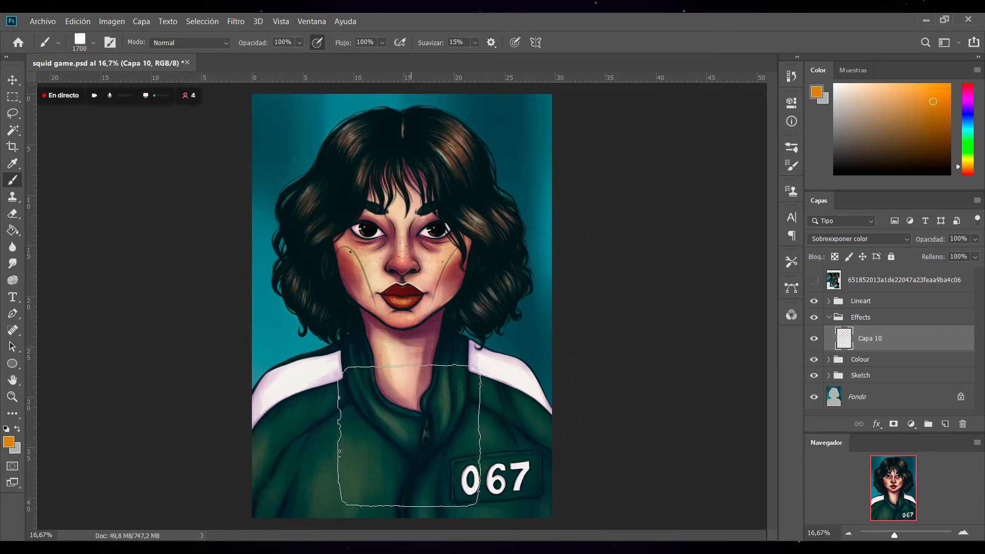
pyautogui.click(353, 380)
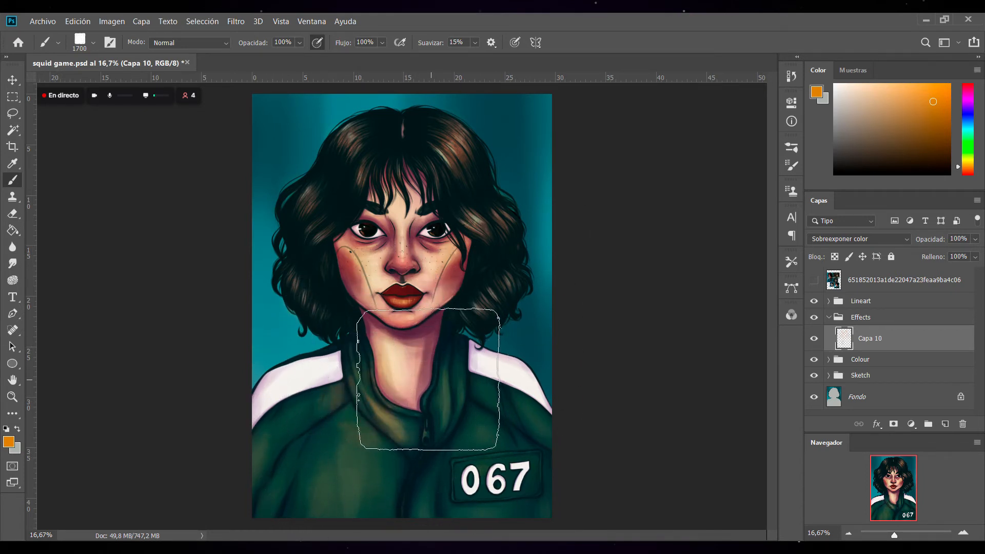
pyautogui.click(270, 430)
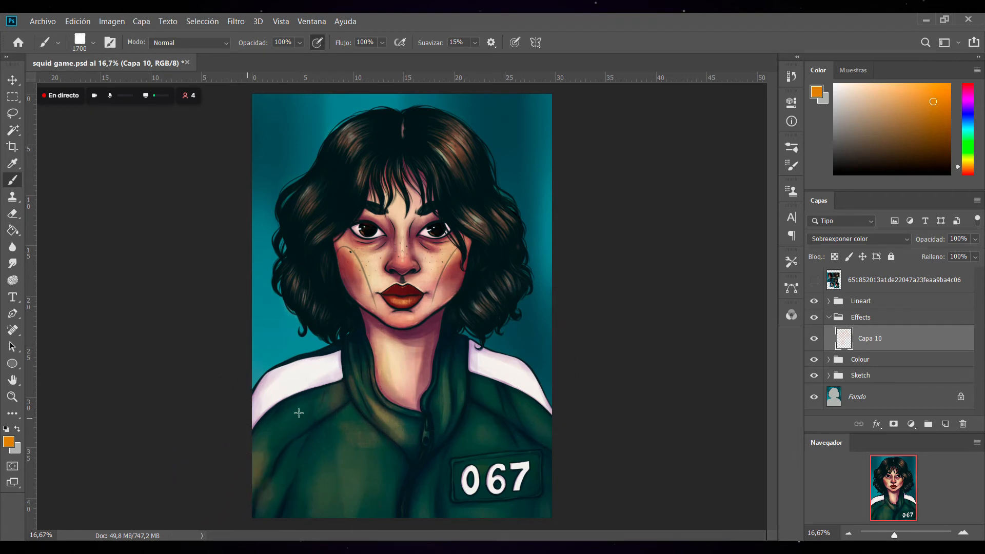
pyautogui.moveTo(477, 469)
pyautogui.mouseDown()
pyautogui.moveTo(494, 489)
pyautogui.moveTo(534, 504)
pyautogui.mouseUp()
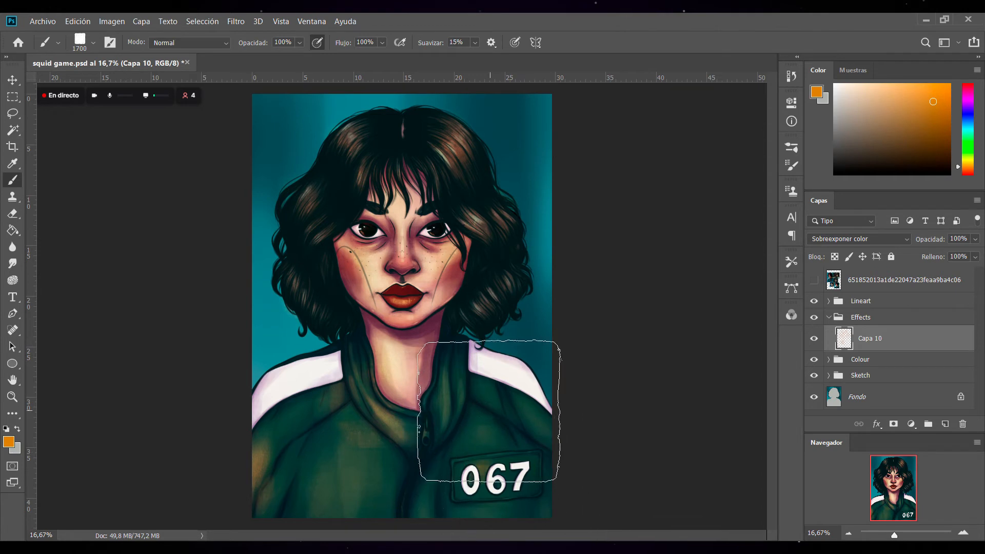
# Lower Capa 10's opacity to 53% and compare the portrait with the layer hidden and shown.
pyautogui.moveTo(938, 256); pyautogui.dragTo(947, 255)
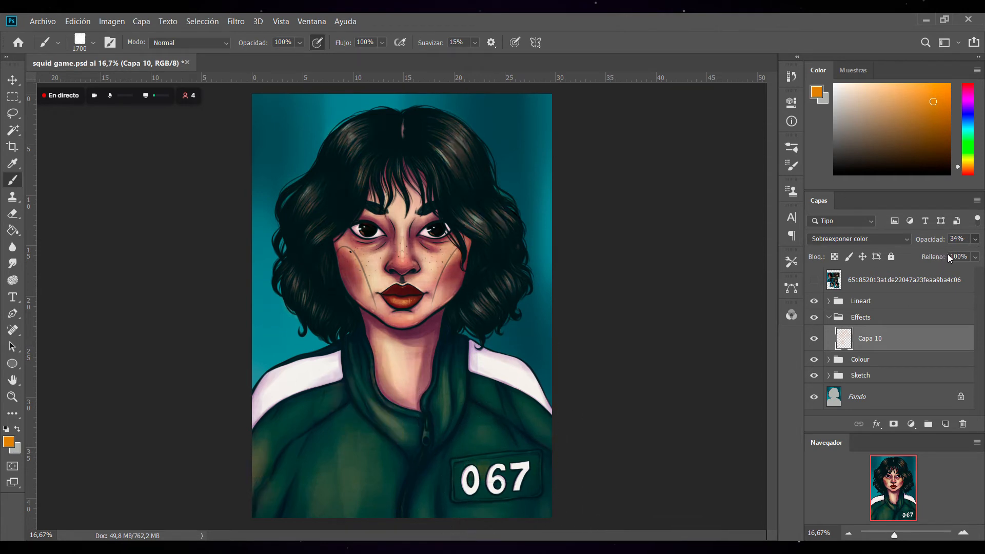
pyautogui.click(817, 340)
pyautogui.click(818, 339)
pyautogui.click(817, 339)
pyautogui.click(818, 339)
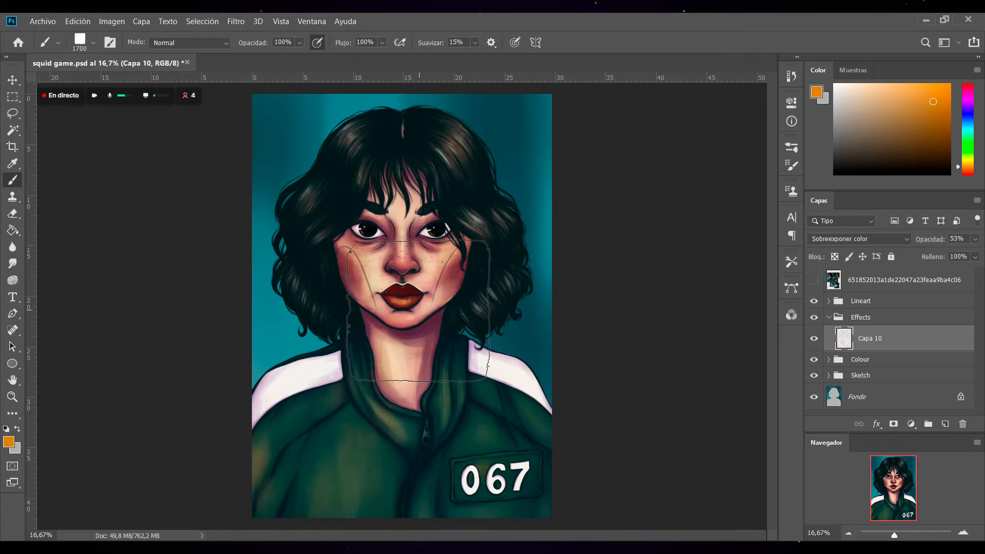
# Add a second layer to the Effects group and set its blend mode to Sobreexponer color.
pyautogui.click(946, 423)
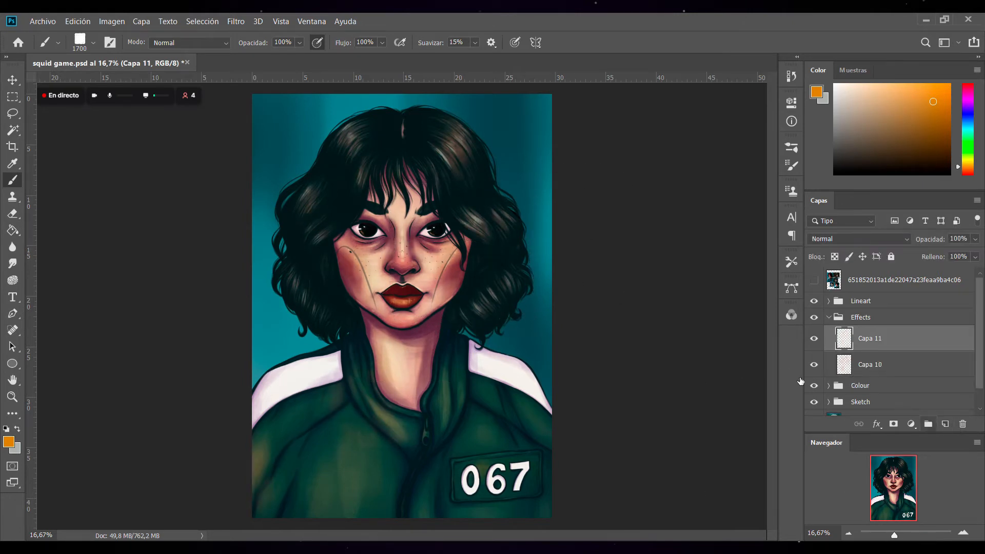
pyautogui.click(857, 239)
pyautogui.click(864, 366)
pyautogui.press('Up')
pyautogui.press('Up')
pyautogui.press('Up')
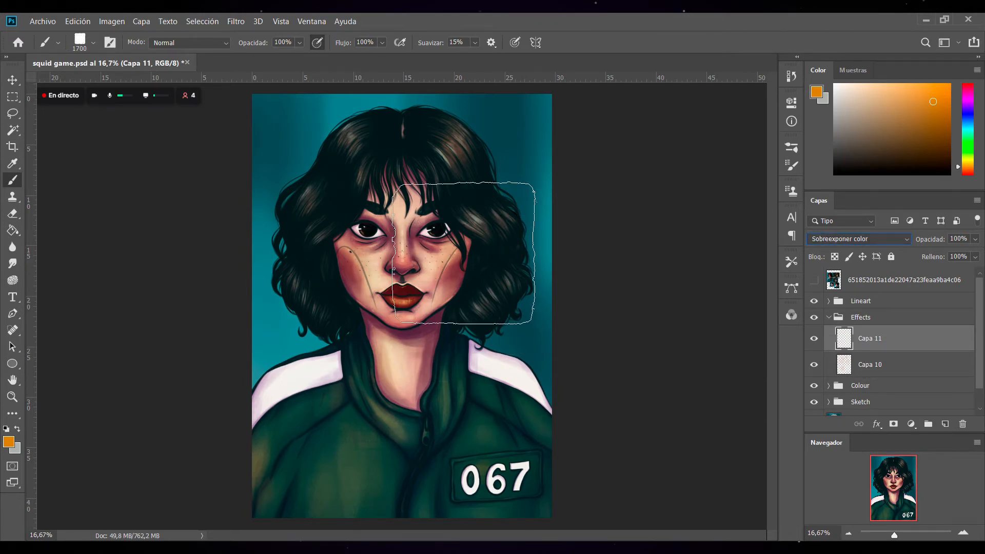
# Paint orange glows with a size 700 brush on the cheek and hair on Capa 11, and lower the layer's opacity to 51%.
pyautogui.press('[')
pyautogui.press('[')
pyautogui.press('[')
pyautogui.press('[')
pyautogui.press('[')
pyautogui.press('[')
pyautogui.press('[')
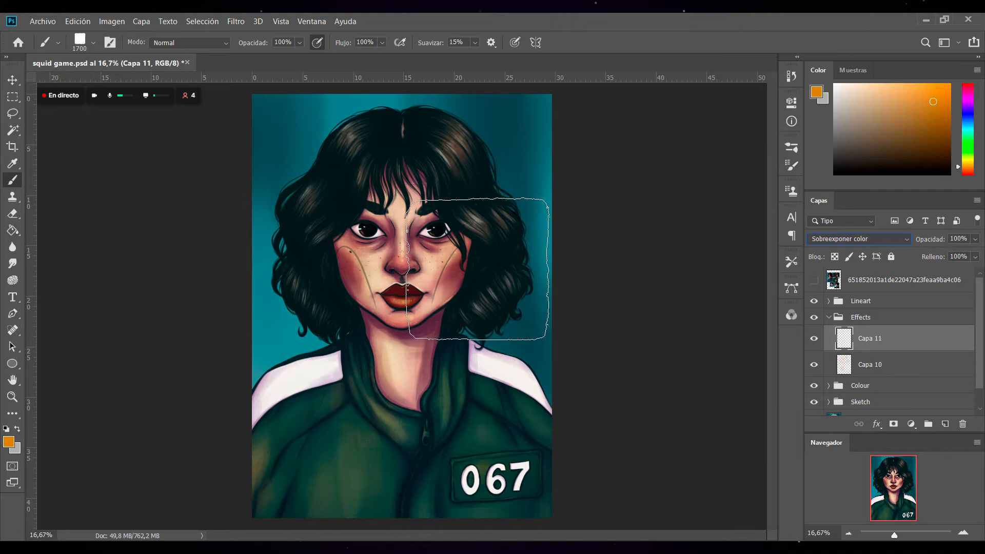
pyautogui.press('[')
pyautogui.press('[')
pyautogui.press('[')
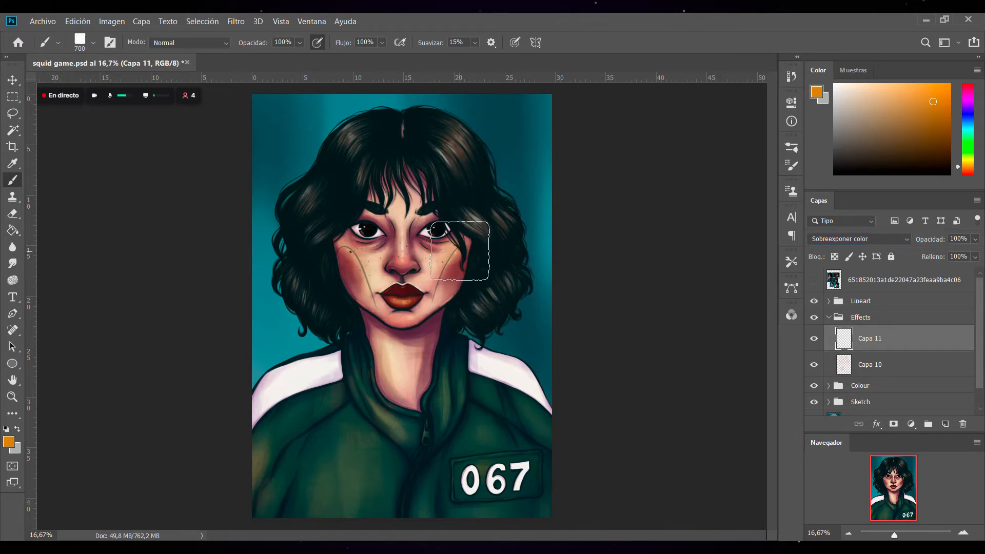
pyautogui.moveTo(469, 240); pyautogui.dragTo(428, 295)
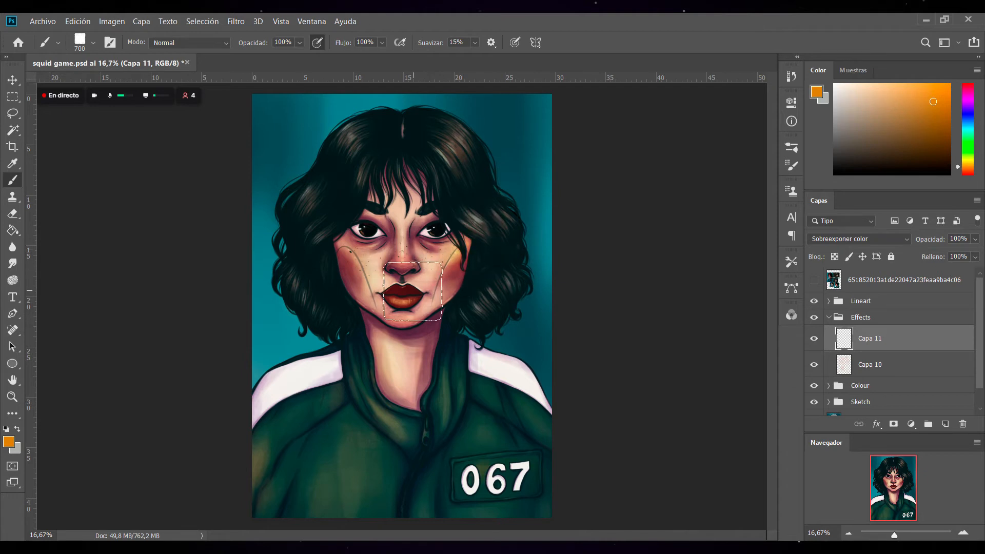
pyautogui.moveTo(308, 201)
pyautogui.mouseDown()
pyautogui.moveTo(316, 219)
pyautogui.moveTo(307, 208)
pyautogui.mouseUp()
pyautogui.moveTo(344, 139); pyautogui.dragTo(358, 184)
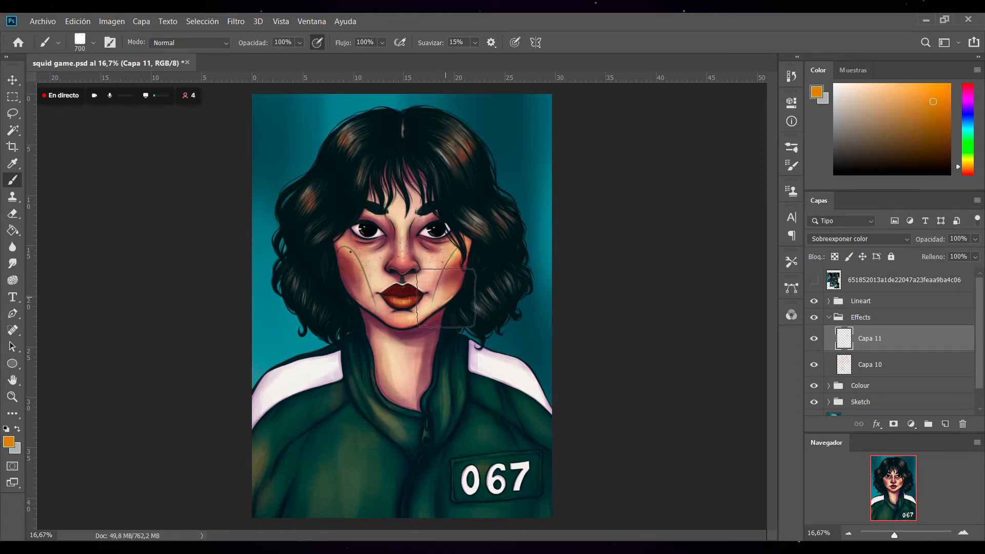
pyautogui.click(469, 278)
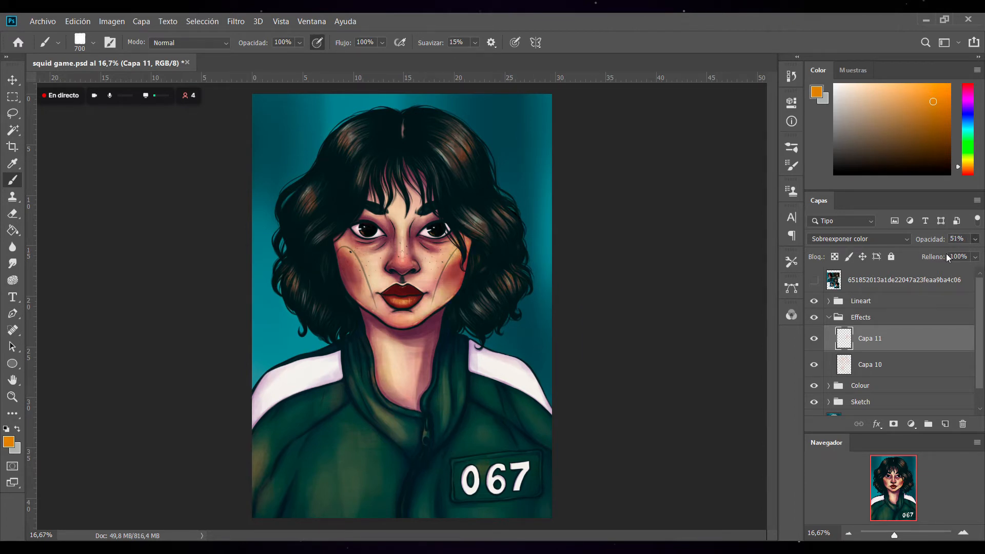
# Compare both orange light layers hidden and shown, and merge Capa 11 down into Capa 10.
pyautogui.click(817, 340)
pyautogui.click(815, 339)
pyautogui.click(815, 365)
pyautogui.click(815, 365)
pyautogui.click(861, 363)
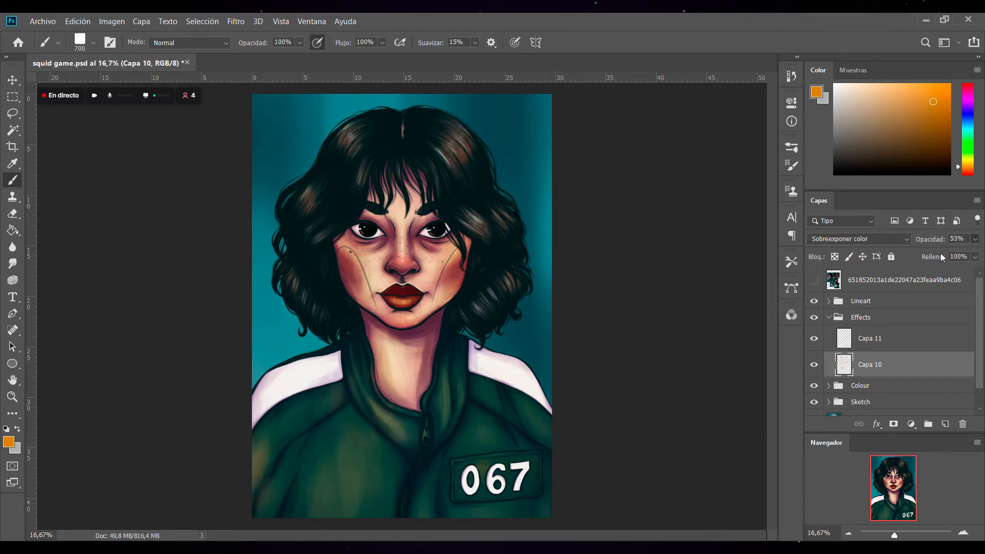
pyautogui.click(906, 339)
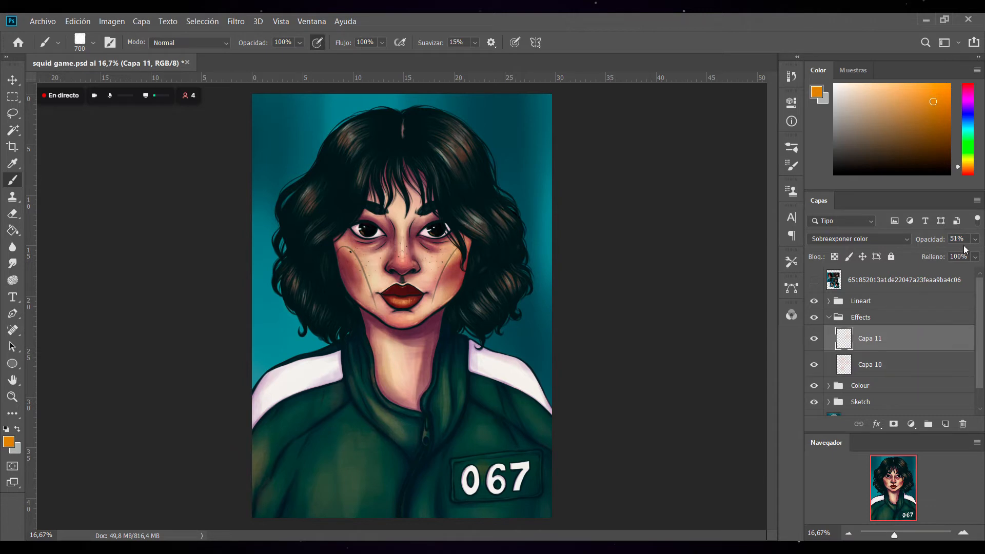
pyautogui.hotkey('ctrl', 'e')
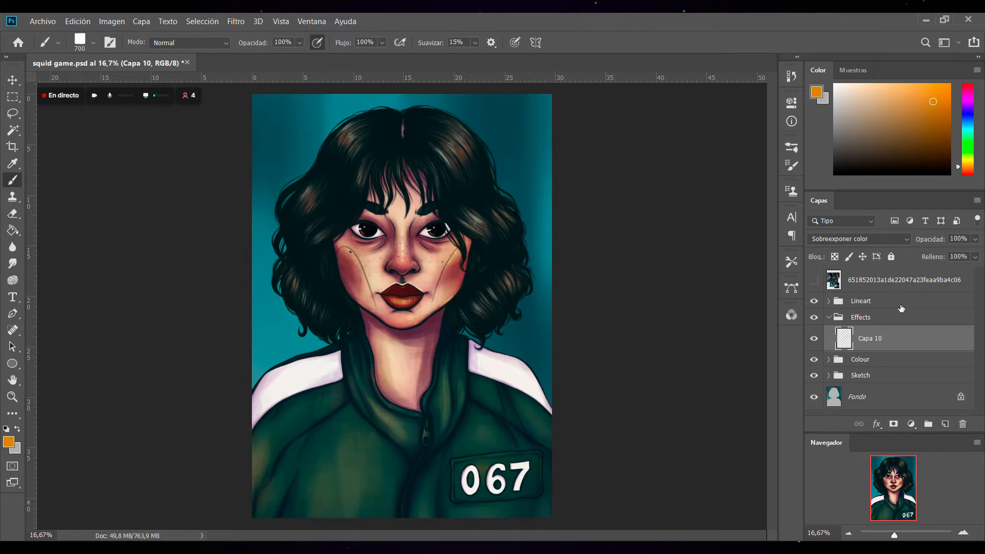
# Add a new layer above Capa 10, choose a pale cream colour and set the brush size to 40 for face highlights.
pyautogui.click(946, 424)
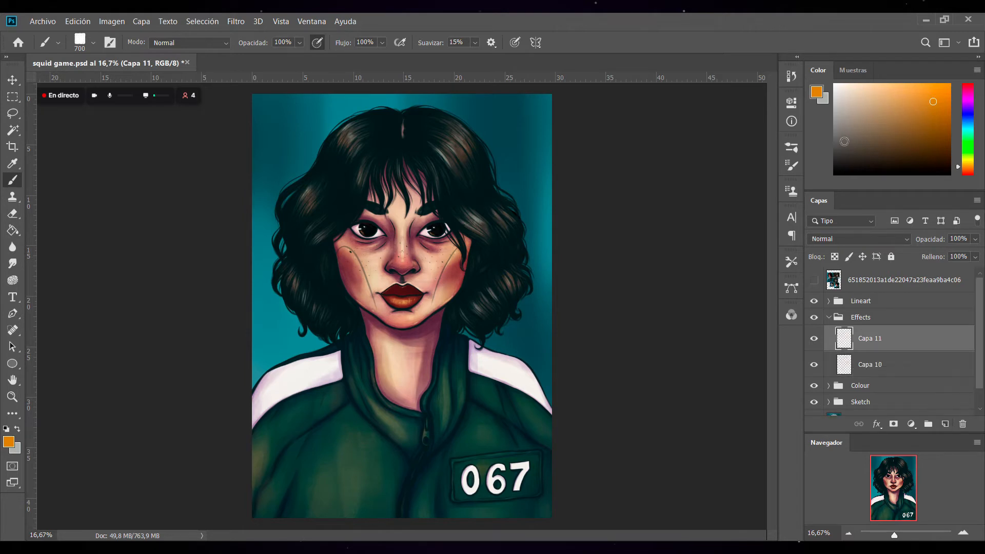
pyautogui.click(845, 91)
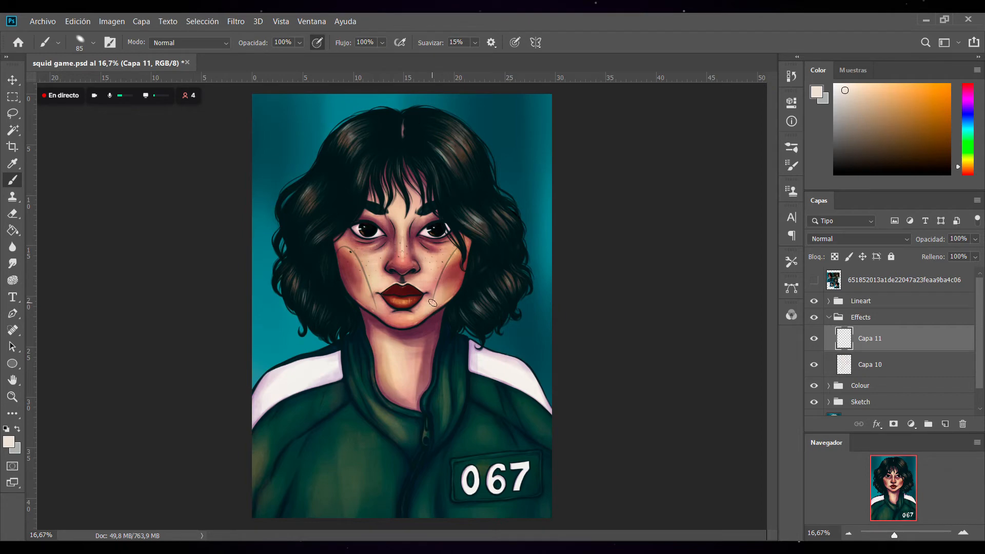
pyautogui.click(962, 529)
pyautogui.click(962, 529)
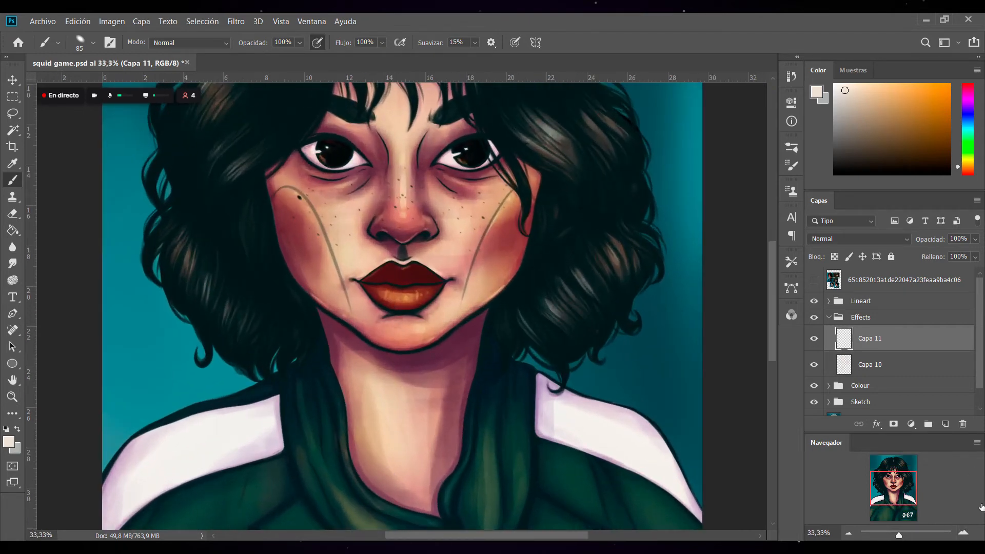
pyautogui.click(963, 531)
pyautogui.scroll(5, 776, 312)
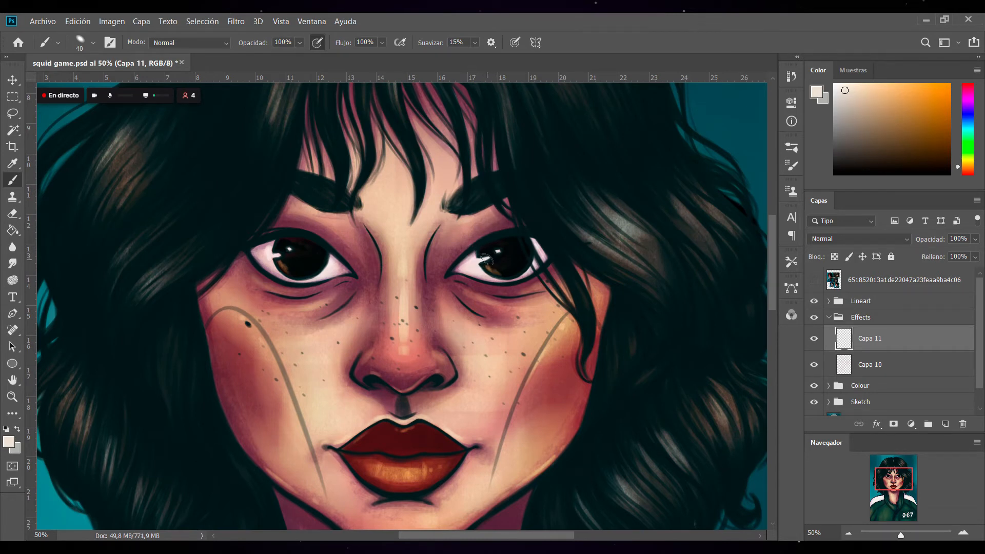
# Move the Effects group above the Lineart group and compare the portrait before and after the move.
pyautogui.moveTo(864, 320); pyautogui.dragTo(873, 294)
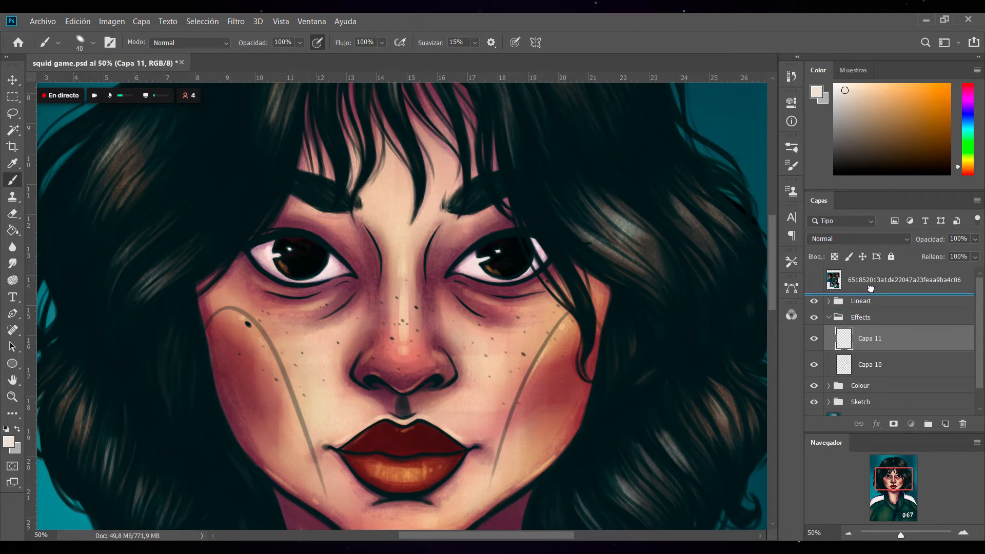
pyautogui.moveTo(870, 289); pyautogui.dragTo(872, 290)
pyautogui.click(848, 534)
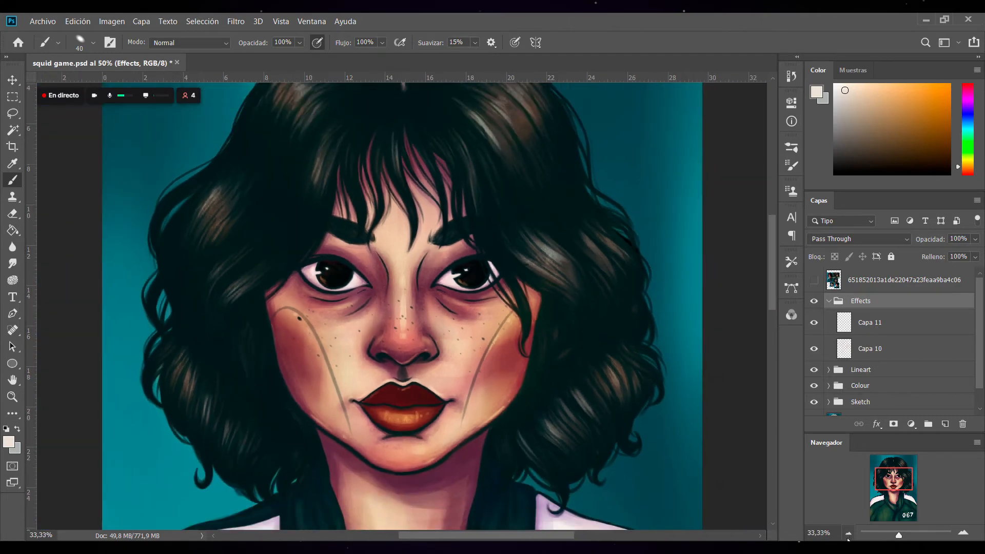
pyautogui.click(848, 535)
pyautogui.click(849, 535)
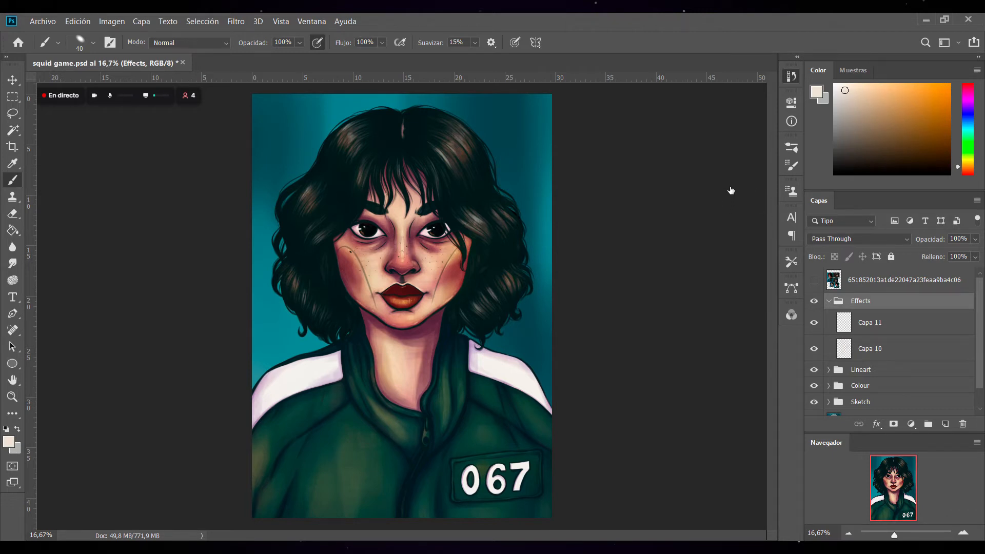
pyautogui.hotkey('ctrl', 'z')
pyautogui.hotkey('ctrl', 'shift', 'z')
# Adjust the opacity of Capa 10 in the Effects group.
pyautogui.click(887, 322)
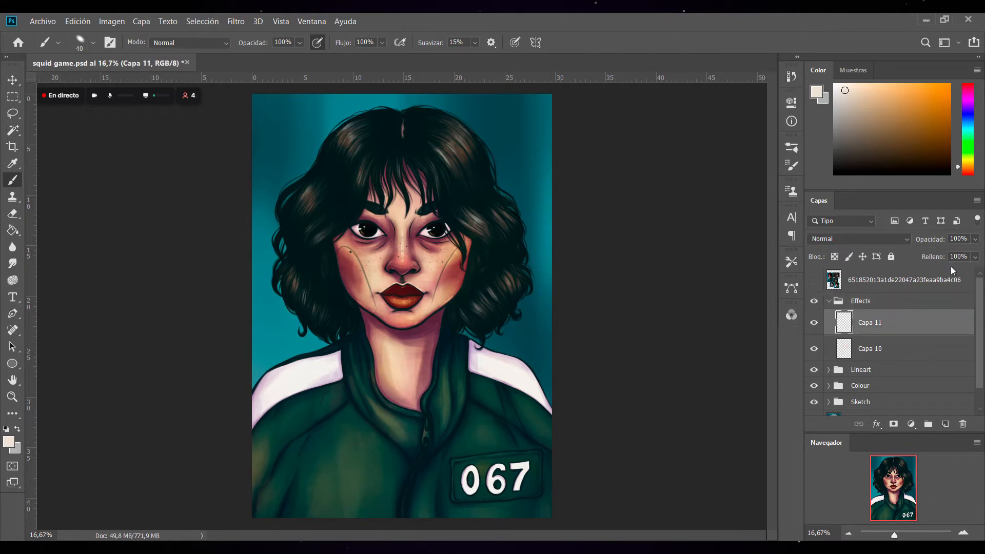
pyautogui.click(890, 356)
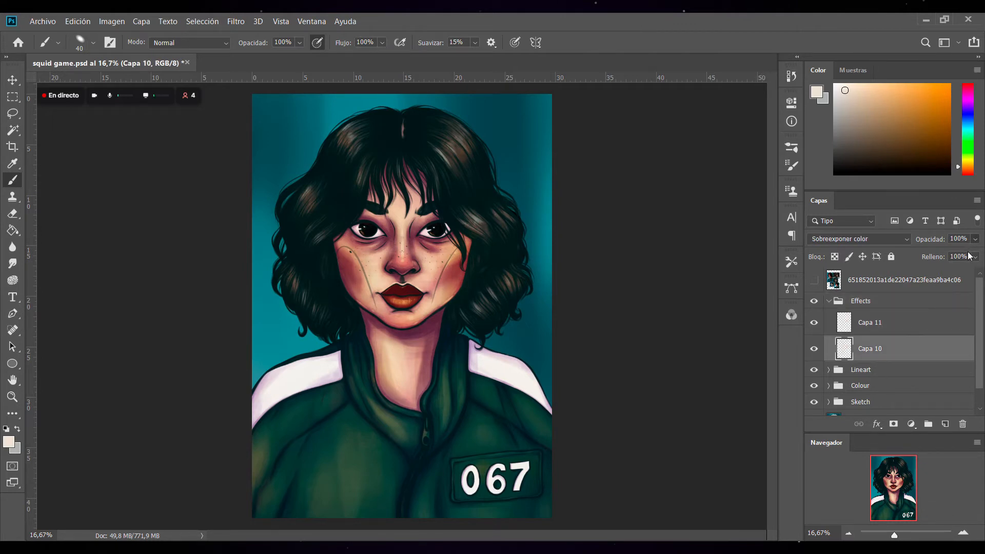
pyautogui.moveTo(969, 254); pyautogui.dragTo(968, 254)
# Select Capa 11, undo the last stroke and dab a cream highlight on the eye beside the loose hair strands.
pyautogui.click(890, 329)
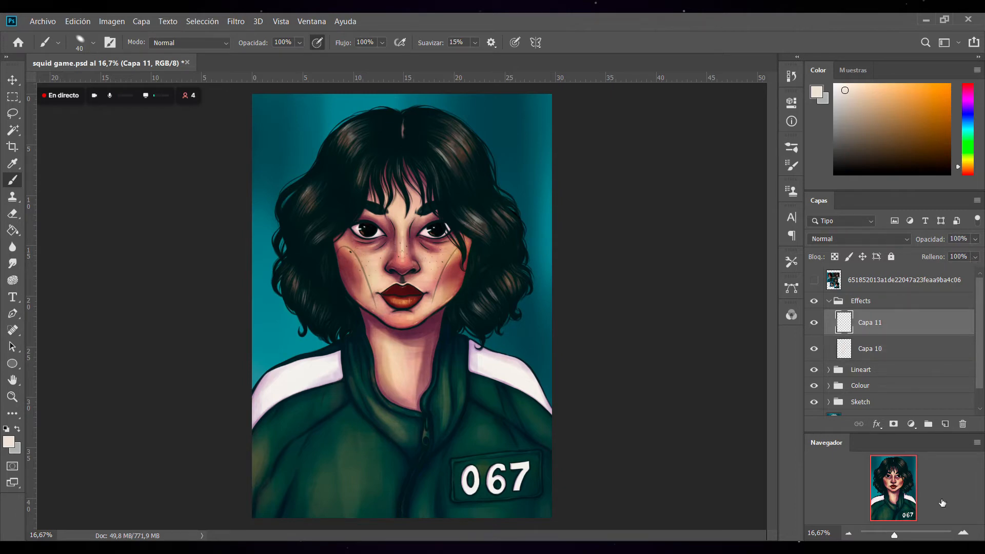
pyautogui.click(963, 534)
pyautogui.click(964, 533)
pyautogui.click(964, 534)
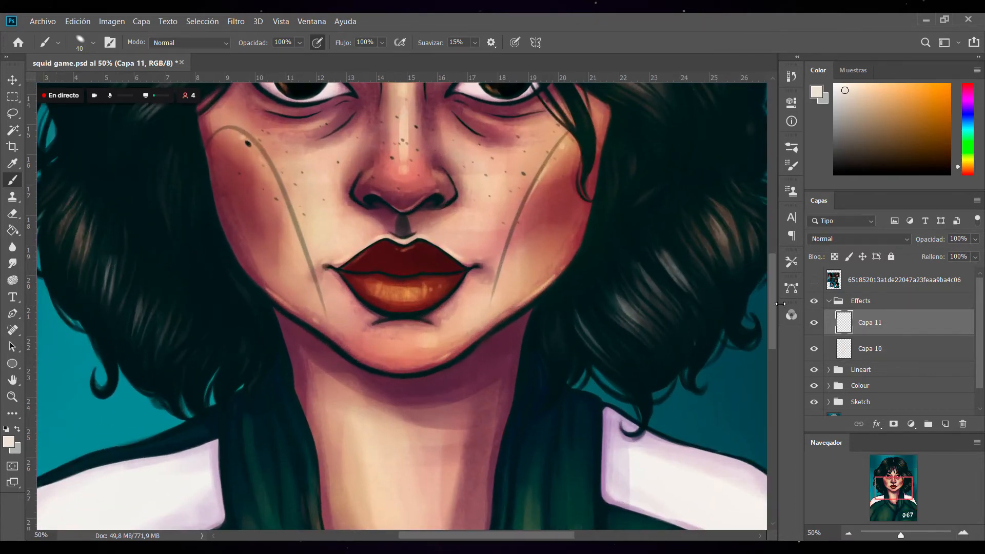
pyautogui.scroll(5, 775, 297)
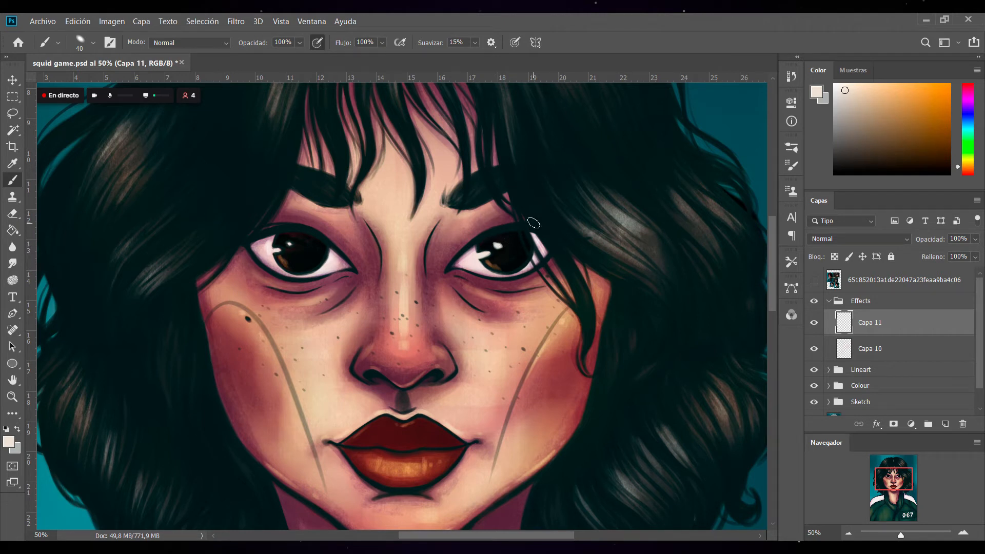
pyautogui.hotkey('ctrl', 'z')
pyautogui.moveTo(498, 245); pyautogui.dragTo(499, 248)
# Set the brush to 88% opacity and size 15, and paint small cream glints on the iris and pupil.
pyautogui.press('8')
pyautogui.press('8')
pyautogui.press('[')
pyautogui.press(']')
pyautogui.press(']')
pyautogui.press('[')
pyautogui.press('[')
pyautogui.press('[')
pyautogui.moveTo(326, 252); pyautogui.dragTo(305, 273)
pyautogui.moveTo(280, 260); pyautogui.dragTo(289, 272)
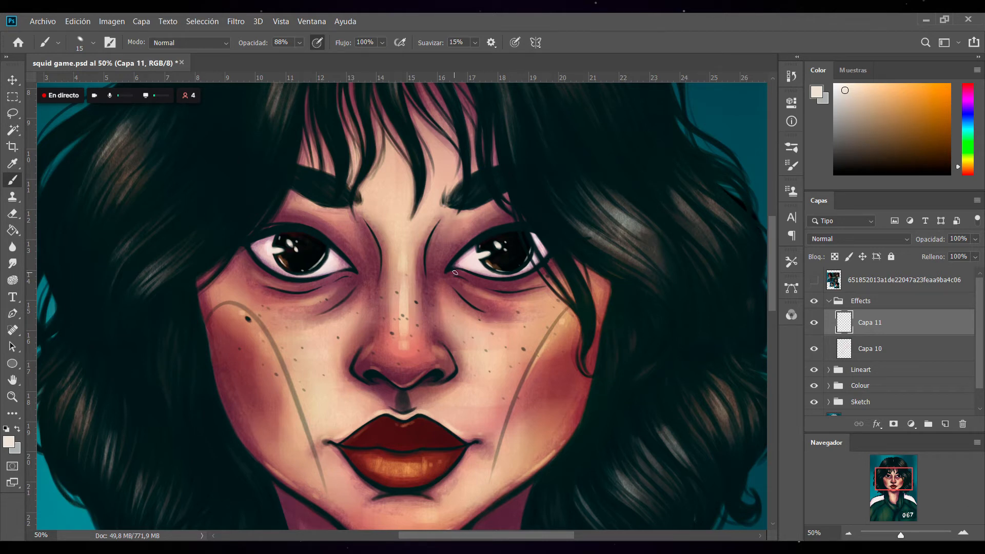
# Enlarge the brush to 30 and paint cream highlights on the nose and at both corners of the mouth.
pyautogui.press(']')
pyautogui.press(']')
pyautogui.press(']')
pyautogui.click(404, 347)
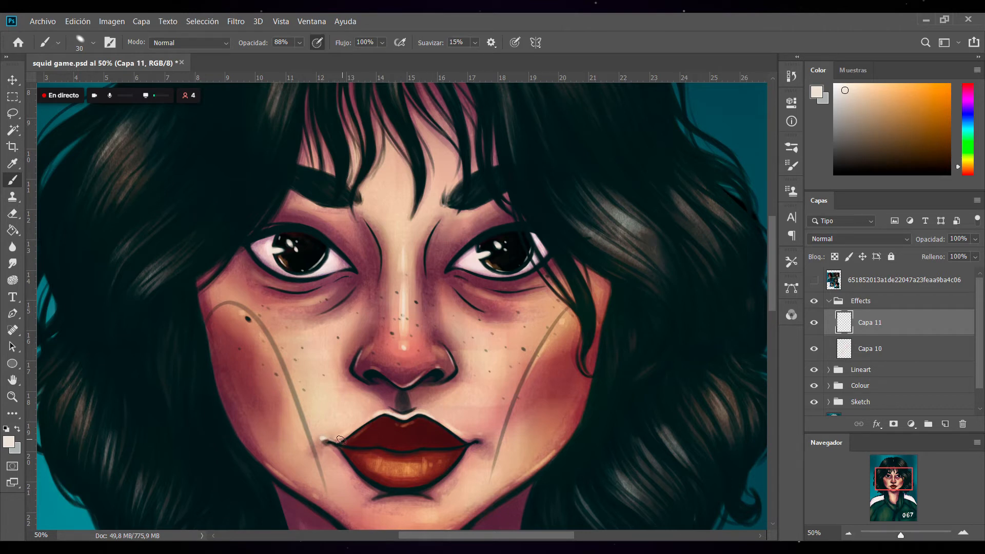
pyautogui.moveTo(481, 439); pyautogui.dragTo(473, 440)
pyautogui.scroll(-2, 774, 273)
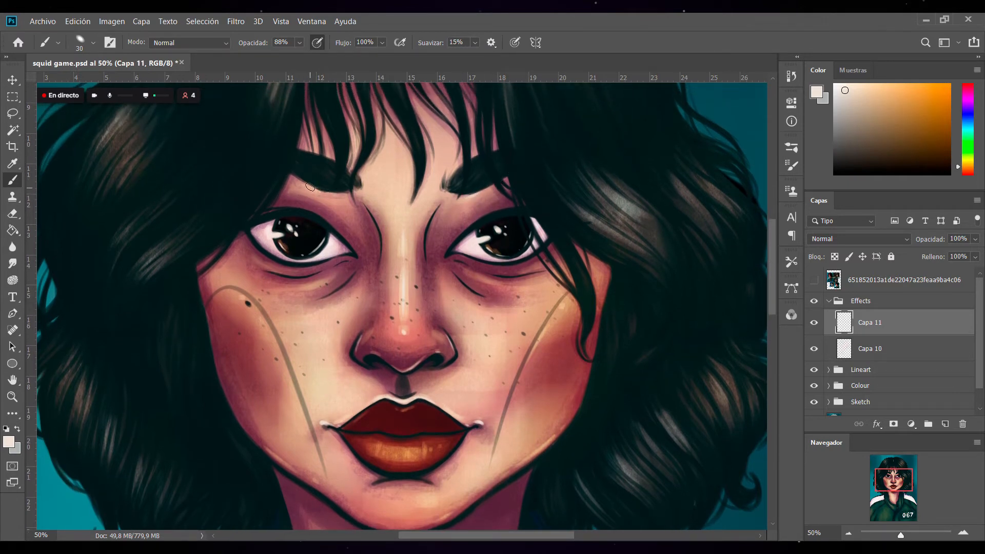
# Paint cream highlights under the eyebrow, on the upper cheek contour, along the jaw edge and across the lower lip on Capa 11.
pyautogui.moveTo(329, 192); pyautogui.dragTo(314, 189)
pyautogui.scroll(-2, 776, 311)
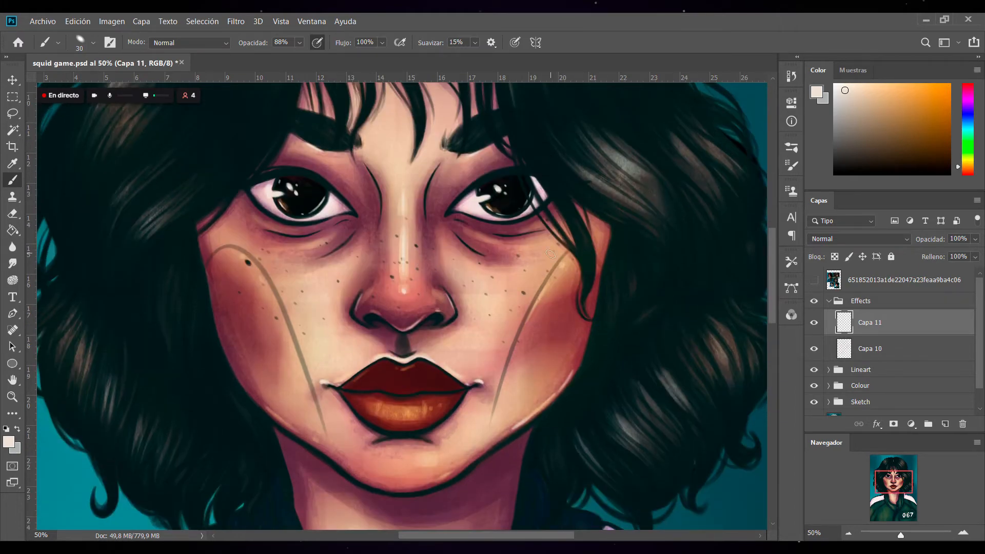
pyautogui.click(562, 263)
pyautogui.moveTo(214, 318); pyautogui.dragTo(250, 395)
pyautogui.click(257, 403)
pyautogui.moveTo(404, 414); pyautogui.dragTo(409, 410)
pyautogui.moveTo(432, 408); pyautogui.dragTo(443, 405)
# Check the reference photos, sample the cheek mole's dark colour and dot a mole above the upper lip on the Lineart layer.
pyautogui.click(820, 281)
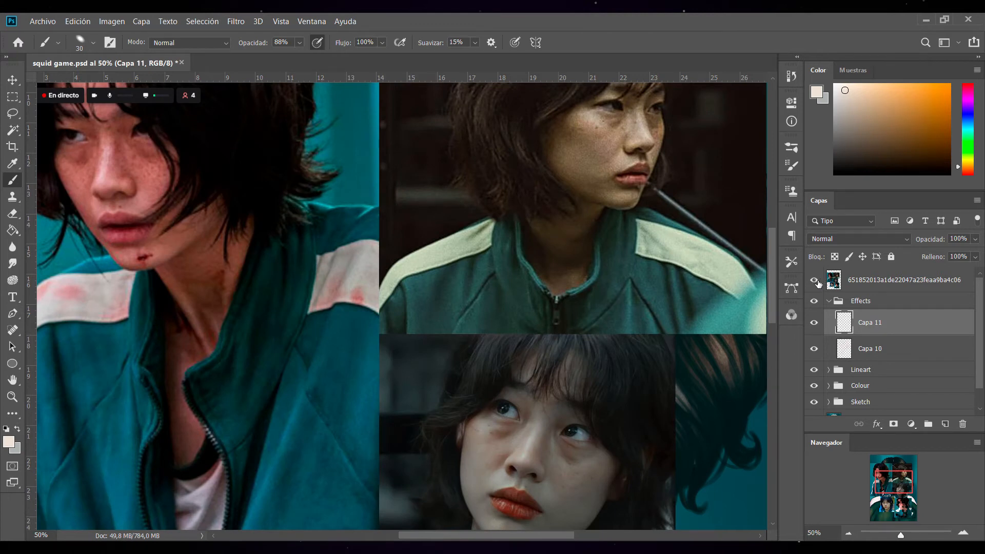
pyautogui.click(815, 280)
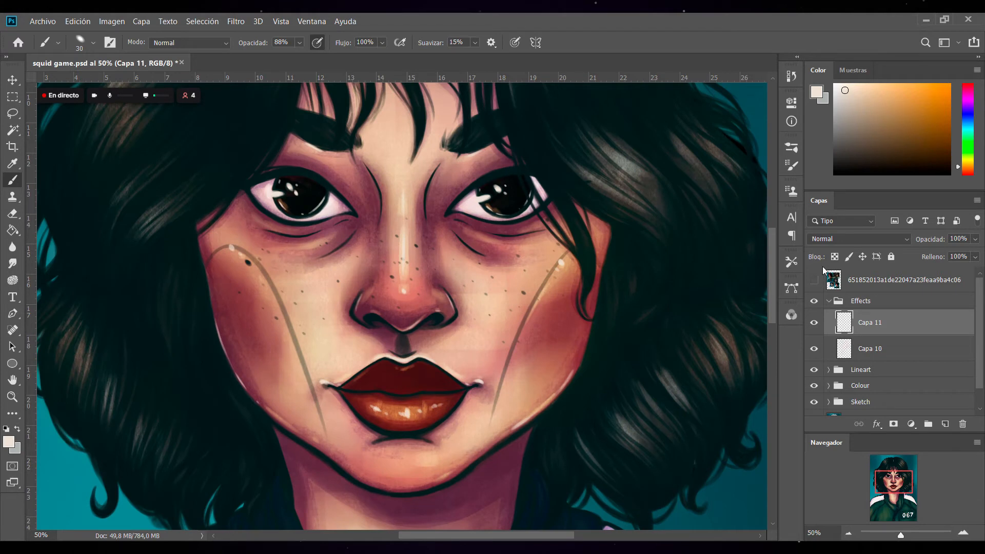
pyautogui.keyDown('alt'); pyautogui.click(249, 261); pyautogui.keyUp('alt')
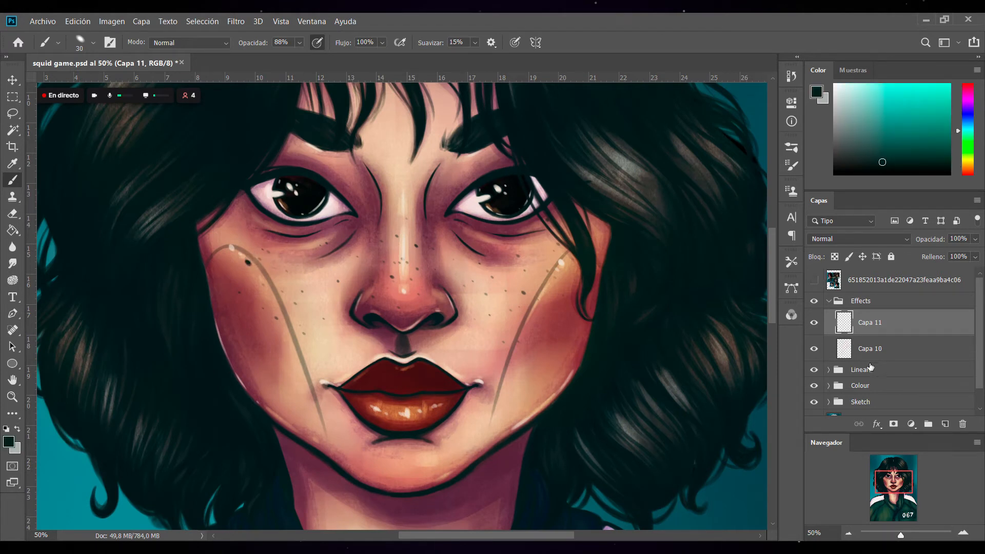
pyautogui.click(829, 369)
pyautogui.moveTo(980, 333); pyautogui.dragTo(979, 362)
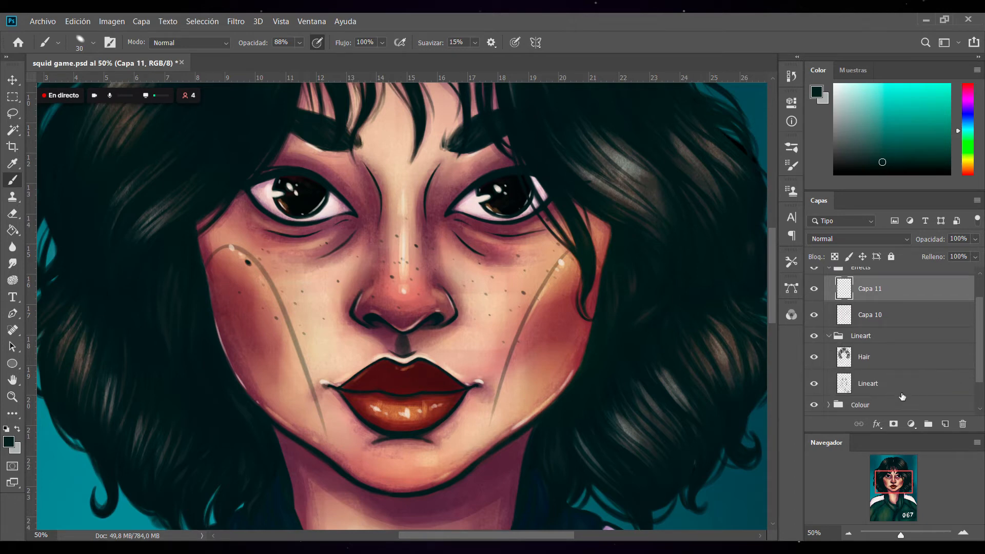
pyautogui.click(872, 383)
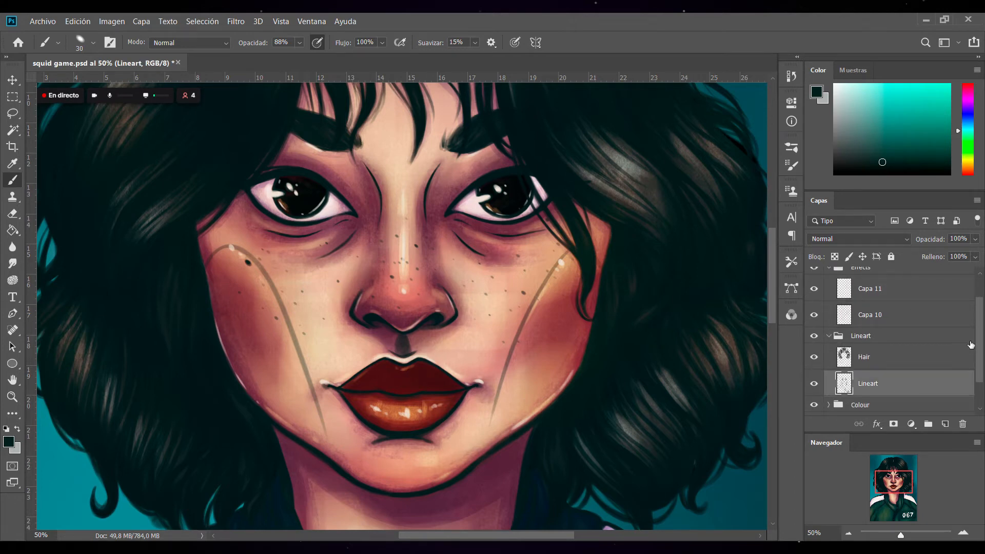
pyautogui.scroll(2, 973, 363)
pyautogui.click(814, 280)
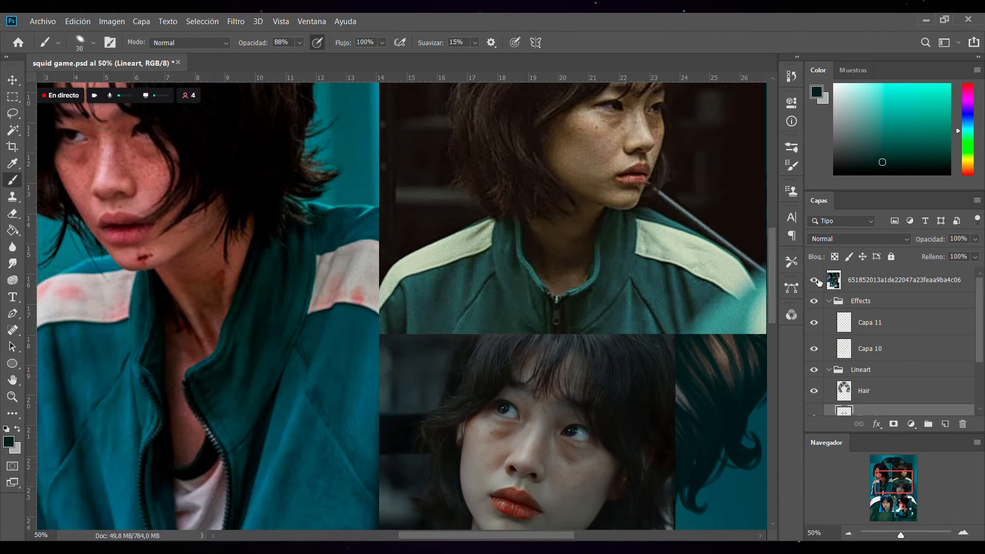
pyautogui.click(815, 280)
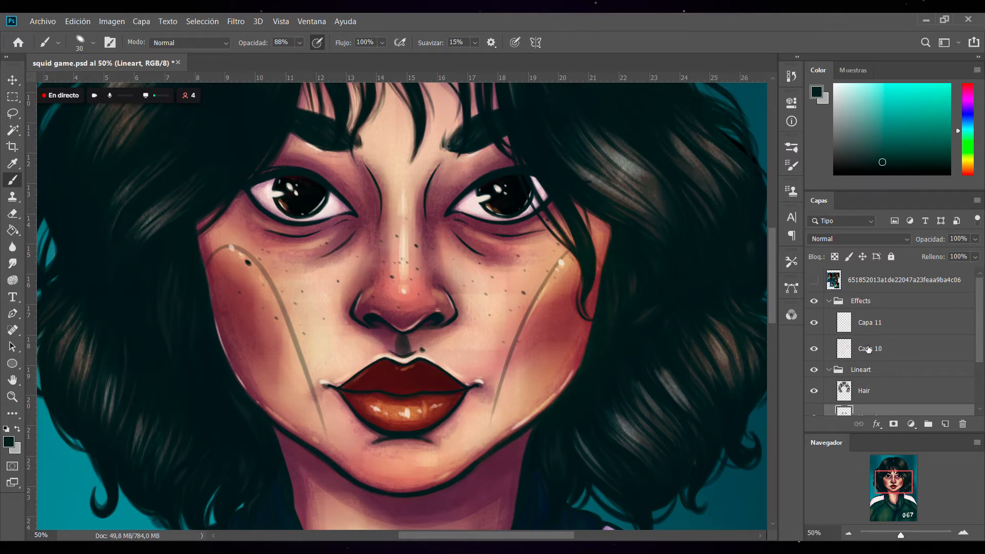
pyautogui.scroll(-2, 980, 340)
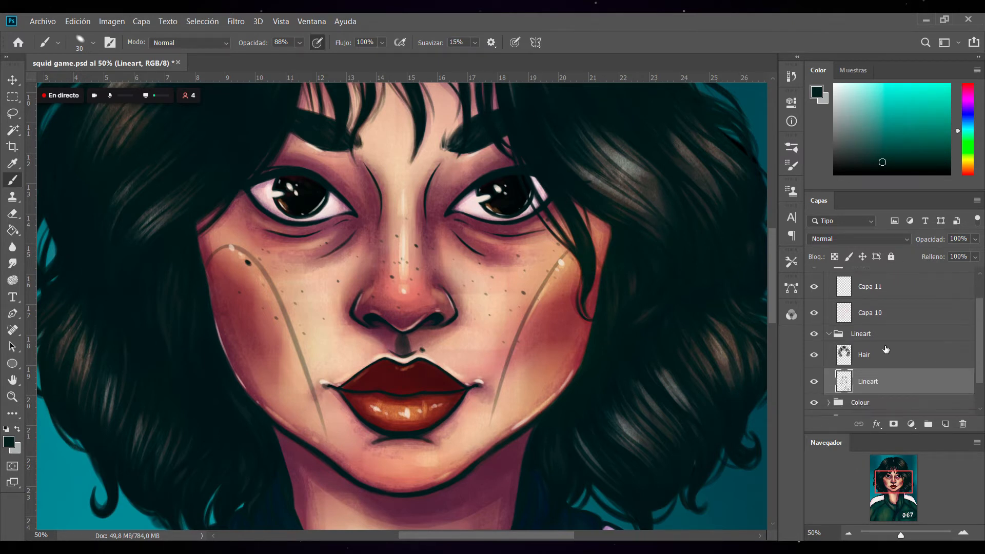
# Return to Capa 11, resample the cream colour from the mouth-corner highlight for the brush, and save the file.
pyautogui.click(830, 339)
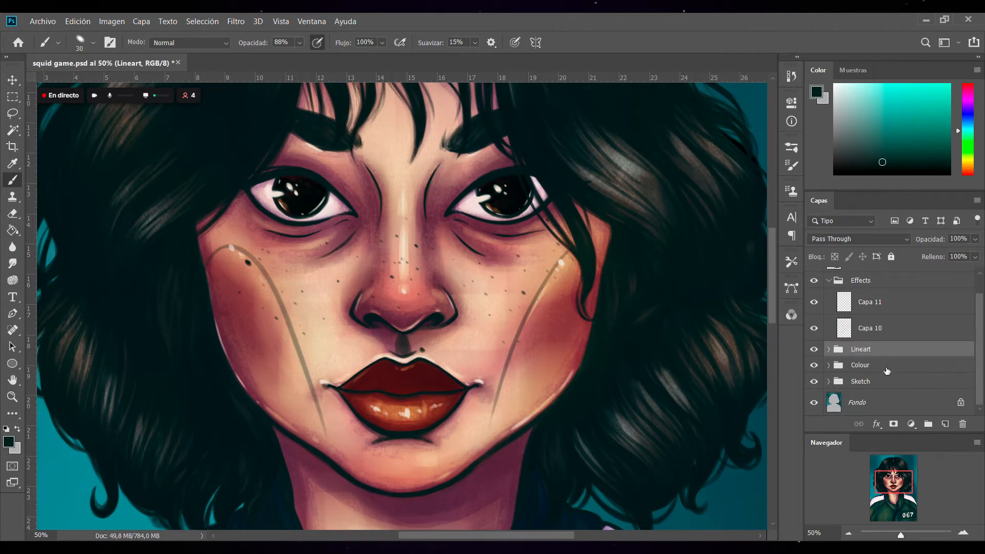
pyautogui.click(901, 310)
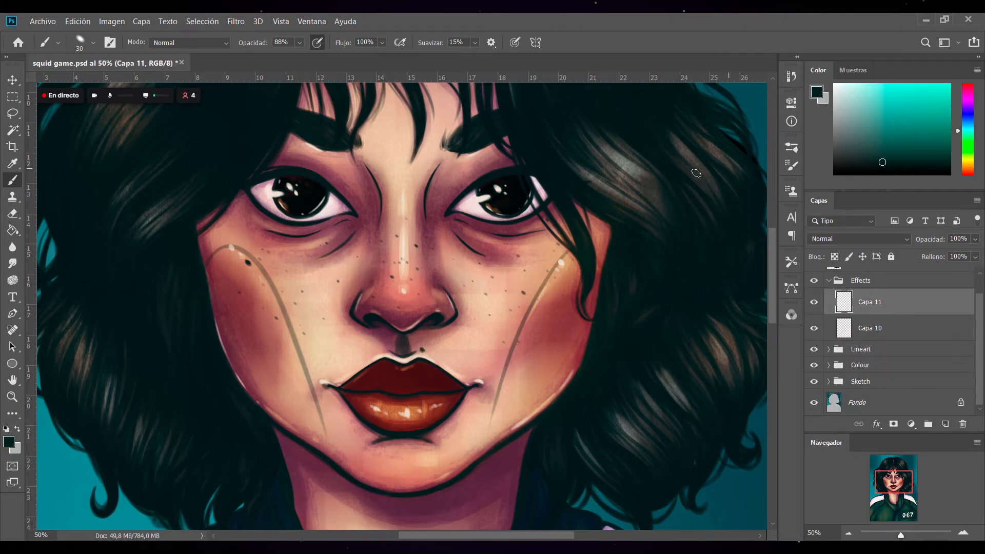
pyautogui.click(12, 163)
pyautogui.click(480, 383)
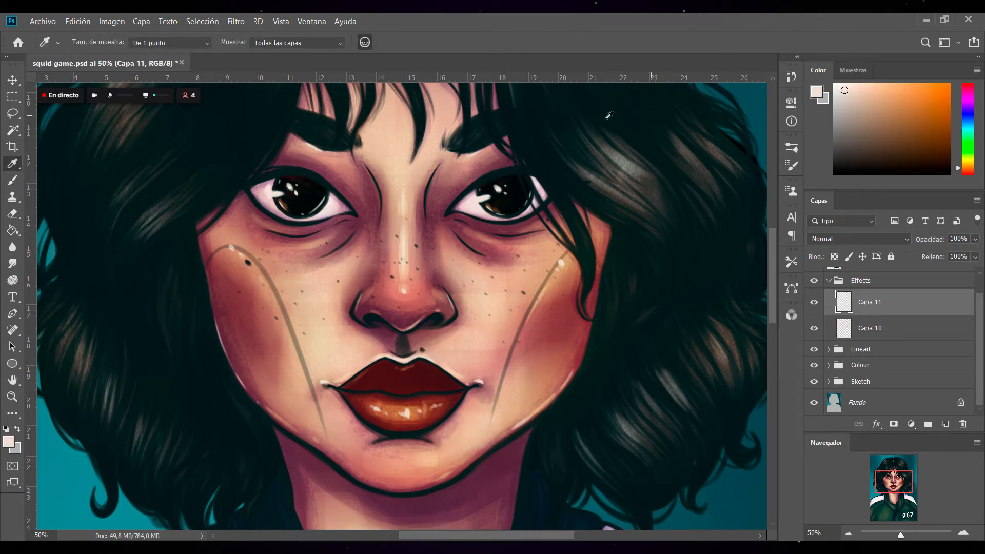
pyautogui.click(13, 181)
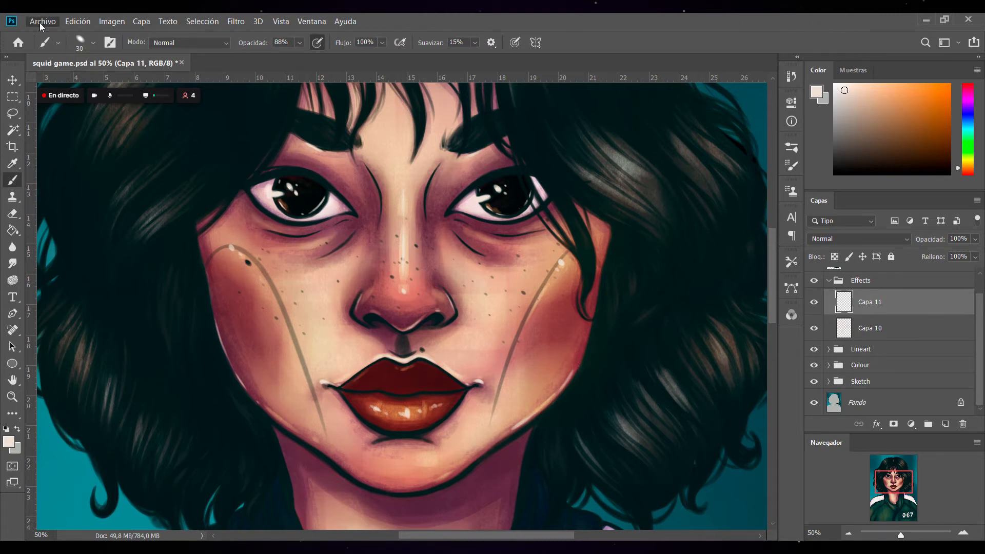
pyautogui.hotkey('ctrl', 's')
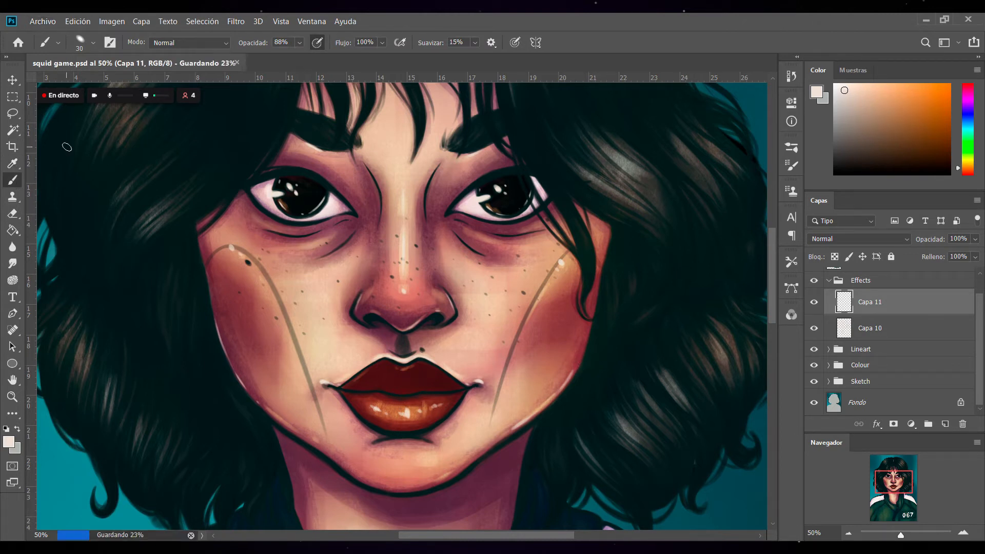
# Reduce the brush to 20 and paint cream highlights at the inner eye corner and along the lower eyelid.
pyautogui.press('[')
pyautogui.press('[')
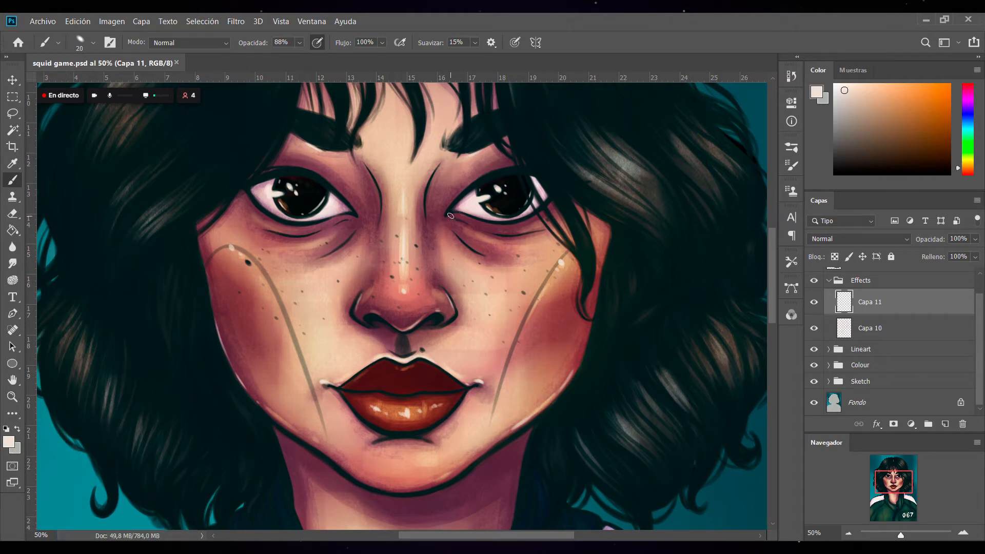
pyautogui.click(458, 214)
pyautogui.moveTo(294, 228); pyautogui.dragTo(317, 226)
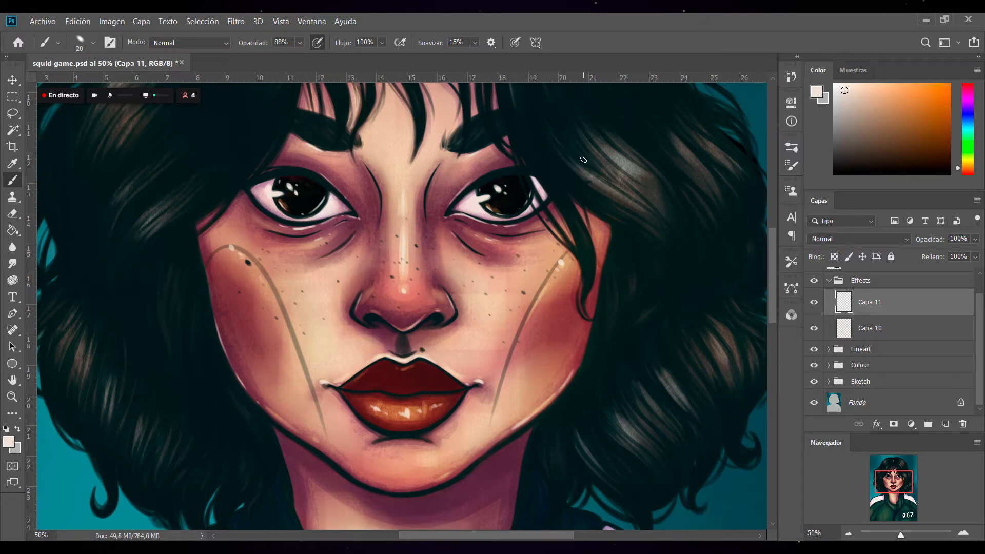
# Paint thin cream highlights along the loose hair strands beside the eye and on the fringe tips above the eyebrows.
pyautogui.moveTo(513, 146)
pyautogui.mouseDown()
pyautogui.moveTo(577, 250)
pyautogui.moveTo(512, 153)
pyautogui.moveTo(548, 226)
pyautogui.mouseUp()
pyautogui.click(849, 533)
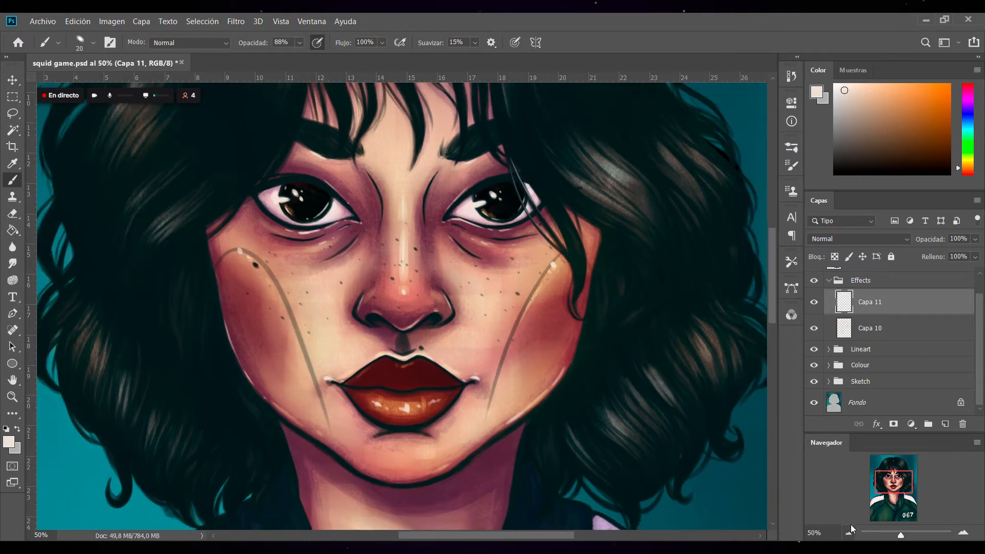
pyautogui.moveTo(471, 194); pyautogui.dragTo(479, 206)
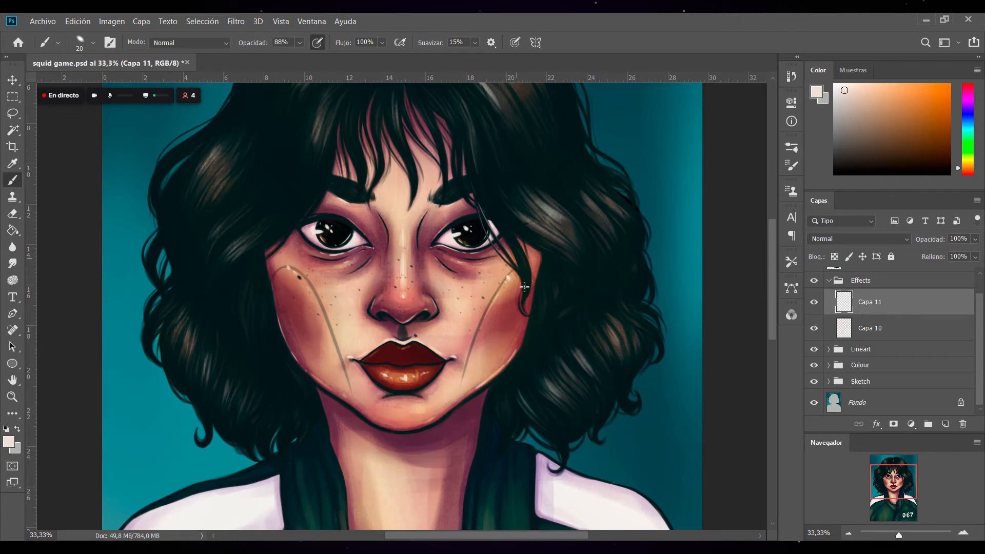
pyautogui.moveTo(513, 248); pyautogui.dragTo(523, 297)
pyautogui.moveTo(453, 173); pyautogui.dragTo(473, 204)
pyautogui.moveTo(348, 166); pyautogui.dragTo(349, 183)
pyautogui.moveTo(409, 157); pyautogui.dragTo(412, 187)
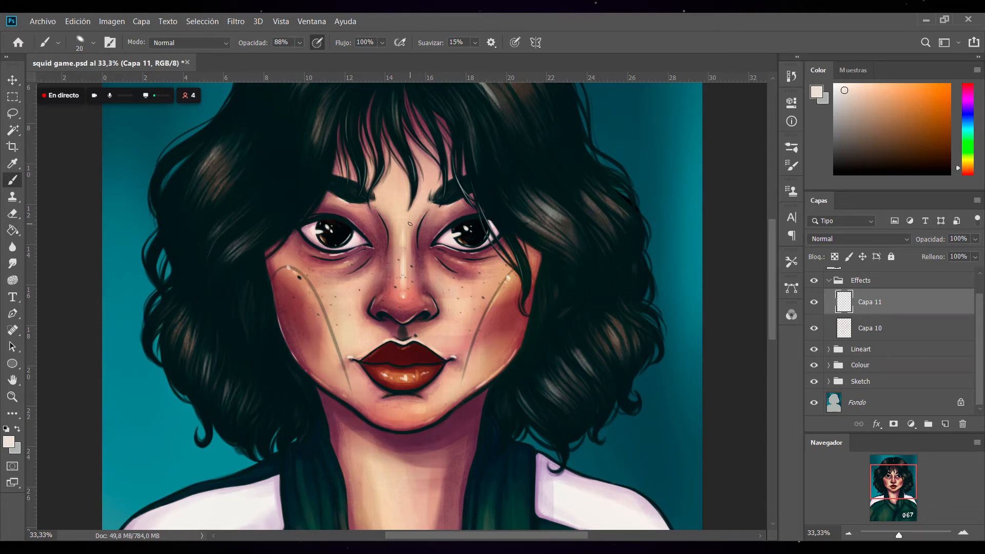
# Enlarge the brush to 35 and paint cream shine strokes on the fringe, the crown, the side waves and the lower curls.
pyautogui.scroll(3, 765, 276)
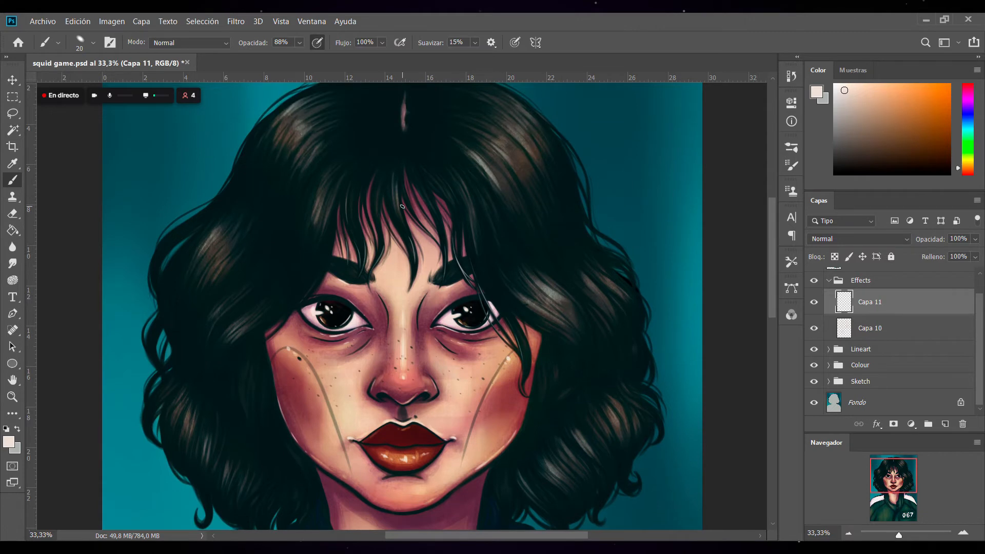
pyautogui.press(']')
pyautogui.moveTo(393, 170); pyautogui.dragTo(404, 222)
pyautogui.moveTo(307, 129); pyautogui.dragTo(297, 138)
pyautogui.click(301, 129)
pyautogui.click(296, 121)
pyautogui.moveTo(470, 212); pyautogui.dragTo(477, 259)
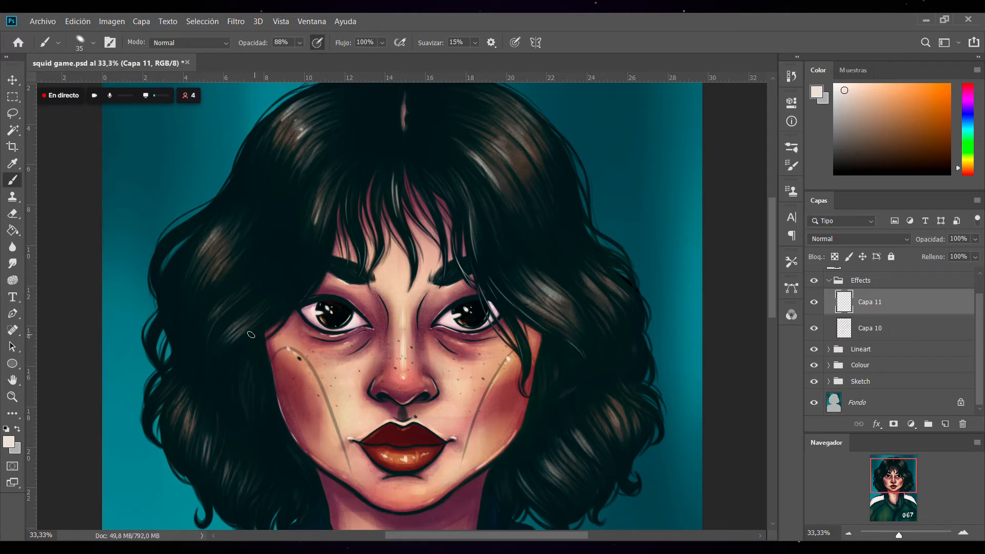
pyautogui.moveTo(220, 366); pyautogui.dragTo(250, 330)
pyautogui.moveTo(350, 168); pyautogui.dragTo(326, 225)
pyautogui.scroll(-3, 775, 315)
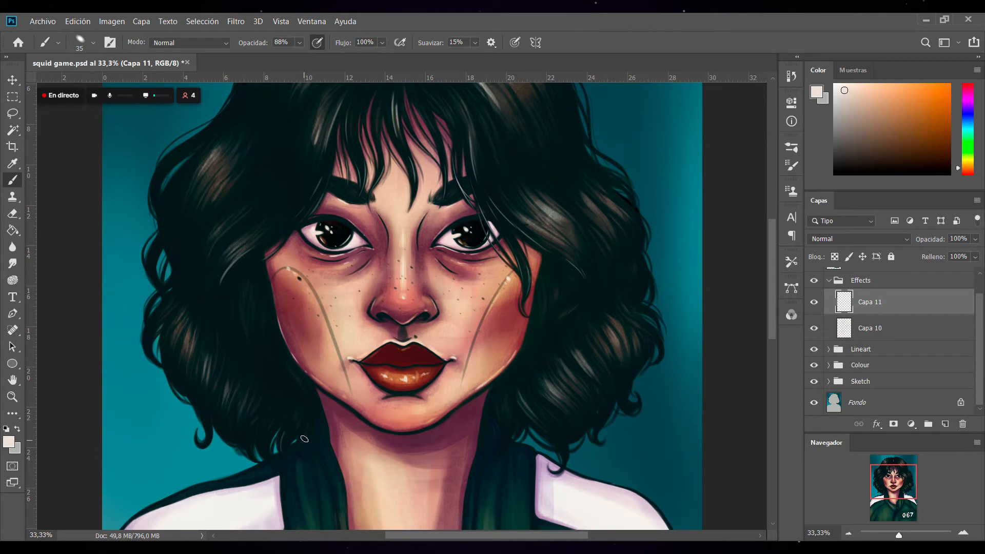
pyautogui.moveTo(554, 434); pyautogui.dragTo(564, 468)
# Set the opacity of Capa 11 to 92% and save the file.
pyautogui.click(849, 534)
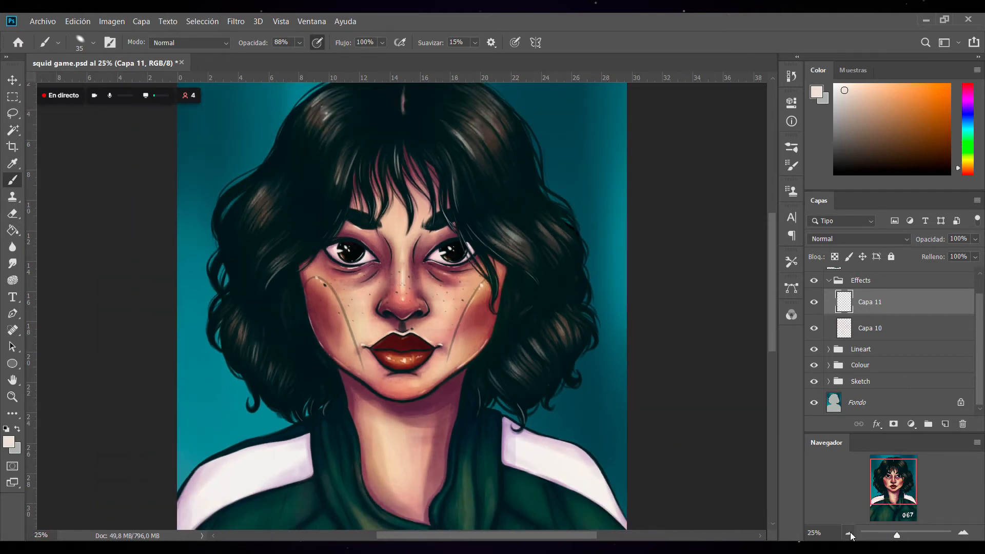
pyautogui.click(849, 533)
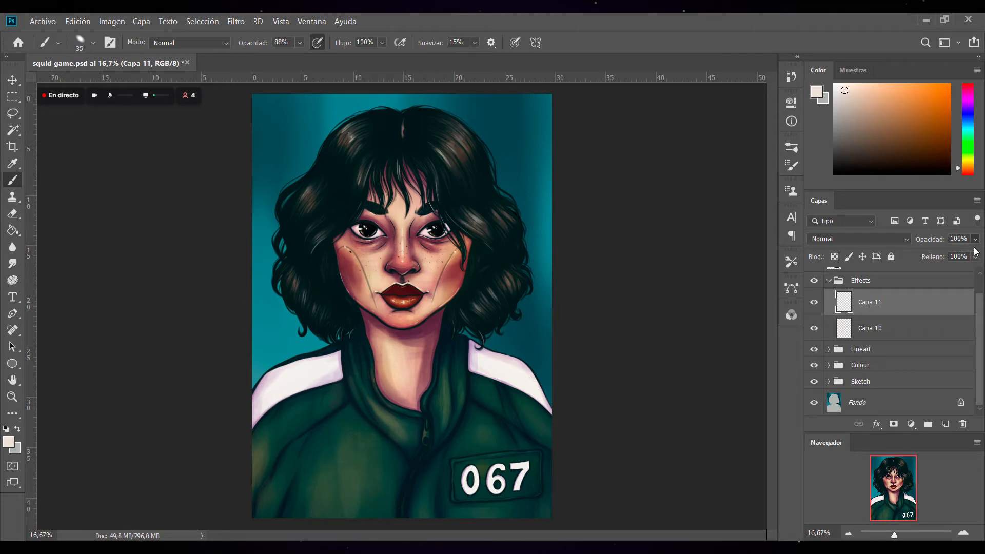
pyautogui.moveTo(975, 254); pyautogui.dragTo(973, 253)
pyautogui.click(975, 239)
pyautogui.moveTo(976, 255)
pyautogui.mouseDown()
pyautogui.moveTo(957, 260)
pyautogui.moveTo(976, 258)
pyautogui.mouseUp()
pyautogui.moveTo(974, 257); pyautogui.dragTo(967, 254)
pyautogui.hotkey('ctrl', 's')
pyautogui.press('alt')
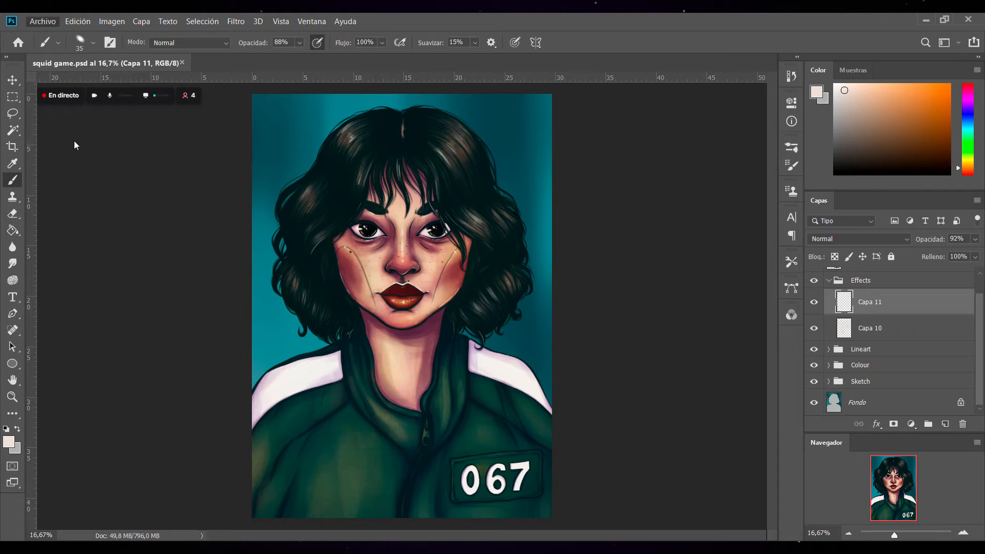
pyautogui.click(600, 18)
# Set the foreground colour to black and add a new layer clipped to the Lineart layer.
pyautogui.press('d')
pyautogui.click(868, 351)
pyautogui.click(829, 350)
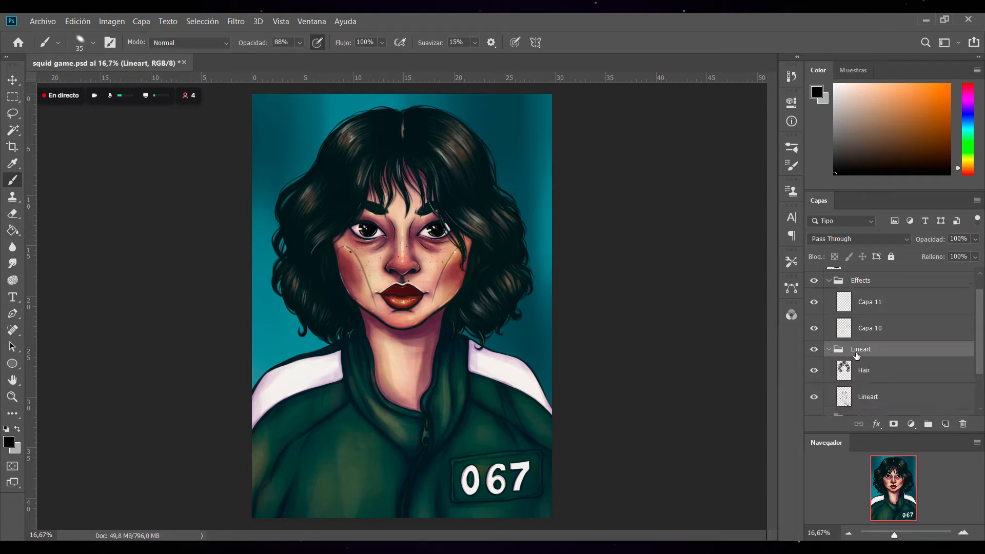
pyautogui.scroll(-1, 944, 359)
pyautogui.click(907, 364)
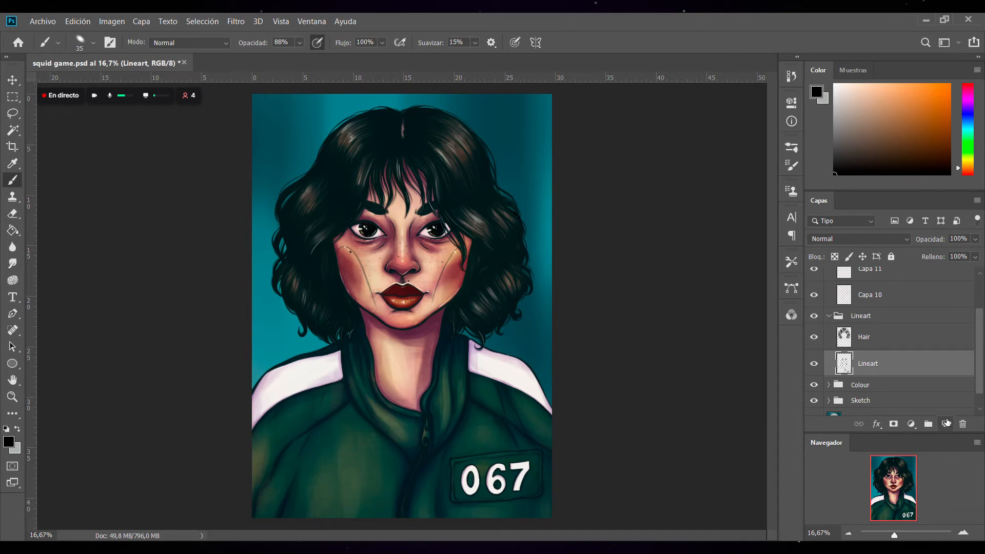
pyautogui.click(946, 424)
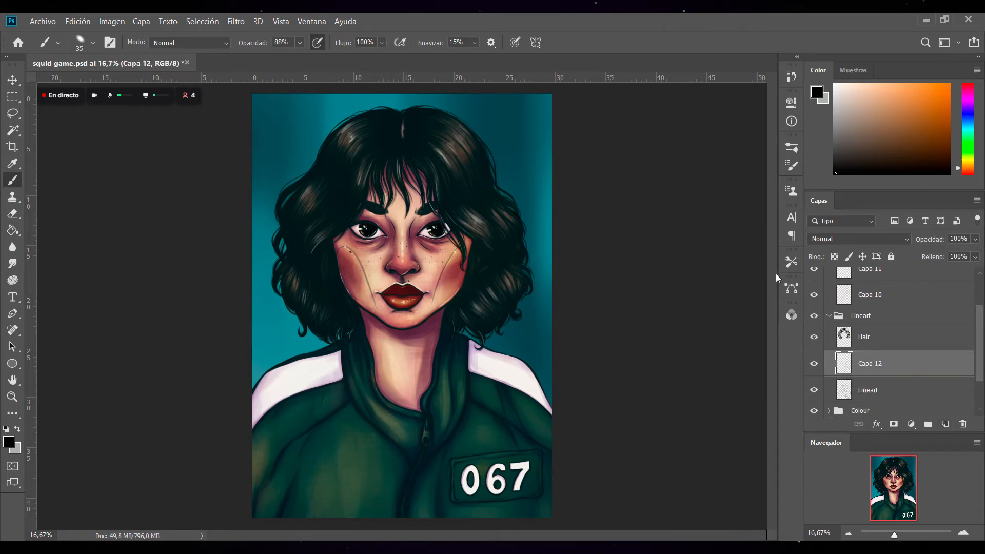
pyautogui.hotkey('ctrl', 'alt', 'g')
# Enlarge the brush to 90 and paint black over the facial line art on Capa 12.
pyautogui.hotkey('ctrl', '+')
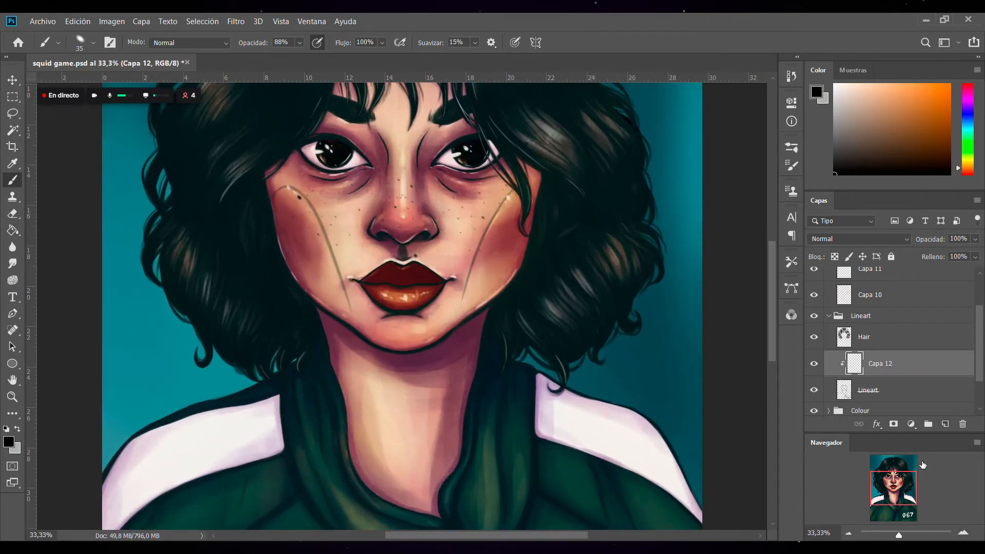
pyautogui.moveTo(774, 275); pyautogui.dragTo(757, 245)
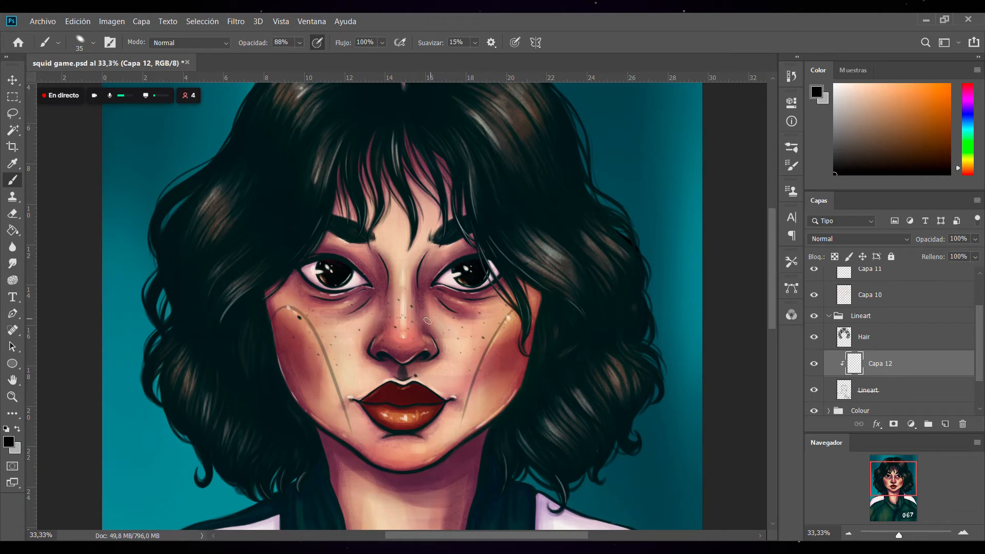
pyautogui.press(']')
pyautogui.press(']')
pyautogui.press(']')
pyautogui.press(']')
pyautogui.press(']')
pyautogui.press(']')
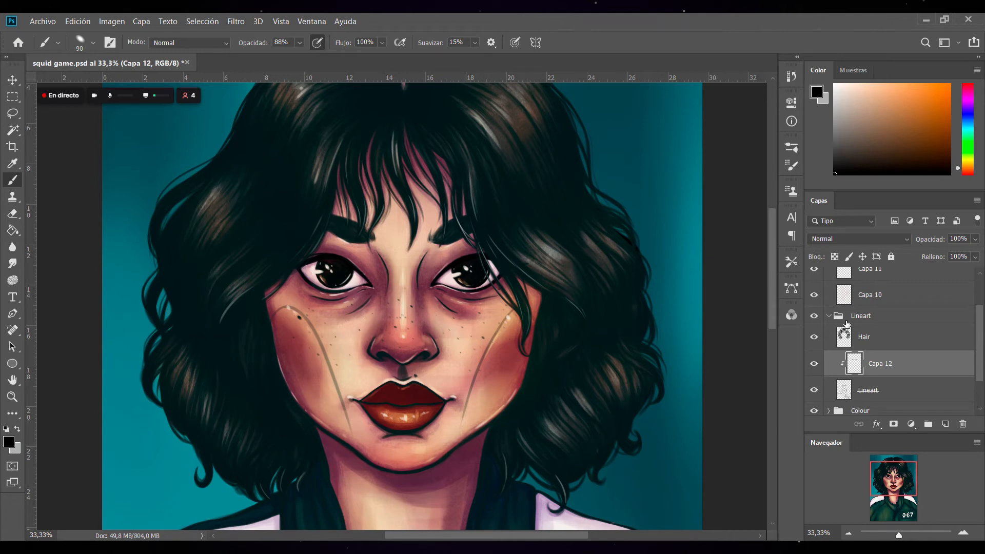
# Compare the portrait with Capa 12 hidden and shown, checking the line art on the face and neck.
pyautogui.click(815, 364)
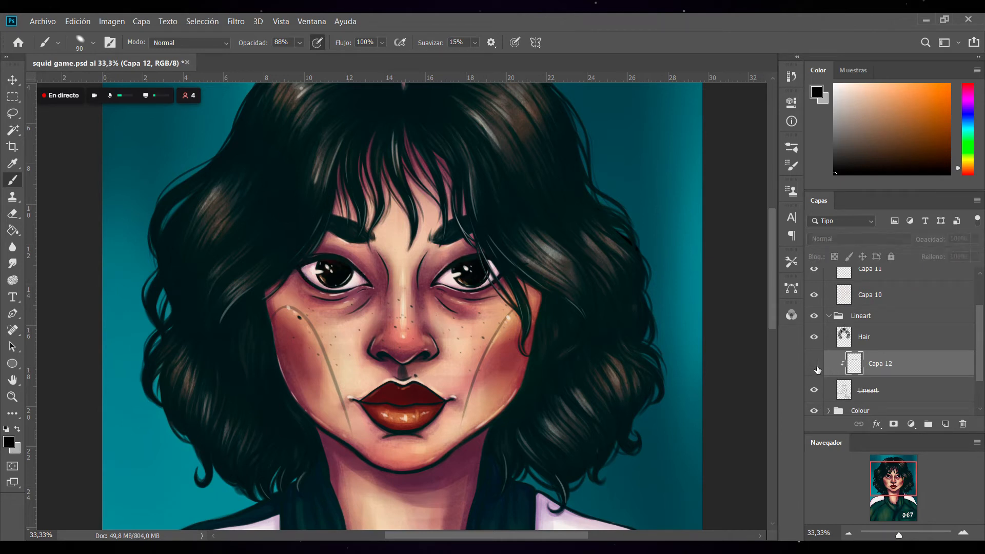
pyautogui.click(815, 364)
pyautogui.click(819, 365)
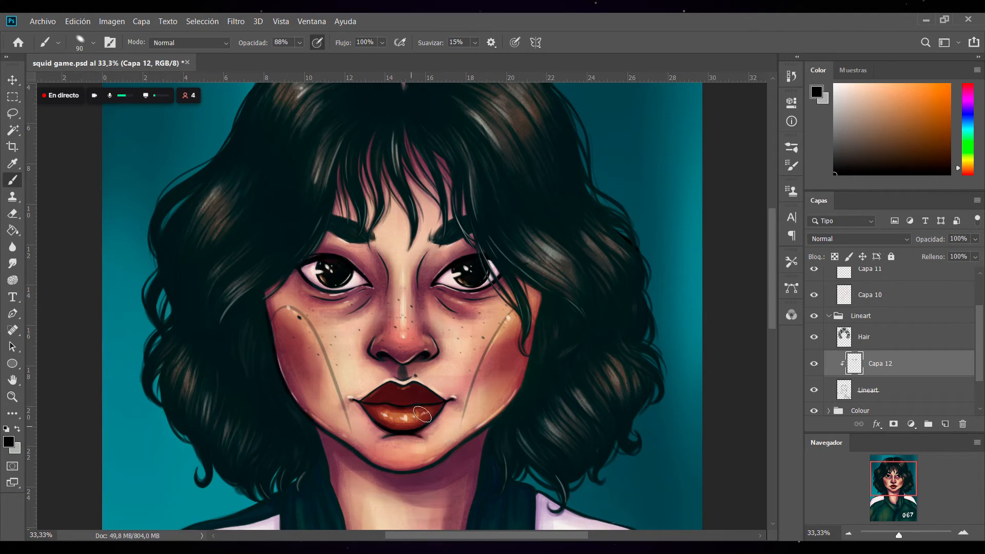
pyautogui.scroll(-3, 757, 294)
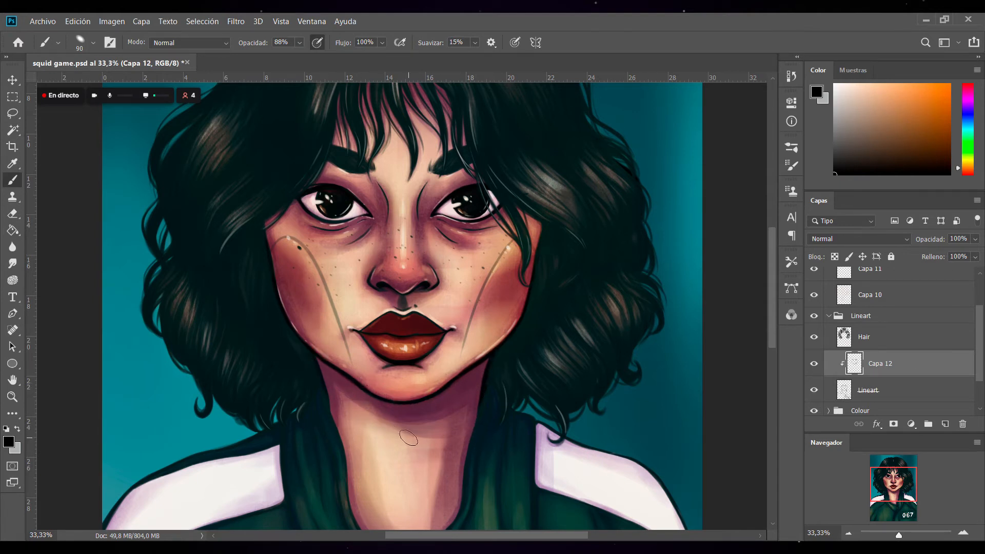
pyautogui.moveTo(774, 250); pyautogui.dragTo(774, 236)
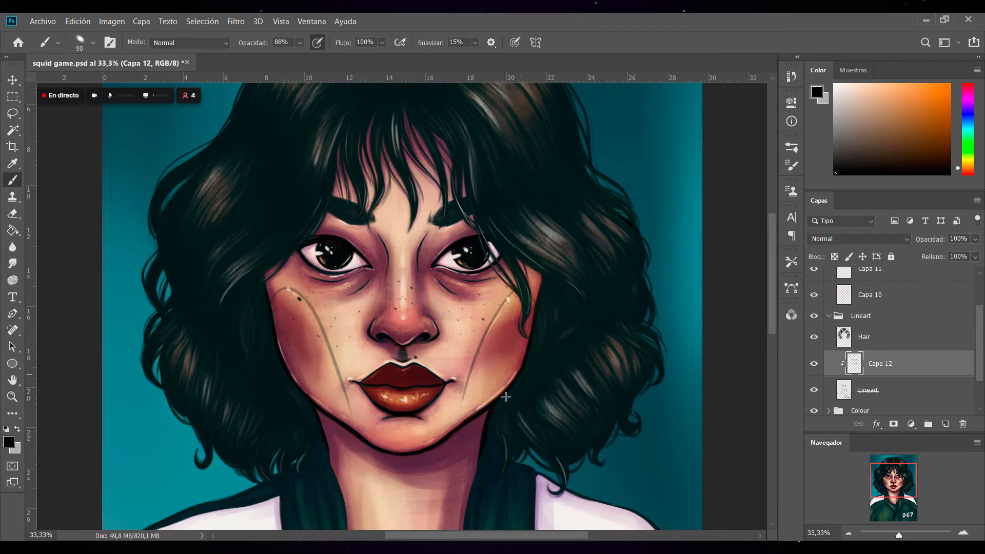
# Set the opacity of Capa 12 to 67%, compare it hidden and shown, and paint black along the jacket's zipper line.
pyautogui.click(849, 534)
pyautogui.moveTo(775, 289); pyautogui.dragTo(775, 305)
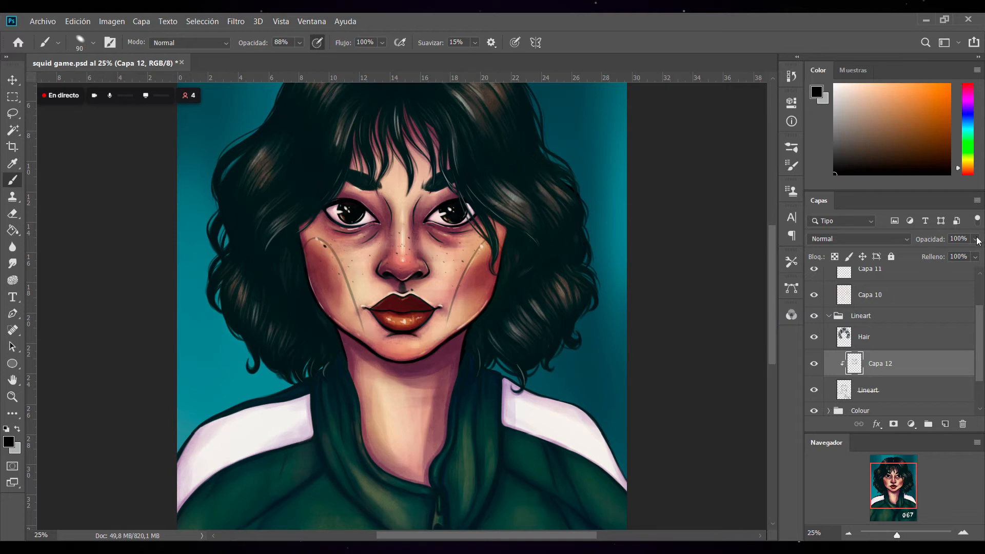
pyautogui.click(965, 252)
pyautogui.moveTo(959, 253); pyautogui.dragTo(903, 265)
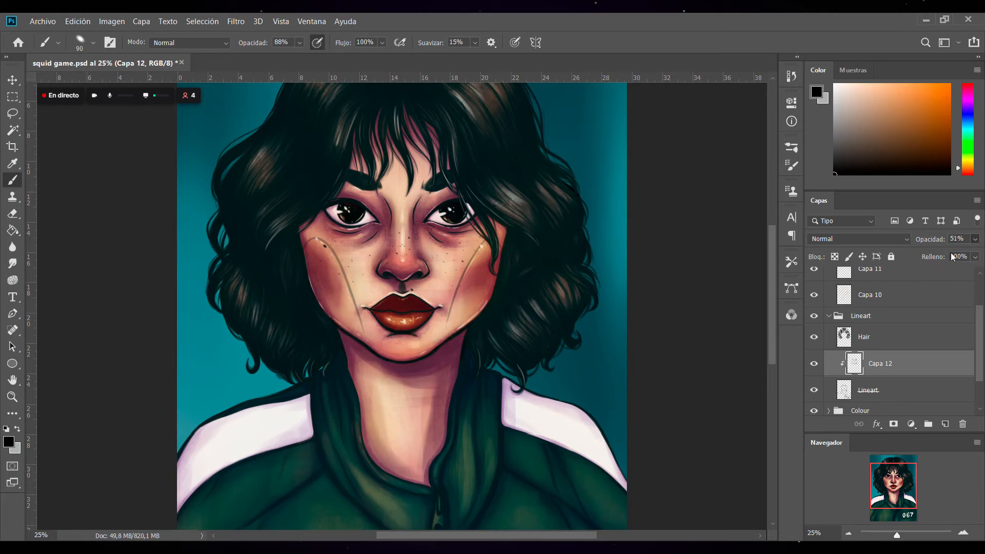
pyautogui.moveTo(958, 257); pyautogui.dragTo(946, 257)
pyautogui.moveTo(932, 245); pyautogui.dragTo(958, 250)
pyautogui.click(819, 365)
pyautogui.click(820, 365)
pyautogui.click(849, 532)
pyautogui.click(819, 366)
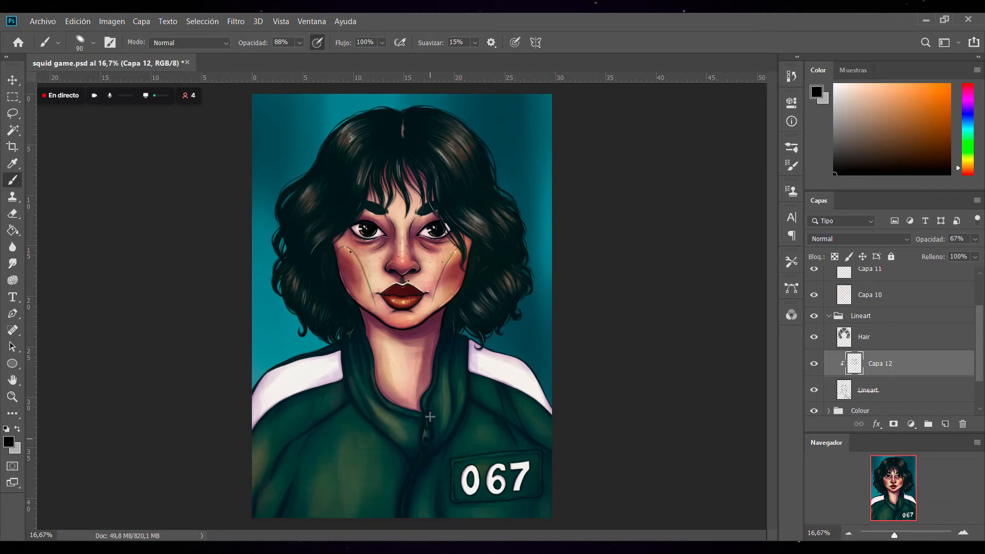
pyautogui.moveTo(430, 423); pyautogui.dragTo(400, 530)
# Lasso the jacket area, cut its strokes from Capa 12 onto a new layer clipped to Lineart, and set that layer's opacity to 51%.
pyautogui.click(12, 114)
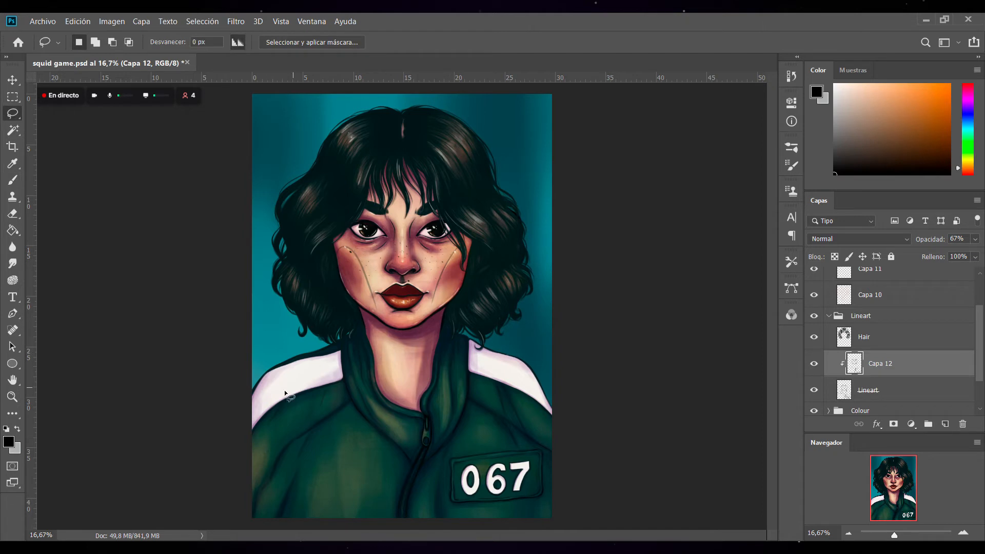
pyautogui.moveTo(440, 367)
pyautogui.mouseDown()
pyautogui.moveTo(515, 363)
pyautogui.moveTo(559, 384)
pyautogui.moveTo(571, 523)
pyautogui.moveTo(224, 456)
pyautogui.moveTo(247, 370)
pyautogui.mouseUp()
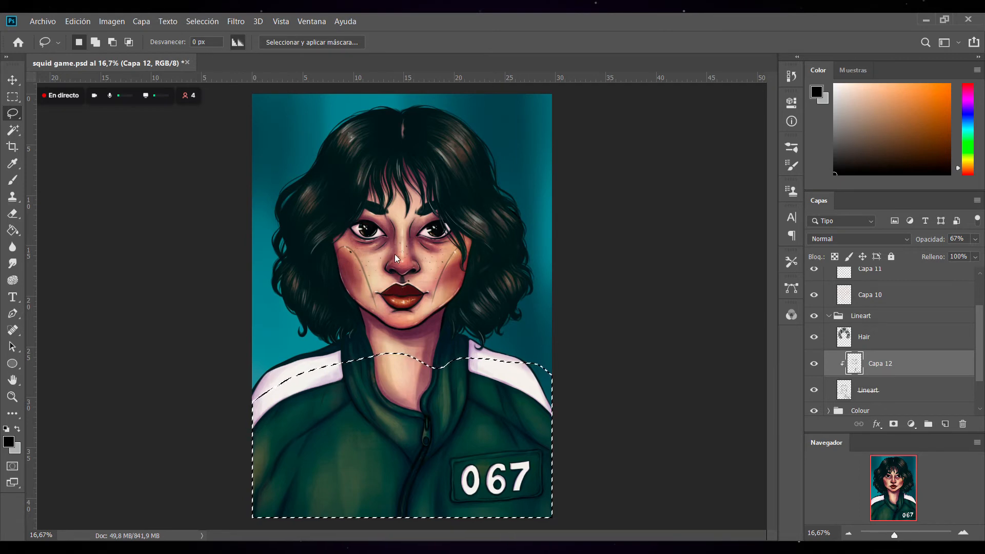
pyautogui.hotkey('ctrl', 'shift', 'j')
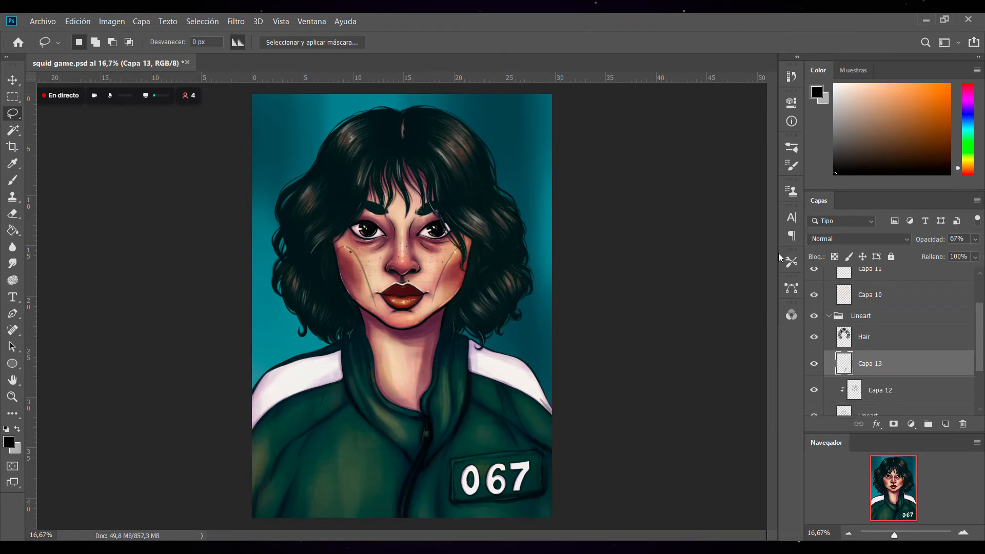
pyautogui.hotkey('ctrl', 'alt', 'g')
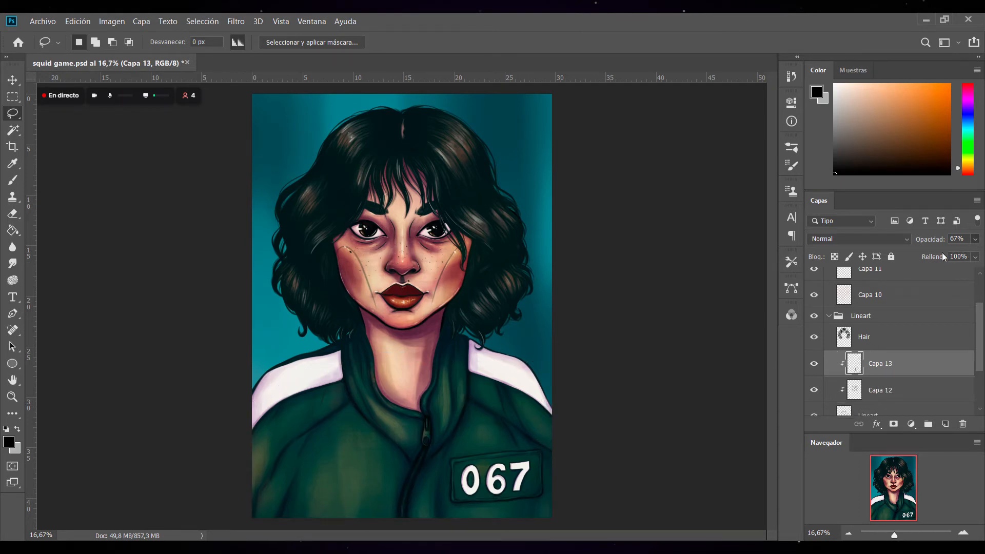
pyautogui.click(816, 364)
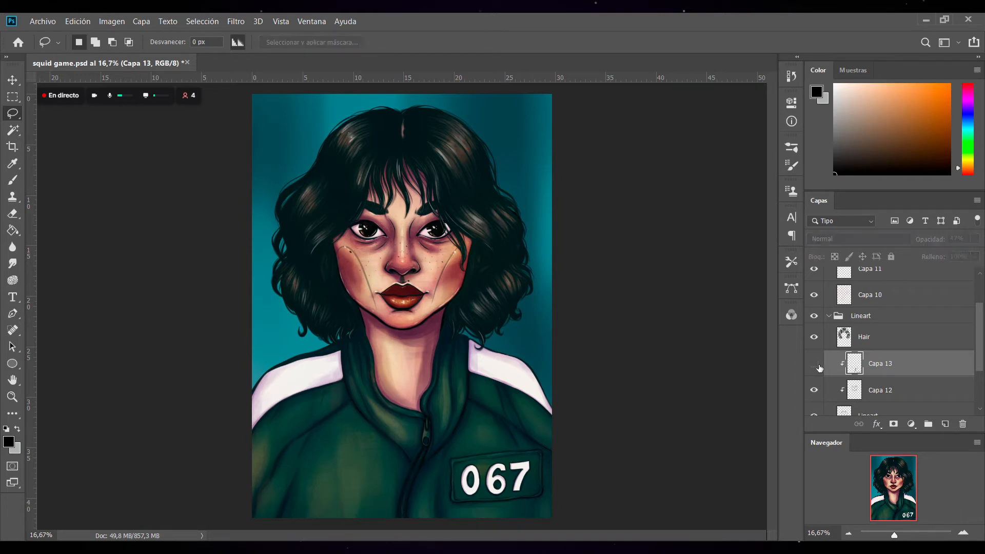
pyautogui.click(817, 366)
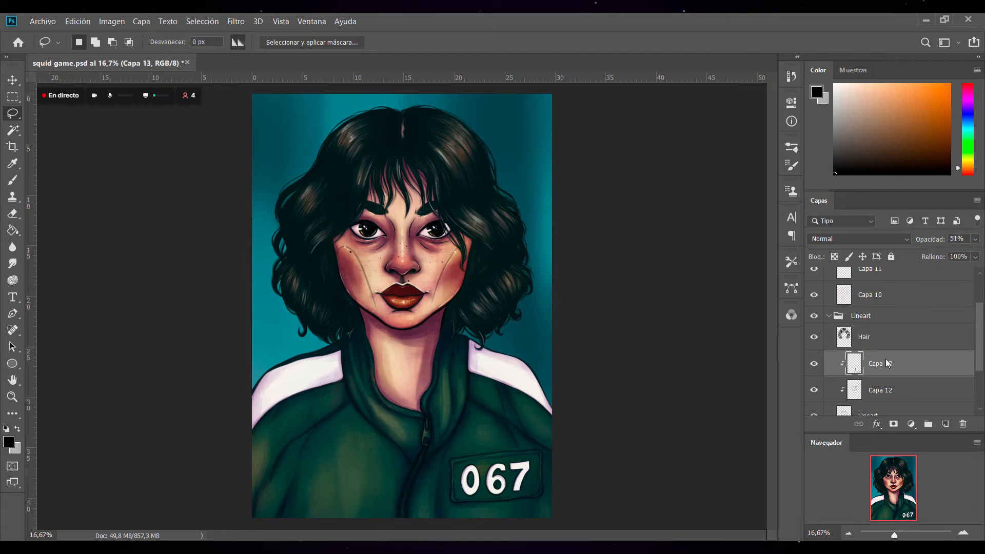
# Merge Capa 13 down into Capa 12 and save the file.
pyautogui.press('Delete')
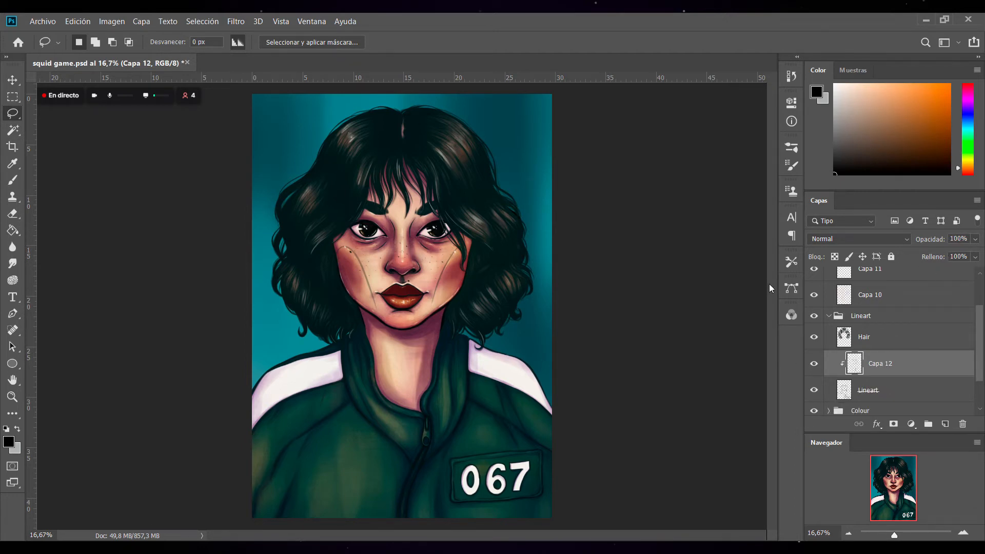
pyautogui.click(32, 21)
pyautogui.click(100, 147)
# Add a new layer clipped to the Hair layer.
pyautogui.click(885, 341)
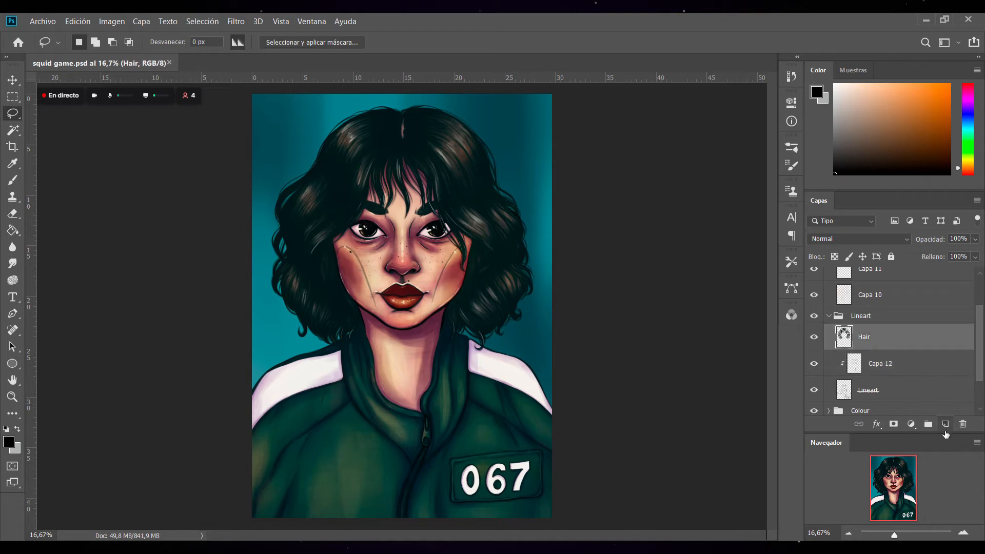
pyautogui.click(946, 423)
pyautogui.hotkey('ctrl', 'alt', 'g')
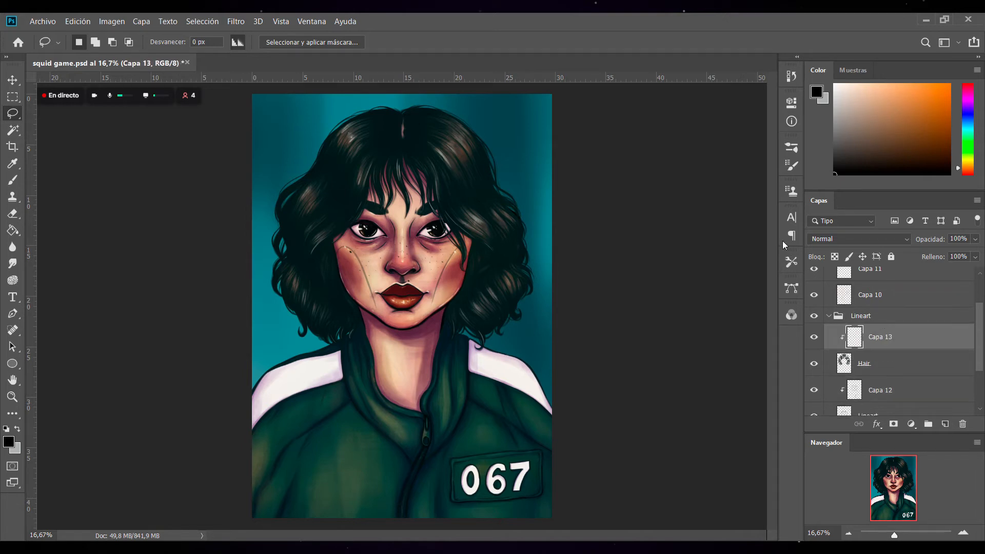
# Enlarge the brush to 500 and paint black over the side curls, fringe and crown on Capa 13, undoing the last stroke.
pyautogui.press('b')
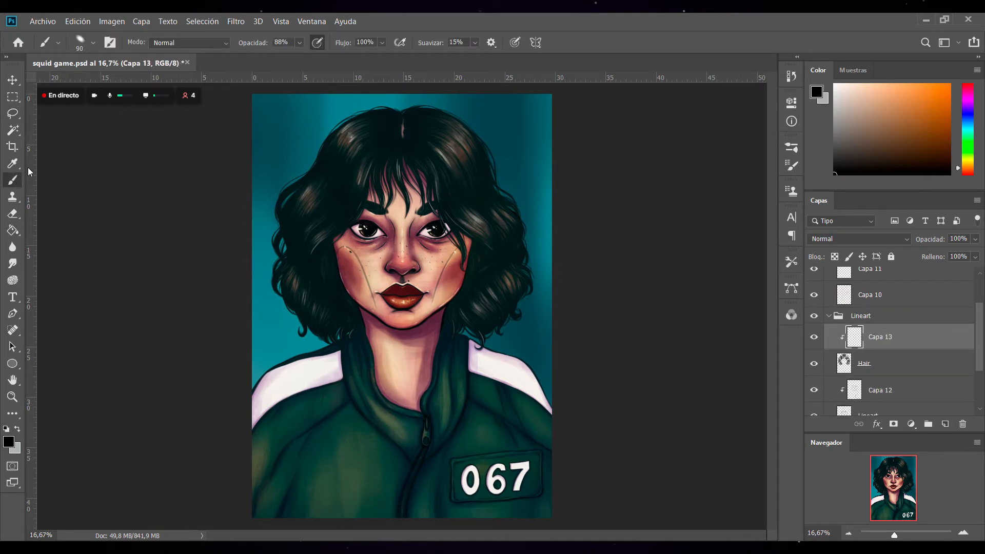
pyautogui.press(']')
pyautogui.press(']')
pyautogui.press(']')
pyautogui.press(']')
pyautogui.press(']')
pyautogui.press(']')
pyautogui.press(']')
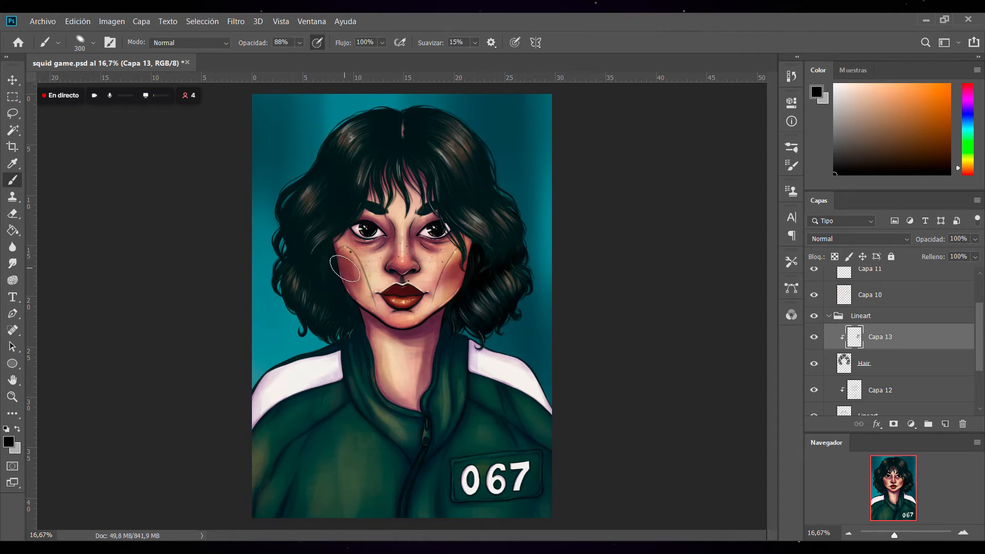
pyautogui.press(']')
pyautogui.press(']')
pyautogui.moveTo(313, 284); pyautogui.dragTo(321, 292)
pyautogui.moveTo(297, 233)
pyautogui.mouseDown()
pyautogui.moveTo(312, 243)
pyautogui.moveTo(288, 249)
pyautogui.mouseUp()
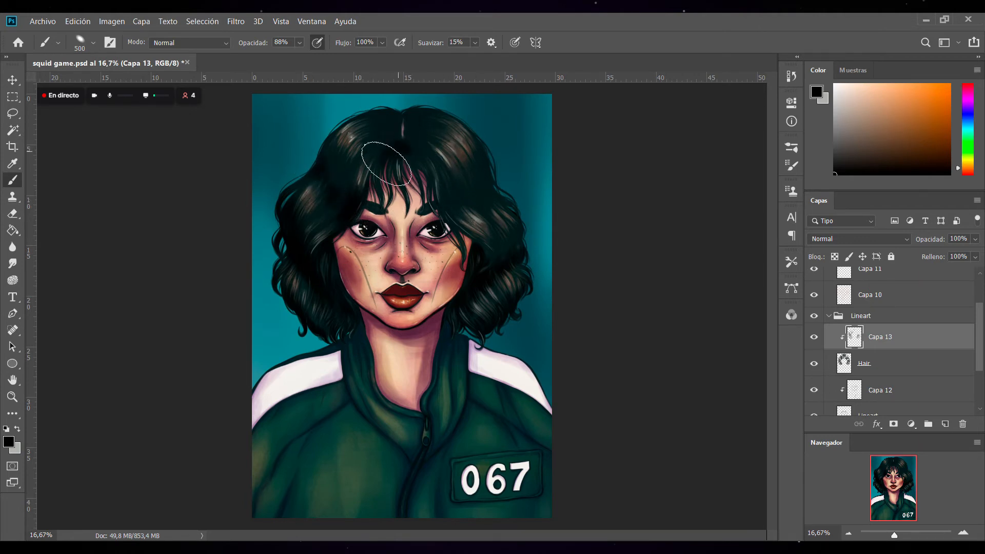
pyautogui.moveTo(401, 161); pyautogui.dragTo(427, 171)
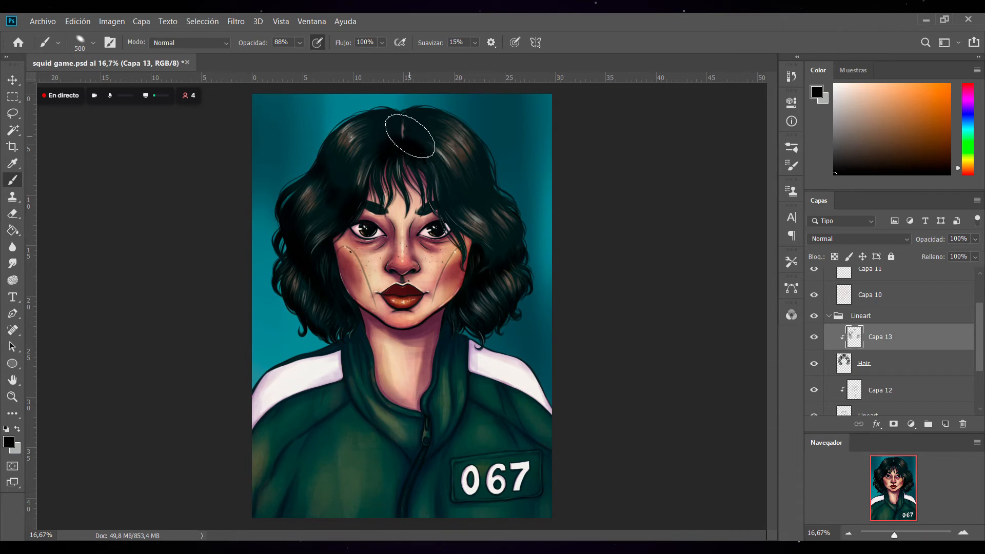
pyautogui.click(334, 165)
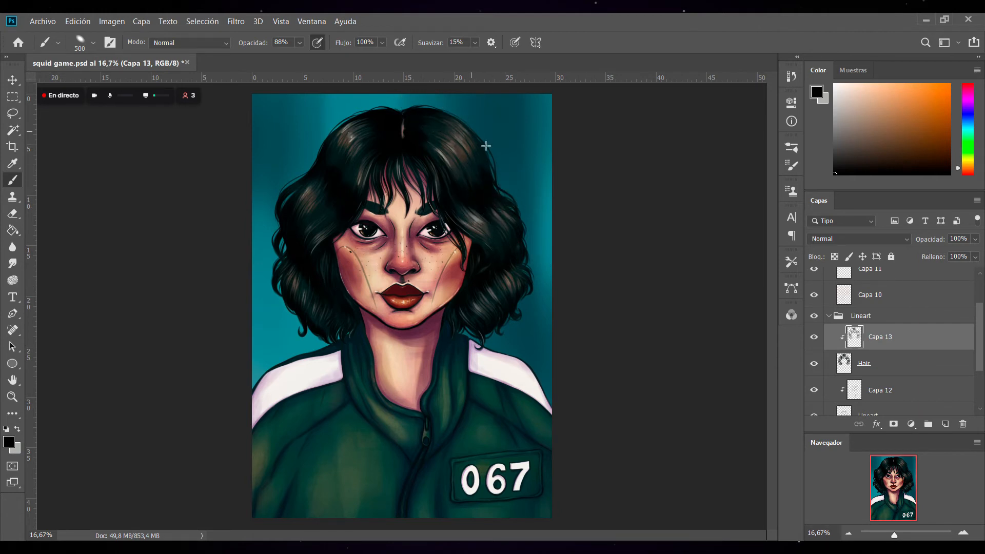
pyautogui.moveTo(470, 127); pyautogui.dragTo(491, 169)
pyautogui.hotkey('ctrl', 'z')
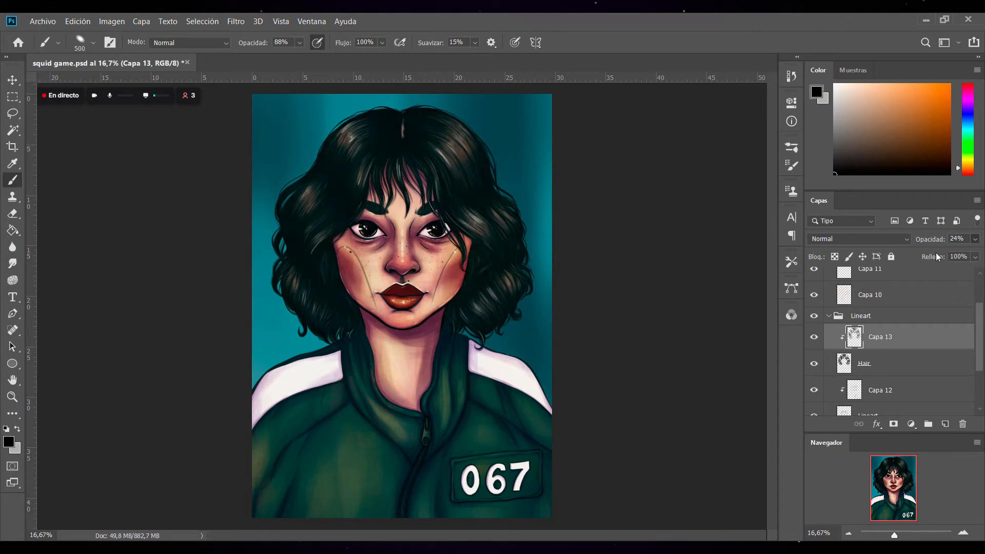
# Compare the hair with and without Capa 13, set its opacity to about 73%, and merge it into the Hair layer.
pyautogui.click(815, 337)
pyautogui.click(820, 342)
pyautogui.click(821, 340)
pyautogui.click(821, 340)
pyautogui.click(975, 239)
pyautogui.moveTo(957, 259)
pyautogui.mouseDown()
pyautogui.moveTo(984, 259)
pyautogui.moveTo(963, 259)
pyautogui.mouseUp()
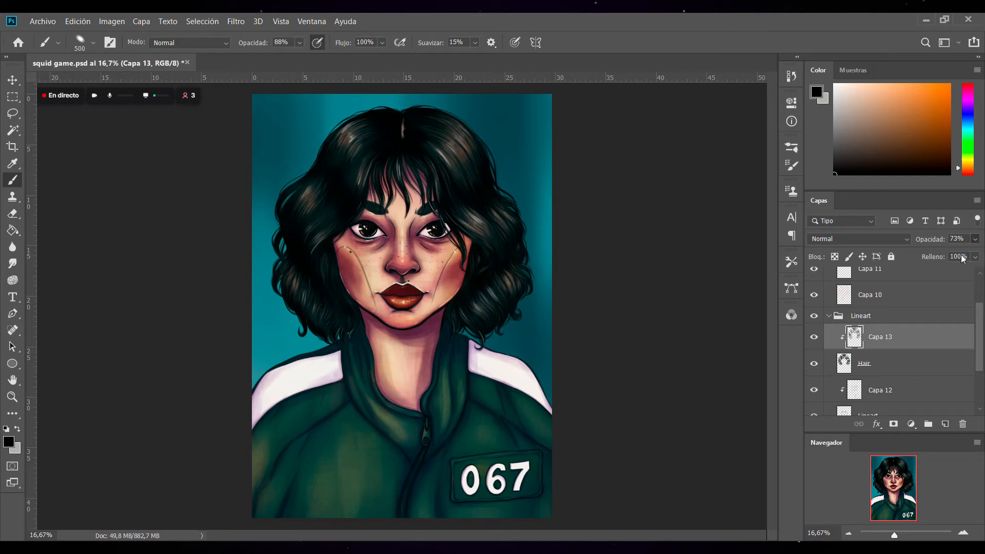
pyautogui.click(956, 256)
pyautogui.hotkey('ctrl', 'e')
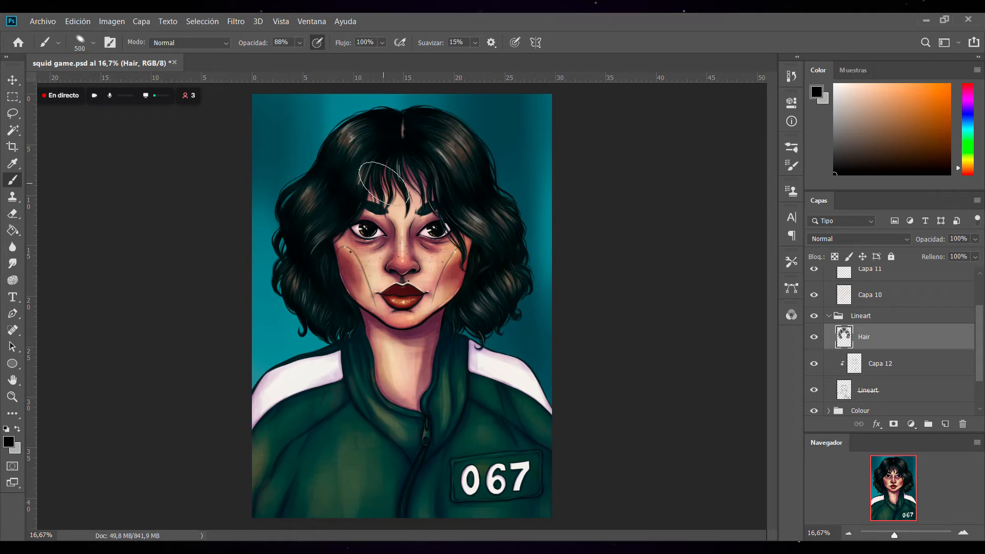
pyautogui.click(828, 316)
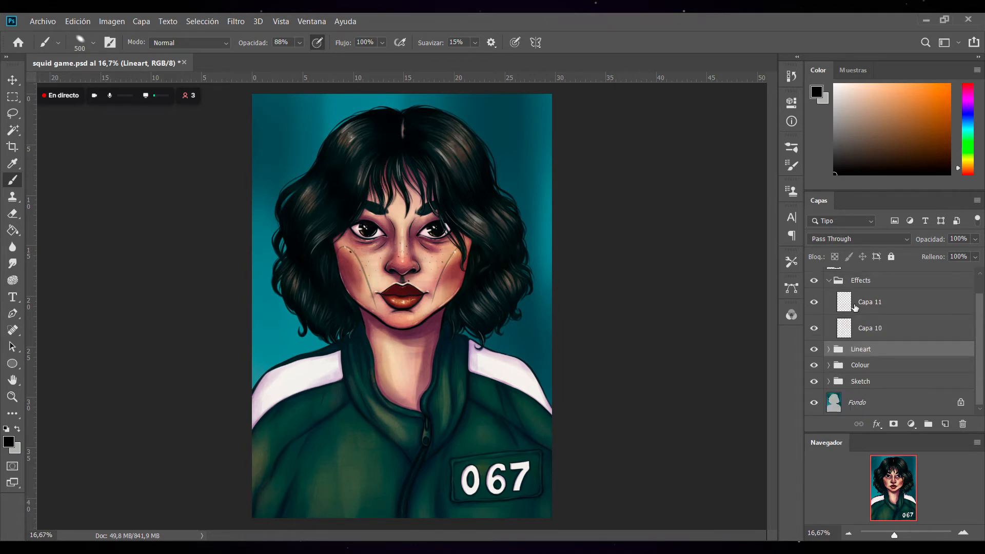
pyautogui.click(829, 350)
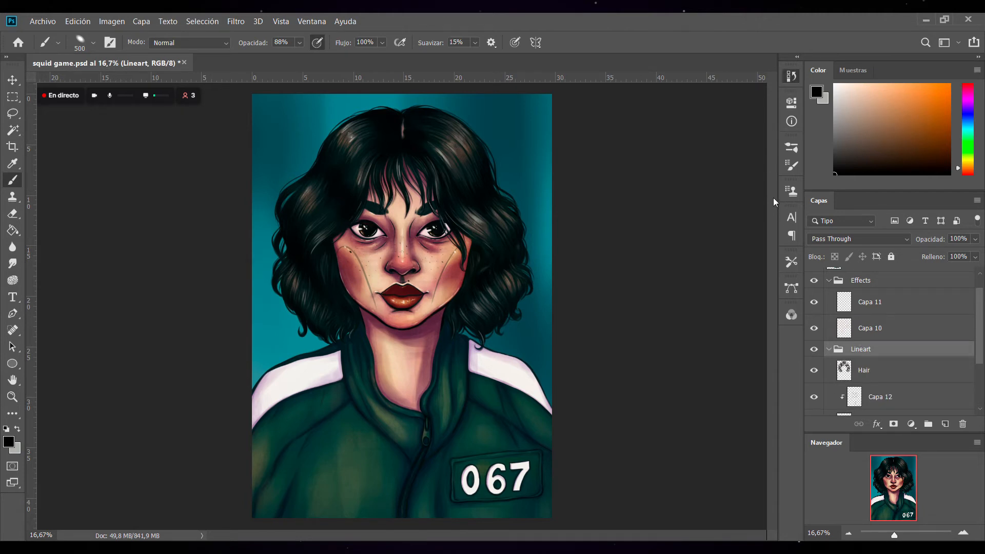
# Collapse the Lineart layer group and save the document.
pyautogui.click(829, 349)
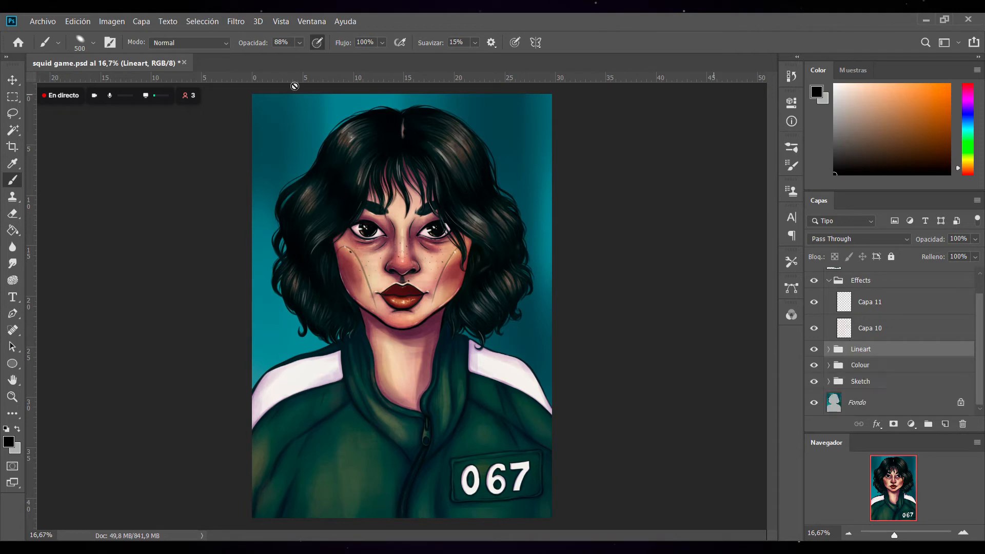
pyautogui.hotkey('ctrl', 's')
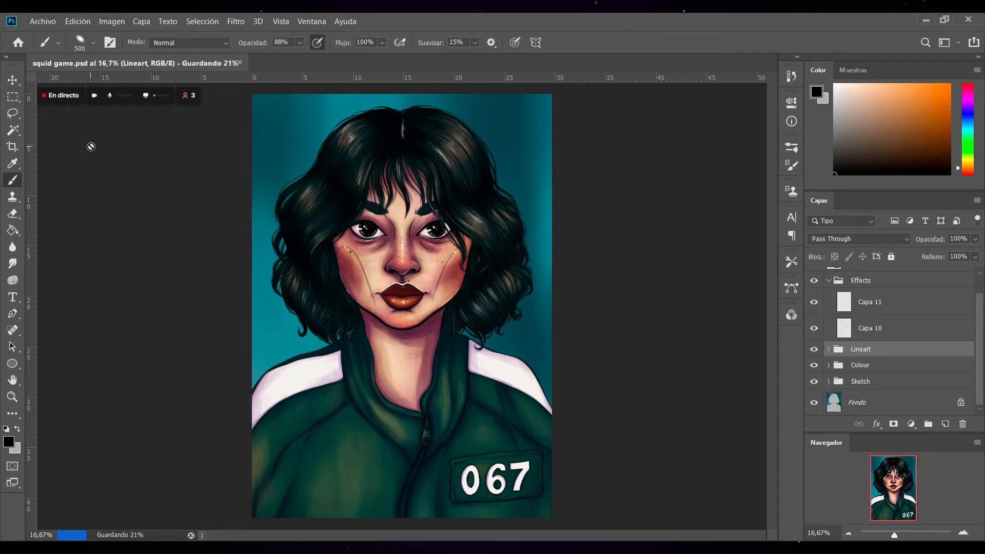
# Activate the shape tool and add a new layer above Capa 11 in the Effects group.
pyautogui.click(12, 363)
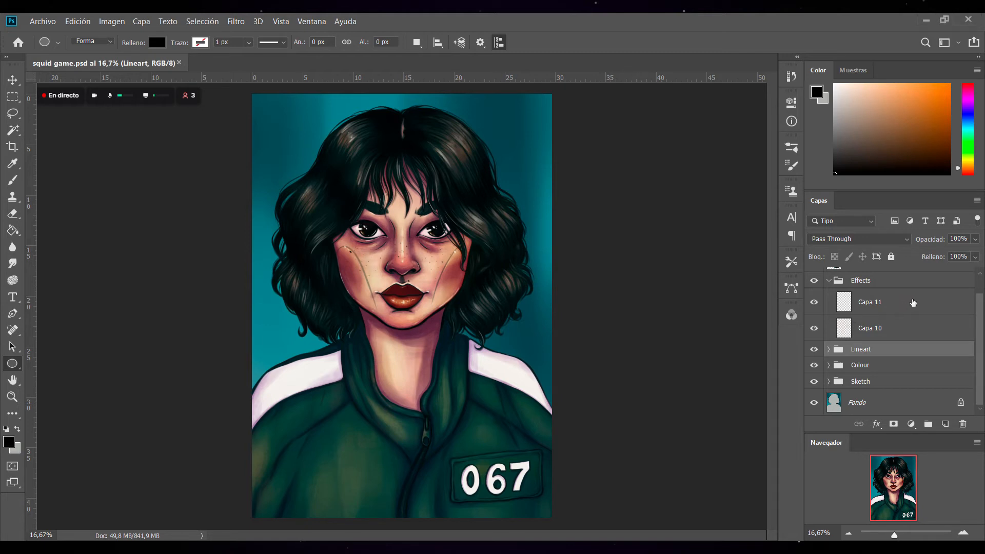
pyautogui.moveTo(981, 331); pyautogui.dragTo(979, 303)
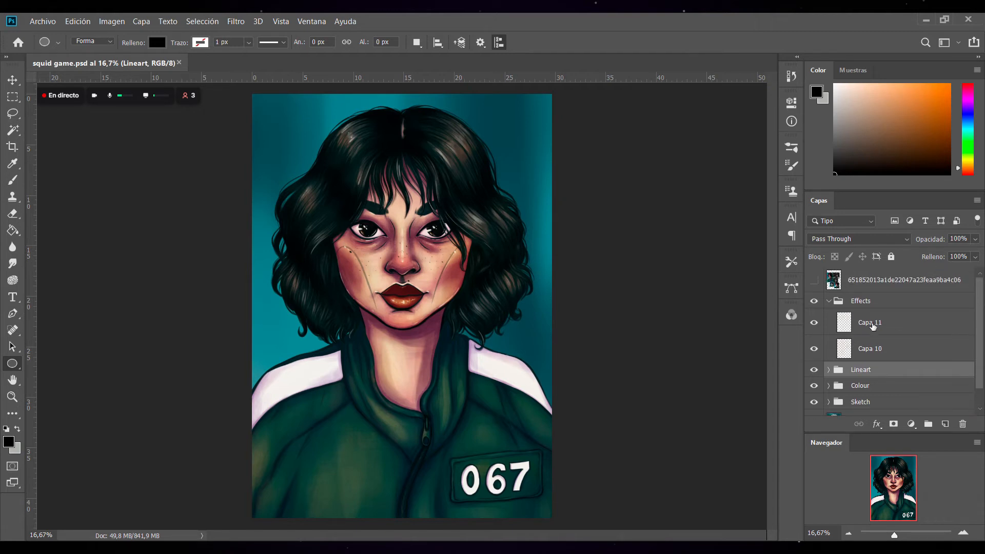
pyautogui.click(872, 324)
pyautogui.click(945, 424)
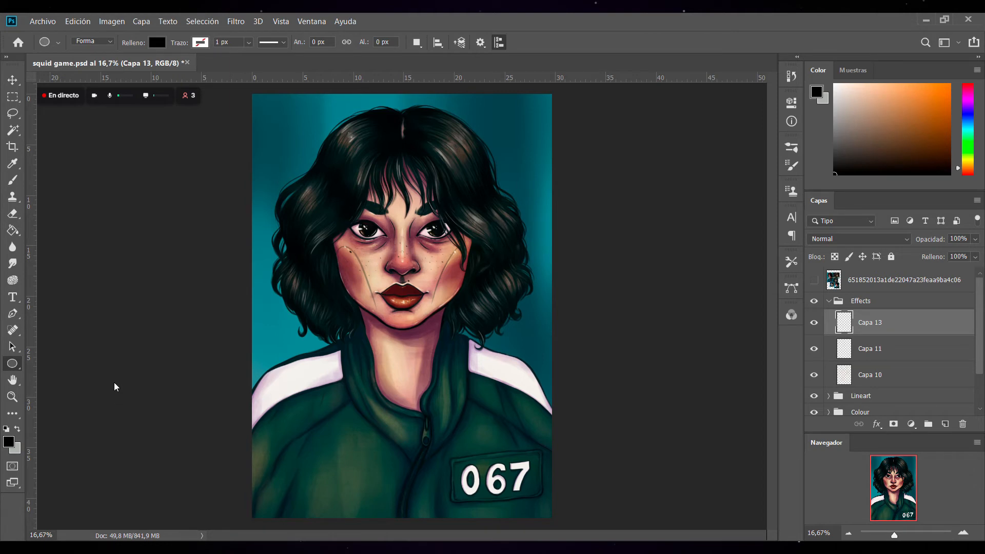
# Switch to the Polygon tool and set its number of sides to 3.
pyautogui.hotkey('shift', 'u')
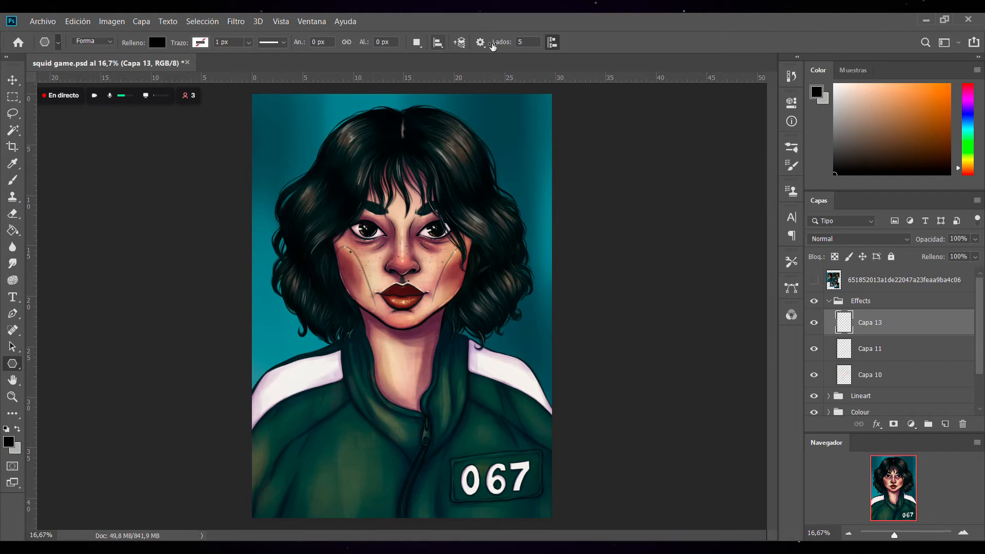
pyautogui.moveTo(525, 42); pyautogui.dragTo(473, 61)
pyautogui.write('3')
# Try drawing black-filled triangles over the cheek and forehead, and undo each one.
pyautogui.moveTo(357, 251); pyautogui.dragTo(369, 280)
pyautogui.hotkey('ctrl', 'z')
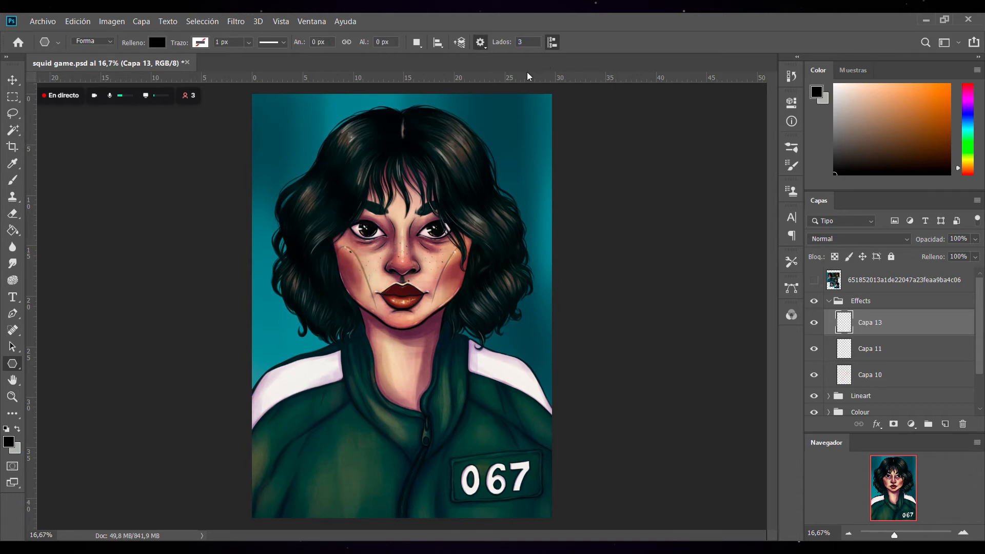
pyautogui.moveTo(372, 181); pyautogui.dragTo(393, 201)
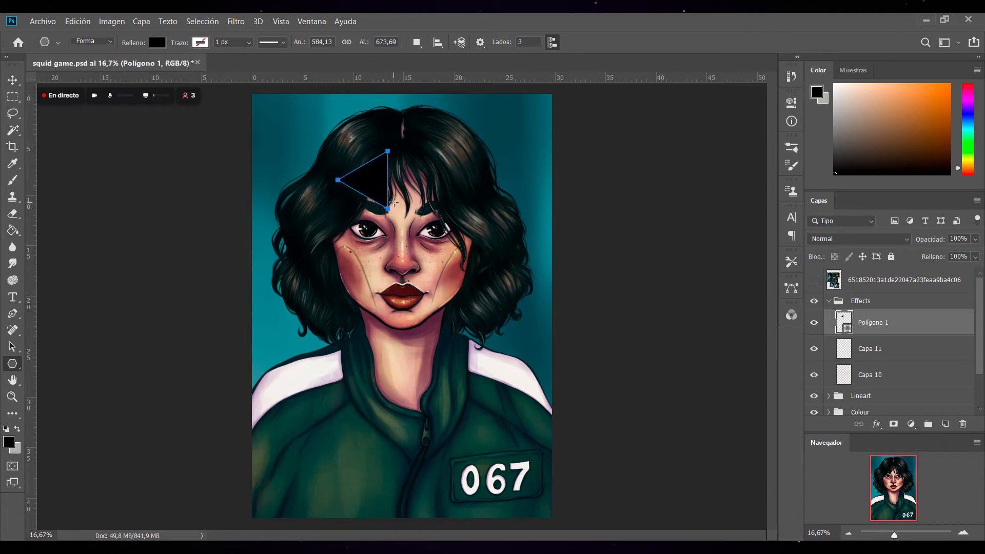
pyautogui.hotkey('ctrl', 'z')
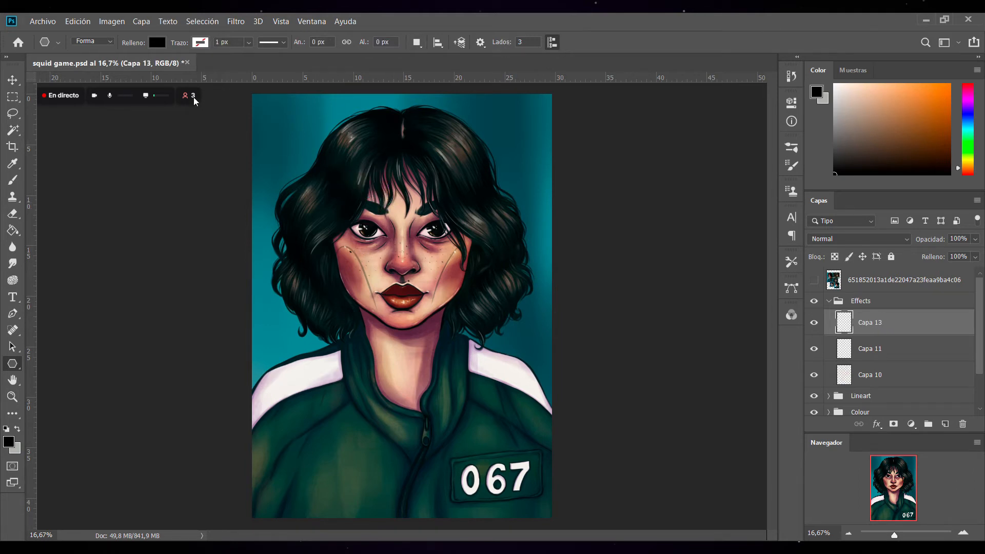
# Set the polygon style to no fill with a red 5 px stroke, testing it with a triangle around the portrait's left eye.
pyautogui.click(141, 126)
pyautogui.moveTo(363, 221); pyautogui.dragTo(362, 197)
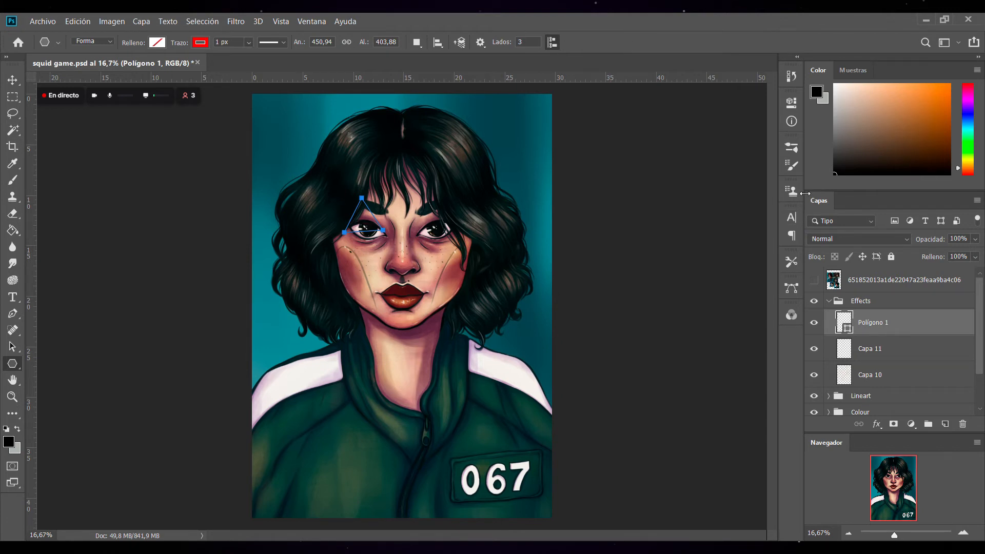
pyautogui.click(794, 235)
pyautogui.click(792, 290)
pyautogui.hotkey('ctrl', 'z')
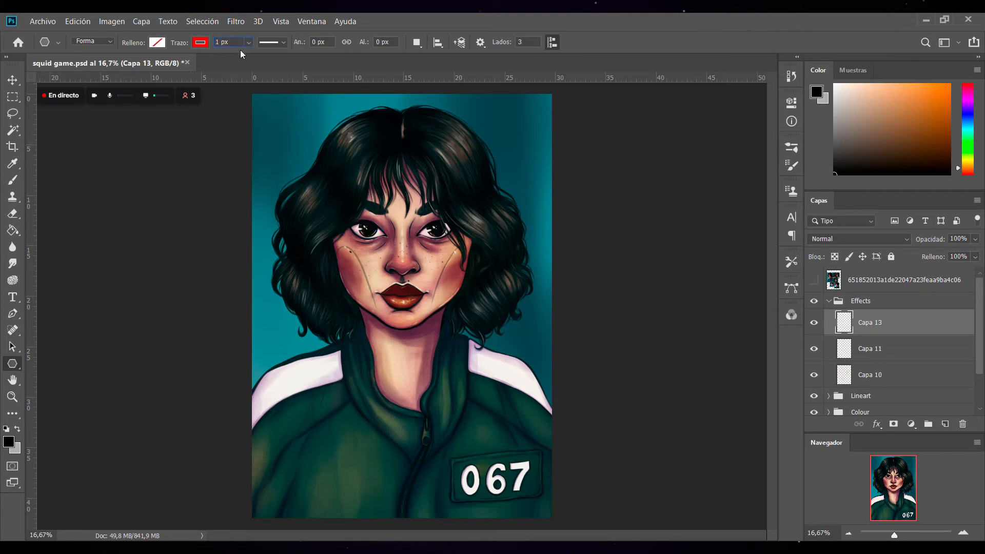
pyautogui.doubleClick(220, 42)
pyautogui.write('5')
# Draw a red outlined triangle on the left cheek, scale it down to 236 × 212 px and move it over the left eye.
pyautogui.moveTo(356, 244)
pyautogui.mouseDown()
pyautogui.moveTo(362, 259)
pyautogui.moveTo(371, 252)
pyautogui.mouseUp()
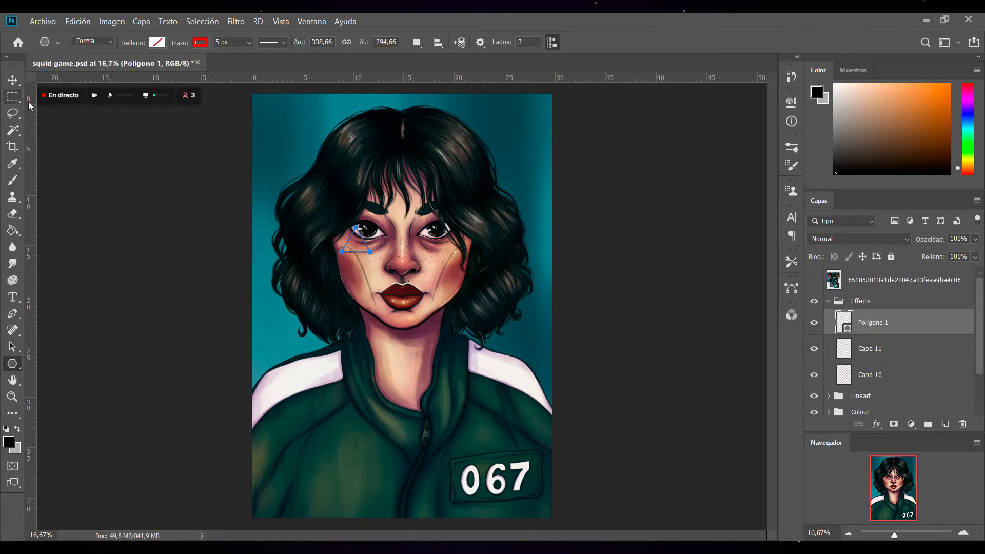
pyautogui.click(963, 534)
pyautogui.click(963, 533)
pyautogui.click(963, 534)
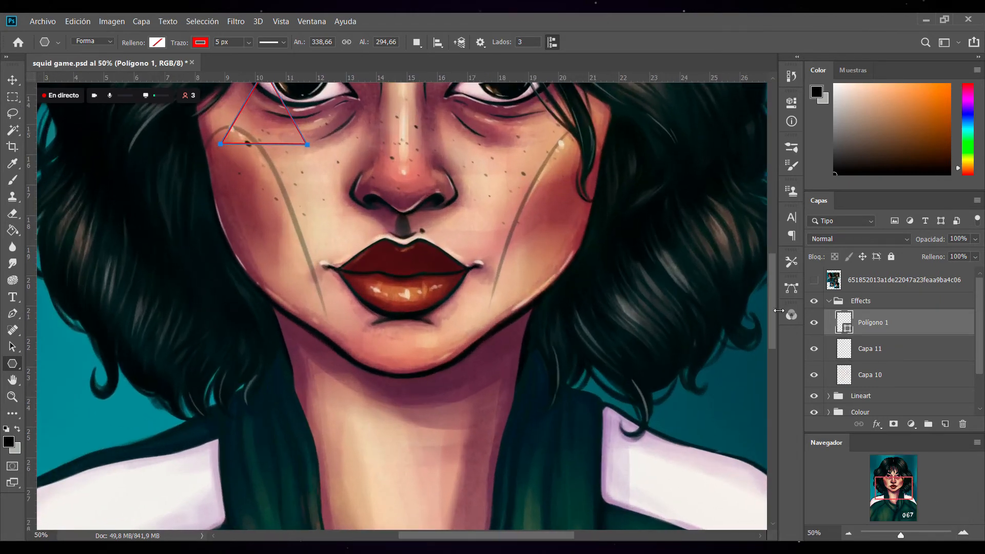
pyautogui.scroll(3, 774, 310)
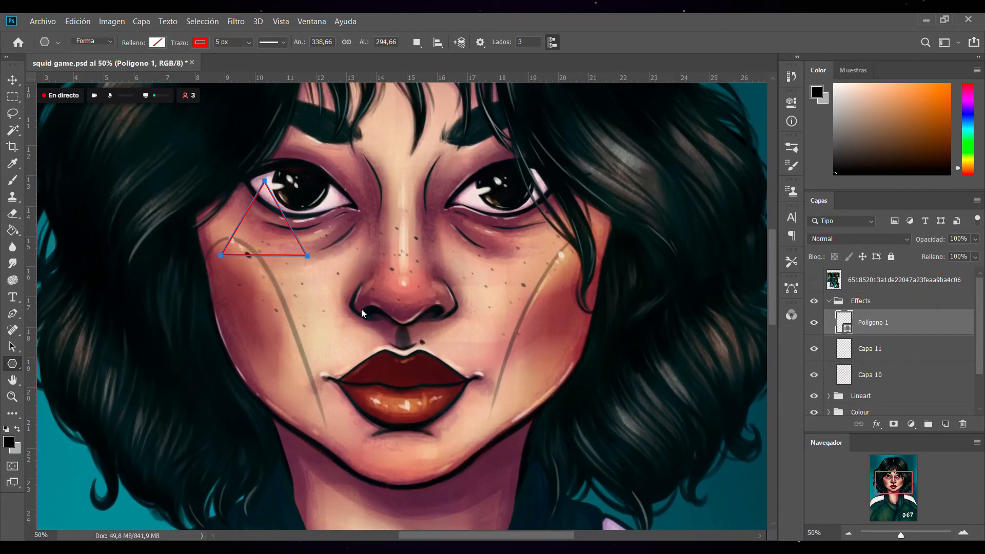
pyautogui.hotkey('ctrl', 't')
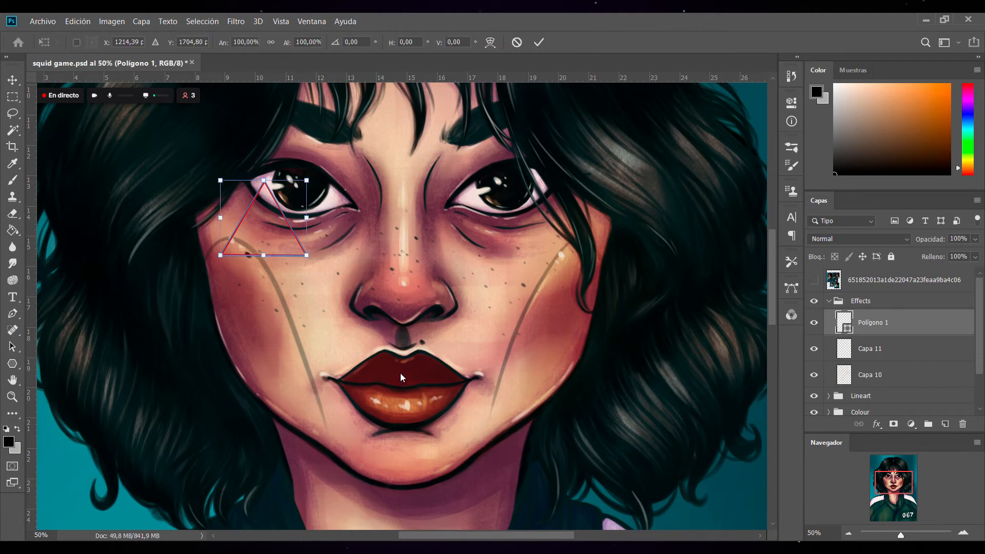
pyautogui.moveTo(272, 240); pyautogui.dragTo(313, 198)
pyautogui.click(539, 43)
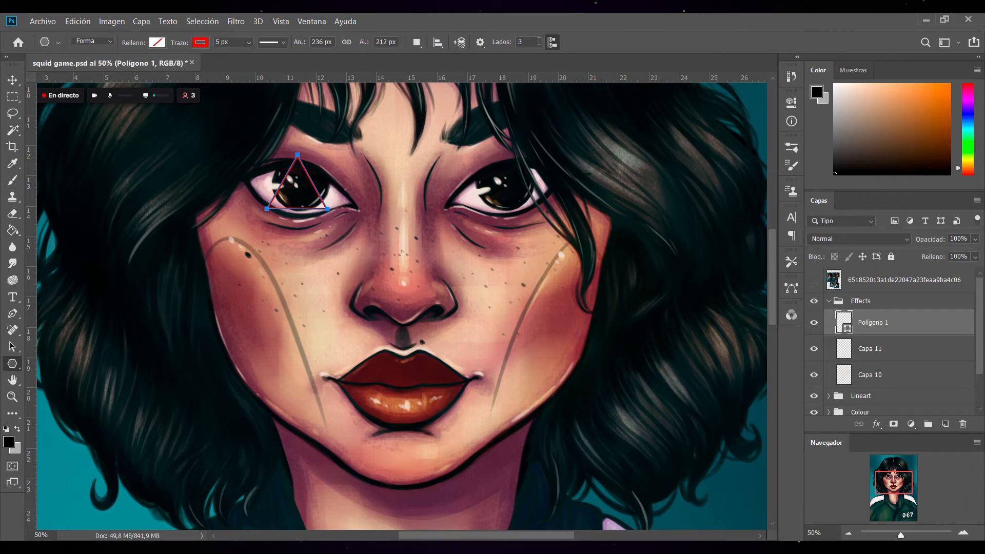
# Collapse the Colour layer group and reselect the Polígono 1 layer.
pyautogui.press('v')
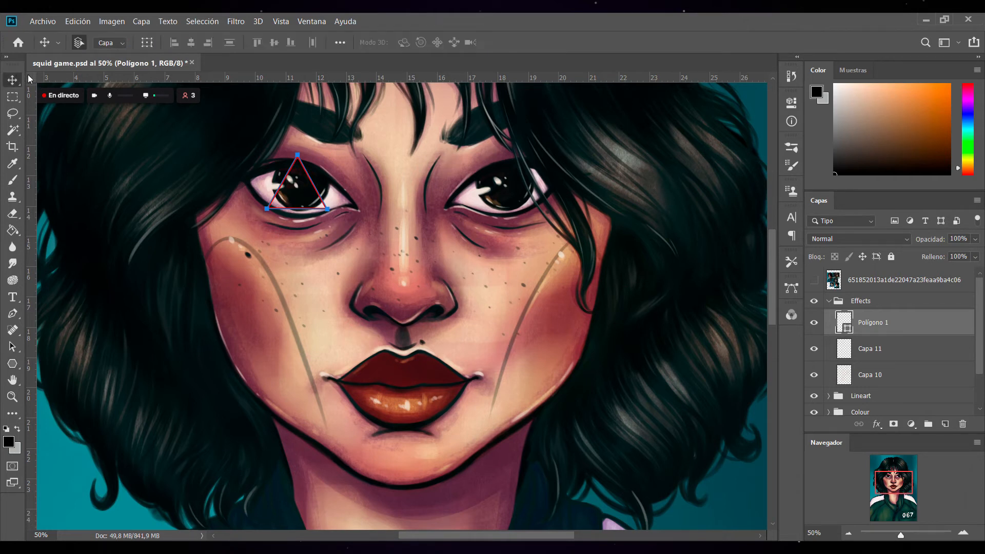
pyautogui.keyDown('ctrl'); pyautogui.click(485, 246); pyautogui.keyUp('ctrl')
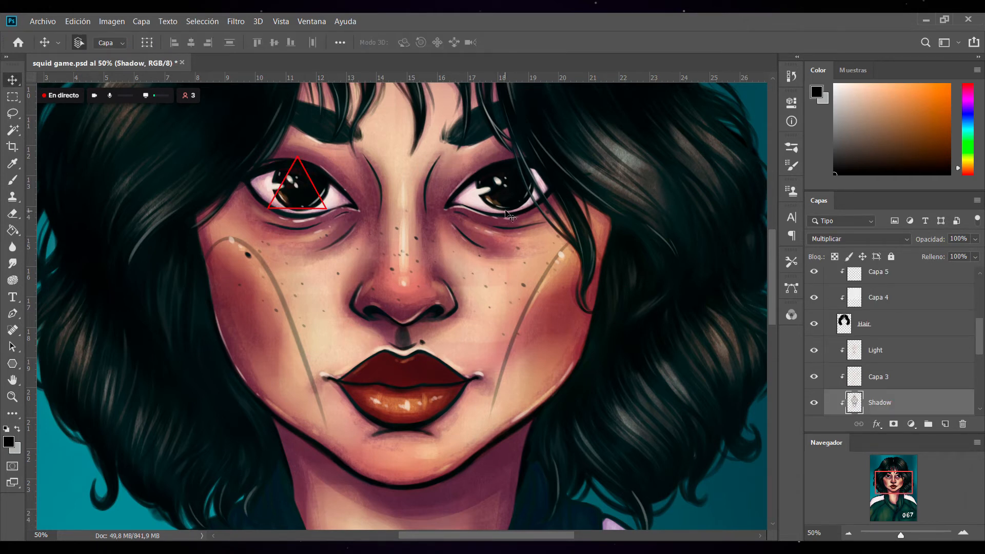
pyautogui.moveTo(978, 357); pyautogui.dragTo(983, 317)
pyautogui.click(829, 323)
pyautogui.click(874, 296)
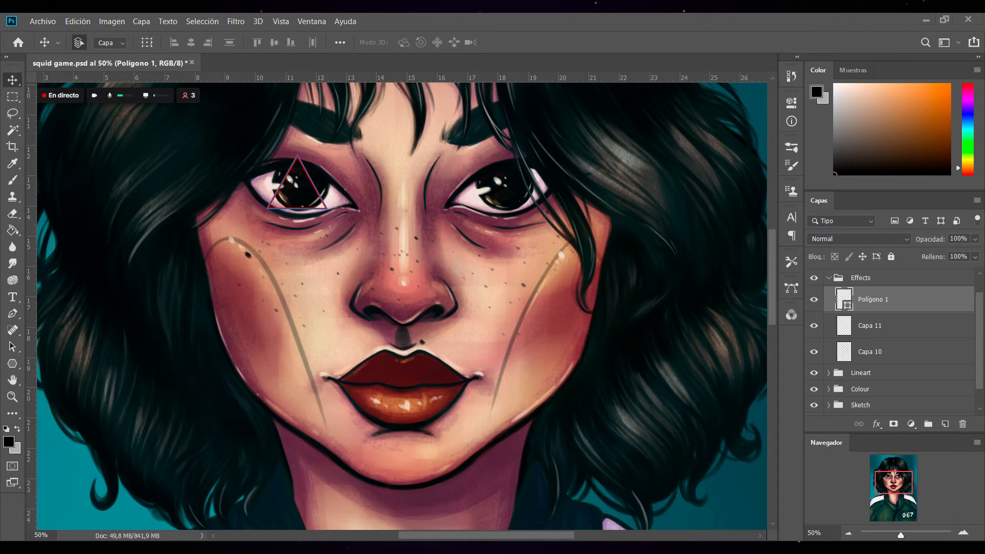
# Set the foreground colour to a light, bright red.
pyautogui.moveTo(971, 174); pyautogui.dragTo(972, 177)
pyautogui.moveTo(973, 86); pyautogui.dragTo(974, 84)
pyautogui.moveTo(972, 173); pyautogui.dragTo(971, 188)
pyautogui.moveTo(907, 94); pyautogui.dragTo(920, 88)
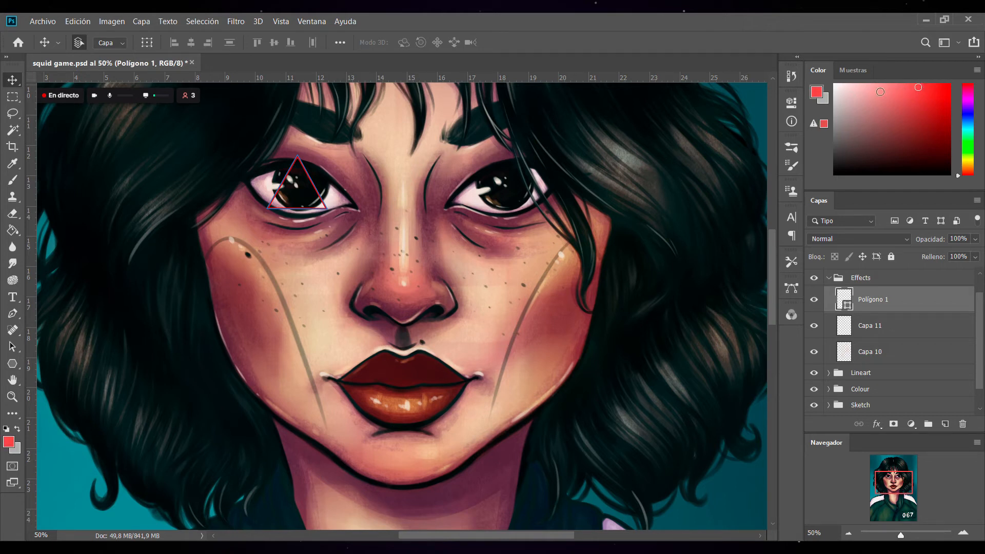
# Draw a second triangle about 210 × 184 px under the left eye and delete the first triangle's layer, Polígono 1.
pyautogui.press('u')
pyautogui.moveTo(285, 261); pyautogui.dragTo(313, 278)
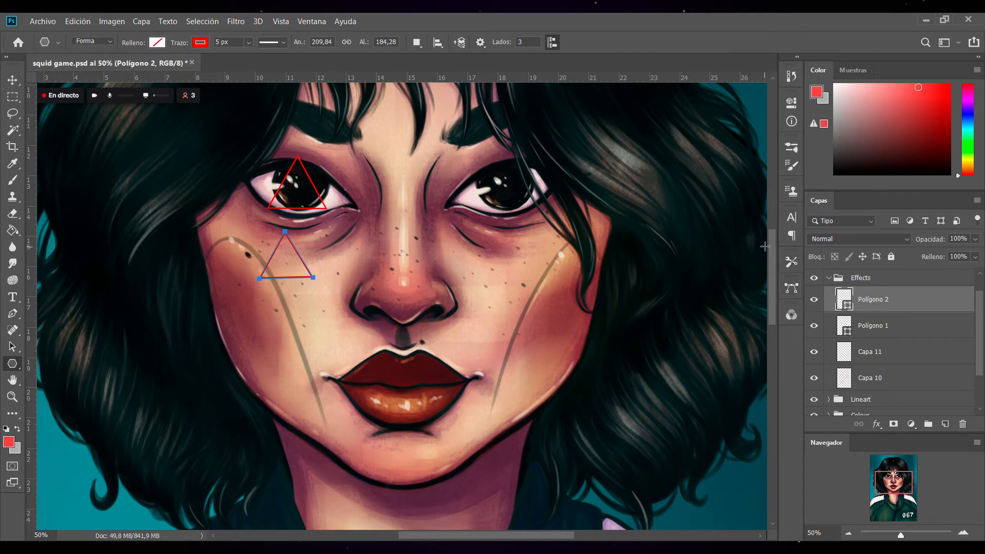
pyautogui.click(879, 329)
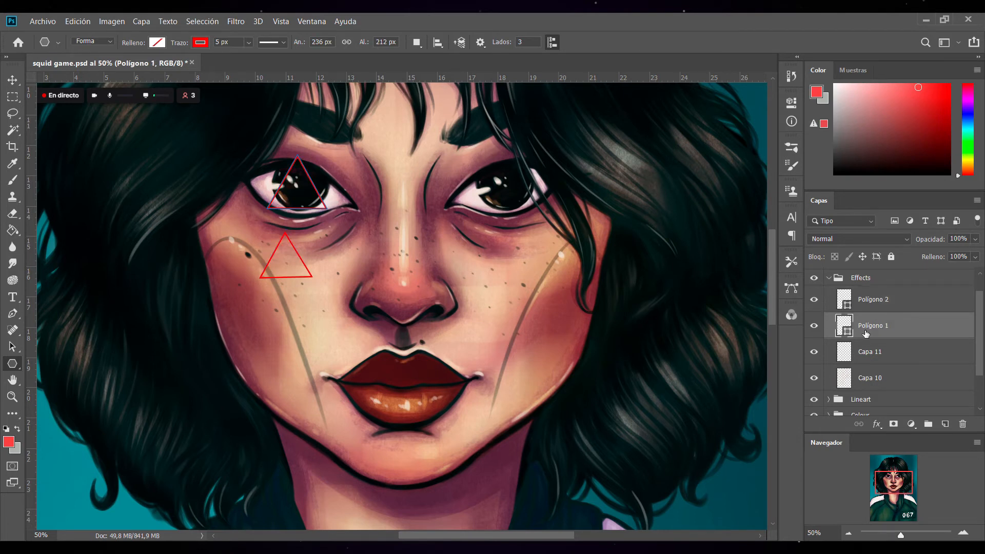
pyautogui.press('Delete')
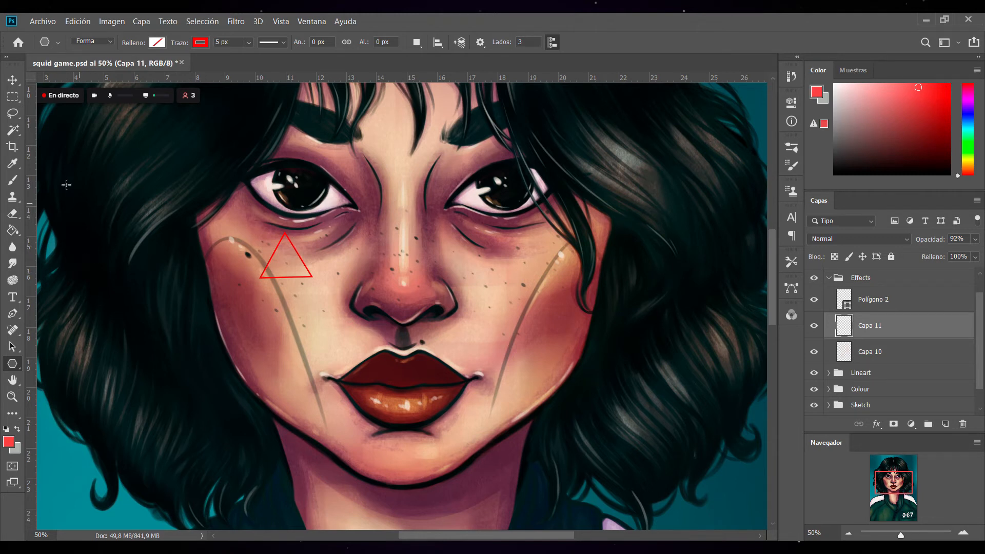
# Move the triangle up to just beneath the left eye and reselect its layer, Polígono 2, for the Polygon tool.
pyautogui.click(17, 79)
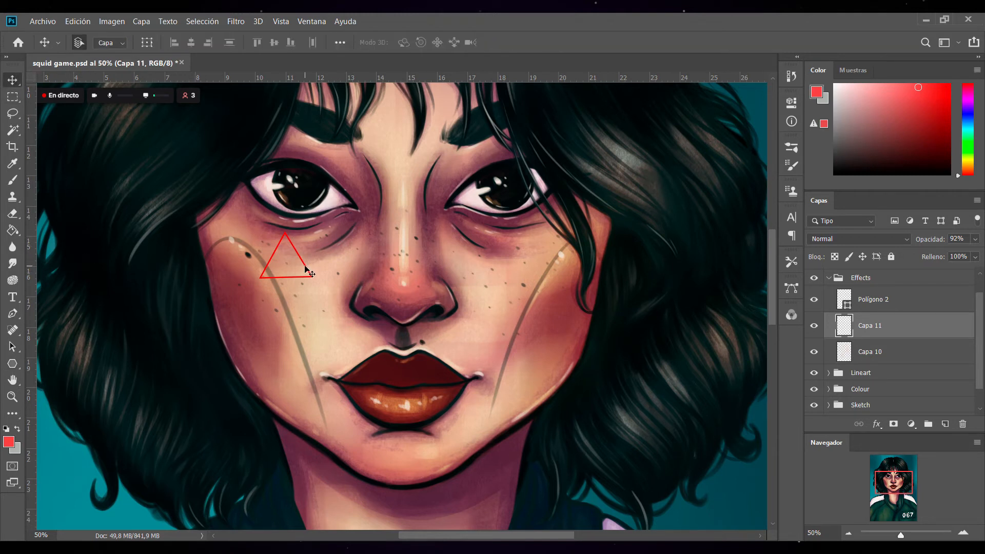
pyautogui.moveTo(307, 273); pyautogui.dragTo(314, 263)
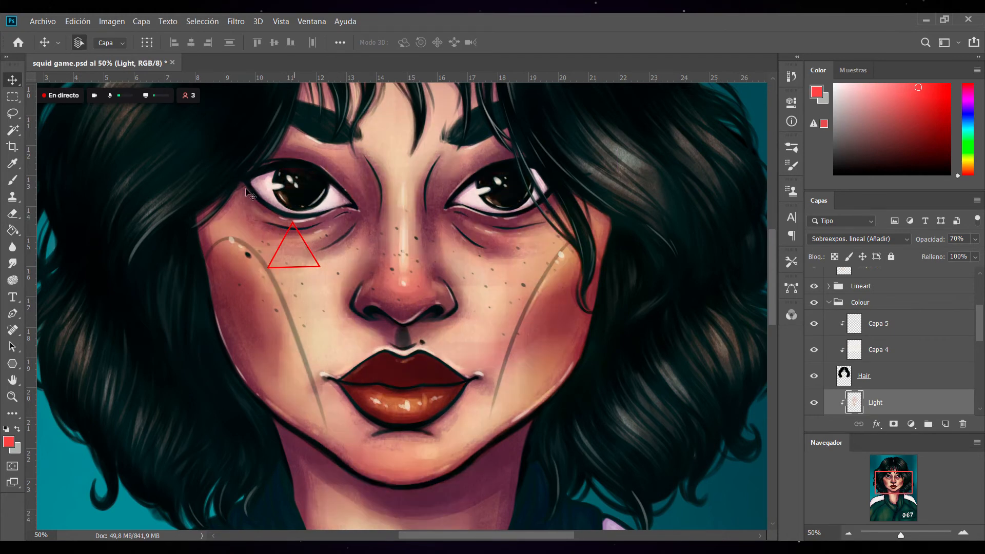
pyautogui.click(13, 364)
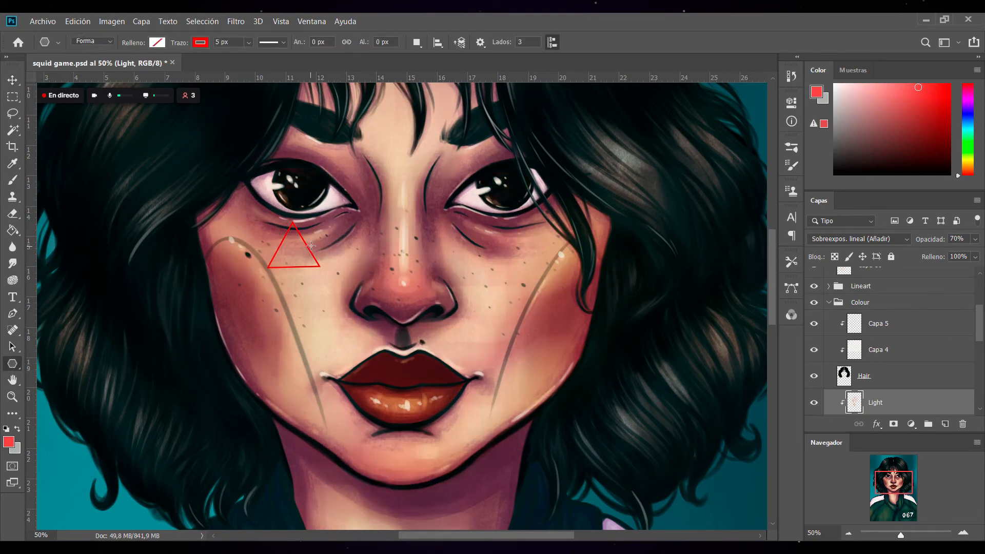
pyautogui.click(828, 302)
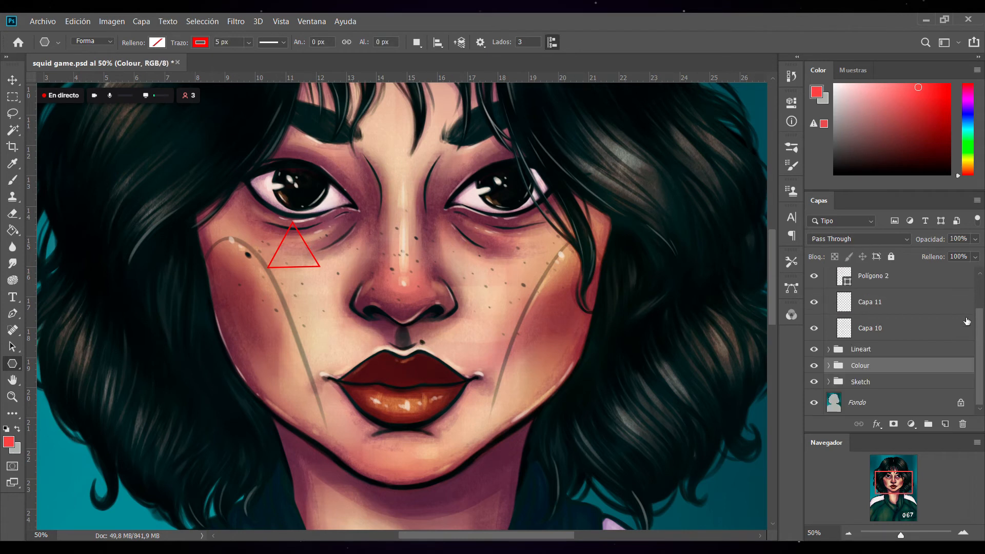
pyautogui.scroll(2, 893, 338)
pyautogui.click(872, 323)
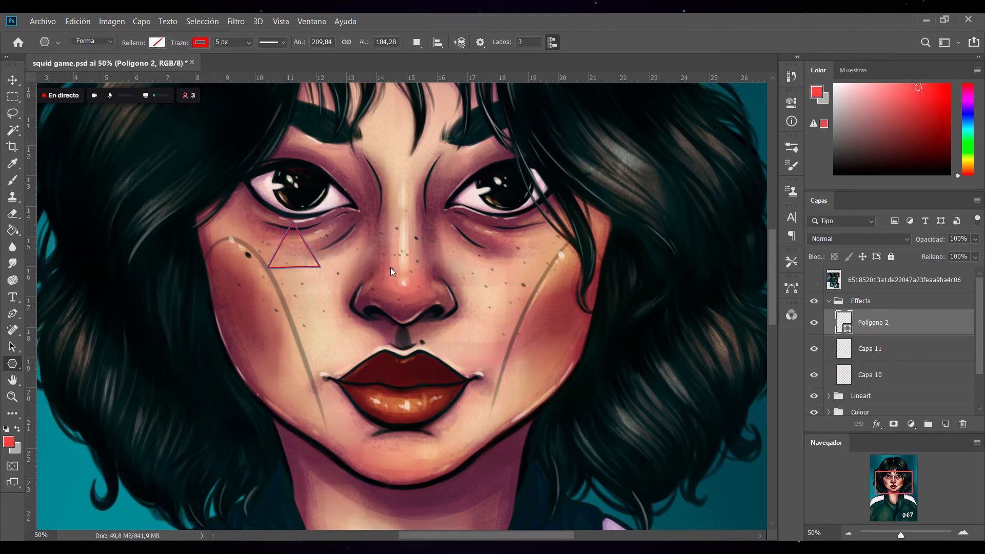
pyautogui.press('h')
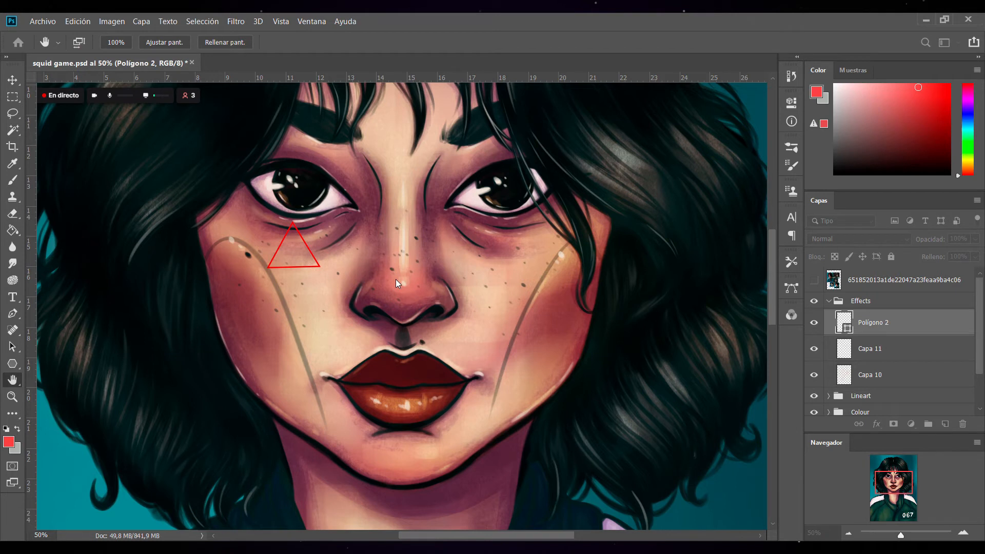
pyautogui.press('u')
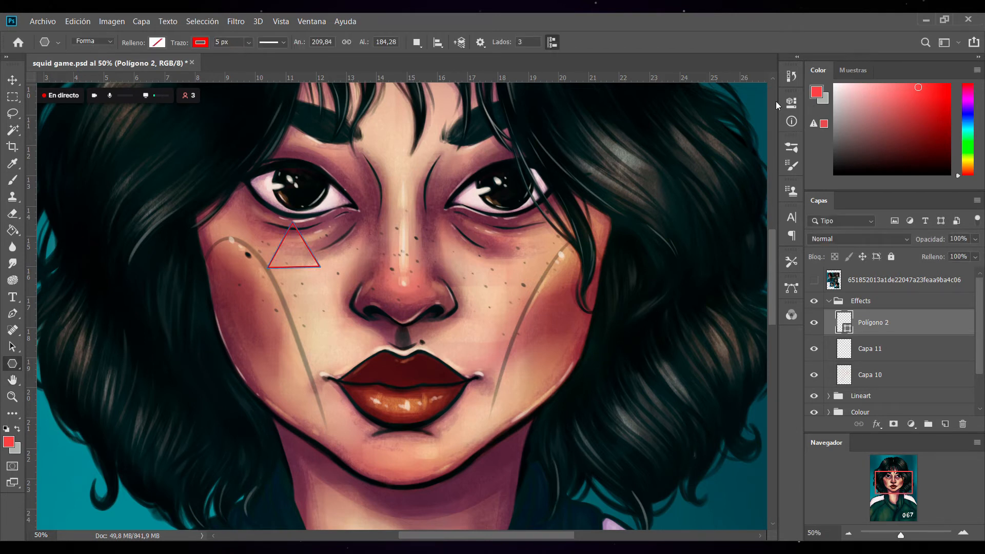
# Try a 10 px stroke with a tilted triangle beside the nose, and undo back until both triangles are removed.
pyautogui.click(220, 42)
pyautogui.write('10')
pyautogui.moveTo(341, 212); pyautogui.dragTo(352, 240)
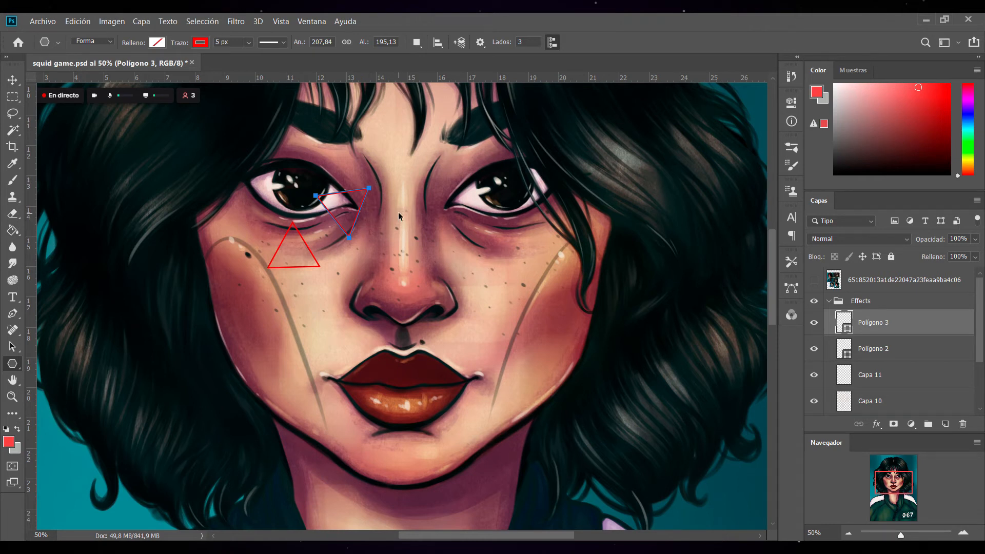
pyautogui.hotkey('ctrl', 'z')
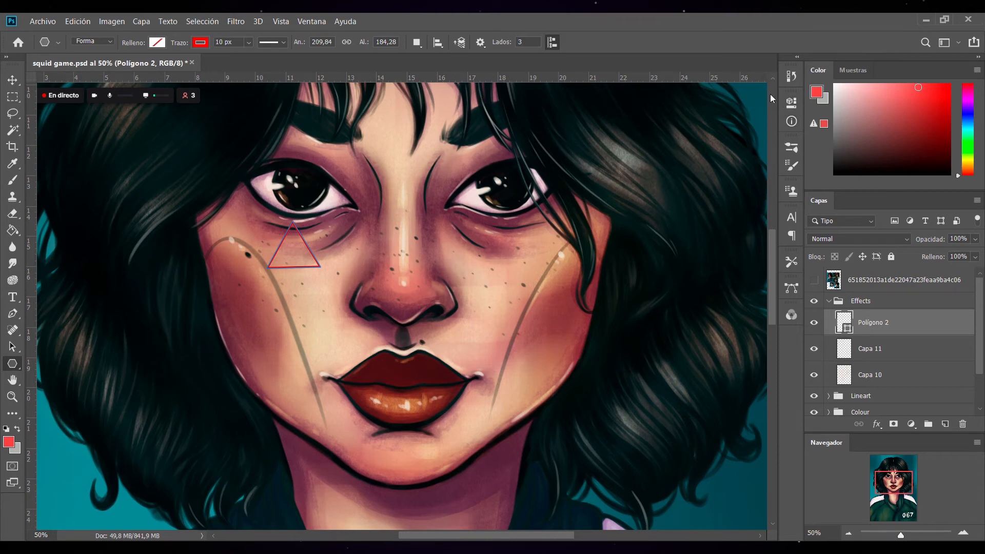
pyautogui.click(848, 532)
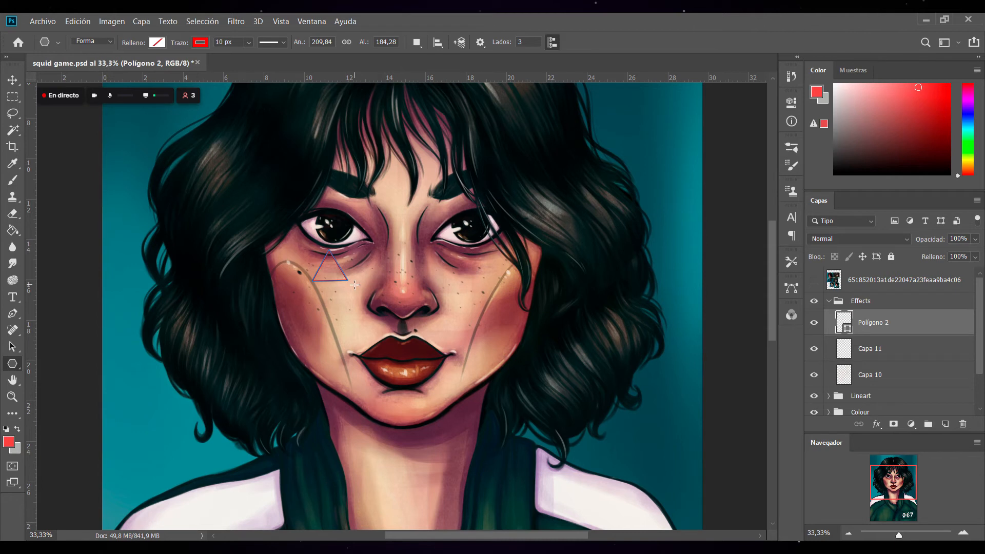
pyautogui.hotkey('ctrl', 'z')
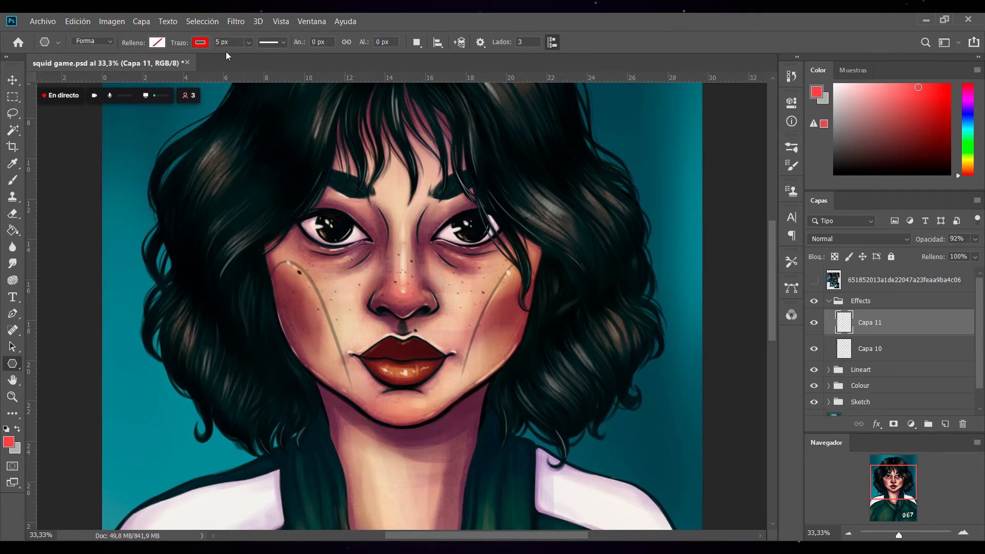
# Try a 10 px stroke width and draw an upright red triangle about 207 × 181 px over the left eye.
pyautogui.write('10')
pyautogui.click(284, 42)
pyautogui.click(290, 198)
pyautogui.moveTo(327, 215); pyautogui.dragTo(327, 194)
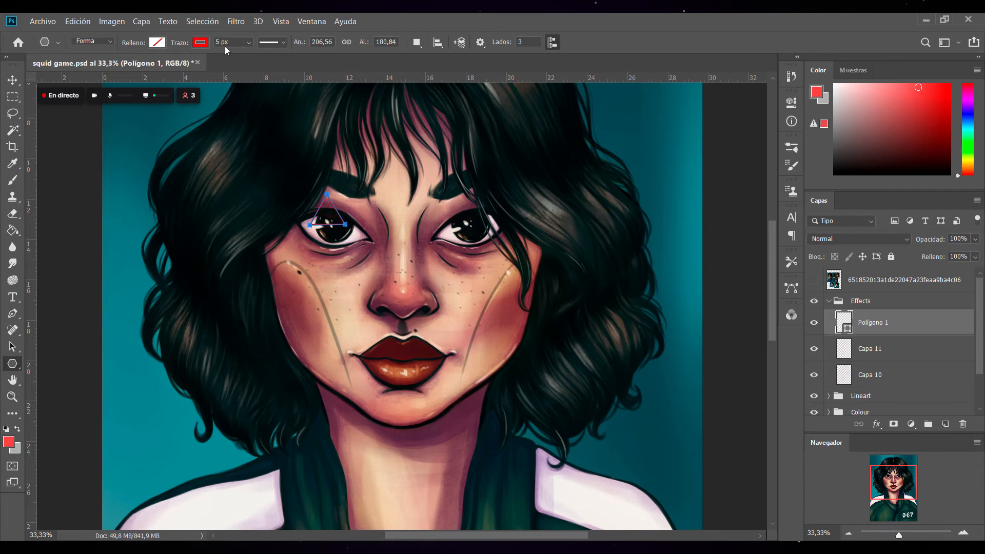
# Set the triangle's stroke width to 10 px and move the triangle down and right over the left eye's iris.
pyautogui.write('10')
pyautogui.press('Return')
pyautogui.press('v')
pyautogui.moveTo(341, 216); pyautogui.dragTo(346, 230)
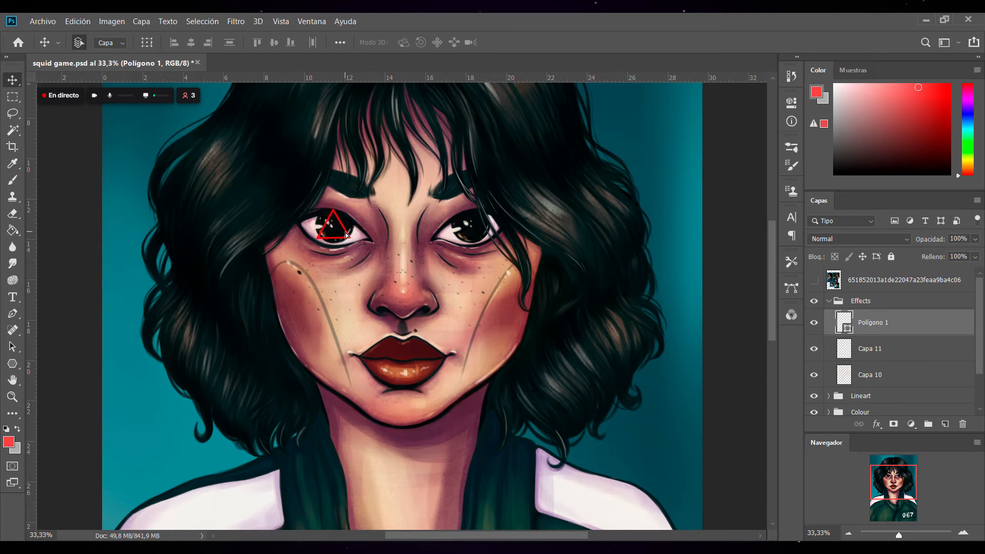
# Enlarge the triangle to about 123% and keep it centred over the left eye.
pyautogui.hotkey('ctrl', 't')
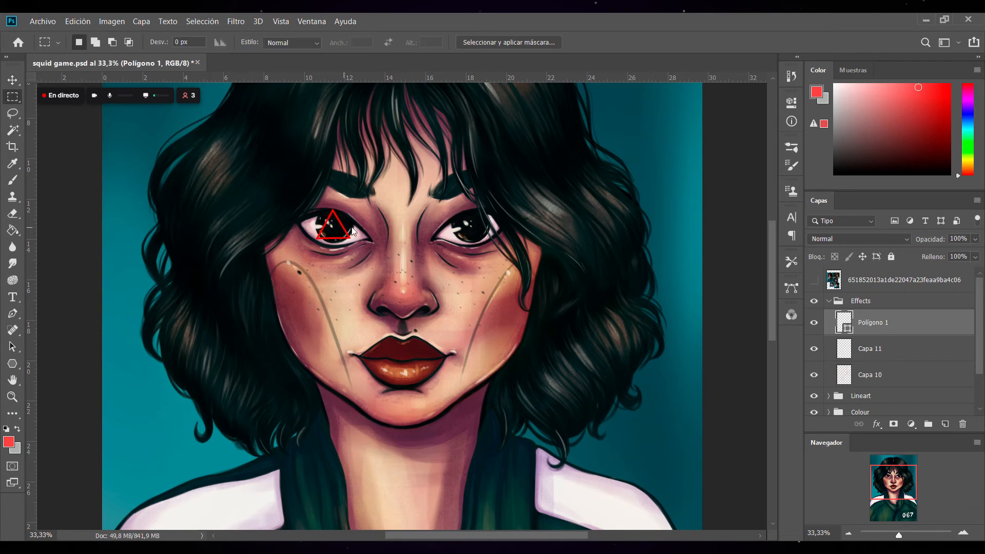
pyautogui.moveTo(351, 238)
pyautogui.mouseDown()
pyautogui.moveTo(359, 246)
pyautogui.moveTo(341, 228)
pyautogui.mouseUp()
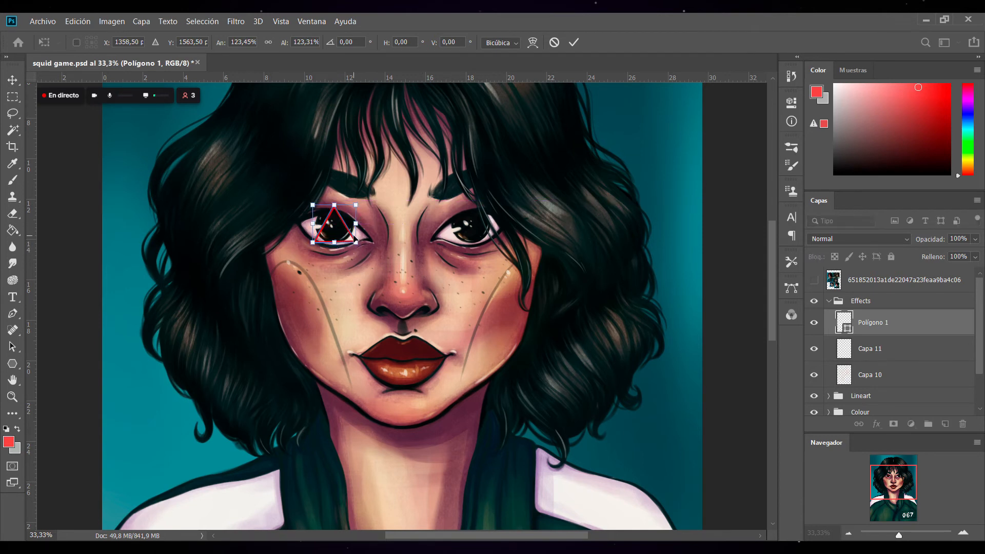
pyautogui.click(572, 43)
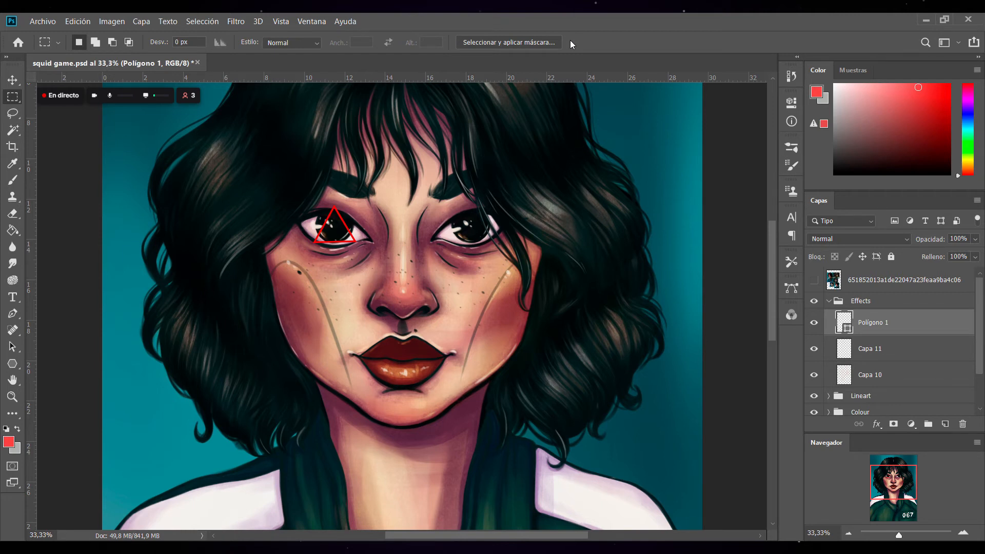
# Draw a red outlined circle about 237 × 237 px above the triangle and move it down slightly over the left eyebrow.
pyautogui.click(13, 364)
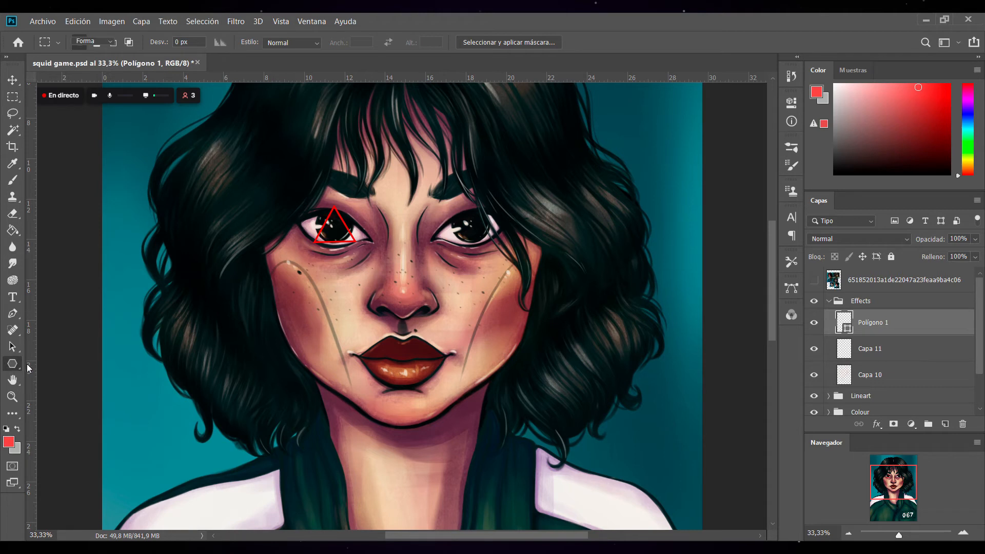
pyautogui.hotkey('shift', 'u')
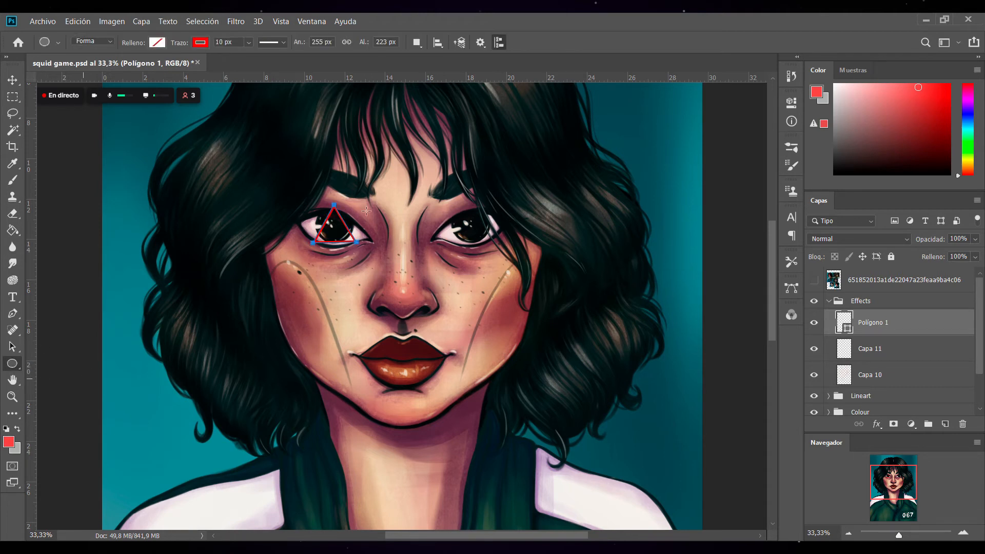
pyautogui.moveTo(314, 151); pyautogui.dragTo(355, 191)
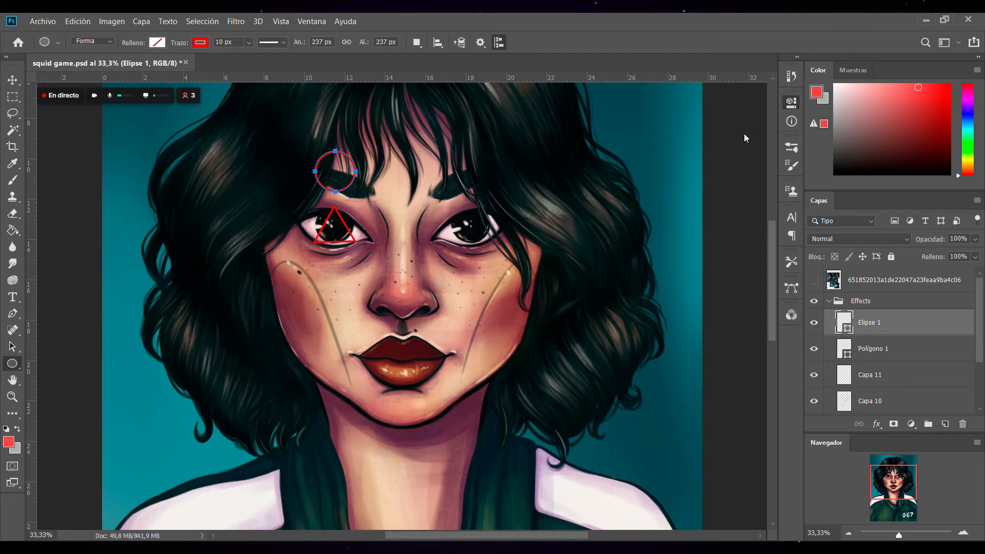
pyautogui.click(12, 80)
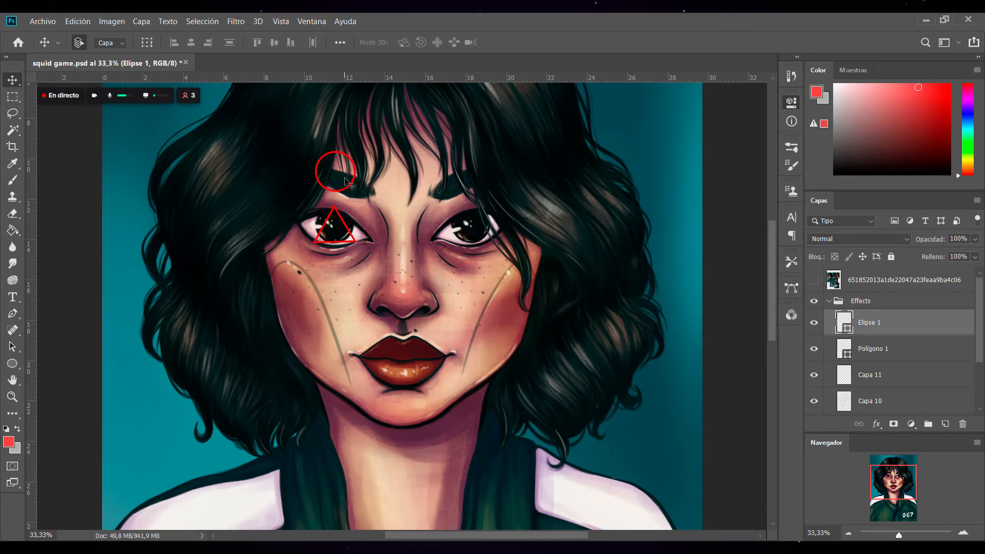
pyautogui.keyDown('ctrl'); pyautogui.click(343, 194); pyautogui.keyUp('ctrl')
pyautogui.moveTo(352, 194); pyautogui.dragTo(345, 193)
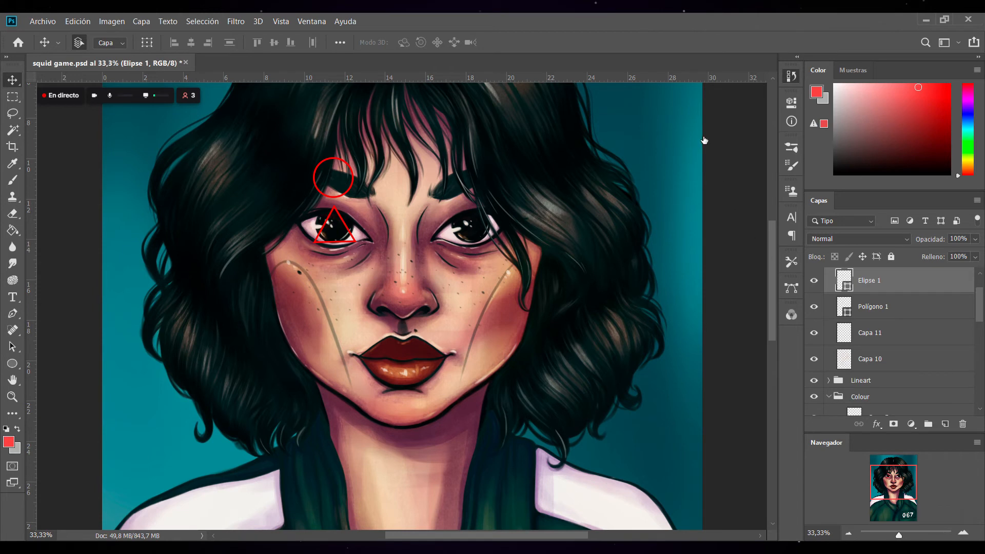
# Go back through the history to before the circle was drawn and return to its last moved position.
pyautogui.press('Delete')
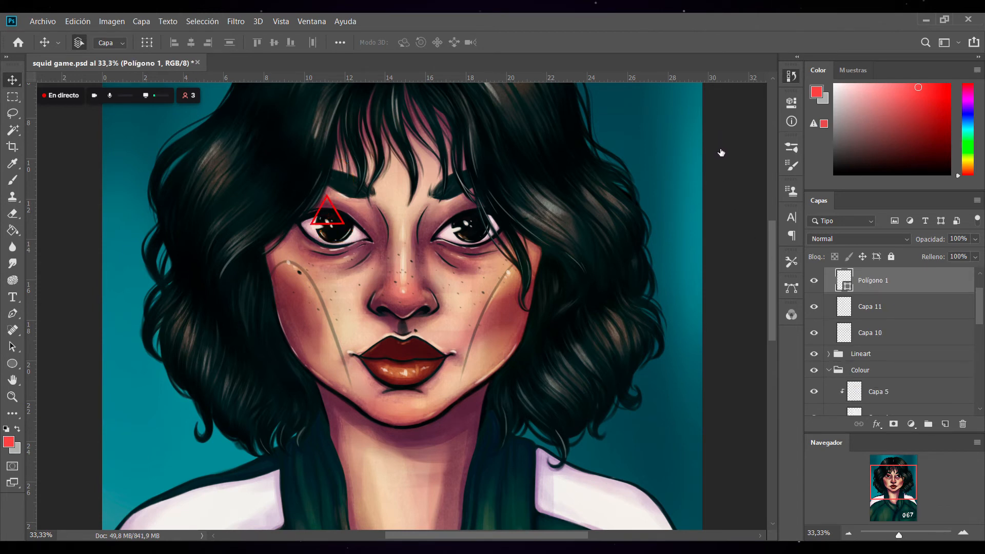
pyautogui.hotkey('ctrl', 'z')
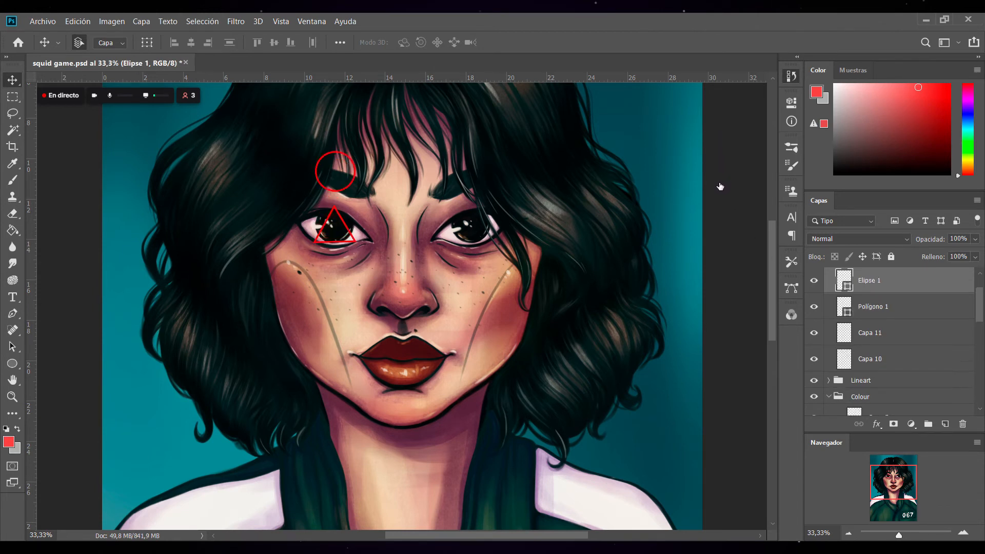
pyautogui.moveTo(718, 193); pyautogui.dragTo(715, 200)
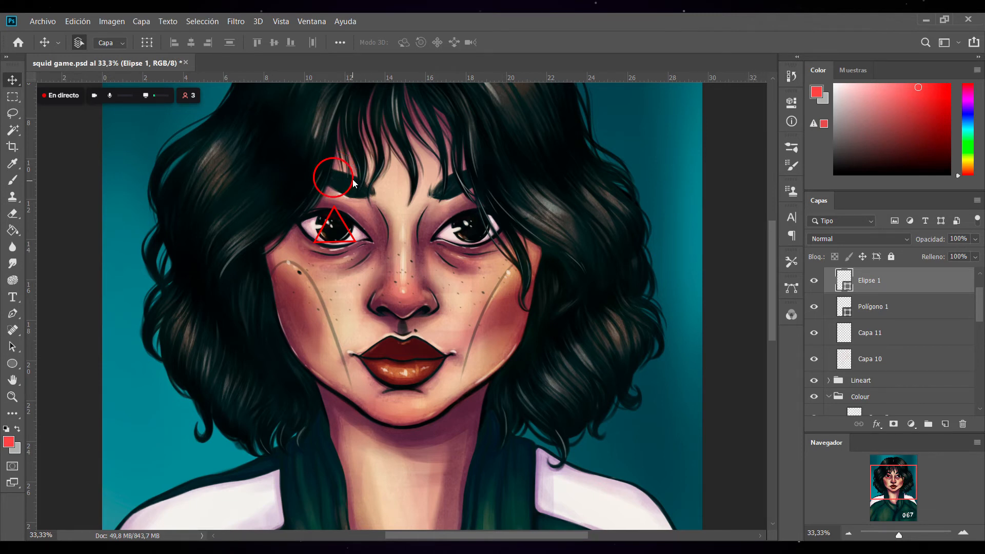
# Enlarge the circle to about 249 × 249 px and move it up slightly above the triangle.
pyautogui.click(12, 97)
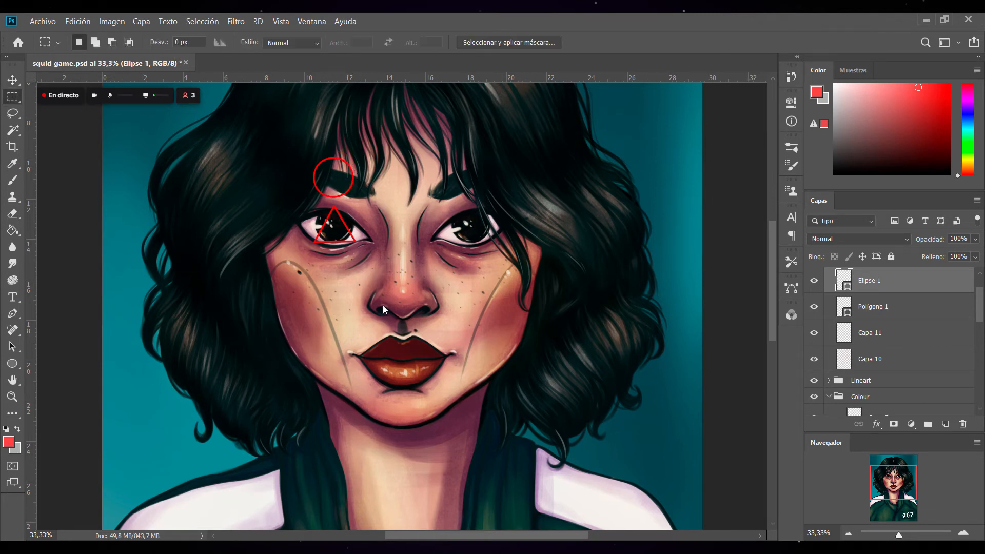
pyautogui.hotkey('ctrl', 't')
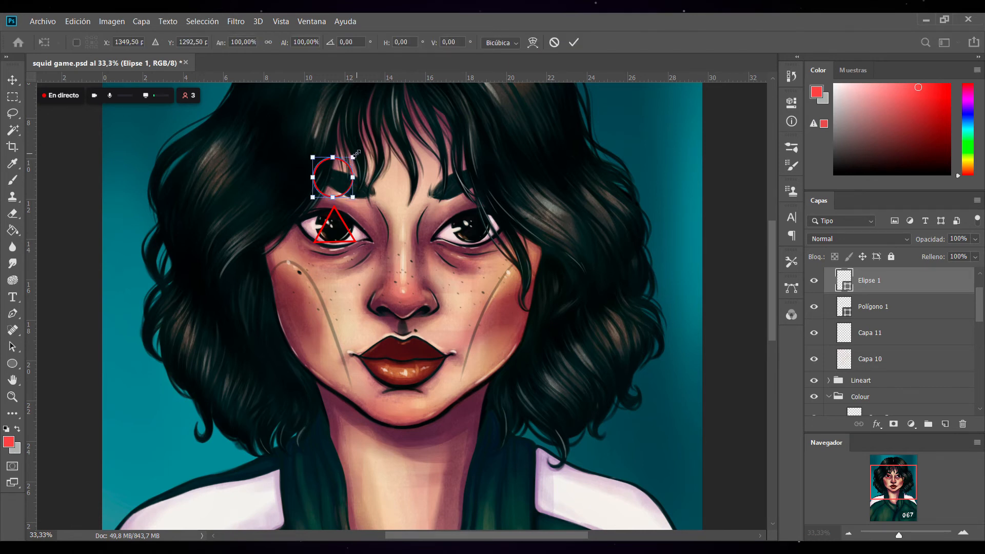
pyautogui.moveTo(355, 155); pyautogui.dragTo(345, 175)
pyautogui.click(573, 42)
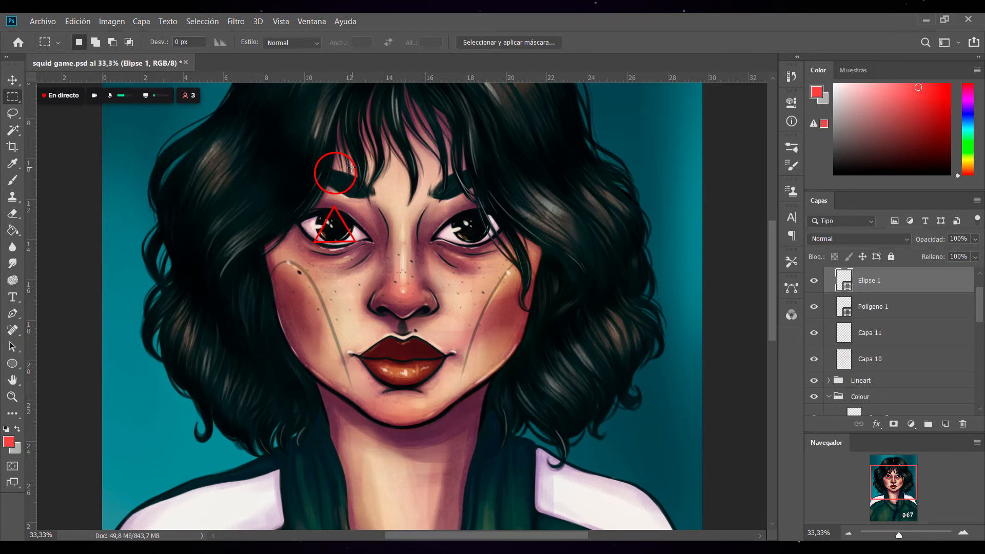
# Draw a red outlined square about 236 × 236 px under the left eye and align it directly below the triangle.
pyautogui.click(14, 367)
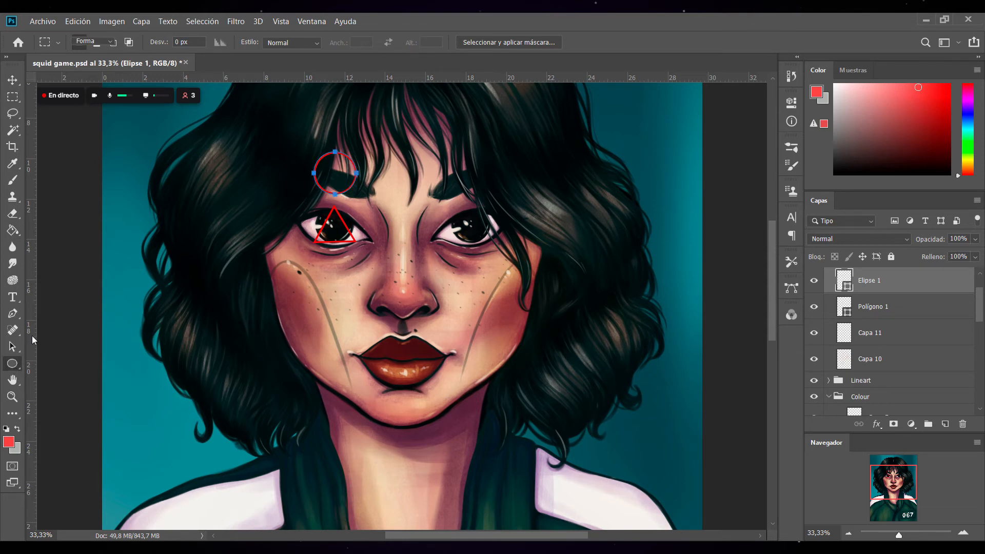
pyautogui.click(82, 364)
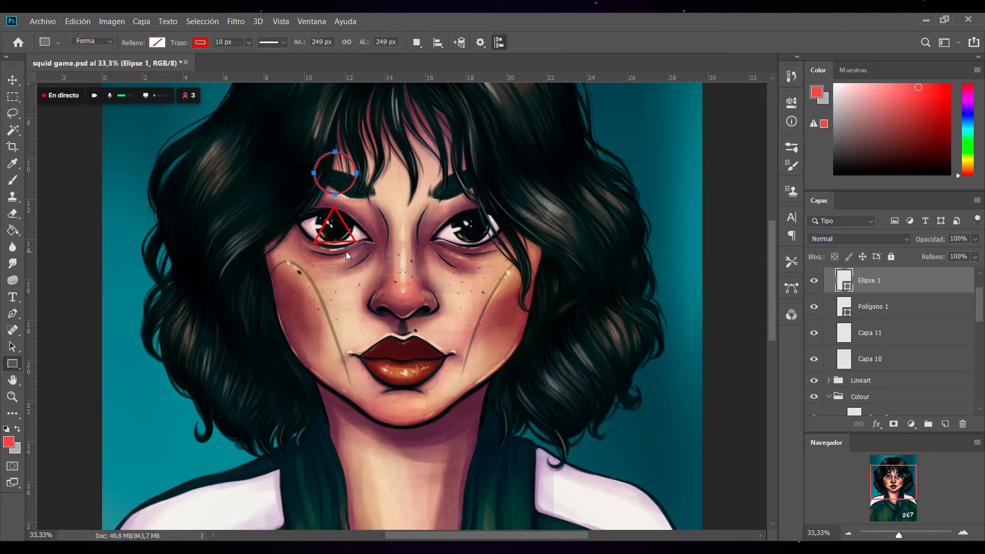
pyautogui.moveTo(313, 257); pyautogui.dragTo(332, 278)
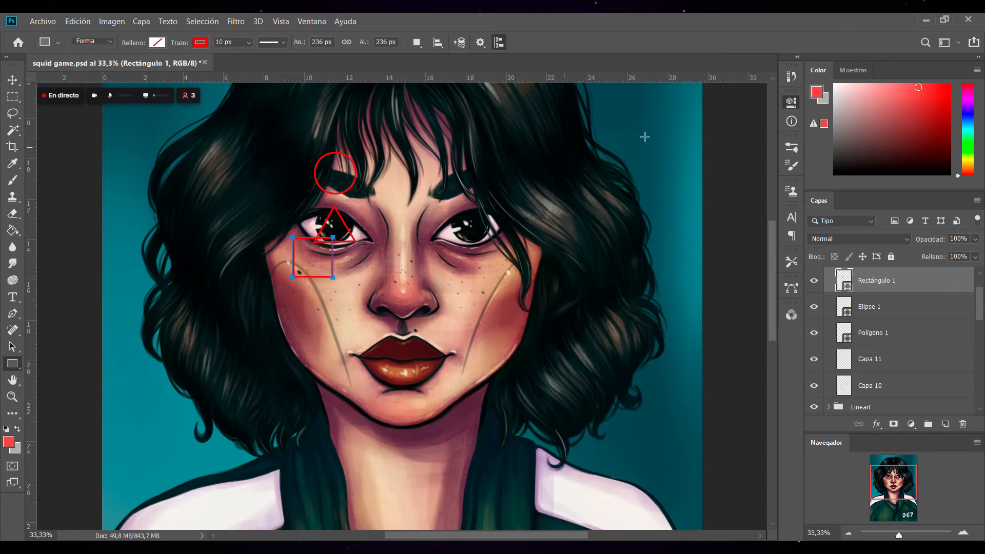
pyautogui.press('v')
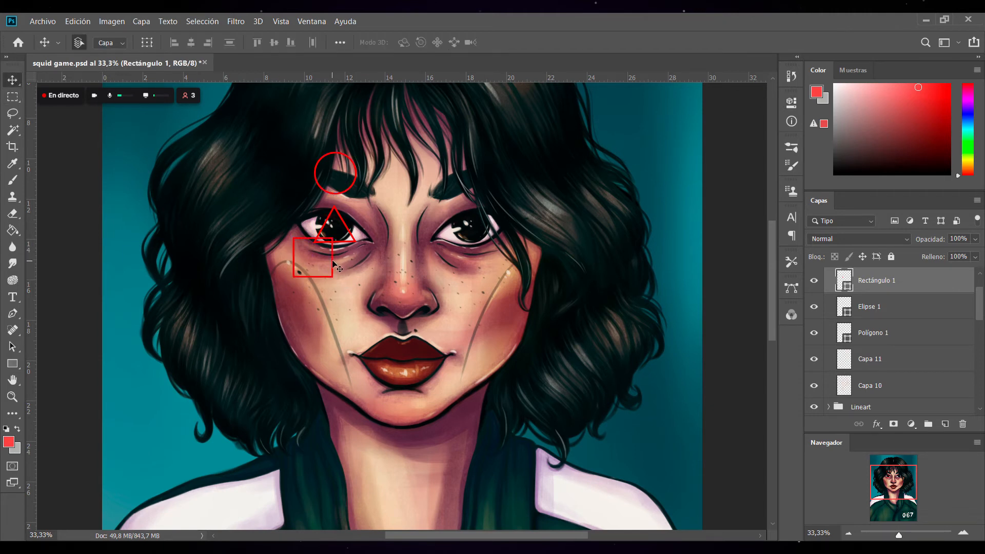
pyautogui.moveTo(333, 266); pyautogui.dragTo(354, 278)
pyautogui.moveTo(354, 275); pyautogui.dragTo(353, 276)
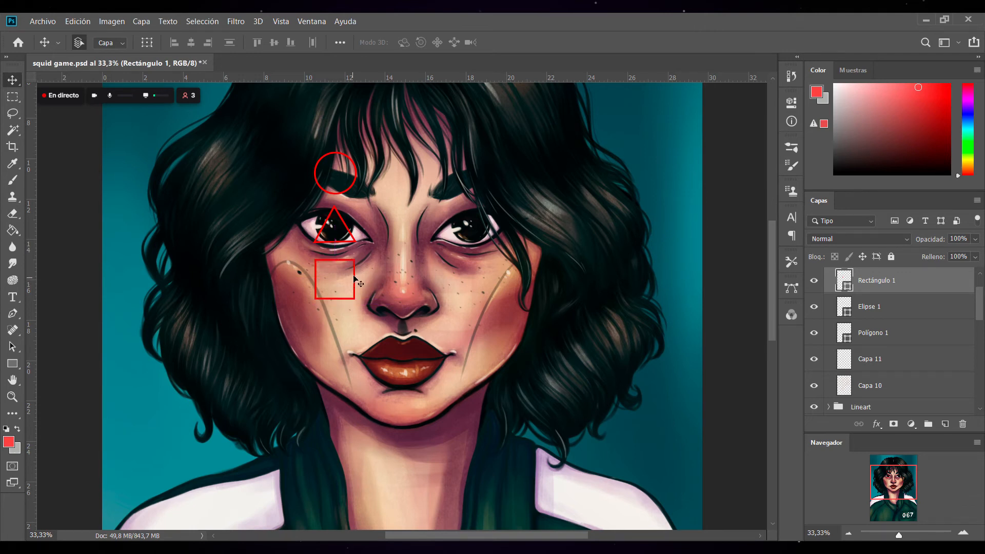
# Scale the circle on layer Elipse 1 to about 98% and move it up, centred above the triangle.
pyautogui.click(879, 308)
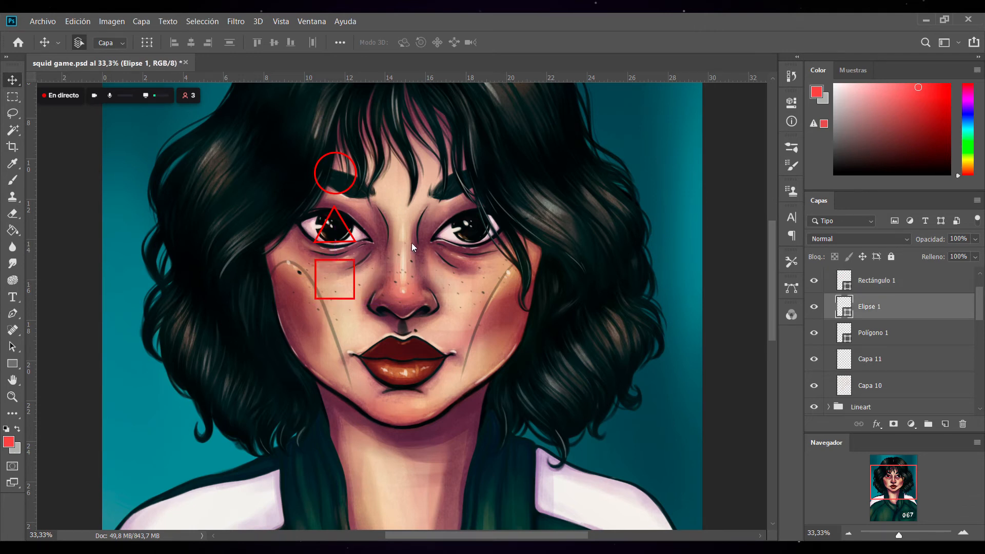
pyautogui.click(13, 97)
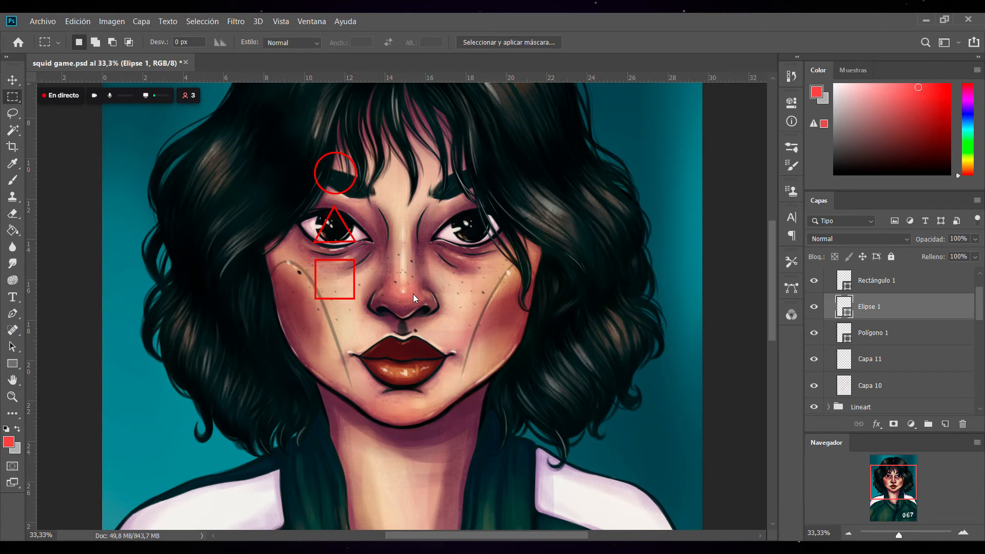
pyautogui.hotkey('ctrl', 't')
pyautogui.moveTo(350, 190); pyautogui.dragTo(348, 186)
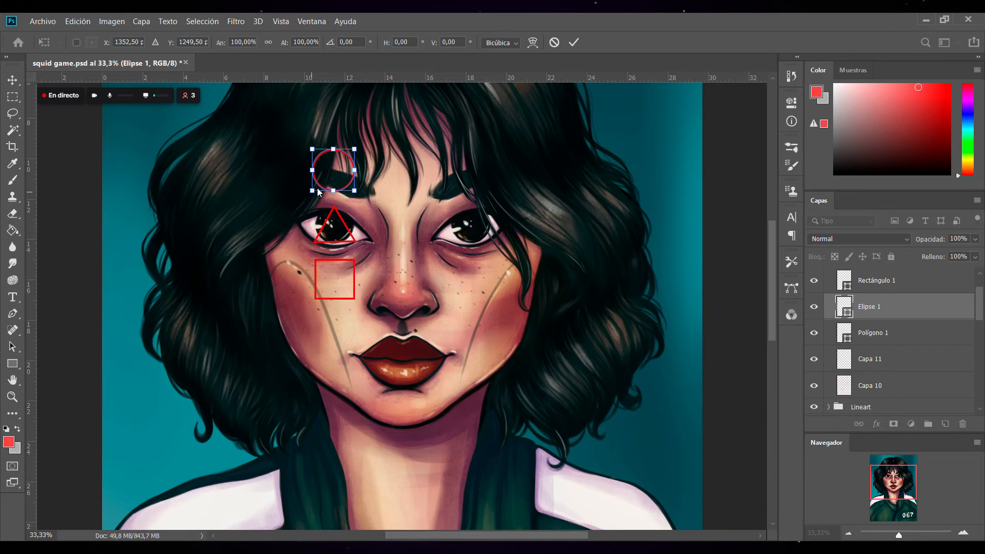
pyautogui.moveTo(312, 191); pyautogui.dragTo(343, 179)
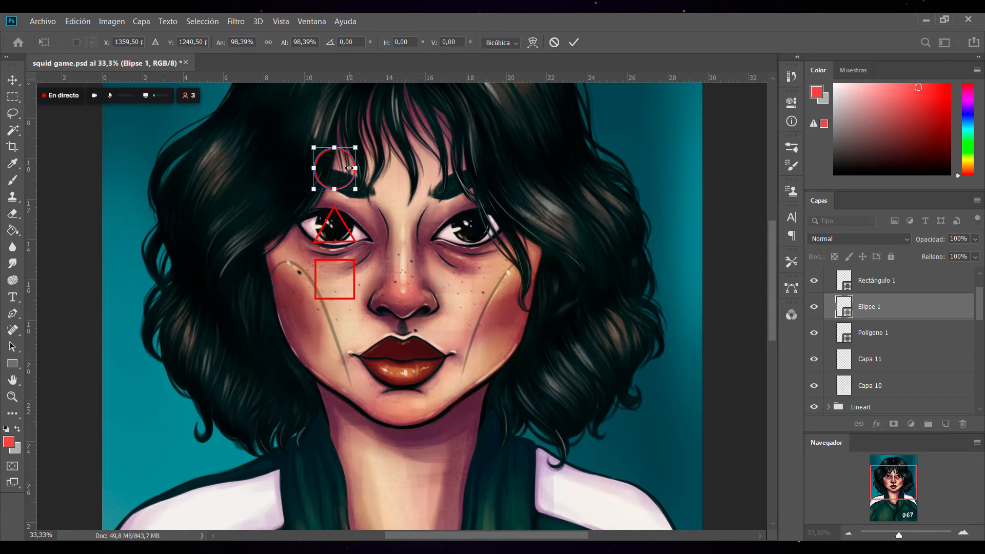
pyautogui.click(573, 43)
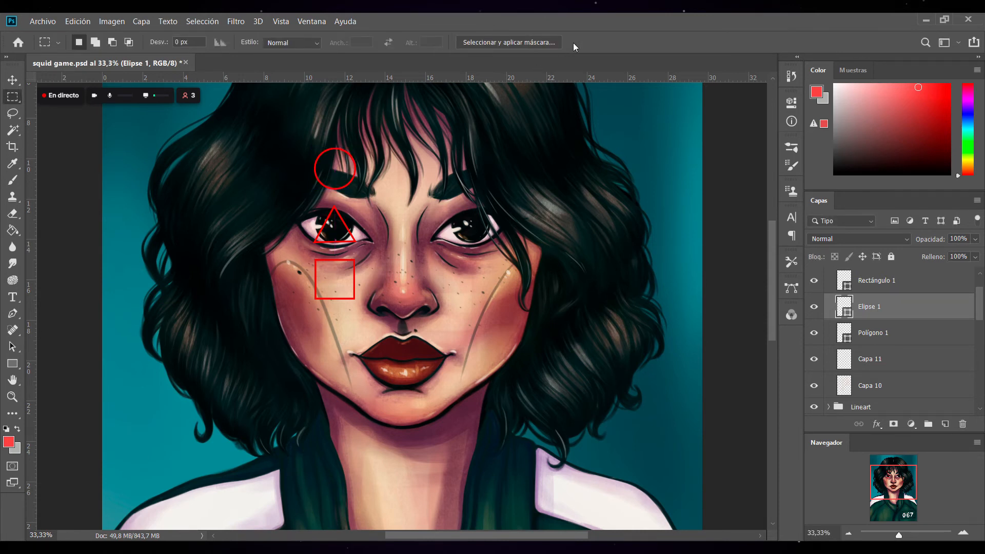
# Try a 15 px stroke on the circle, and set its stroke width to 20 px.
pyautogui.click(848, 532)
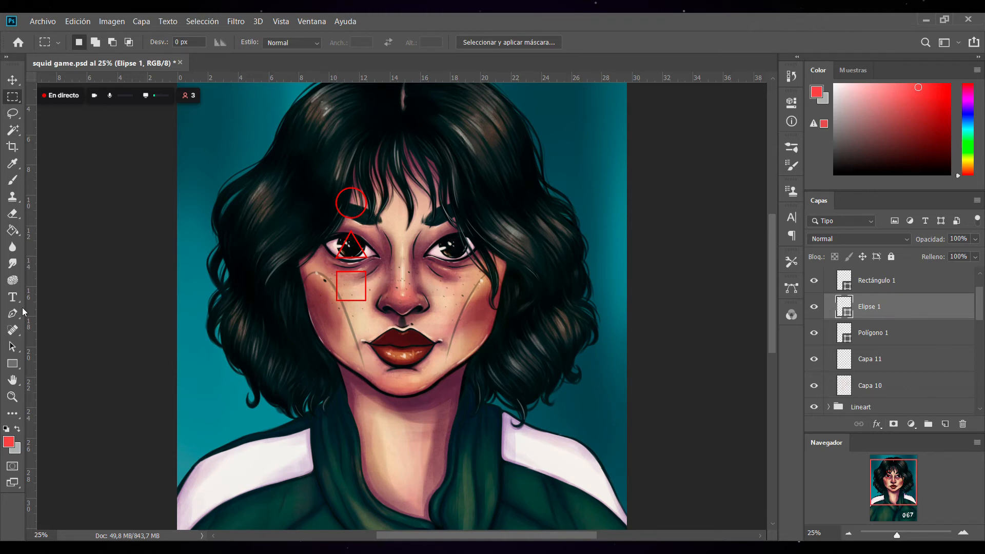
pyautogui.click(13, 363)
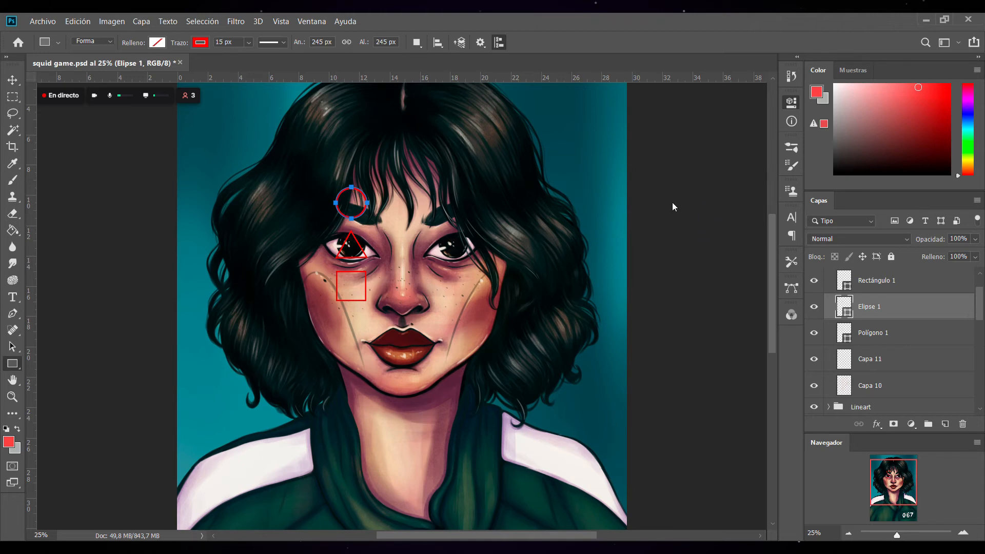
pyautogui.hotkey('ctrl', 'z')
# Set the stroke width of the triangle and of the square to 20 px to match the circle.
pyautogui.click(885, 335)
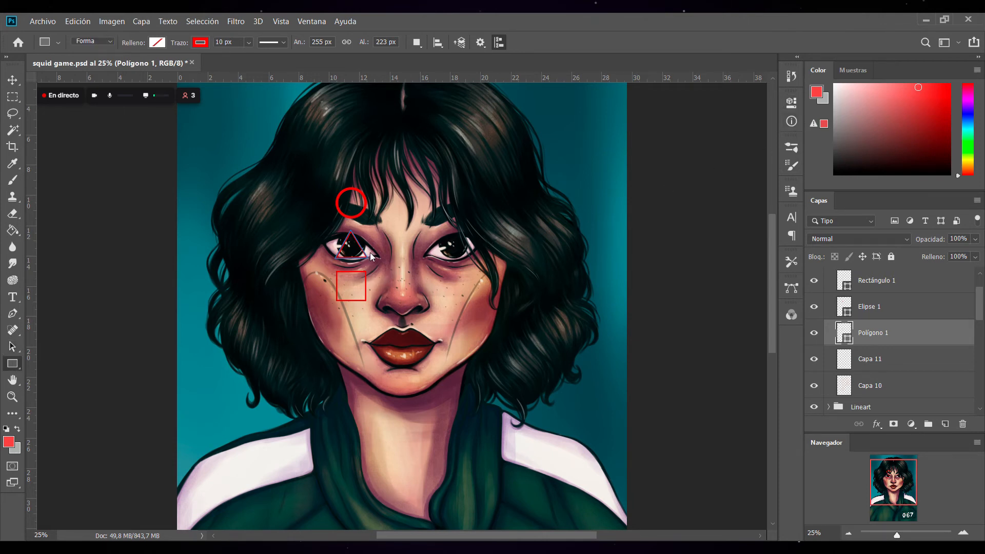
pyautogui.doubleClick(222, 43)
pyautogui.write('20')
pyautogui.press('Return')
pyautogui.click(878, 360)
pyautogui.click(888, 287)
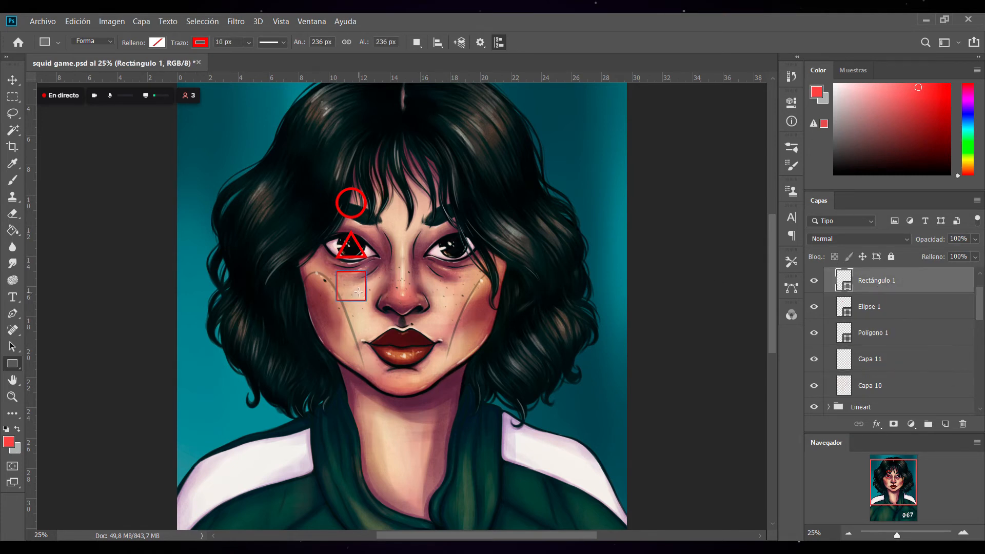
pyautogui.doubleClick(224, 42)
pyautogui.write('20')
pyautogui.press('Return')
# Select the layers Rectángulo 1, Elipse 1 and Polígono 1 together and rasterize them.
pyautogui.click(912, 315)
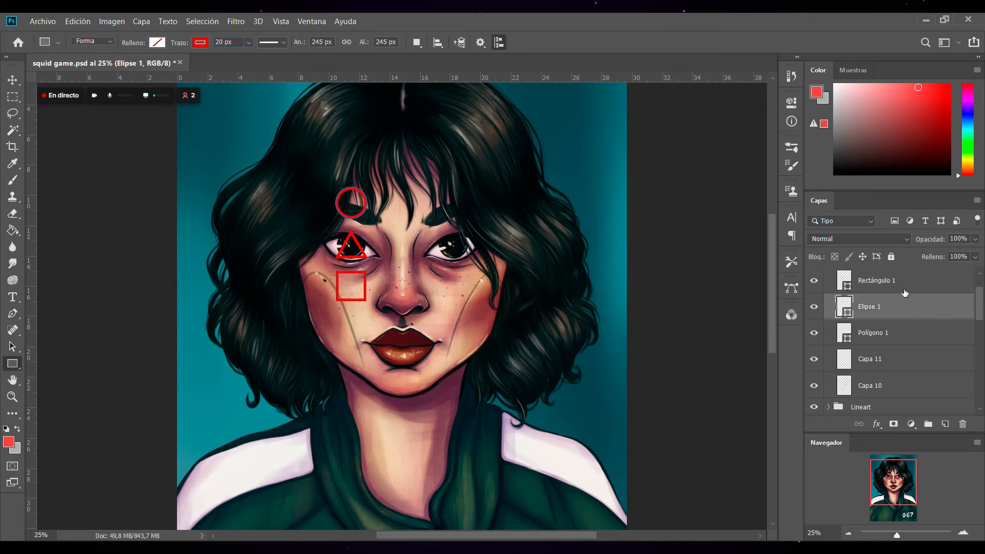
pyautogui.click(903, 289)
pyautogui.click(897, 312)
pyautogui.click(899, 288)
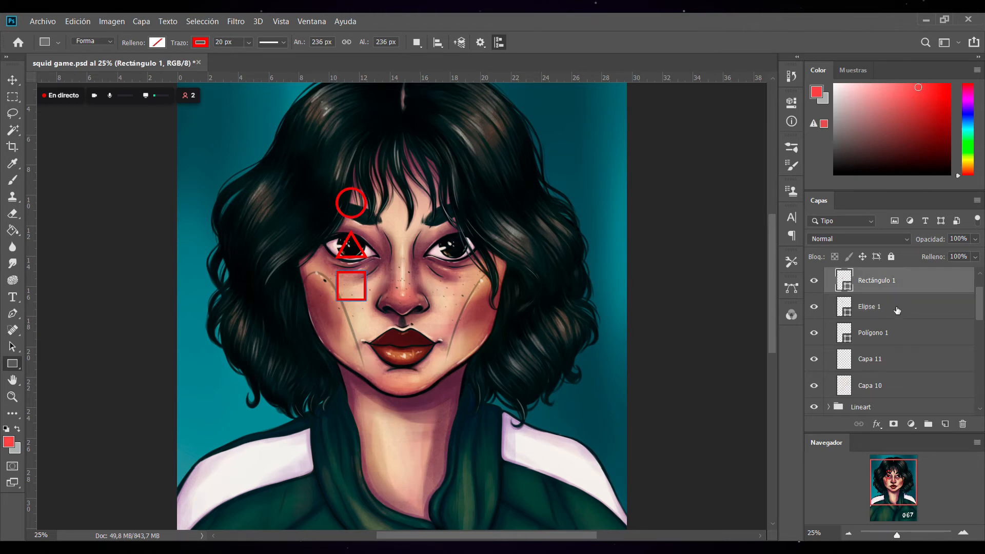
pyautogui.keyDown('shift'); pyautogui.click(893, 333); pyautogui.keyUp('shift')
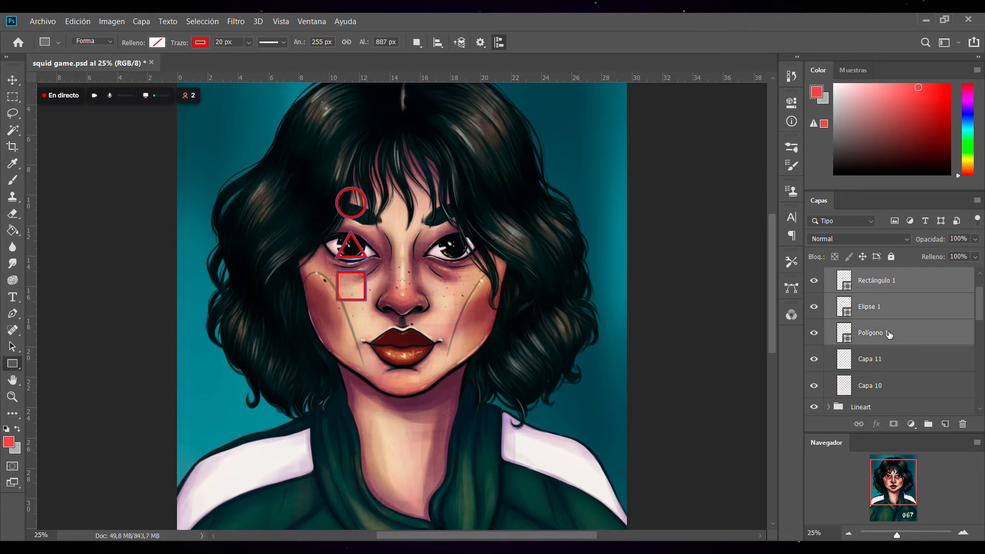
pyautogui.rightClick(879, 317)
pyautogui.click(851, 308)
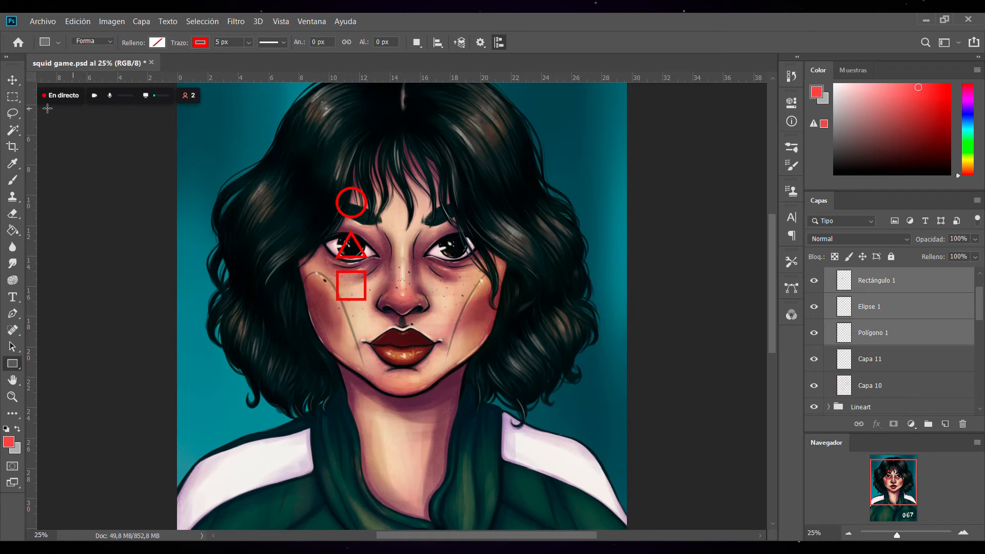
# Move the three selected shapes down together so the circle surrounds the left eye's iris and the square rests on the cheek.
pyautogui.press('m')
pyautogui.hotkey('ctrl', 't')
pyautogui.moveTo(357, 240); pyautogui.dragTo(358, 286)
pyautogui.moveTo(357, 280); pyautogui.dragTo(360, 267)
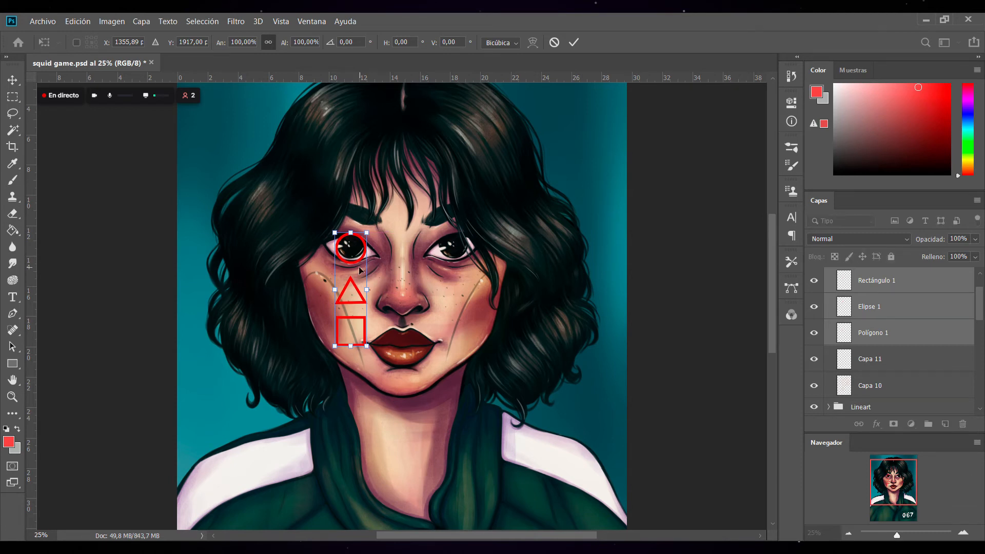
pyautogui.moveTo(353, 295); pyautogui.dragTo(352, 293)
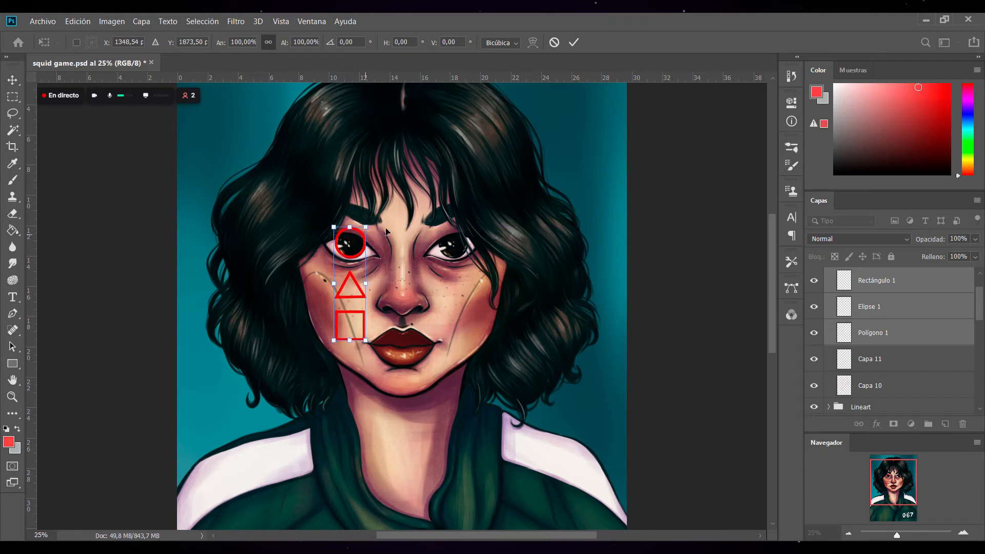
pyautogui.click(575, 43)
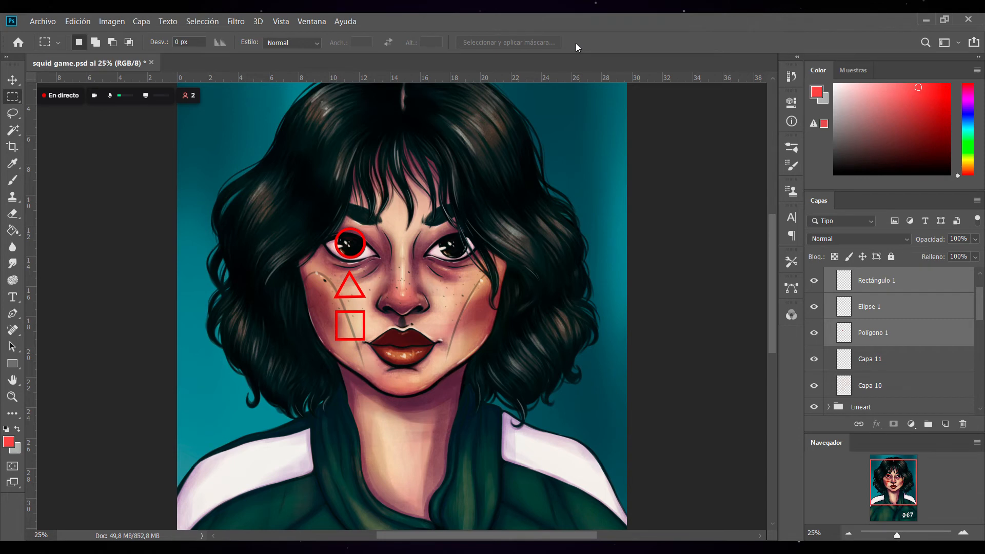
# Scale the three shapes together to about 90% and shift them so the circle fits around the iris.
pyautogui.hotkey('ctrl', 't')
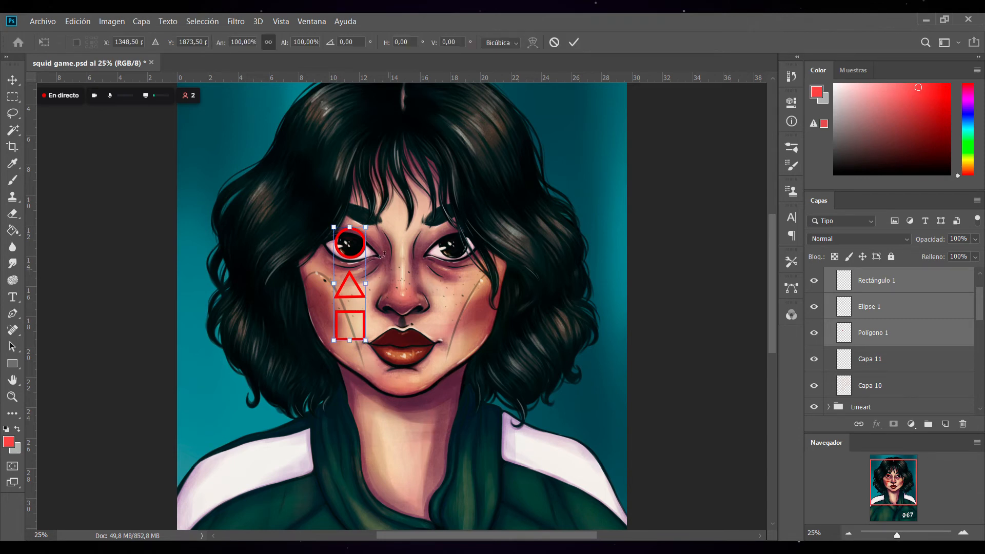
pyautogui.moveTo(366, 227); pyautogui.dragTo(361, 236)
pyautogui.moveTo(349, 277); pyautogui.dragTo(350, 271)
pyautogui.press('Down')
pyautogui.press('Down')
pyautogui.press('Down')
pyautogui.press('Down')
pyautogui.press('Down')
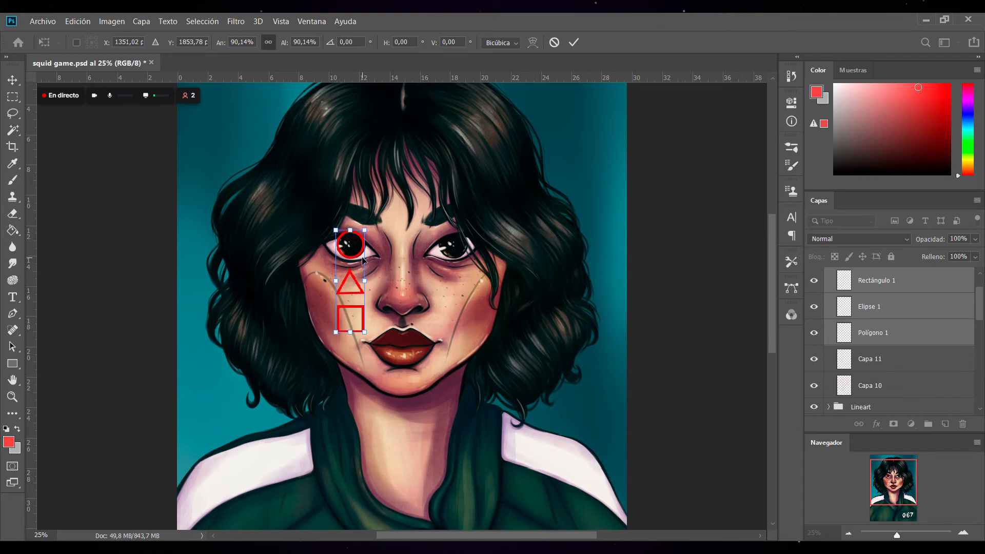
# Fine-tune the position of the scaled shapes, centring the circle on the left iris with the triangle and square beneath it.
pyautogui.moveTo(352, 322); pyautogui.dragTo(352, 286)
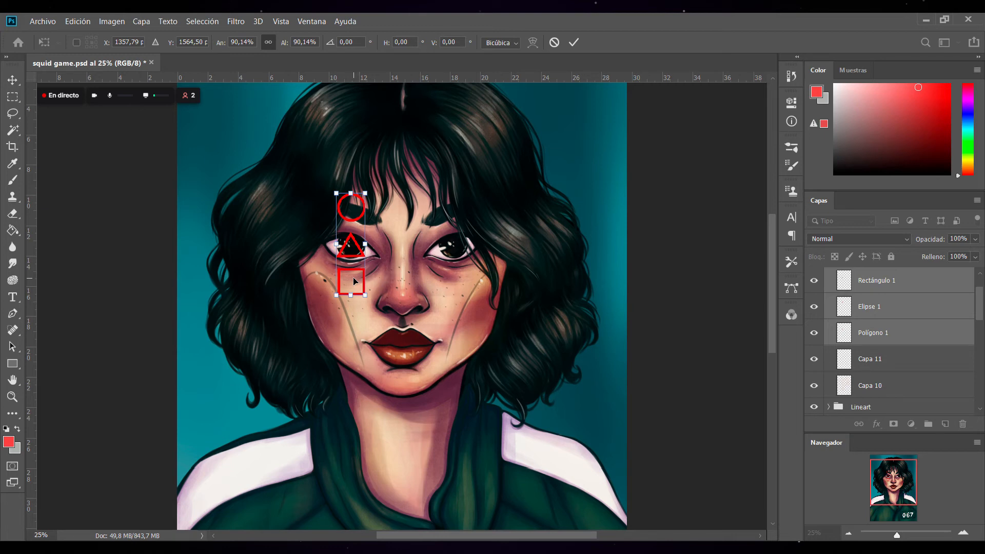
pyautogui.moveTo(352, 250); pyautogui.dragTo(352, 289)
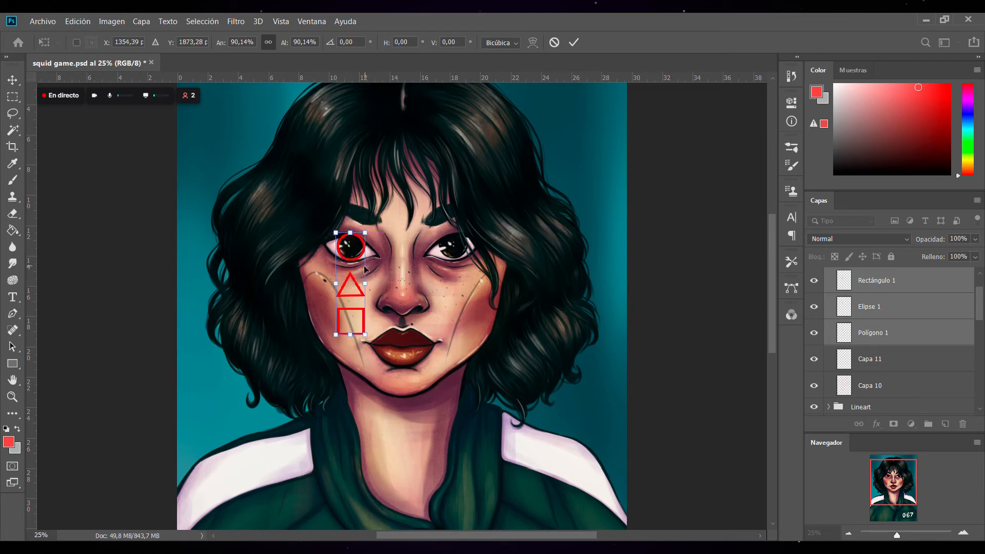
pyautogui.press('Up')
pyautogui.press('Up')
pyautogui.press('Left')
pyautogui.press('Up')
pyautogui.press('Up')
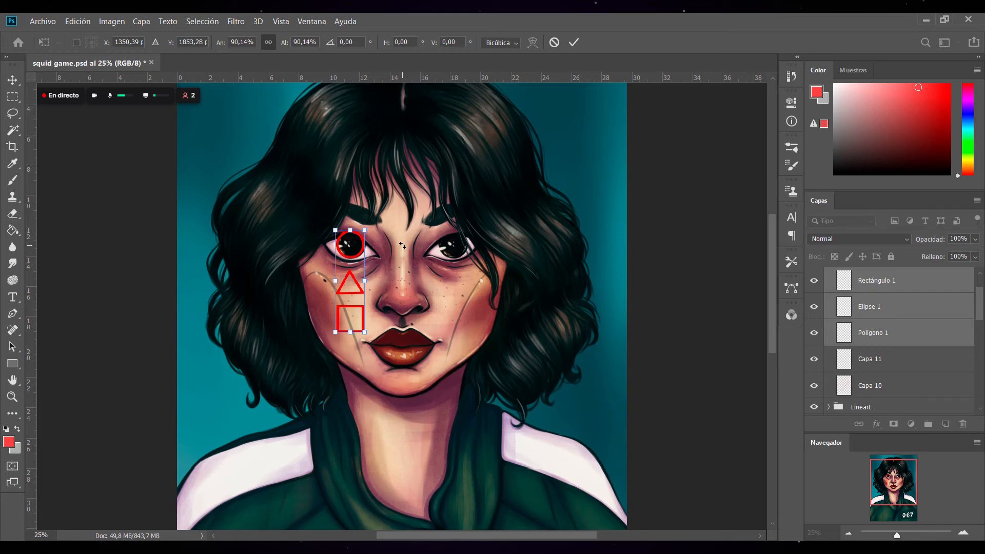
pyautogui.click(576, 43)
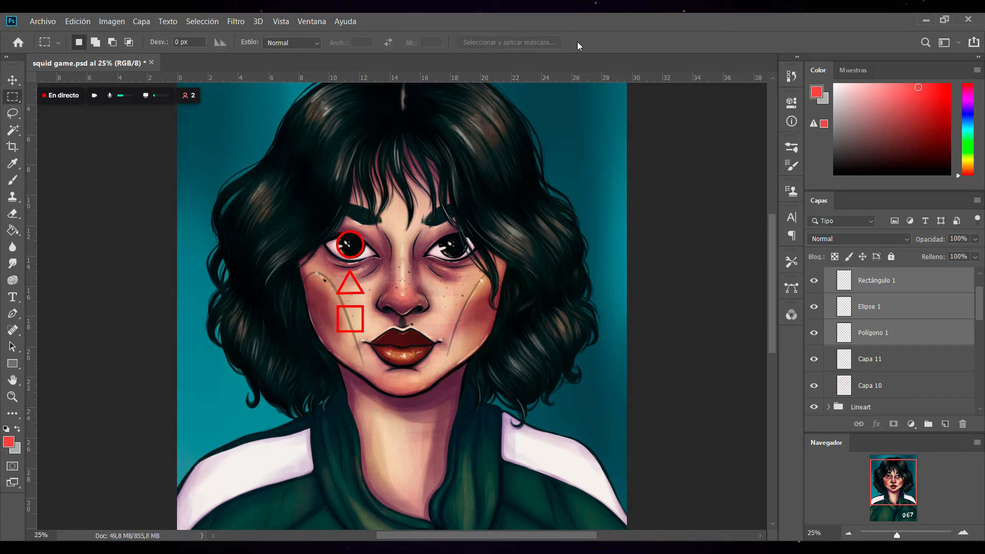
# Set the blend mode of the three shape layers to Dividir and shift the shapes slightly down.
pyautogui.click(871, 239)
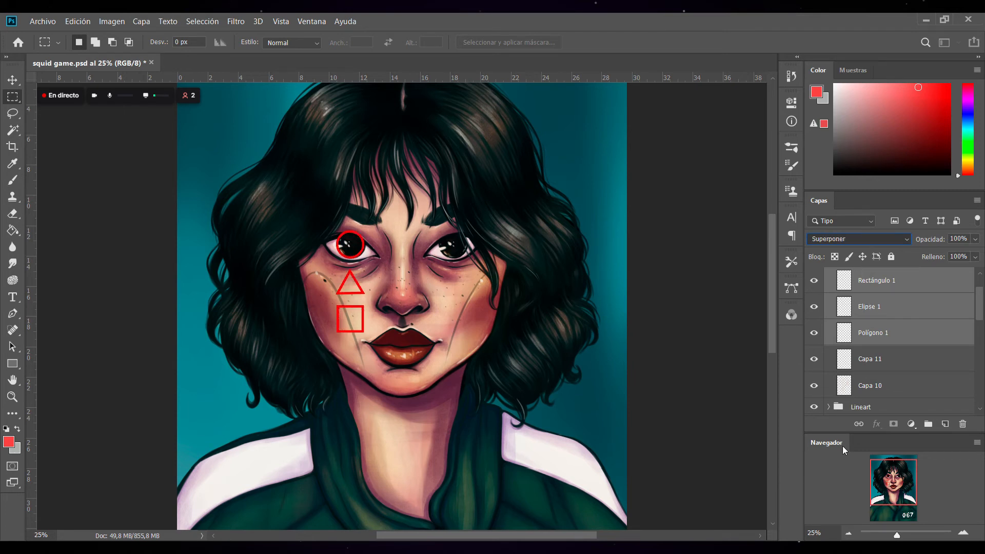
pyautogui.click(845, 482)
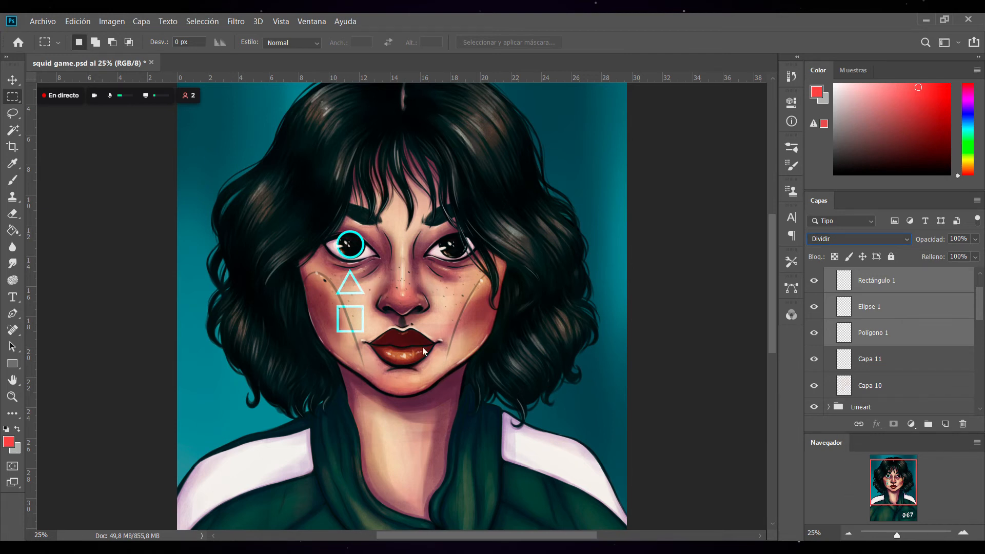
pyautogui.hotkey('ctrl', 't')
pyautogui.moveTo(356, 311)
pyautogui.mouseDown()
pyautogui.moveTo(356, 271)
pyautogui.moveTo(459, 284)
pyautogui.moveTo(448, 313)
pyautogui.moveTo(342, 314)
pyautogui.moveTo(350, 298)
pyautogui.moveTo(354, 313)
pyautogui.mouseUp()
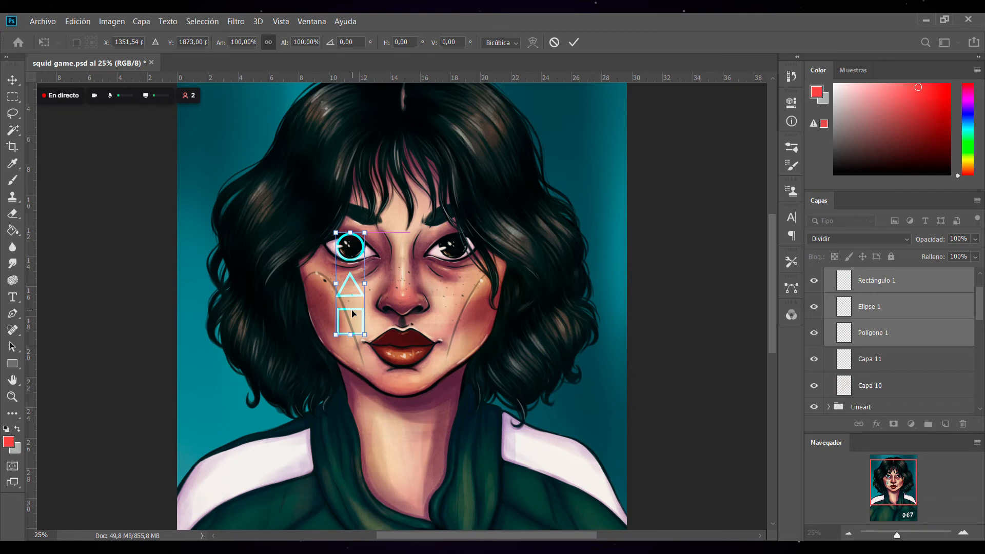
pyautogui.click(574, 43)
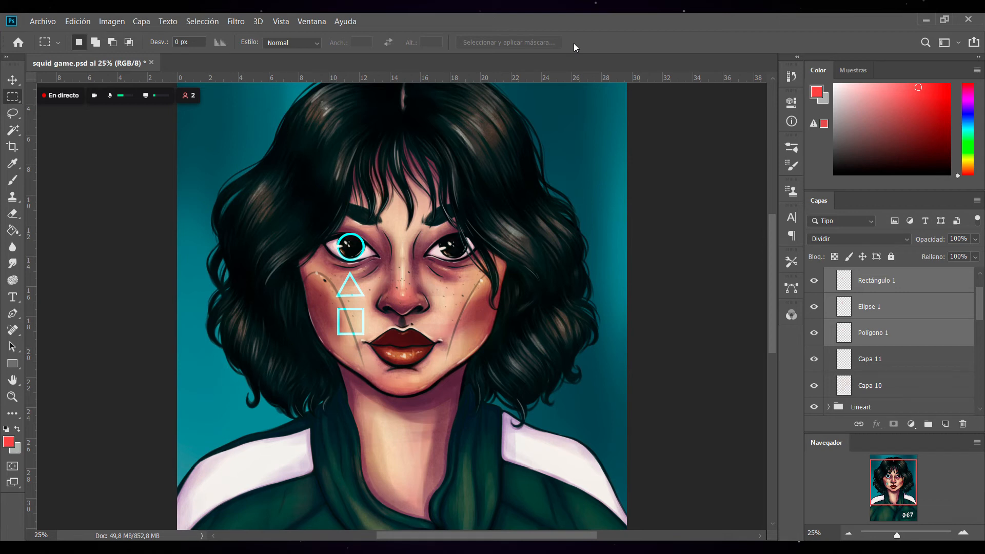
# Try a reduced opacity of 83% on the square's layer, Rectángulo 1.
pyautogui.click(888, 334)
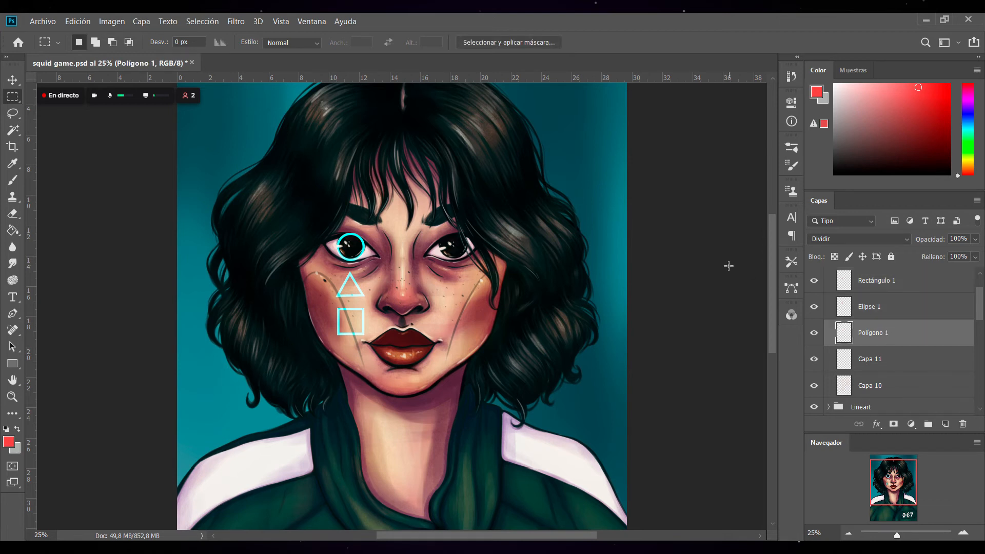
pyautogui.click(20, 82)
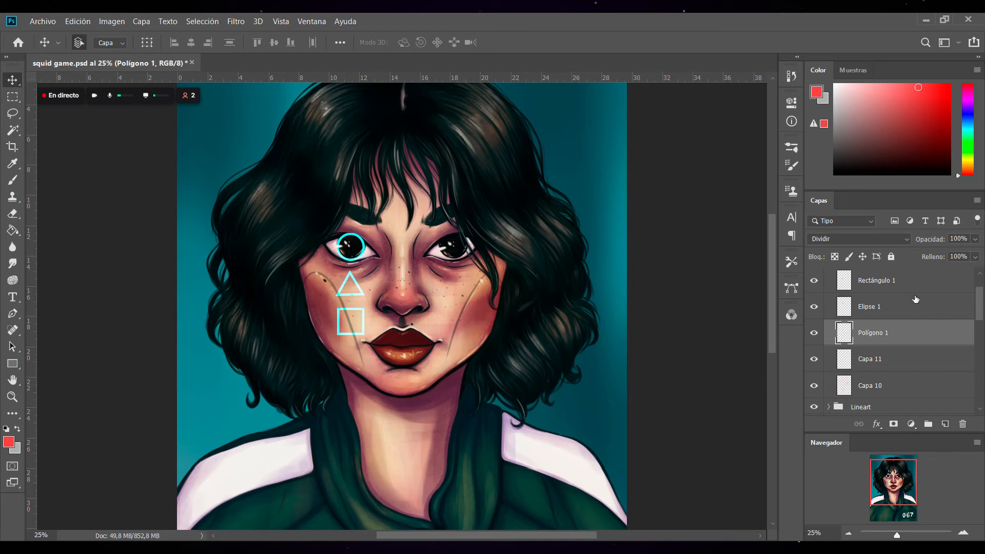
pyautogui.click(904, 285)
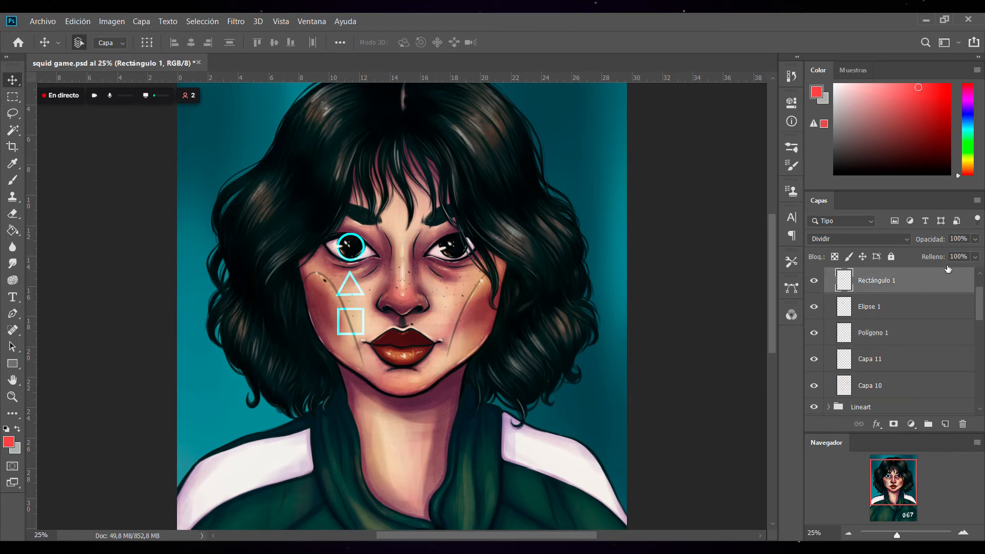
pyautogui.press('8')
pyautogui.press('3')
pyautogui.press('0')
# Merge the layers Rectángulo 1, Elipse 1 and Polígono 1, and set the merged layer's blend mode to Dividir after trying Exclusión.
pyautogui.keyDown('shift'); pyautogui.click(885, 333); pyautogui.keyUp('shift')
pyautogui.hotkey('ctrl', 'e')
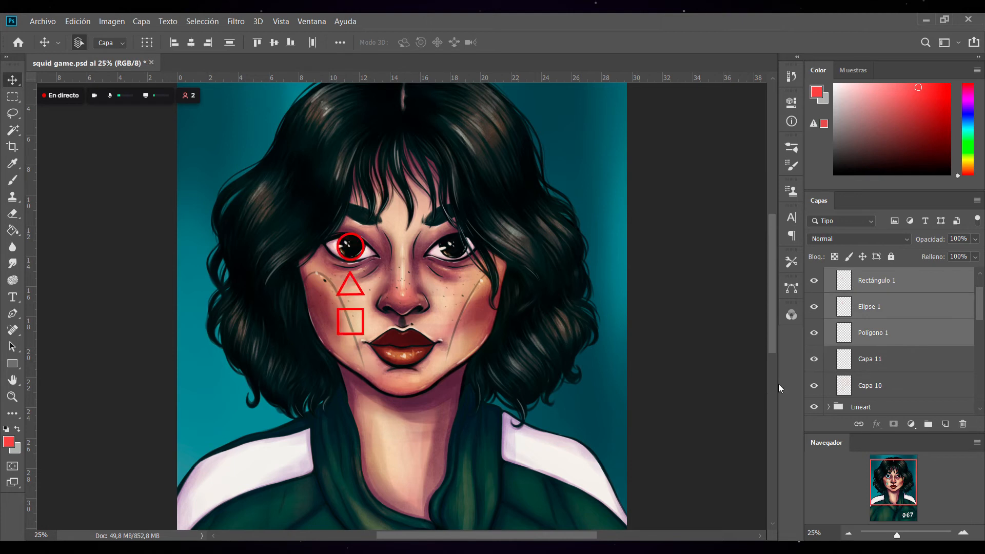
pyautogui.click(875, 241)
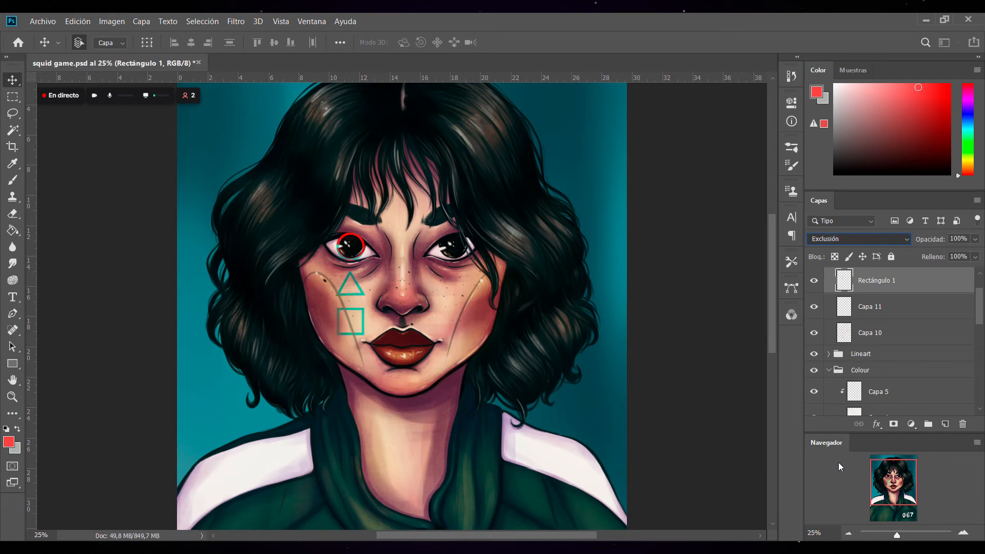
pyautogui.click(838, 479)
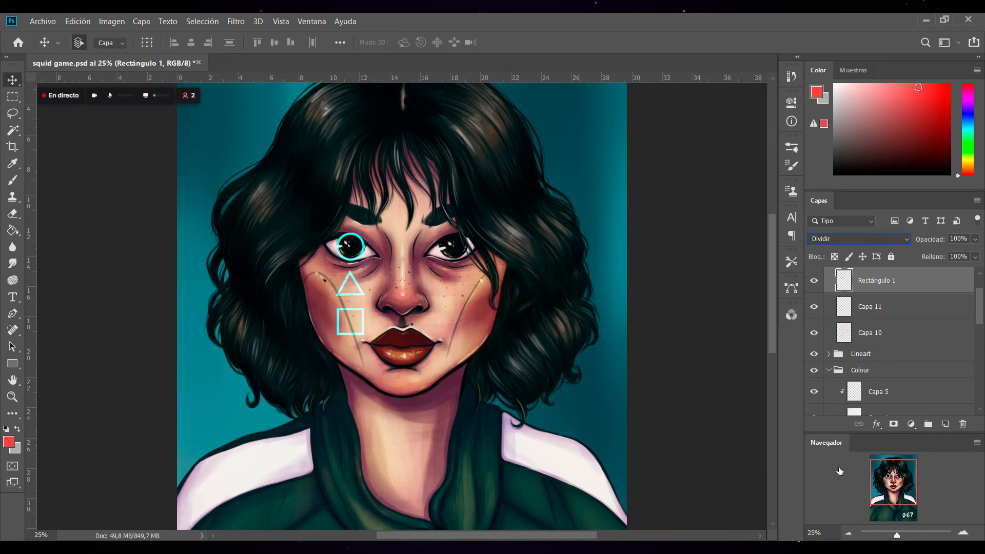
# Try opacities of 55%, 28% and 76% on the merged shapes layer, and settle on 47%.
pyautogui.press('5')
pyautogui.press('5')
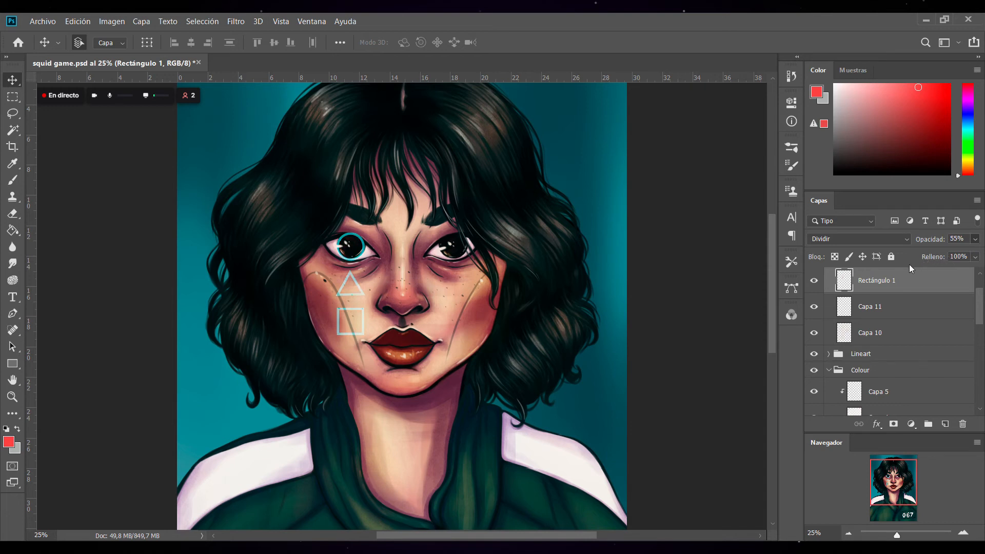
pyautogui.press('2')
pyautogui.press('8')
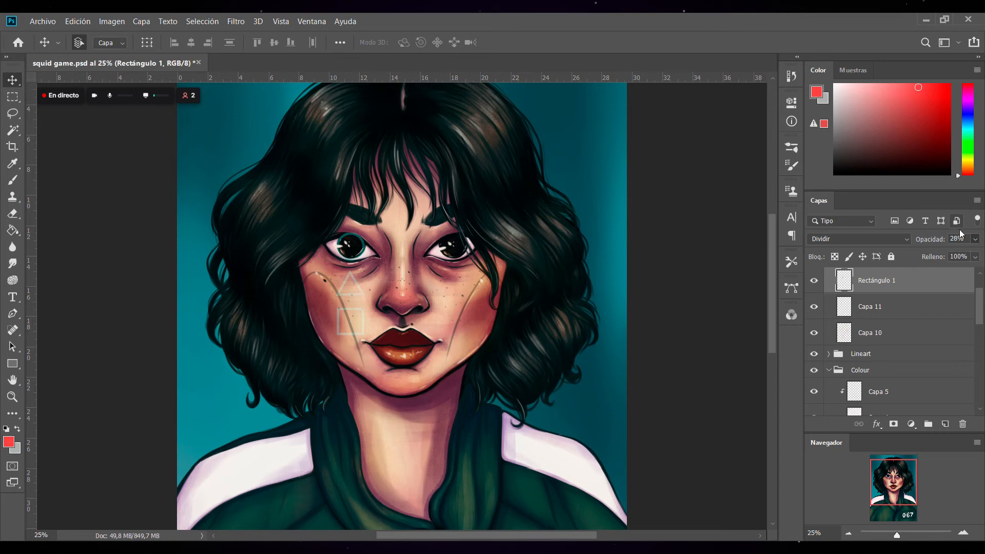
pyautogui.press('7')
pyautogui.press('6')
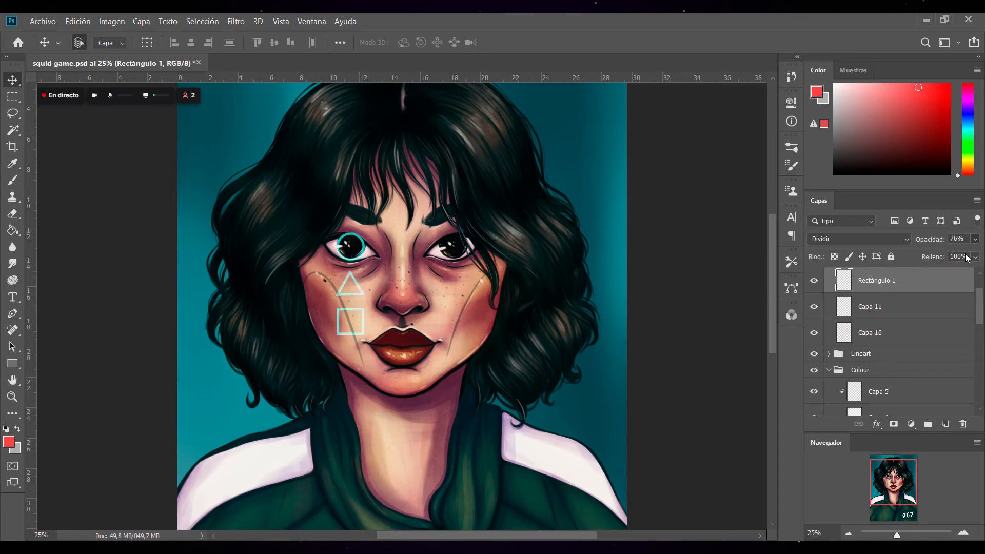
pyautogui.press('6')
pyautogui.press('4')
pyautogui.press('5')
pyautogui.press('3')
pyautogui.press('6')
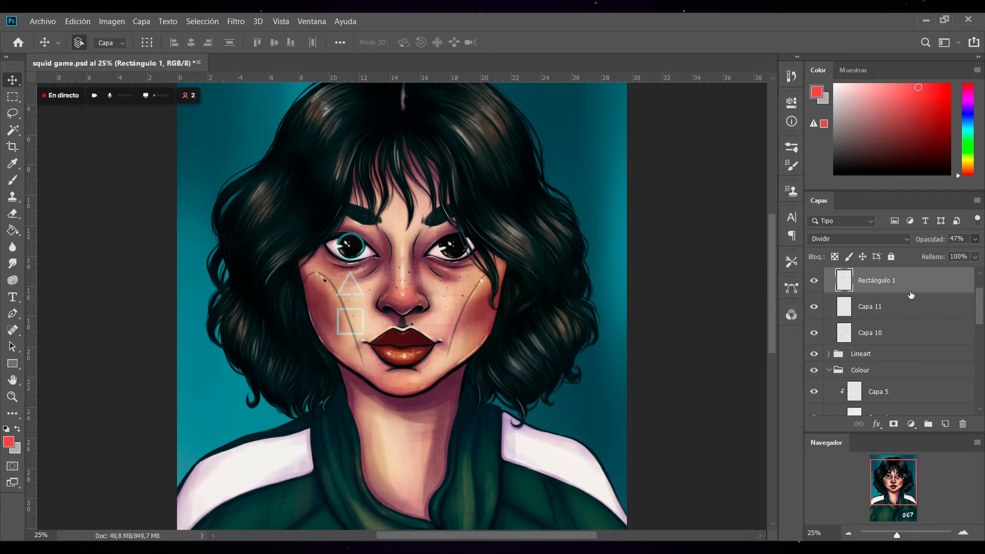
# Paste a copy of the merged shapes layer and align it exactly over the original shapes.
pyautogui.hotkey('ctrl', 'v')
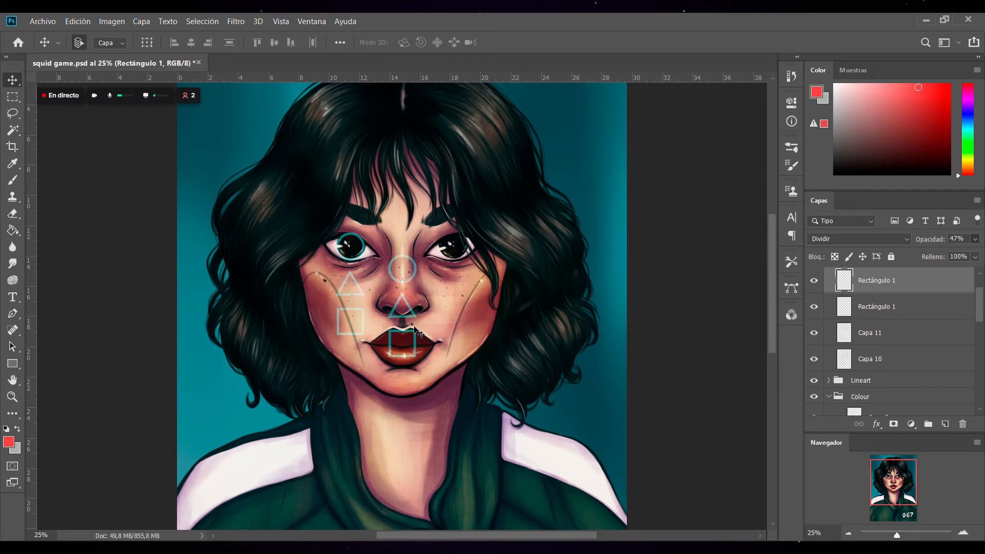
pyautogui.press('m')
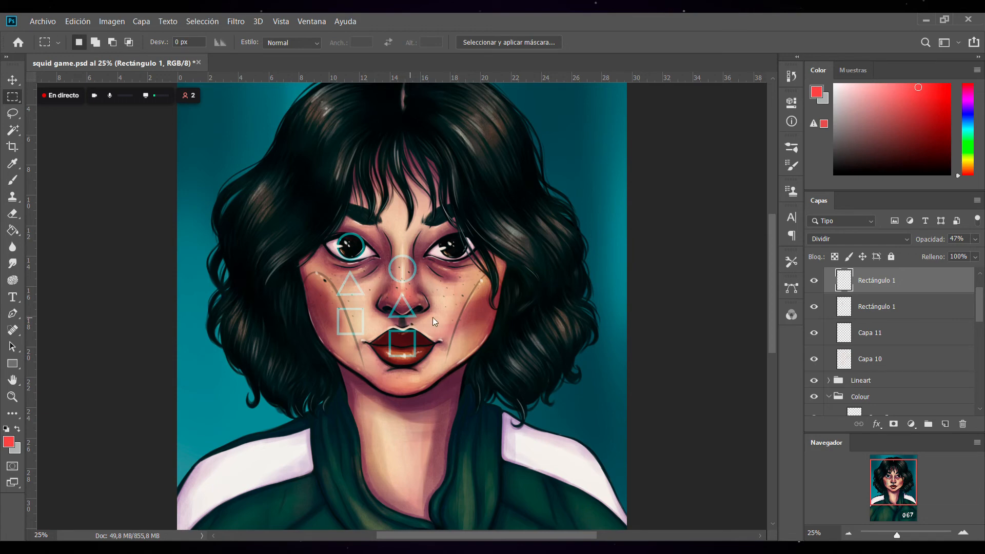
pyautogui.hotkey('ctrl', 't')
pyautogui.moveTo(415, 328); pyautogui.dragTo(362, 307)
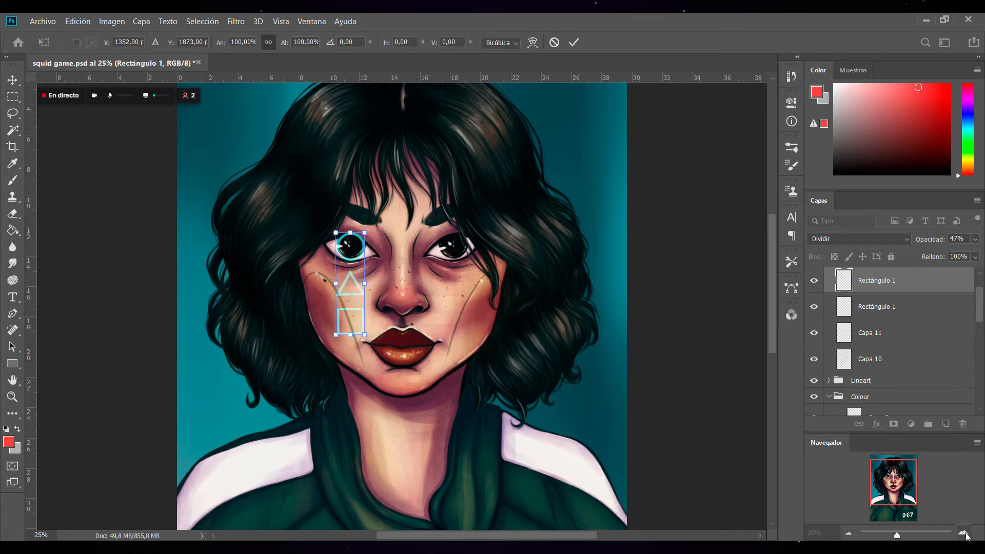
pyautogui.click(964, 534)
pyautogui.click(964, 534)
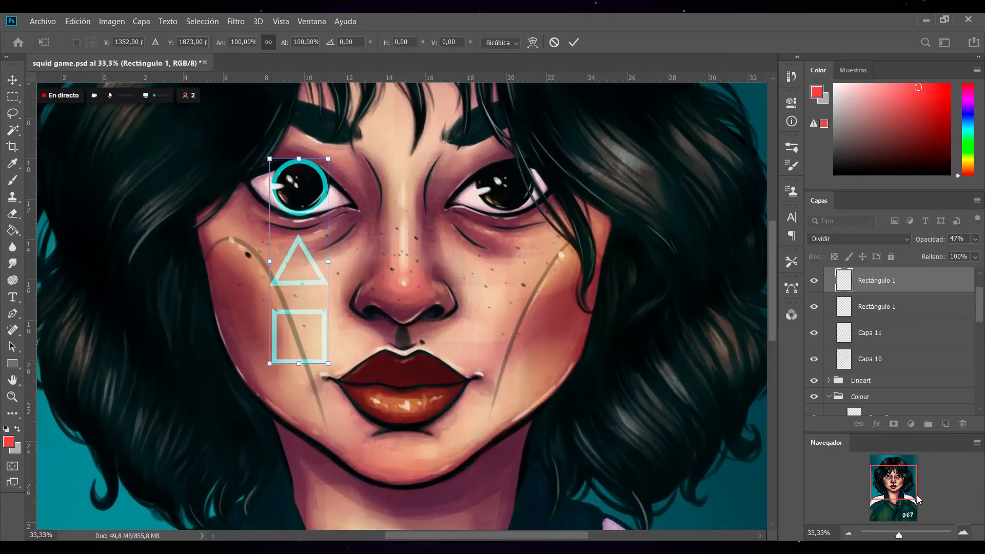
pyautogui.click(574, 42)
# Try to enlarge the circle on the upper shapes layer to about 122% using a rectangular selection around the eye.
pyautogui.moveTo(252, 139); pyautogui.dragTo(336, 228)
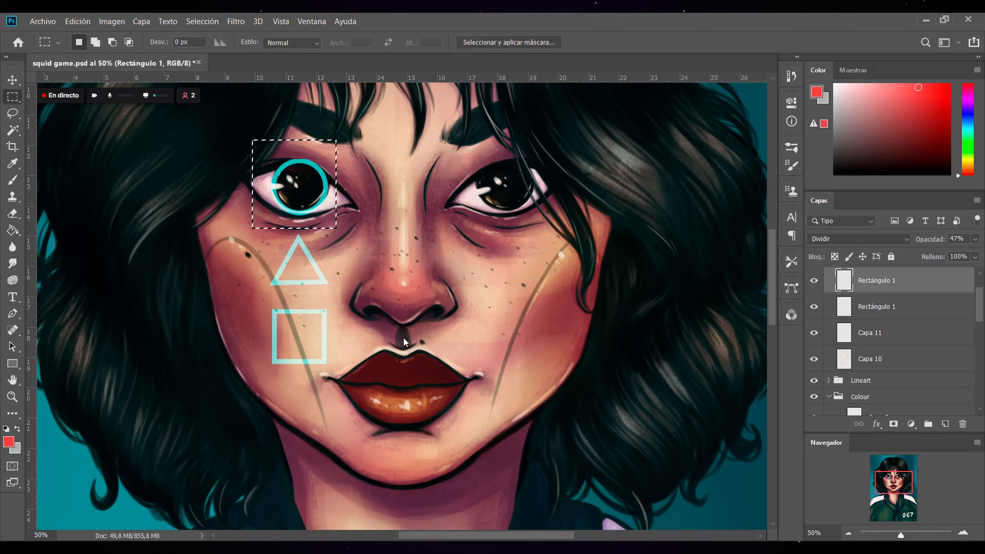
pyautogui.hotkey('ctrl', 't')
pyautogui.moveTo(337, 229); pyautogui.dragTo(346, 205)
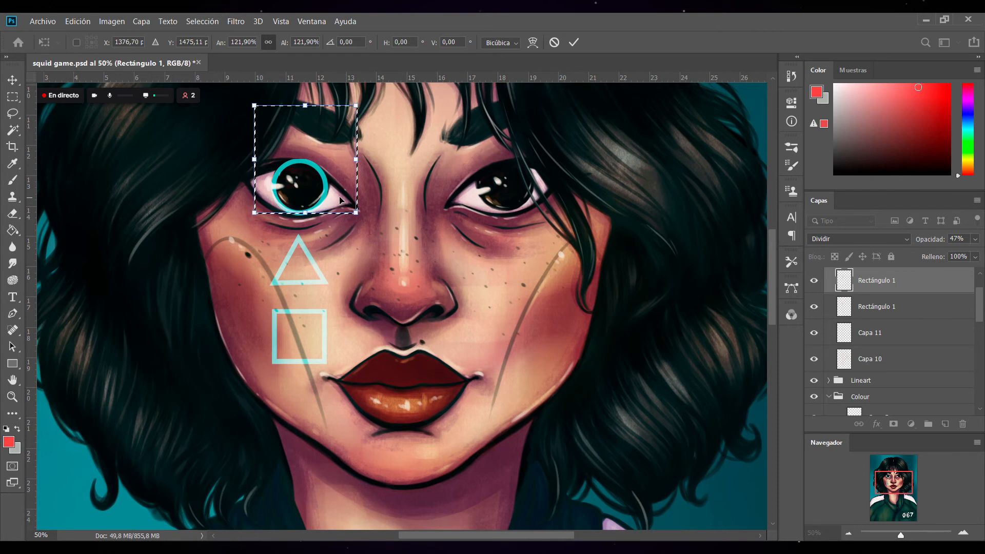
pyautogui.click(574, 43)
pyautogui.hotkey('ctrl', 'd')
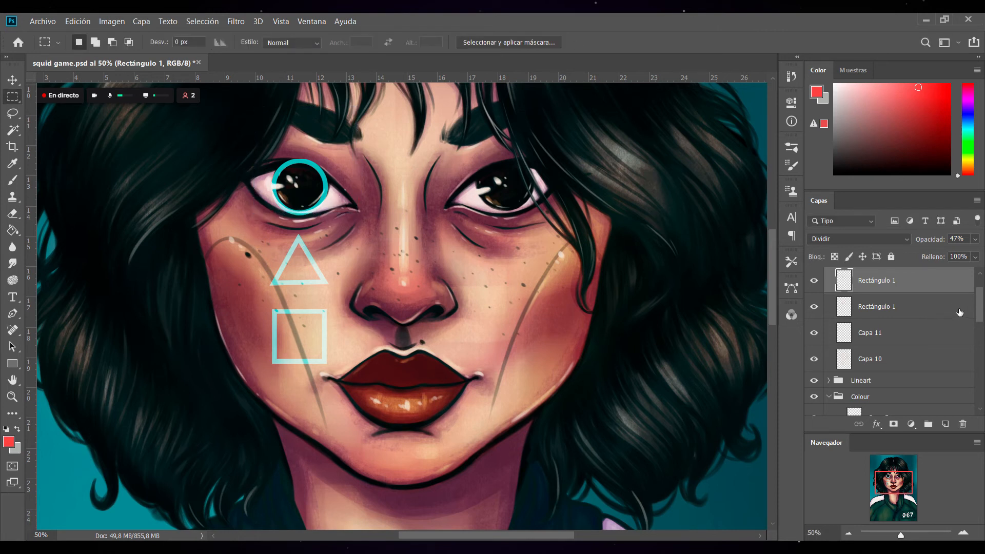
# Select the circle on the upper shapes layer and scale it about its centre to about 156%, forming an outer ring around the eye.
pyautogui.click(816, 308)
pyautogui.click(817, 309)
pyautogui.scroll(2, 975, 336)
pyautogui.moveTo(263, 148); pyautogui.dragTo(329, 209)
pyautogui.hotkey('ctrl', 'alt', 't')
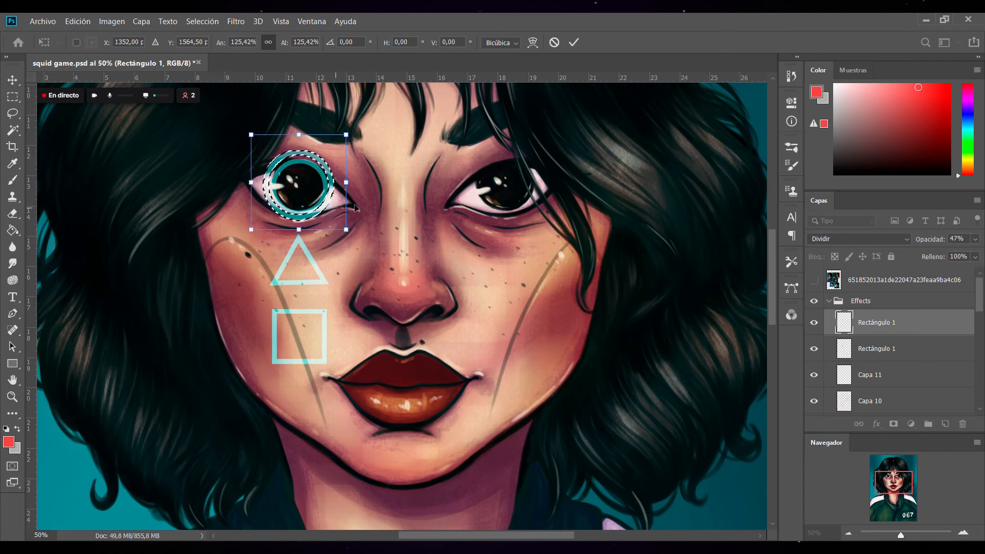
pyautogui.moveTo(347, 229)
pyautogui.mouseDown()
pyautogui.moveTo(358, 241)
pyautogui.moveTo(332, 219)
pyautogui.mouseUp()
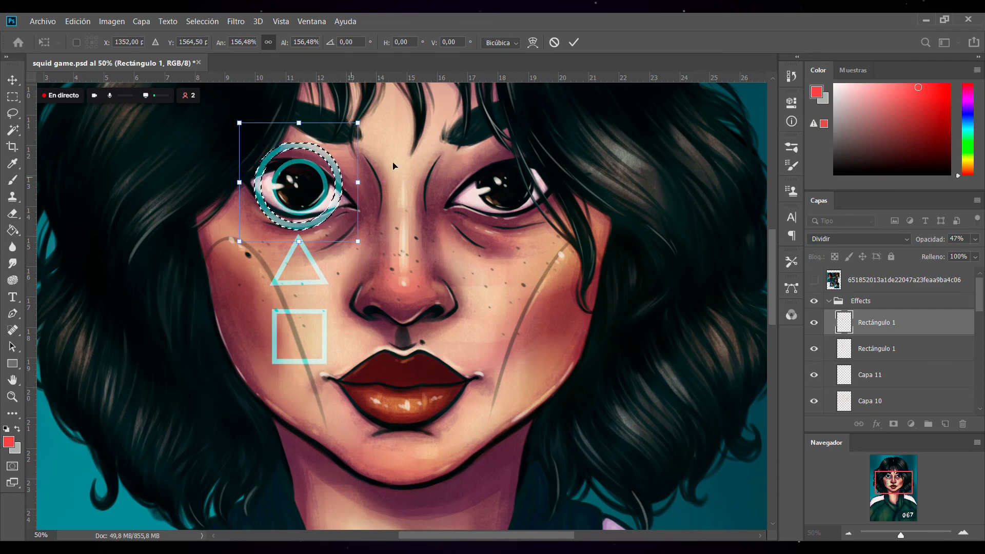
pyautogui.click(572, 42)
pyautogui.hotkey('ctrl', 'd')
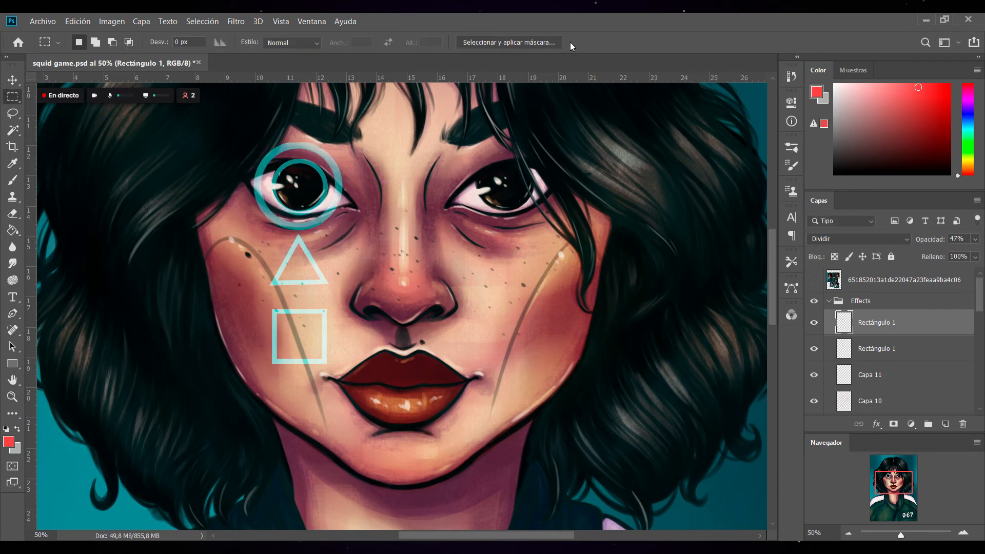
# Toggle the visibility of the upper Rectángulo 1 layer to compare the eye with and without the larger ring.
pyautogui.click(849, 533)
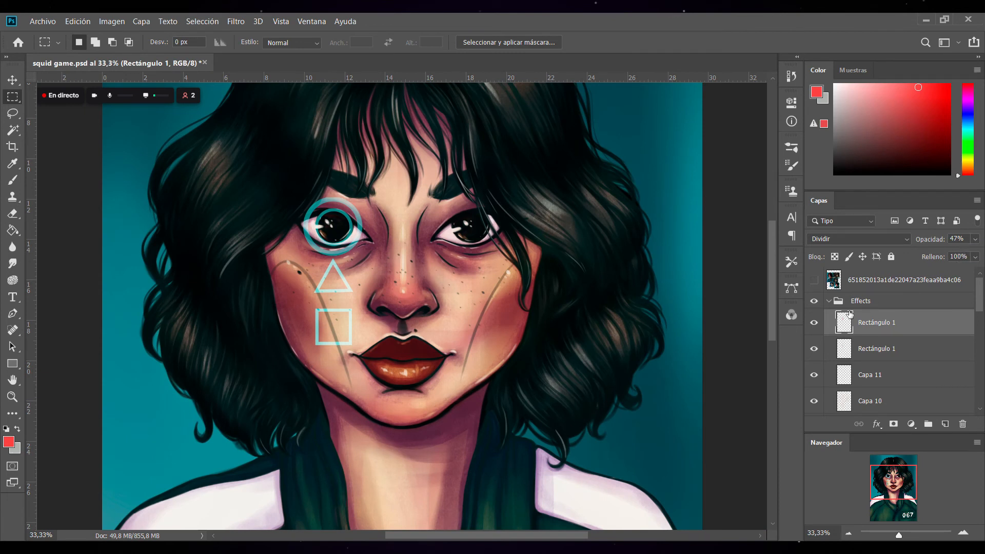
pyautogui.click(815, 325)
pyautogui.click(815, 325)
pyautogui.click(819, 327)
pyautogui.click(820, 325)
pyautogui.click(820, 323)
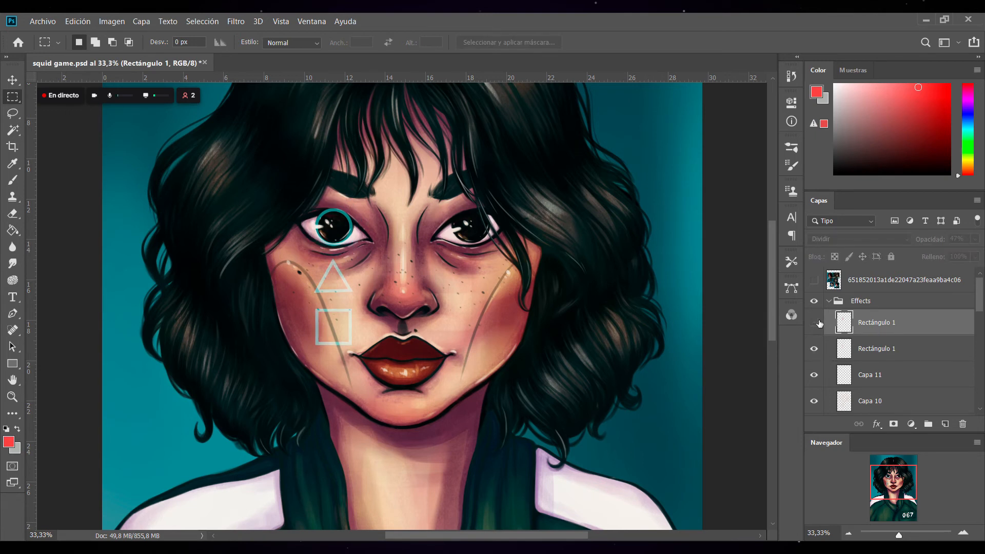
# Delete the upper Rectángulo 1 layer with the enlarged ring and set the remaining Rectángulo 1 layer's blend mode to Normal.
pyautogui.click(819, 324)
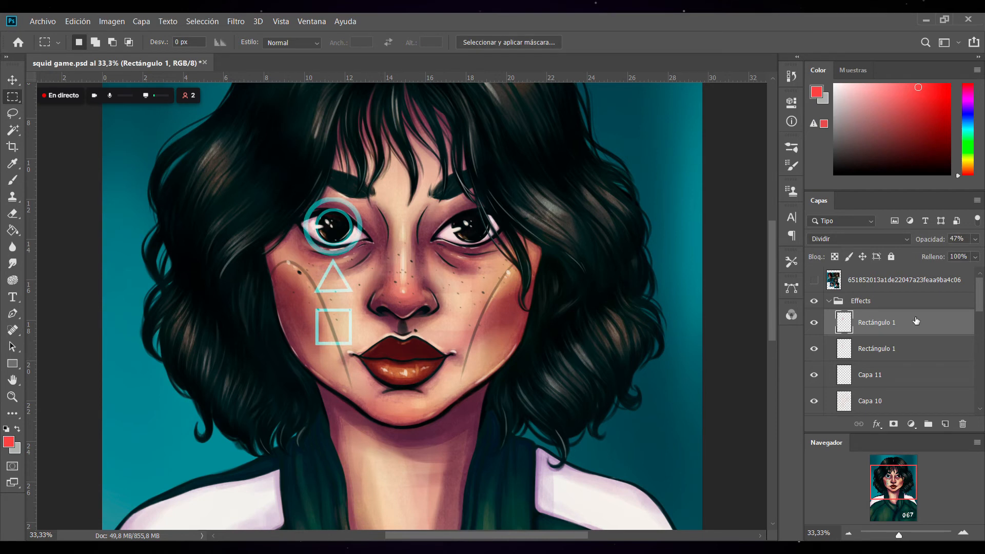
pyautogui.press('Delete')
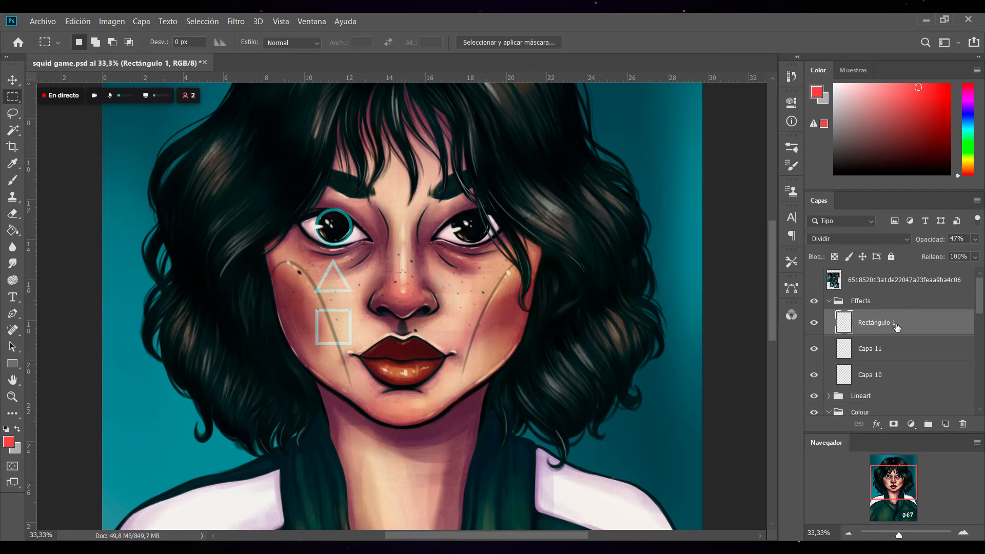
pyautogui.click(863, 239)
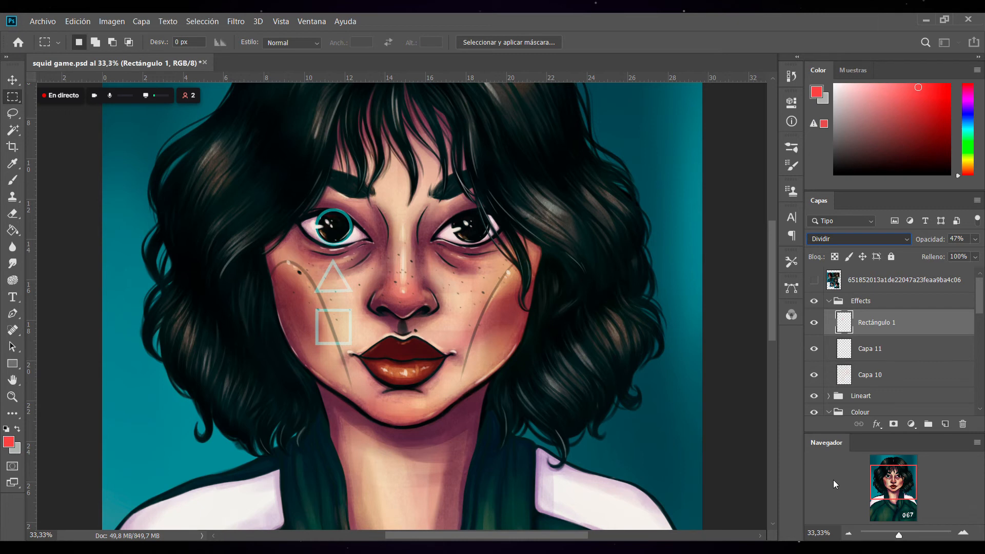
pyautogui.click(842, 226)
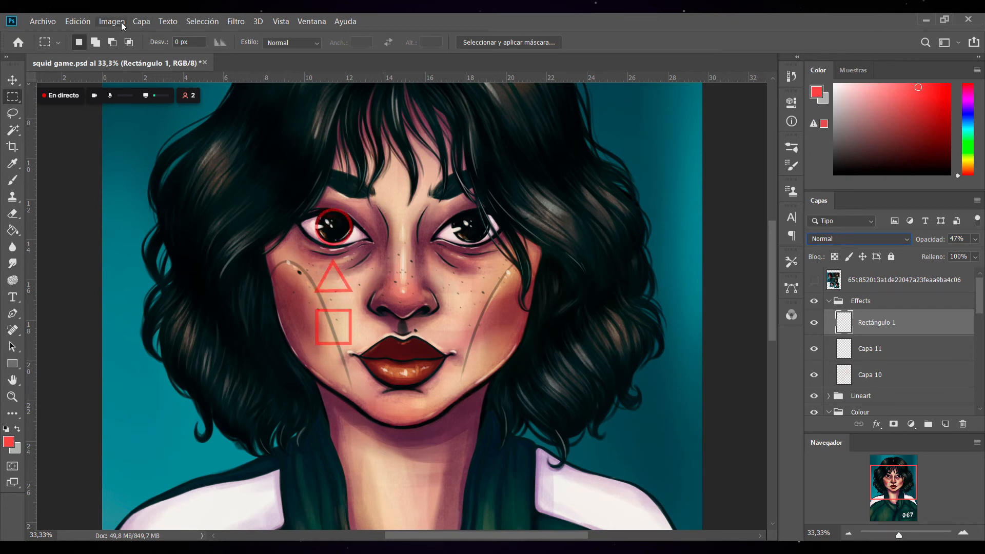
# Recolour the shapes on the Rectángulo 1 layer to bright cyan with an image colour adjustment and raise the layer's opacity to 63%.
pyautogui.click(313, 66)
pyautogui.click(844, 160)
pyautogui.click(339, 119)
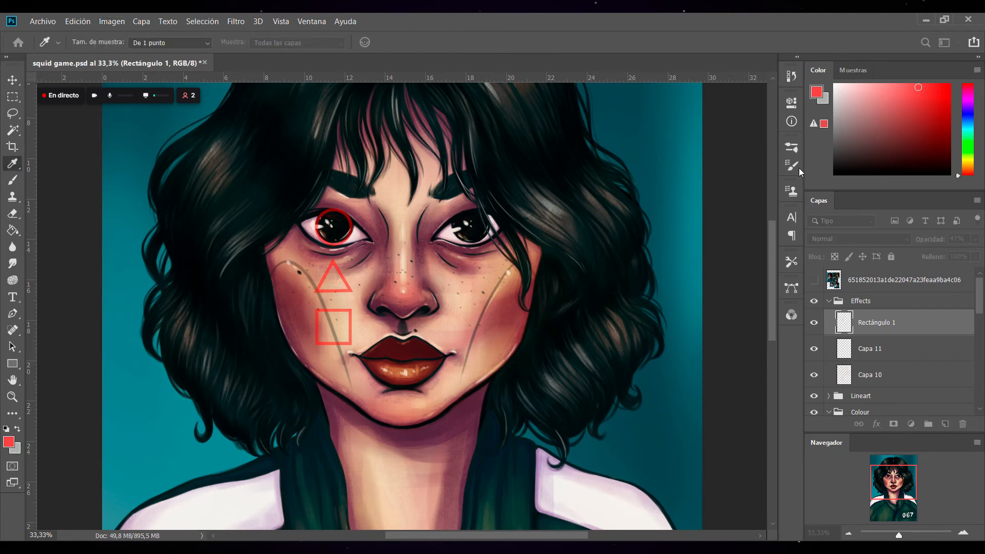
pyautogui.moveTo(746, 168); pyautogui.dragTo(631, 189)
pyautogui.moveTo(746, 176); pyautogui.dragTo(723, 172)
pyautogui.moveTo(691, 139); pyautogui.dragTo(633, 153)
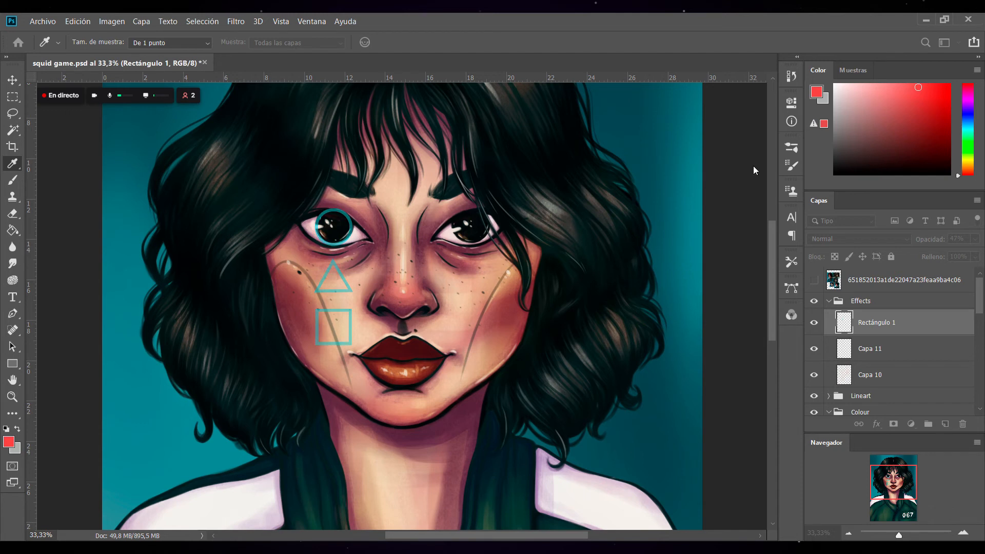
pyautogui.moveTo(700, 163); pyautogui.dragTo(745, 198)
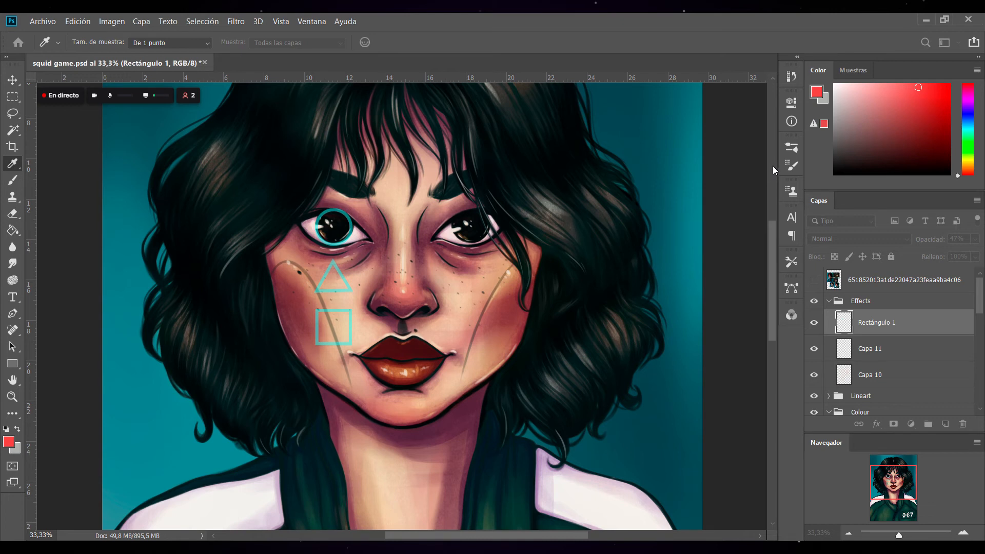
pyautogui.click(910, 73)
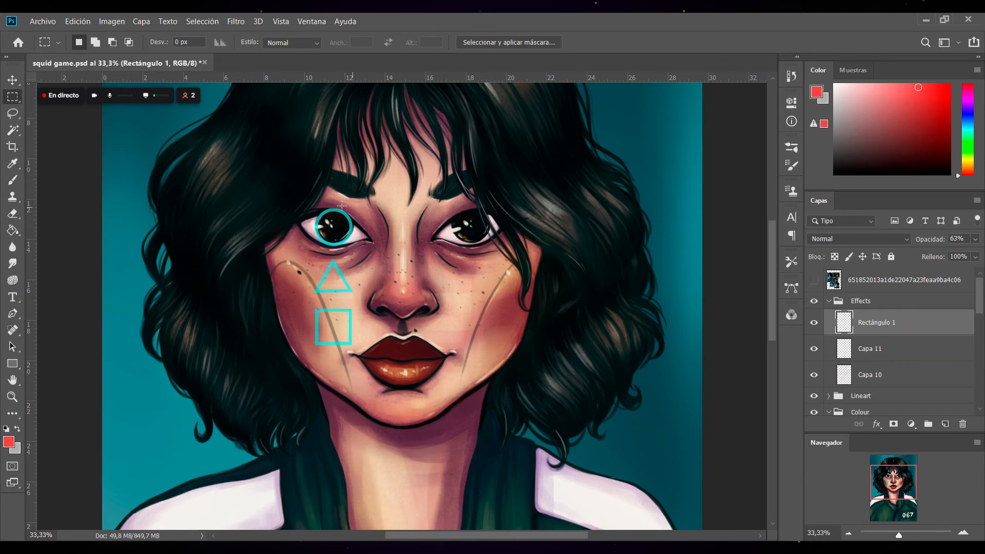
# Cut the circle around the left eye from Rectángulo 1 onto its own layer and lower that layer's opacity to 25%.
pyautogui.moveTo(306, 197); pyautogui.dragTo(364, 252)
pyautogui.hotkey('ctrl', 'j')
pyautogui.click(971, 242)
pyautogui.moveTo(957, 252); pyautogui.dragTo(932, 253)
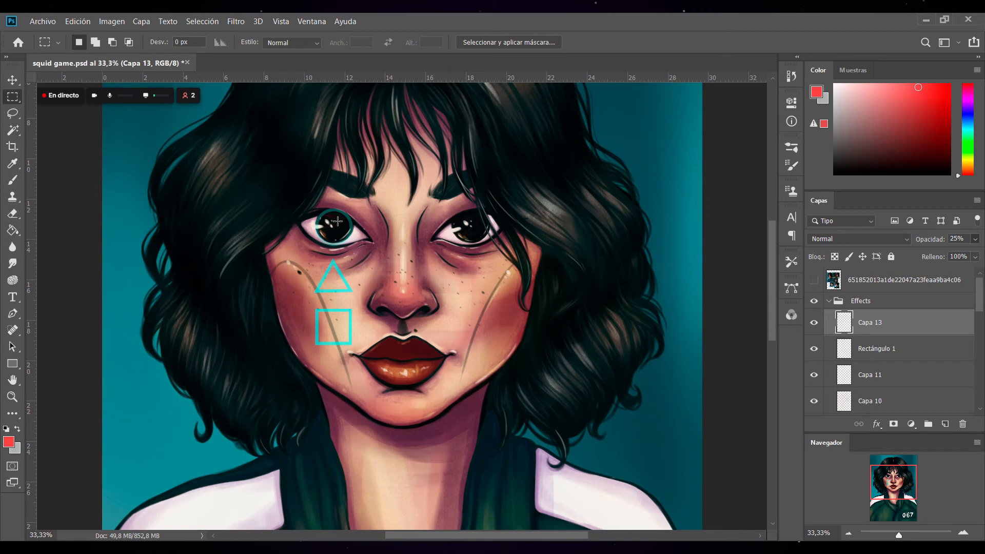
# Try several opacity values for the circle layer Capa 13 and settle on 26%.
pyautogui.press('8')
pyautogui.press('6')
pyautogui.press('0')
pyautogui.press('5')
pyautogui.press('3')
pyautogui.press('3')
pyautogui.press('2')
pyautogui.press('1')
pyautogui.press('5')
pyautogui.press('3')
pyautogui.press('5')
pyautogui.press('2')
pyautogui.press('9')
# Set the opacity of the Rectángulo 1 layer with the triangle and square to 65%.
pyautogui.click(898, 349)
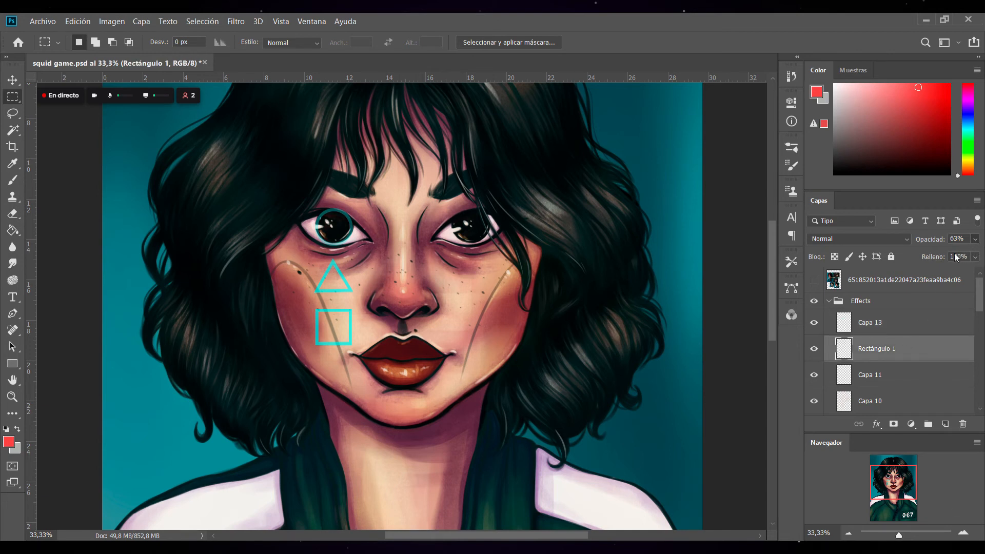
pyautogui.press('6')
pyautogui.press('8')
pyautogui.moveTo(952, 254); pyautogui.dragTo(954, 254)
# Compare the available blend modes on the Rectángulo 1 layer and settle on Subexponer color.
pyautogui.click(874, 239)
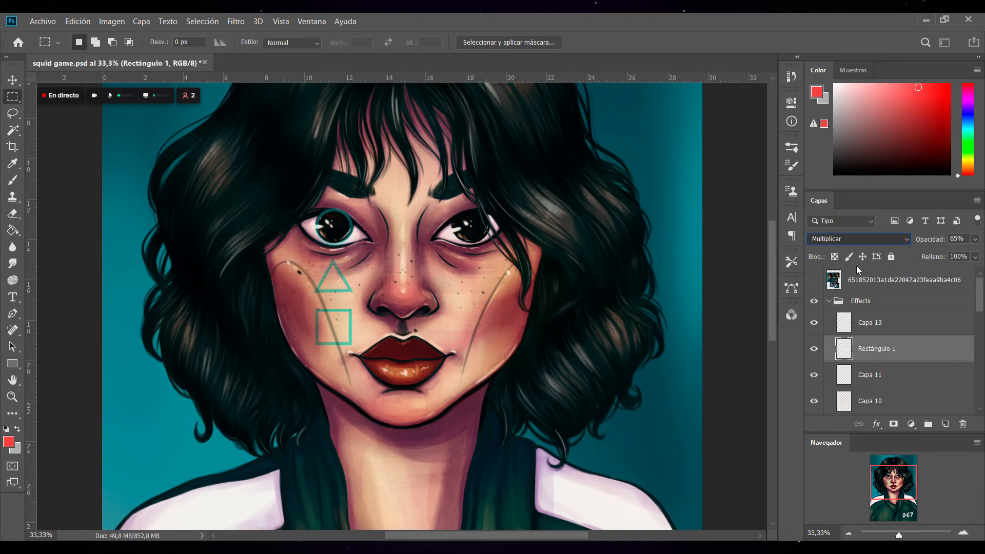
pyautogui.press('Up')
pyautogui.press('Up')
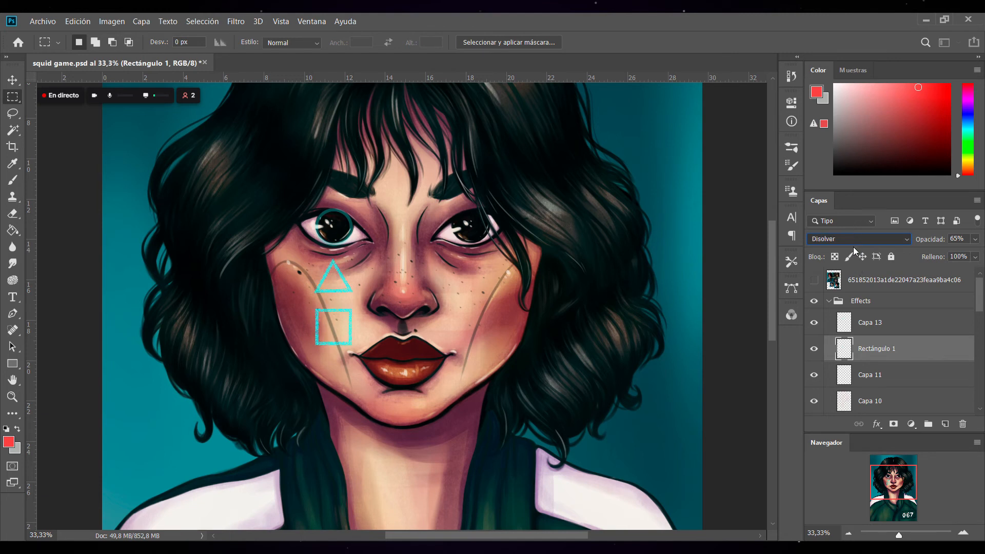
pyautogui.press('Down')
pyautogui.press('Down')
pyautogui.press('Down')
pyautogui.press('Down')
pyautogui.press('Up')
pyautogui.press('Up')
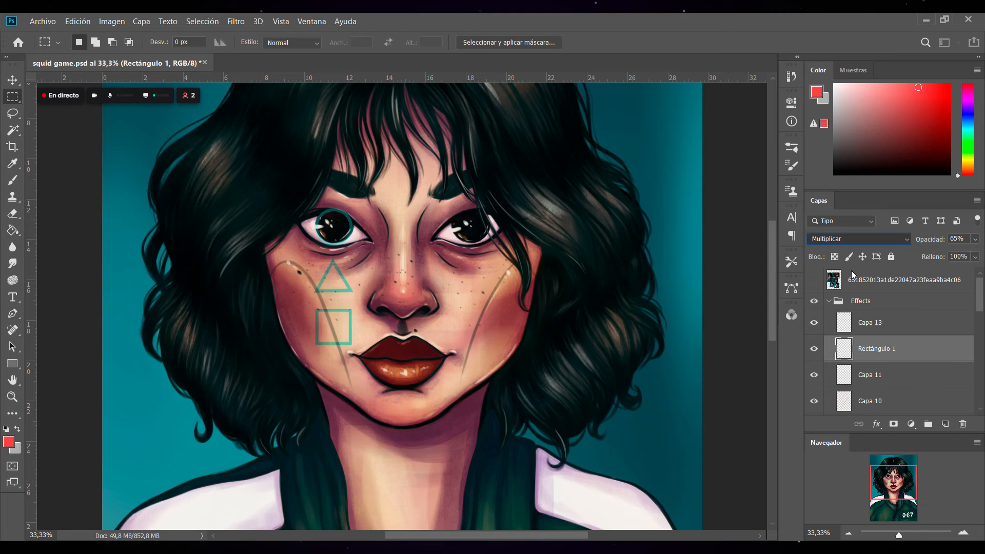
pyautogui.press('Down')
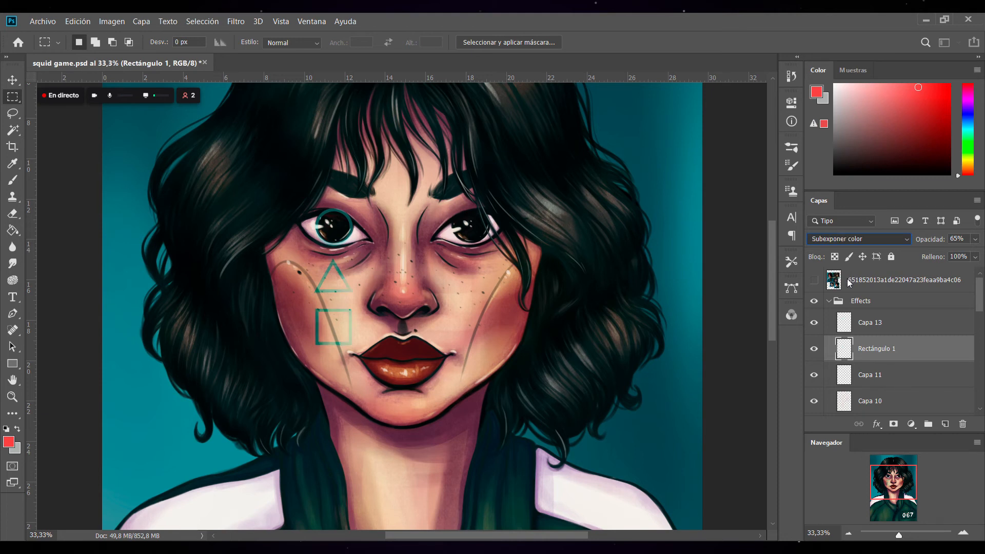
pyautogui.press('Down')
pyautogui.press('Down')
pyautogui.press('Down')
pyautogui.press('Down')
pyautogui.press('Down')
pyautogui.press('Down')
pyautogui.press('Down')
pyautogui.press('Down')
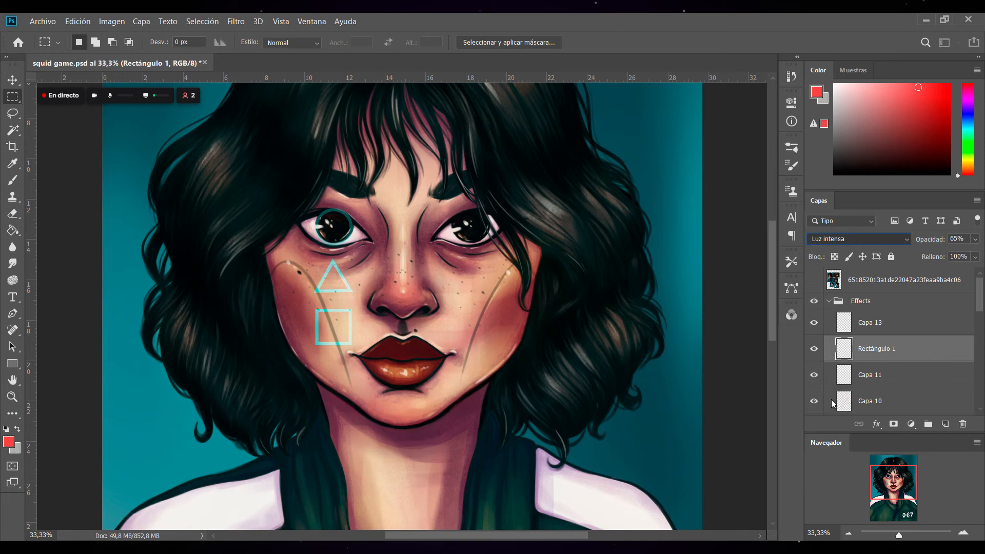
pyautogui.press('Down')
pyautogui.press('Down')
pyautogui.press('Down')
pyautogui.press('Down')
pyautogui.press('Down')
pyautogui.press('Down')
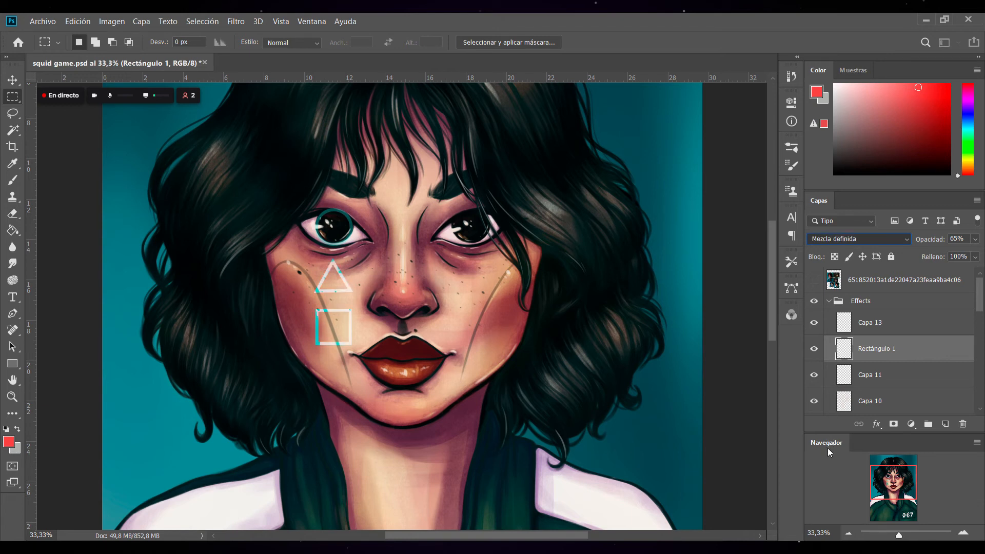
pyautogui.press('Up')
pyautogui.press('Up')
pyautogui.press('Up')
pyautogui.press('Up')
pyautogui.press('Up')
pyautogui.press('Up')
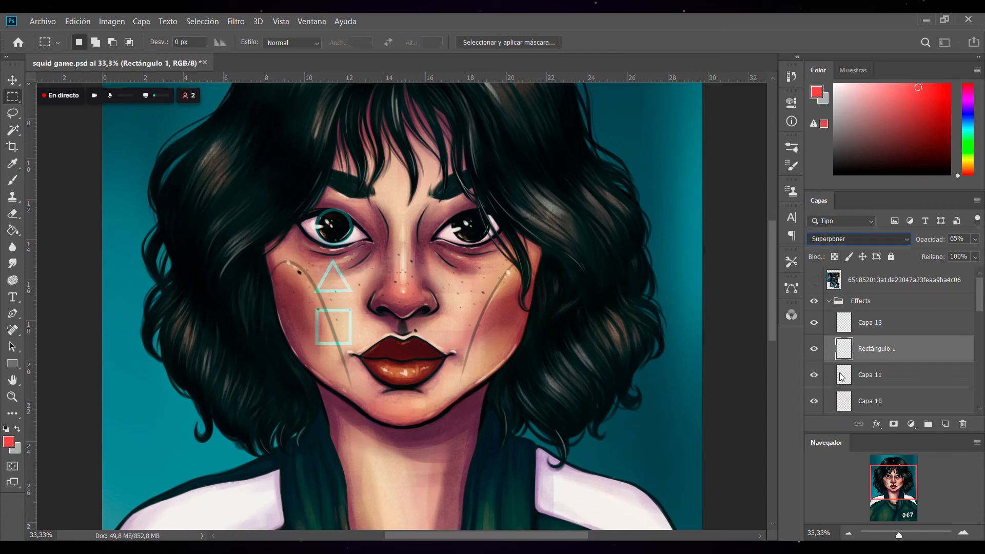
pyautogui.press('Down')
pyautogui.press('Down')
pyautogui.press('Down')
pyautogui.press('Down')
pyautogui.press('Down')
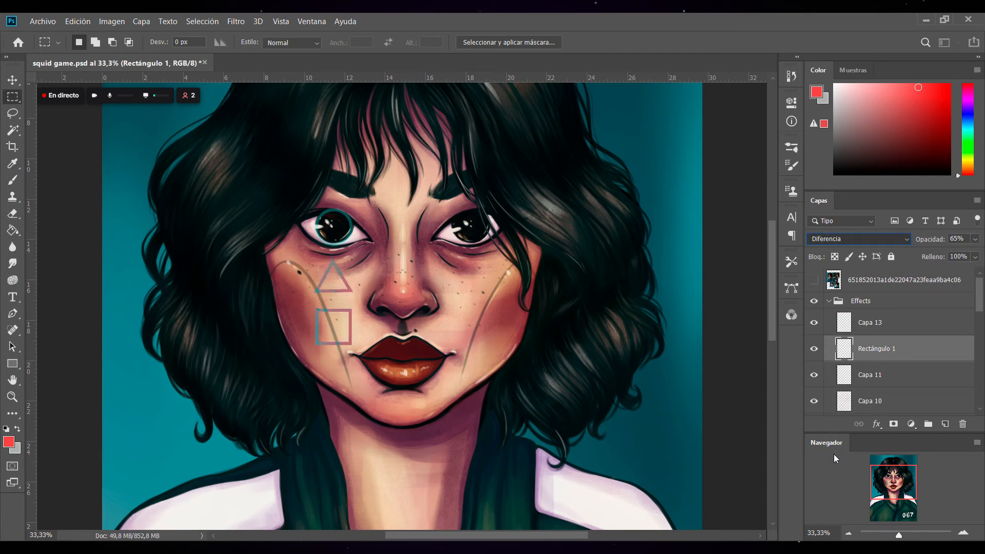
pyautogui.press('Down')
pyautogui.press('Down')
pyautogui.press('Down')
pyautogui.press('Down')
pyautogui.press('Down')
pyautogui.press('Down')
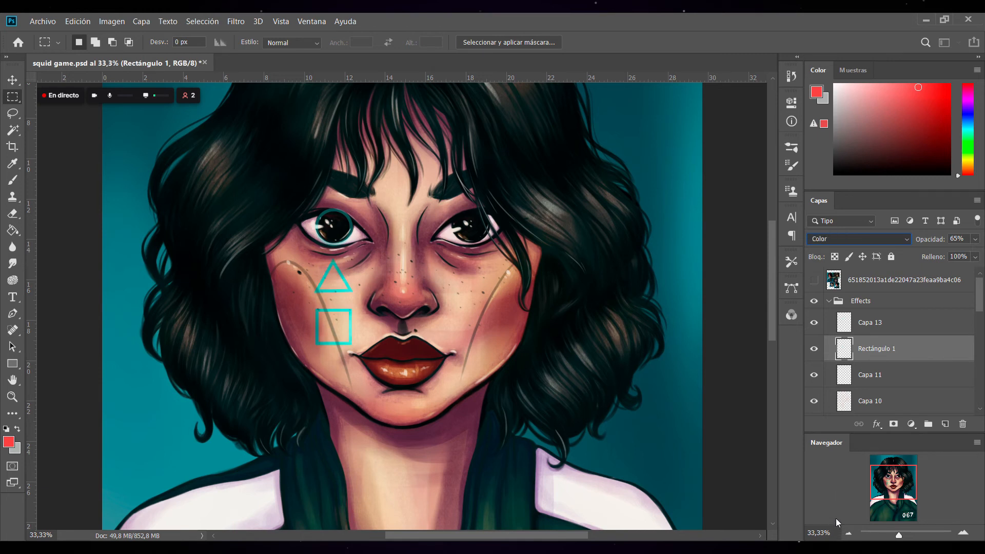
pyautogui.press('Up')
pyautogui.press('Up')
pyautogui.press('Up')
pyautogui.press('Up')
pyautogui.press('Up')
pyautogui.press('Up')
pyautogui.press('Up')
pyautogui.press('Up')
pyautogui.press('Up')
pyautogui.press('Up')
pyautogui.press('Up')
pyautogui.press('Up')
pyautogui.press('Up')
pyautogui.press('Up')
pyautogui.press('Up')
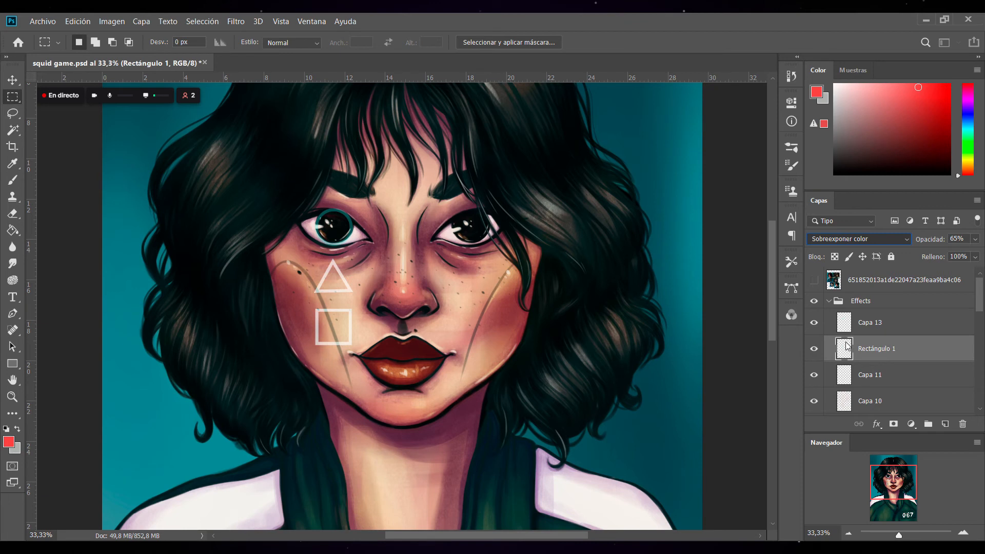
pyautogui.press('Up')
pyautogui.press('Up')
pyautogui.press('Up')
pyautogui.press('Up')
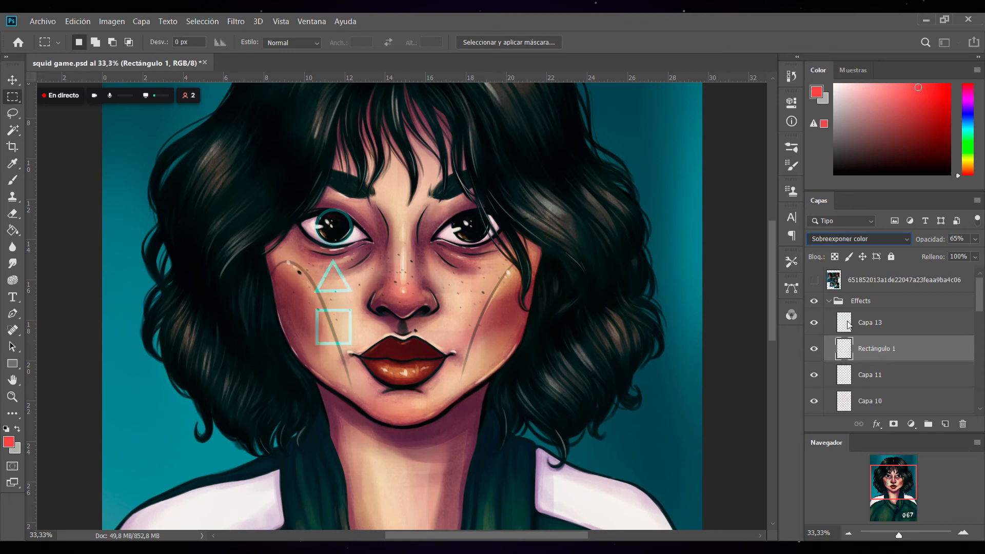
pyautogui.press('Up')
pyautogui.press('Up')
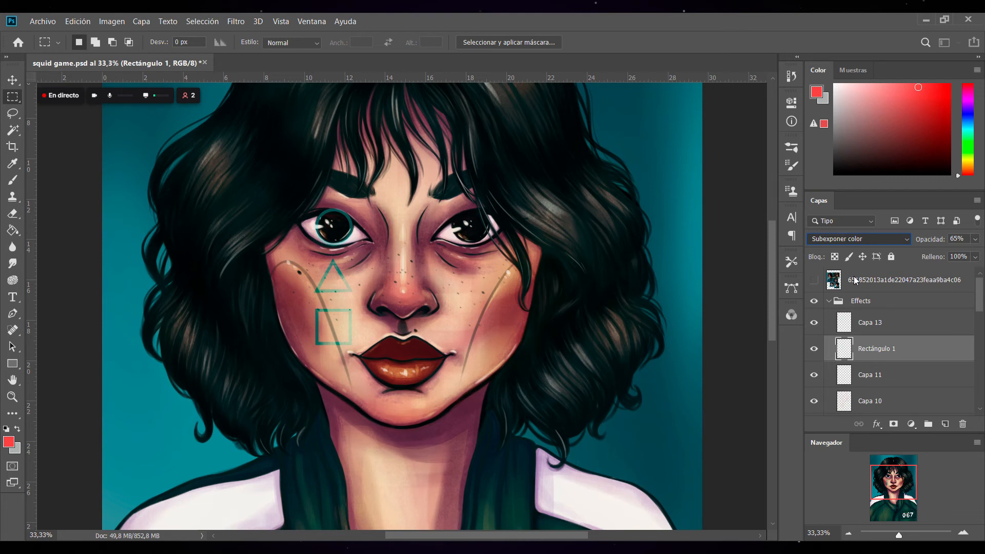
# Try the Subexponer color blend mode at 100% opacity on the circle layer Capa 13 and undo both changes.
pyautogui.click(876, 329)
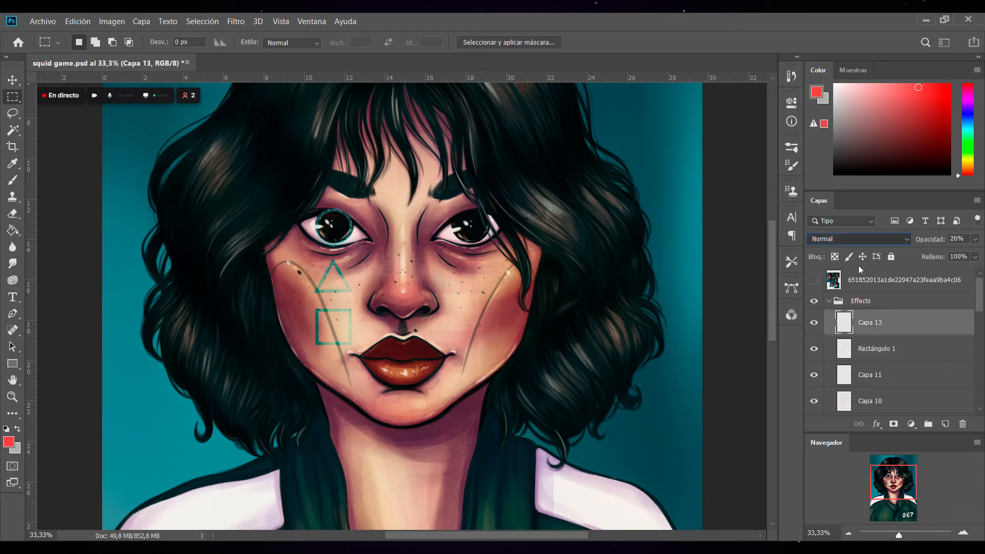
pyautogui.press('Up')
pyautogui.press('Up')
pyautogui.press('Up')
pyautogui.click(859, 280)
pyautogui.click(975, 240)
pyautogui.moveTo(951, 256); pyautogui.dragTo(980, 252)
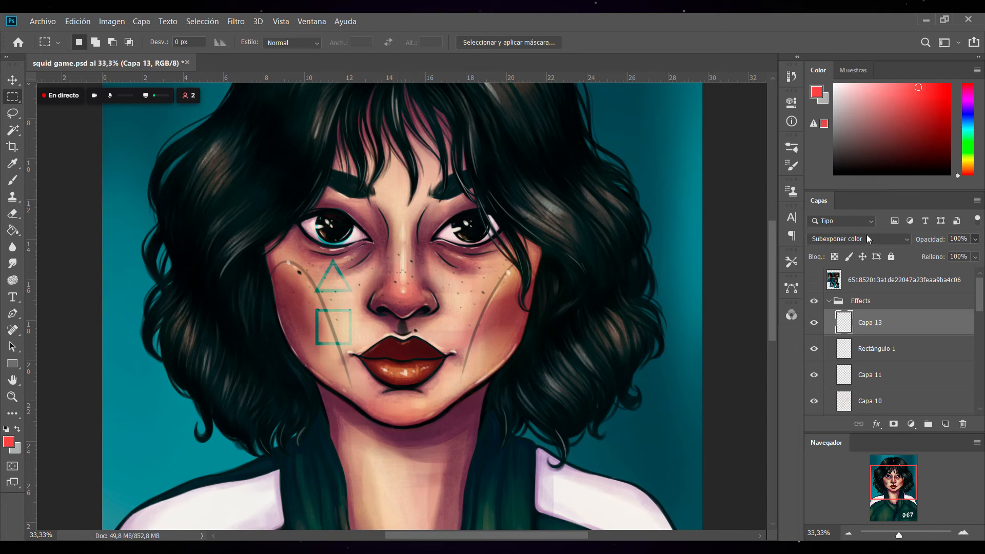
pyautogui.hotkey('ctrl', 'z')
pyautogui.hotkey('ctrl', 'z')
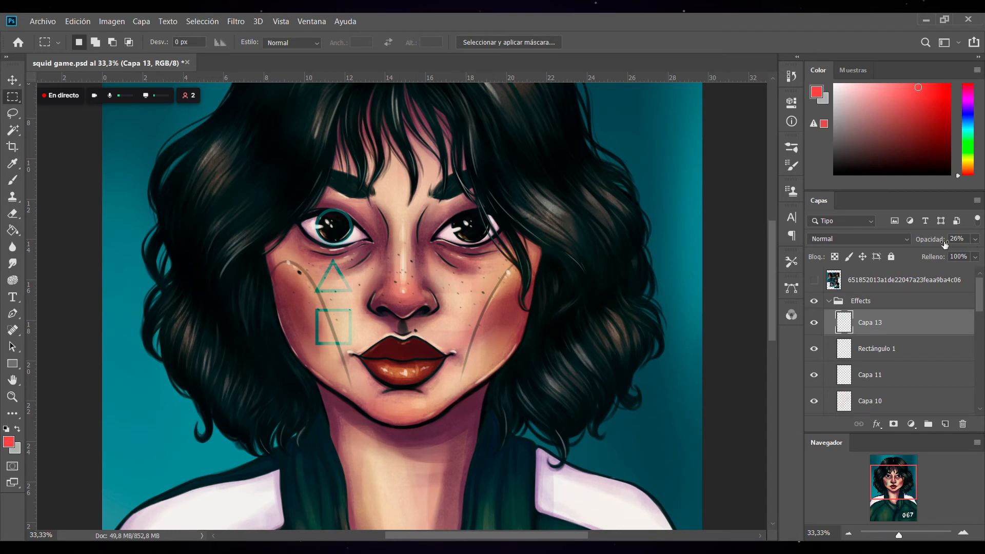
# Check the eye with and without the circle layer, and create a layer group named Shapes inside the Effects group.
pyautogui.click(819, 323)
pyautogui.click(820, 323)
pyautogui.click(928, 424)
pyautogui.doubleClick(874, 317)
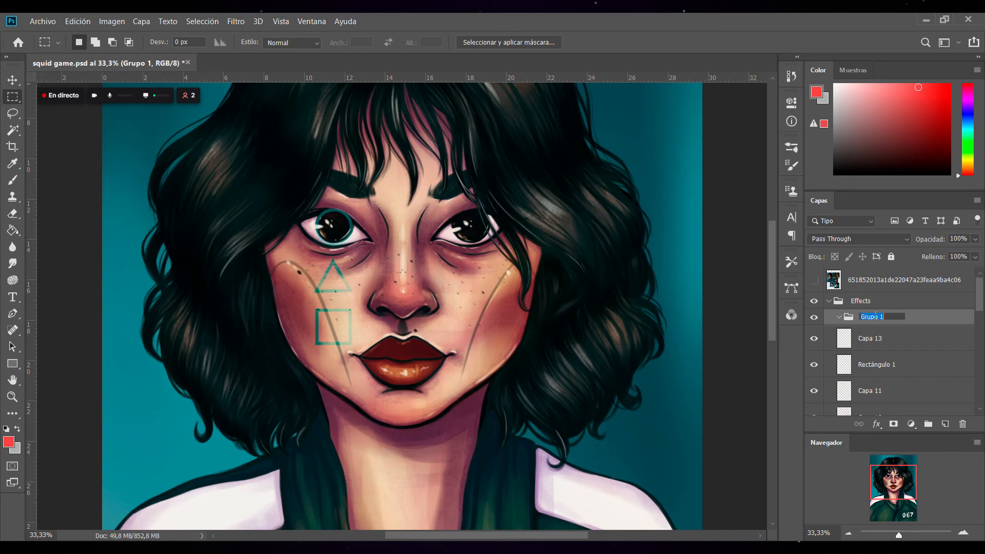
pyautogui.write('Shapes')
# Move the Capa 13 and Rectángulo 1 layers together into the Shapes group.
pyautogui.click(925, 340)
pyautogui.scroll(-1, 919, 339)
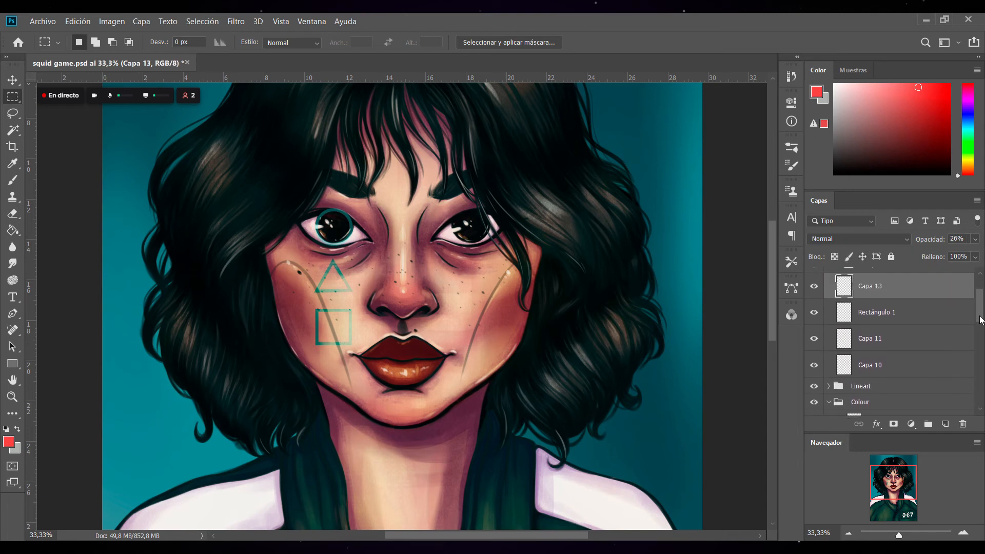
pyautogui.keyDown('shift'); pyautogui.click(915, 338); pyautogui.keyUp('shift')
pyautogui.moveTo(898, 315); pyautogui.dragTo(924, 308)
# Add a new layer in the Shapes group and draw an unfilled circle about 402 px wide with a 5 px stroke around the left eye.
pyautogui.click(945, 424)
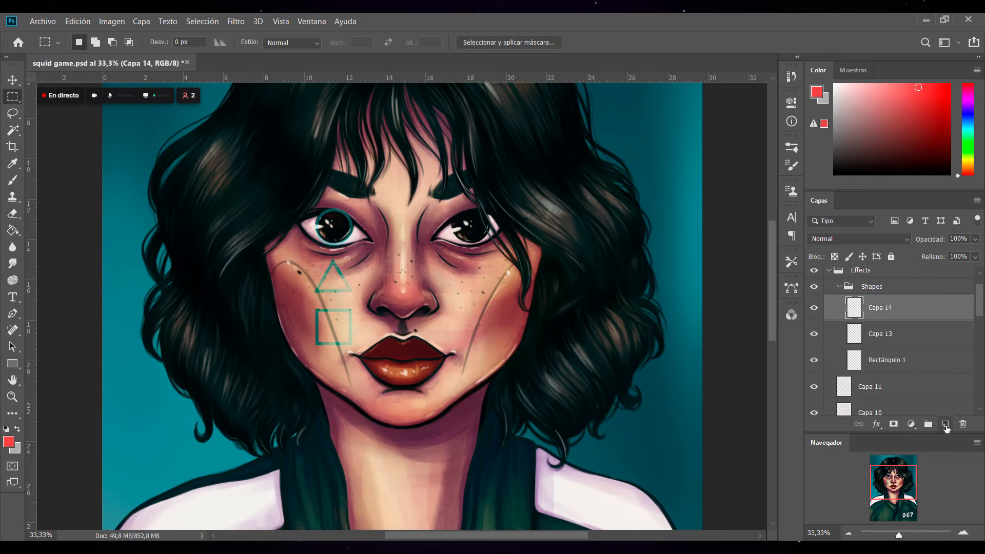
pyautogui.click(849, 533)
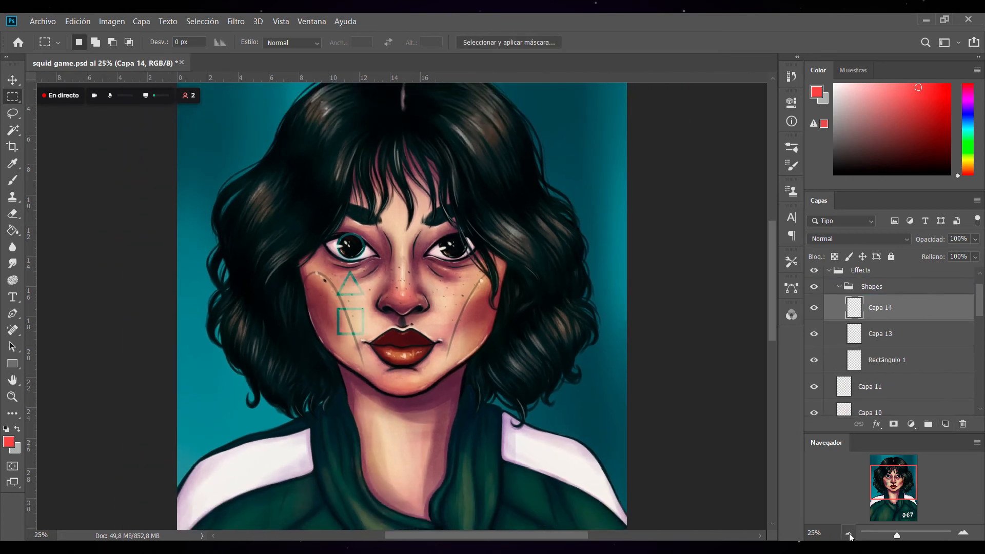
pyautogui.click(12, 364)
pyautogui.hotkey('shift', 'u')
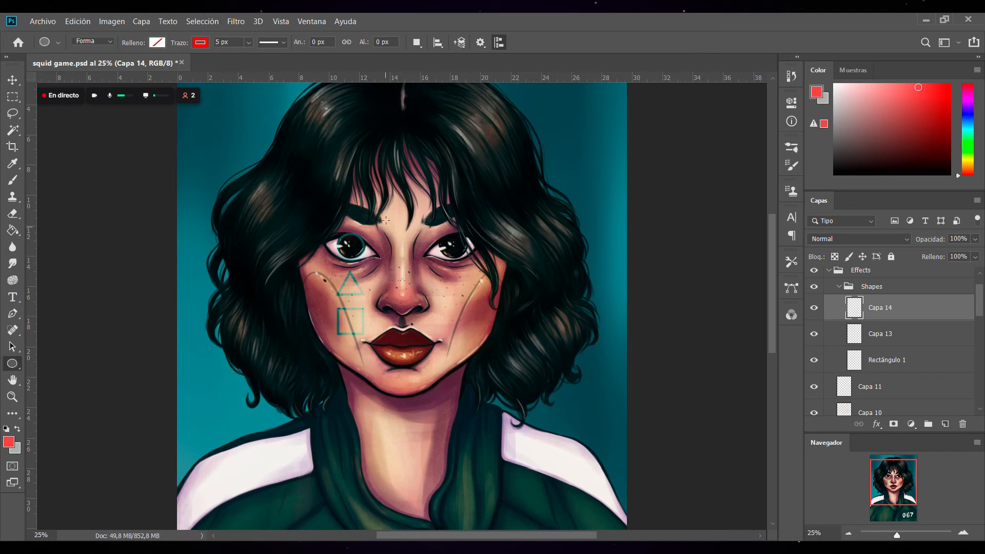
pyautogui.moveTo(336, 224); pyautogui.dragTo(380, 294)
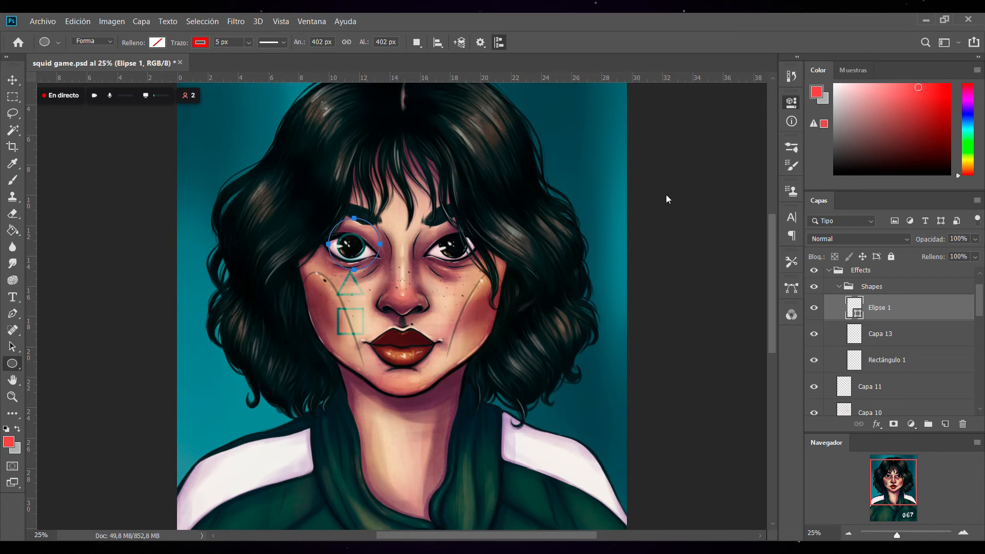
# Change the new outer circle's outline to cyan and move it to sit centred over the left eye.
pyautogui.hotkey('ctrl', 'i')
pyautogui.click(12, 79)
pyautogui.moveTo(372, 259); pyautogui.dragTo(372, 256)
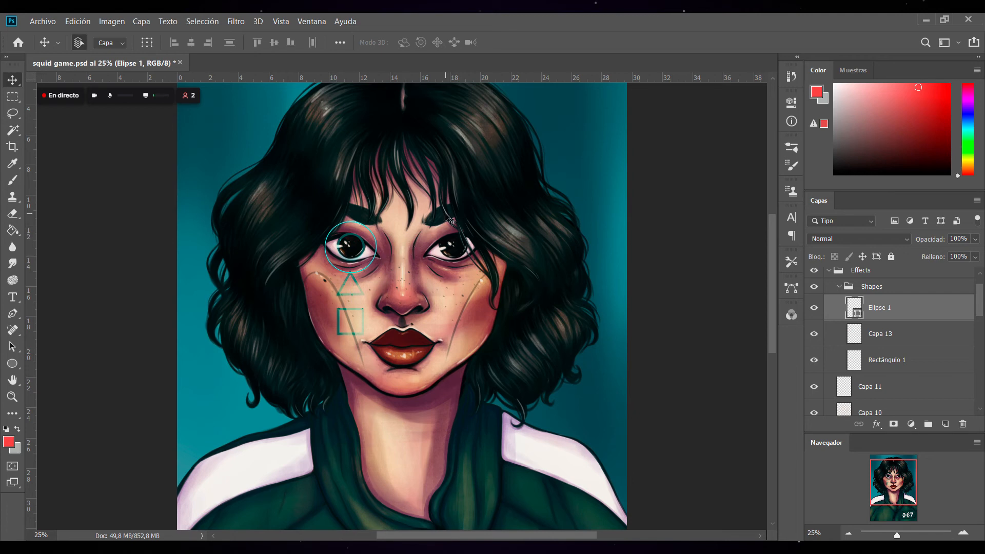
# Thicken the outline of the Elipse 1 circle around the left eye and soften it with a Gaussian blur.
pyautogui.click(915, 332)
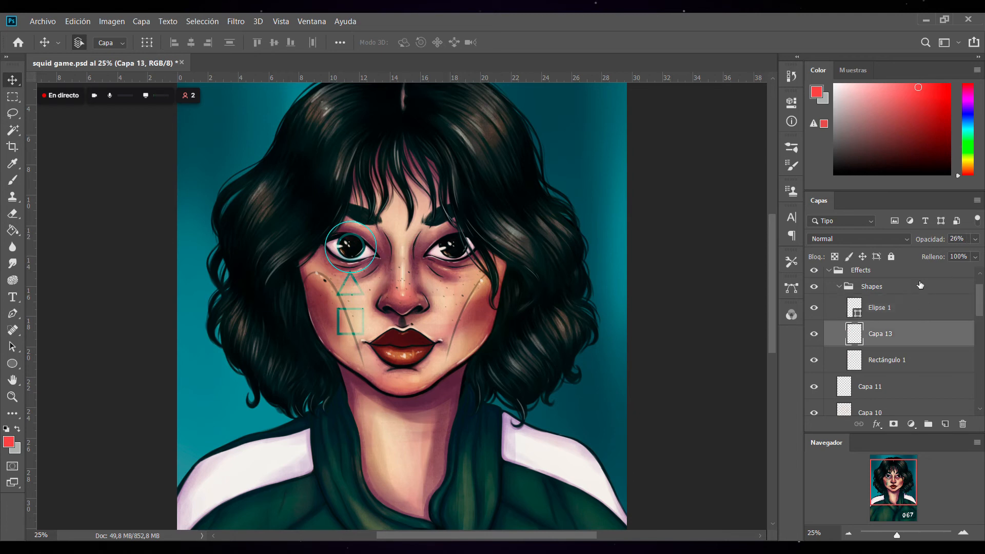
pyautogui.click(896, 314)
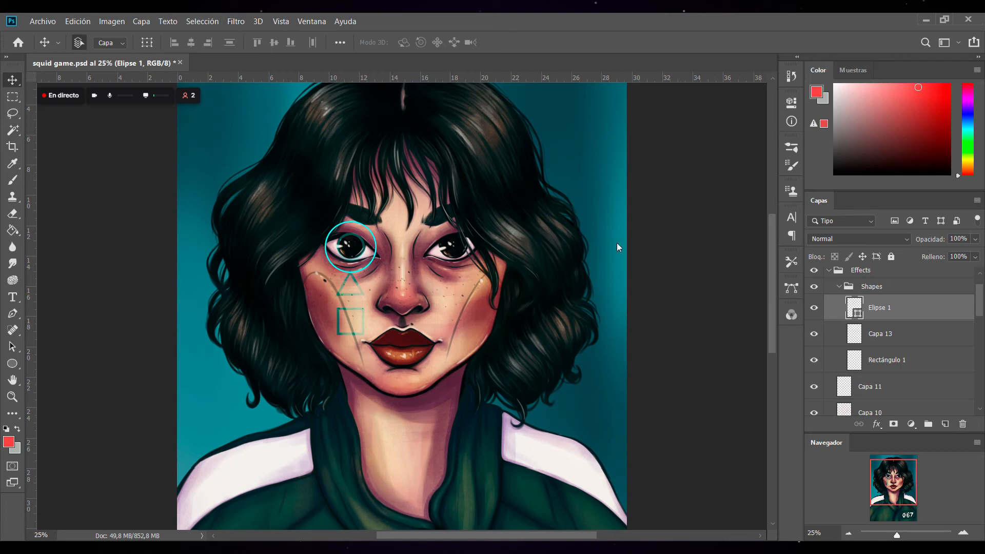
pyautogui.press('space')
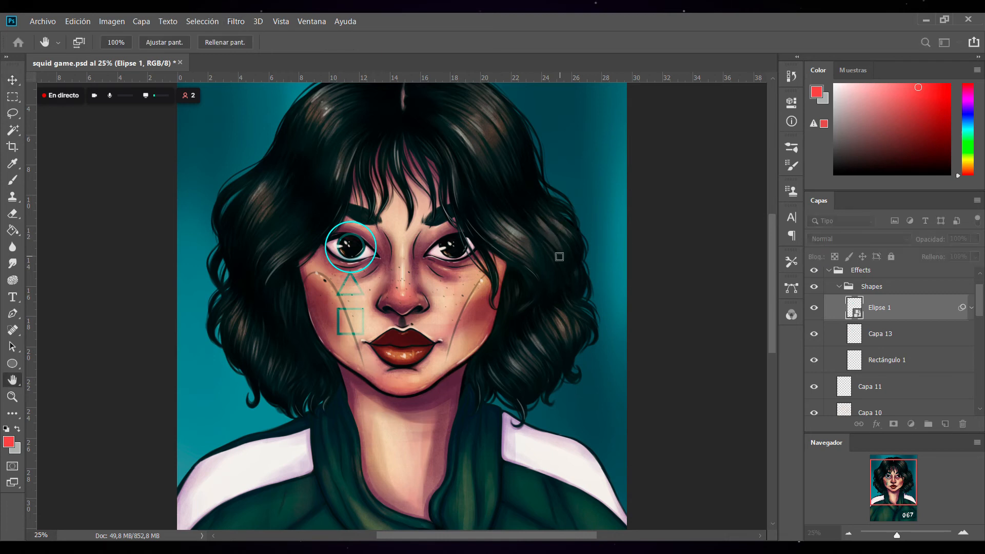
pyautogui.moveTo(691, 299)
pyautogui.mouseDown()
pyautogui.moveTo(666, 298)
pyautogui.moveTo(700, 299)
pyautogui.mouseUp()
pyautogui.moveTo(690, 303)
pyautogui.mouseDown()
pyautogui.moveTo(710, 297)
pyautogui.moveTo(701, 300)
pyautogui.mouseUp()
pyautogui.moveTo(711, 301); pyautogui.dragTo(710, 301)
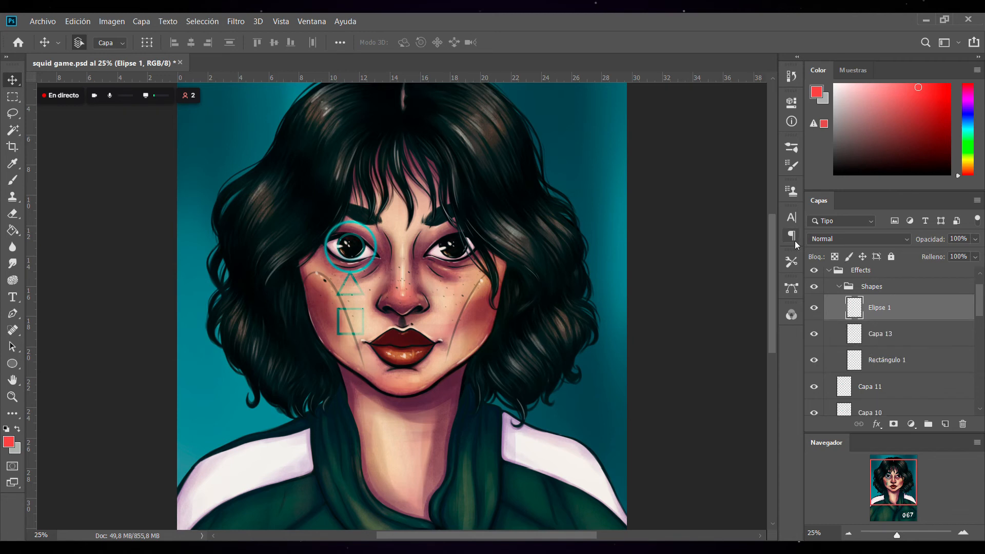
# Blur the inner circle on the Capa 13 layer and set the layer's opacity to 41%.
pyautogui.click(903, 339)
pyautogui.click(816, 334)
pyautogui.click(816, 334)
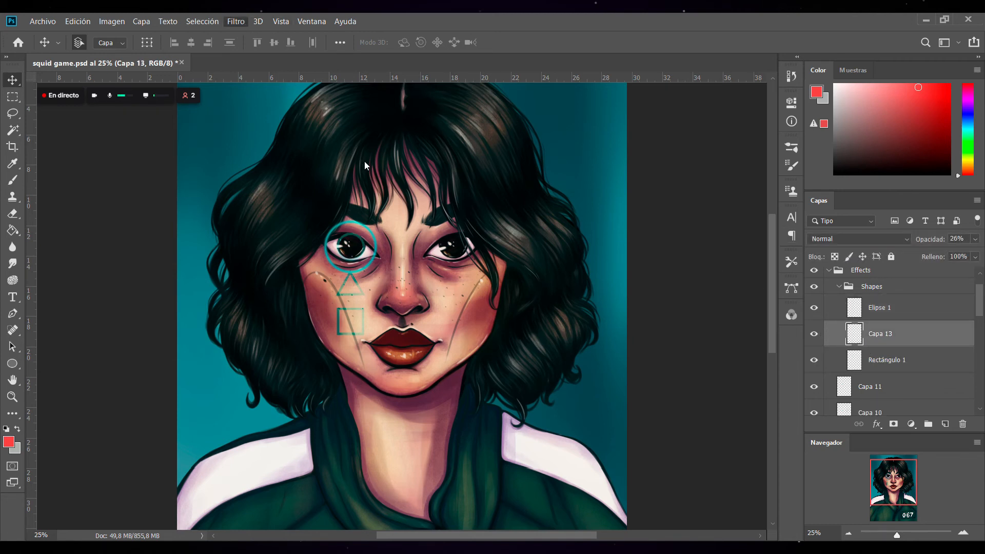
pyautogui.press('space')
pyautogui.press('4')
pyautogui.press('5')
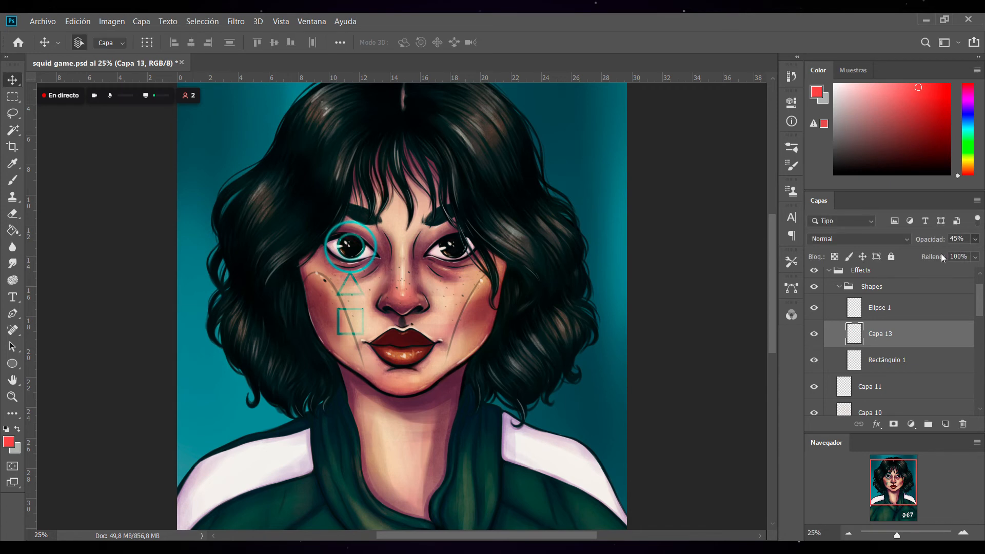
pyautogui.press('8')
pyautogui.press('2')
# Blur the triangle and square on the Rectángulo 1 layer and raise the layer's opacity.
pyautogui.click(893, 360)
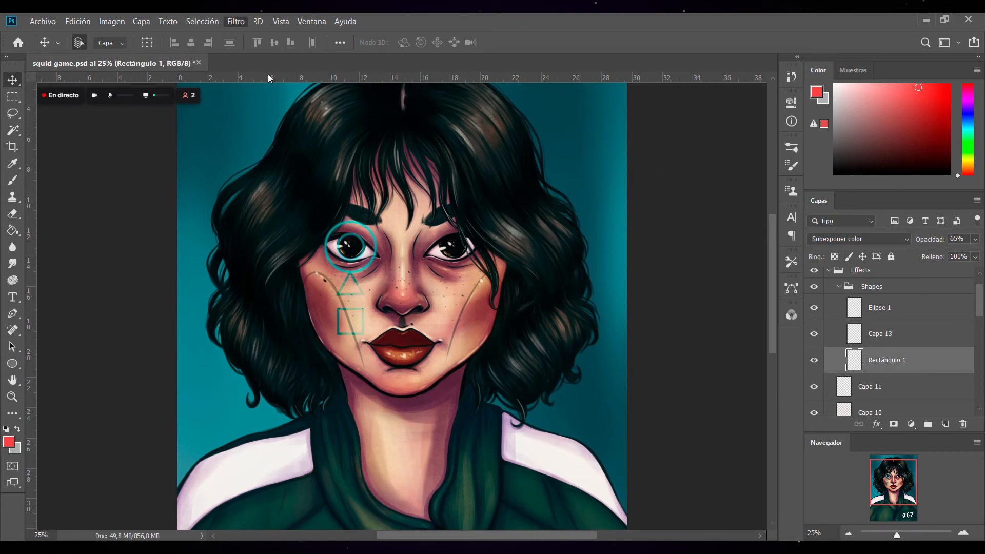
pyautogui.press('space')
pyautogui.press('9')
pyautogui.press('1')
pyautogui.press('7')
pyautogui.press('9')
# Set the blend mode of the outer circle layer Elipse 1 to Color más claro.
pyautogui.click(907, 314)
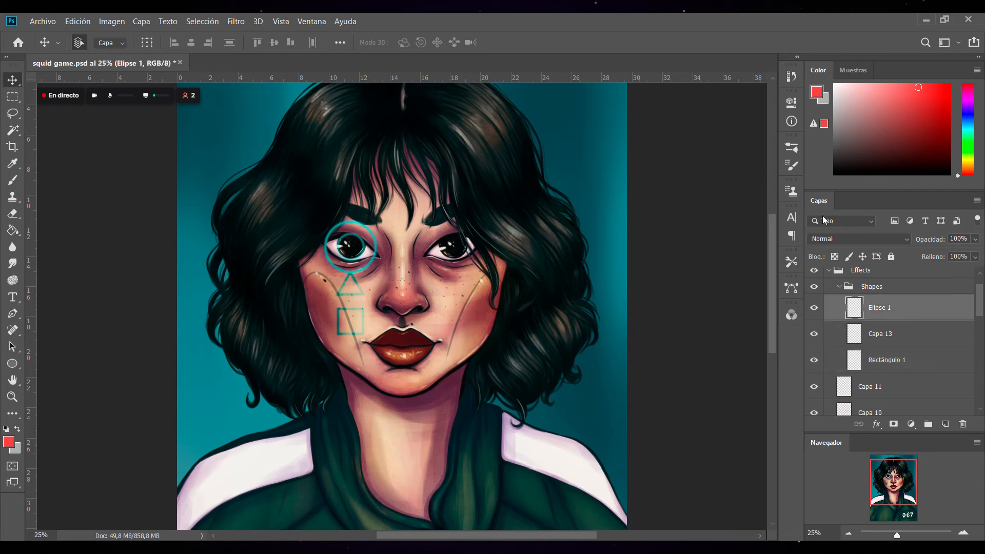
pyautogui.click(847, 240)
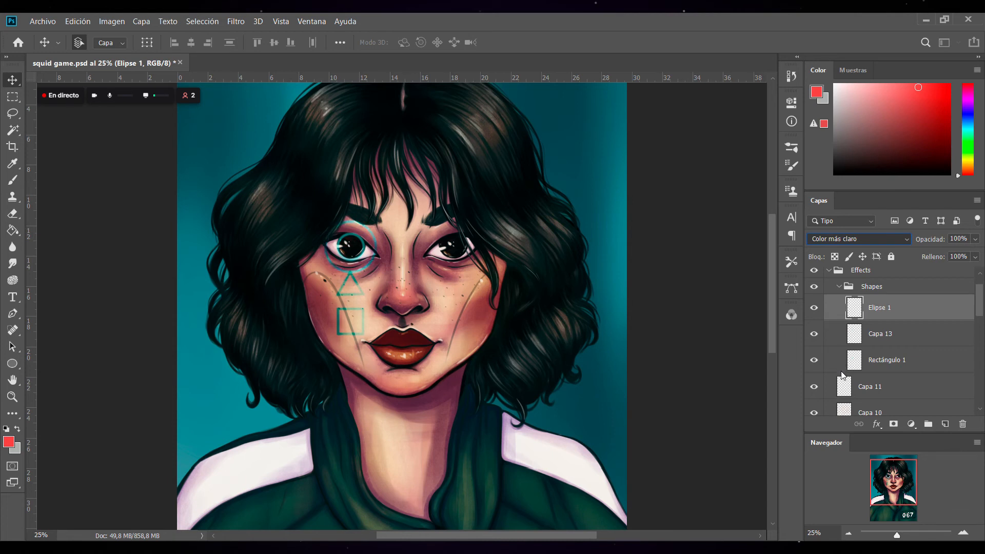
pyautogui.click(850, 358)
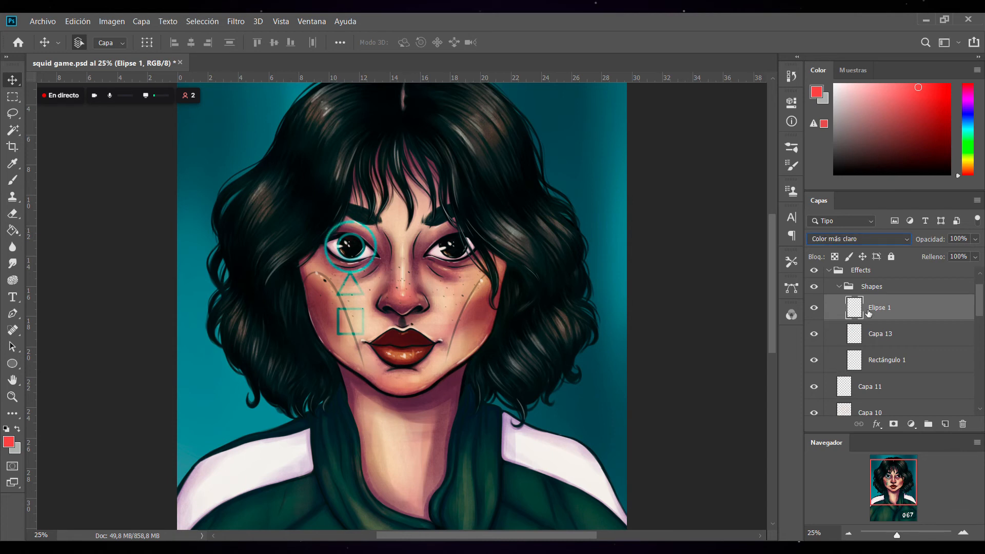
# Try to reposition the outer circle over the left eye with Free Transform.
pyautogui.press('m')
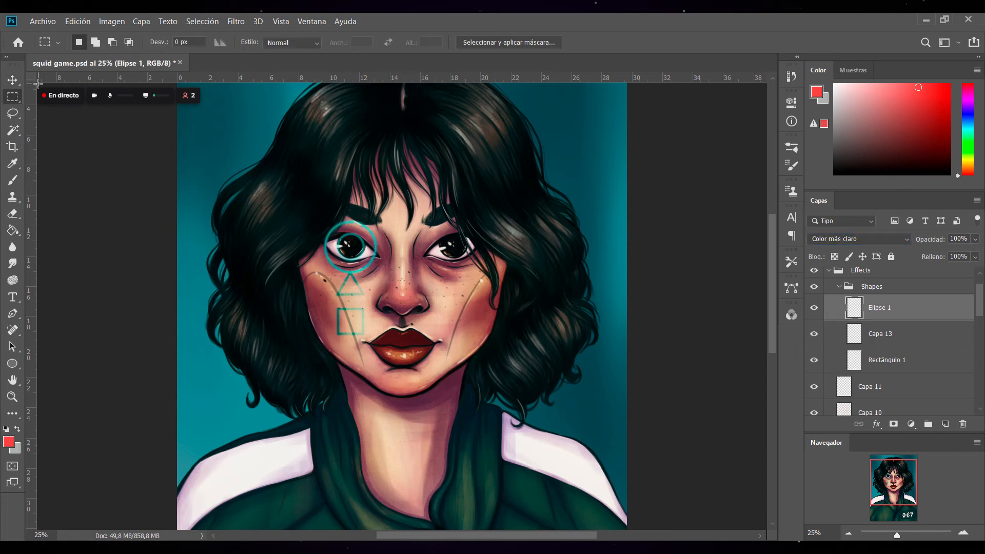
pyautogui.hotkey('ctrl', 't')
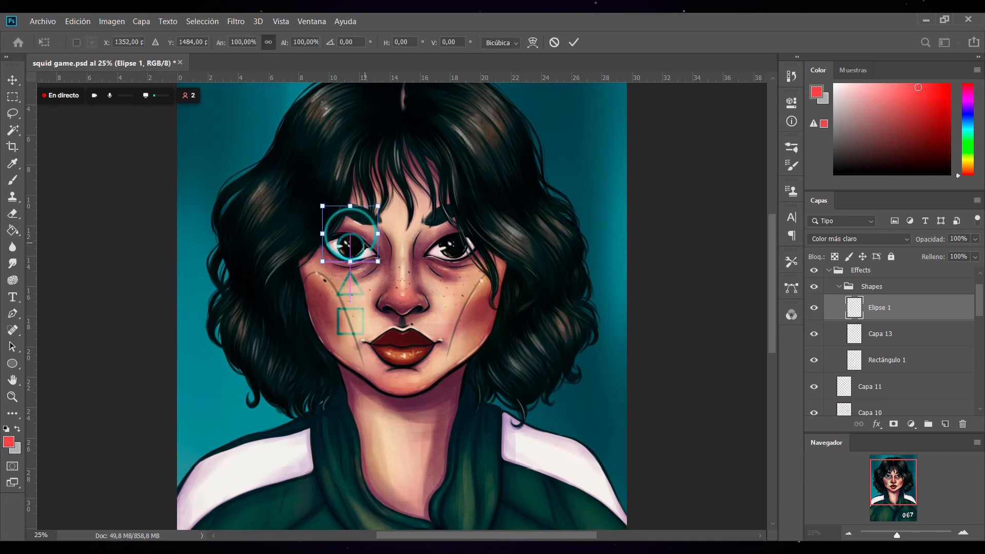
pyautogui.click(573, 42)
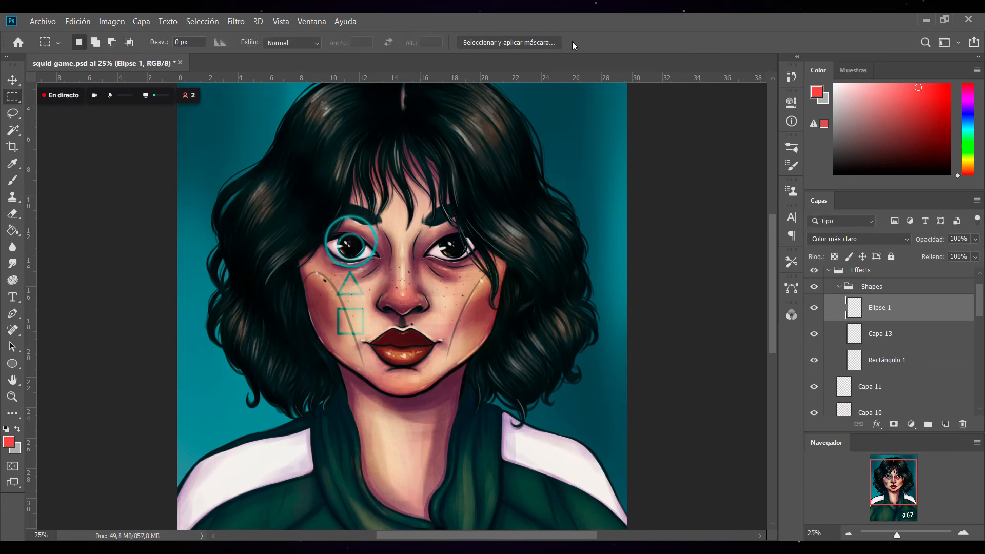
pyautogui.hotkey('ctrl', 't')
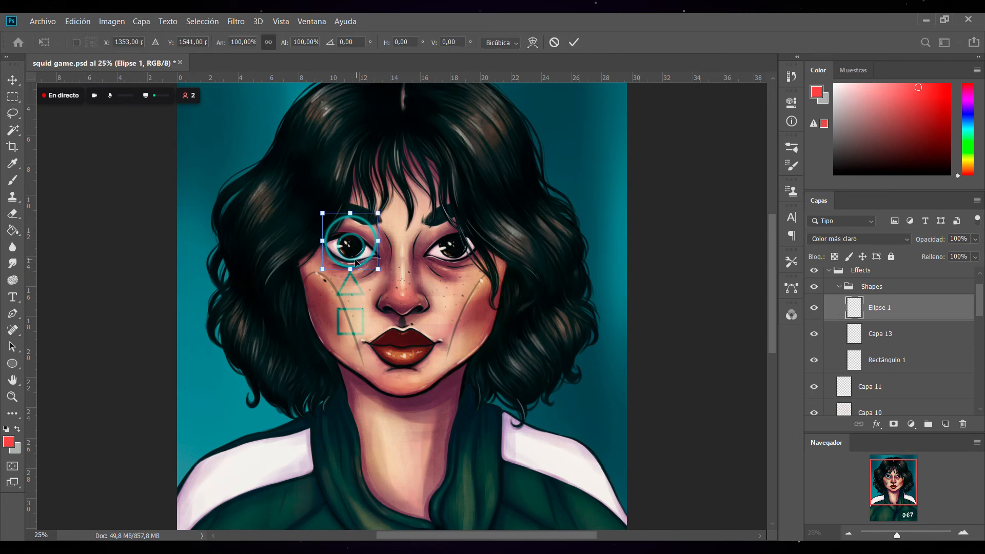
pyautogui.moveTo(361, 264); pyautogui.dragTo(350, 259)
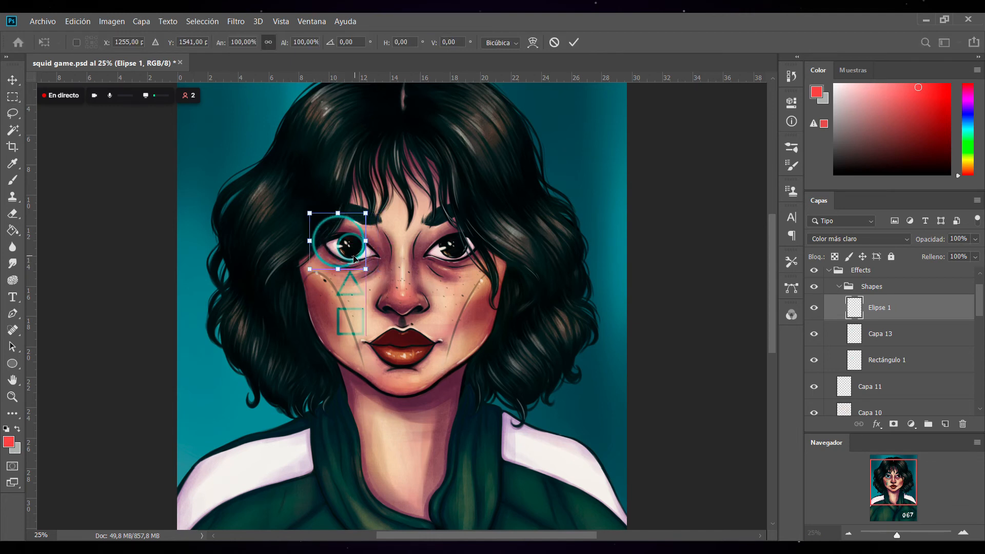
pyautogui.click(573, 43)
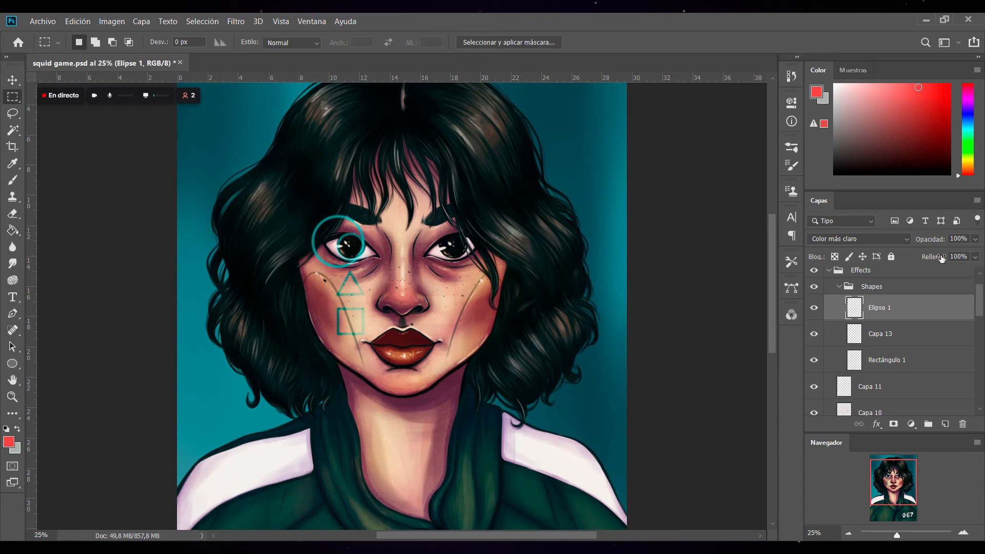
pyautogui.hotkey('ctrl', 't')
pyautogui.moveTo(350, 260); pyautogui.dragTo(362, 258)
pyautogui.click(574, 42)
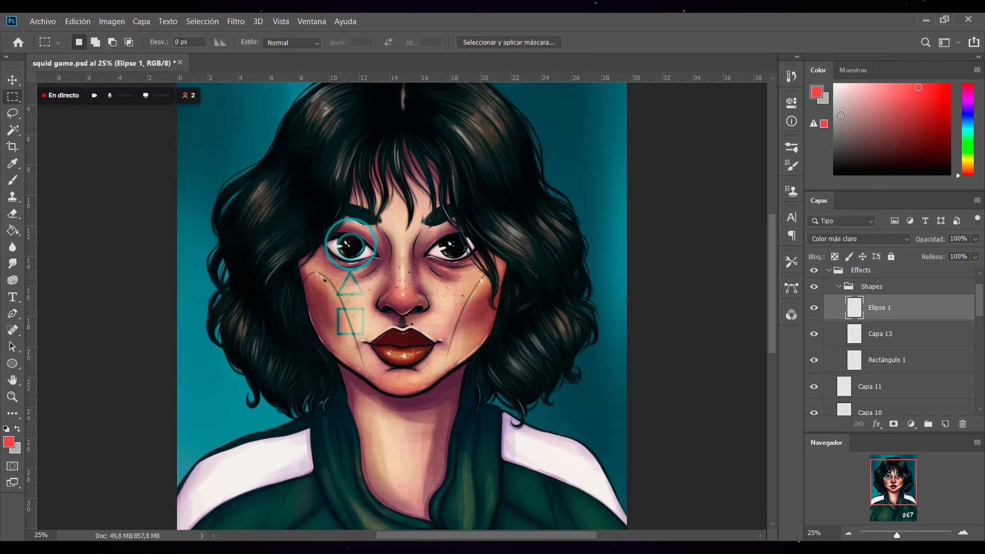
# Undo the outer circle's moves and its blend mode change.
pyautogui.hotkey('ctrl', 'z')
pyautogui.hotkey('ctrl', 'z')
pyautogui.hotkey('ctrl', 'z')
pyautogui.hotkey('ctrl', 'z')
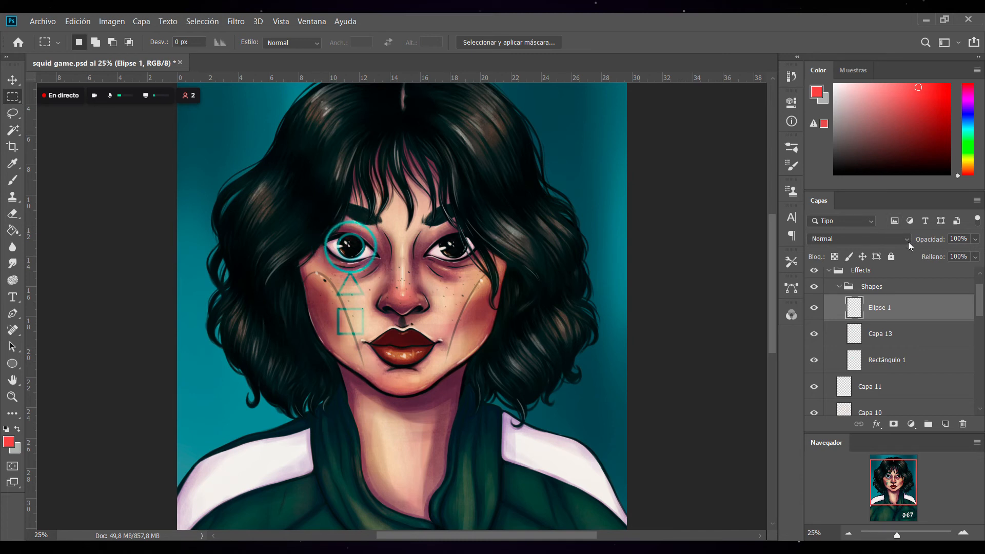
# Compare the blend settings of Capa 13 and Rectángulo 1, and reapply Color más claro to Elipse 1.
pyautogui.click(895, 341)
pyautogui.click(893, 362)
pyautogui.click(898, 337)
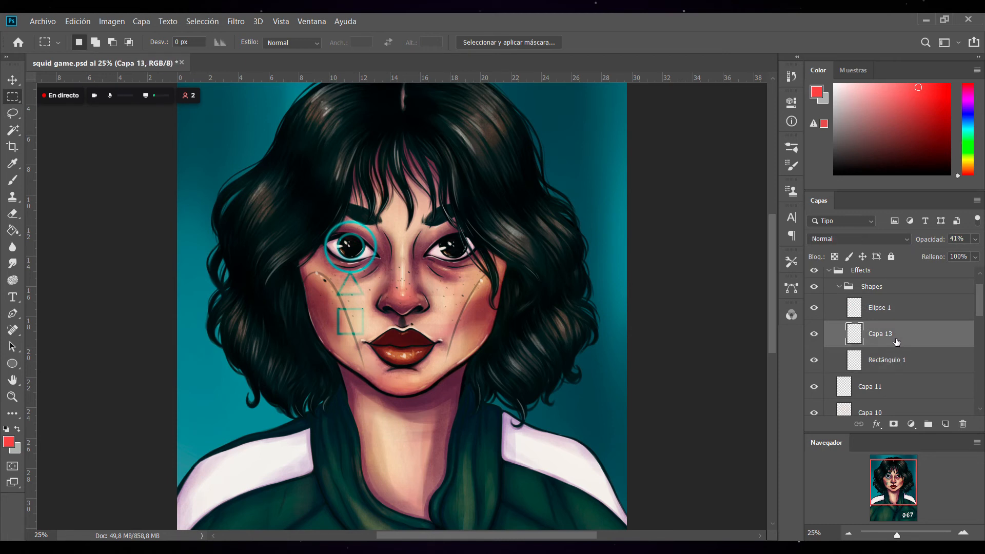
pyautogui.click(893, 359)
pyautogui.click(899, 338)
pyautogui.hotkey('alt', ']')
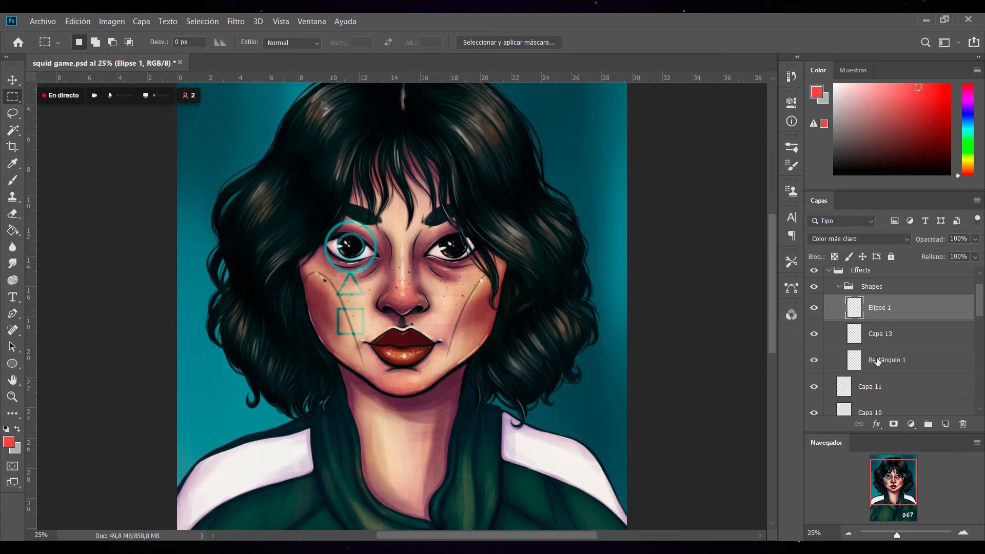
# Delete the outer circle layer Elipse 1 and choose a bright turquoise foreground colour.
pyautogui.press('Delete')
pyautogui.click(969, 132)
pyautogui.moveTo(941, 96); pyautogui.dragTo(941, 74)
pyautogui.click(945, 423)
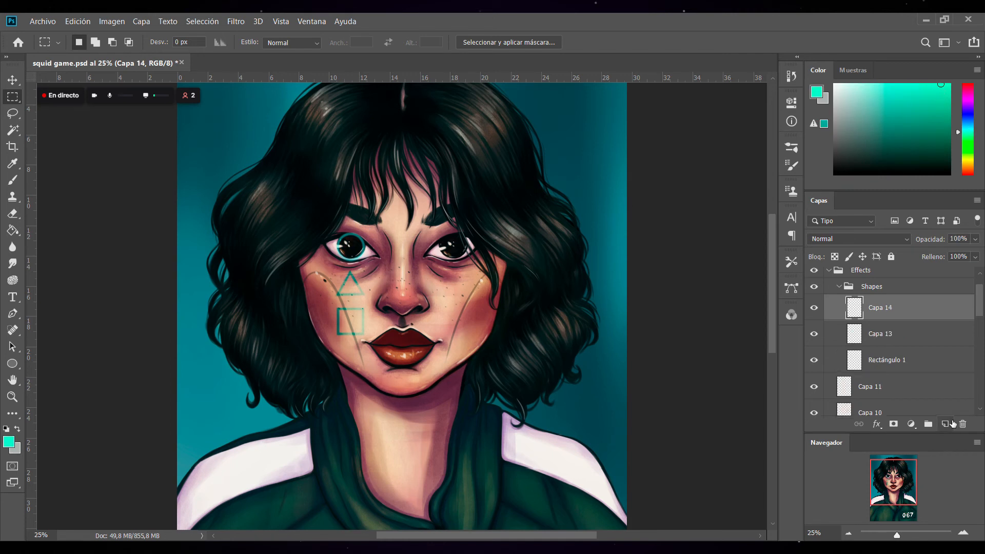
pyautogui.press('Delete')
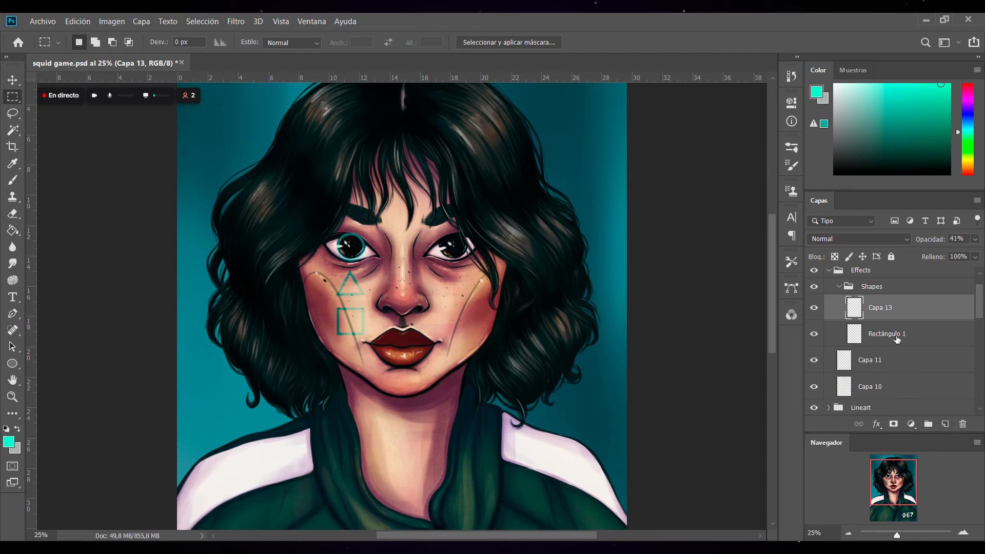
# Draw an unfilled circle about 443 px wide around the left eye with a 5 px turquoise outline.
pyautogui.press('u')
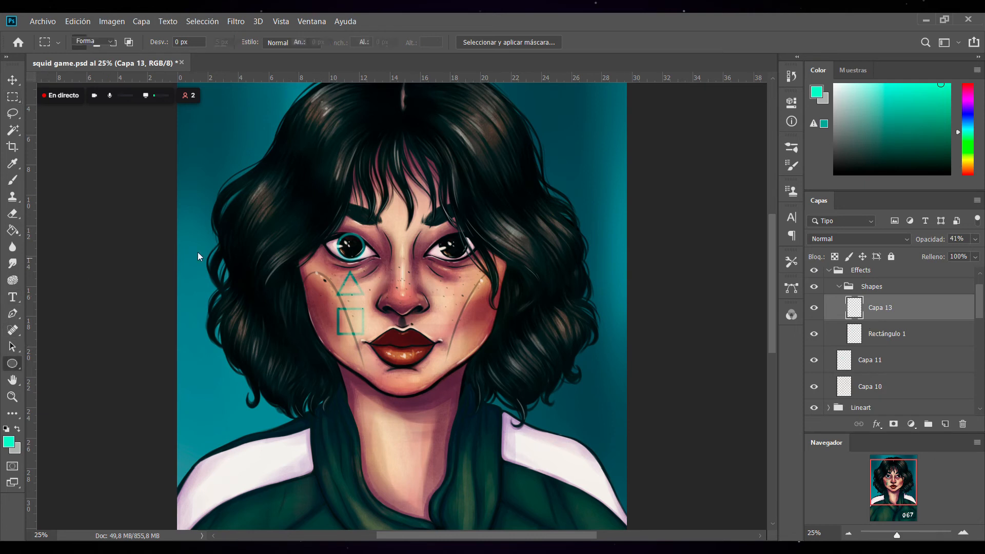
pyautogui.moveTo(322, 214); pyautogui.dragTo(379, 271)
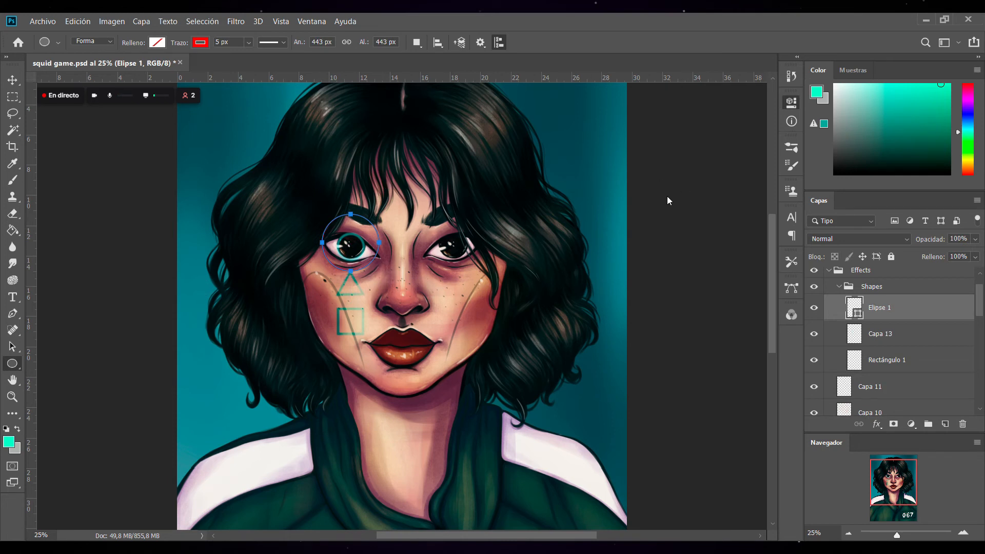
pyautogui.click(687, 246)
pyautogui.click(758, 102)
pyautogui.click(12, 80)
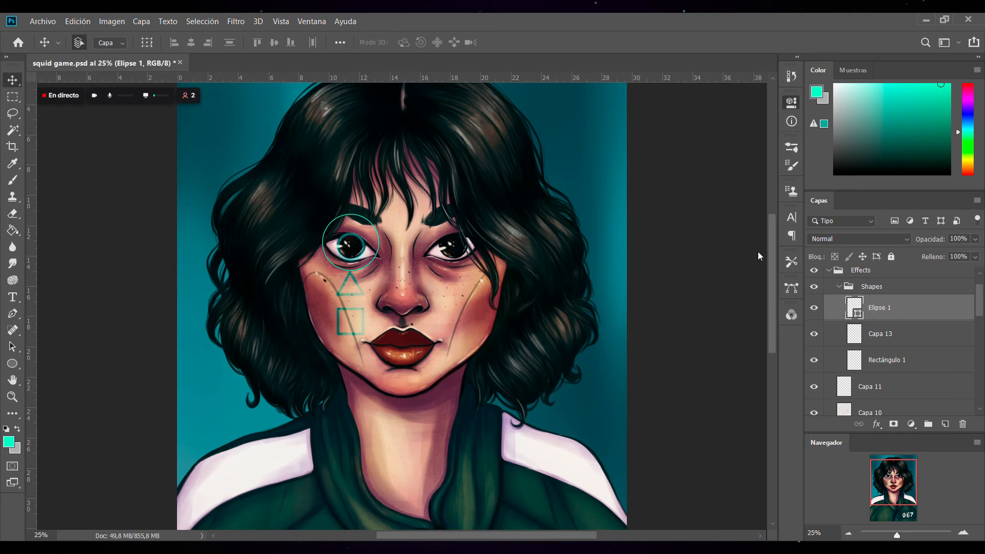
# Thicken the new circle's turquoise outline and apply a Gaussian blur as a smart filter.
pyautogui.hotkey('ctrl', 'z')
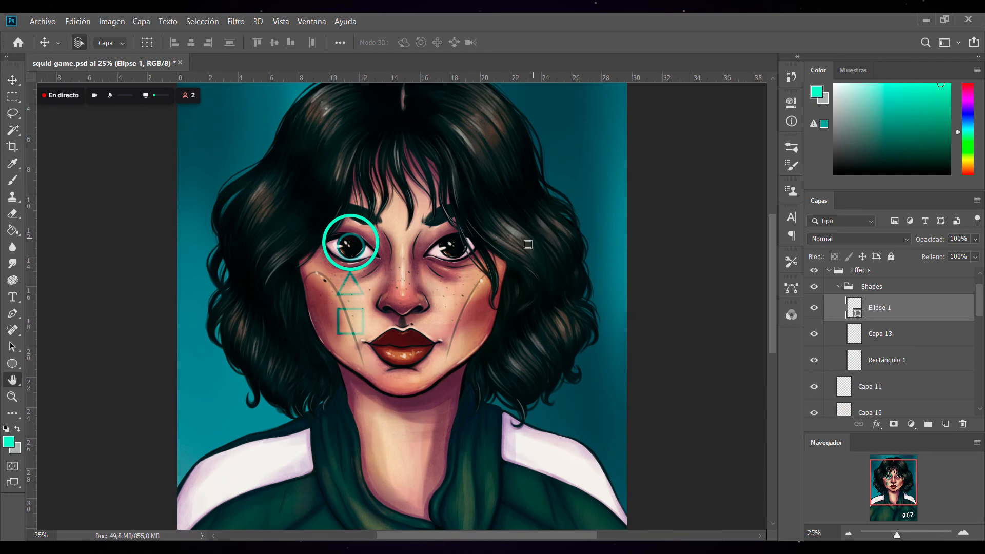
pyautogui.press('h')
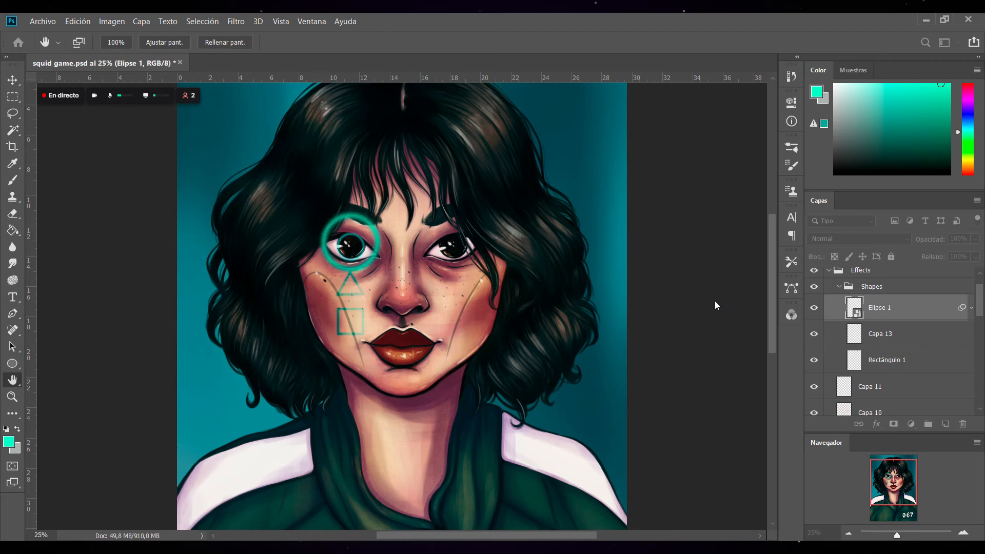
pyautogui.click(803, 163)
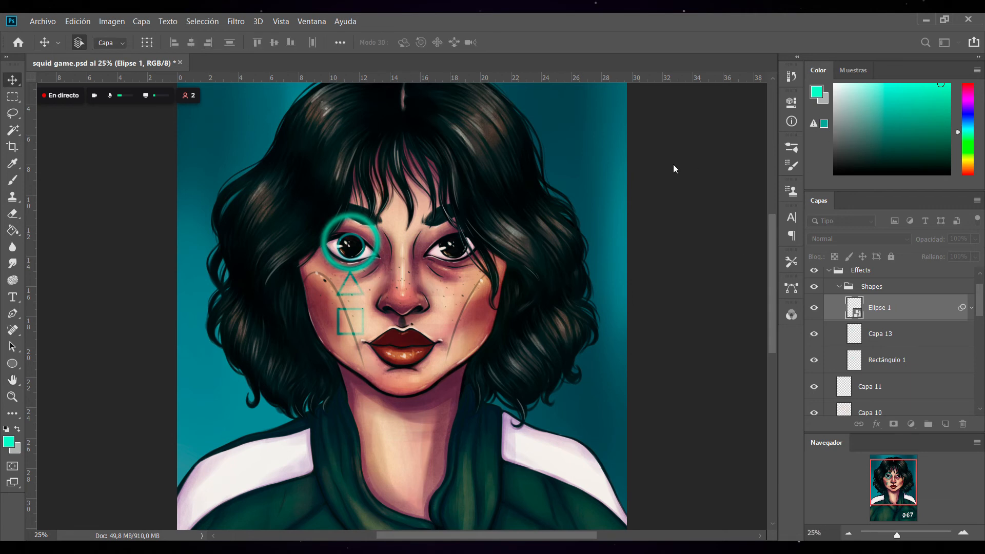
pyautogui.click(18, 97)
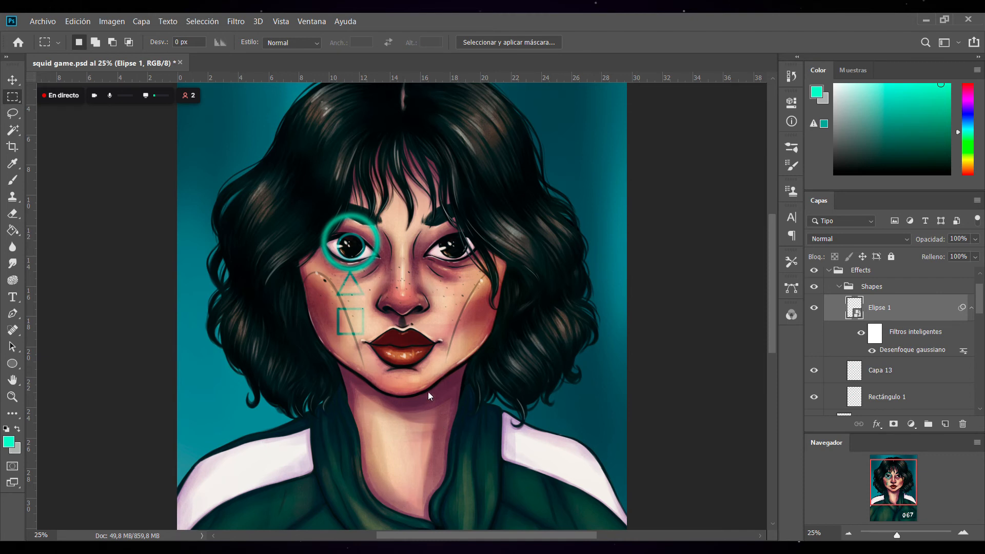
# Rasterize the blurred circle layer and move the circle slightly down to centre it over the left eye.
pyautogui.hotkey('ctrl', 't')
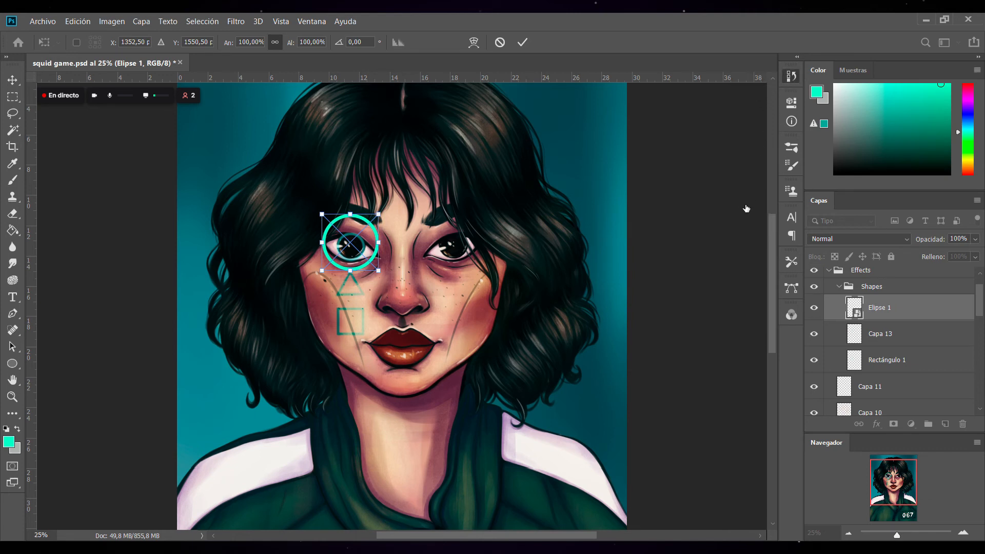
pyautogui.press('Return')
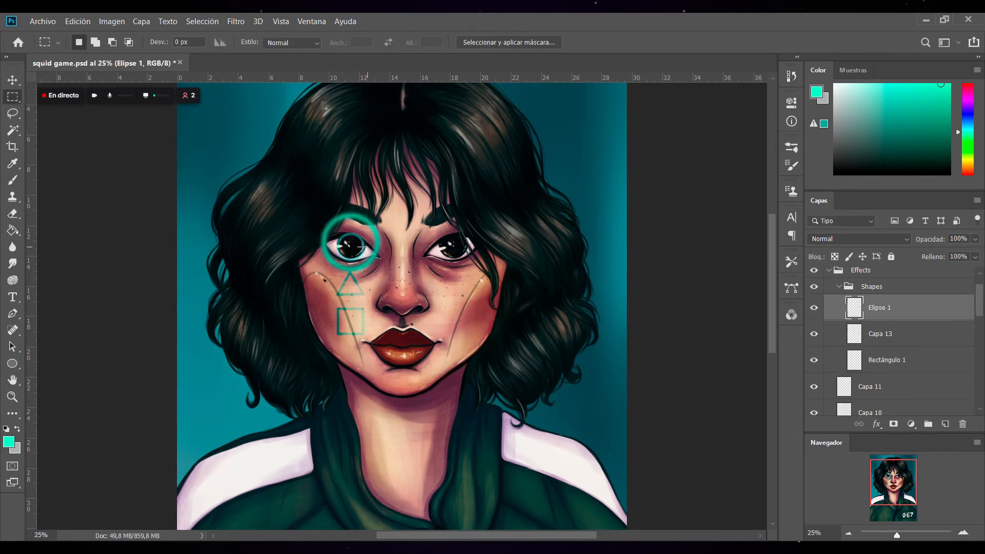
pyautogui.hotkey('ctrl', 't')
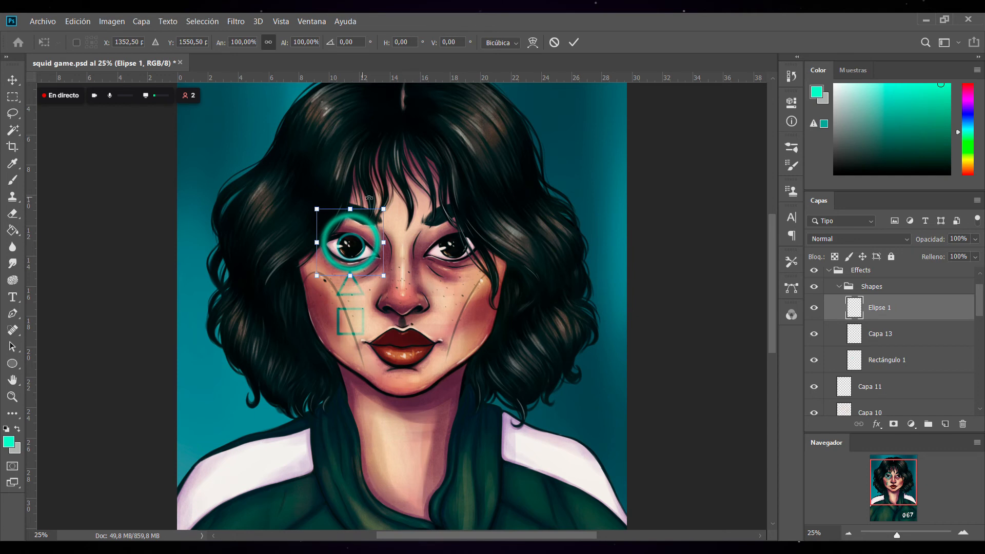
pyautogui.moveTo(371, 258)
pyautogui.mouseDown()
pyautogui.moveTo(369, 239)
pyautogui.moveTo(369, 260)
pyautogui.mouseUp()
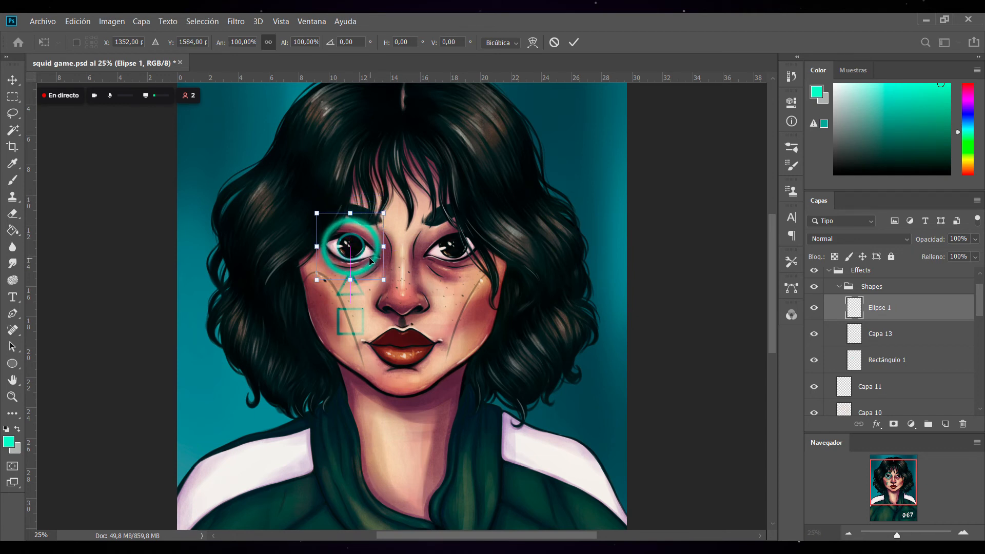
pyautogui.click(574, 42)
# Try Sobreexponer color and neighbouring blend modes on the blurred circle layer, and settle on Trama.
pyautogui.click(852, 238)
pyautogui.click(860, 343)
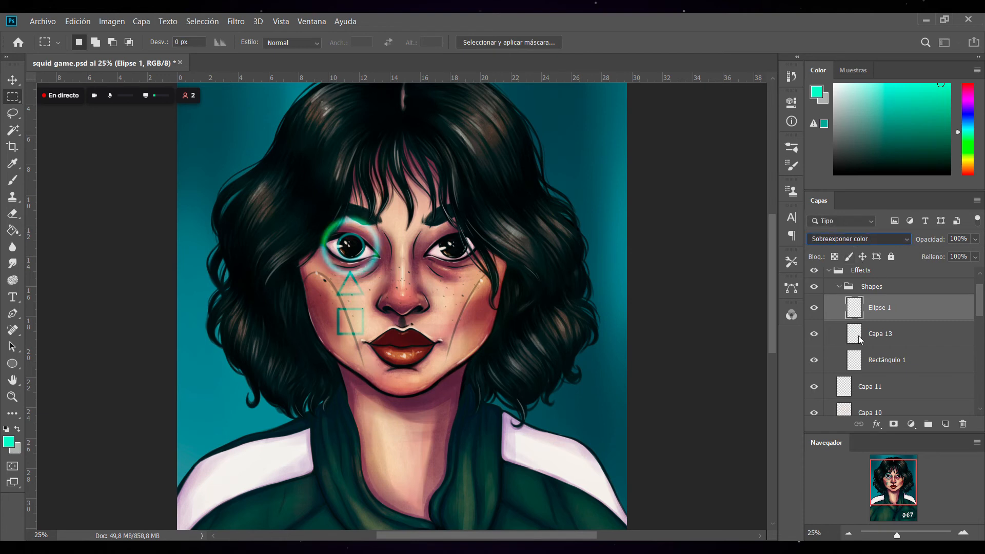
pyautogui.press('Down')
pyautogui.press('Down')
pyautogui.press('Up')
pyautogui.press('Up')
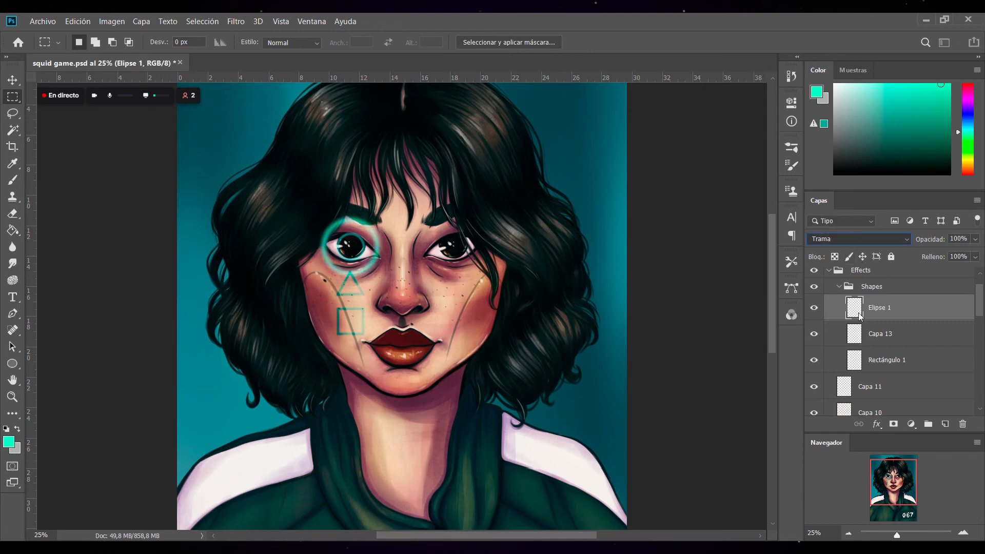
# Try various blend modes on the blurred circle layer Elipse 1, including Luz suave, Exclusión, Saturación and Tono, and settle on Dividir.
pyautogui.press('Down')
pyautogui.press('Up')
pyautogui.press('Up')
pyautogui.press('Up')
pyautogui.press('Up')
pyautogui.press('Up')
pyautogui.press('Up')
pyautogui.press('Down')
pyautogui.press('Down')
pyautogui.press('Down')
pyautogui.press('Down')
pyautogui.press('Down')
pyautogui.press('Down')
pyautogui.press('Down')
pyautogui.press('Down')
pyautogui.press('Up')
pyautogui.press('Down')
pyautogui.press('Down')
pyautogui.press('Down')
pyautogui.press('Down')
pyautogui.press('Down')
pyautogui.press('Down')
pyautogui.press('Down')
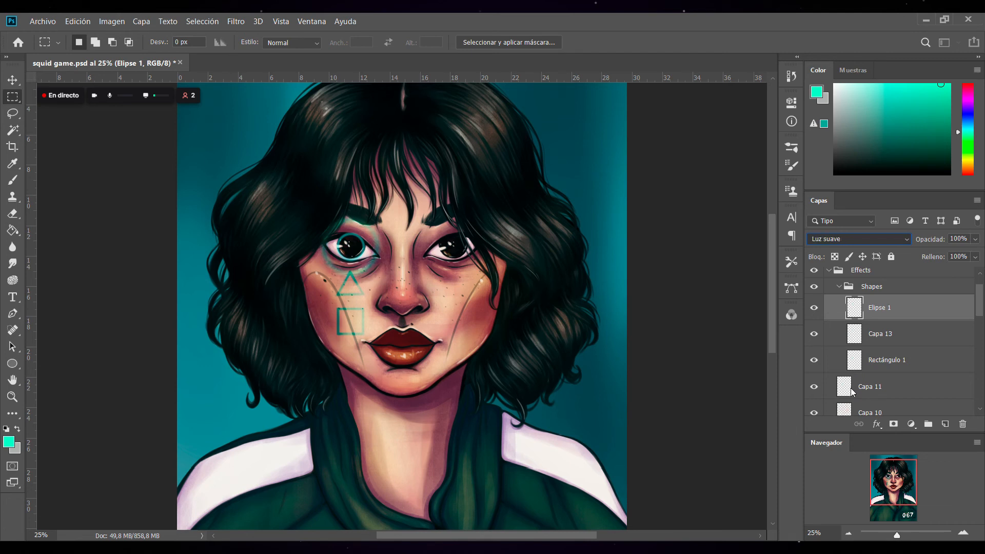
pyautogui.press('Down')
pyautogui.press('Down')
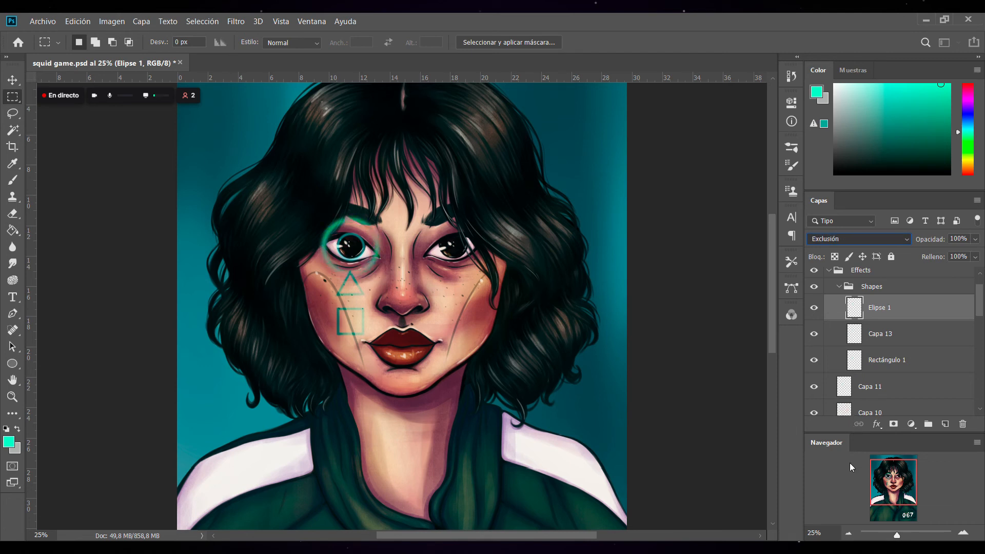
pyautogui.press('Down')
pyautogui.press('Down')
pyautogui.press('Down')
pyautogui.press('Down')
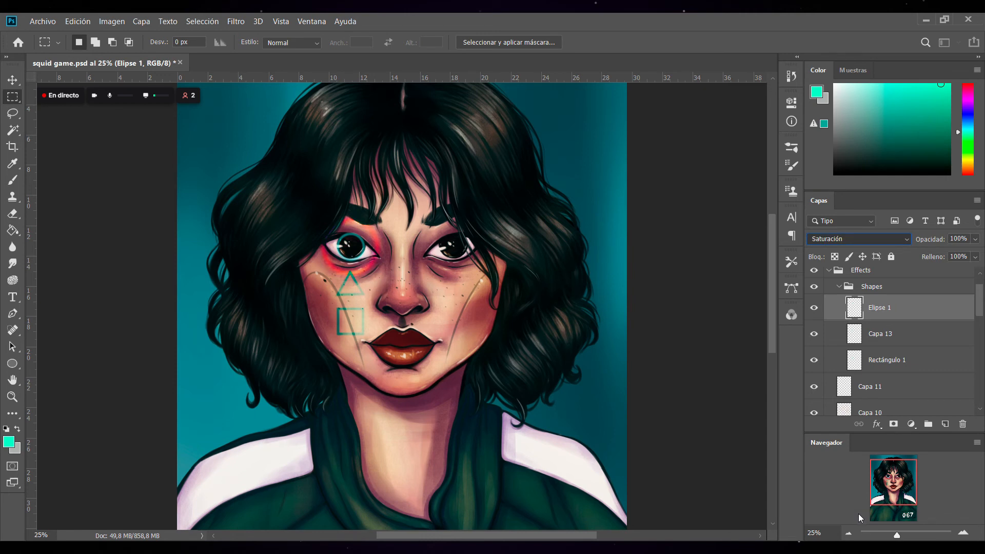
pyautogui.press('Down')
pyautogui.press('Up')
pyautogui.press('Down')
pyautogui.press('Down')
pyautogui.press('Up')
pyautogui.press('Up')
pyautogui.press('Up')
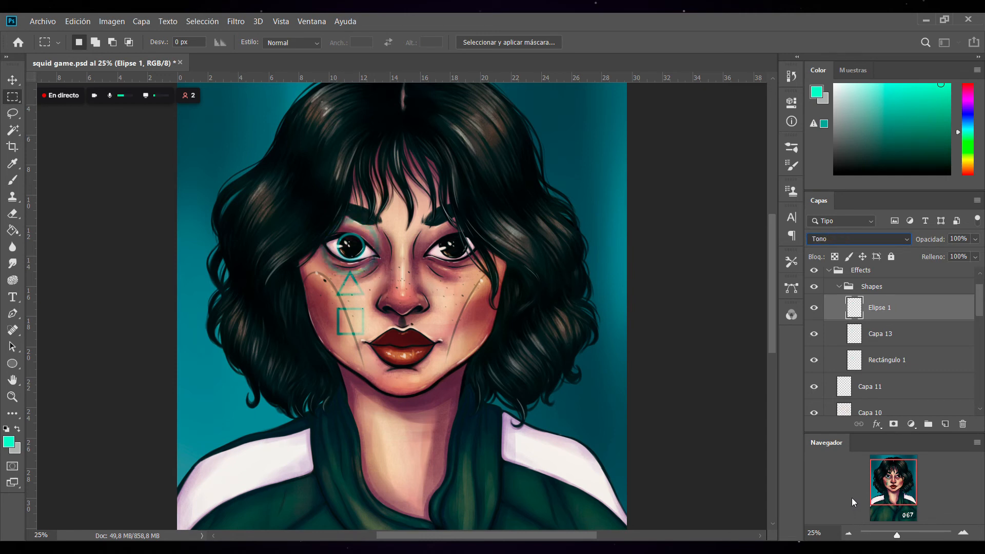
pyautogui.press('Up')
pyautogui.press('Up')
pyautogui.press('Down')
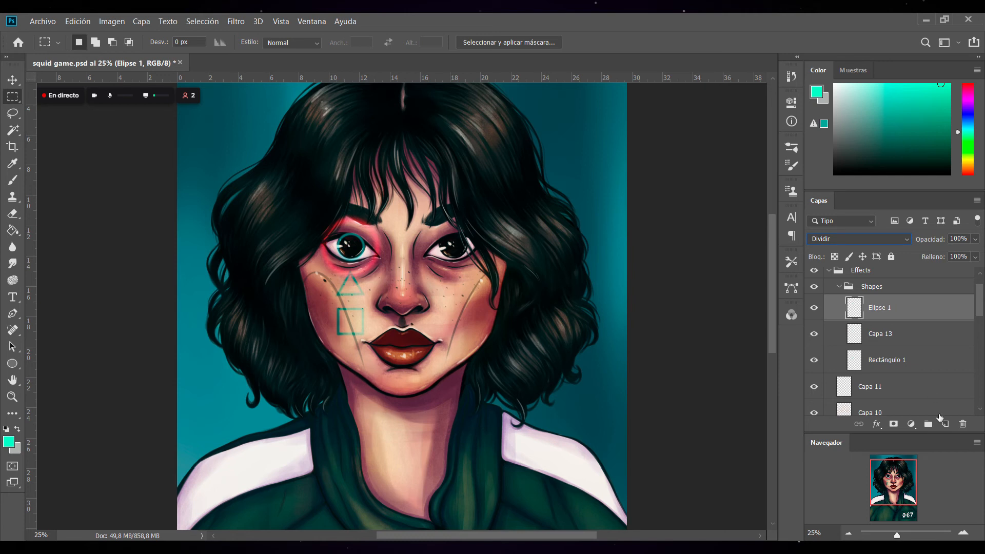
# Add an empty layer above the blurred circle and rename the Elipse 1 layer as Circle big.
pyautogui.click(947, 424)
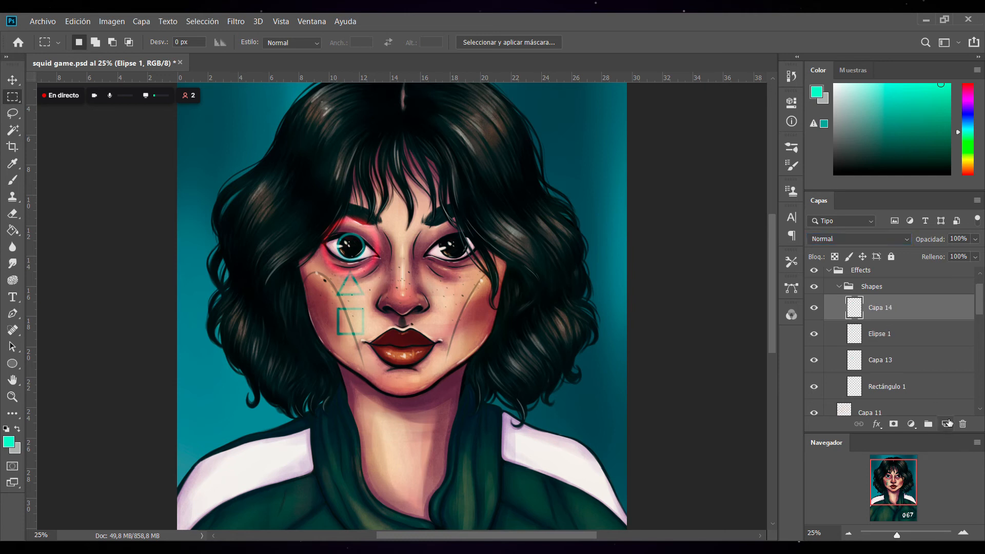
pyautogui.doubleClick(888, 335)
pyautogui.write('C')
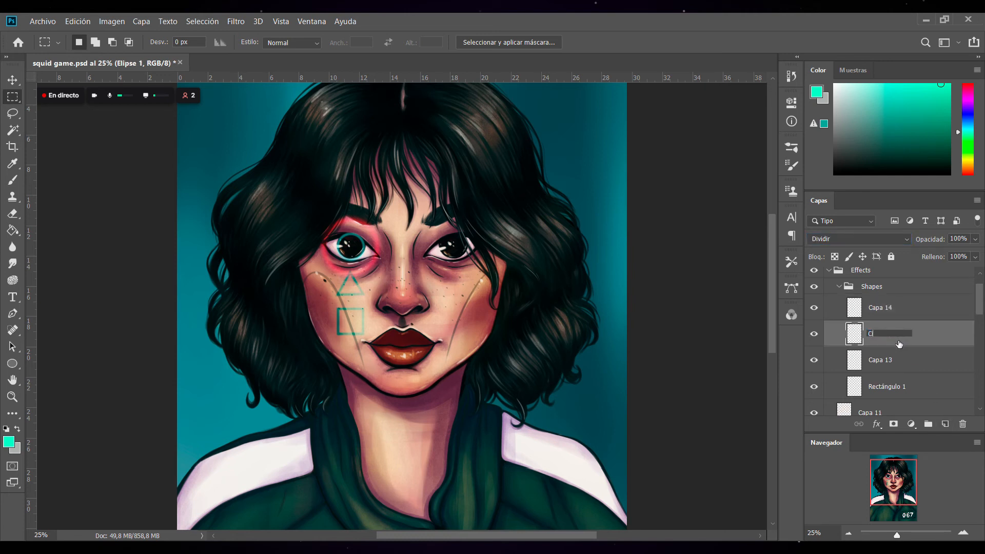
pyautogui.write('ircle big')
# Check the contents of Capa 13 by toggling its visibility, and rename the layer as Circle small.
pyautogui.click(897, 359)
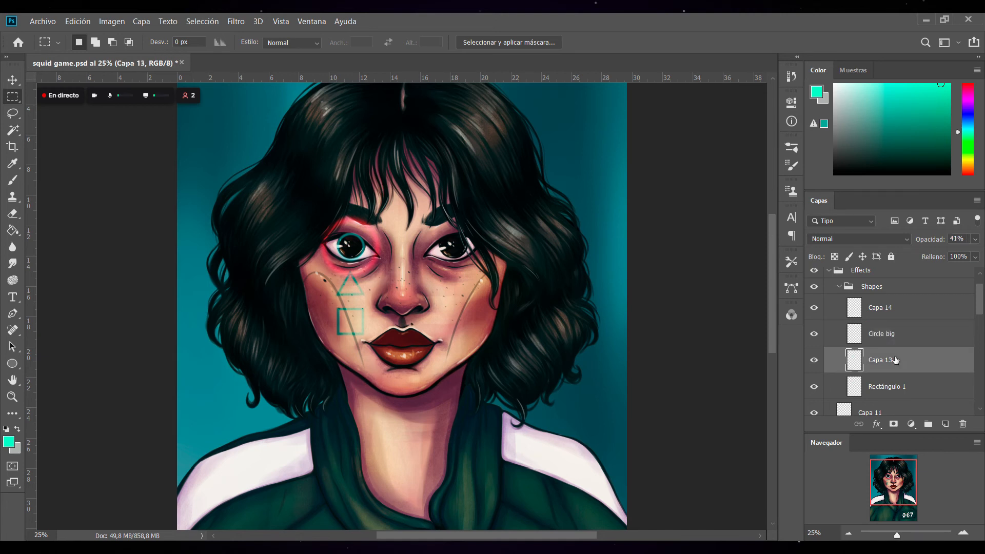
pyautogui.click(820, 362)
pyautogui.click(820, 362)
pyautogui.doubleClick(878, 361)
pyautogui.write('Circle small')
pyautogui.click(926, 361)
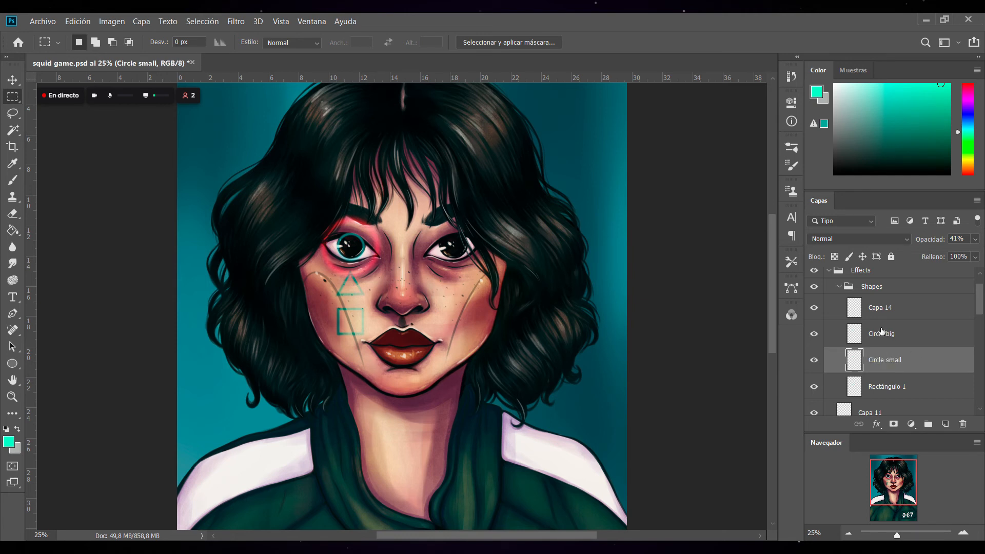
# Draw an unfilled three-sided polygon about 507 by 448 px over the left eye with a 25 px red outline.
pyautogui.click(13, 364)
pyautogui.hotkey('shift', 'u')
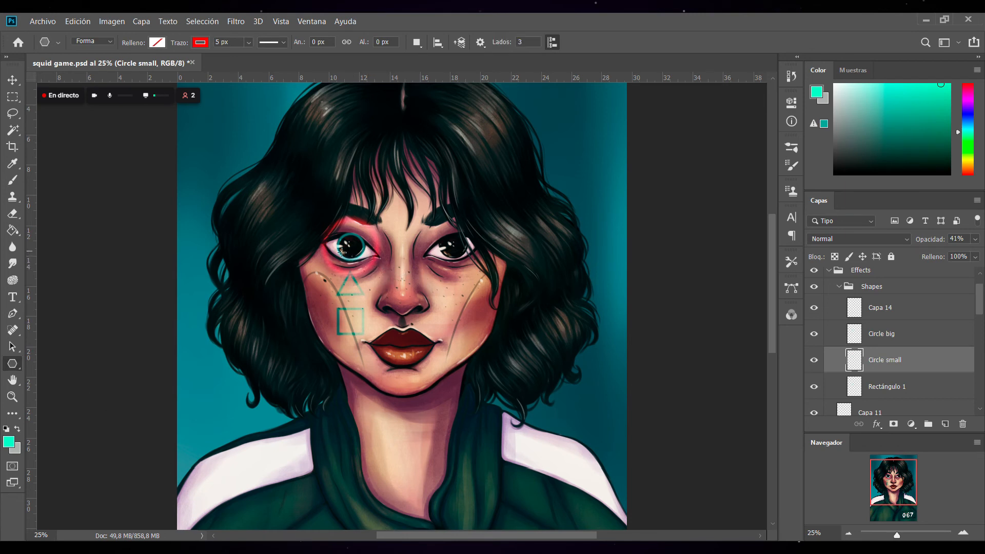
pyautogui.moveTo(328, 252); pyautogui.dragTo(360, 273)
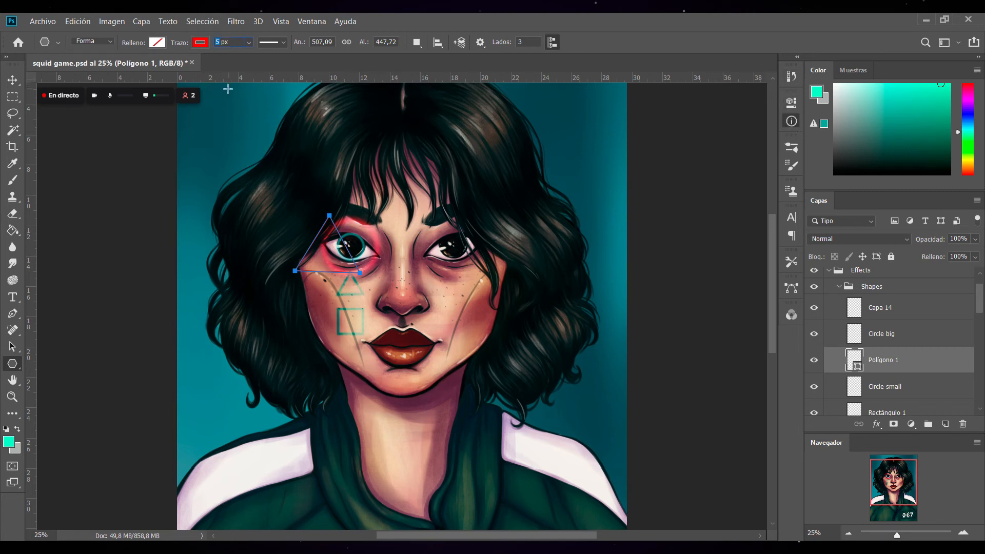
pyautogui.press('Return')
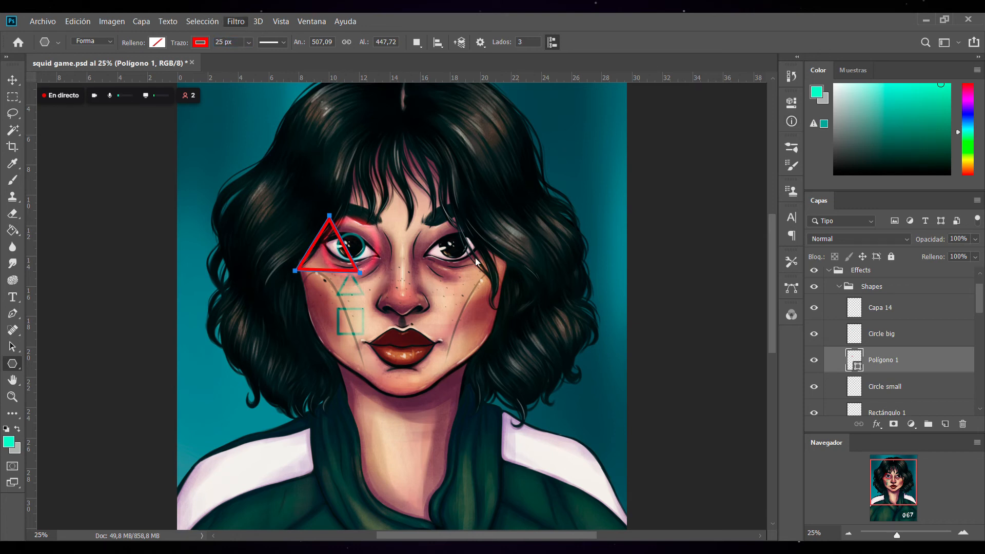
pyautogui.click(541, 226)
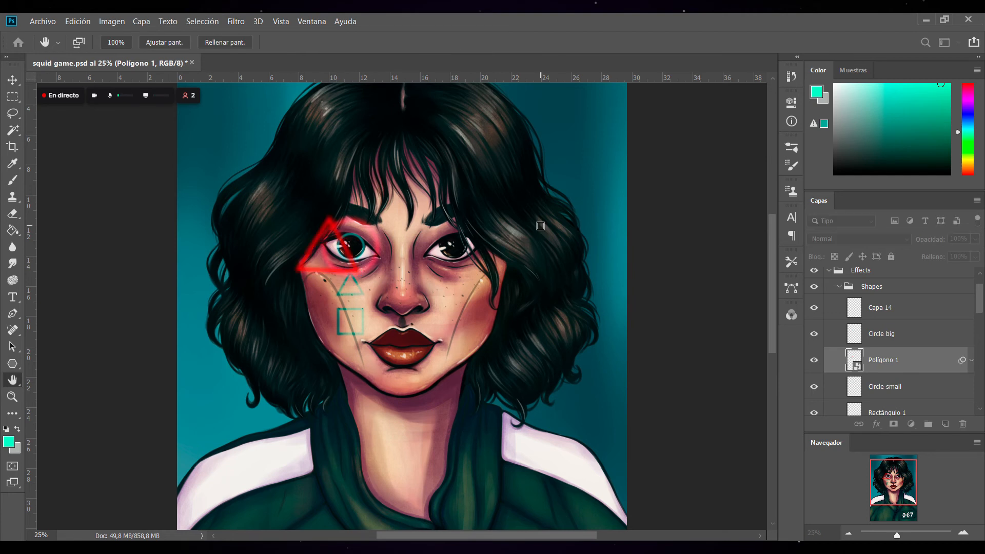
pyautogui.press('Return')
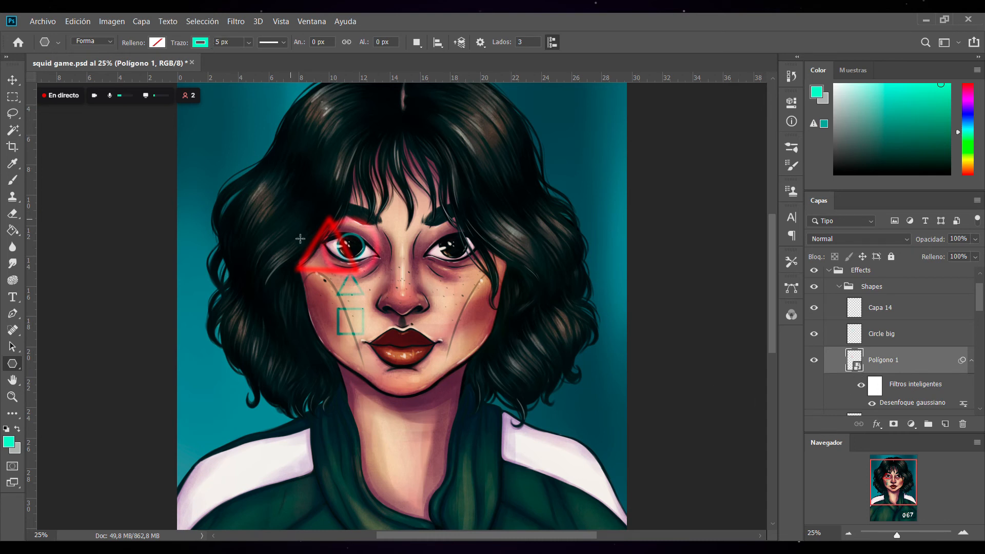
pyautogui.click(862, 386)
pyautogui.click(863, 386)
pyautogui.hotkey('ctrl', 'z')
pyautogui.hotkey('ctrl', 'z')
pyautogui.hotkey('ctrl', 'z')
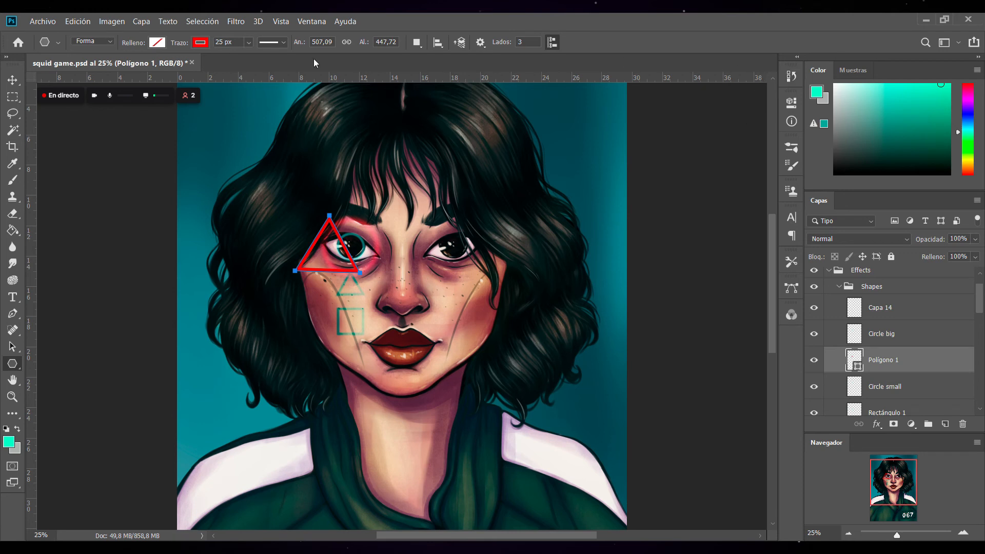
# Make the large triangle's outline turquoise and give its layer a rasterized Gaussian blur.
pyautogui.click(152, 106)
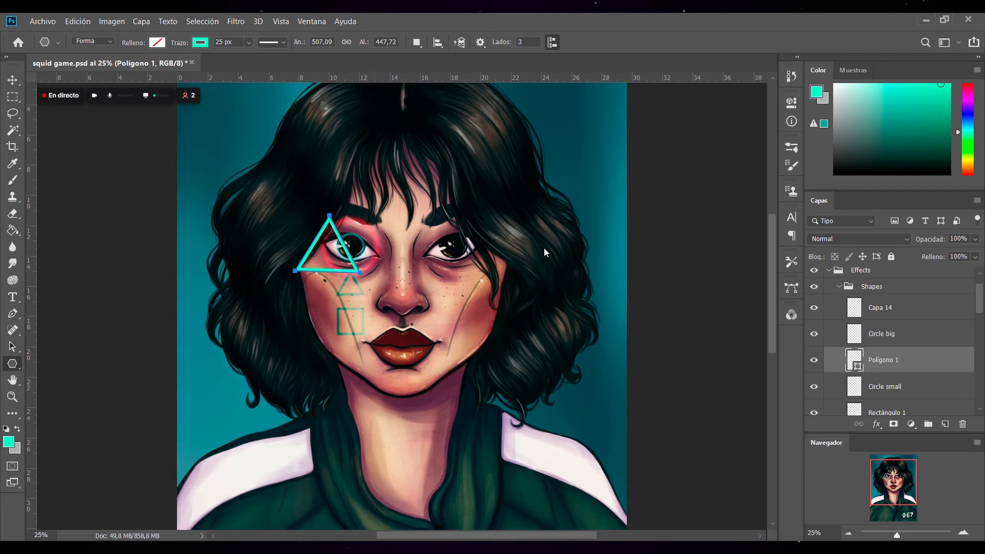
pyautogui.click(544, 228)
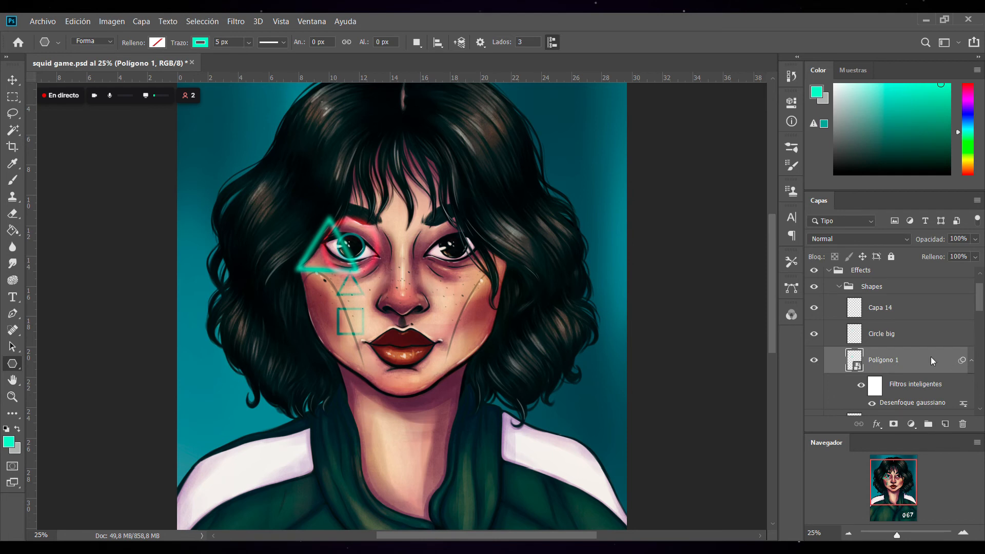
pyautogui.rightClick(904, 360)
pyautogui.click(784, 251)
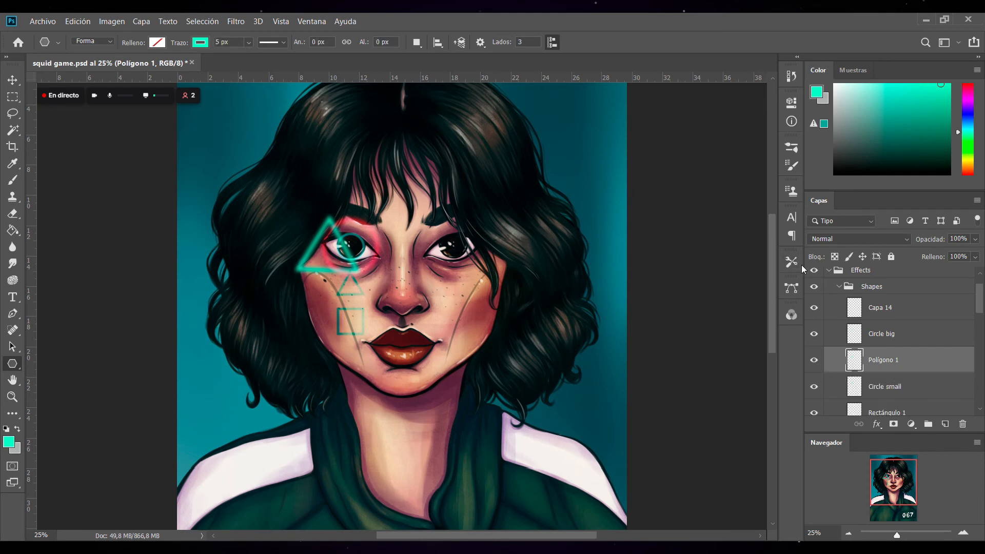
# Check the Polígono 1 and Capa 14 layers by toggling their visibility, and delete the empty Capa 14 layer.
pyautogui.click(897, 339)
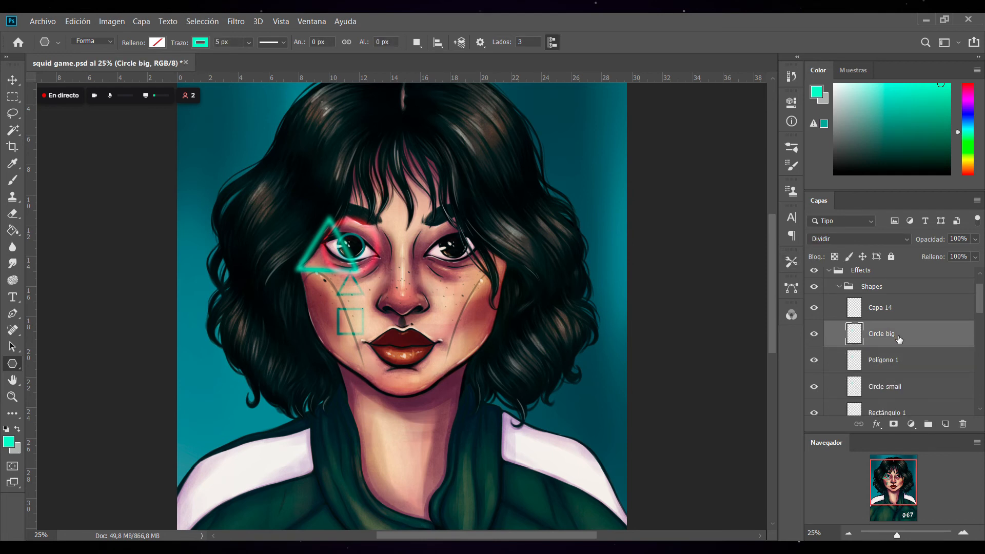
pyautogui.click(848, 365)
pyautogui.click(815, 360)
pyautogui.click(814, 360)
pyautogui.click(816, 308)
pyautogui.click(815, 308)
pyautogui.click(890, 311)
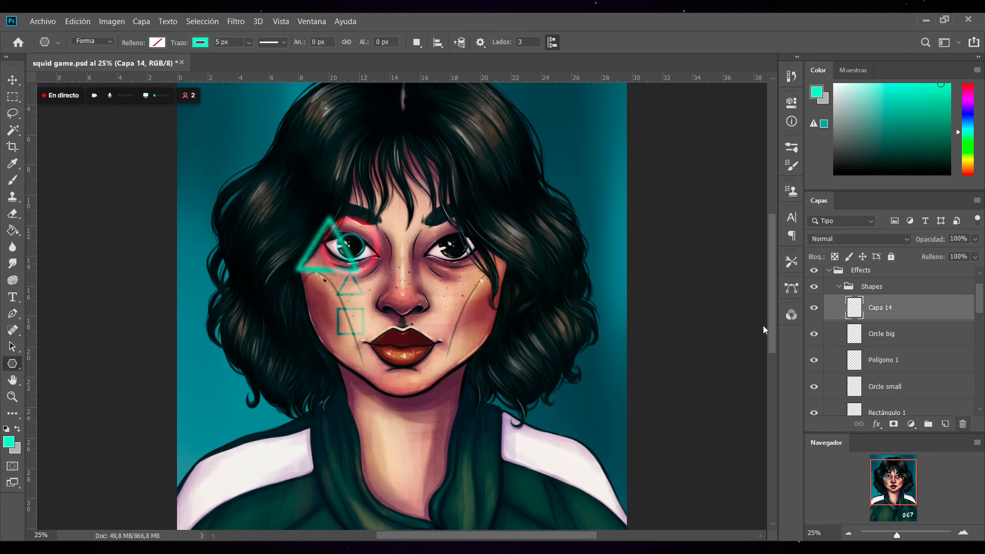
pyautogui.press('Delete')
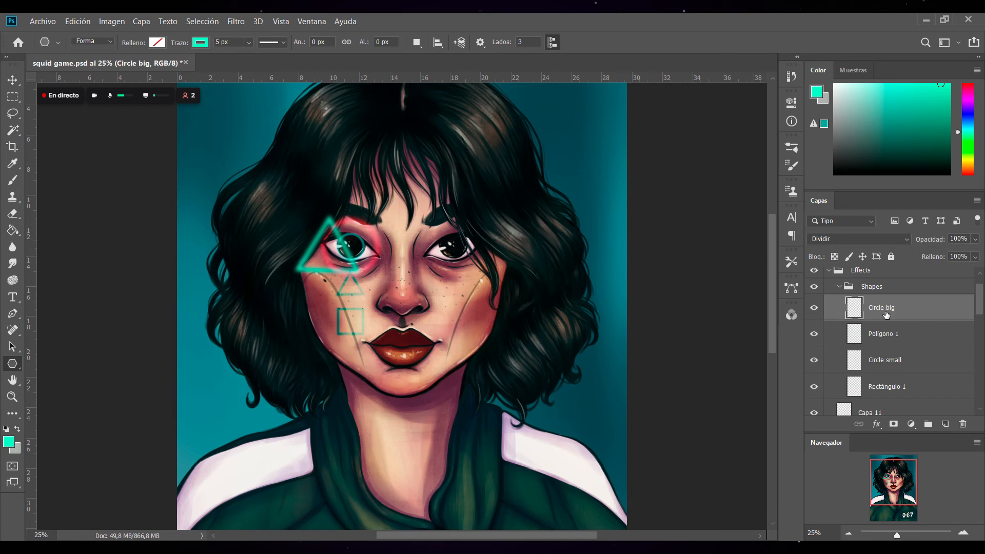
# Place the Polígono 1 layer above Circle big and move the large triangle onto the left cheek, around the small triangle.
pyautogui.hotkey('ctrl', 't')
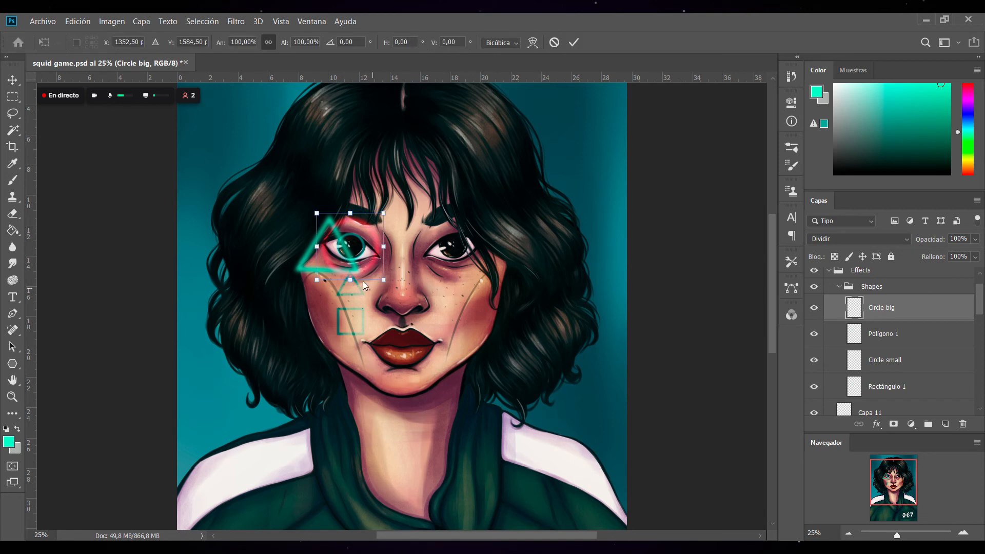
pyautogui.click(574, 42)
pyautogui.moveTo(892, 336); pyautogui.dragTo(897, 300)
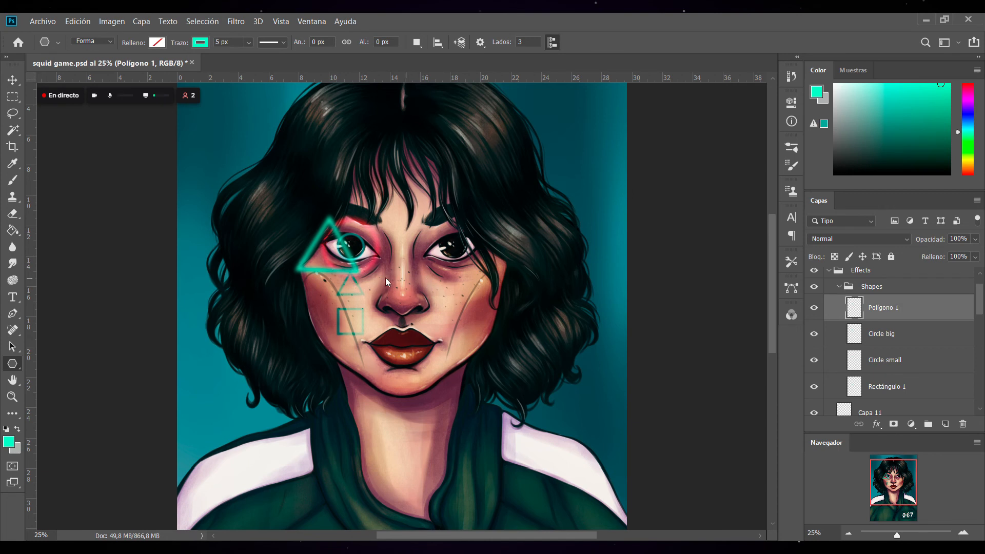
pyautogui.hotkey('ctrl', 't')
pyautogui.moveTo(343, 252); pyautogui.dragTo(362, 283)
pyautogui.press('Right')
pyautogui.press('Up')
pyautogui.press('Up')
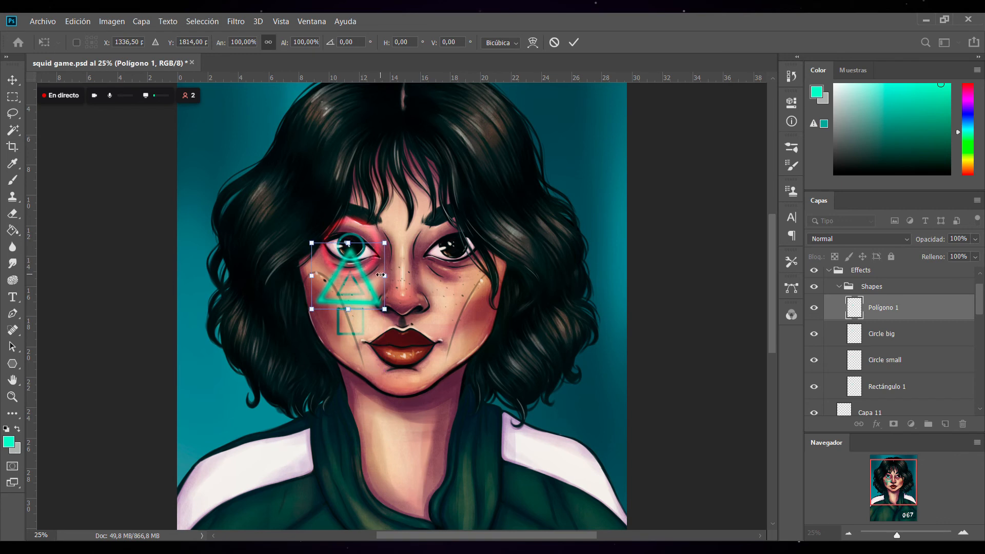
pyautogui.press('Return')
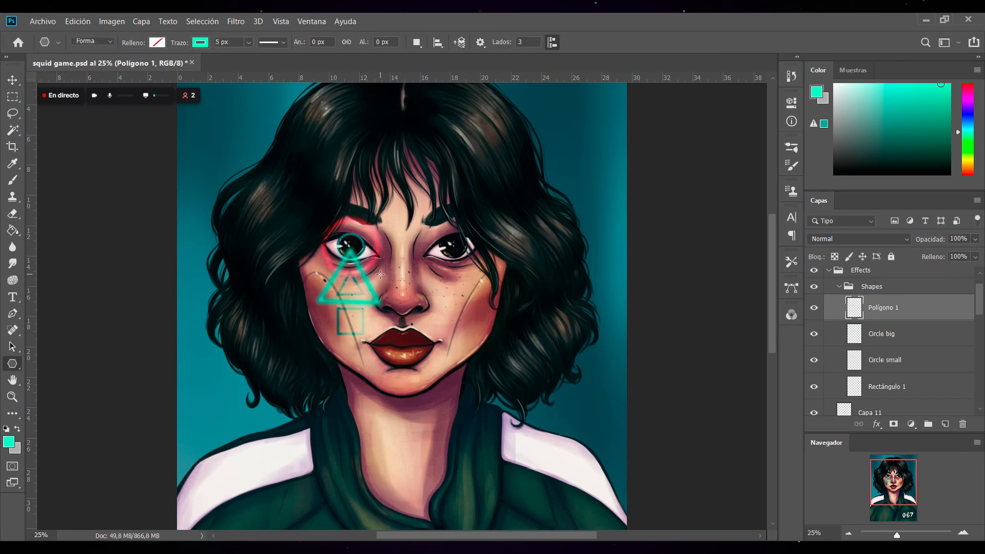
# Try a range of blend modes on the Polígono 1 layer, including Color más oscuro and Restar, and settle on Dividir.
pyautogui.click(872, 239)
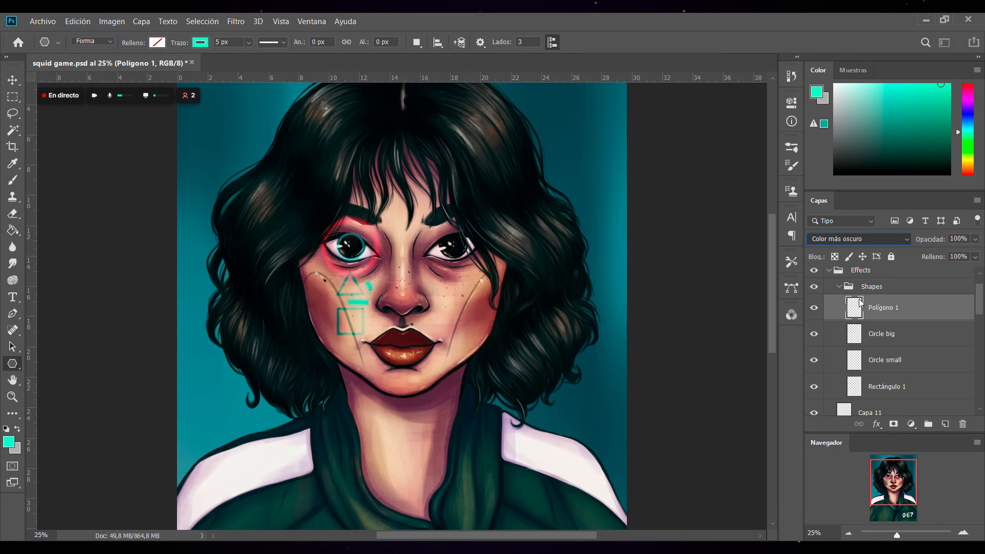
pyautogui.click(924, 341)
pyautogui.press('Down')
pyautogui.press('Down')
pyautogui.press('Down')
pyautogui.press('Down')
pyautogui.press('Down')
pyautogui.press('Down')
pyautogui.press('Down')
pyautogui.press('Down')
pyautogui.press('Down')
pyautogui.press('Down')
pyautogui.press('Down')
pyautogui.press('Down')
pyautogui.press('Down')
pyautogui.press('Down')
pyautogui.press('Down')
pyautogui.press('Down')
pyautogui.press('Down')
pyautogui.press('Down')
pyautogui.press('Down')
pyautogui.press('Down')
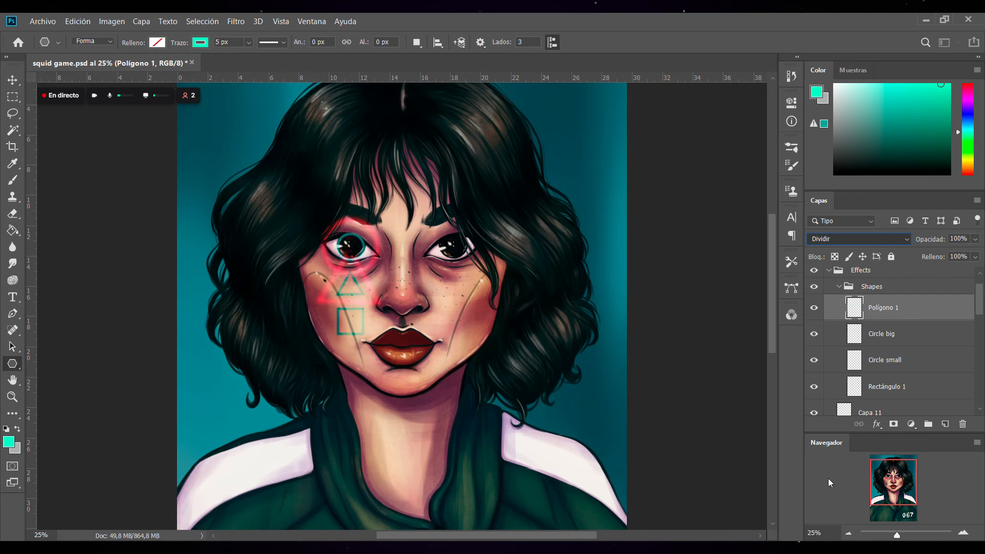
pyautogui.press('Up')
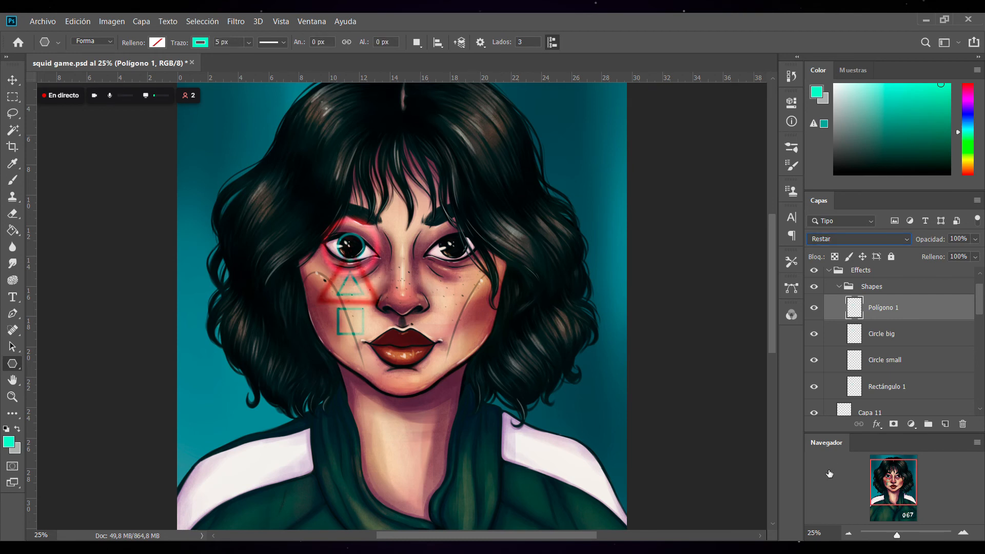
pyautogui.press('Up')
pyautogui.press('Down')
pyautogui.press('Down')
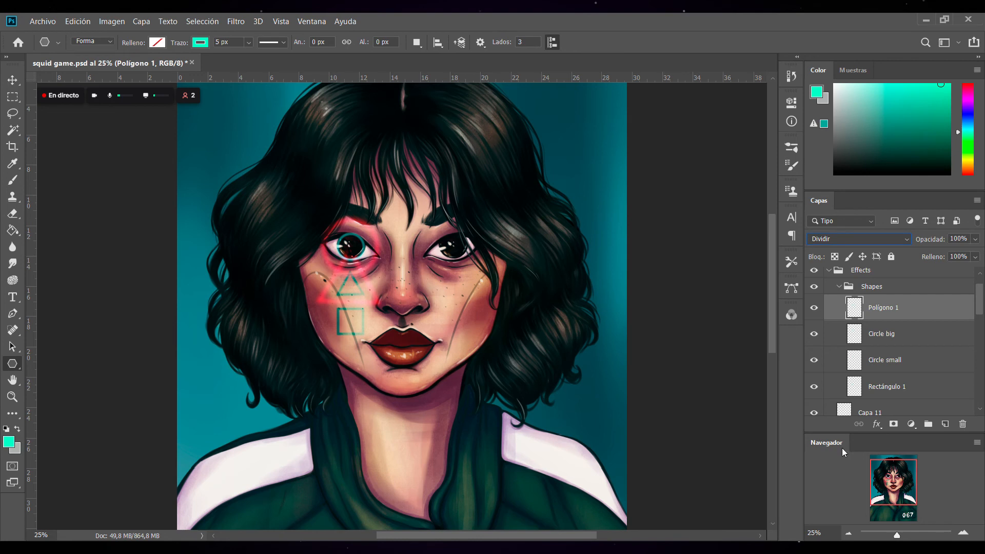
# Try the Multiplicar blend mode on the Rectángulo 1 layer and return to Subexponer color.
pyautogui.click(897, 391)
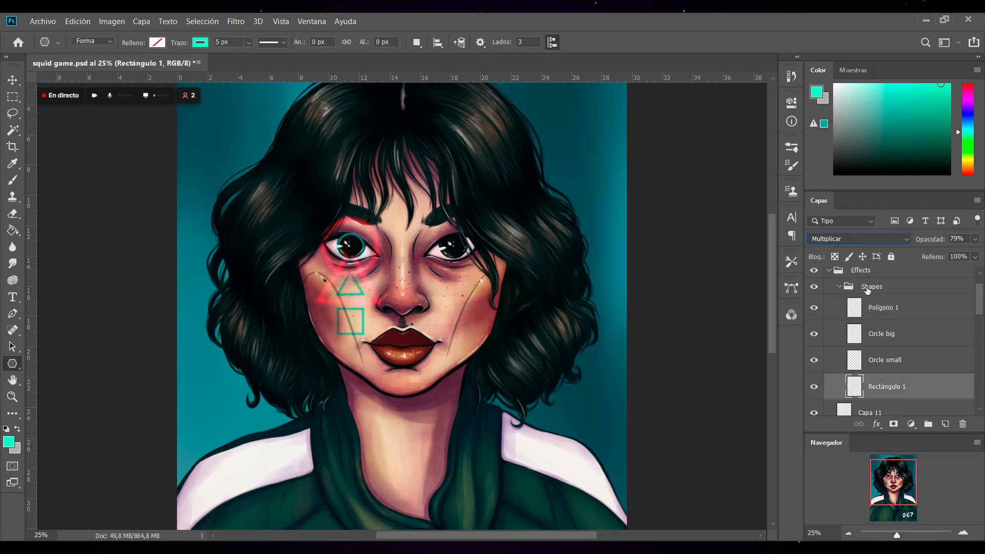
pyautogui.click(934, 366)
pyautogui.click(911, 394)
pyautogui.hotkey('shift', '+')
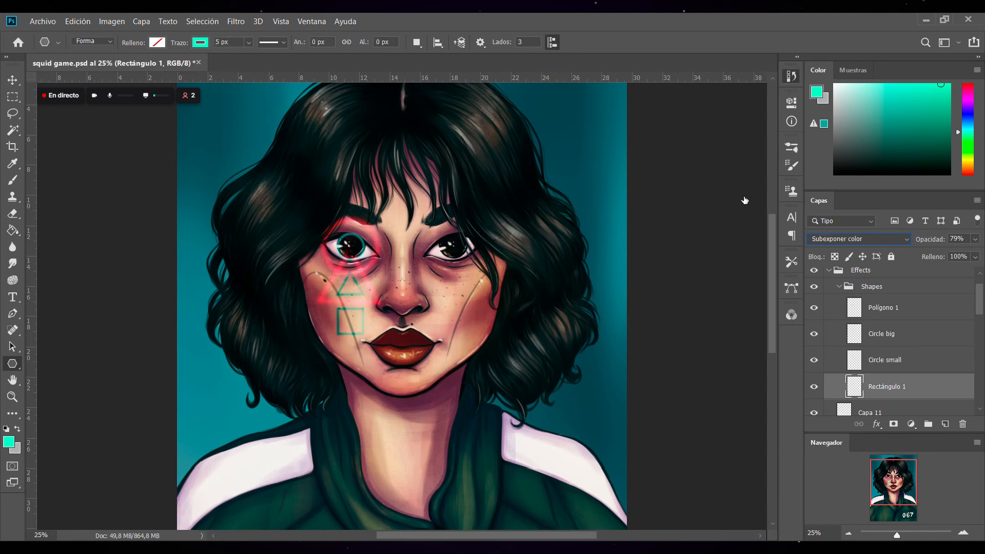
# Draw an unfilled square about 426 px wide over the left cheek with a 25 px turquoise outline, and apply a Gaussian blur smart filter.
pyautogui.click(931, 309)
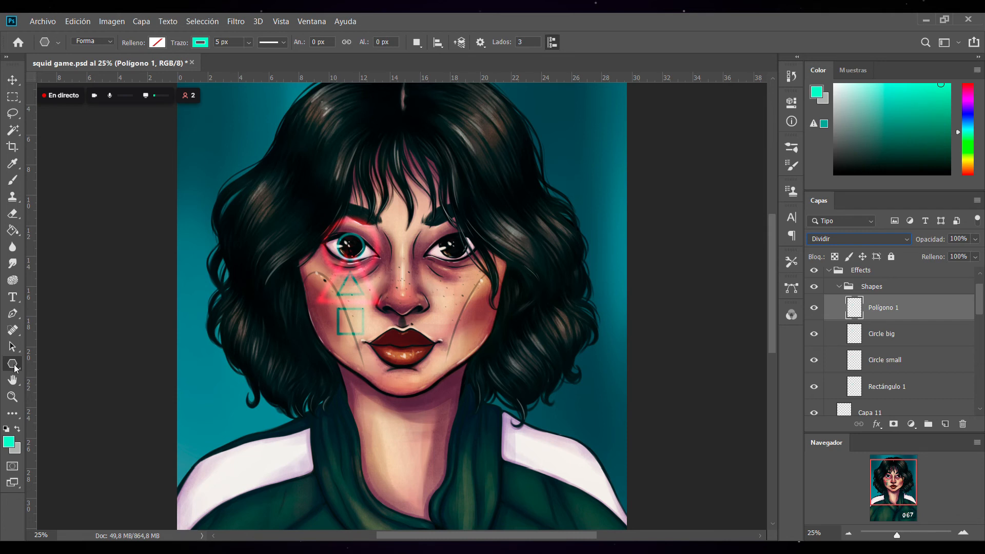
pyautogui.click(69, 364)
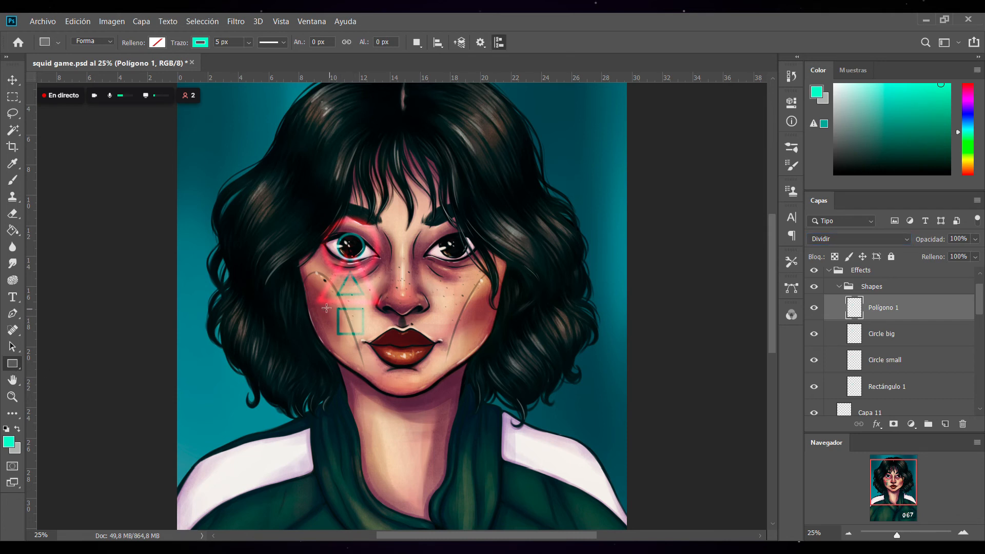
pyautogui.moveTo(319, 301); pyautogui.dragTo(345, 330)
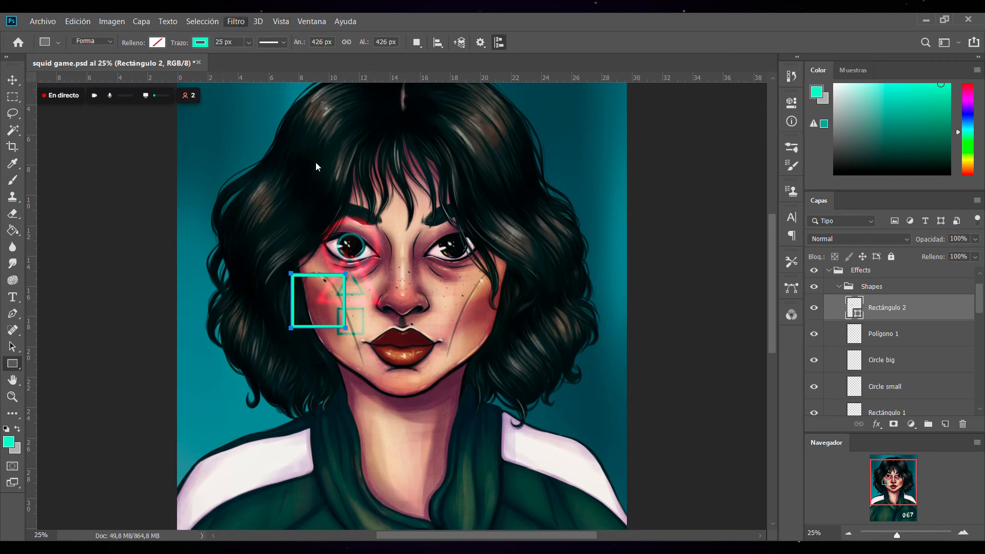
pyautogui.press('h')
pyautogui.click(831, 125)
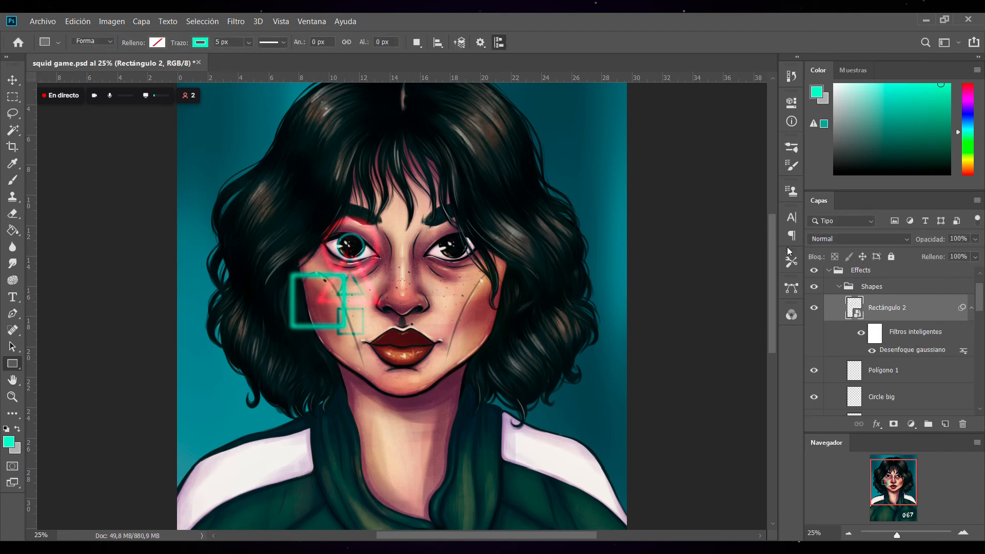
# Rasterize the Rectángulo 2 layer and move the large square around the small square on the left cheek.
pyautogui.hotkey('ctrl', 'z')
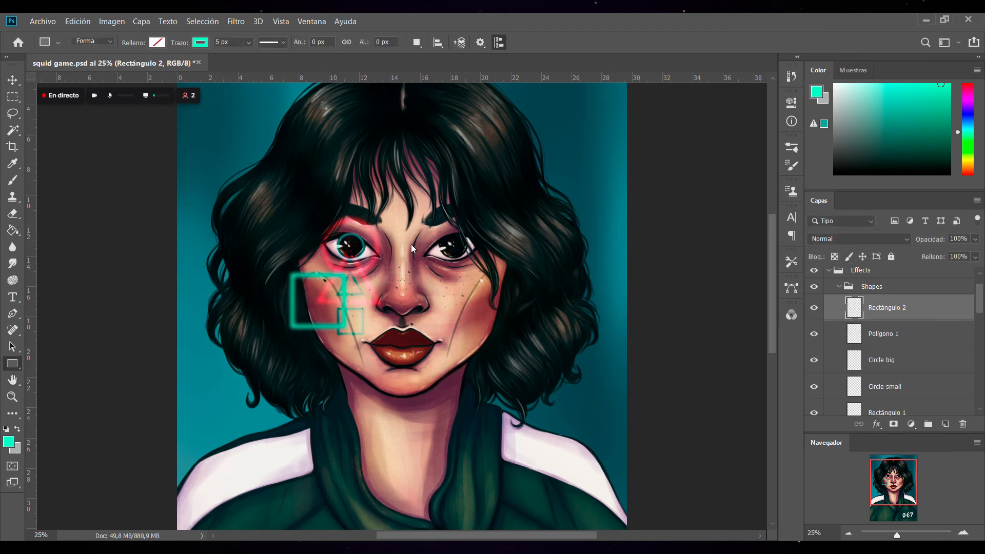
pyautogui.hotkey('ctrl', 't')
pyautogui.moveTo(330, 313); pyautogui.dragTo(362, 327)
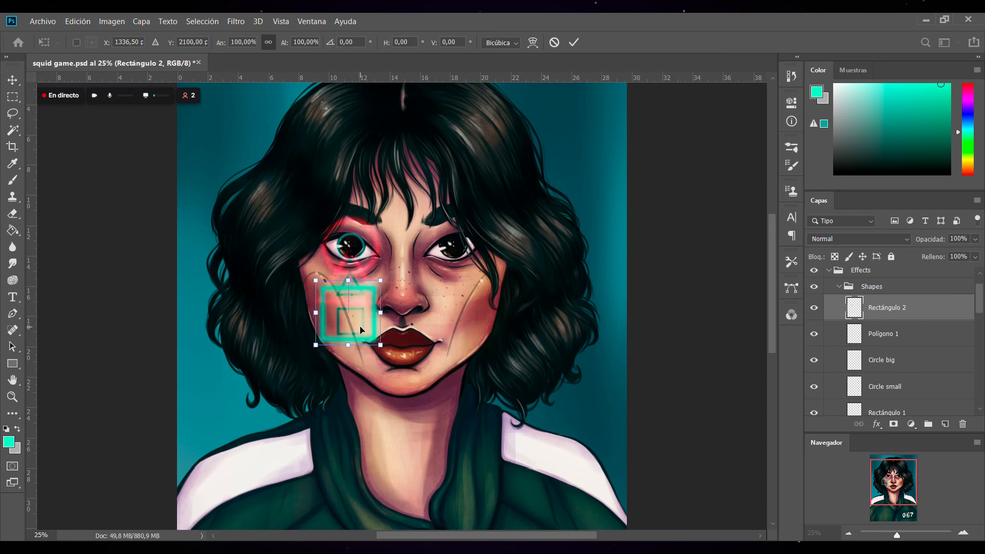
pyautogui.moveTo(371, 312); pyautogui.dragTo(371, 315)
pyautogui.press('Return')
pyautogui.press('u')
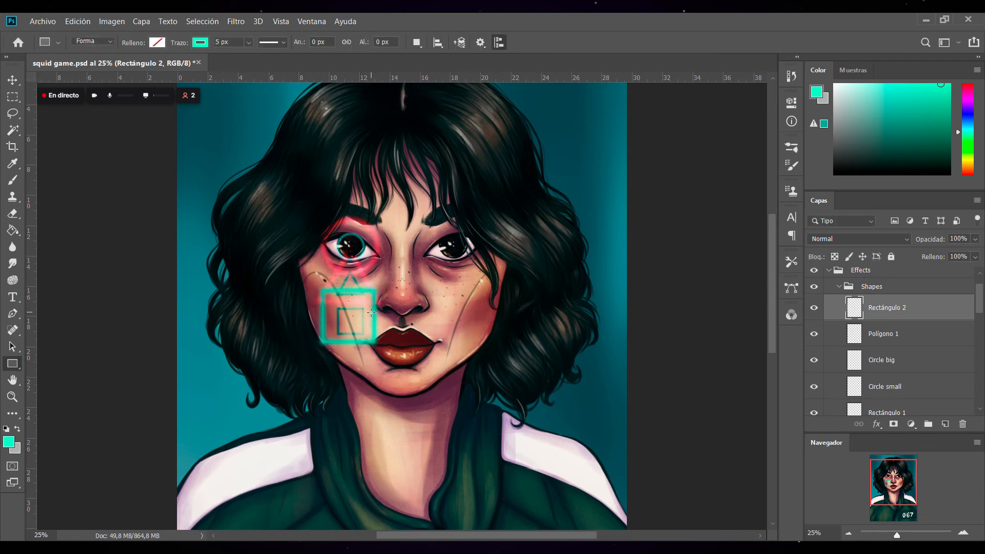
# Set the Rectángulo 2 layer's blend mode to Dividir.
pyautogui.click(863, 240)
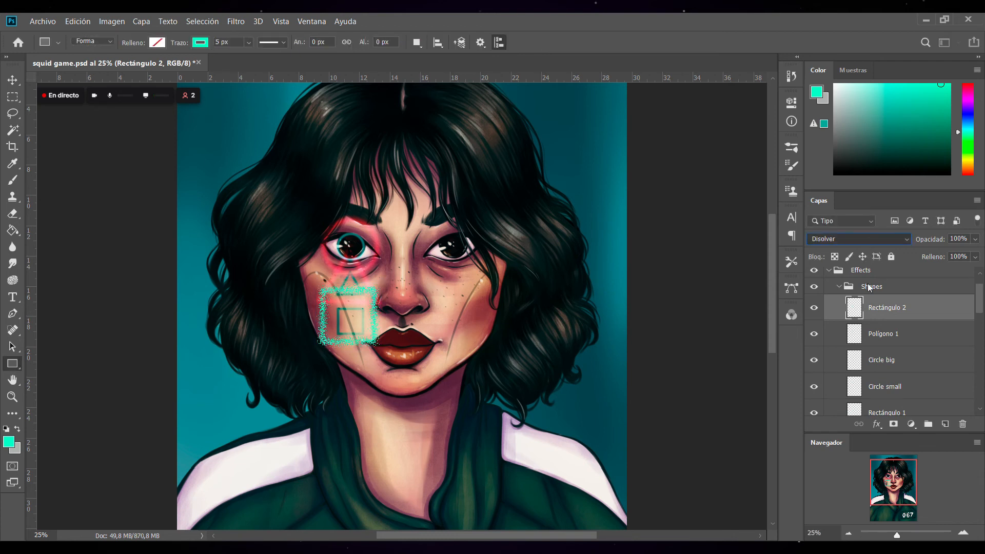
pyautogui.click(839, 451)
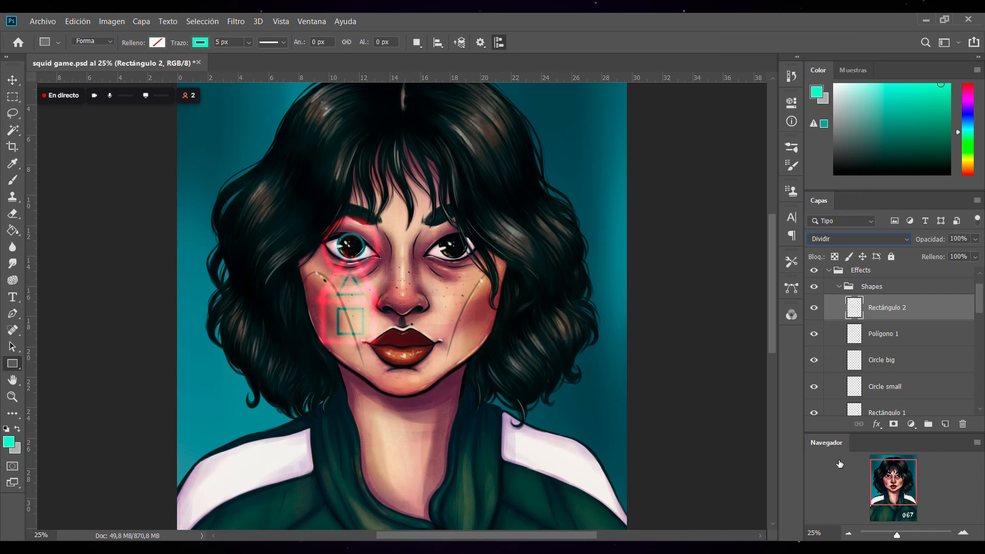
# Set the Polígono 1 layer's blend mode to Sobreexpos. lineal (Añadir).
pyautogui.click(906, 336)
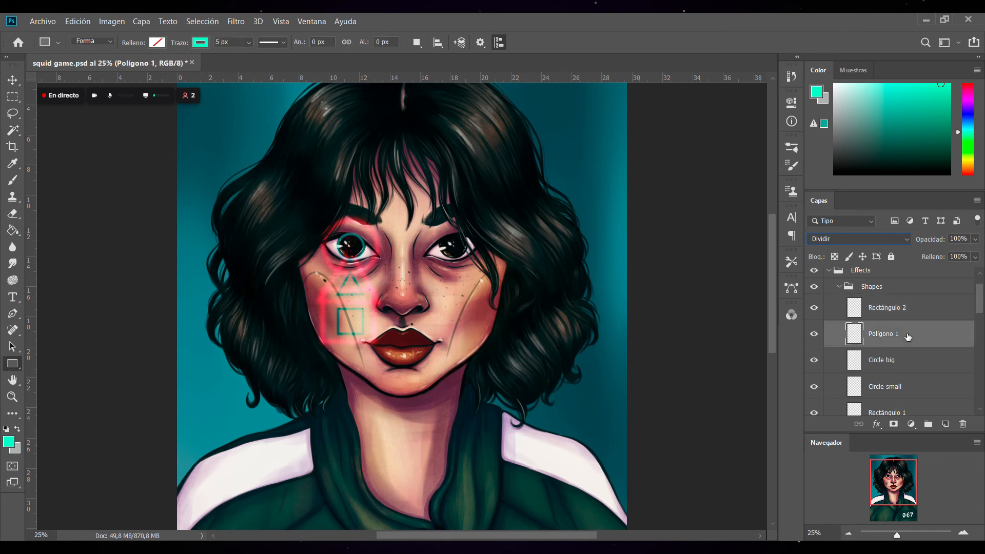
pyautogui.scroll(10, 894, 240)
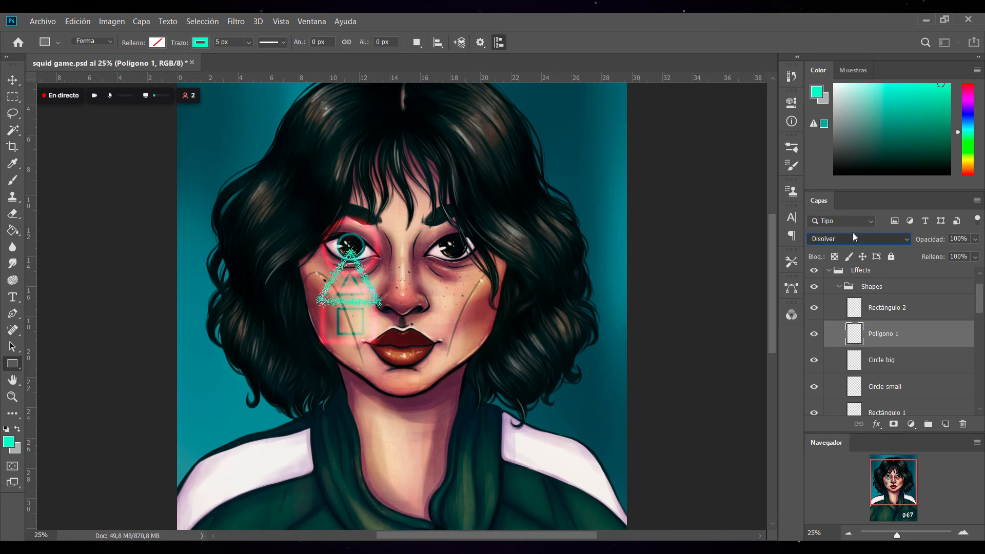
pyautogui.click(853, 353)
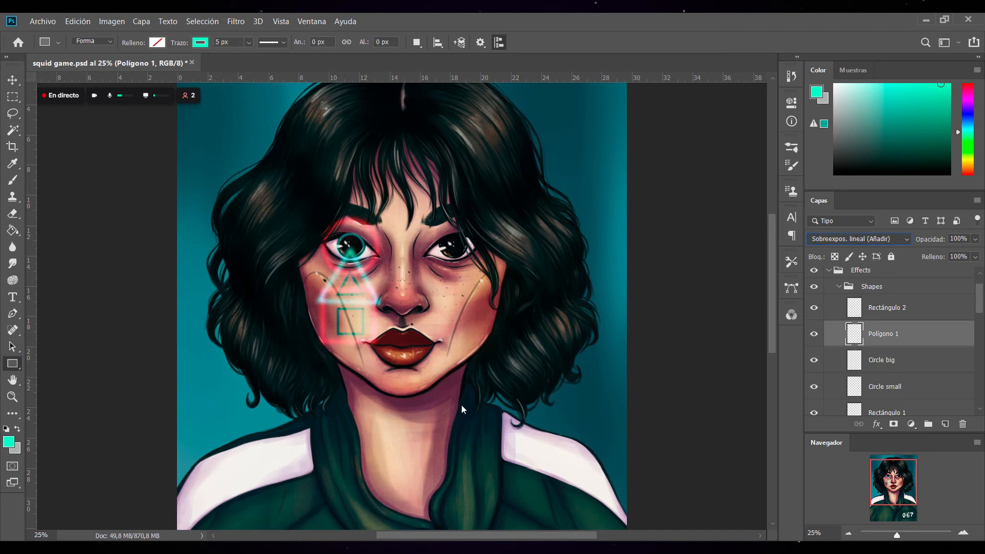
# Scale the large triangle down to about 85% around the small triangle and lower the Polígono 1 layer's opacity to 63%.
pyautogui.hotkey('ctrl', 't')
pyautogui.moveTo(384, 308); pyautogui.dragTo(358, 280)
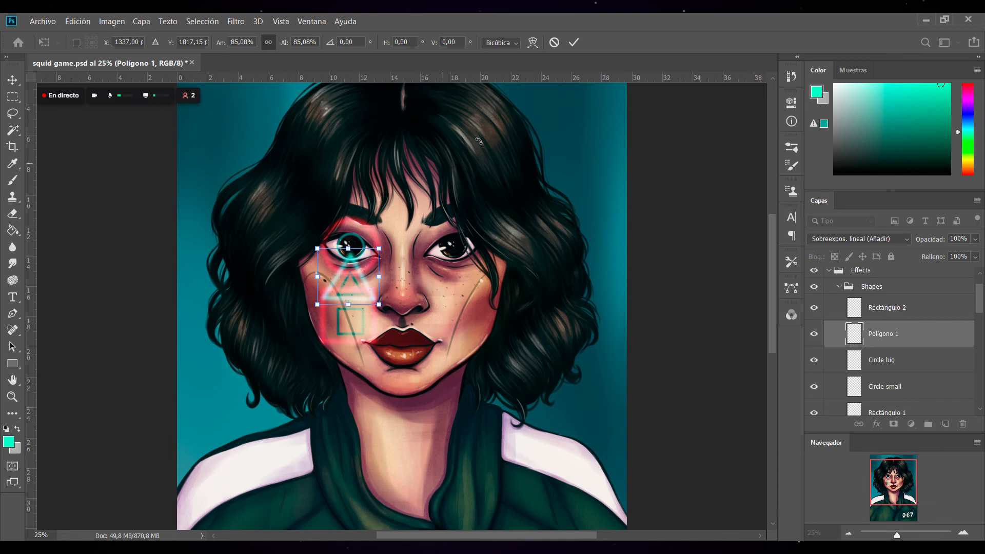
pyautogui.click(575, 43)
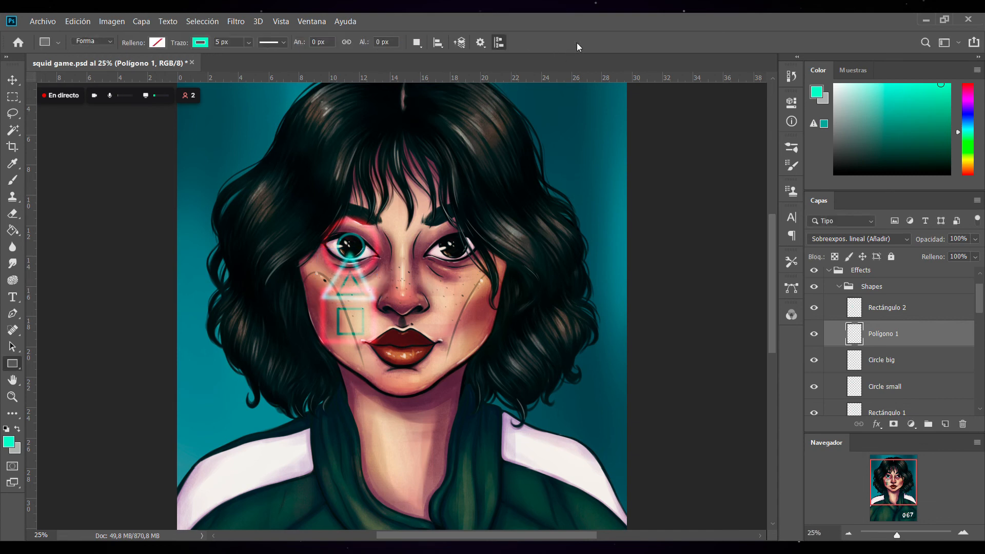
pyautogui.moveTo(975, 239); pyautogui.dragTo(957, 258)
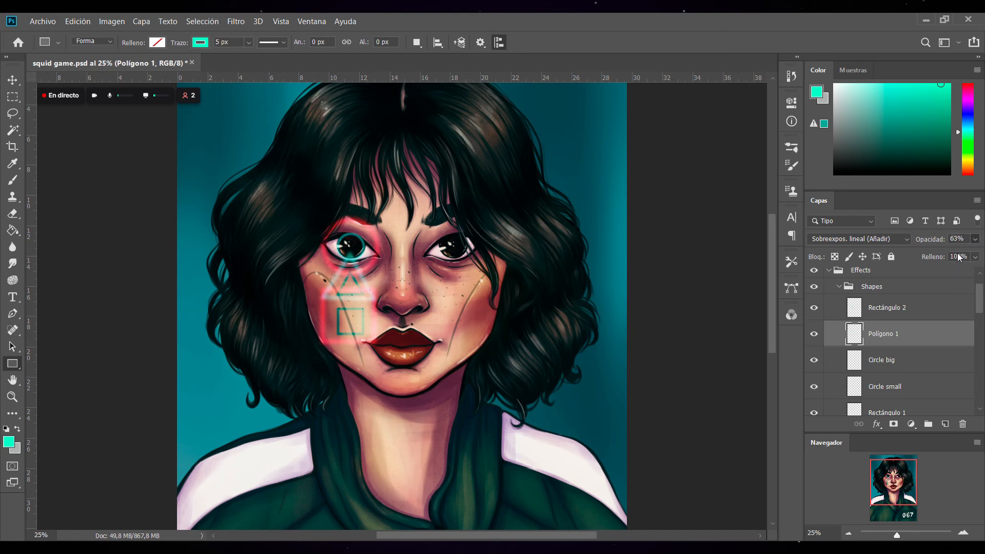
# Try a duplicate of the Circle big layer placed over the left eye, and delete the copy.
pyautogui.click(909, 361)
pyautogui.click(920, 316)
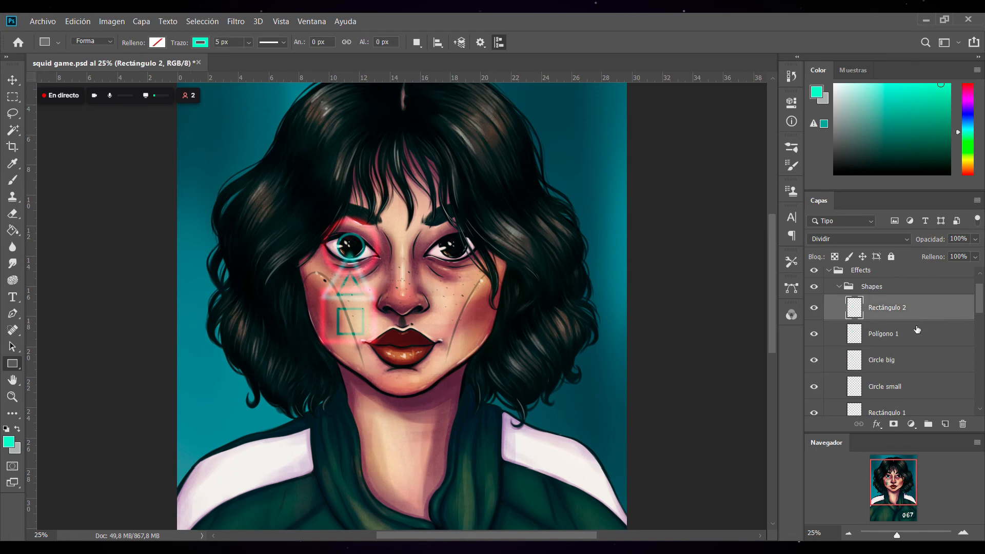
pyautogui.click(908, 365)
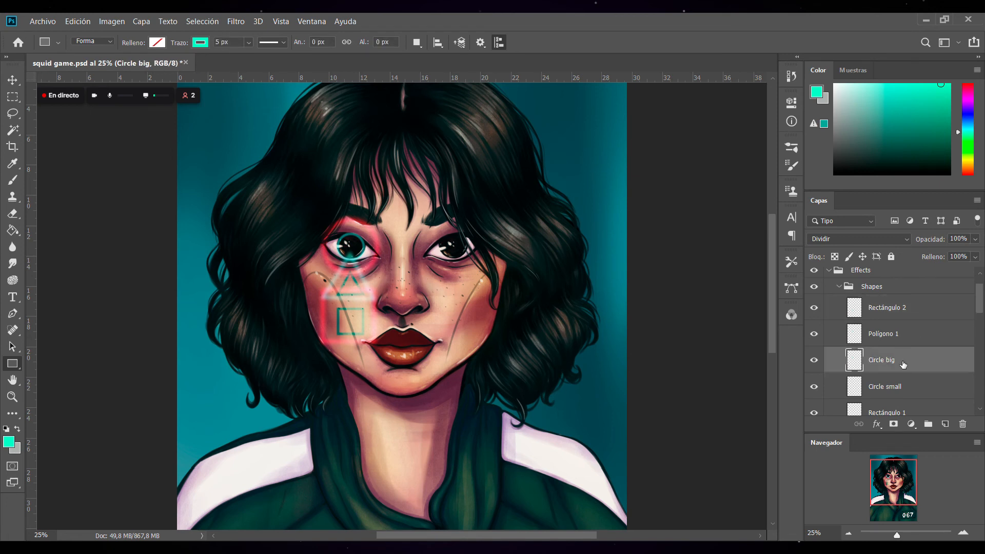
pyautogui.click(910, 313)
pyautogui.click(909, 363)
pyautogui.hotkey('ctrl', 'j')
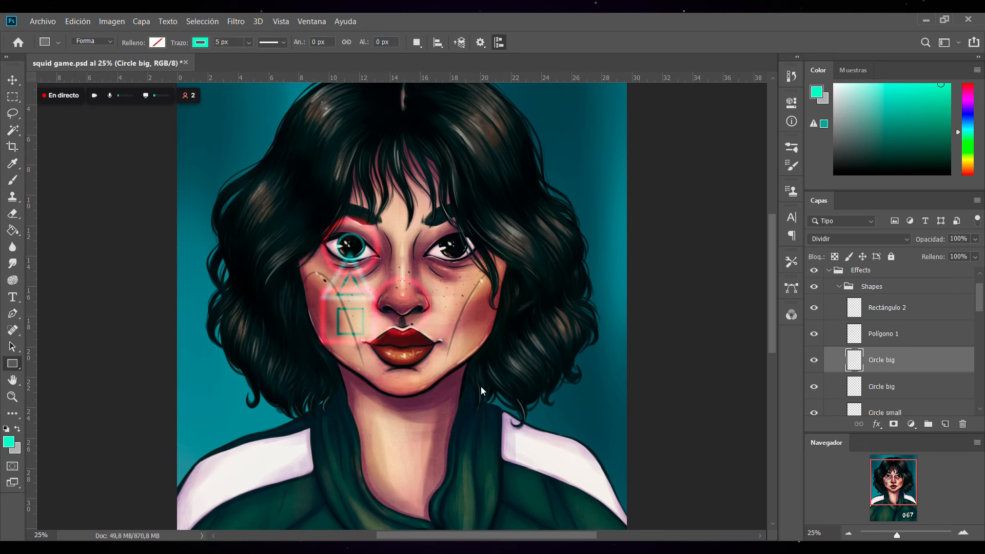
pyautogui.hotkey('ctrl', 't')
pyautogui.moveTo(417, 305); pyautogui.dragTo(371, 258)
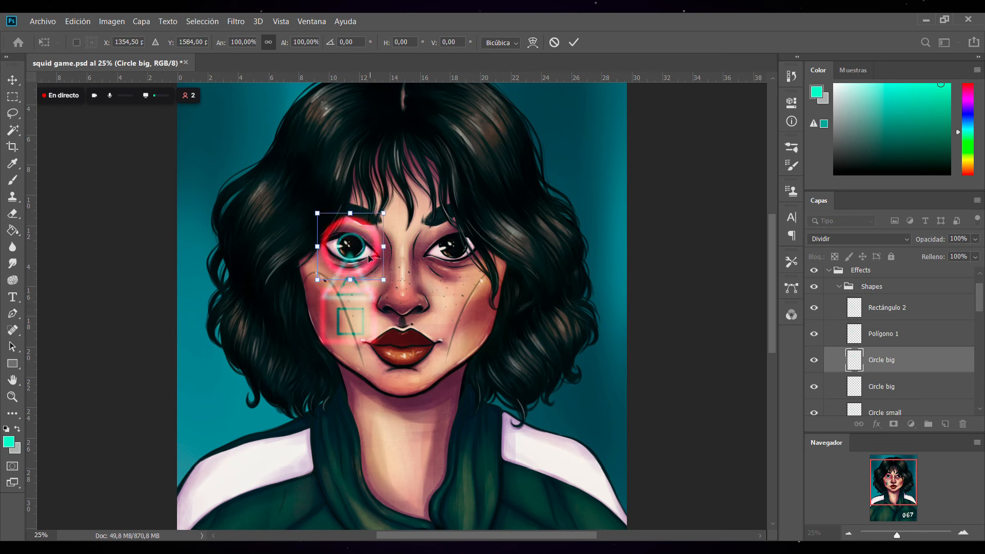
pyautogui.click(574, 42)
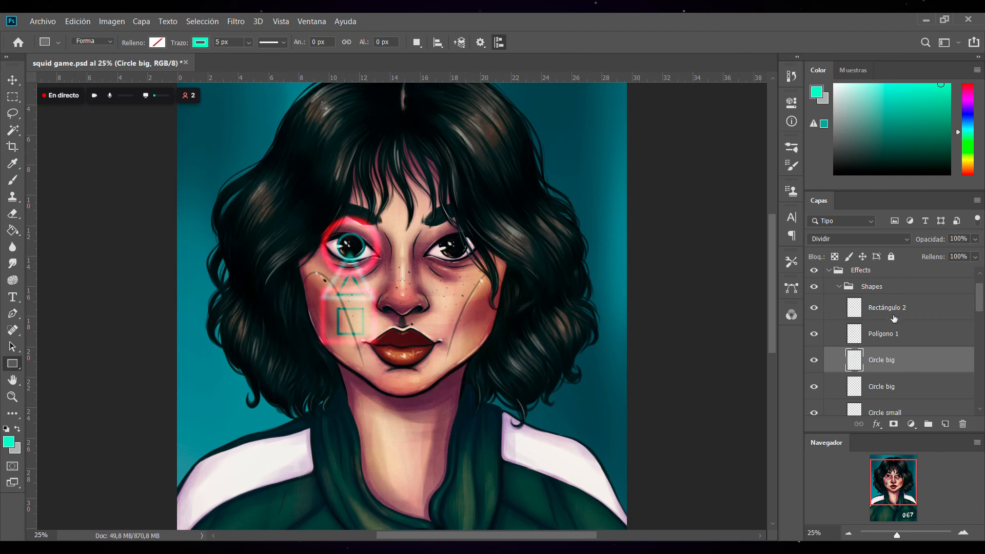
pyautogui.press('Delete')
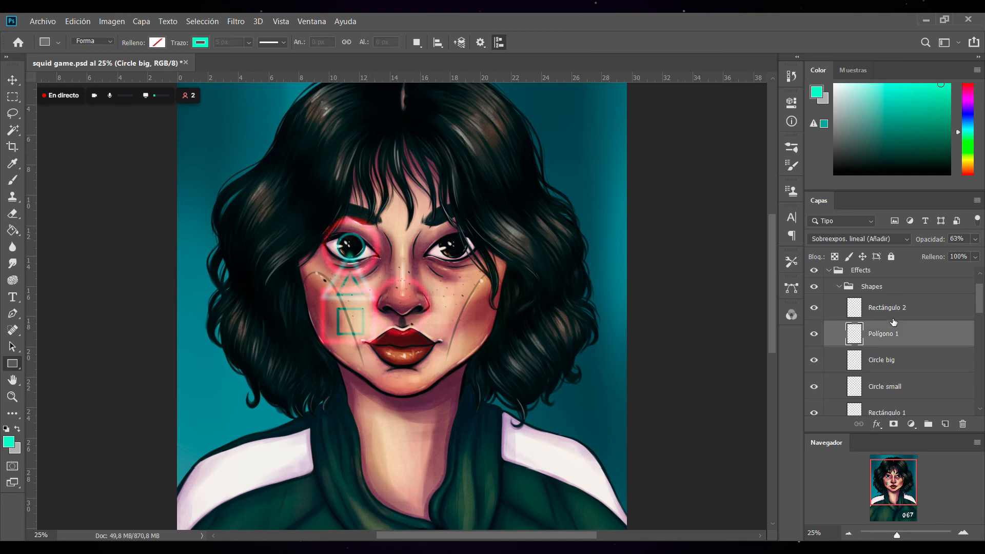
# Duplicate the Circle big layer in place, try 73% opacity on the copy, compare with it hidden, and delete it.
pyautogui.click(903, 362)
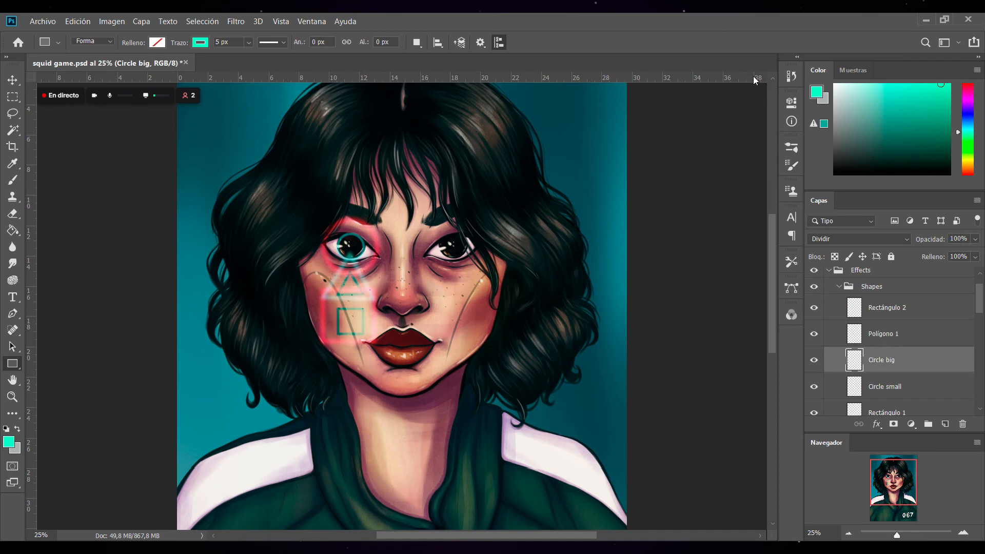
pyautogui.hotkey('ctrl', 'j')
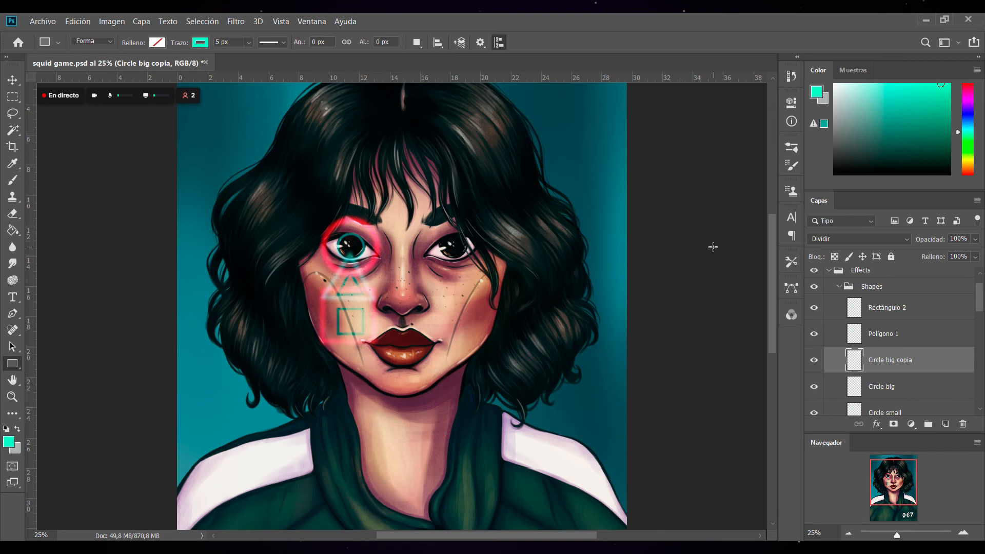
pyautogui.press('7')
pyautogui.press('3')
pyautogui.click(816, 360)
pyautogui.click(819, 364)
pyautogui.press('Delete')
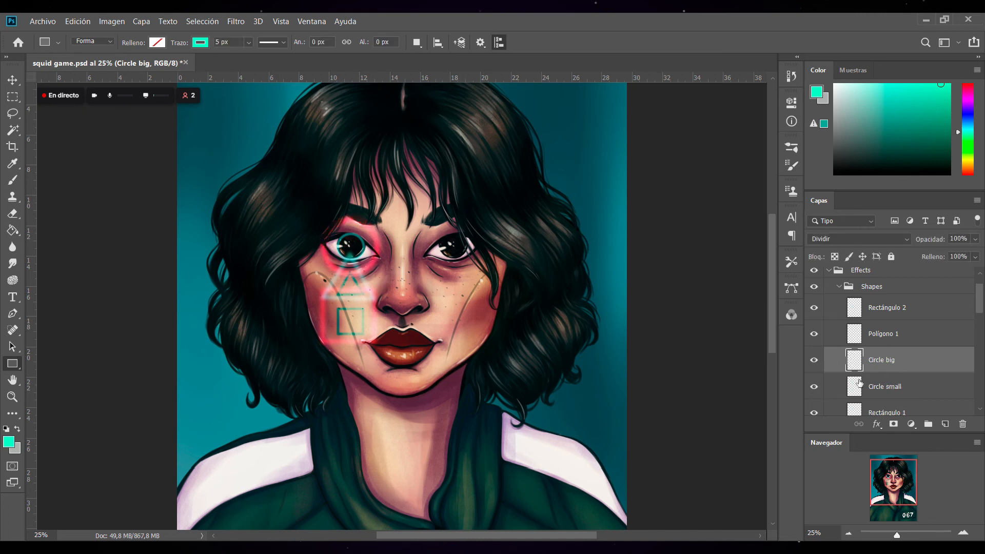
# Restore the Circle big copia layer, try 70% opacity on it and 95% on Circle big, and delete the copy.
pyautogui.hotkey('ctrl', 'z')
pyautogui.click(916, 384)
pyautogui.click(916, 368)
pyautogui.click(910, 386)
pyautogui.click(915, 369)
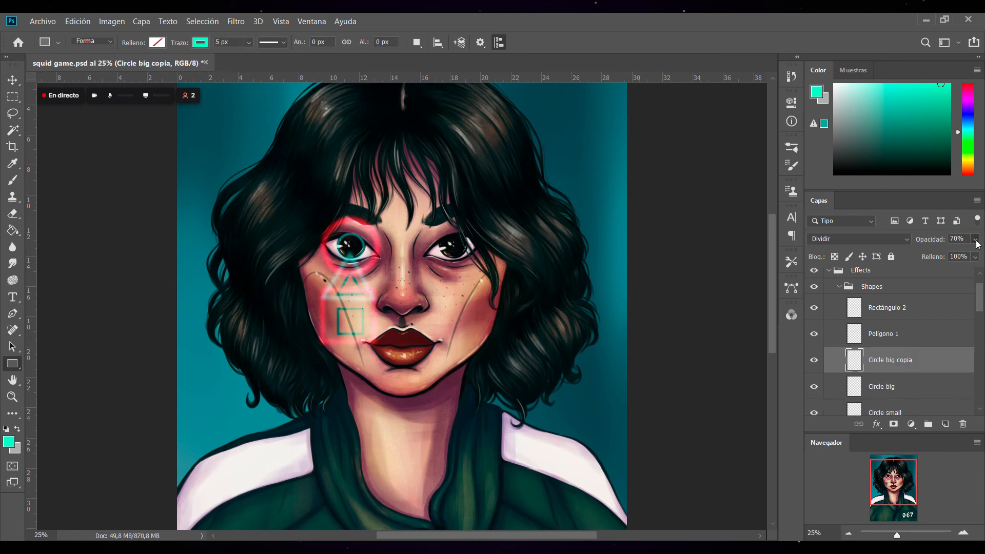
pyautogui.click(899, 387)
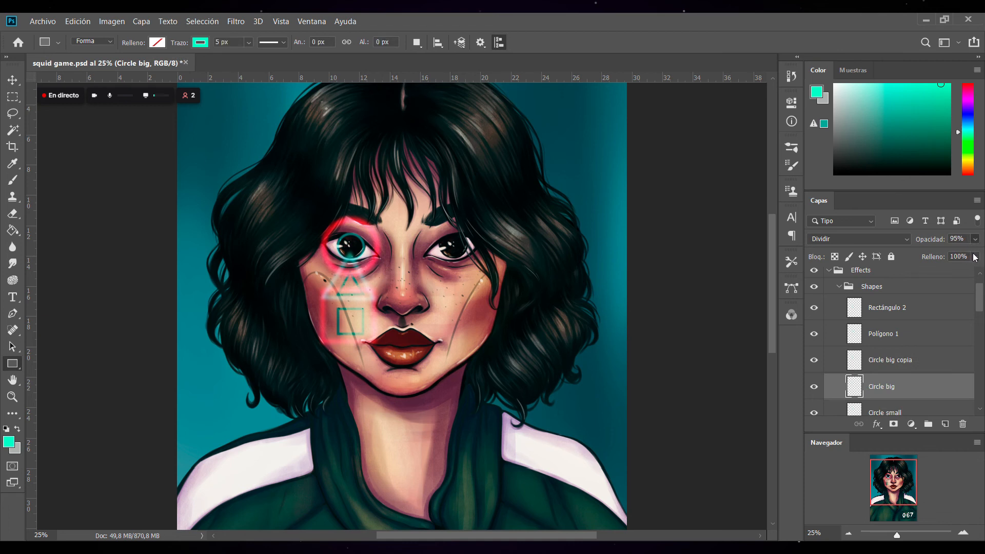
pyautogui.click(892, 361)
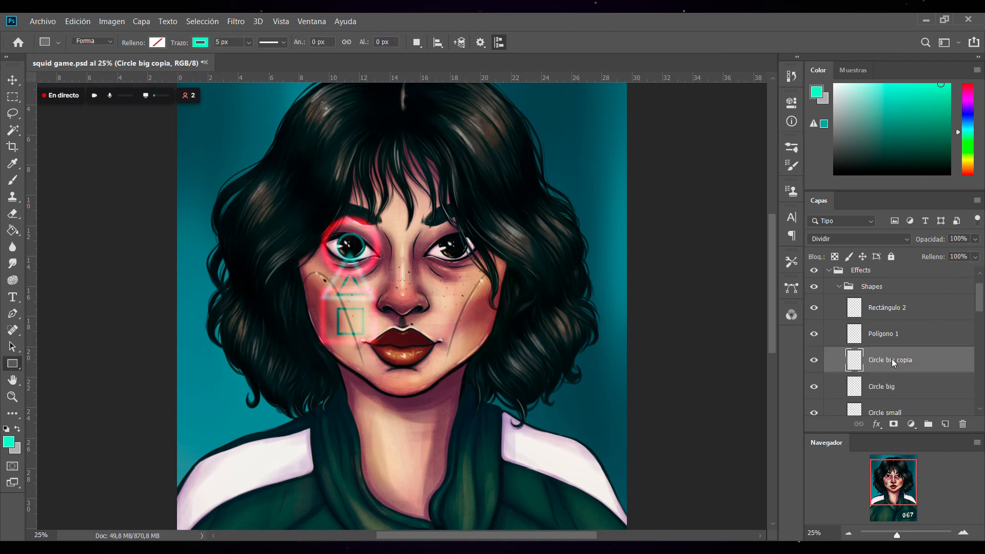
pyautogui.press('Delete')
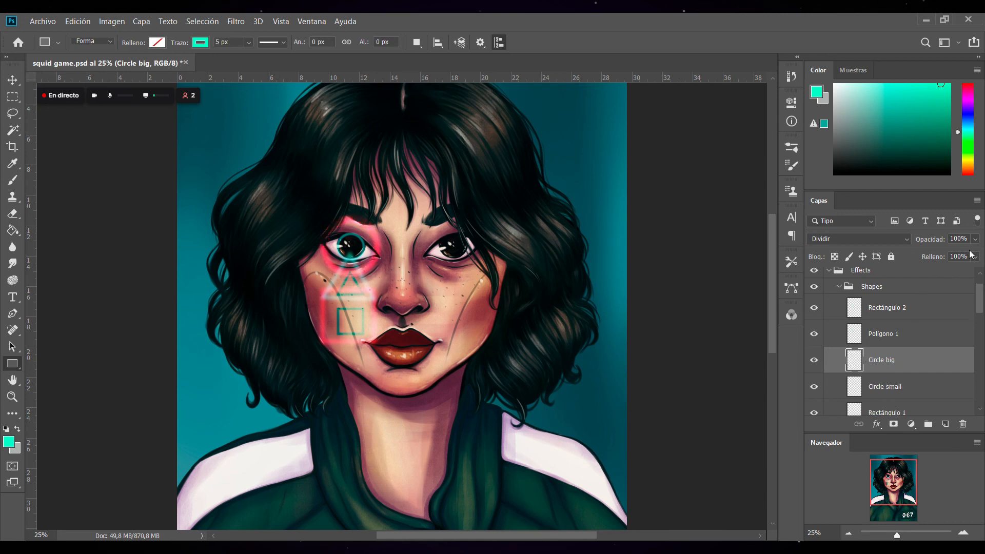
# Set the Circle big layer's opacity to 97%.
pyautogui.press('9')
pyautogui.press('9')
pyautogui.press('9')
pyautogui.press('7')
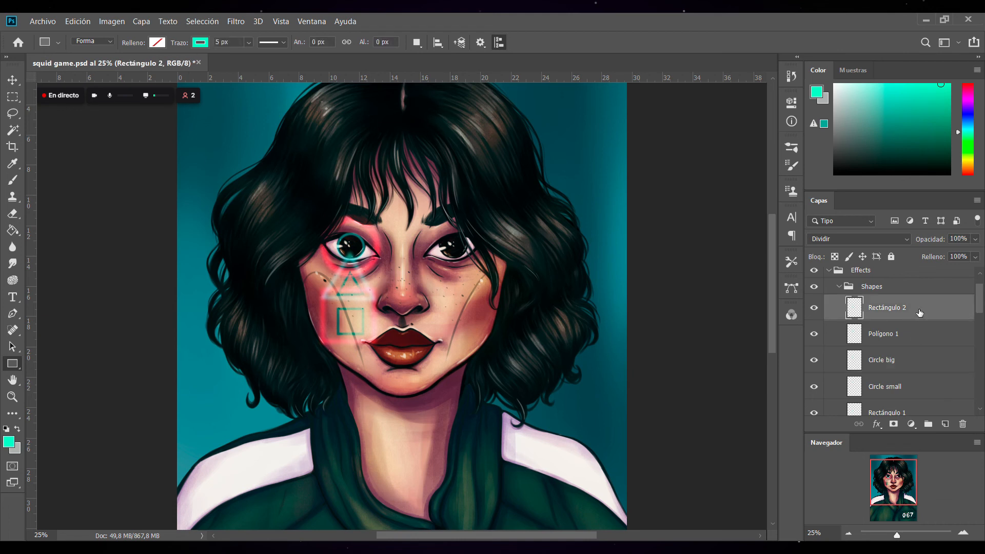
# Try a duplicate of the Polígono 1 layer to strengthen the triangle's glow, and undo it.
pyautogui.click(913, 334)
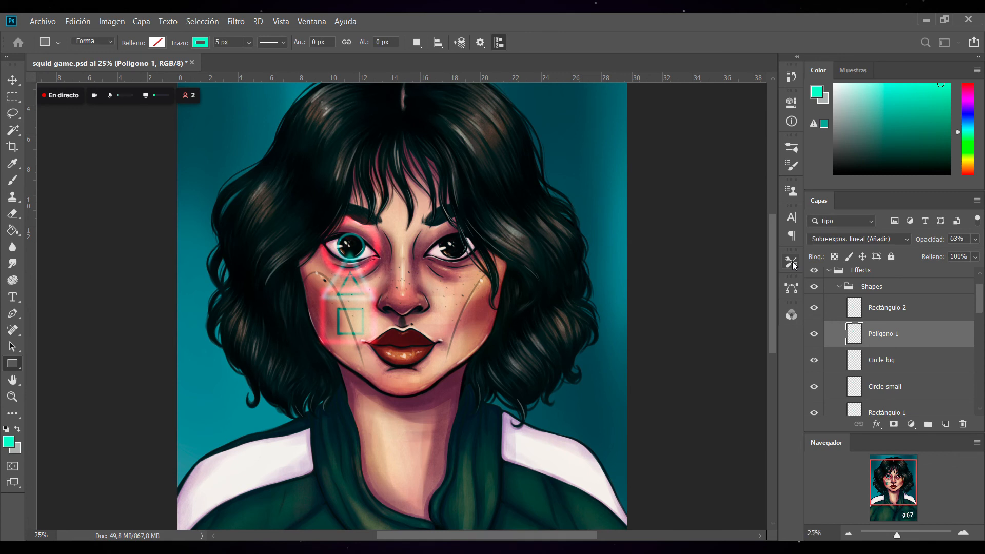
pyautogui.hotkey('ctrl', 'j')
pyautogui.hotkey('ctrl', 'z')
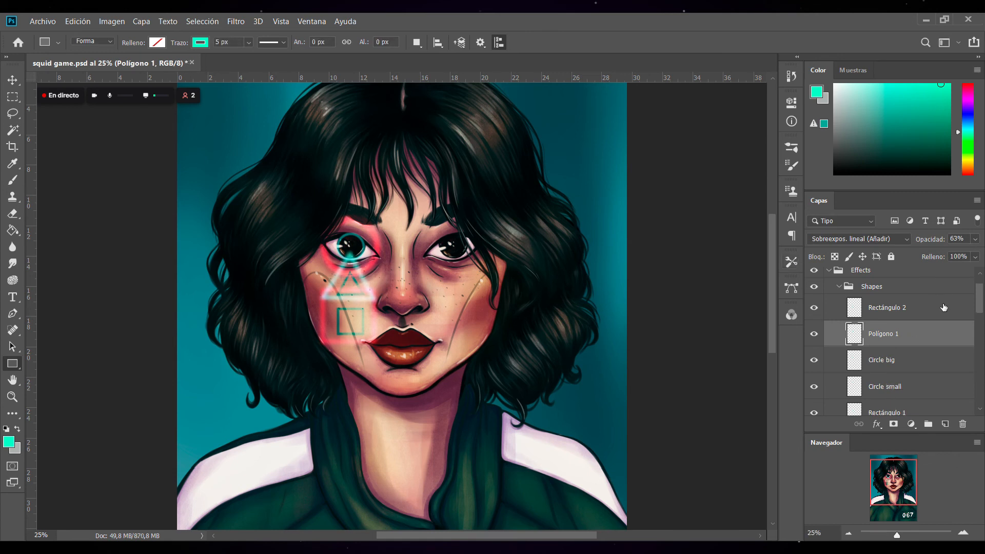
# Try a duplicate of the Rectángulo 2 layer and hide the copy to compare the square's glow.
pyautogui.click(904, 309)
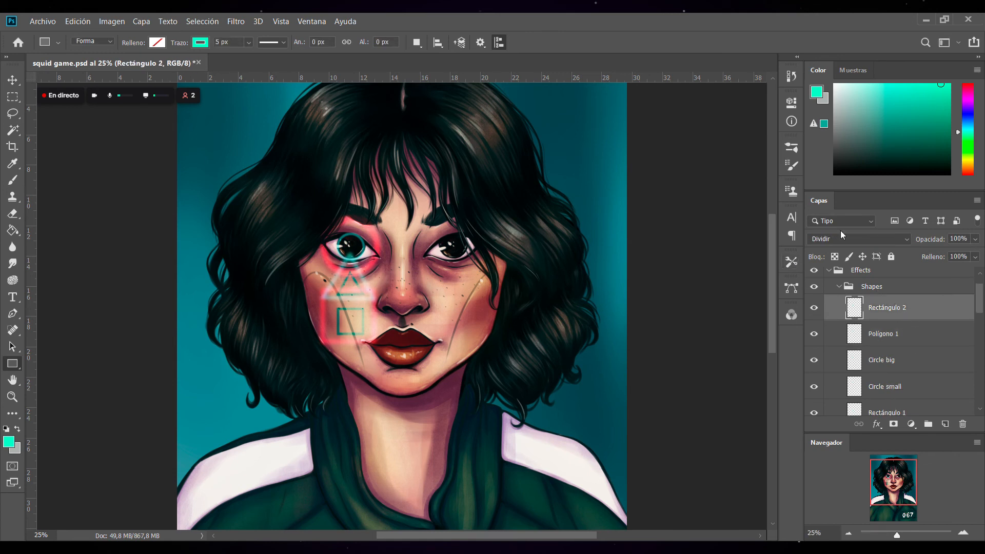
pyautogui.click(752, 74)
pyautogui.hotkey('ctrl', 'j')
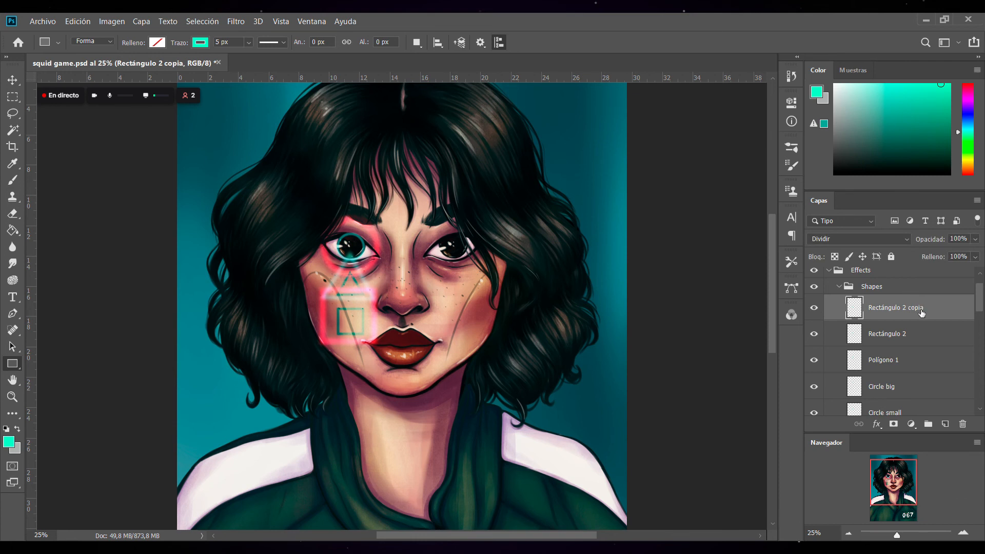
pyautogui.hotkey('ctrl', 'alt', 'f')
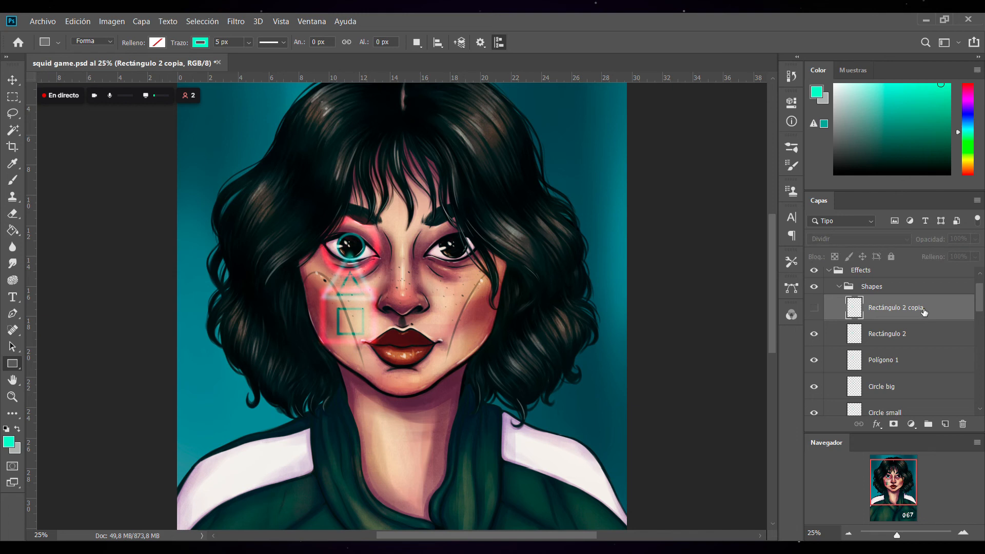
# Undo the Rectángulo 2 duplicate, the Circle big opacity change and the Circle big duplicate.
pyautogui.hotkey('ctrl', 'z')
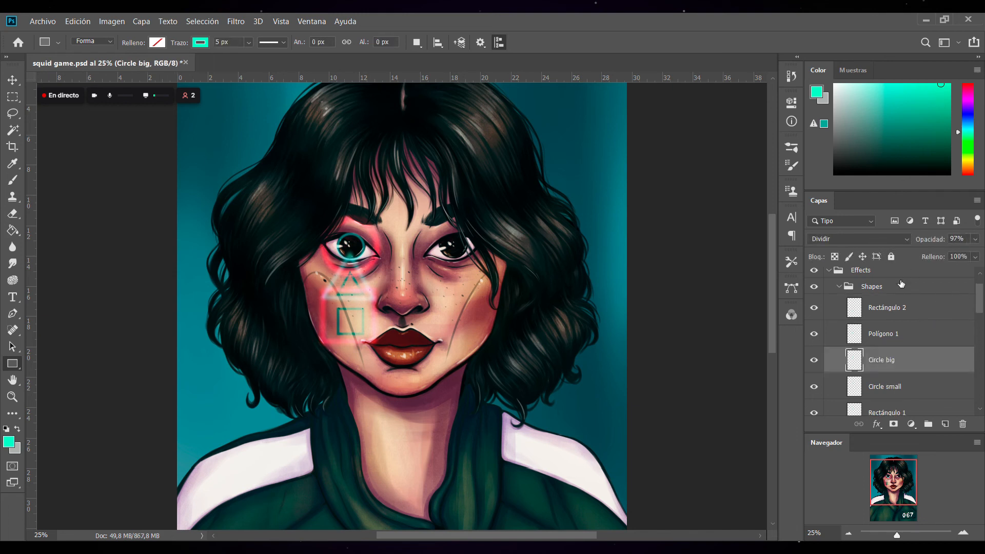
pyautogui.hotkey('ctrl', 'z')
pyautogui.hotkey('ctrl', 'z')
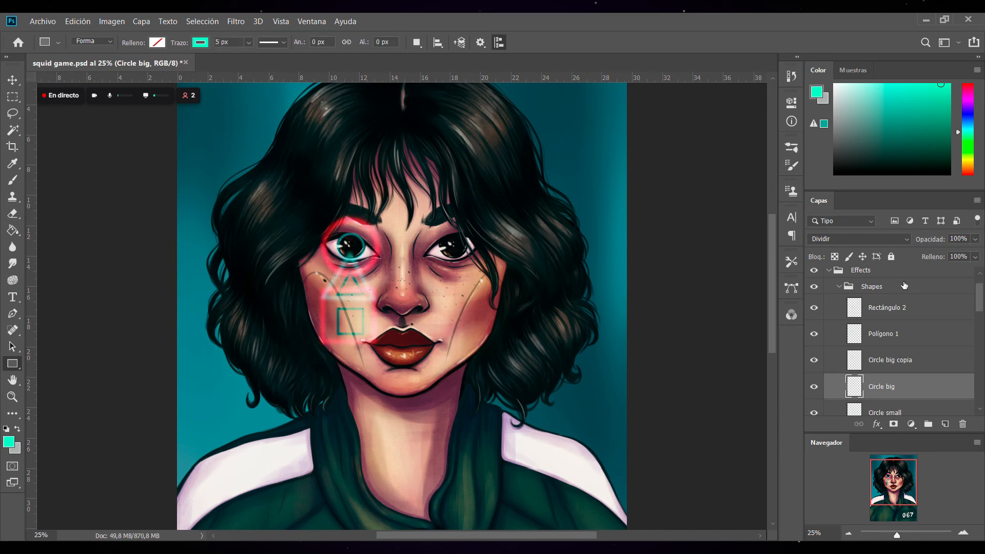
pyautogui.hotkey('ctrl', 'z')
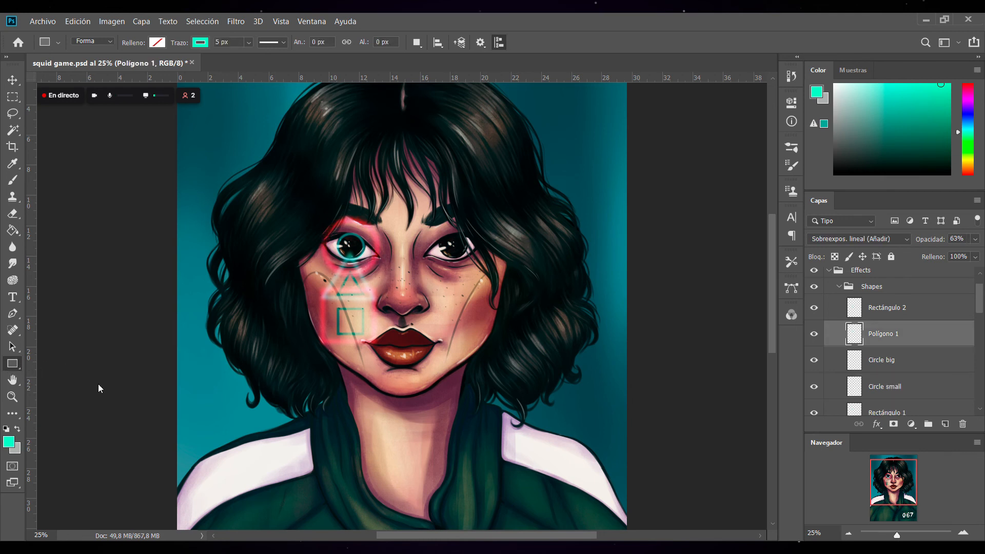
# Draw a new turquoise circle outline about 456 px wide around the portrait's left eye.
pyautogui.hotkey('shift', 'u')
pyautogui.moveTo(319, 211); pyautogui.dragTo(379, 269)
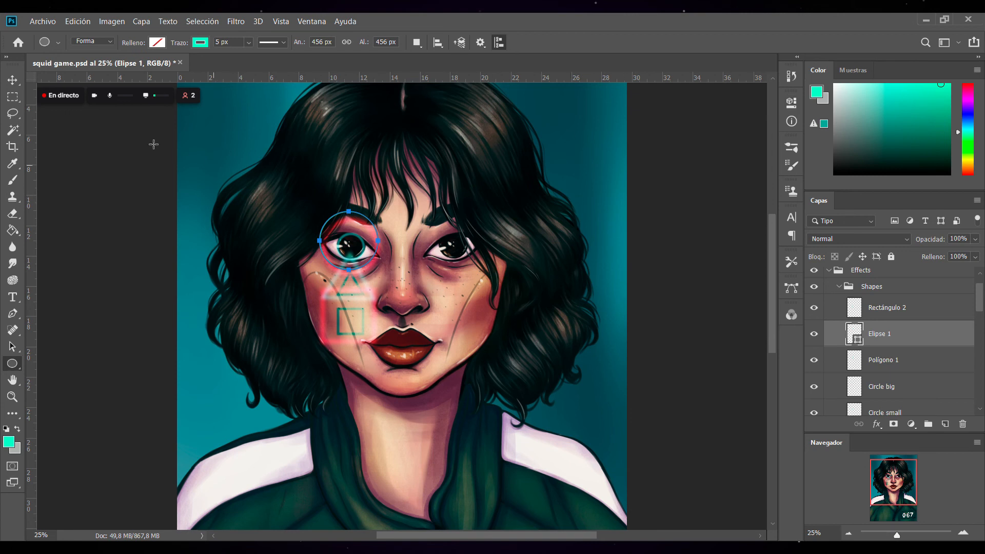
pyautogui.click(12, 80)
pyautogui.click(380, 248)
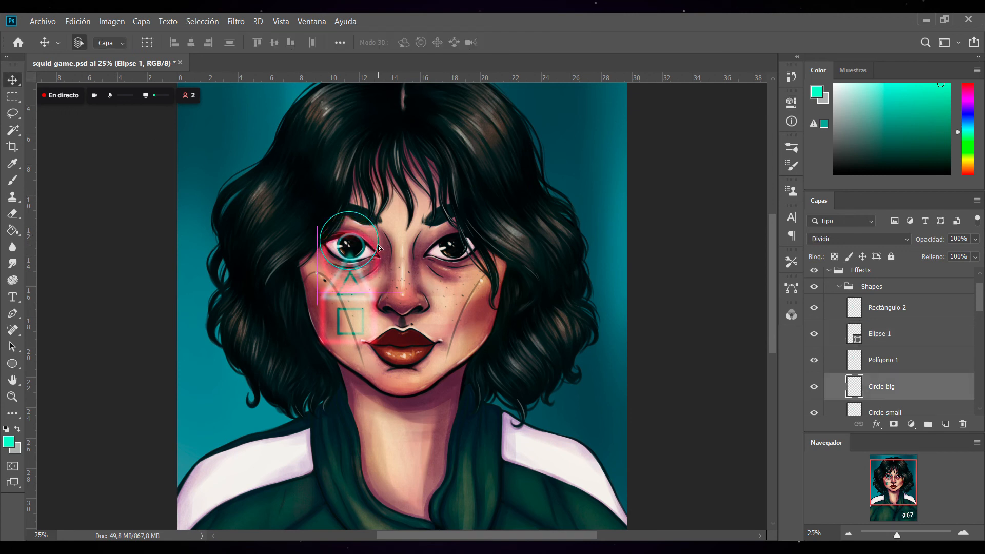
pyautogui.click(12, 96)
pyautogui.hotkey('ctrl', 't')
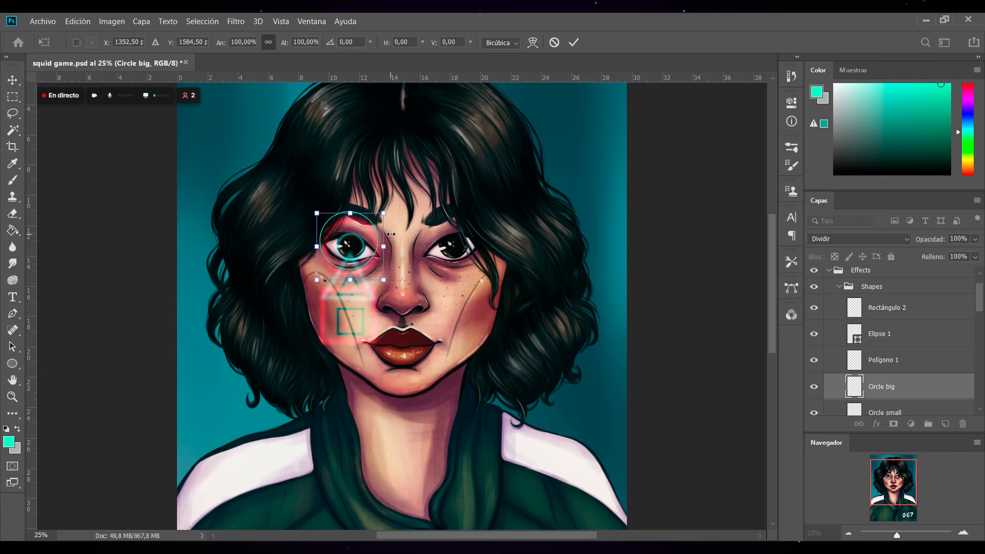
pyautogui.press('Return')
# Scale the new Elipse 1 circle to 97.15% and centre it on the left eye.
pyautogui.click(842, 307)
pyautogui.click(844, 333)
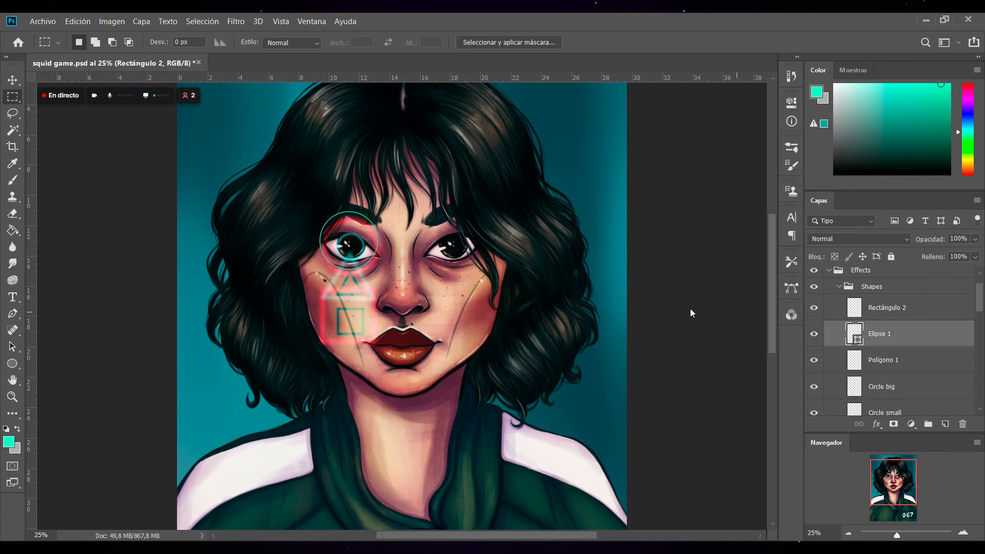
pyautogui.hotkey('ctrl', 't')
pyautogui.moveTo(369, 245); pyautogui.dragTo(377, 274)
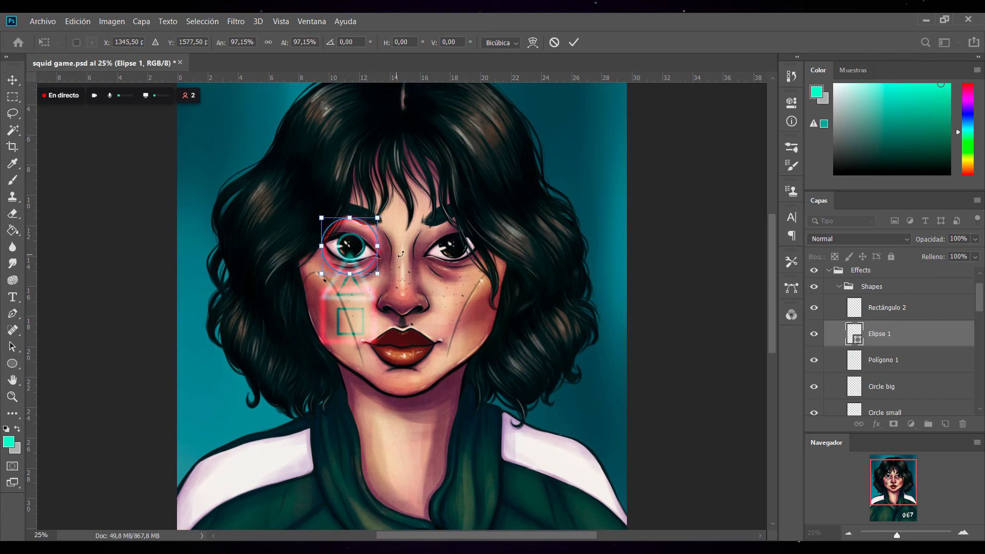
pyautogui.press('m')
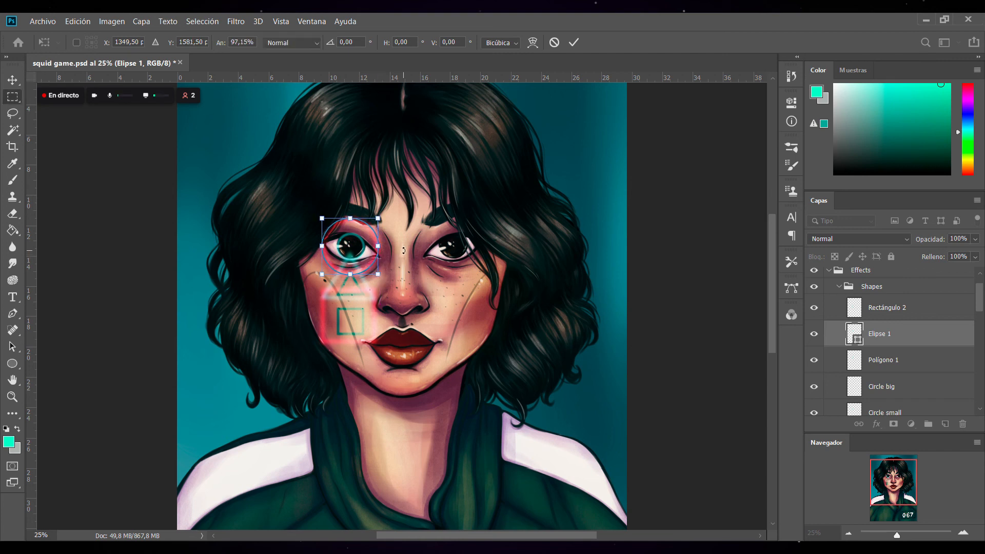
# Set the Elipse 1 layer's blend mode to Dividir and give it a rasterized Gaussian blur.
pyautogui.click(875, 240)
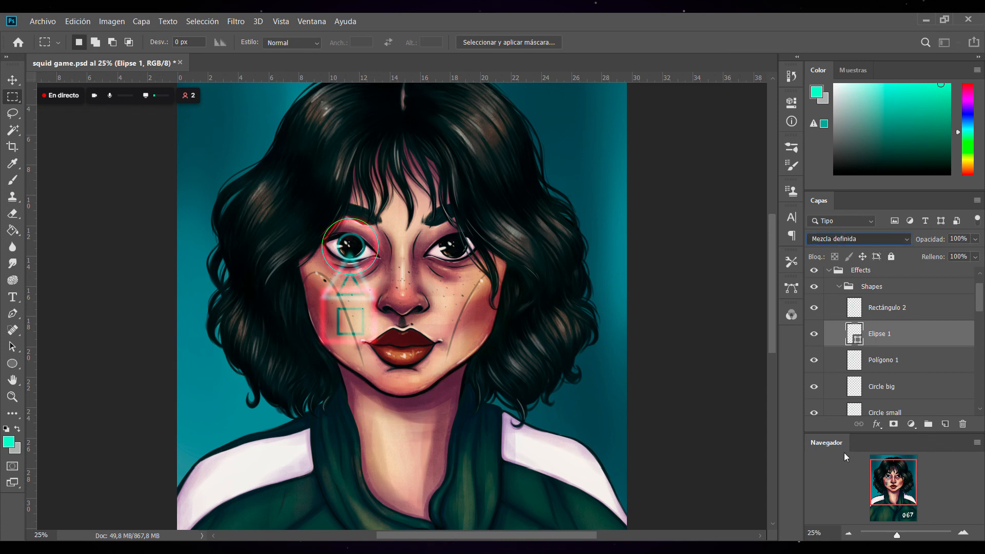
pyautogui.click(838, 478)
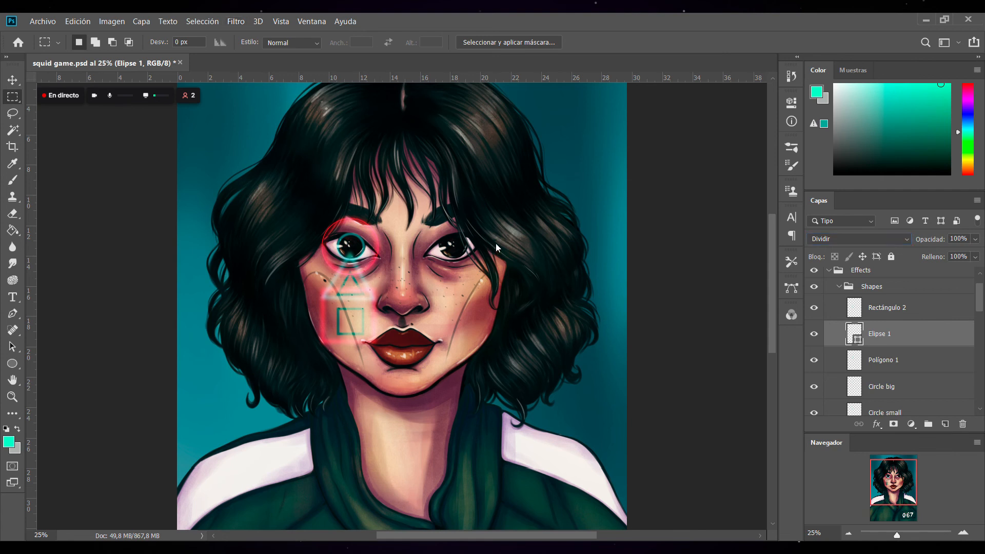
pyautogui.press('space')
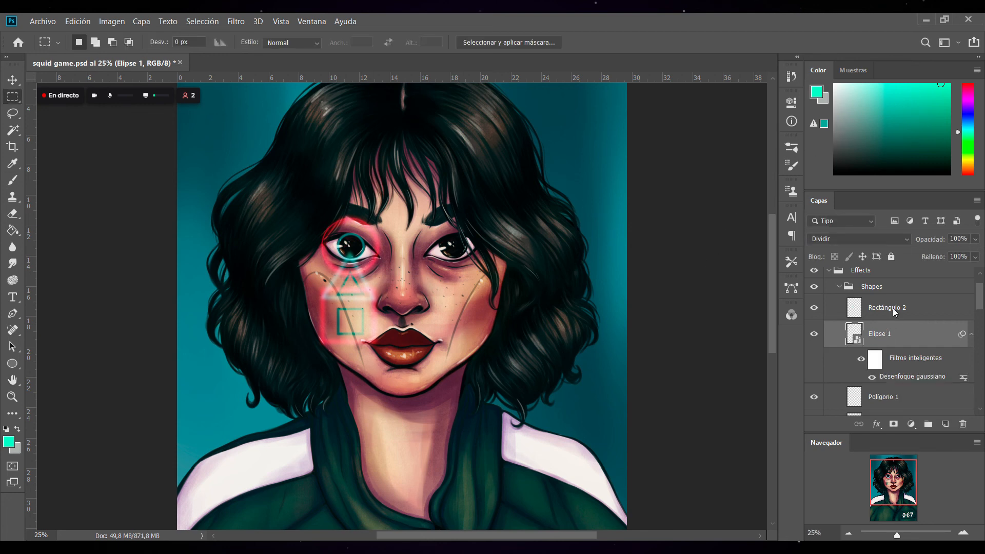
pyautogui.click(763, 247)
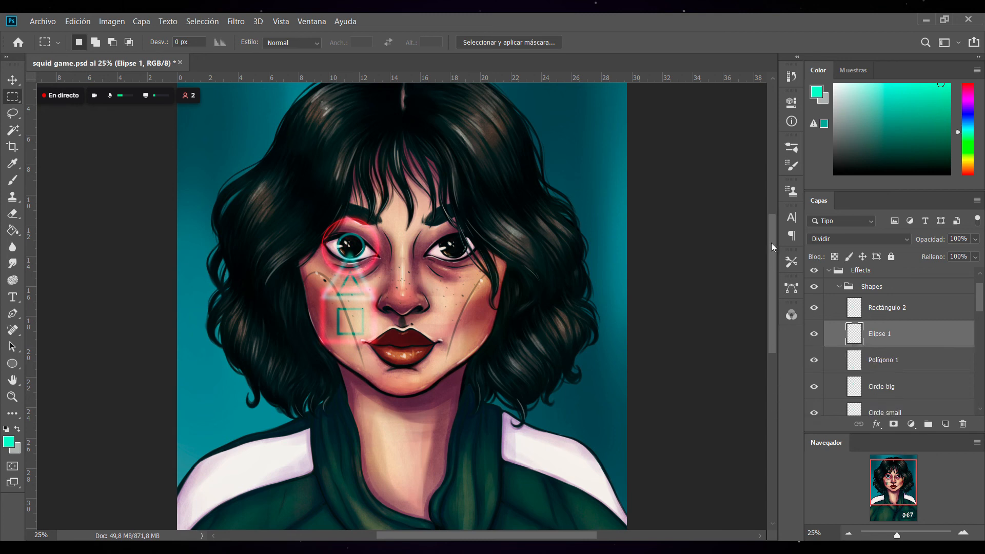
# Compare the eye with the blurred Elipse 1 circle hidden and shown, and scale the circle to 93.81%.
pyautogui.click(818, 337)
pyautogui.click(818, 337)
pyautogui.hotkey('ctrl', 't')
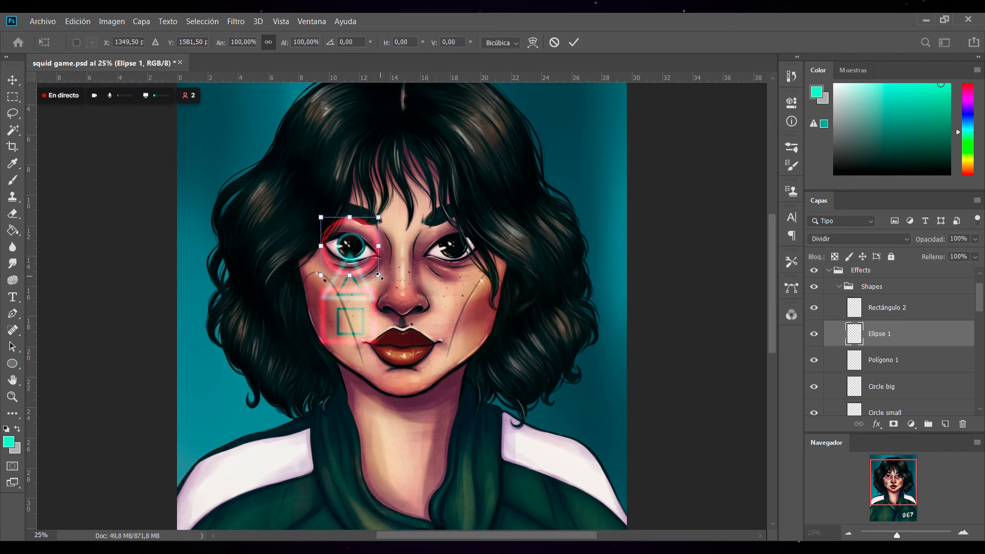
pyautogui.moveTo(381, 277); pyautogui.dragTo(356, 254)
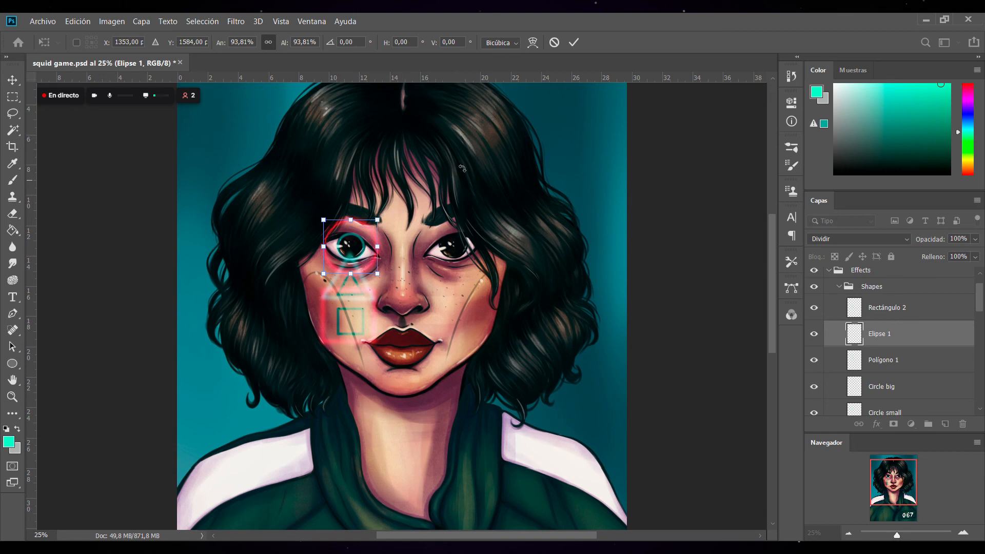
pyautogui.click(574, 42)
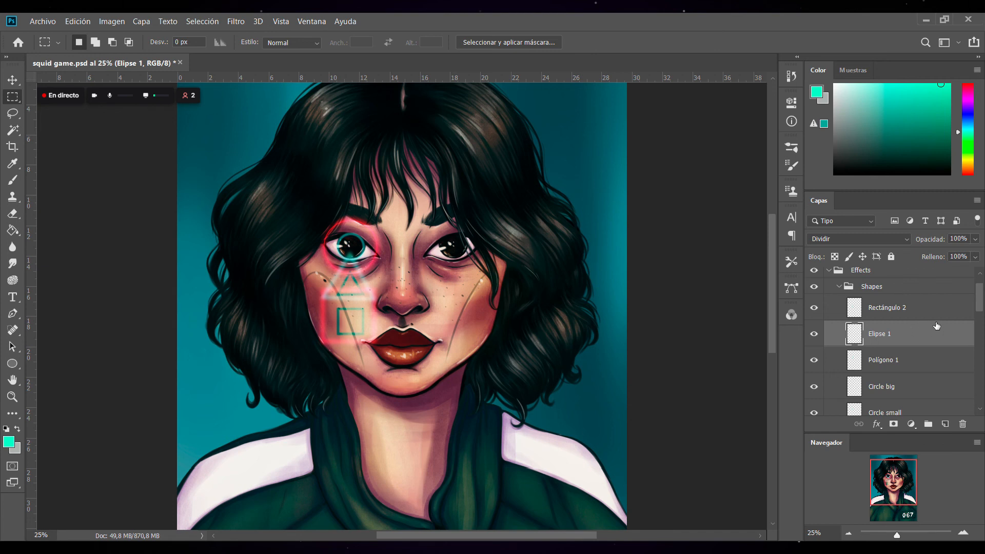
# Move the Elipse 1 layer below Polígono 1, and undo a trial deletion of it.
pyautogui.scroll(-2, 913, 318)
pyautogui.moveTo(909, 285); pyautogui.dragTo(908, 325)
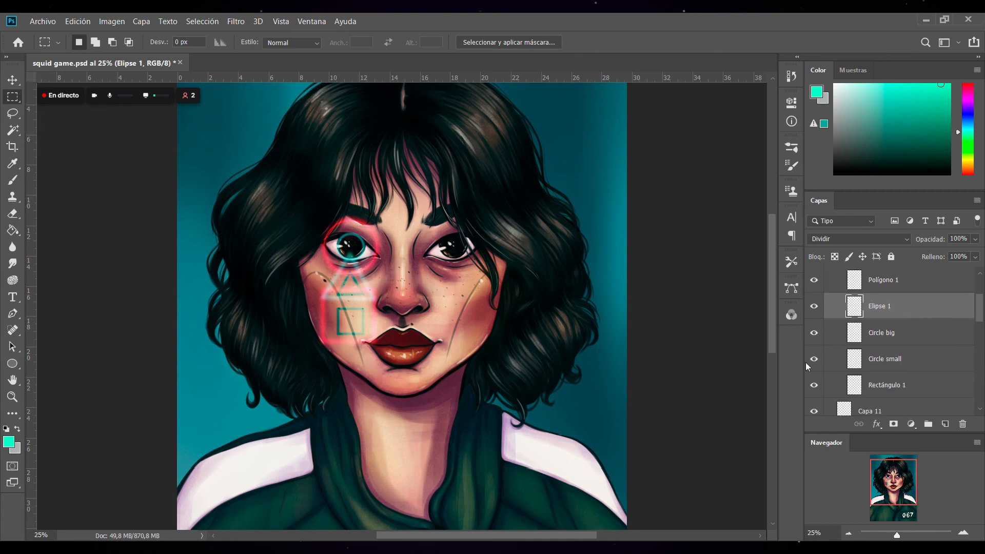
pyautogui.press('Delete')
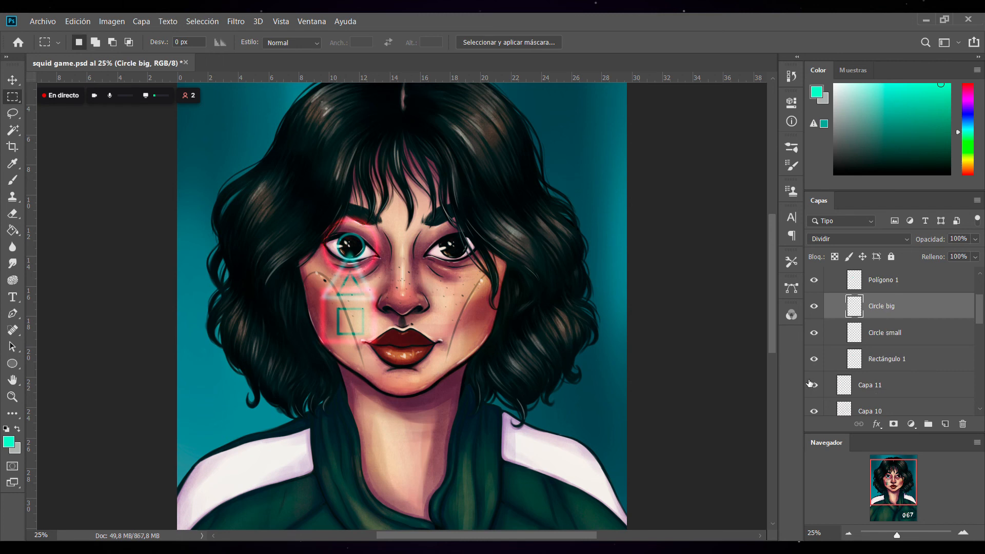
pyautogui.hotkey('ctrl', 'z')
# Rename the Elipse 1 layer as Circle big.
pyautogui.click(900, 334)
pyautogui.click(902, 315)
pyautogui.click(900, 336)
pyautogui.click(901, 312)
pyautogui.doubleClick(877, 306)
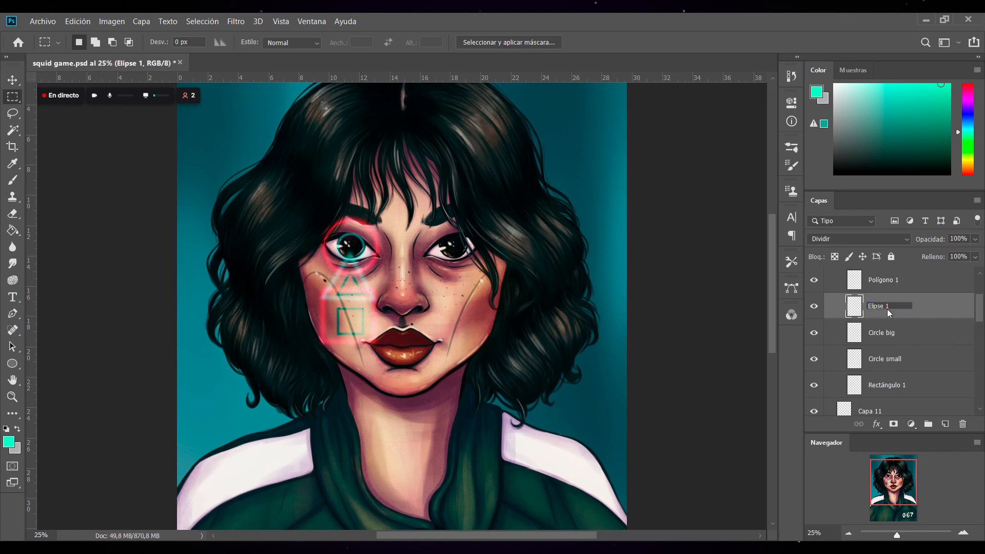
pyautogui.moveTo(898, 306); pyautogui.dragTo(825, 330)
pyautogui.write('Circle big')
pyautogui.click(940, 309)
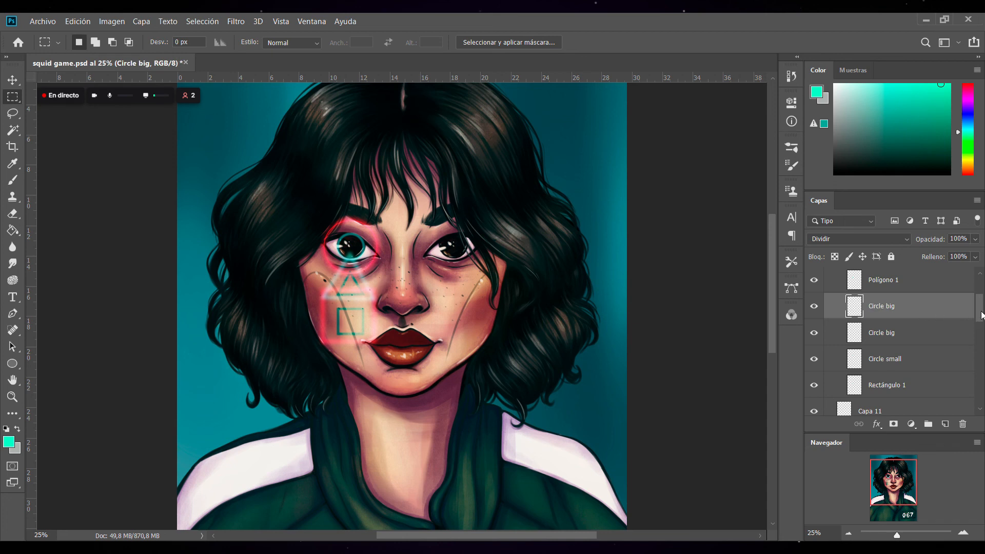
# Draw a new three-sided polygon outline about 413 by 364 px over the left eye, above the Polígono 1 layer.
pyautogui.scroll(2, 980, 310)
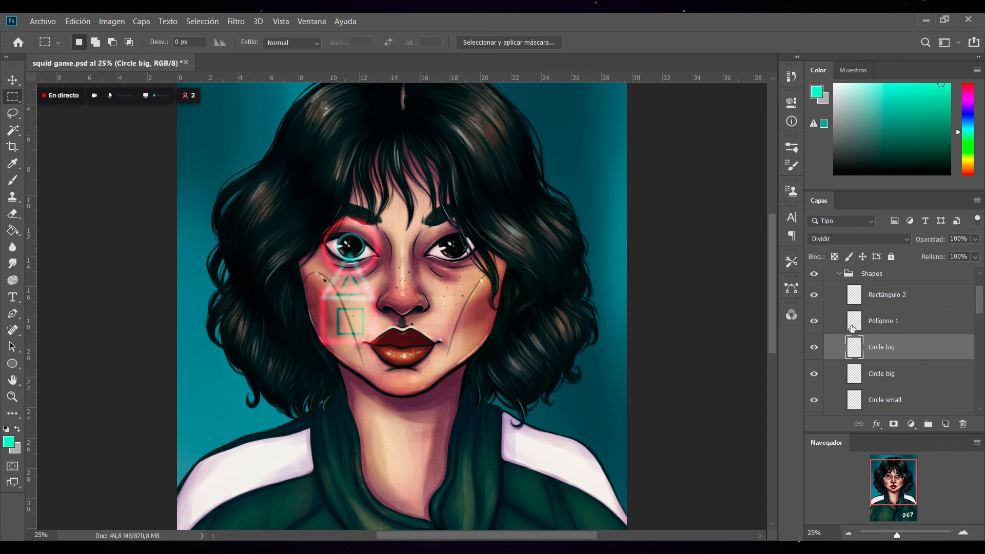
pyautogui.click(820, 322)
pyautogui.click(818, 322)
pyautogui.click(888, 323)
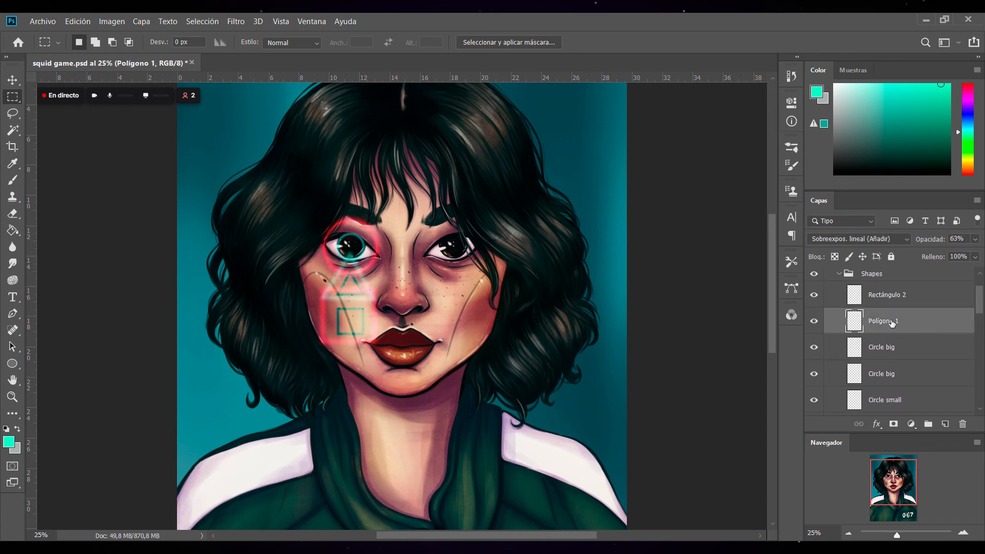
pyautogui.click(12, 364)
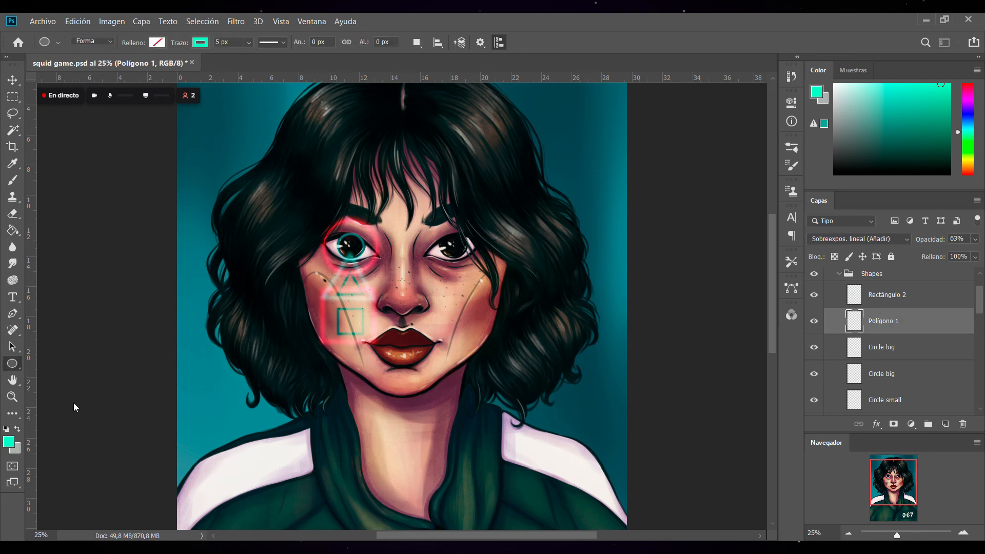
pyautogui.hotkey('shift', 'u')
pyautogui.moveTo(345, 254); pyautogui.dragTo(373, 270)
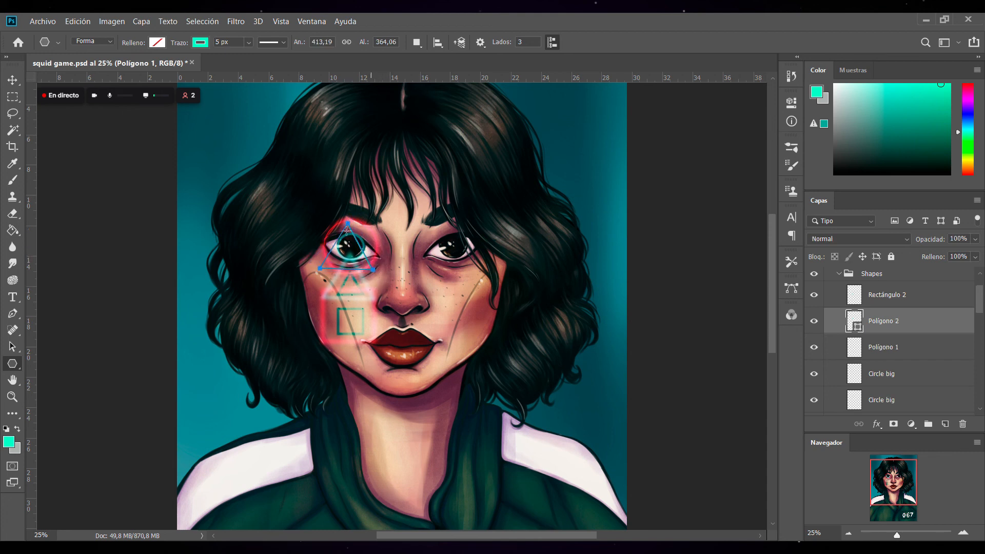
pyautogui.click(24, 81)
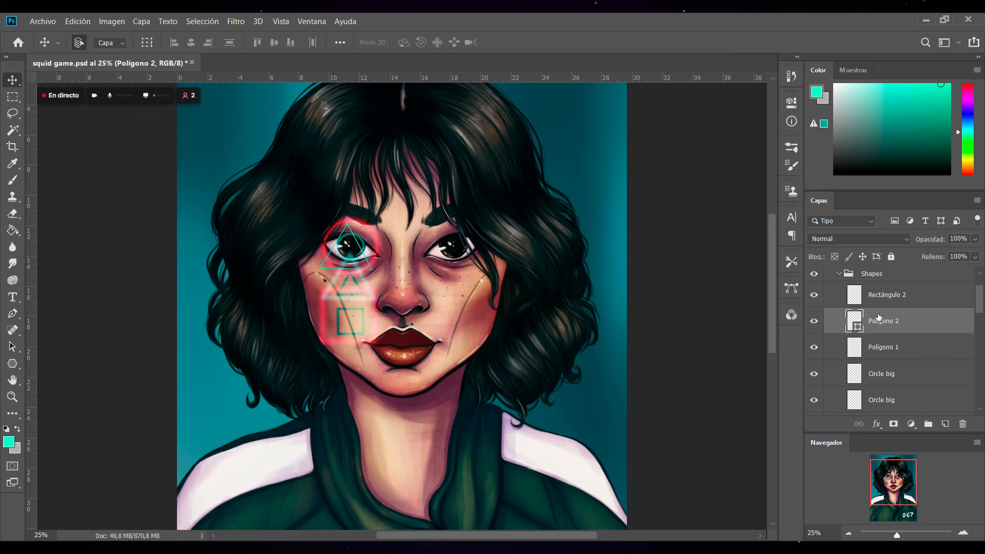
# Move the new triangle outline down from the eye so it surrounds the small triangle on the cheek.
pyautogui.click(13, 97)
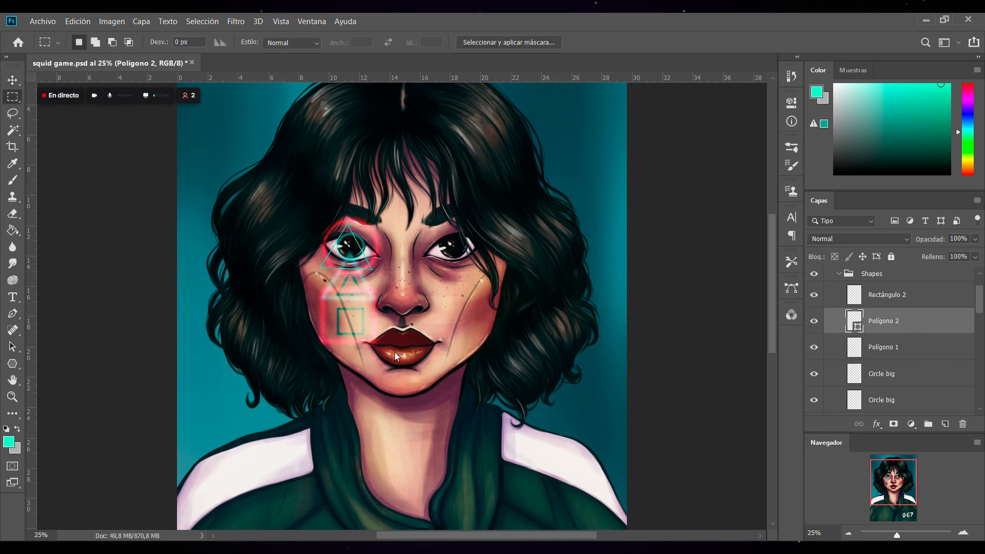
pyautogui.hotkey('ctrl', 't')
pyautogui.moveTo(354, 249); pyautogui.dragTo(355, 276)
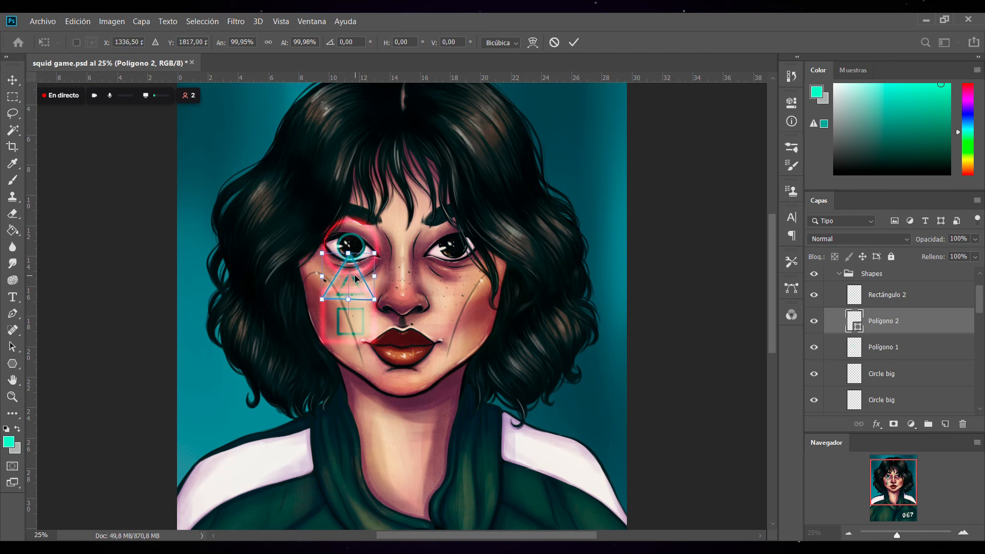
pyautogui.click(573, 42)
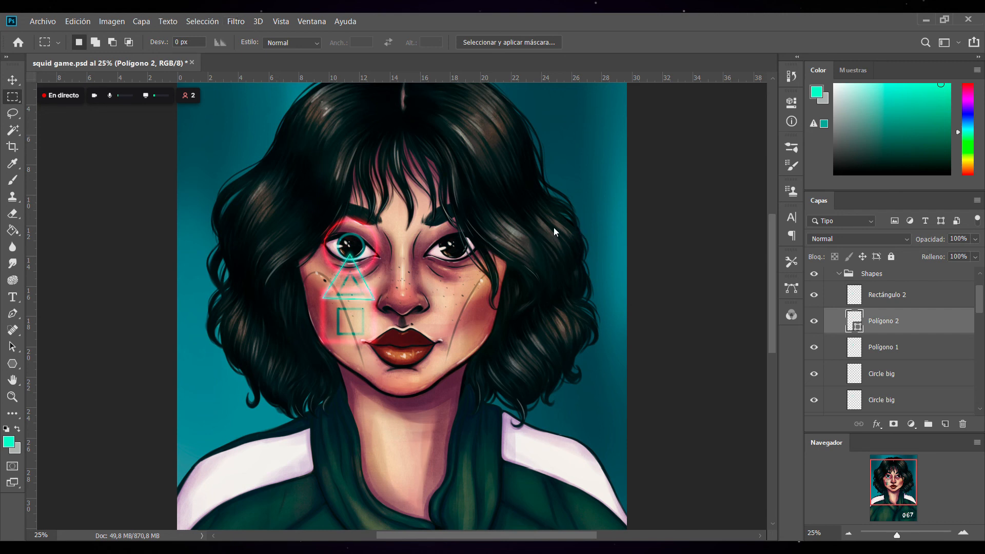
# Apply a Gaussian blur to the new triangle layer and rasterize it.
pyautogui.press('h')
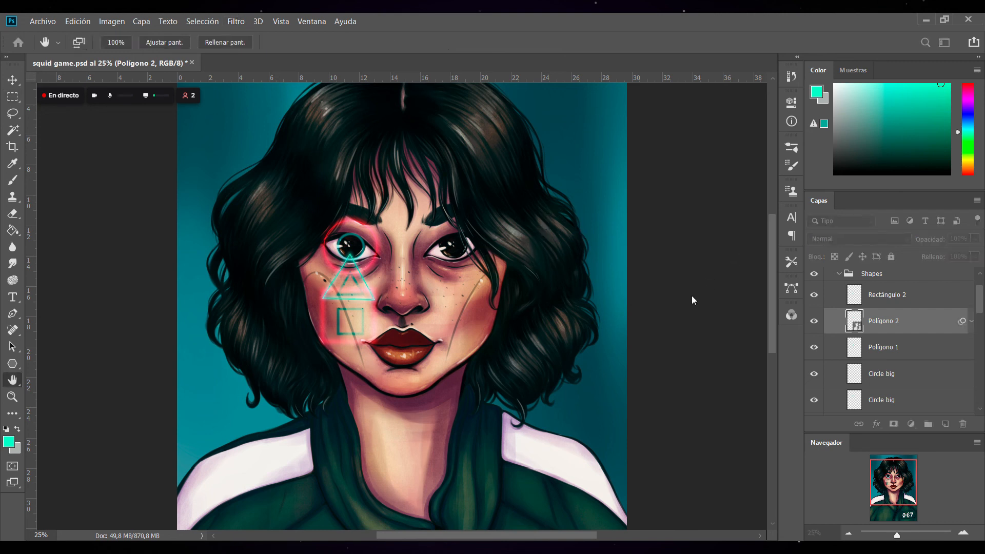
pyautogui.click(820, 130)
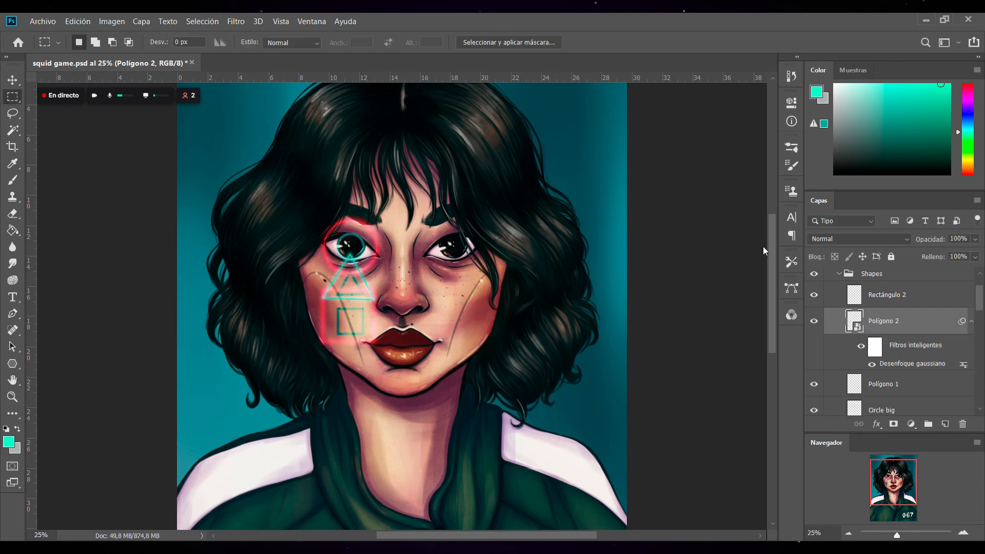
pyautogui.click(793, 233)
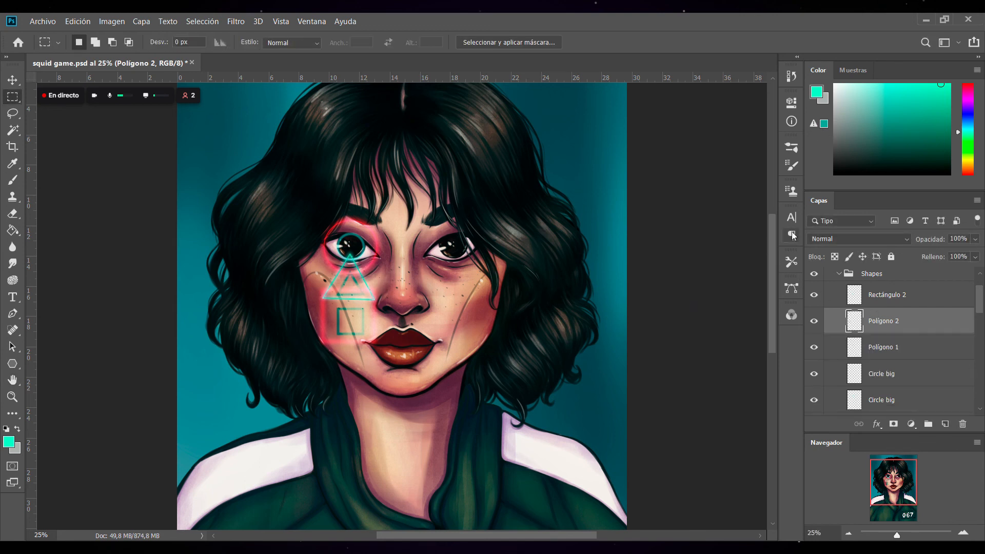
# Set the blend mode of the Polígono 2 layer to Sobreexpos. lineal (Añadir).
pyautogui.doubleClick(900, 350)
pyautogui.click(903, 331)
pyautogui.click(903, 350)
pyautogui.click(903, 349)
pyautogui.click(904, 329)
pyautogui.scroll(1, 868, 237)
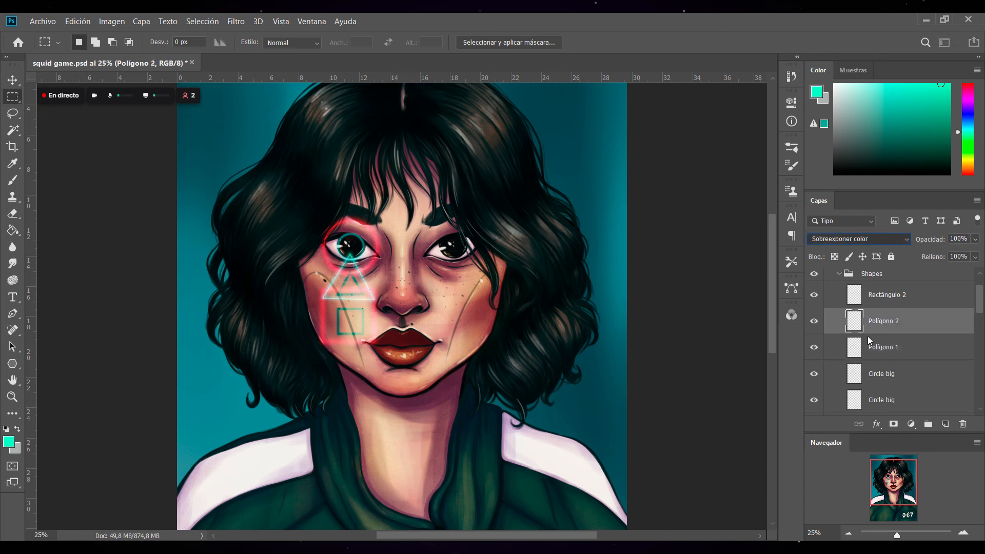
pyautogui.click(869, 343)
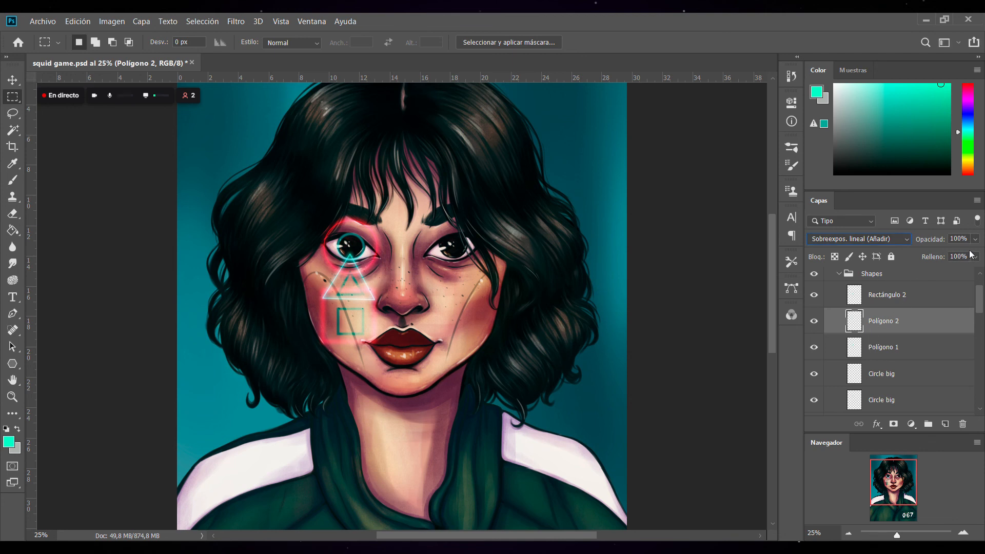
# Adjust the opacity of the new triangle's glow and delete the old Polígono 1 layer.
pyautogui.press('9')
pyautogui.press('Delete')
pyautogui.hotkey('ctrl', 'z')
pyautogui.press('0')
pyautogui.press('8')
pyautogui.press('Delete')
# Rename the Polígono 2 layer as Triangle big.
pyautogui.doubleClick(888, 321)
pyautogui.write('Triangle big')
pyautogui.click(937, 330)
# Draw a new square outline about 378 px wide on the left cheek, above the Rectángulo 2 layer.
pyautogui.click(921, 300)
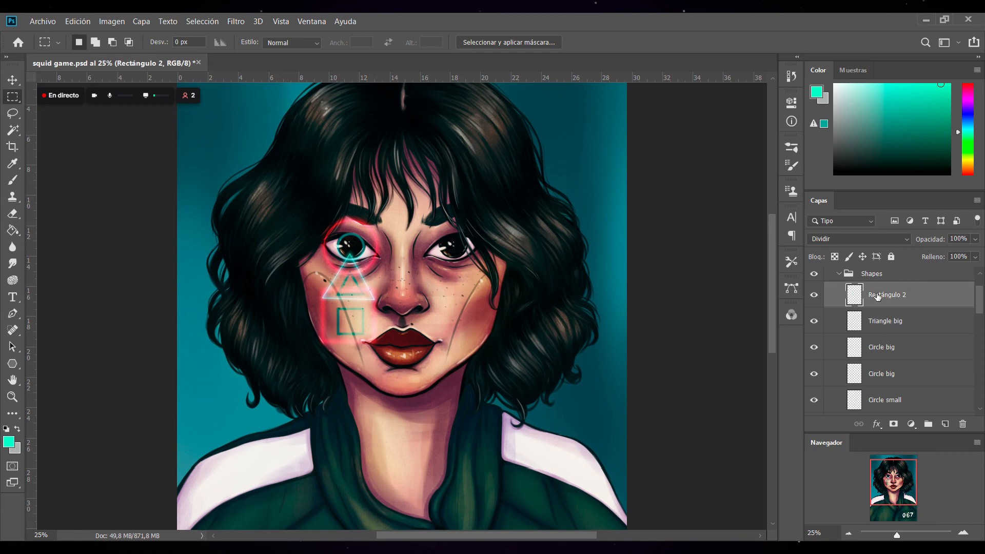
pyautogui.click(818, 297)
pyautogui.click(818, 297)
pyautogui.click(13, 363)
pyautogui.hotkey('shift', 'u')
pyautogui.hotkey('shift', 'u')
pyautogui.hotkey('shift', 'u')
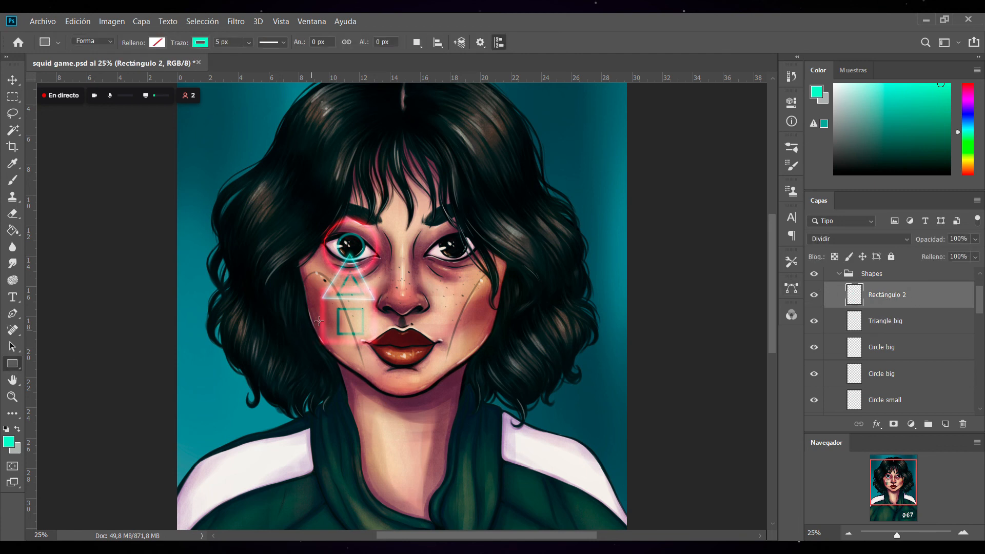
pyautogui.moveTo(322, 290); pyautogui.dragTo(347, 313)
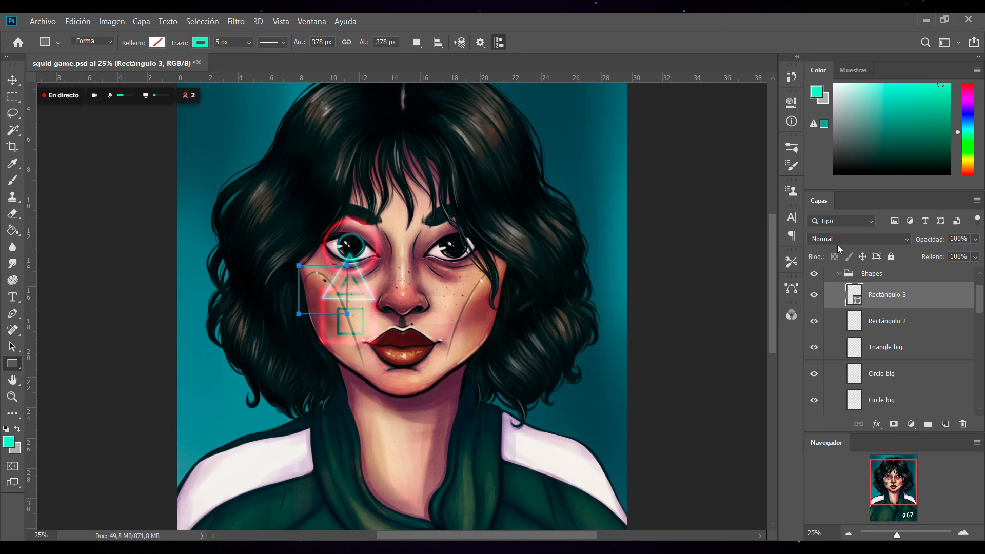
# Rasterize the Rectángulo 3 layer, enlarge it to about 106%, and center it around the small square on the cheek.
pyautogui.rightClick(893, 291)
pyautogui.click(786, 208)
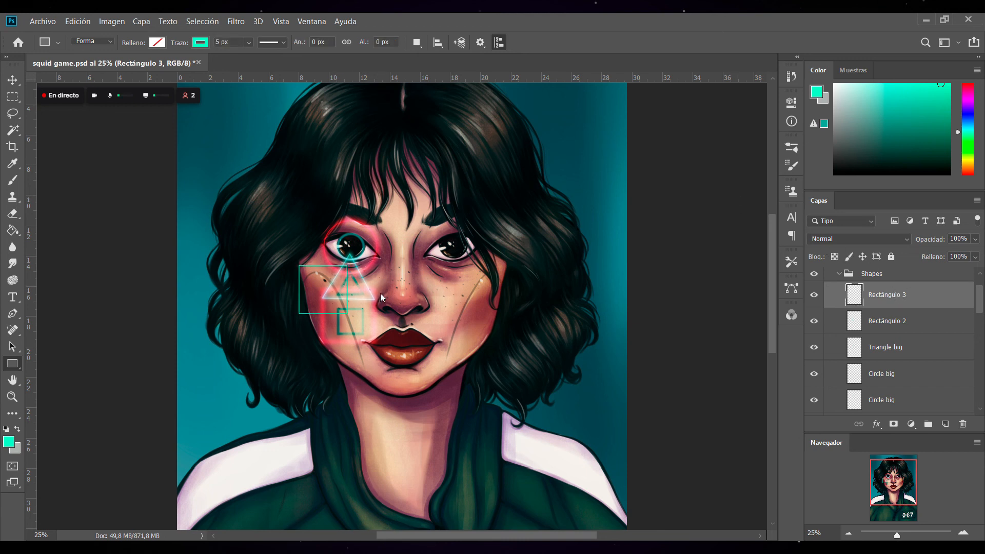
pyautogui.hotkey('ctrl', 't')
pyautogui.moveTo(337, 295); pyautogui.dragTo(365, 325)
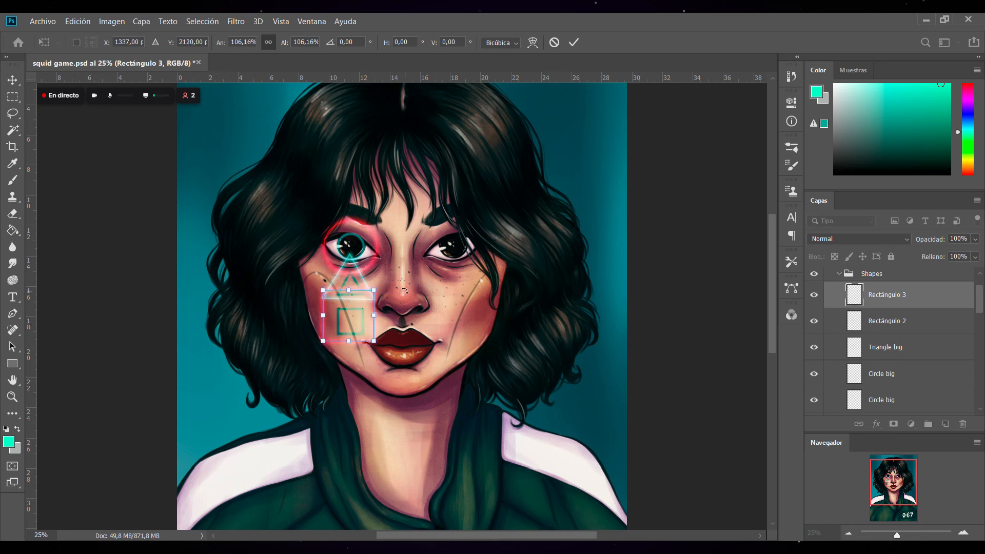
pyautogui.press('Left')
pyautogui.press('Left')
pyautogui.press('u')
pyautogui.click(573, 42)
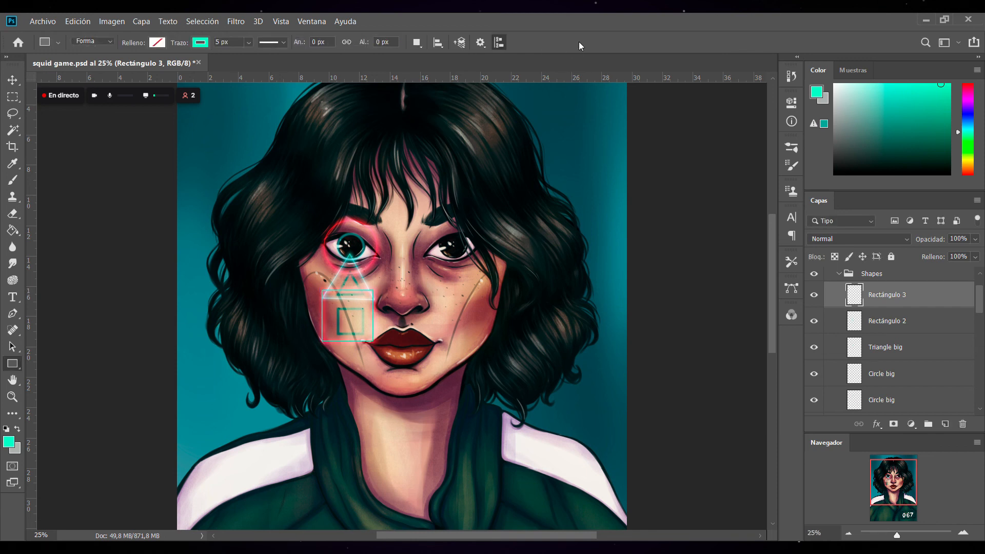
# Set the Rectángulo 3 layer's blend mode to Dividir and blur the new square outline.
pyautogui.click(854, 242)
pyautogui.press('h')
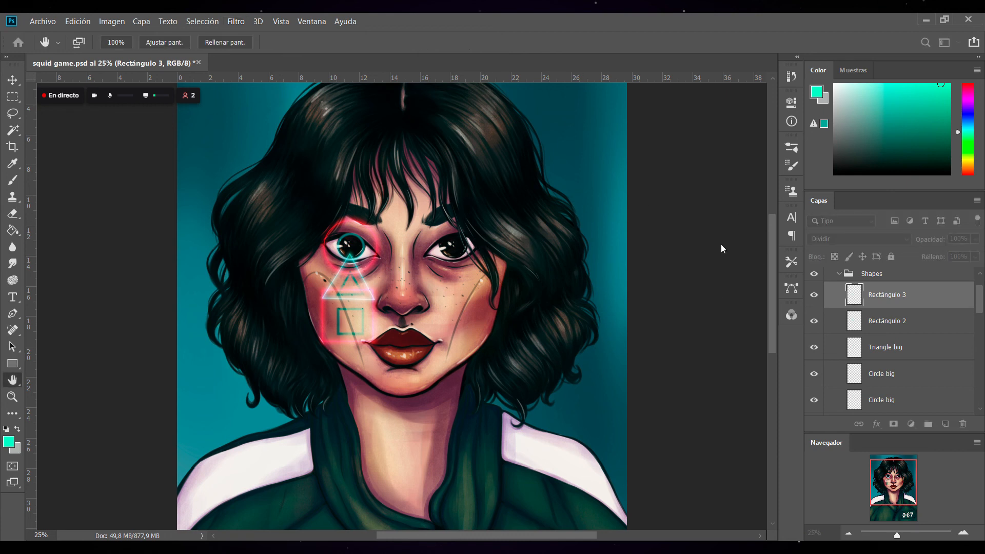
pyautogui.press('u')
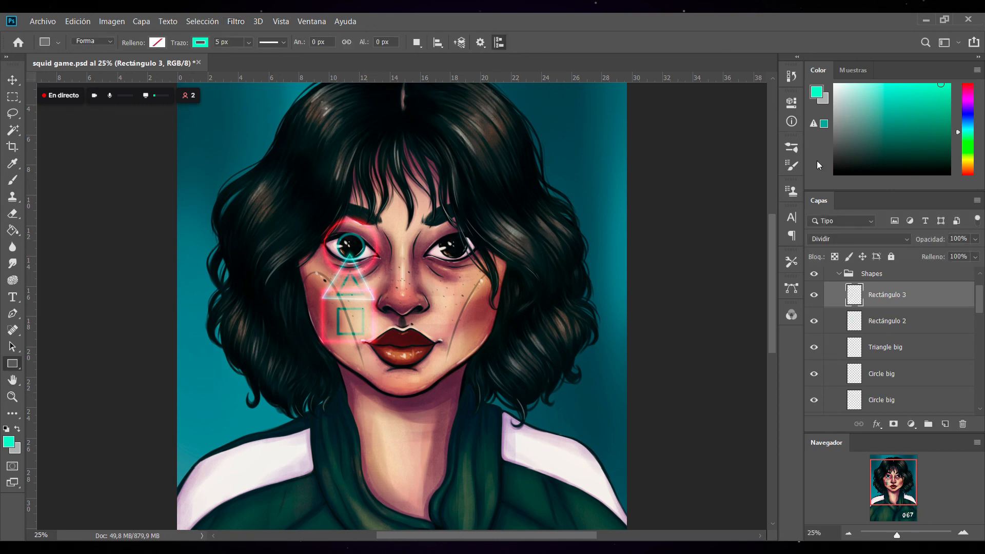
# Compare Rectángulo 3 hidden and shown, try blend modes such as Color más claro on it, and return to Dividir.
pyautogui.click(815, 295)
pyautogui.click(816, 296)
pyautogui.click(890, 320)
pyautogui.click(895, 299)
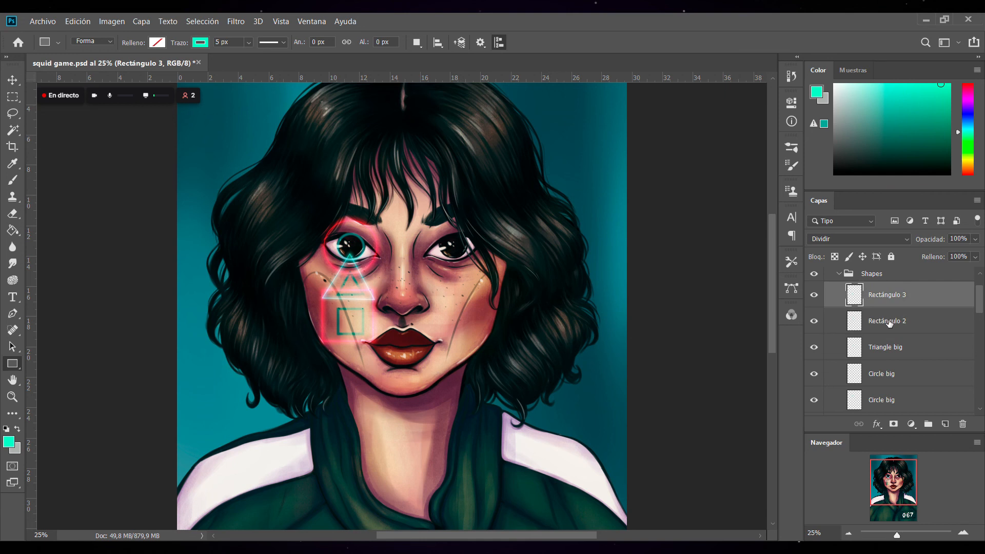
pyautogui.click(866, 242)
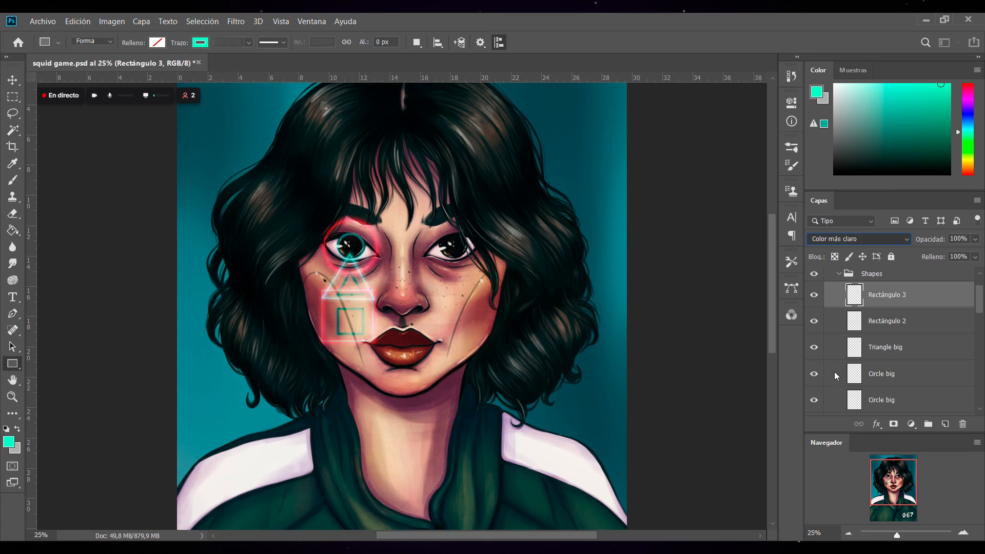
pyautogui.click(833, 479)
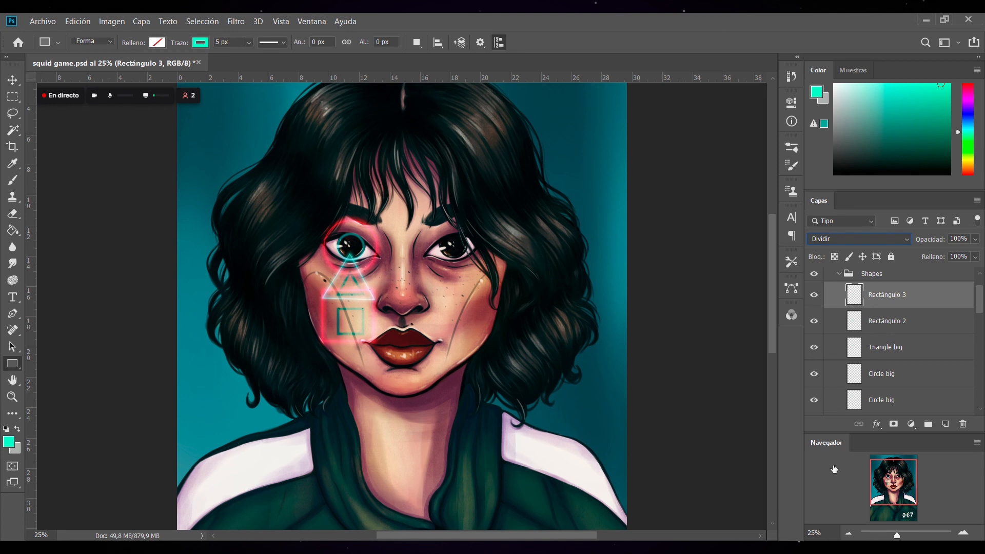
# Move the Rectángulo 3 and Rectángulo 2 layers together slightly down, to about Y 2258.5 px, below the triangle.
pyautogui.keyDown('shift'); pyautogui.click(900, 323); pyautogui.keyUp('shift')
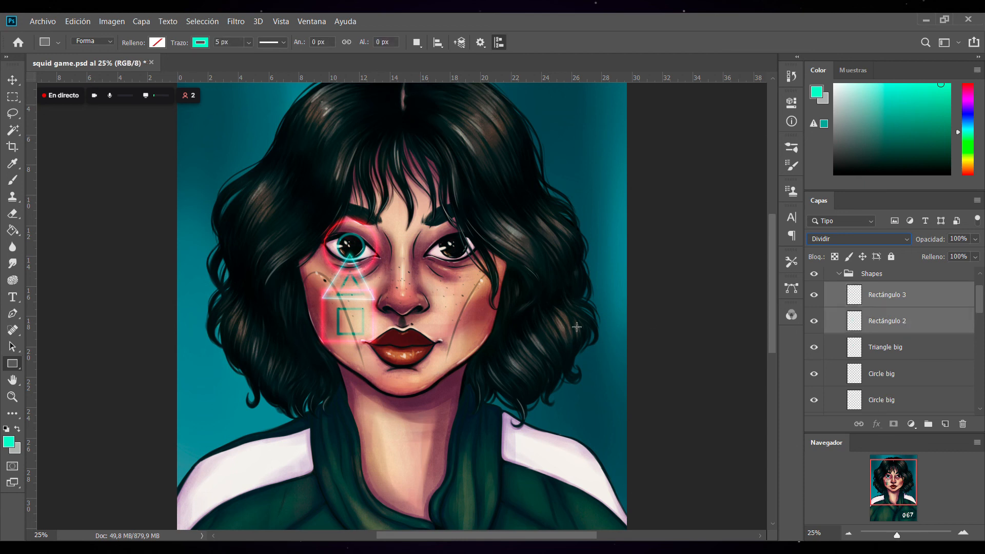
pyautogui.hotkey('ctrl', 't')
pyautogui.moveTo(364, 326); pyautogui.dragTo(362, 334)
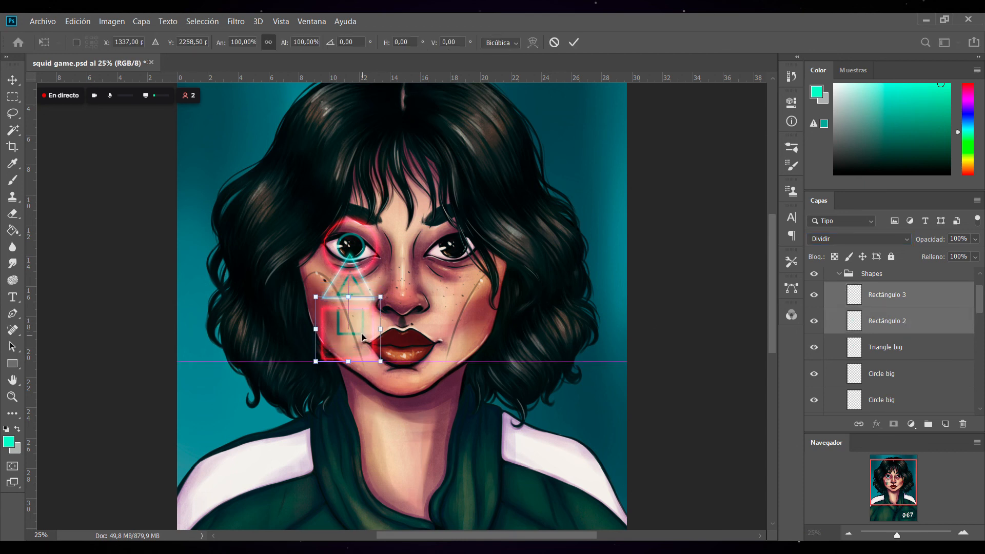
pyautogui.click(574, 42)
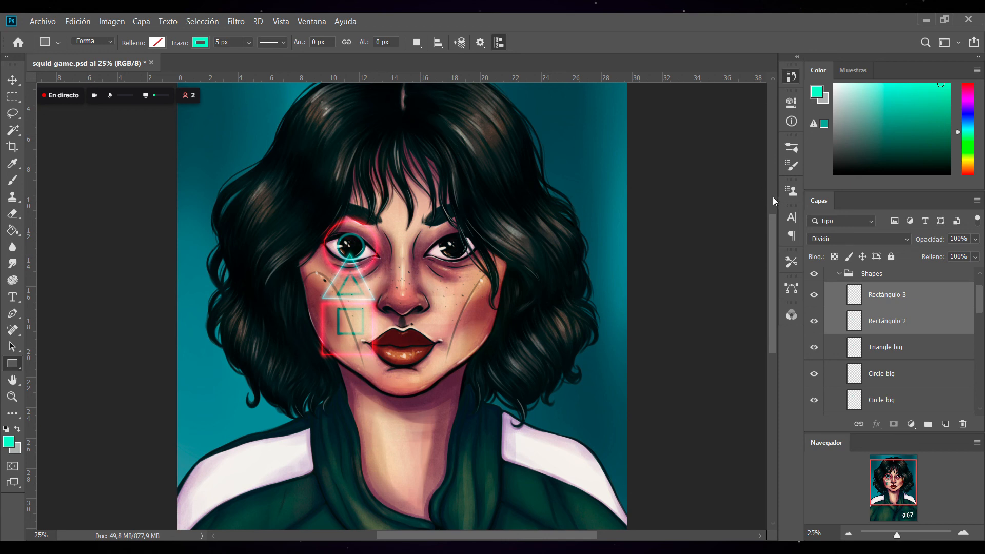
# Compare the squares' positions before and after the move by repeatedly undoing and redoing it, and reselect Rectángulo 3.
pyautogui.hotkey('ctrl', 'z')
pyautogui.hotkey('ctrl', 'shift', 'z')
pyautogui.hotkey('ctrl', 'z')
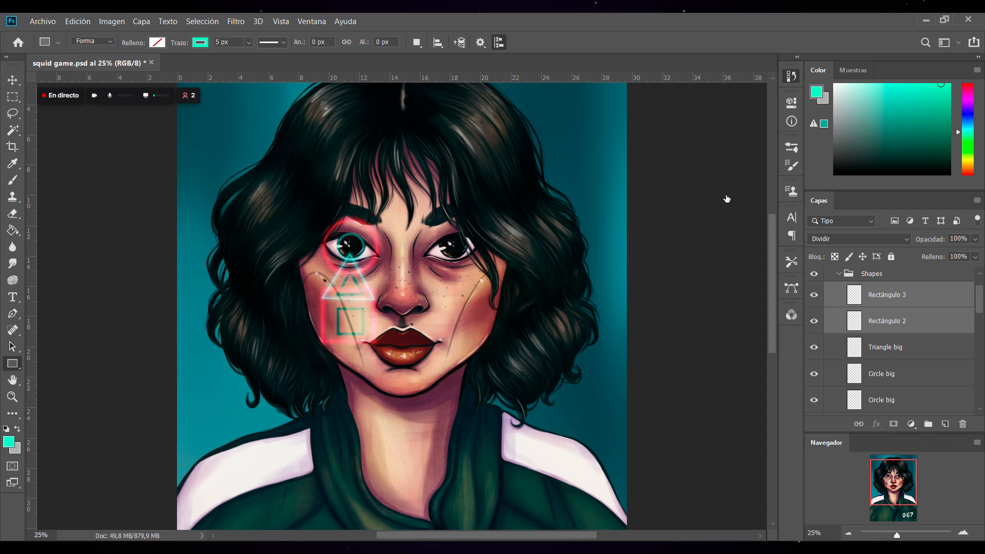
pyautogui.hotkey('ctrl', 'shift', 'z')
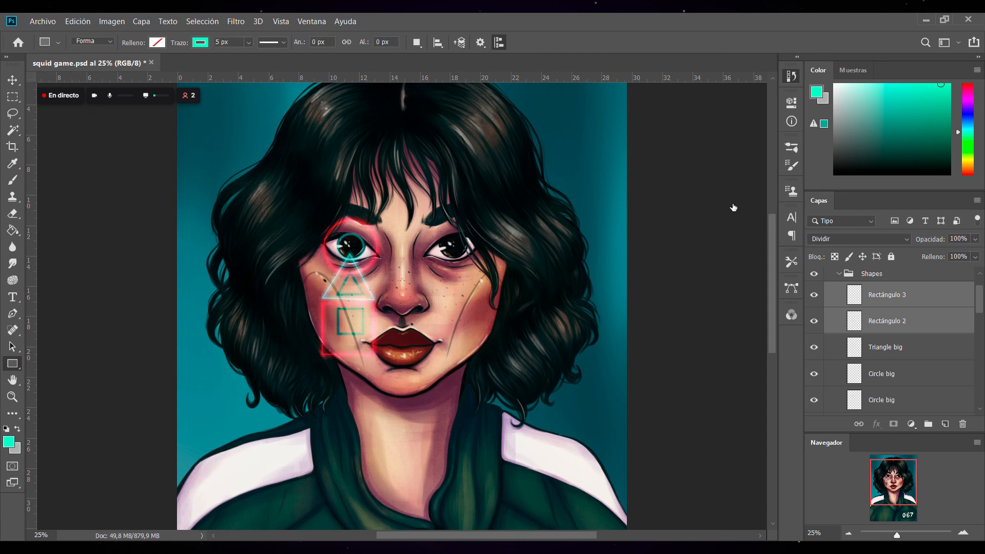
pyautogui.hotkey('ctrl', 'z')
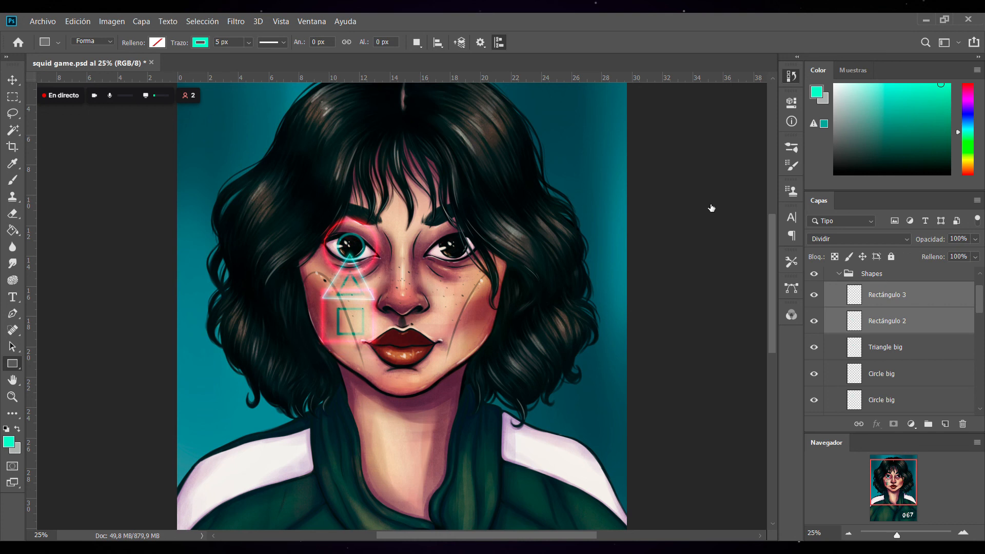
pyautogui.hotkey('ctrl', 'shift', 'z')
pyautogui.hotkey('ctrl', 'z')
pyautogui.hotkey('ctrl', 'shift', 'z')
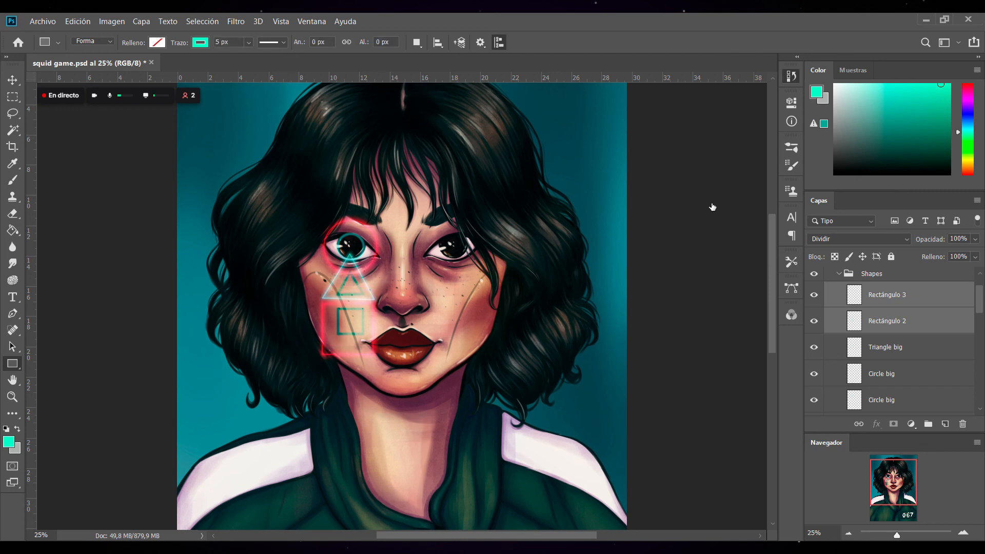
pyautogui.hotkey('ctrl', 'z')
pyautogui.hotkey('ctrl', 'shift', 'z')
pyautogui.click(919, 323)
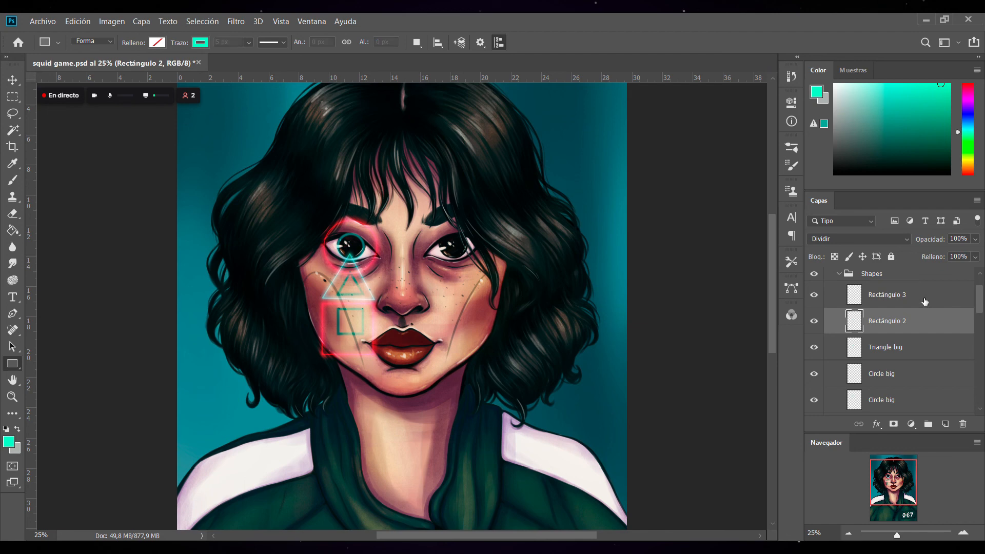
pyautogui.click(923, 304)
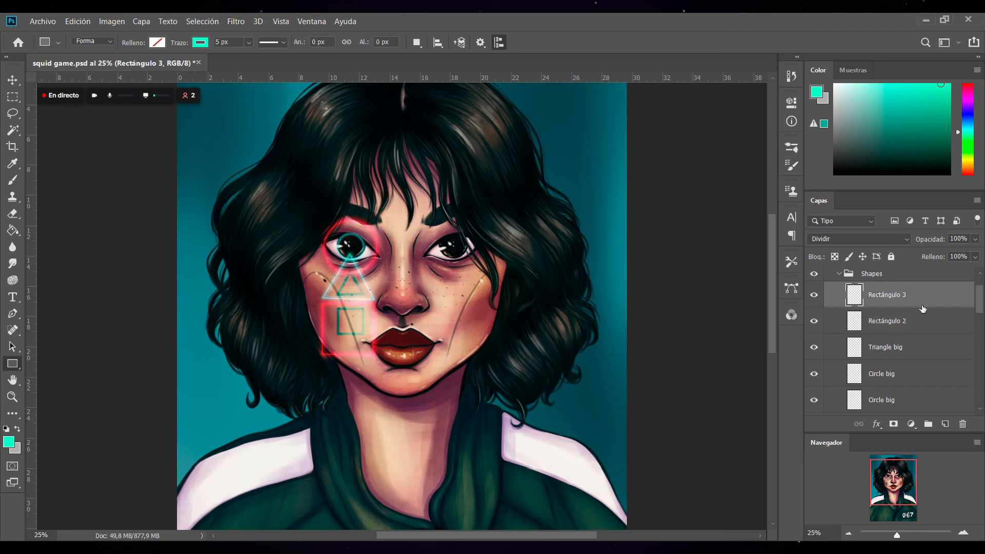
# Collapse the Shapes group and add a new empty layer directly above the Fondo background layer.
pyautogui.click(849, 534)
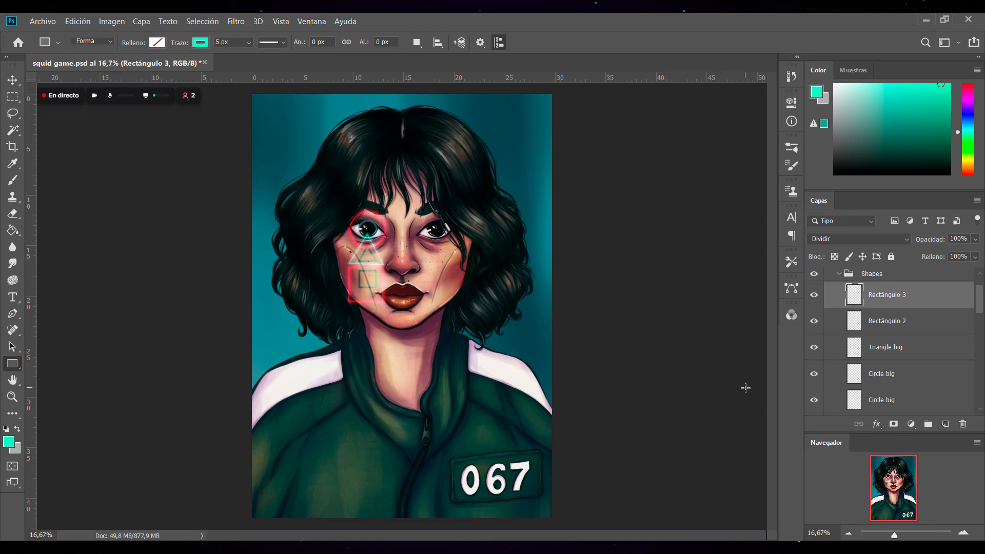
pyautogui.click(844, 275)
pyautogui.click(839, 275)
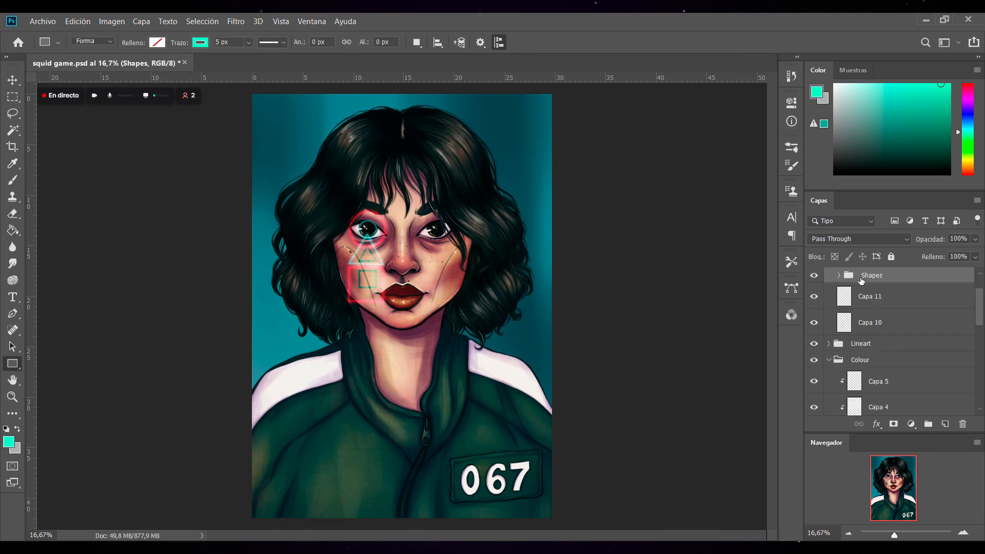
pyautogui.click(839, 278)
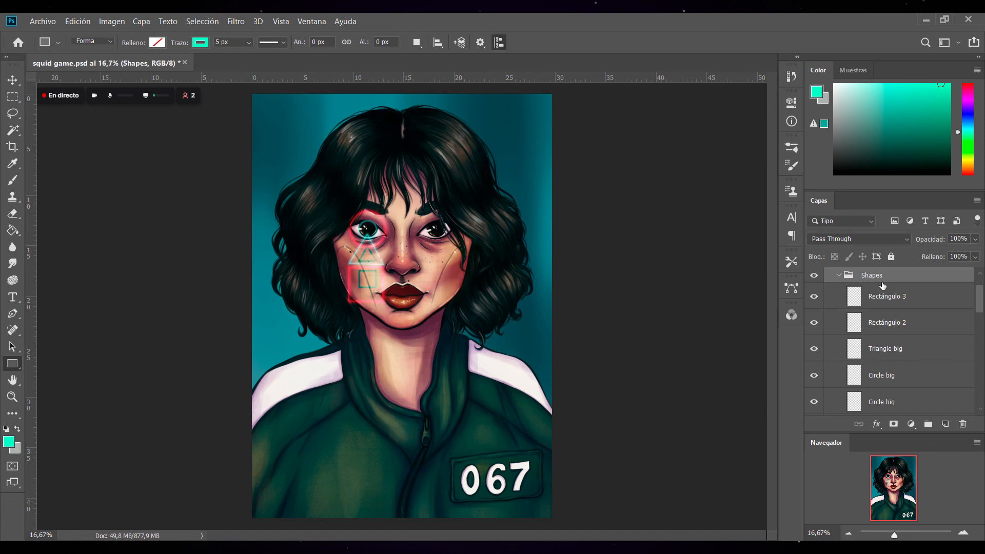
pyautogui.click(838, 277)
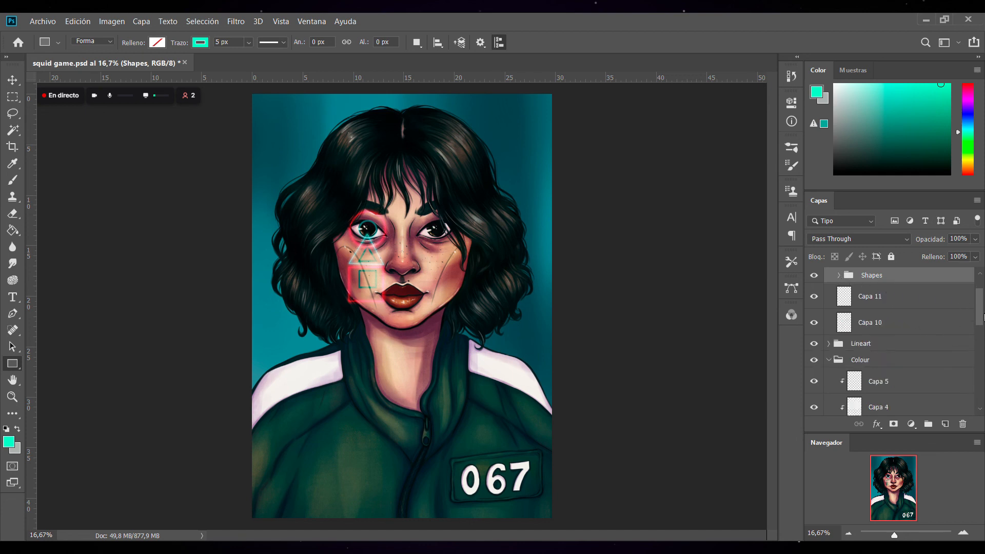
pyautogui.scroll(-5, 974, 349)
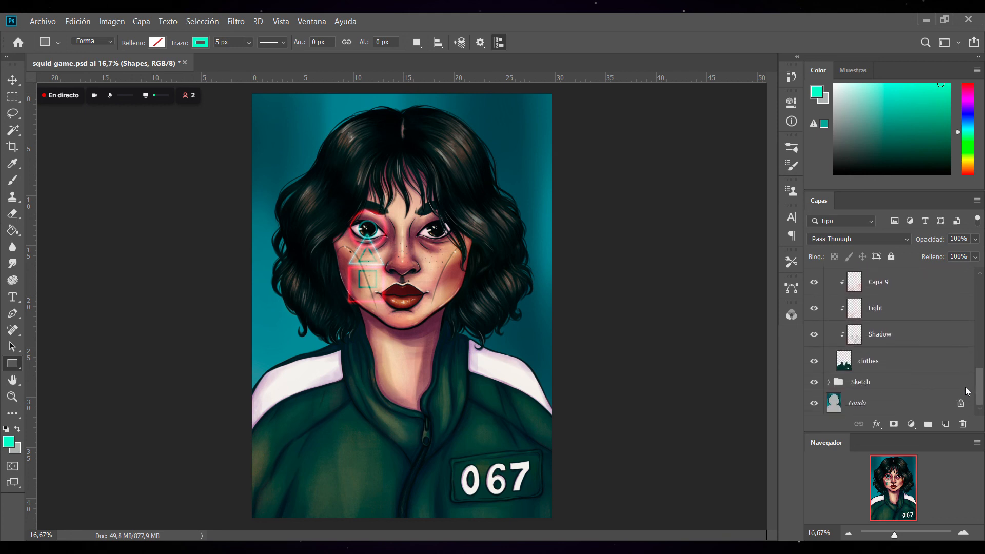
pyautogui.click(961, 403)
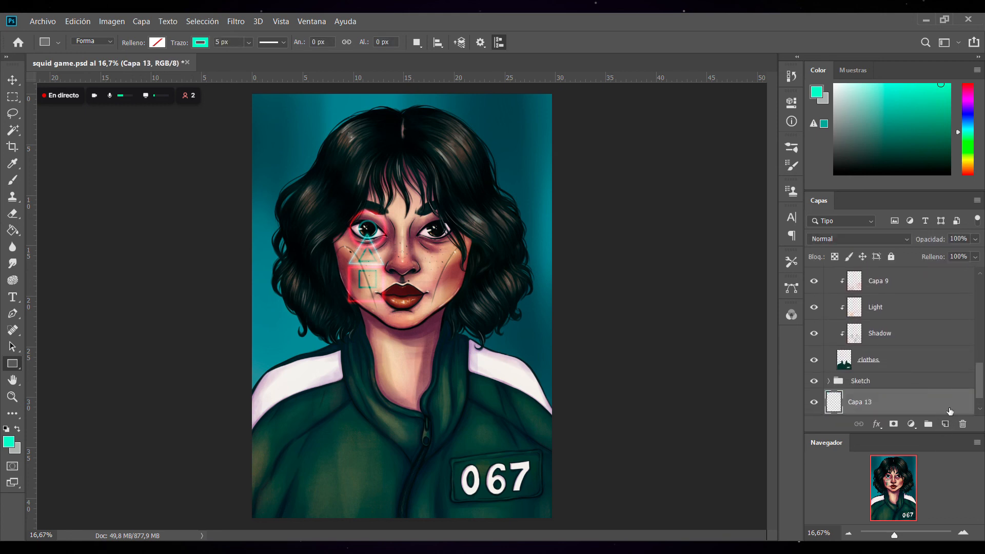
# Switch to the Brush tool, reduce its size to 100, and choose a bright turquoise paint color.
pyautogui.click(834, 84)
pyautogui.click(12, 180)
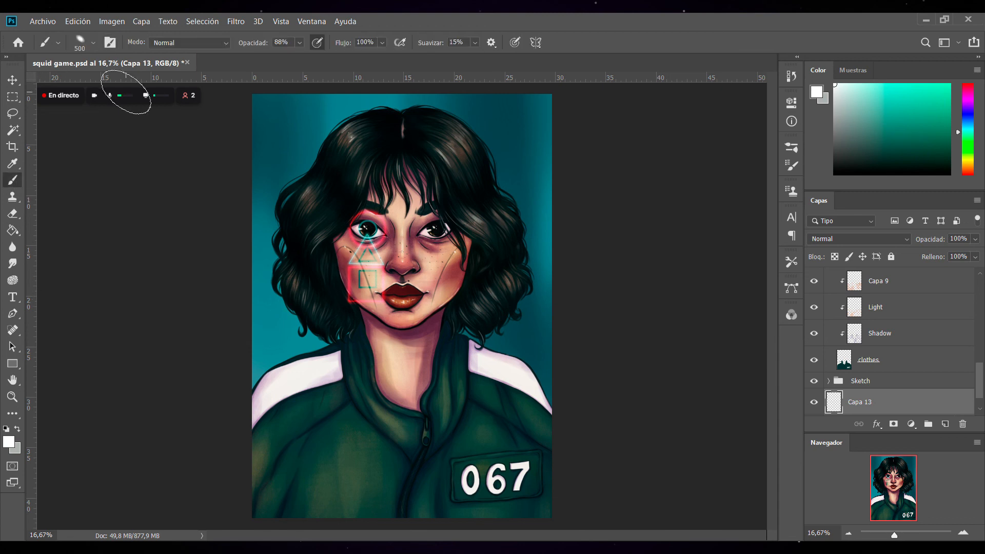
pyautogui.press('[')
pyautogui.press('[')
pyautogui.press('[')
pyautogui.press('[')
pyautogui.press('[')
pyautogui.press('[')
pyautogui.press('[')
pyautogui.press('[')
pyautogui.press('[')
pyautogui.press('[')
pyautogui.press('[')
pyautogui.press('[')
pyautogui.press('[')
pyautogui.click(942, 87)
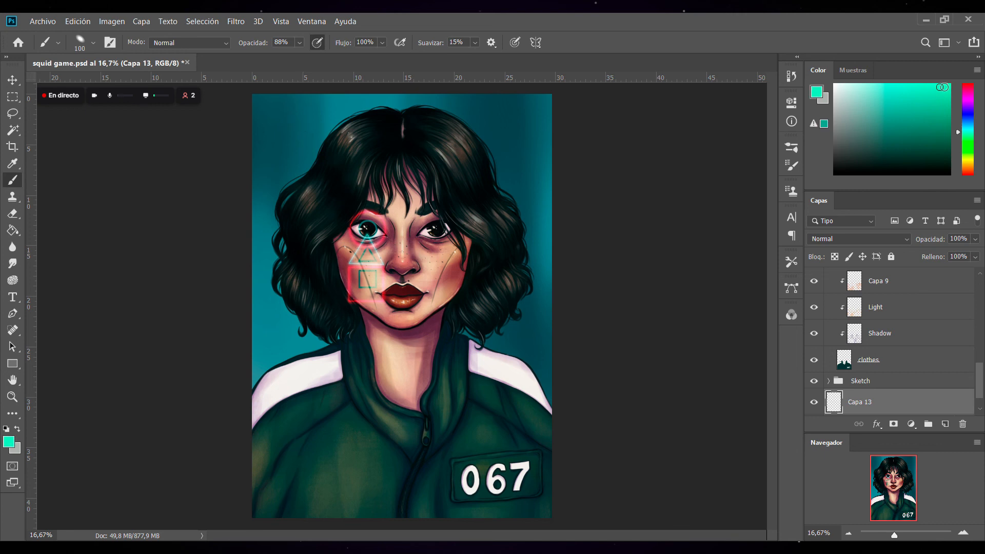
# Undo the test stroke in the background's upper left corner and reduce the brush size to 22.
pyautogui.click(858, 243)
pyautogui.click(840, 478)
pyautogui.moveTo(277, 104); pyautogui.dragTo(280, 106)
pyautogui.hotkey('ctrl', 'z')
pyautogui.press('[')
pyautogui.press('[')
pyautogui.press('[')
pyautogui.press('[')
# Paint a circle, triangle and square outline in the background's upper left corner and set Capa 13 to Sobreexpos. lineal (Añadir).
pyautogui.click(41, 260)
pyautogui.click(414, 20)
pyautogui.moveTo(279, 107)
pyautogui.mouseDown()
pyautogui.moveTo(277, 120)
pyautogui.moveTo(280, 104)
pyautogui.moveTo(292, 122)
pyautogui.moveTo(319, 120)
pyautogui.mouseUp()
pyautogui.moveTo(318, 102)
pyautogui.mouseDown()
pyautogui.moveTo(334, 102)
pyautogui.moveTo(340, 119)
pyautogui.mouseUp()
pyautogui.click(839, 242)
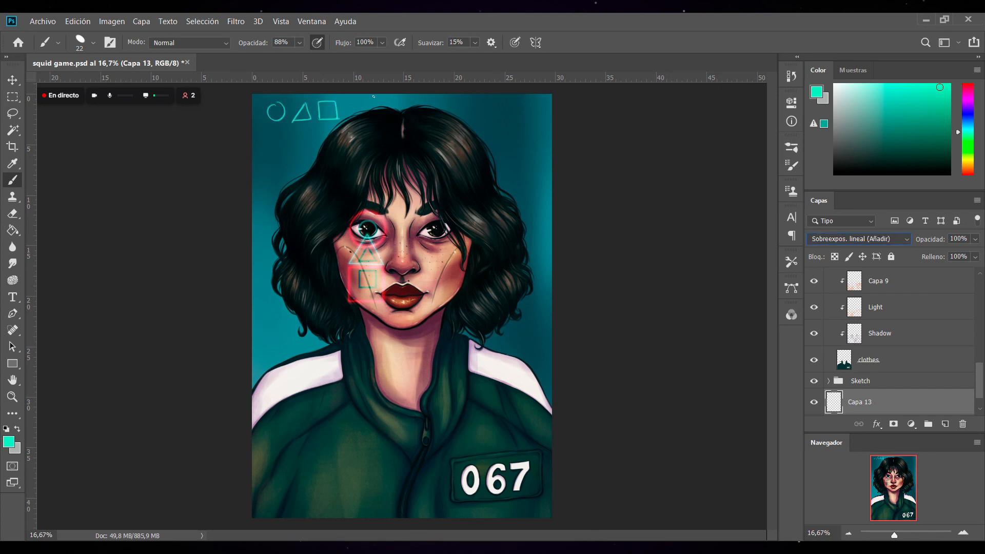
pyautogui.moveTo(275, 137)
pyautogui.mouseDown()
pyautogui.moveTo(283, 151)
pyautogui.moveTo(276, 138)
pyautogui.moveTo(302, 135)
pyautogui.moveTo(311, 153)
pyautogui.moveTo(331, 135)
pyautogui.mouseUp()
pyautogui.moveTo(265, 180)
pyautogui.mouseDown()
pyautogui.moveTo(299, 163)
pyautogui.moveTo(305, 180)
pyautogui.mouseUp()
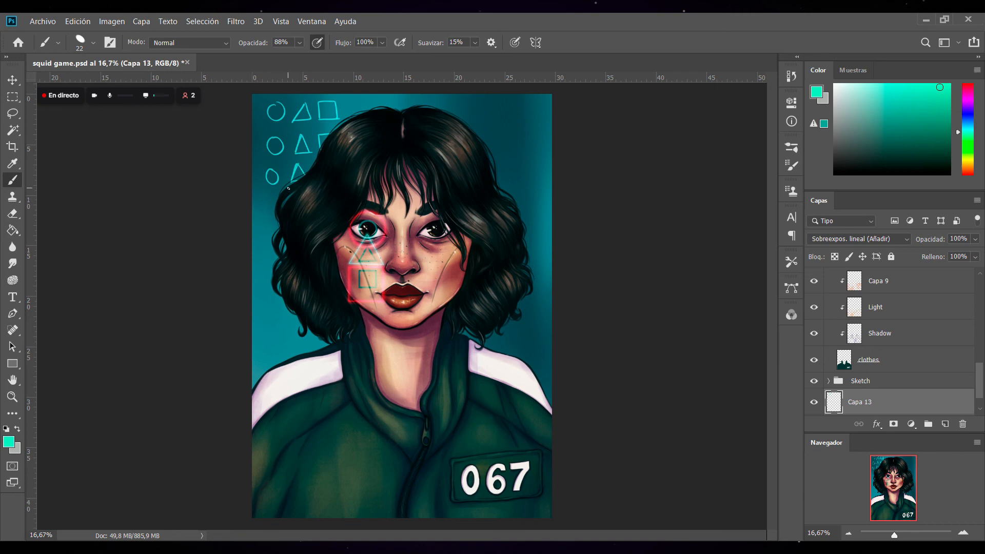
pyautogui.hotkey('ctrl', 'z')
pyautogui.hotkey('ctrl', 'z')
pyautogui.hotkey('ctrl', 'z')
pyautogui.hotkey('ctrl', 'z')
pyautogui.hotkey('ctrl', 'z')
pyautogui.moveTo(263, 136)
pyautogui.mouseDown()
pyautogui.moveTo(252, 155)
pyautogui.moveTo(261, 138)
pyautogui.moveTo(263, 155)
pyautogui.moveTo(252, 157)
pyautogui.moveTo(283, 149)
pyautogui.moveTo(284, 138)
pyautogui.moveTo(284, 155)
pyautogui.moveTo(282, 136)
pyautogui.moveTo(305, 137)
pyautogui.moveTo(308, 155)
pyautogui.moveTo(284, 155)
pyautogui.mouseUp()
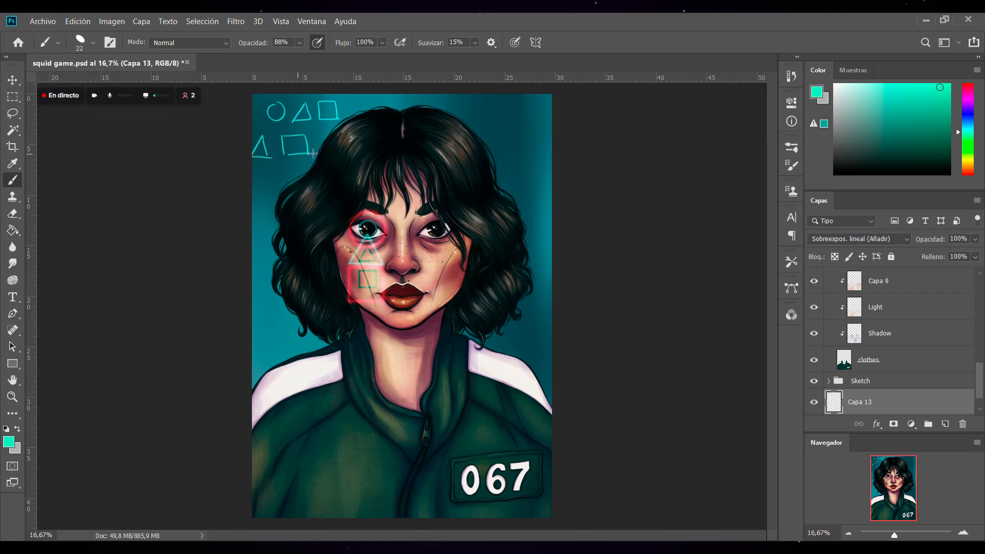
pyautogui.hotkey('ctrl', 'z')
pyautogui.hotkey('ctrl', 'z')
pyautogui.hotkey('ctrl', 'z')
pyautogui.hotkey('ctrl', 'z')
pyautogui.hotkey('ctrl', 'z')
pyautogui.hotkey('ctrl', 'z')
# Paint two more staggered rows of circle, triangle and square outlines between the canvas's left edge and the hair.
pyautogui.moveTo(249, 136)
pyautogui.mouseDown()
pyautogui.moveTo(269, 154)
pyautogui.moveTo(302, 155)
pyautogui.moveTo(300, 136)
pyautogui.moveTo(320, 135)
pyautogui.mouseUp()
pyautogui.moveTo(320, 135)
pyautogui.mouseDown()
pyautogui.moveTo(320, 152)
pyautogui.moveTo(301, 153)
pyautogui.moveTo(252, 190)
pyautogui.moveTo(282, 190)
pyautogui.moveTo(301, 168)
pyautogui.mouseUp()
pyautogui.moveTo(301, 168); pyautogui.dragTo(301, 177)
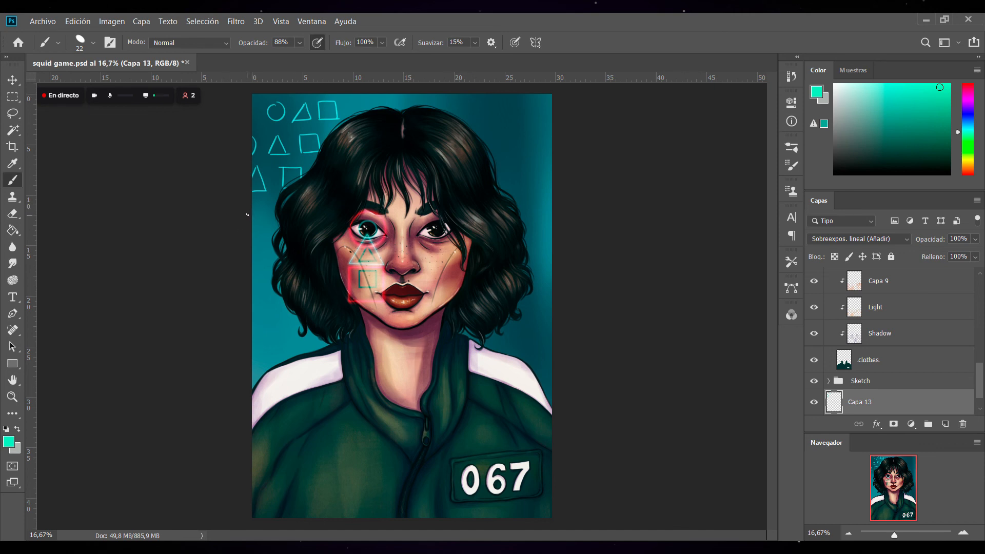
# Paint larger geometric outlines down the left background beside the hair, ending with a square and circle above the shoulder.
pyautogui.moveTo(252, 209); pyautogui.dragTo(265, 240)
pyautogui.moveTo(250, 258); pyautogui.dragTo(278, 257)
pyautogui.moveTo(252, 293)
pyautogui.mouseDown()
pyautogui.moveTo(288, 291)
pyautogui.moveTo(266, 326)
pyautogui.moveTo(237, 342)
pyautogui.moveTo(247, 314)
pyautogui.moveTo(269, 313)
pyautogui.moveTo(252, 352)
pyautogui.mouseUp()
pyautogui.moveTo(303, 310); pyautogui.dragTo(319, 324)
pyautogui.hotkey('ctrl', 'z')
pyautogui.moveTo(307, 313)
pyautogui.mouseDown()
pyautogui.moveTo(292, 346)
pyautogui.moveTo(309, 312)
pyautogui.mouseUp()
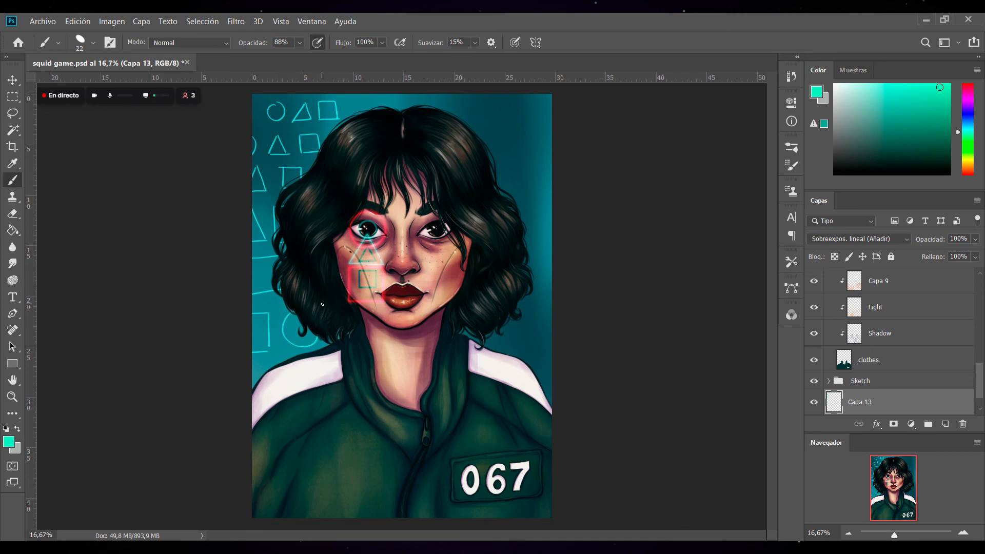
# Extend the top row of circles, triangles and squares across the background and start a second row right of the hair.
pyautogui.moveTo(367, 100)
pyautogui.mouseDown()
pyautogui.moveTo(398, 104)
pyautogui.moveTo(385, 102)
pyautogui.moveTo(381, 113)
pyautogui.moveTo(385, 102)
pyautogui.moveTo(395, 113)
pyautogui.moveTo(420, 98)
pyautogui.moveTo(450, 120)
pyautogui.moveTo(455, 100)
pyautogui.moveTo(487, 119)
pyautogui.moveTo(473, 118)
pyautogui.moveTo(500, 118)
pyautogui.moveTo(498, 102)
pyautogui.moveTo(515, 117)
pyautogui.mouseUp()
pyautogui.moveTo(501, 117); pyautogui.dragTo(516, 116)
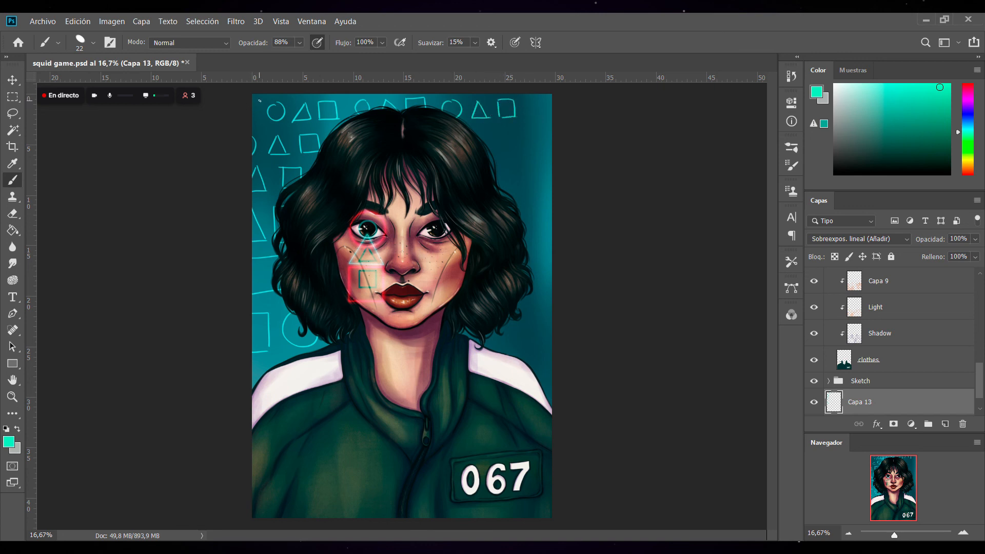
pyautogui.moveTo(255, 110); pyautogui.dragTo(254, 121)
pyautogui.moveTo(537, 104); pyautogui.dragTo(538, 103)
pyautogui.moveTo(483, 130)
pyautogui.mouseDown()
pyautogui.moveTo(484, 140)
pyautogui.moveTo(499, 129)
pyautogui.moveTo(501, 146)
pyautogui.moveTo(485, 147)
pyautogui.moveTo(517, 128)
pyautogui.moveTo(533, 146)
pyautogui.moveTo(552, 146)
pyautogui.mouseUp()
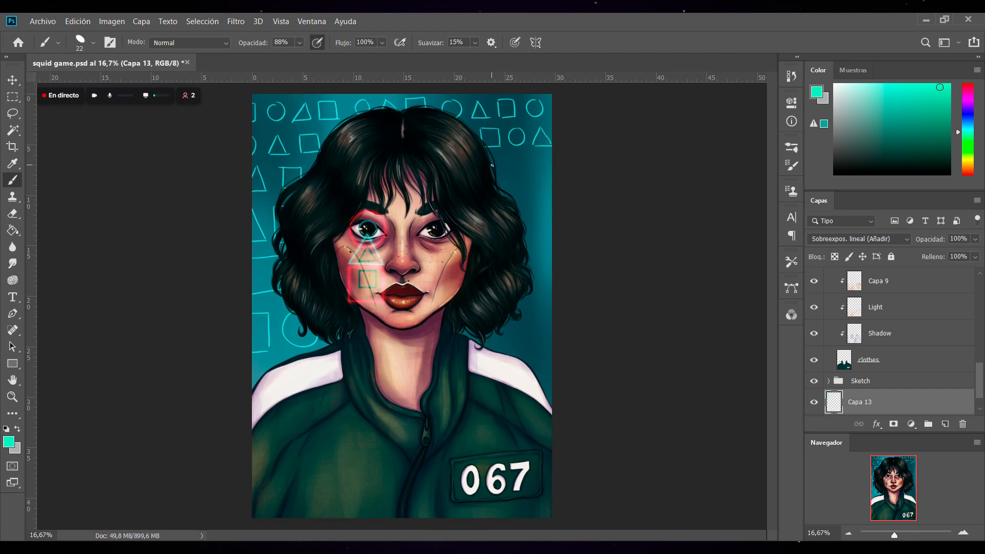
# Paint the remaining circle, triangle and square outlines down the right background, making them larger toward the shoulder.
pyautogui.moveTo(493, 156)
pyautogui.mouseDown()
pyautogui.moveTo(504, 165)
pyautogui.moveTo(490, 180)
pyautogui.moveTo(537, 182)
pyautogui.moveTo(514, 182)
pyautogui.mouseUp()
pyautogui.moveTo(557, 157)
pyautogui.mouseDown()
pyautogui.moveTo(548, 182)
pyautogui.moveTo(564, 183)
pyautogui.mouseUp()
pyautogui.moveTo(511, 197)
pyautogui.mouseDown()
pyautogui.moveTo(541, 197)
pyautogui.moveTo(541, 232)
pyautogui.moveTo(525, 232)
pyautogui.mouseUp()
pyautogui.moveTo(548, 240)
pyautogui.mouseDown()
pyautogui.moveTo(530, 265)
pyautogui.moveTo(549, 276)
pyautogui.mouseUp()
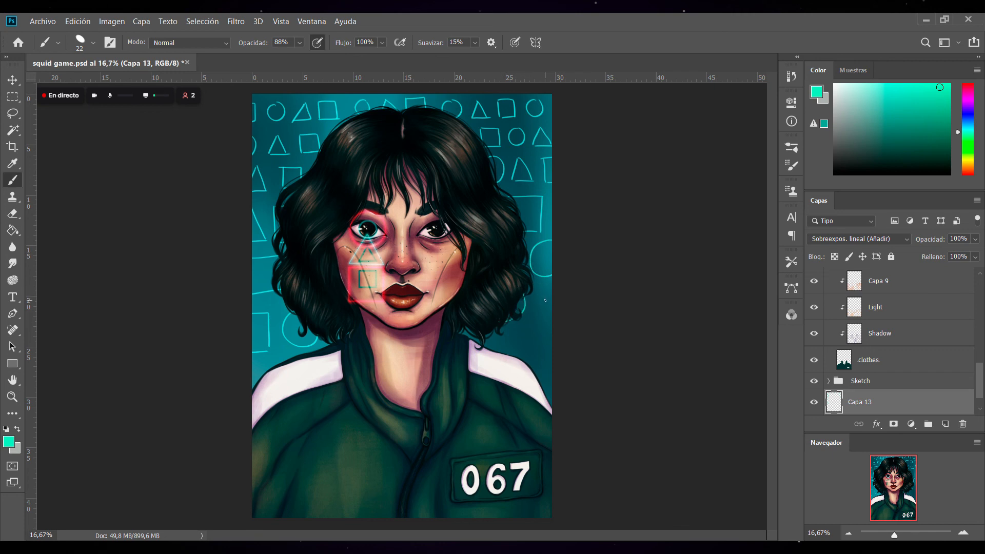
pyautogui.moveTo(548, 292)
pyautogui.mouseDown()
pyautogui.moveTo(532, 324)
pyautogui.moveTo(561, 325)
pyautogui.mouseUp()
pyautogui.moveTo(506, 337)
pyautogui.mouseDown()
pyautogui.moveTo(496, 357)
pyautogui.moveTo(504, 337)
pyautogui.moveTo(523, 369)
pyautogui.moveTo(542, 359)
pyautogui.moveTo(530, 342)
pyautogui.moveTo(531, 378)
pyautogui.moveTo(528, 341)
pyautogui.moveTo(570, 339)
pyautogui.mouseUp()
pyautogui.moveTo(540, 383); pyautogui.dragTo(570, 379)
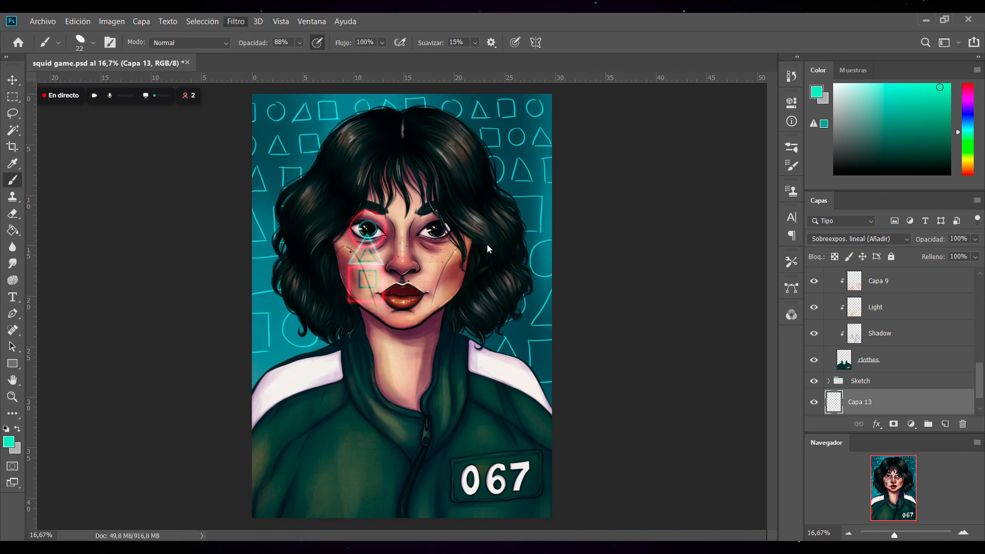
# Blur the hand-painted background outlines on Capa 13 so they look soft and out of focus.
pyautogui.press('h')
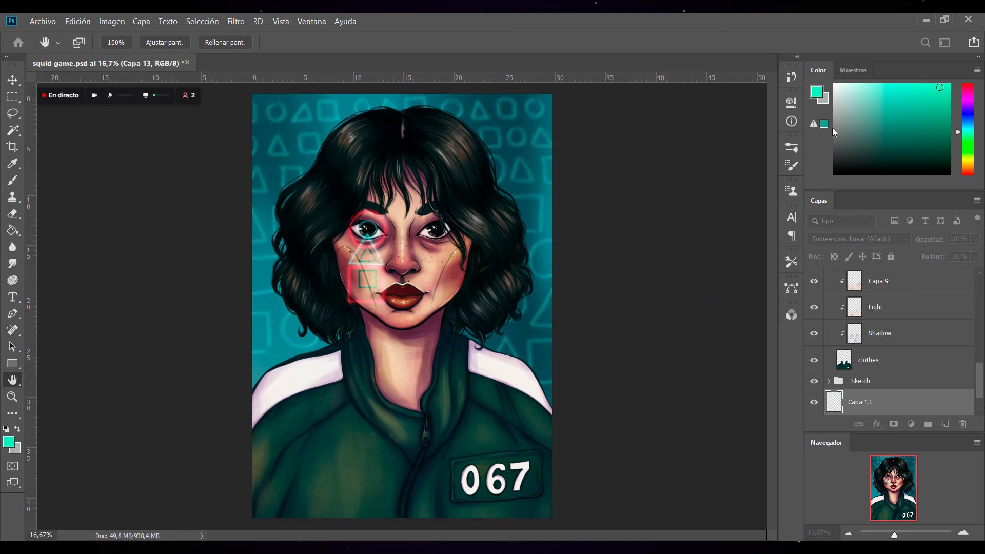
pyautogui.press('b')
pyautogui.click(957, 254)
# Try other blend modes on the blurred background outlines, including Dividir at 100% opacity.
pyautogui.click(874, 239)
pyautogui.press('Down')
pyautogui.press('Down')
pyautogui.press('Down')
pyautogui.press('Down')
pyautogui.press('Down')
pyautogui.press('Up')
pyautogui.click(846, 482)
pyautogui.click(975, 239)
pyautogui.moveTo(970, 253); pyautogui.dragTo(984, 253)
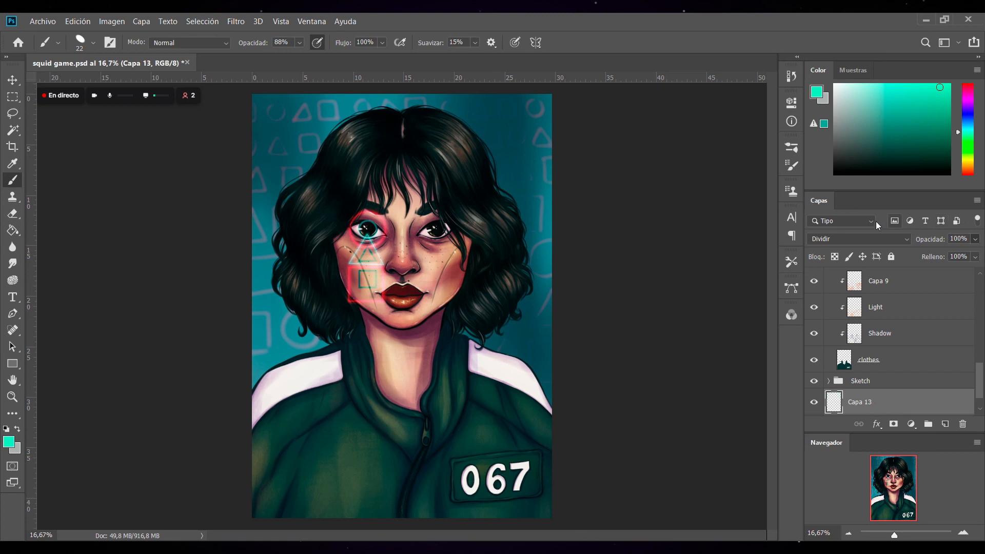
# Set the background outlines layer's blend mode to Luz suave and lower its opacity to 53%.
pyautogui.click(866, 240)
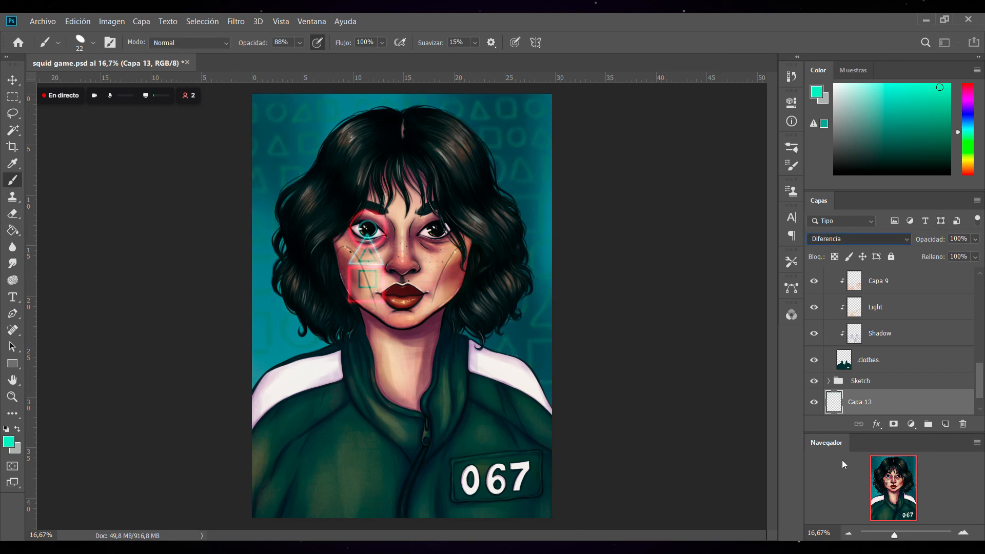
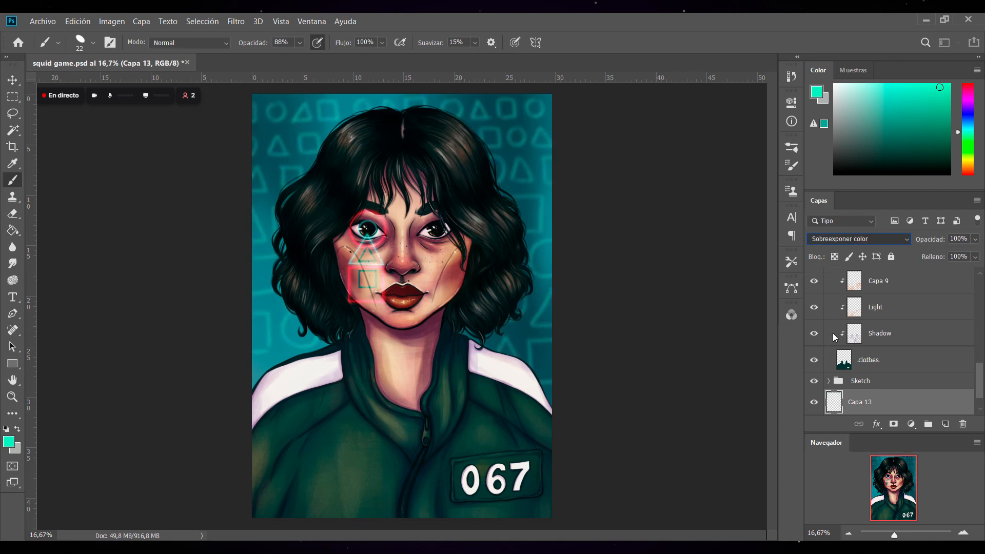
pyautogui.click(832, 386)
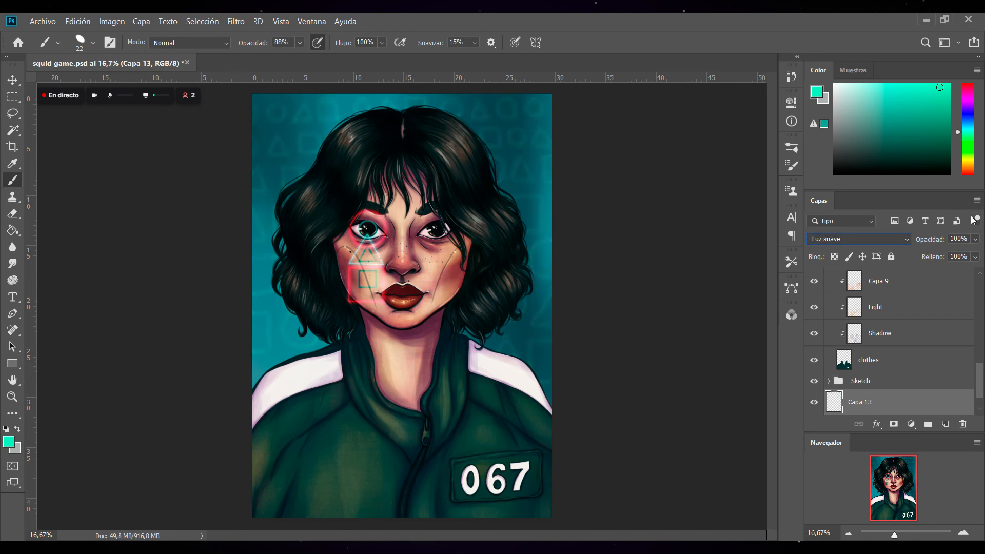
pyautogui.click(965, 253)
pyautogui.moveTo(945, 255); pyautogui.dragTo(949, 255)
pyautogui.click(849, 533)
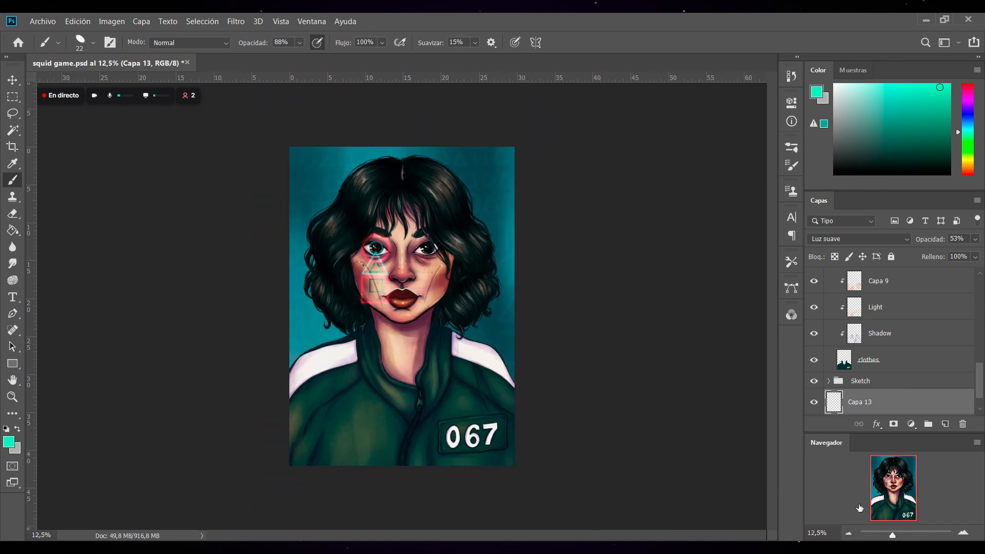
# Add a new empty layer inside the Effects group, directly above the Shapes group.
pyautogui.moveTo(980, 374); pyautogui.dragTo(981, 289)
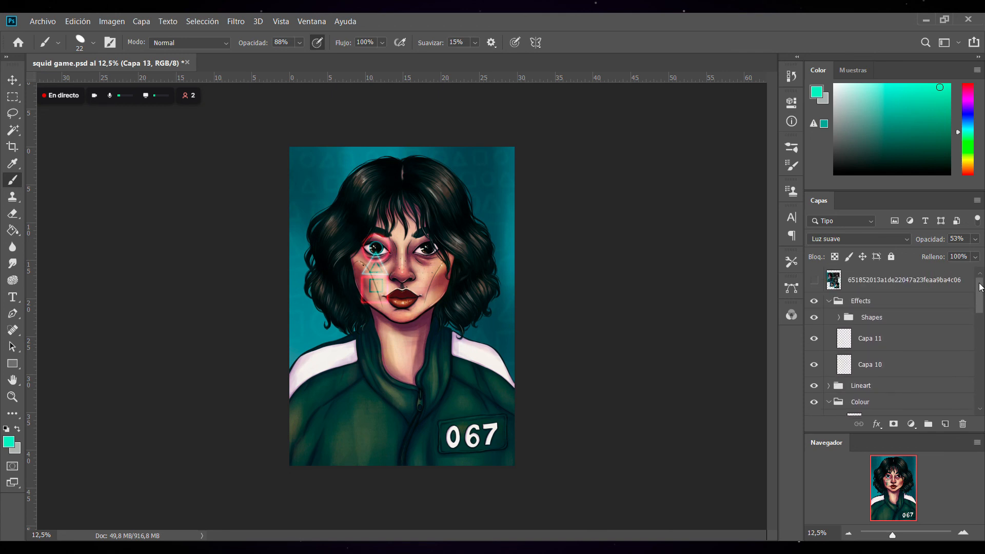
pyautogui.scroll(-1, 914, 324)
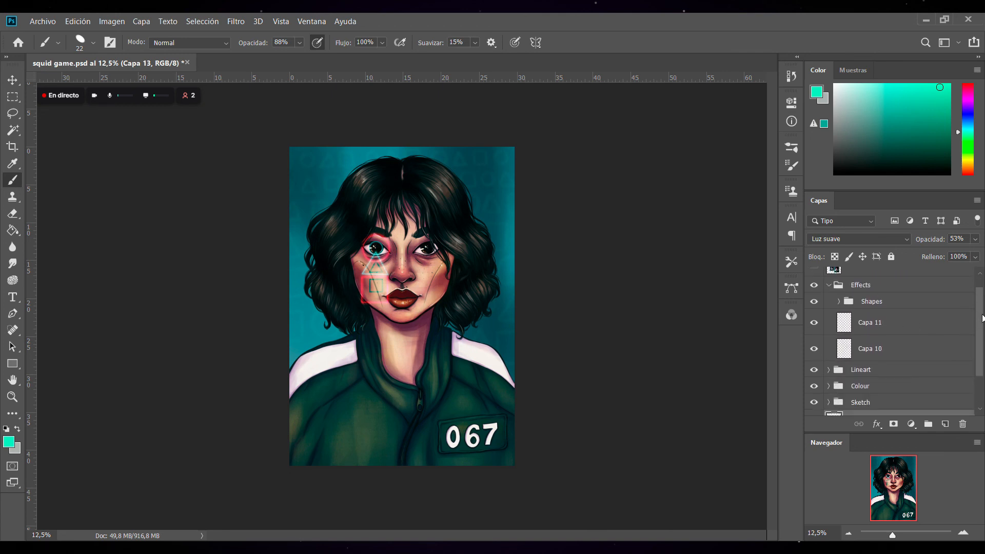
pyautogui.scroll(1, 897, 284)
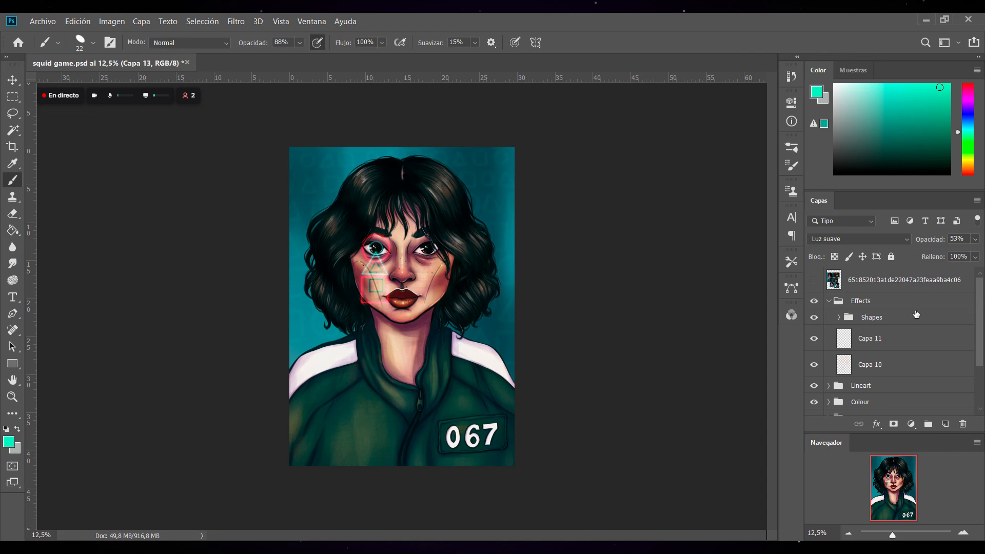
pyautogui.click(909, 303)
pyautogui.click(839, 317)
pyautogui.click(839, 317)
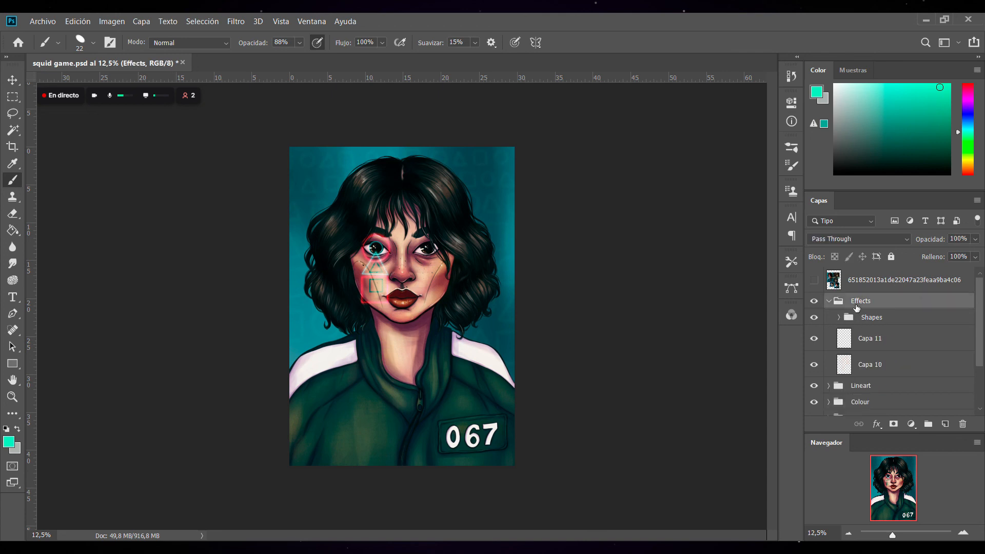
pyautogui.click(900, 322)
pyautogui.click(945, 424)
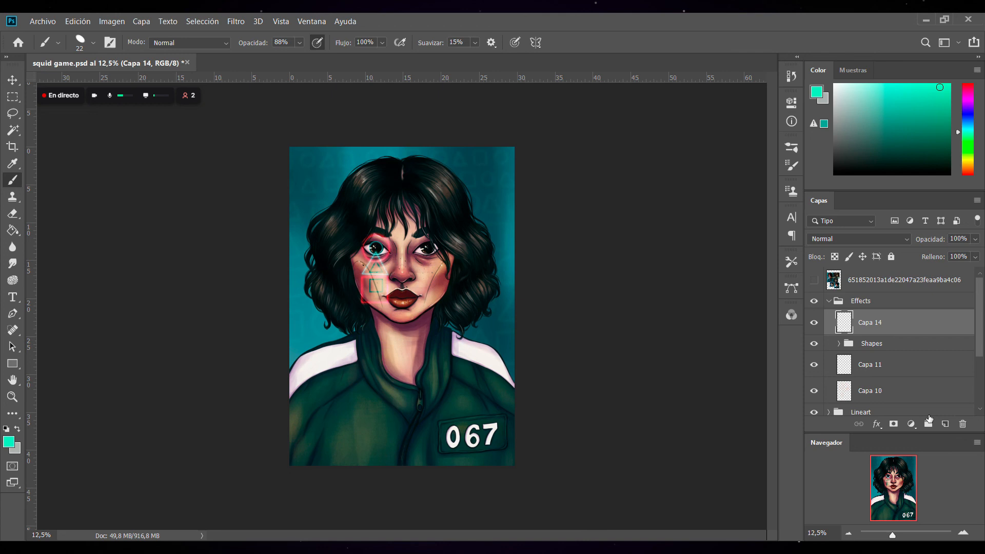
# Switch to another brush preset, sample the background's teal and reduce the brush size to 20 for work on the lower jacket.
pyautogui.click(93, 44)
pyautogui.click(67, 258)
pyautogui.click(406, 17)
pyautogui.keyDown('alt'); pyautogui.click(322, 333); pyautogui.keyUp('alt')
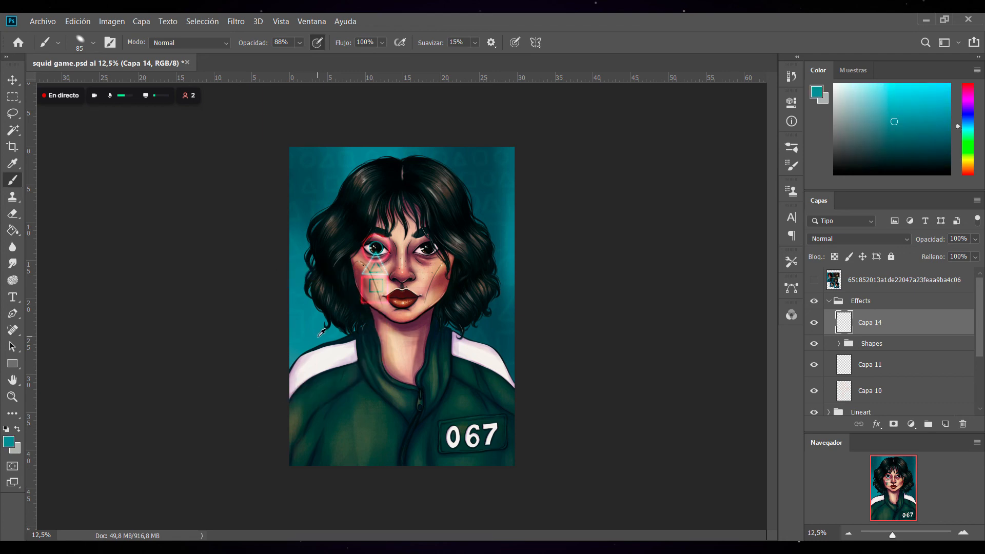
pyautogui.click(963, 533)
pyautogui.click(963, 533)
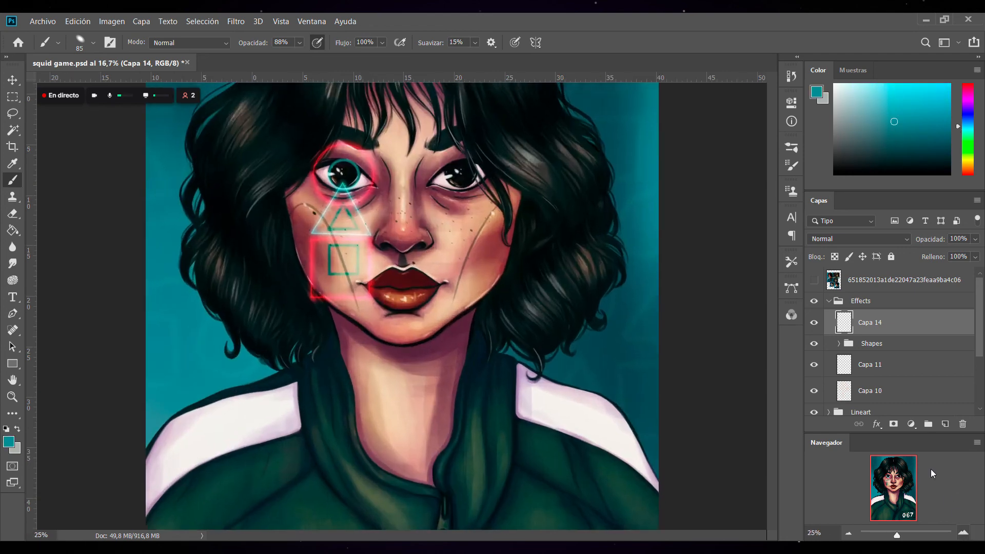
pyautogui.moveTo(773, 274); pyautogui.dragTo(773, 344)
pyautogui.press('[')
pyautogui.press('[')
pyautogui.press('[')
pyautogui.press('[')
pyautogui.press('[')
pyautogui.press('[')
pyautogui.press('[')
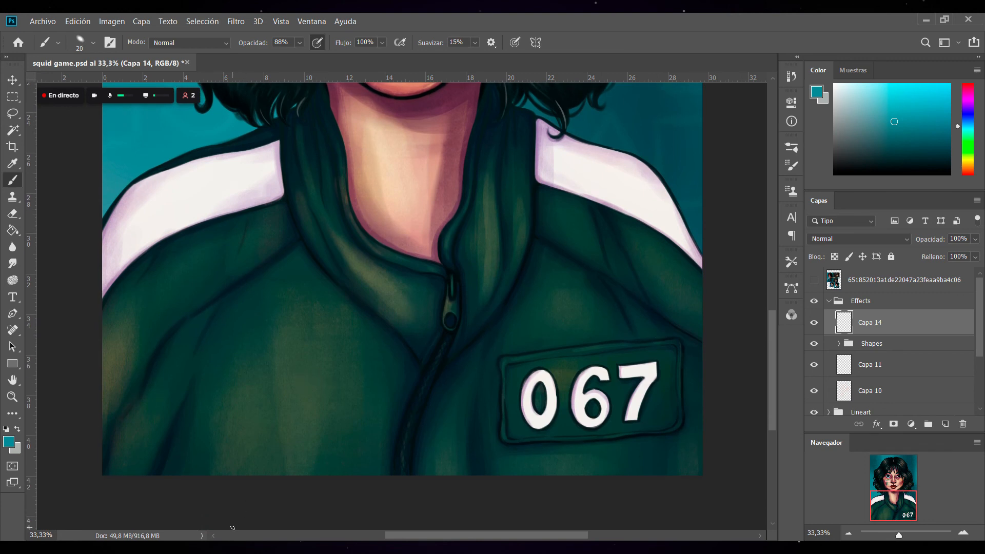
pyautogui.moveTo(202, 445)
pyautogui.mouseDown()
pyautogui.moveTo(200, 386)
pyautogui.moveTo(219, 458)
pyautogui.mouseUp()
pyautogui.moveTo(218, 423)
pyautogui.mouseDown()
pyautogui.moveTo(214, 400)
pyautogui.moveTo(230, 418)
pyautogui.moveTo(233, 403)
pyautogui.mouseUp()
pyautogui.hotkey('ctrl', 'z')
pyautogui.hotkey('ctrl', 'z')
pyautogui.hotkey('ctrl', 'z')
# Handwrite the artist's signature low on the jacket opposite the number patch, using the shoulder stripe's white and brush size 10.
pyautogui.keyDown('alt'); pyautogui.click(219, 172); pyautogui.keyUp('alt')
pyautogui.press('[')
pyautogui.press('[')
pyautogui.moveTo(213, 432)
pyautogui.mouseDown()
pyautogui.moveTo(226, 454)
pyautogui.moveTo(238, 404)
pyautogui.mouseUp()
pyautogui.click(236, 415)
pyautogui.moveTo(222, 460)
pyautogui.mouseDown()
pyautogui.moveTo(242, 463)
pyautogui.moveTo(224, 394)
pyautogui.moveTo(246, 453)
pyautogui.moveTo(246, 431)
pyautogui.mouseUp()
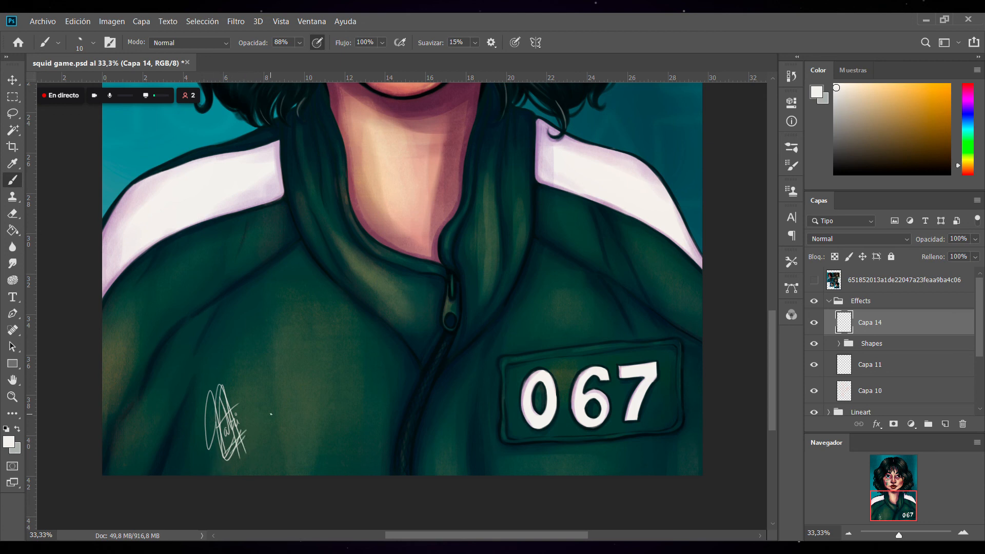
# Add small finishing dots at the lower end of the signature with the brush size reduced to 8.
pyautogui.hotkey('ctrl', '+')
pyautogui.scroll(-3, 172, 411)
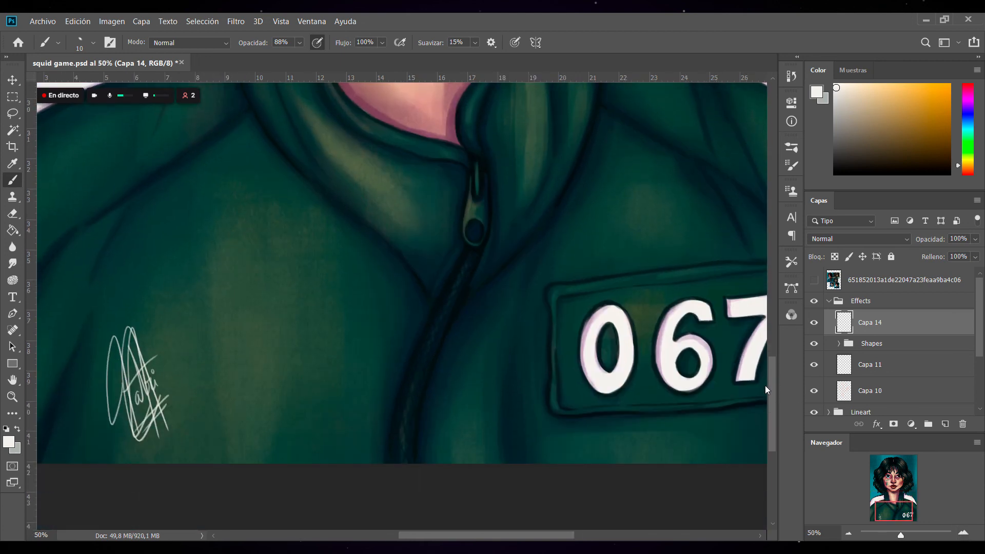
pyautogui.press('[')
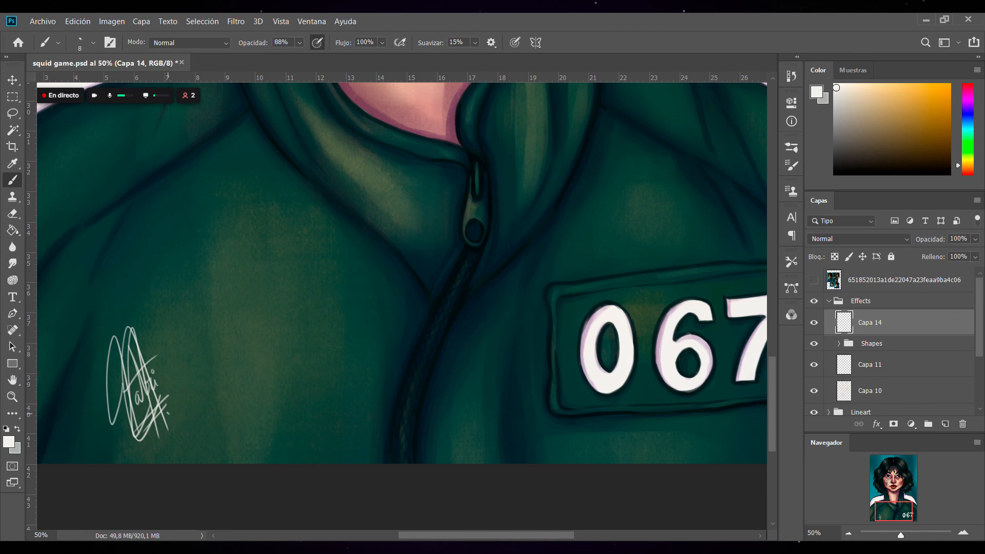
pyautogui.moveTo(165, 410); pyautogui.dragTo(169, 414)
pyautogui.moveTo(170, 408); pyautogui.dragTo(174, 412)
pyautogui.click(849, 533)
pyautogui.click(848, 533)
pyautogui.click(849, 533)
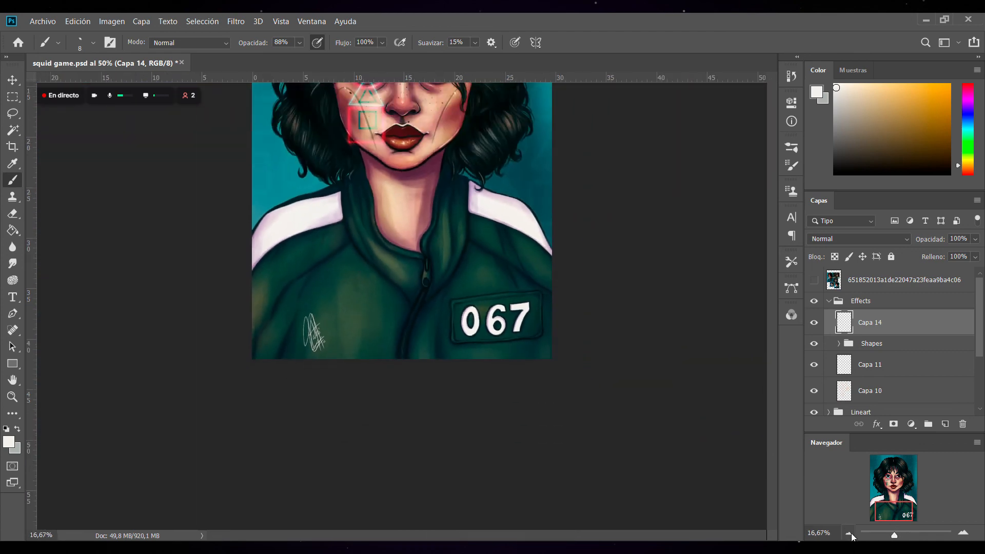
pyautogui.click(849, 533)
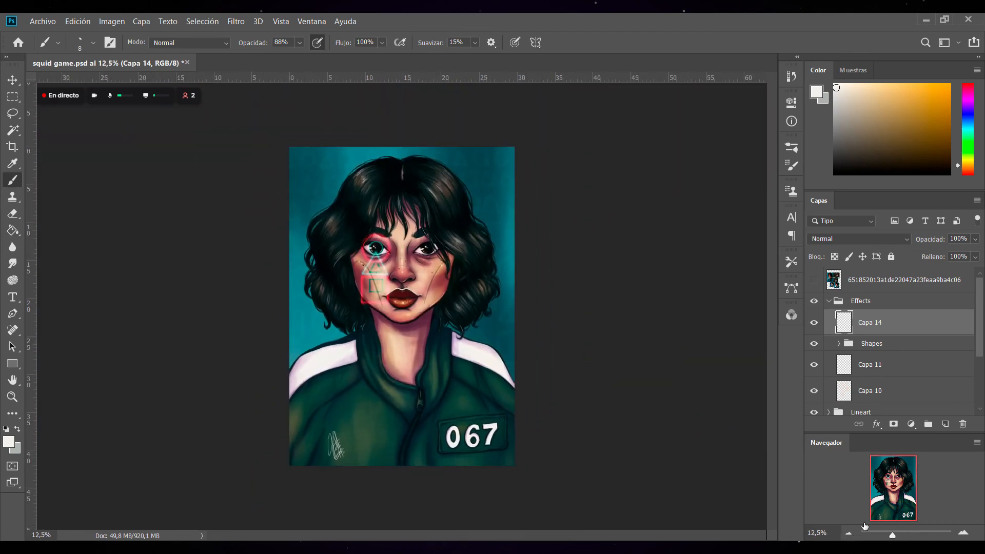
# Lower the signature layer's opacity to 51%.
pyautogui.click(964, 532)
pyautogui.click(975, 241)
pyautogui.click(955, 255)
pyautogui.moveTo(955, 257); pyautogui.dragTo(946, 255)
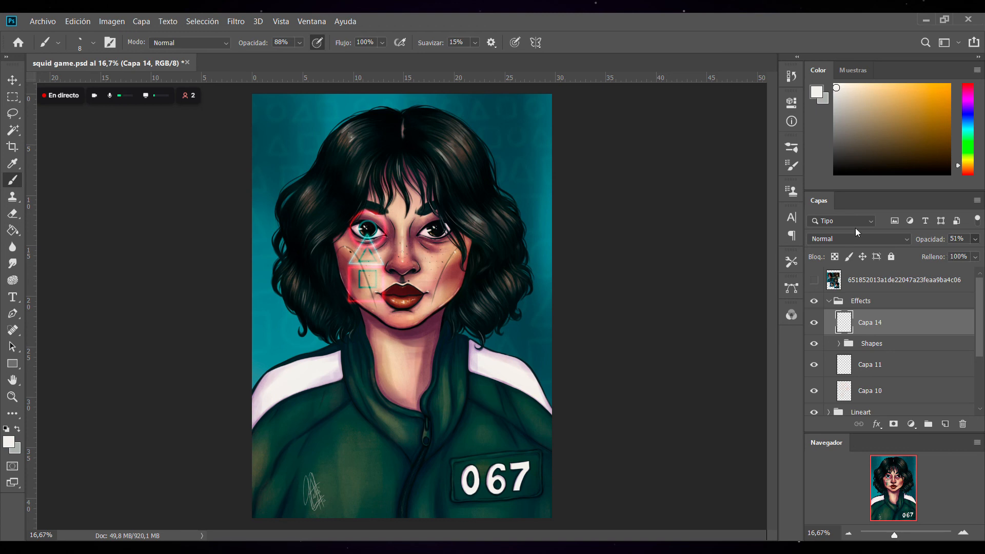
# Scale the signature to 61.78%, rotate it 18.6° and move it slightly up on the lower jacket.
pyautogui.click(12, 97)
pyautogui.hotkey('ctrl', 't')
pyautogui.moveTo(355, 478)
pyautogui.mouseDown()
pyautogui.moveTo(354, 491)
pyautogui.moveTo(318, 487)
pyautogui.mouseUp()
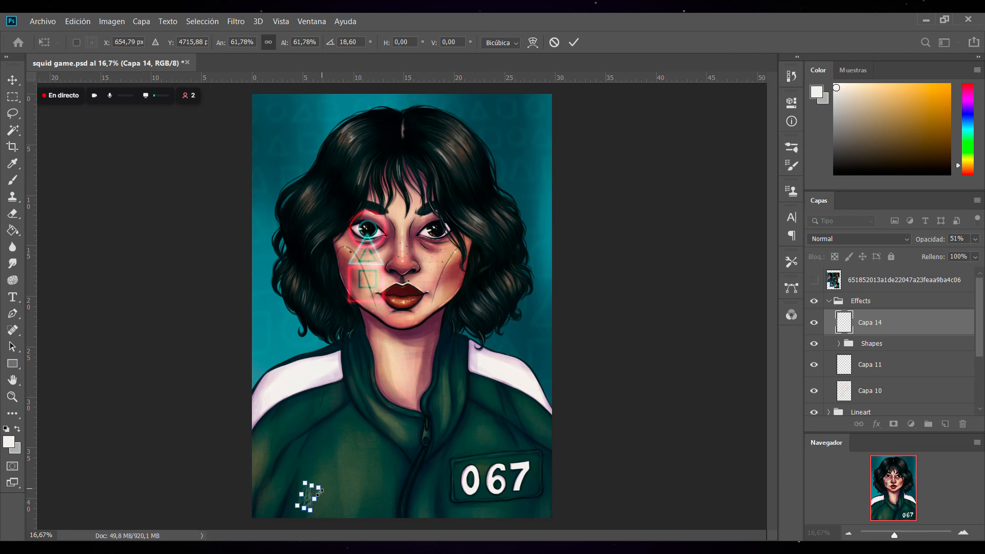
pyautogui.moveTo(310, 497); pyautogui.dragTo(310, 491)
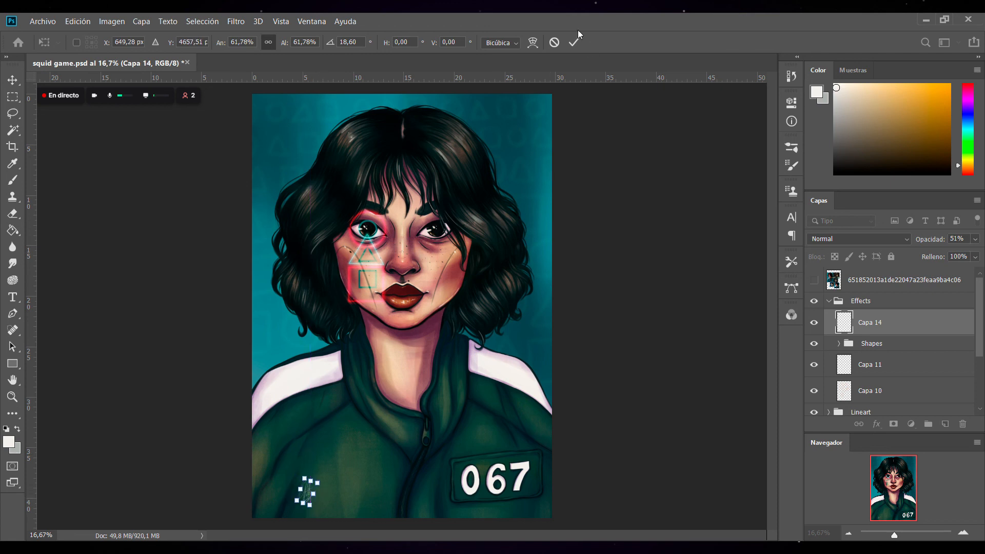
pyautogui.click(573, 42)
# Reduce the signature layer's opacity to 35% and save the document.
pyautogui.moveTo(979, 239); pyautogui.dragTo(942, 258)
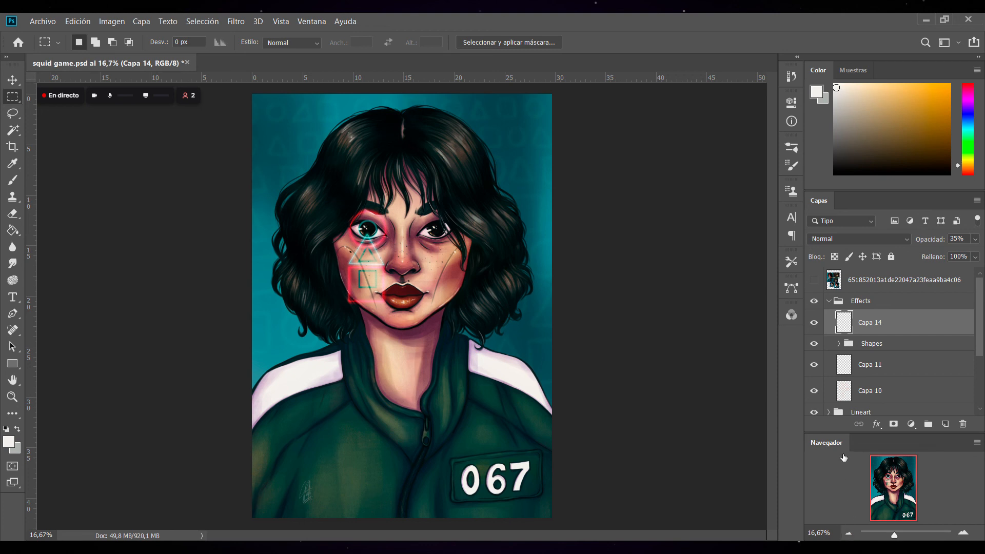
pyautogui.hotkey('ctrl', 's')
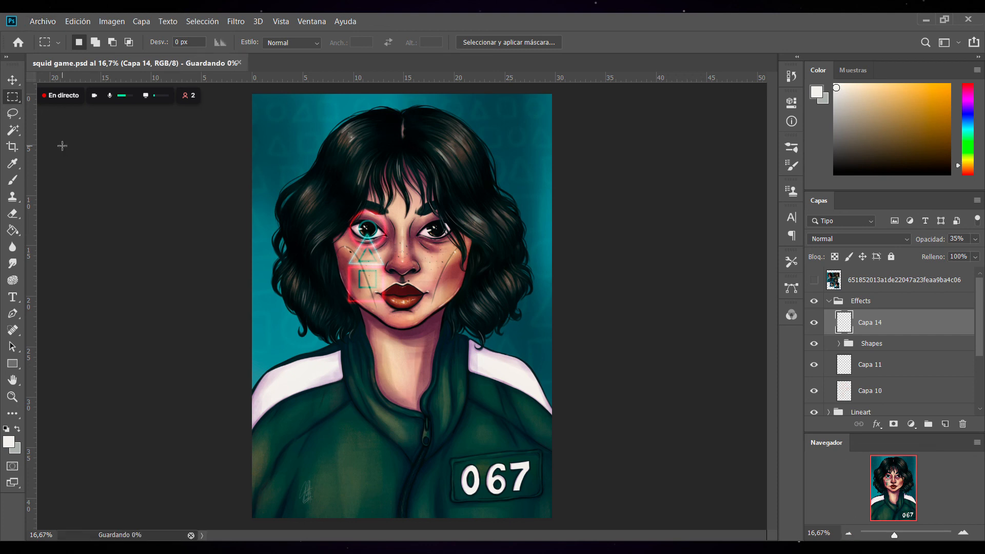